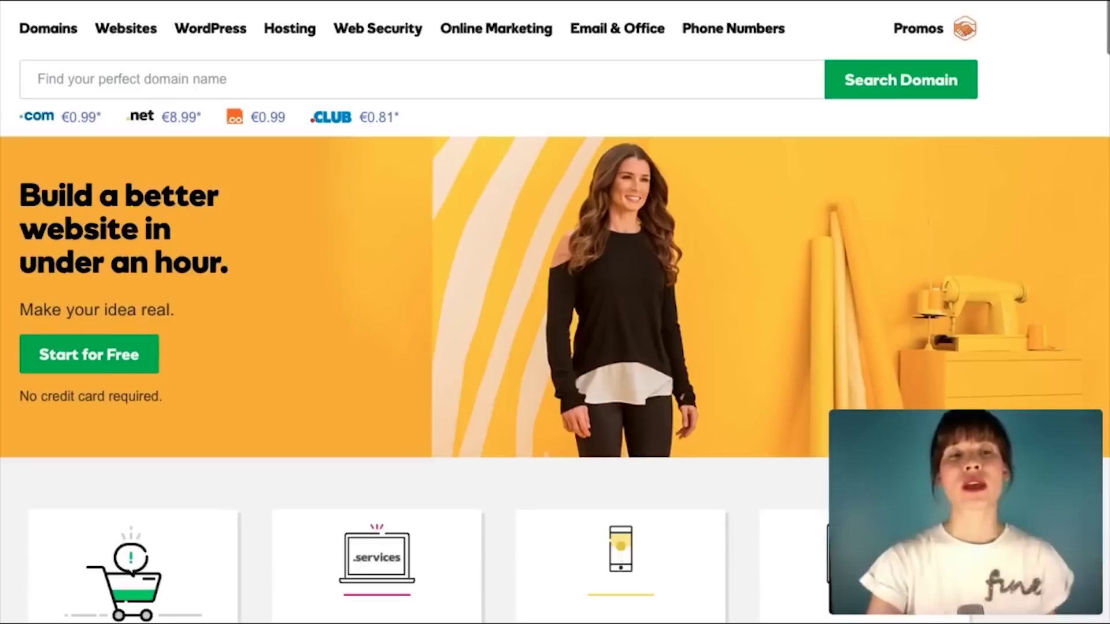
Step: Search GoDaddy for the domain themotorcrew, fixing the typo, and confirm themotorcrew.com is available
{"action": "left_click", "coordinate": [52, 78]}
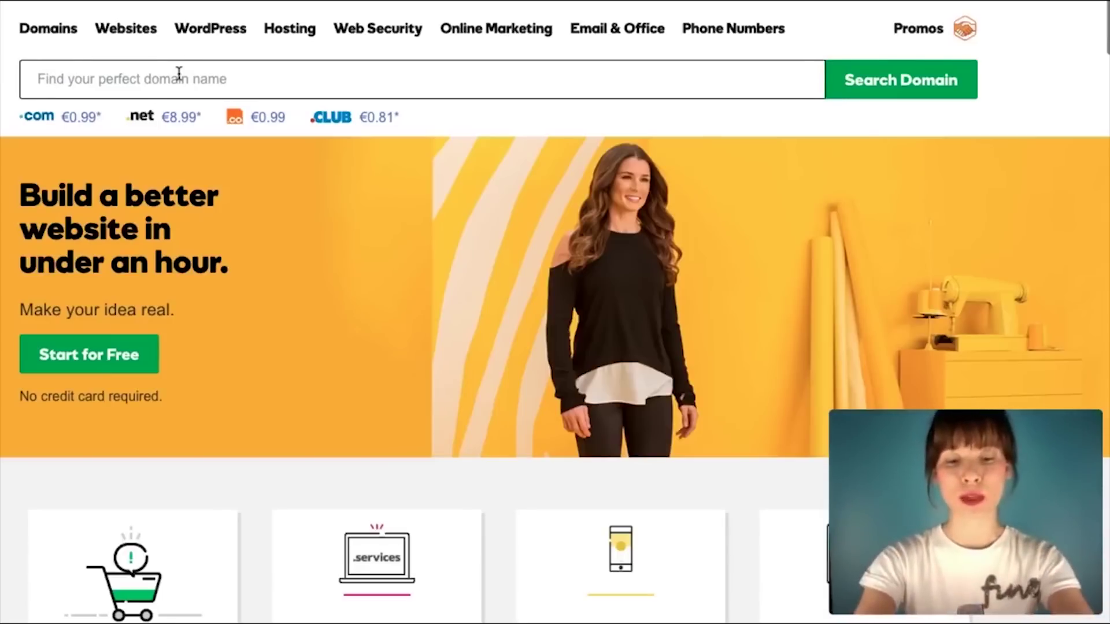
{"action": "type", "text": "themotorcreew"}
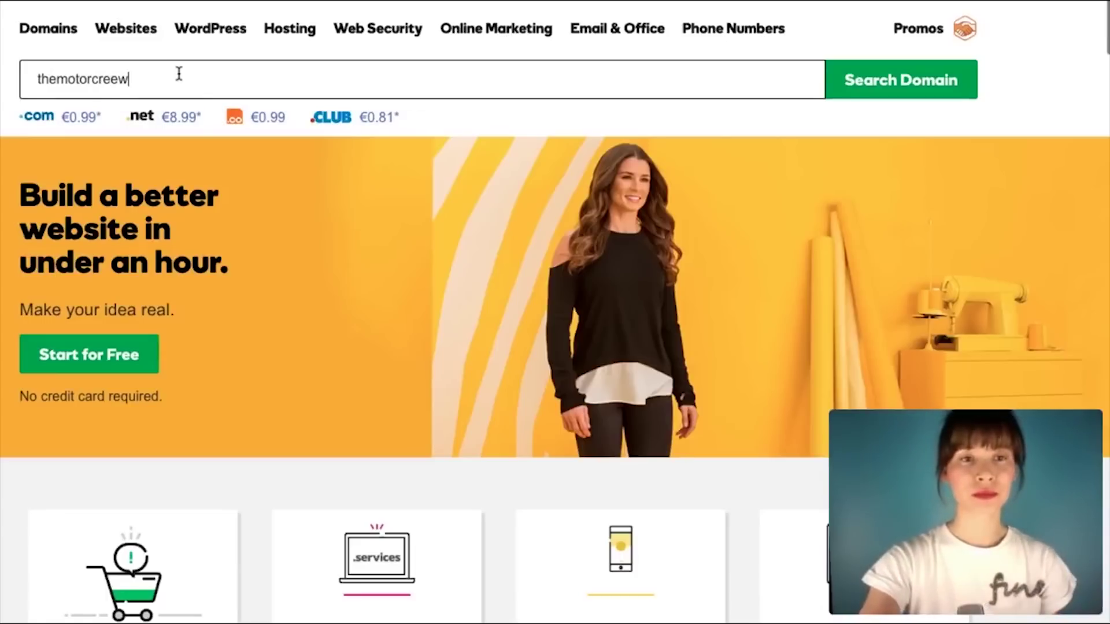
{"action": "key", "text": "Left"}
{"action": "key", "text": "BackSpace"}
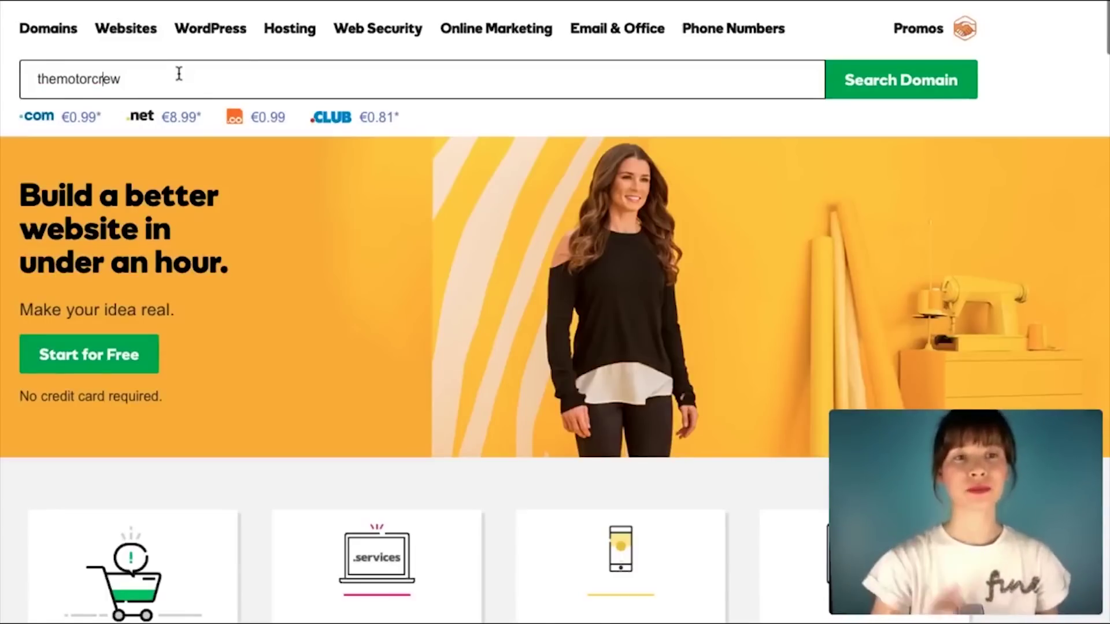
{"action": "key", "text": "Return"}
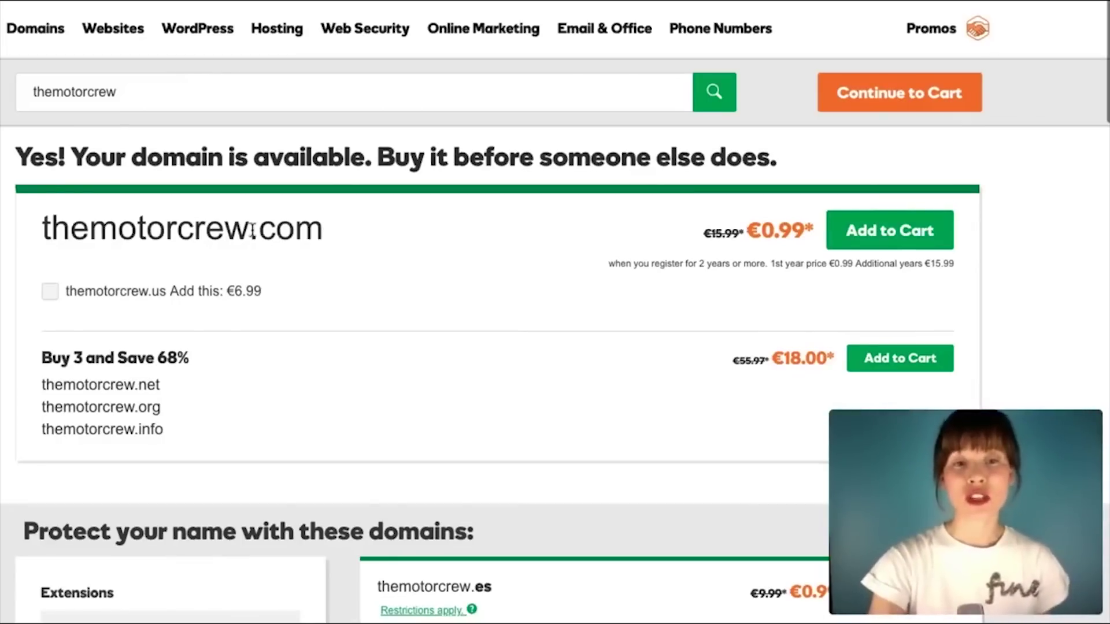
{"action": "left_click_drag", "start_coordinate": [249, 229], "coordinate": [340, 238]}
Step: Look through the extension results and add themotorcrew.com to the cart
{"action": "left_click", "coordinate": [375, 264]}
{"action": "scroll", "coordinate": [373, 267], "scroll_direction": "down", "scroll_amount": 3}
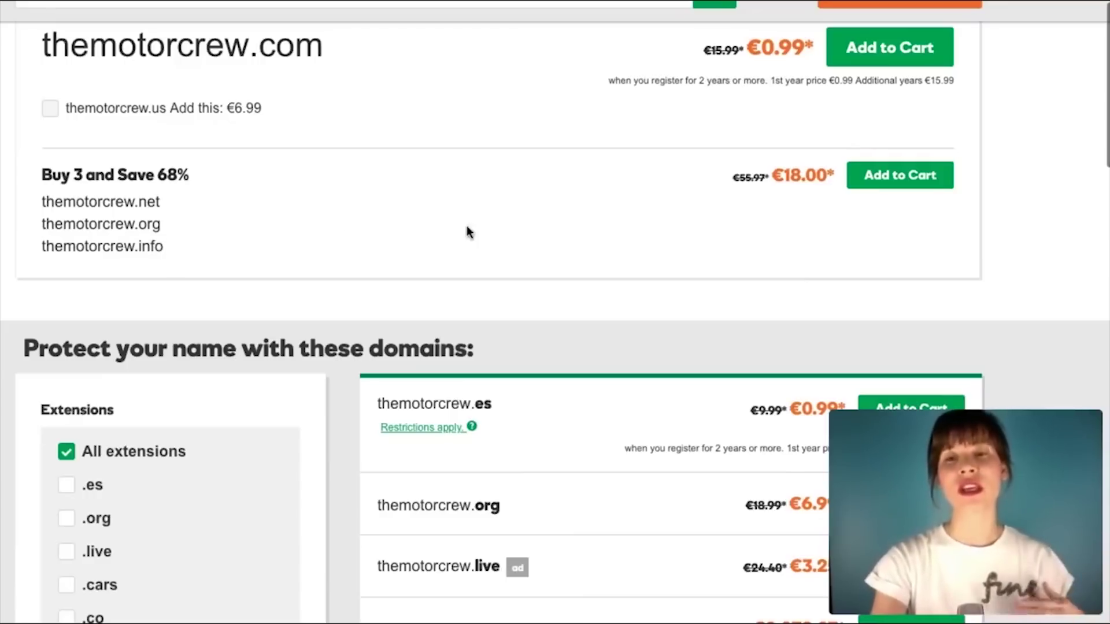
{"action": "scroll", "coordinate": [466, 227], "scroll_direction": "down", "scroll_amount": 5}
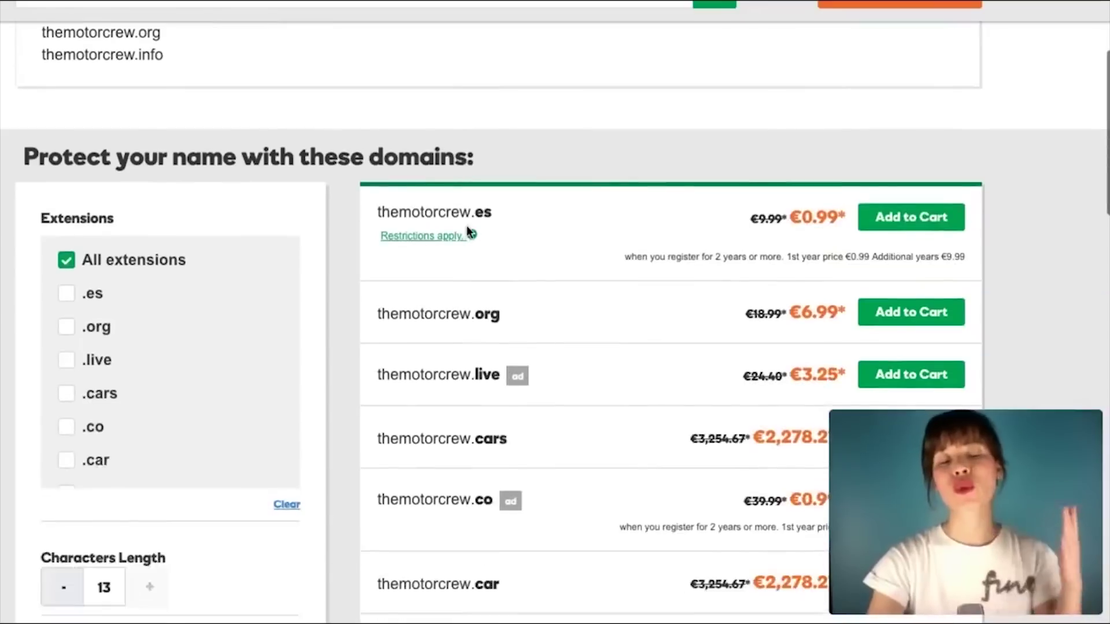
{"action": "scroll", "coordinate": [234, 255], "scroll_direction": "down", "scroll_amount": 6}
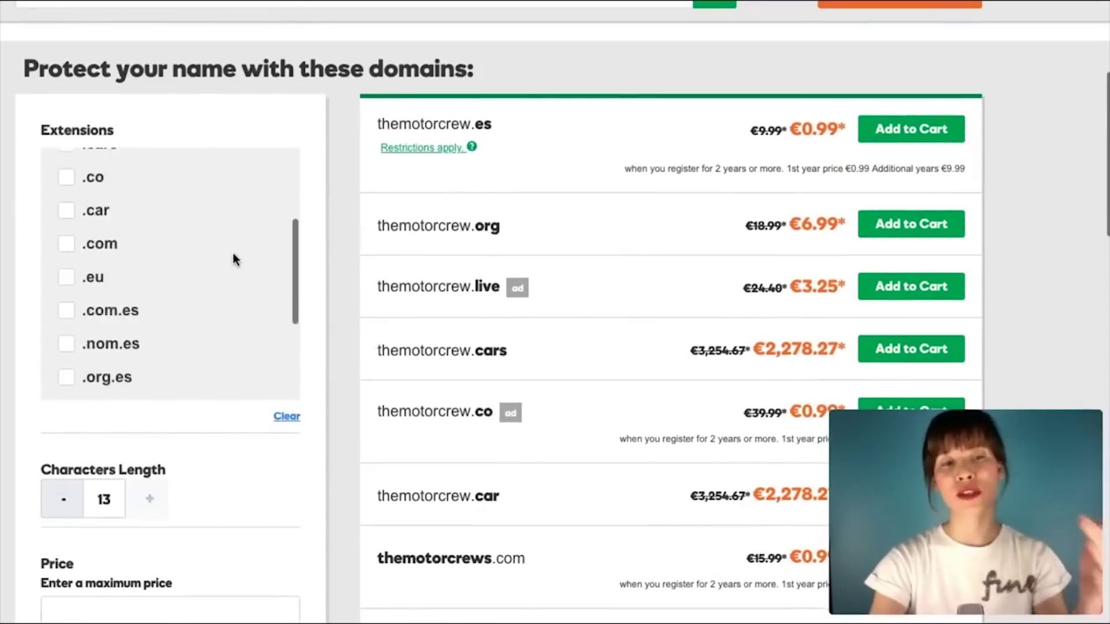
{"action": "scroll", "coordinate": [234, 255], "scroll_direction": "up", "scroll_amount": 6}
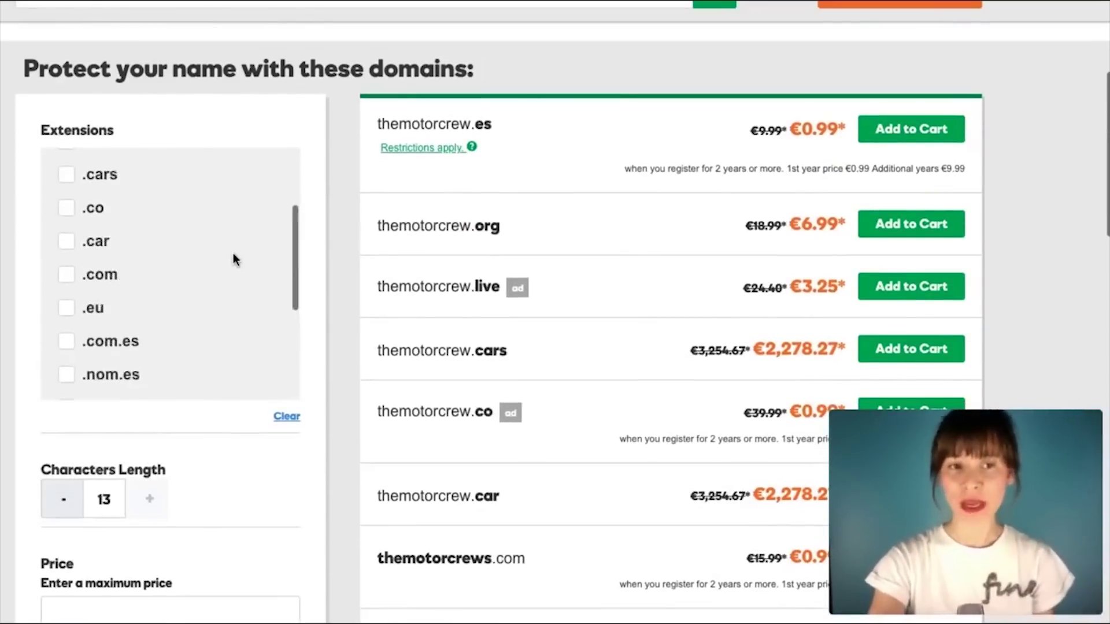
{"action": "scroll", "coordinate": [211, 276], "scroll_direction": "down", "scroll_amount": 4}
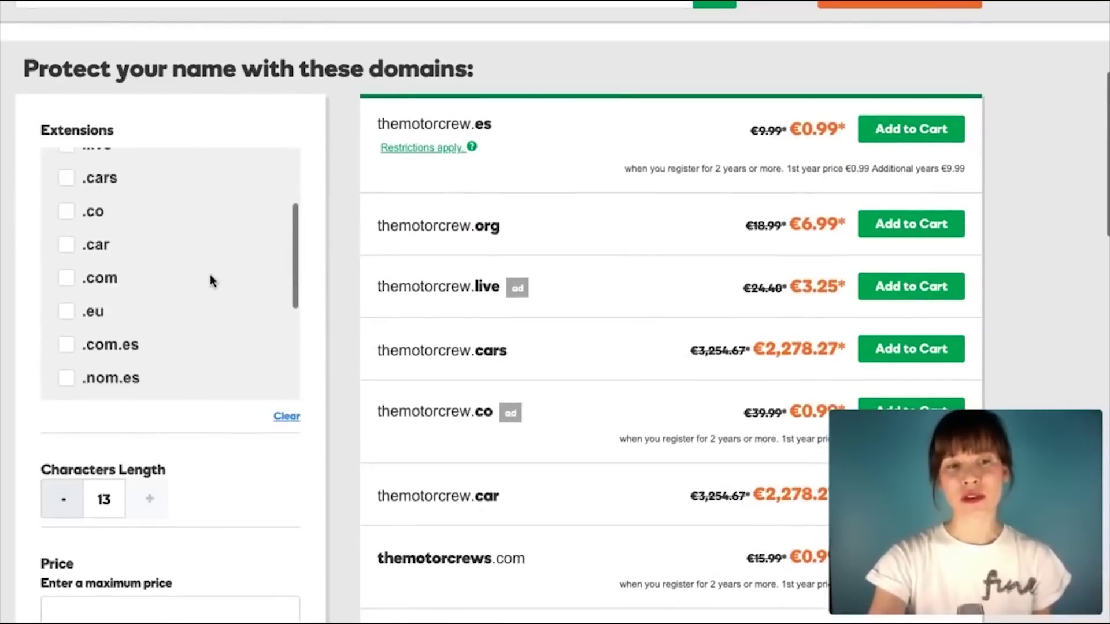
{"action": "scroll", "coordinate": [210, 276], "scroll_direction": "down", "scroll_amount": 2}
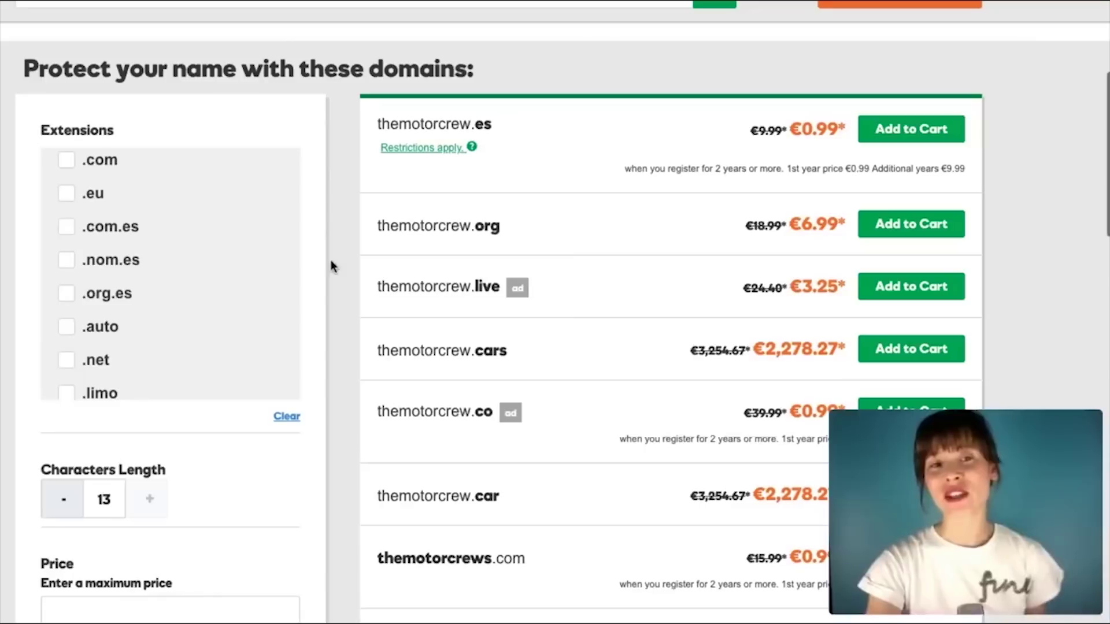
{"action": "scroll", "coordinate": [334, 269], "scroll_direction": "up", "scroll_amount": 8}
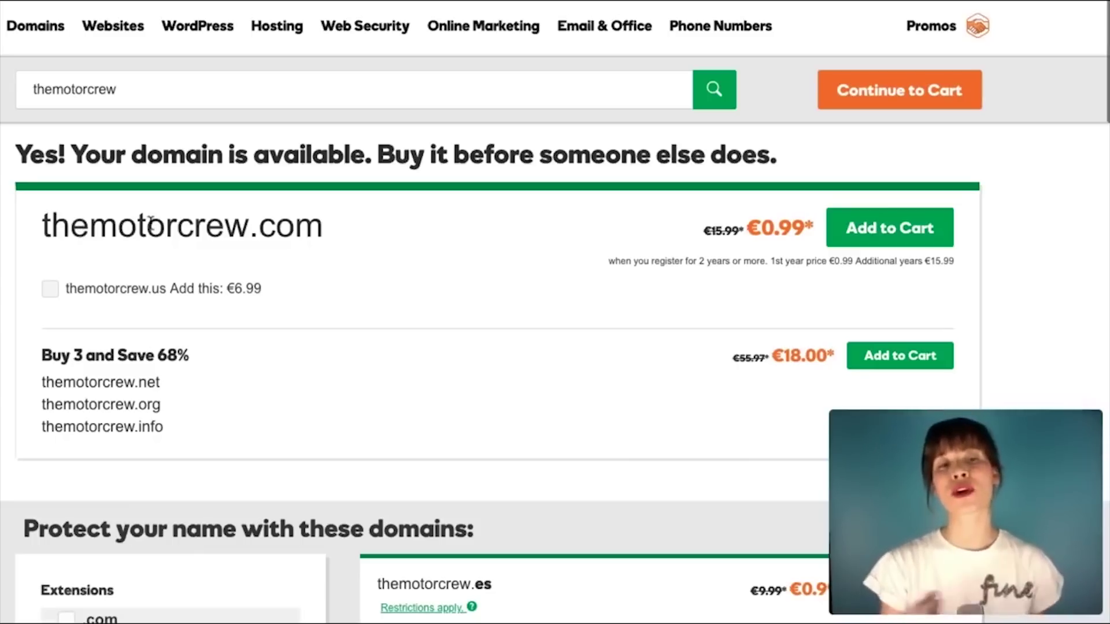
{"action": "left_click", "coordinate": [881, 248]}
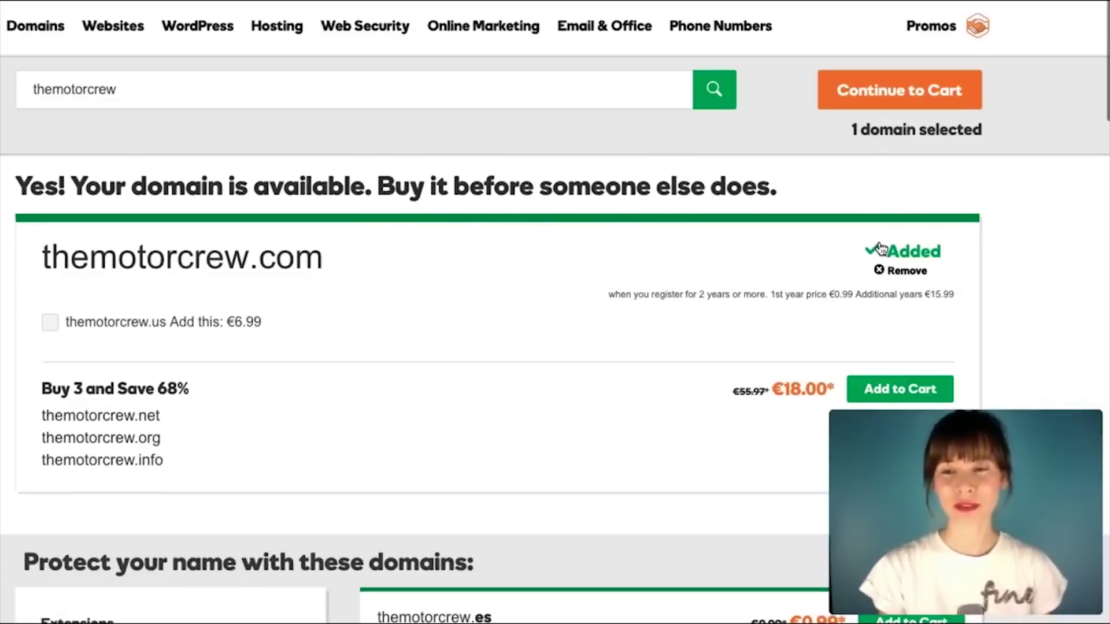
{"action": "scroll", "coordinate": [881, 249], "scroll_direction": "down", "scroll_amount": 2}
{"action": "scroll", "coordinate": [881, 249], "scroll_direction": "up", "scroll_amount": 2}
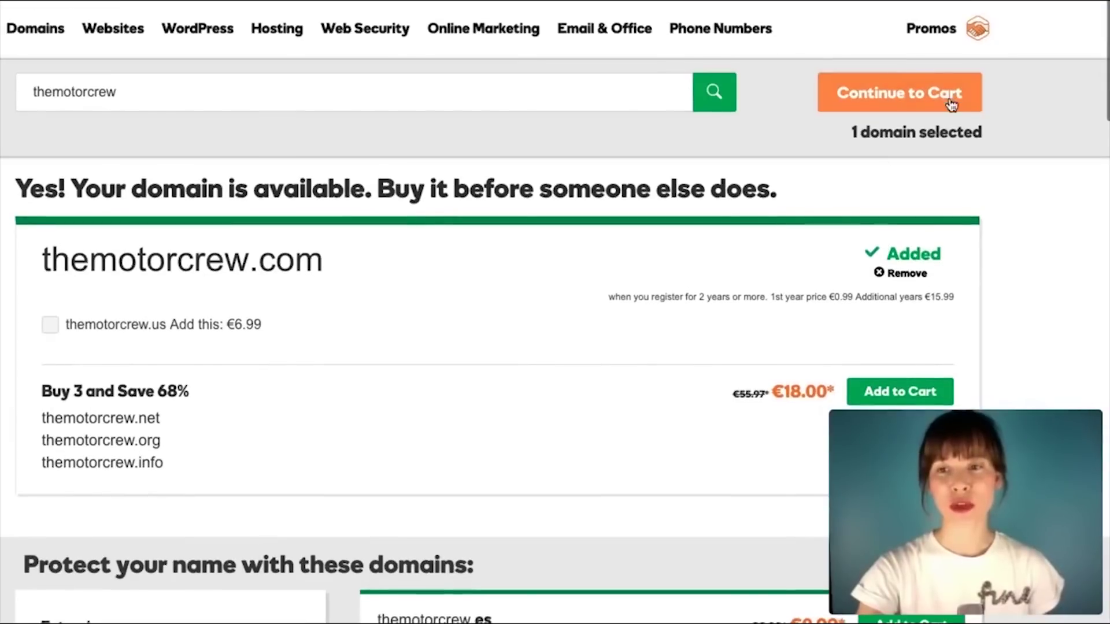
Step: Go to the cart and choose No Thanks for domain privacy protection
{"action": "left_click", "coordinate": [932, 110]}
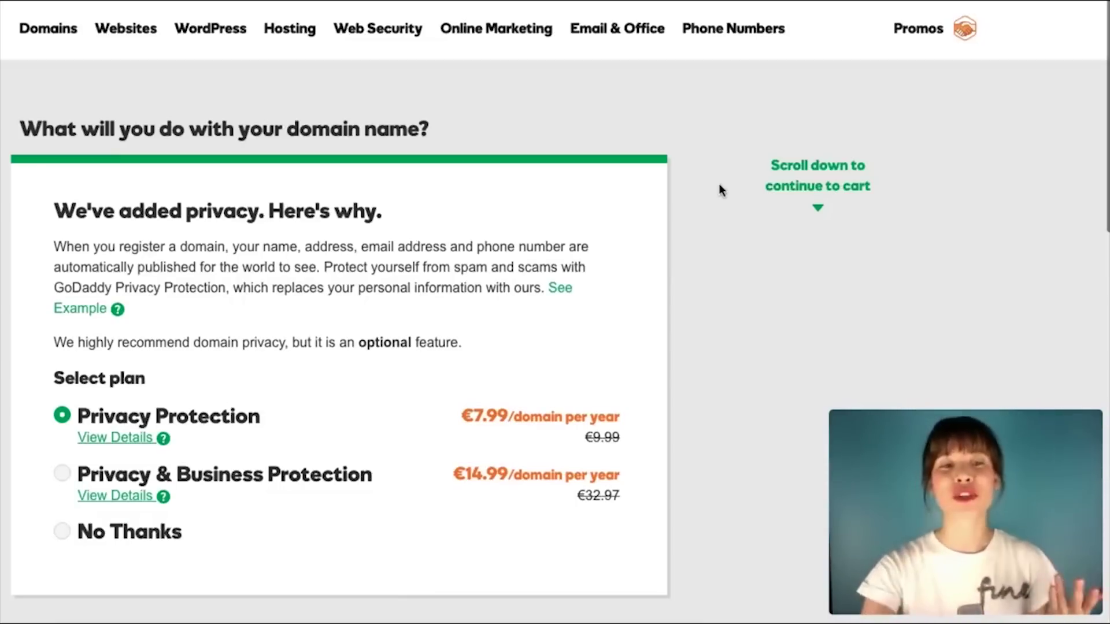
{"action": "scroll", "coordinate": [719, 184], "scroll_direction": "down", "scroll_amount": 2}
{"action": "scroll", "coordinate": [87, 349], "scroll_direction": "down", "scroll_amount": 4}
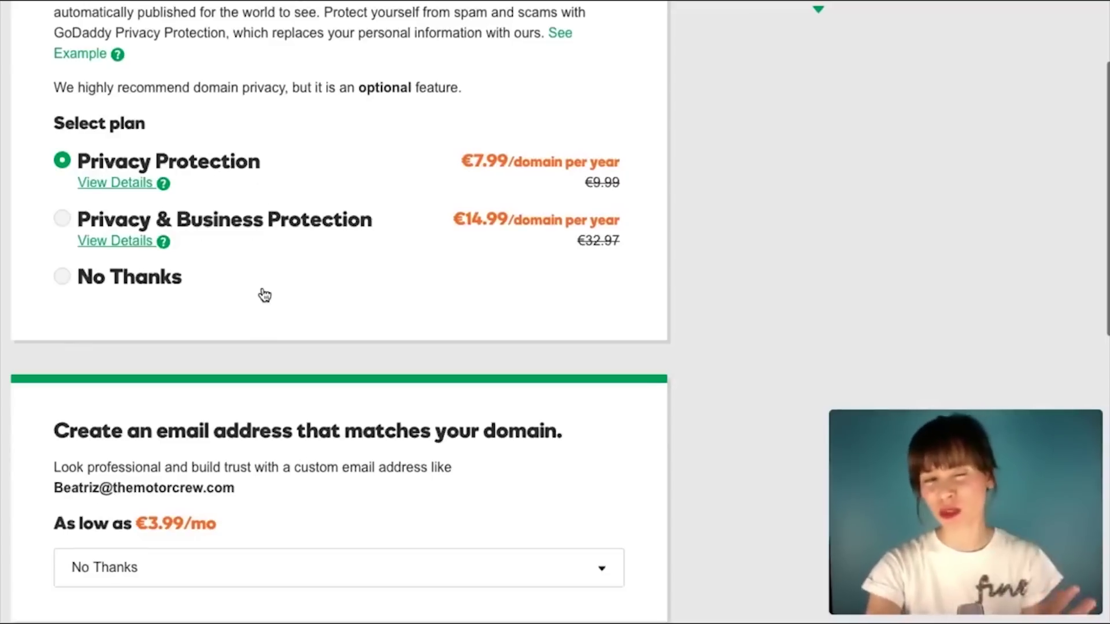
{"action": "left_click", "coordinate": [65, 280]}
Step: Review the remaining add-on options and continue to checkout with them declined
{"action": "scroll", "coordinate": [10, 263], "scroll_direction": "up", "scroll_amount": 2}
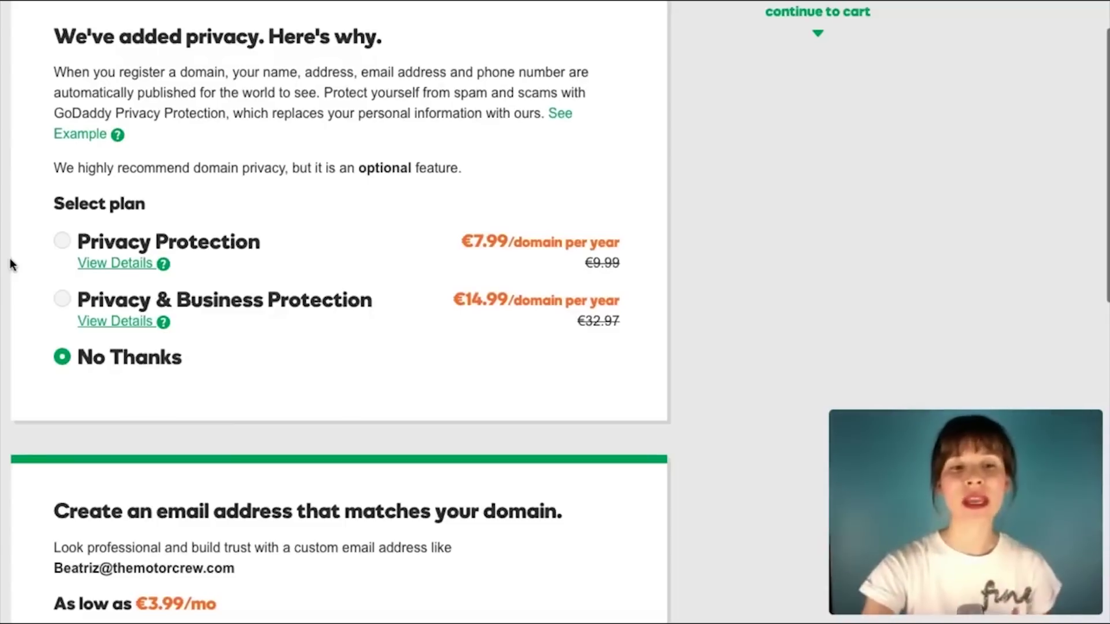
{"action": "scroll", "coordinate": [10, 263], "scroll_direction": "down", "scroll_amount": 4}
{"action": "scroll", "coordinate": [10, 263], "scroll_direction": "down", "scroll_amount": 2}
{"action": "scroll", "coordinate": [10, 263], "scroll_direction": "up", "scroll_amount": 5}
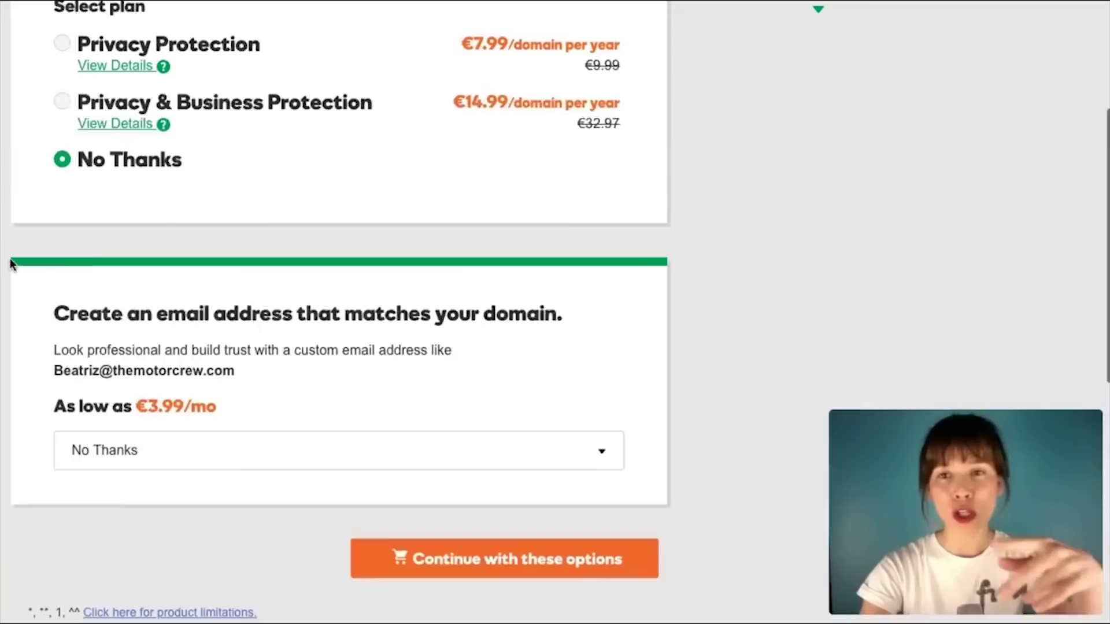
{"action": "scroll", "coordinate": [10, 264], "scroll_direction": "up", "scroll_amount": 4}
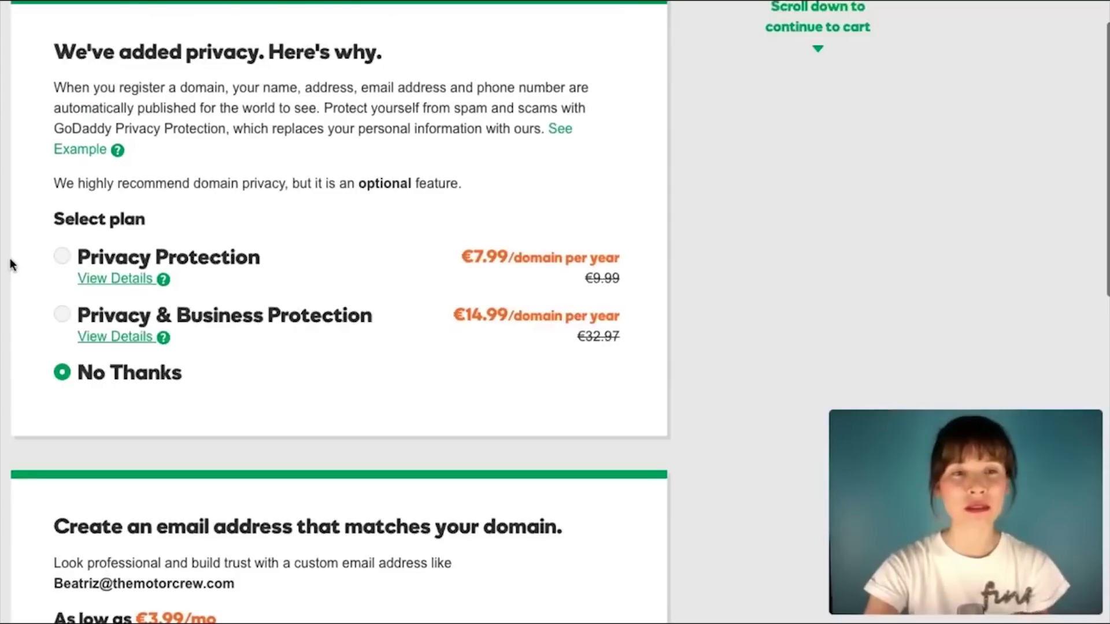
{"action": "scroll", "coordinate": [10, 264], "scroll_direction": "down", "scroll_amount": 4}
{"action": "scroll", "coordinate": [10, 265], "scroll_direction": "down", "scroll_amount": 1}
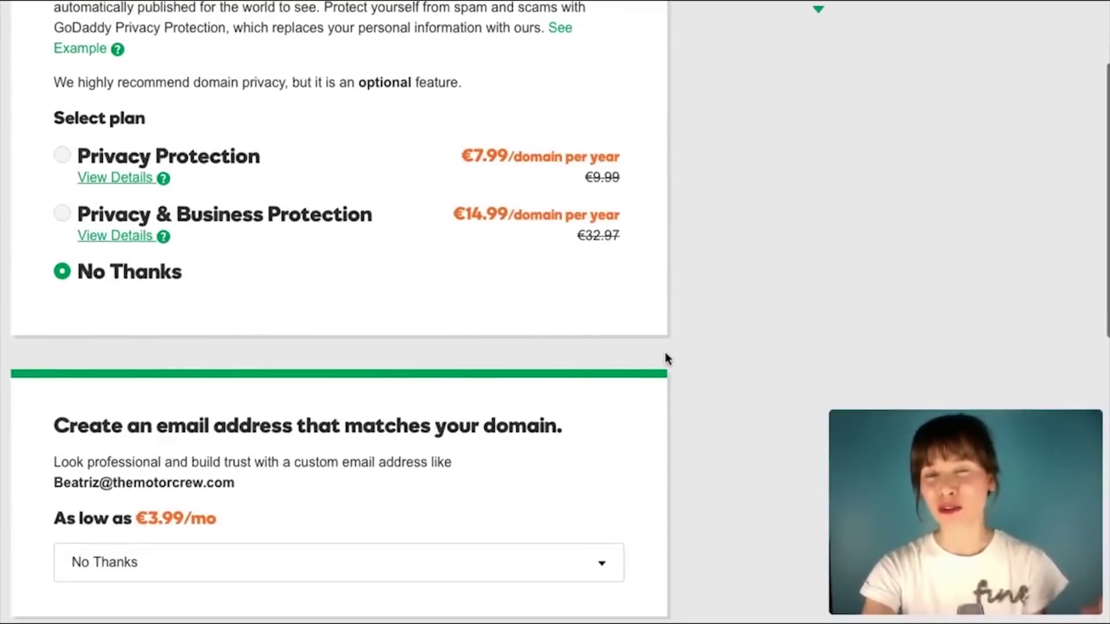
{"action": "scroll", "coordinate": [666, 359], "scroll_direction": "down", "scroll_amount": 3}
{"action": "scroll", "coordinate": [666, 358], "scroll_direction": "up", "scroll_amount": 2}
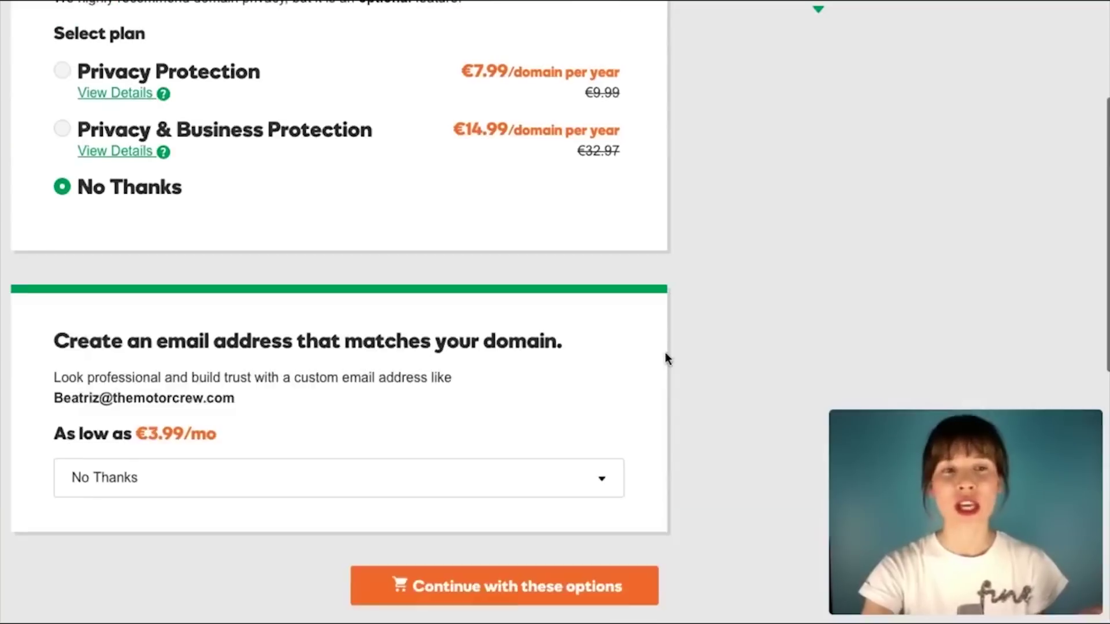
{"action": "scroll", "coordinate": [666, 354], "scroll_direction": "up", "scroll_amount": 3}
{"action": "scroll", "coordinate": [665, 353], "scroll_direction": "down", "scroll_amount": 5}
{"action": "scroll", "coordinate": [665, 353], "scroll_direction": "down", "scroll_amount": 1}
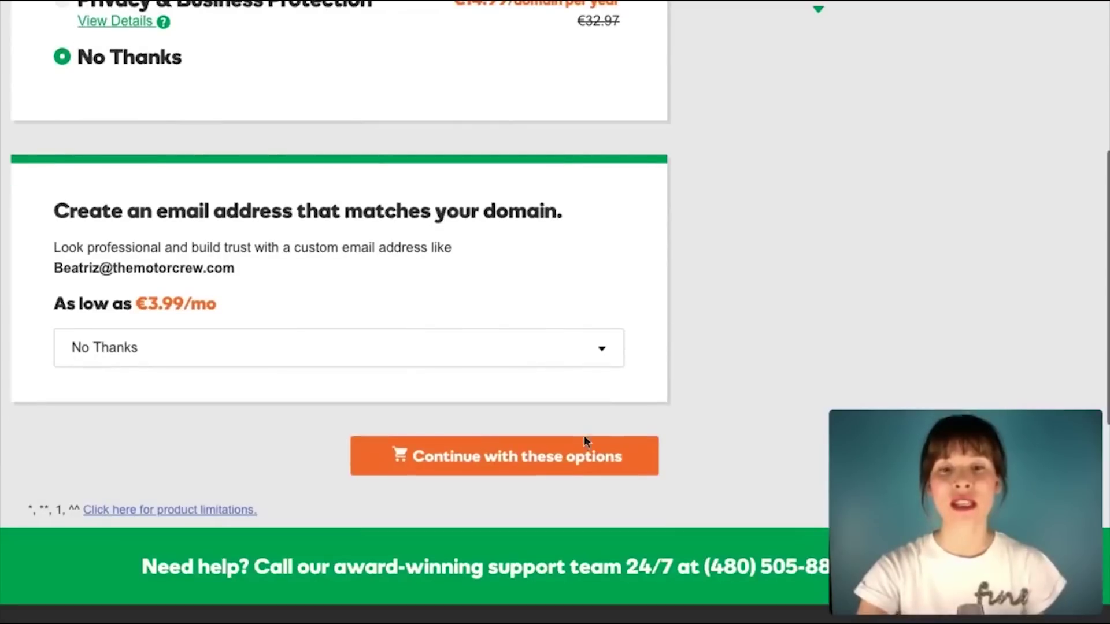
{"action": "left_click", "coordinate": [554, 463]}
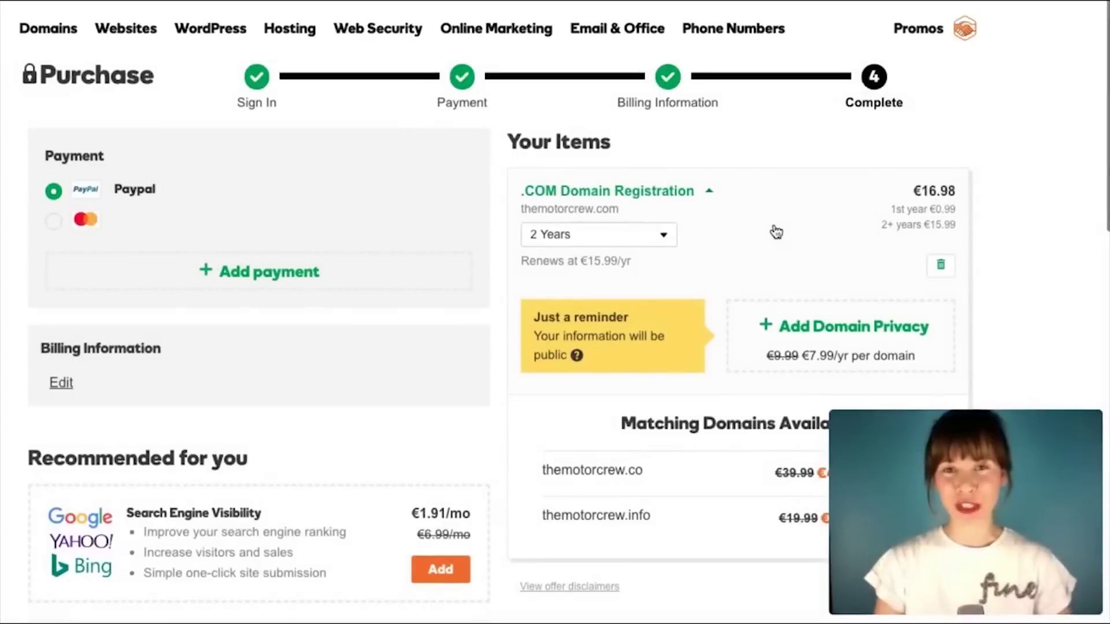
Step: Change the themotorcrew.com registration term from 2 years to 1 year (€9.99)
{"action": "left_click", "coordinate": [665, 235]}
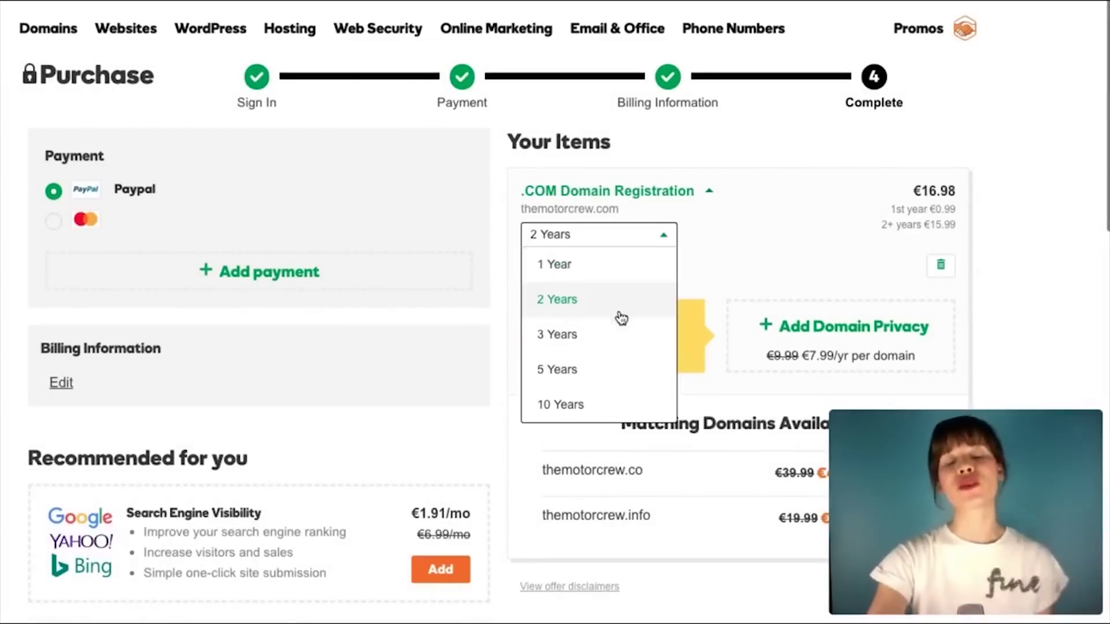
{"action": "left_click", "coordinate": [647, 267]}
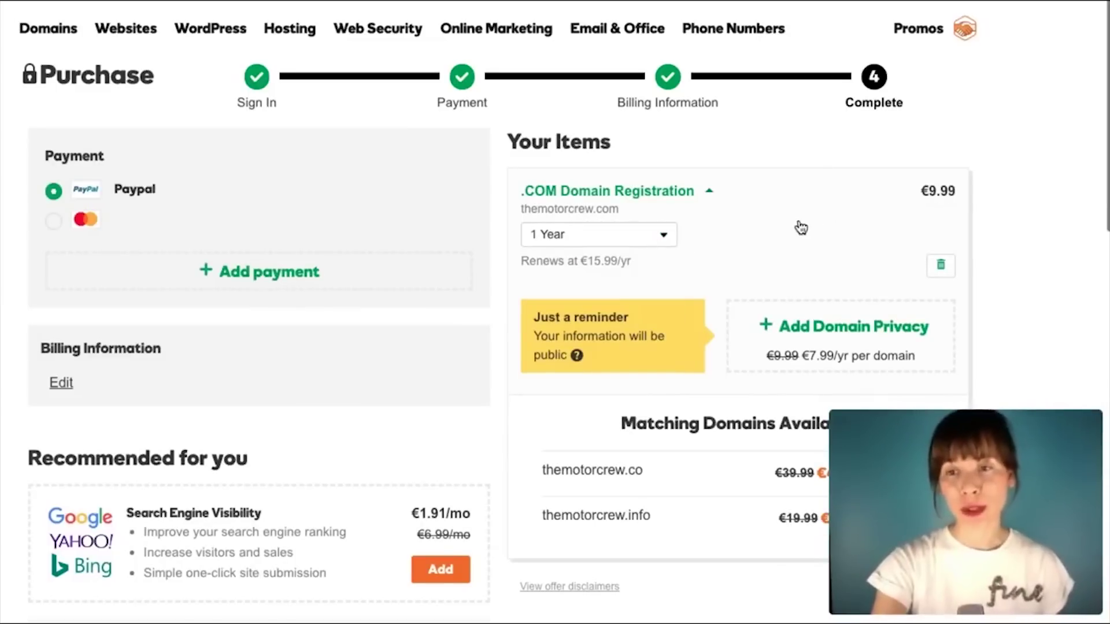
Step: Reopen the registration length dropdown in the GoDaddy checkout
{"action": "left_click", "coordinate": [669, 238]}
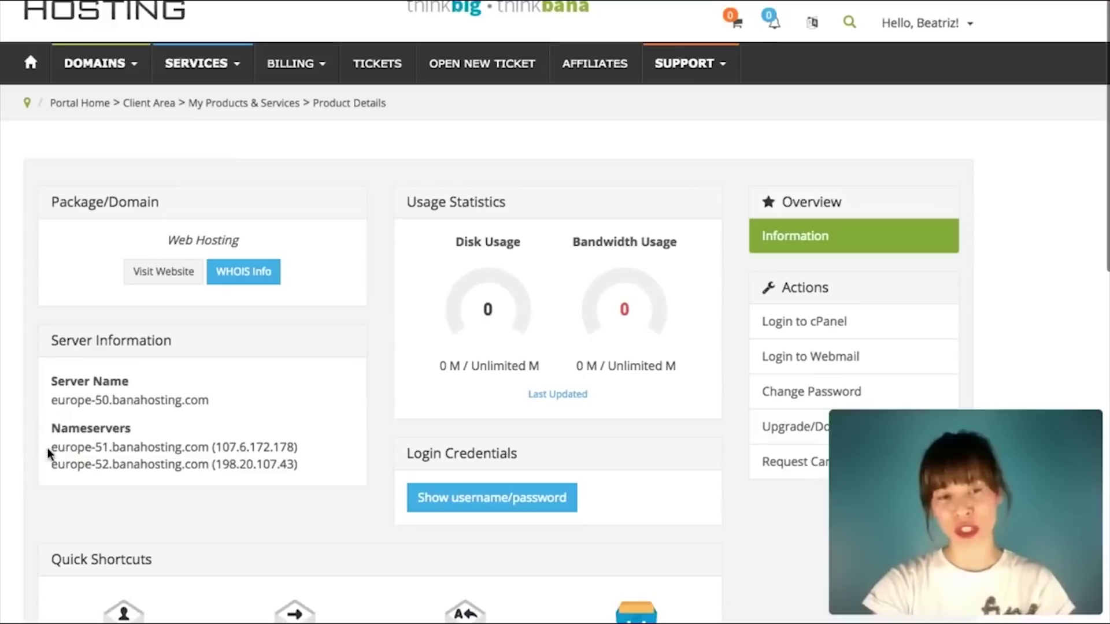
{"action": "mouse_move", "coordinate": [51, 448]}
{"action": "left_mouse_down"}
{"action": "mouse_move", "coordinate": [208, 464]}
{"action": "mouse_move", "coordinate": [208, 449]}
{"action": "mouse_move", "coordinate": [54, 451]}
{"action": "left_mouse_up"}
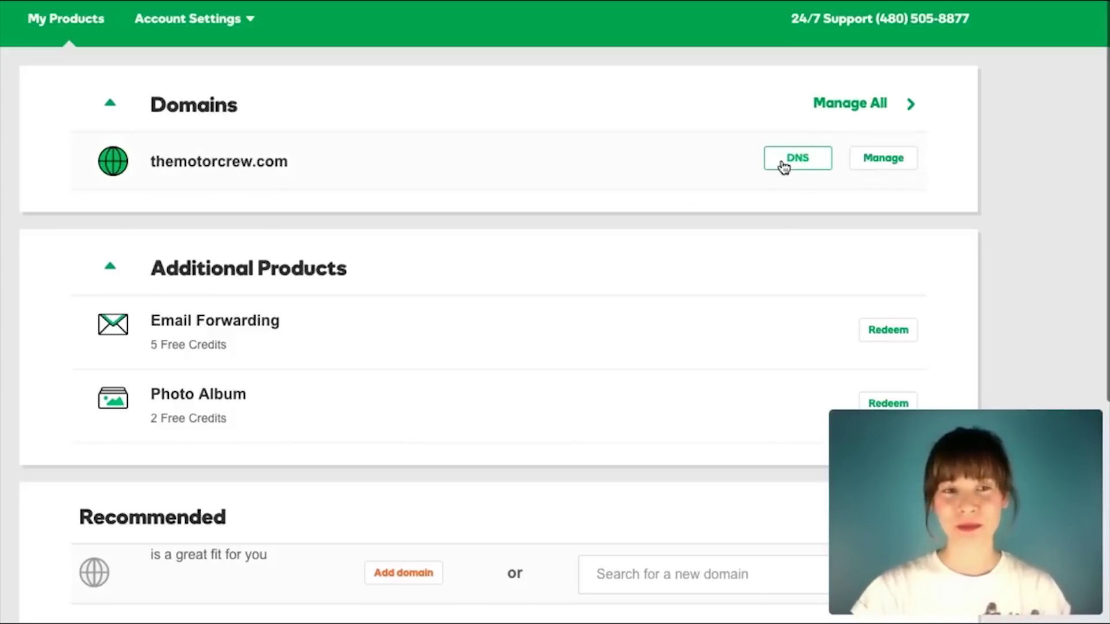
Step: Open themotorcrew.com's DNS settings and paste europe-51.banahosting.com as the first custom nameserver
{"action": "left_click", "coordinate": [784, 167]}
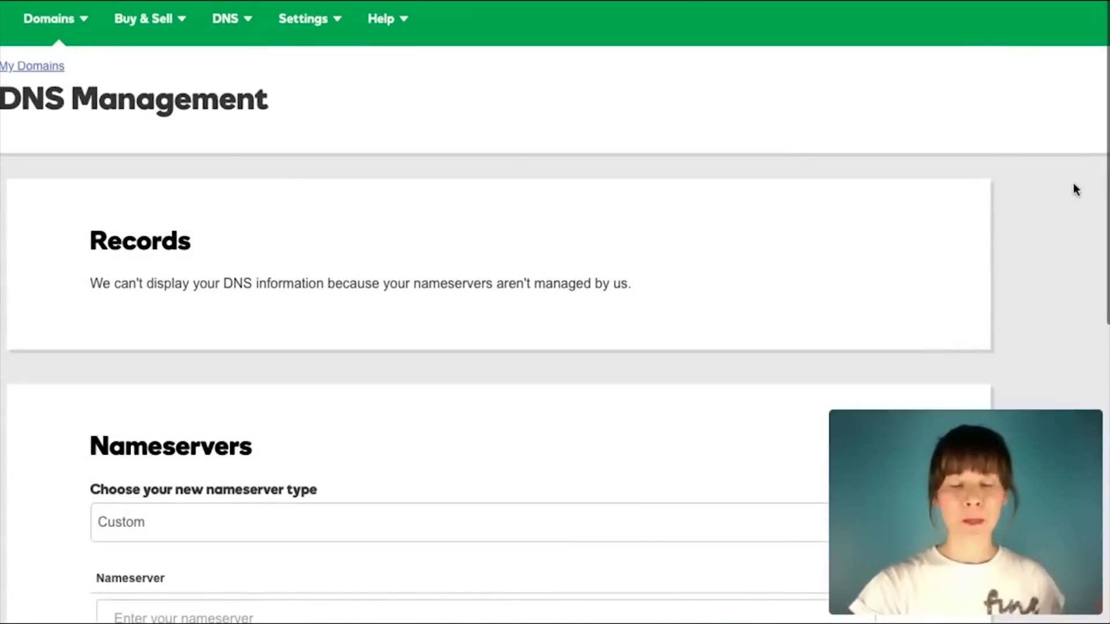
{"action": "scroll", "coordinate": [1073, 183], "scroll_direction": "down", "scroll_amount": 4}
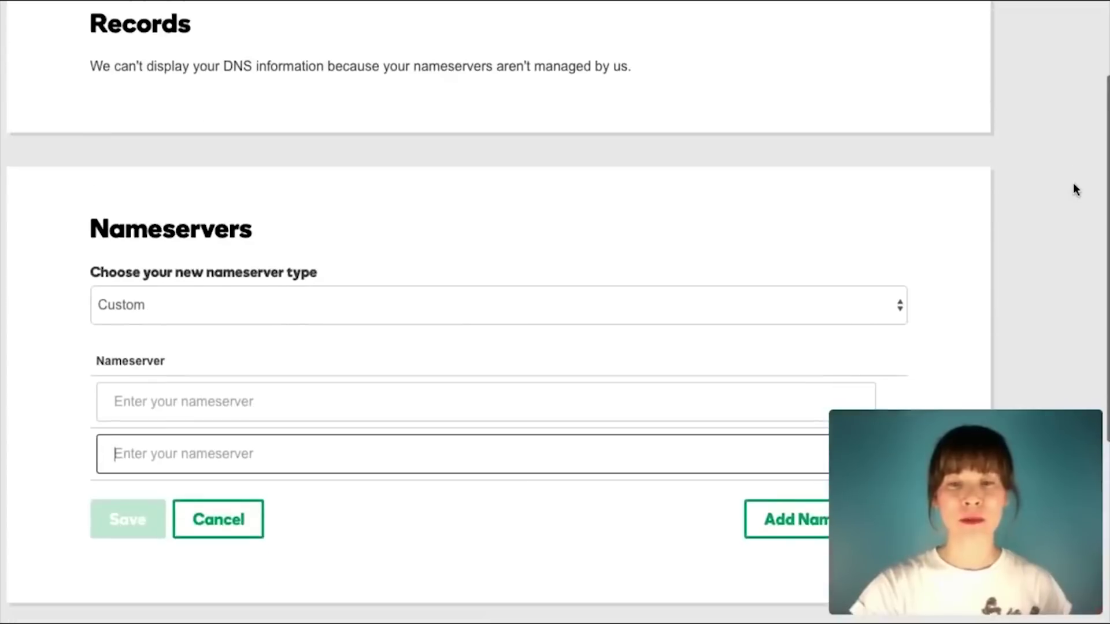
{"action": "scroll", "coordinate": [1074, 184], "scroll_direction": "down", "scroll_amount": 3}
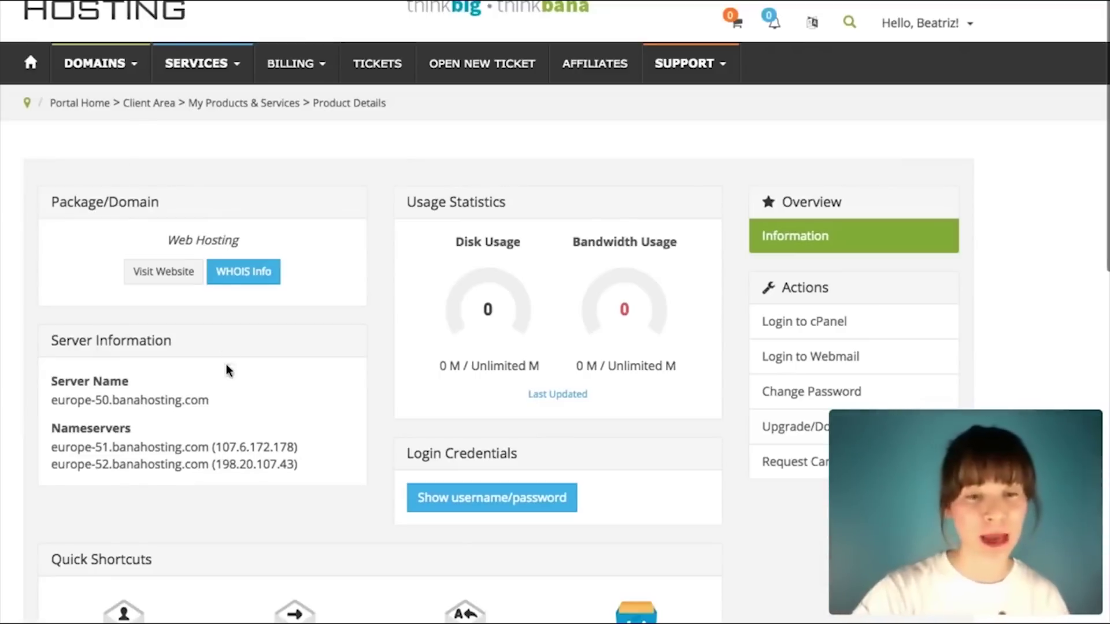
{"action": "left_click_drag", "start_coordinate": [208, 448], "coordinate": [46, 453]}
{"action": "key", "text": "ctrl+c"}
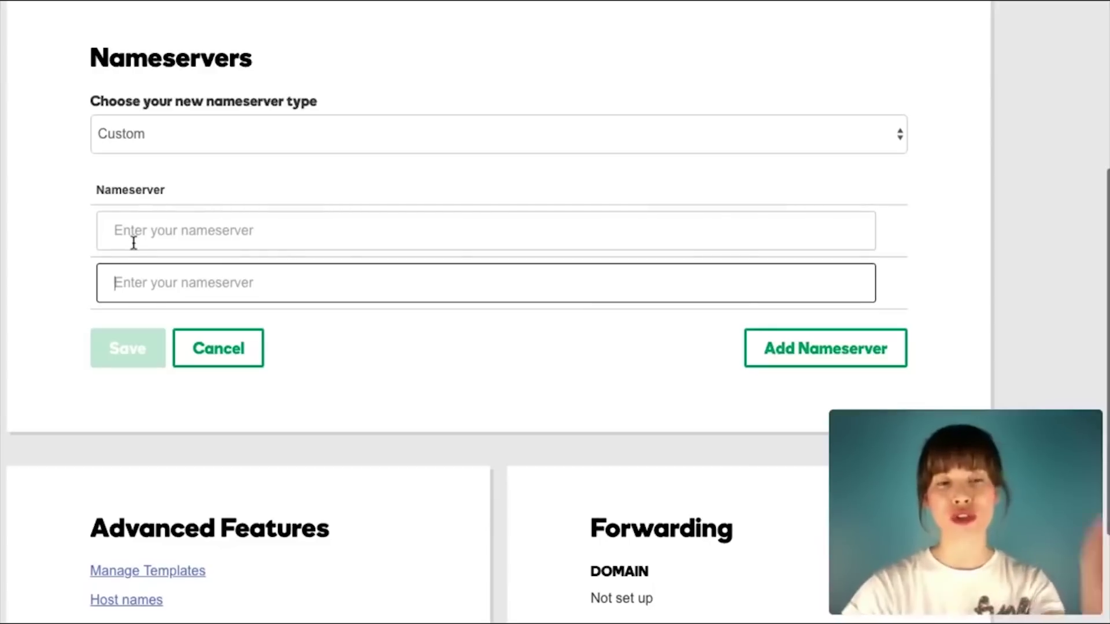
{"action": "left_click", "coordinate": [167, 240]}
{"action": "key", "text": "ctrl+v"}
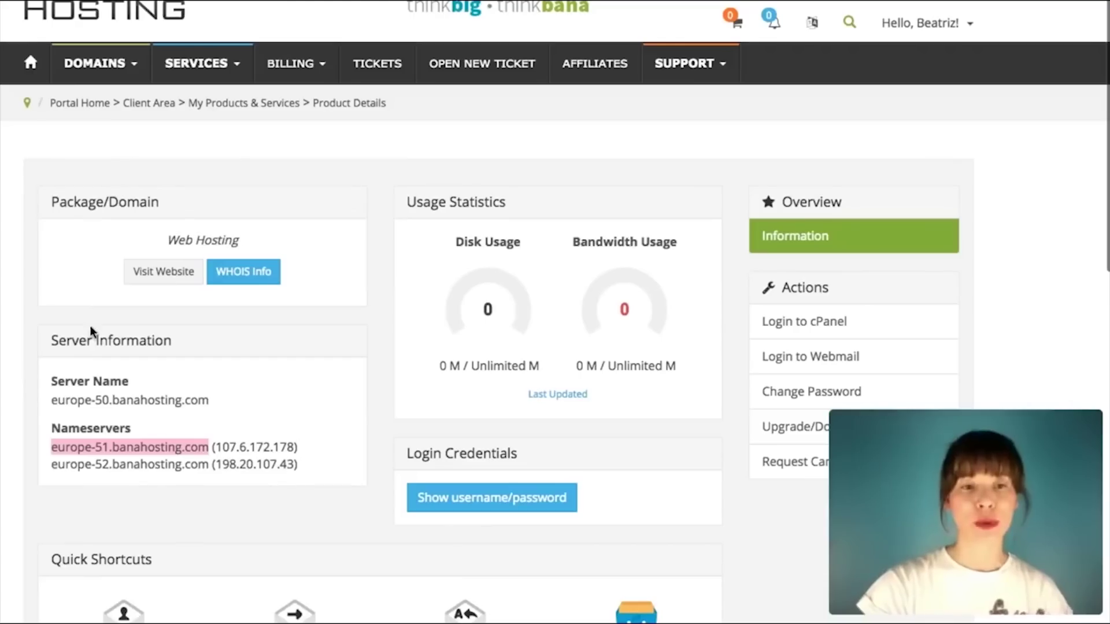
Step: Copy europe-52.banahosting.com from the product page and paste it as the second nameserver
{"action": "left_click_drag", "start_coordinate": [208, 465], "coordinate": [37, 472]}
{"action": "left_click", "coordinate": [111, 465]}
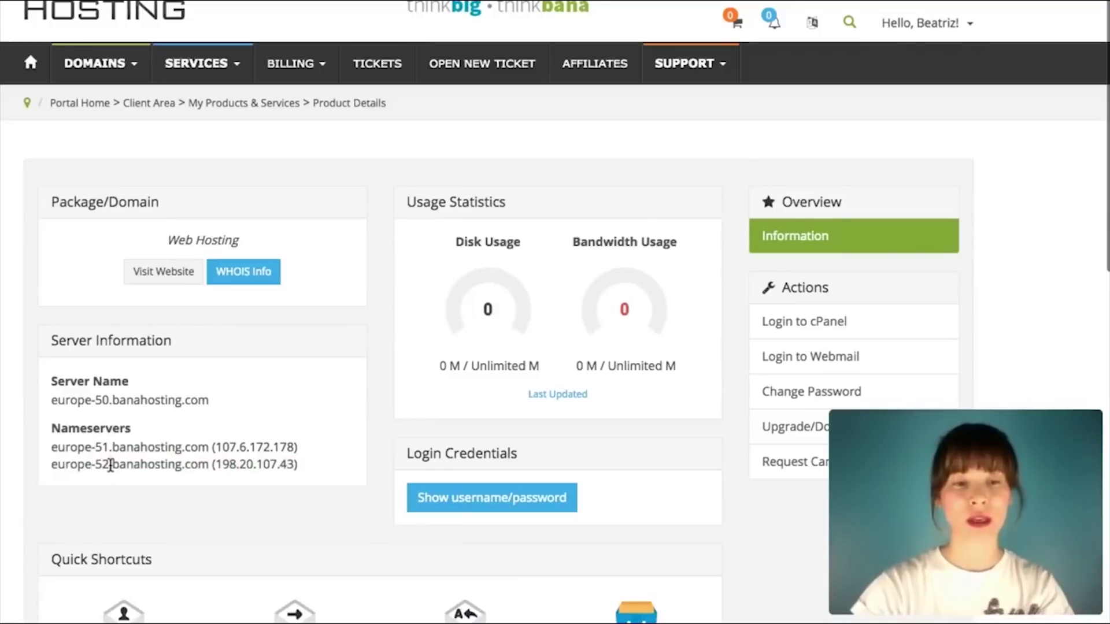
{"action": "triple_click", "coordinate": [110, 465]}
{"action": "left_click", "coordinate": [191, 464]}
{"action": "left_click_drag", "start_coordinate": [207, 465], "coordinate": [52, 465]}
{"action": "key", "text": "ctrl+c"}
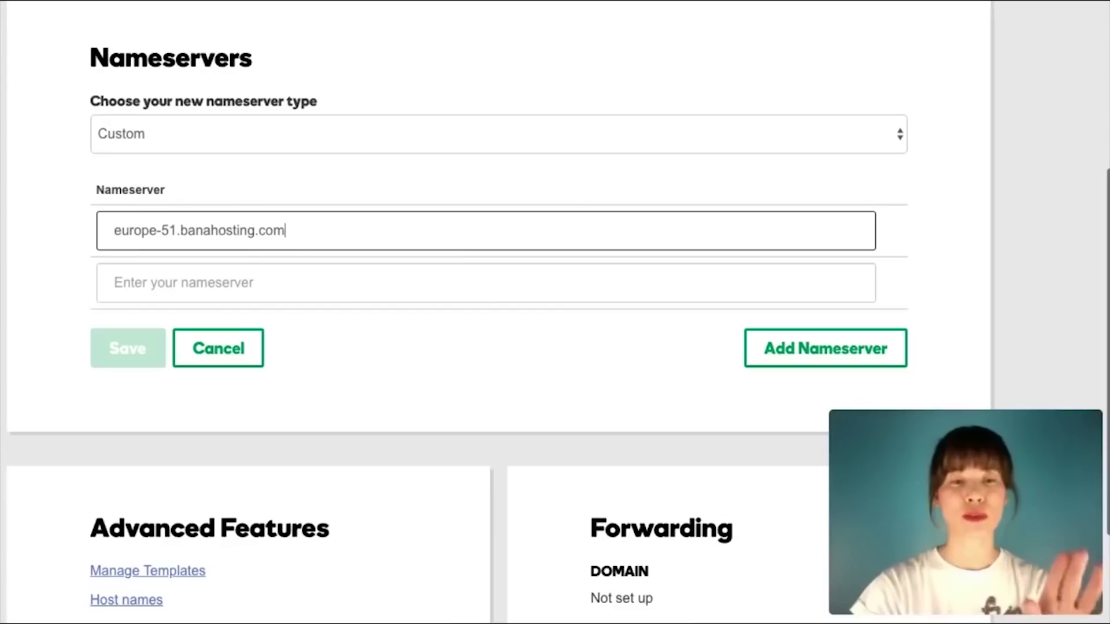
{"action": "left_click", "coordinate": [145, 285]}
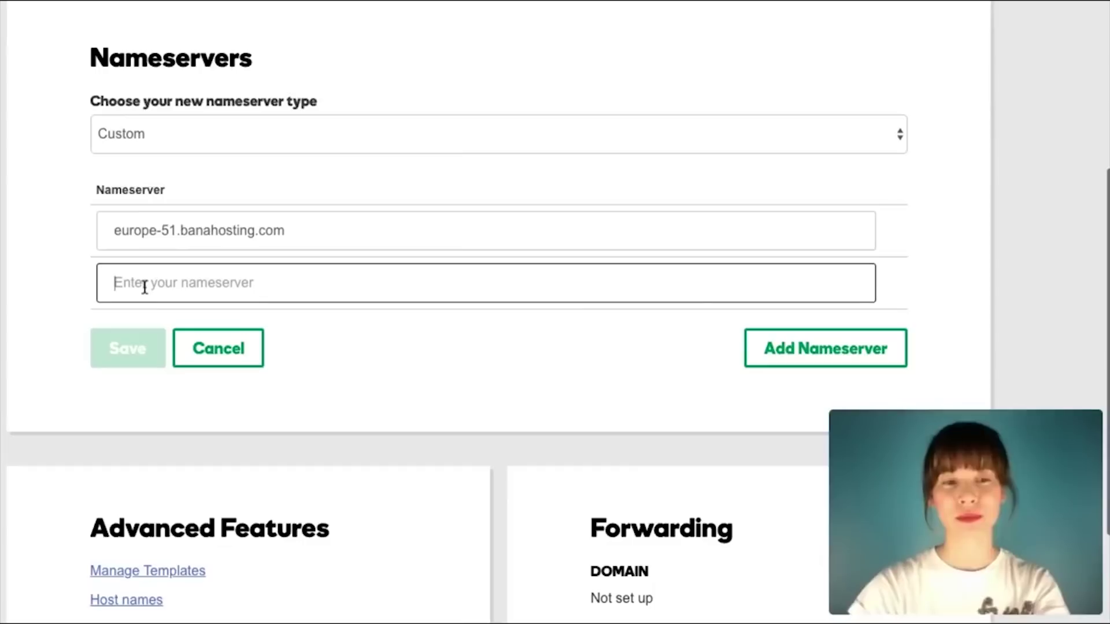
{"action": "key", "text": "ctrl+v"}
Step: Finish entering europe-52.banahosting.com in the second nameserver field
{"action": "left_click", "coordinate": [16, 283]}
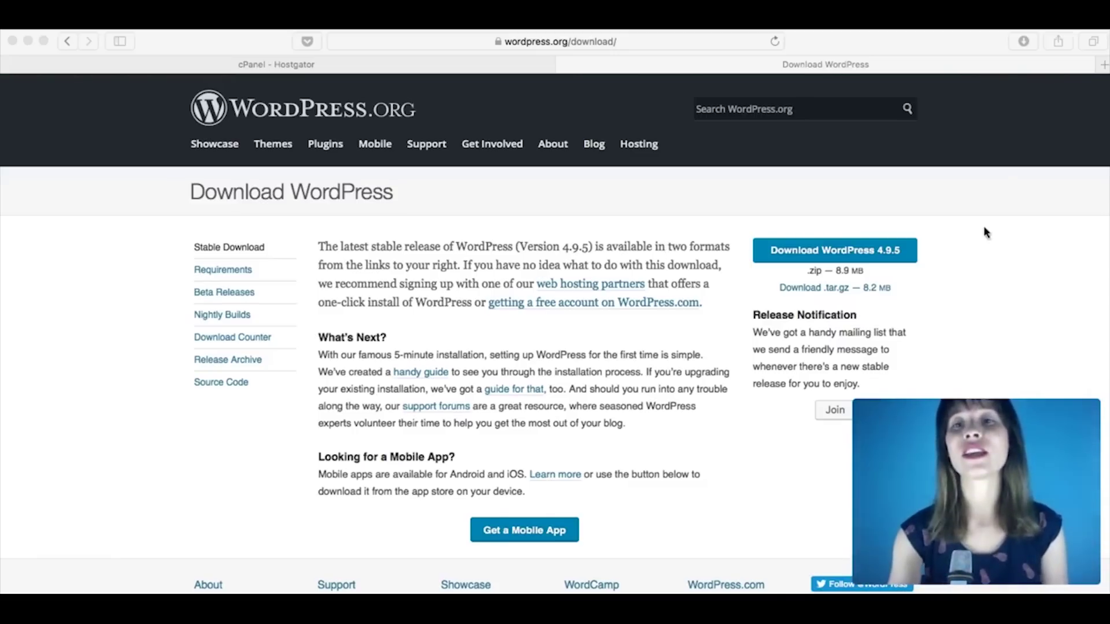
Step: Download the WordPress 4.9.5 zip from the WordPress.org download page
{"action": "left_click", "coordinate": [1022, 300]}
{"action": "left_click", "coordinate": [861, 253]}
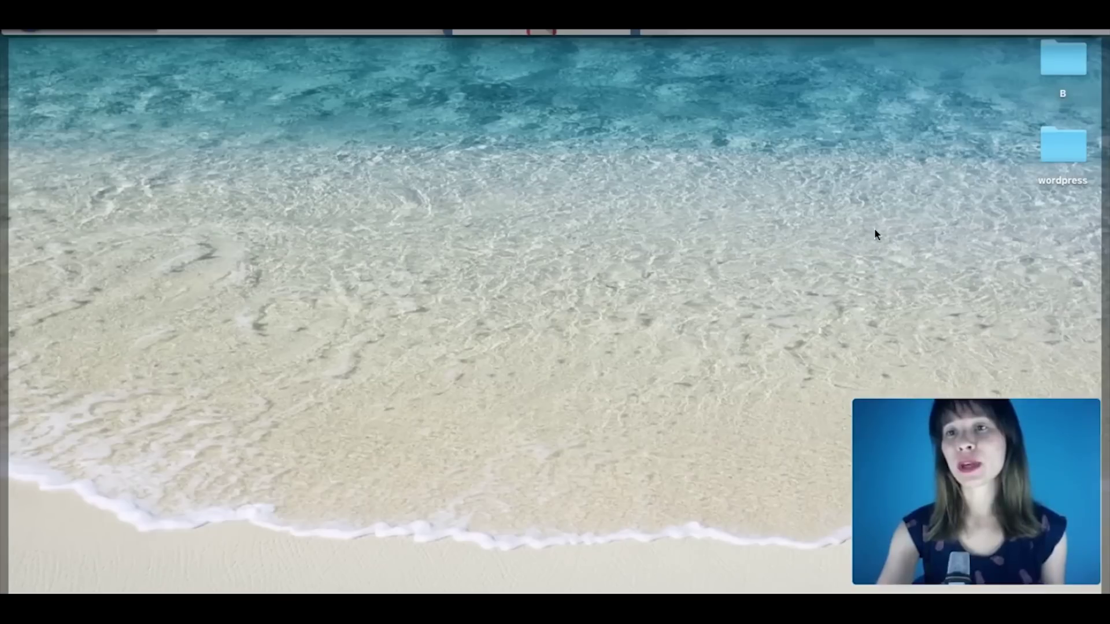
Step: Inspect the contents of the desktop wordpress folder, then minimize its window
{"action": "double_click", "coordinate": [1048, 145]}
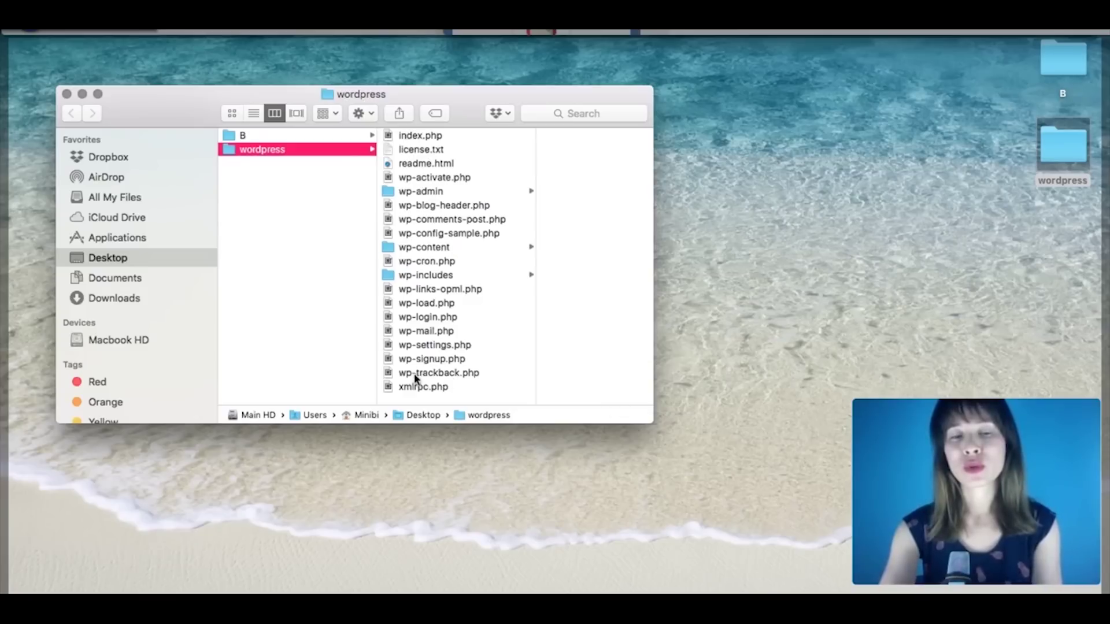
{"action": "left_click", "coordinate": [81, 96]}
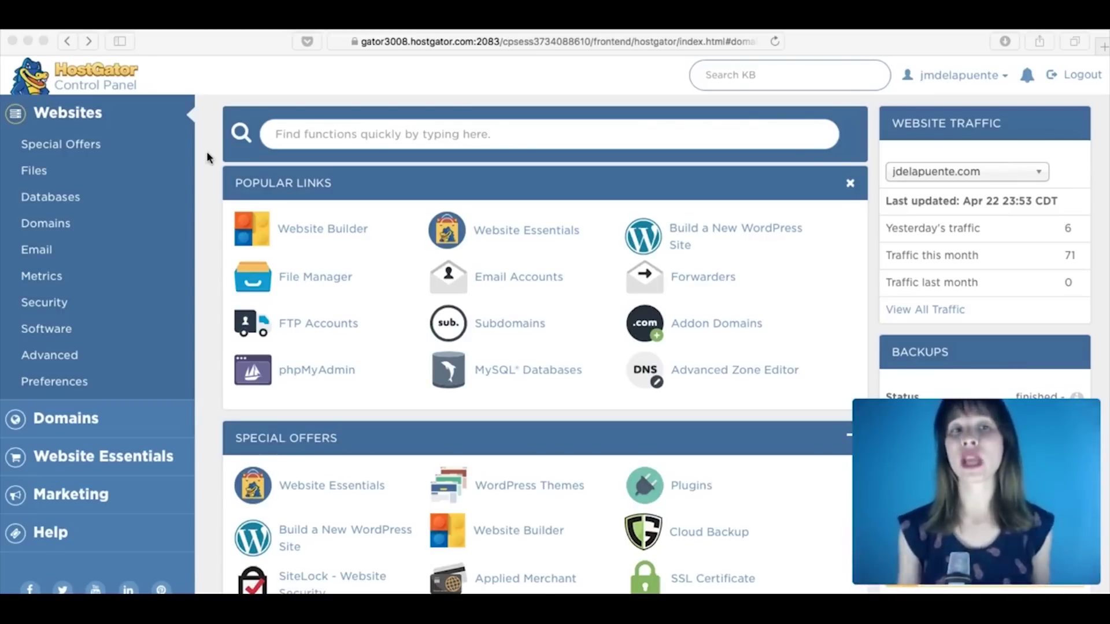
{"action": "scroll", "coordinate": [209, 158], "scroll_direction": "down", "scroll_amount": 10}
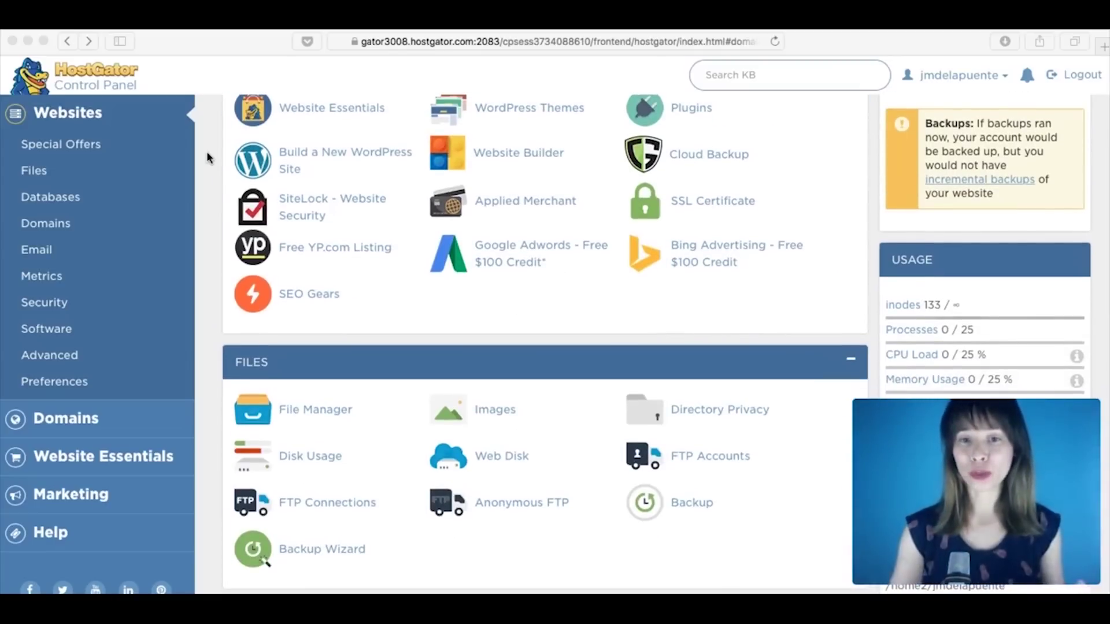
Step: Open FTP Accounts in cPanel and enter 'visual' as the new FTP login name
{"action": "scroll", "coordinate": [209, 157], "scroll_direction": "down", "scroll_amount": 4}
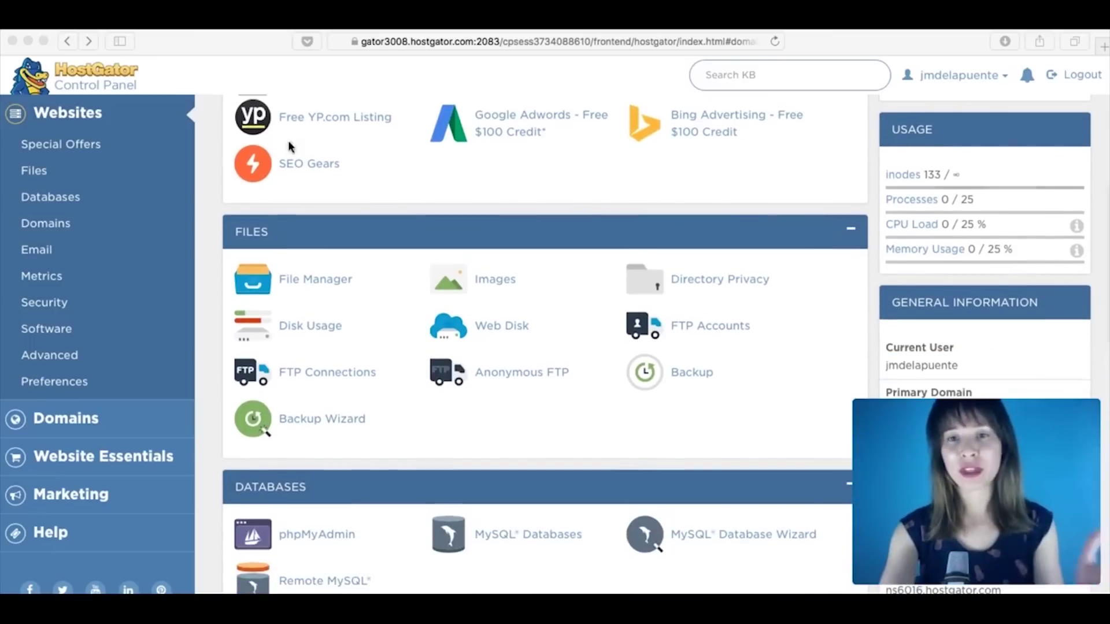
{"action": "left_click", "coordinate": [661, 315]}
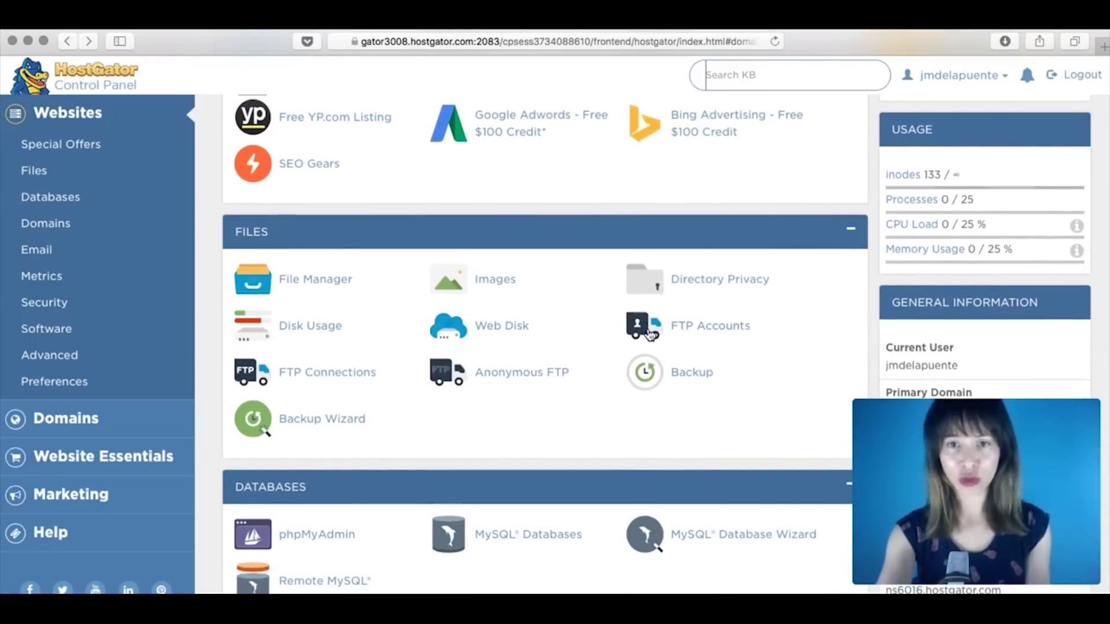
{"action": "left_click", "coordinate": [701, 330]}
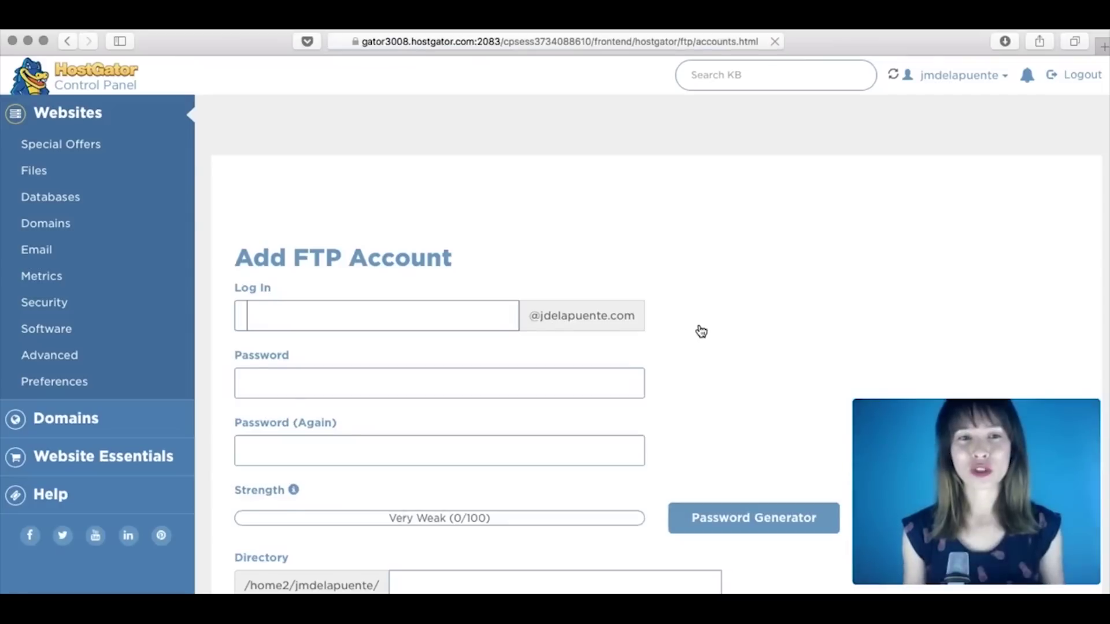
{"action": "scroll", "coordinate": [701, 331], "scroll_direction": "down", "scroll_amount": 2}
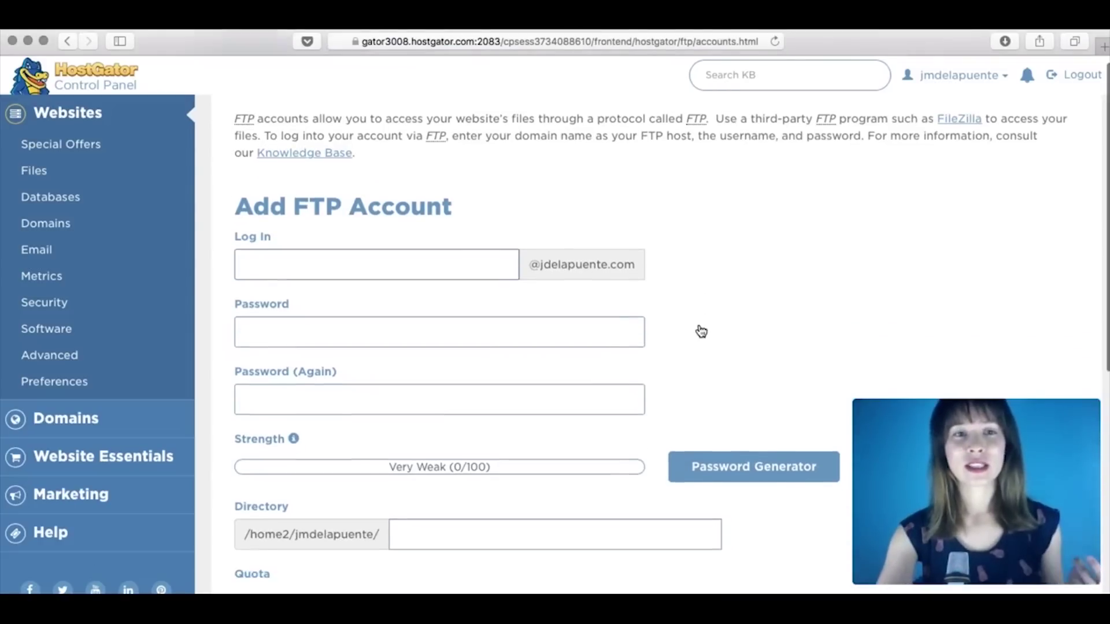
{"action": "scroll", "coordinate": [702, 331], "scroll_direction": "down", "scroll_amount": 1}
{"action": "left_click", "coordinate": [386, 239]}
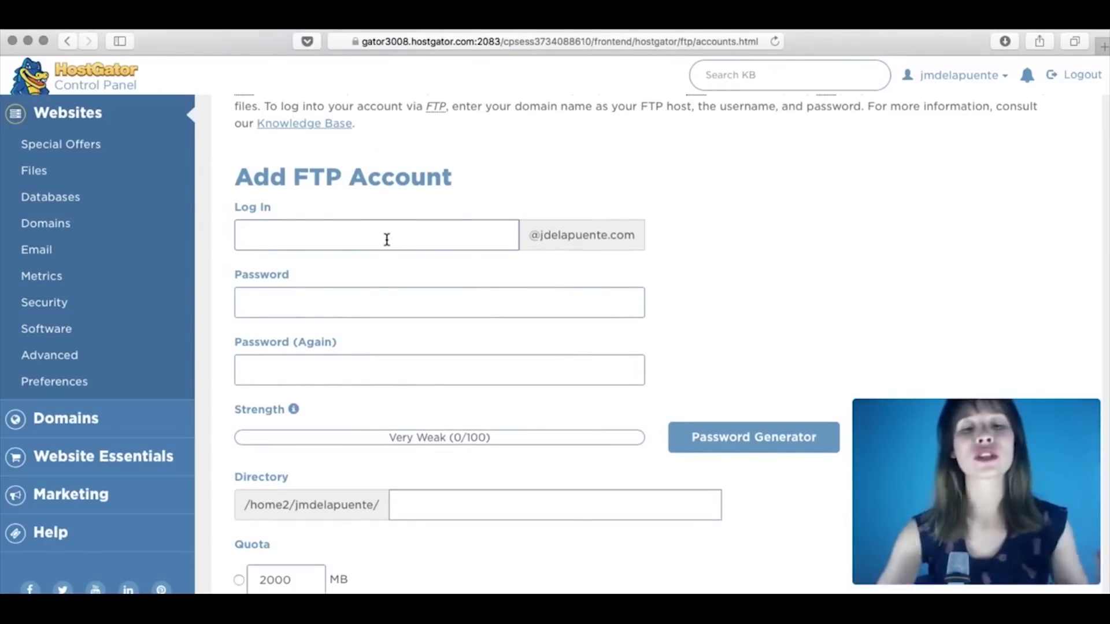
{"action": "type", "text": "visual"}
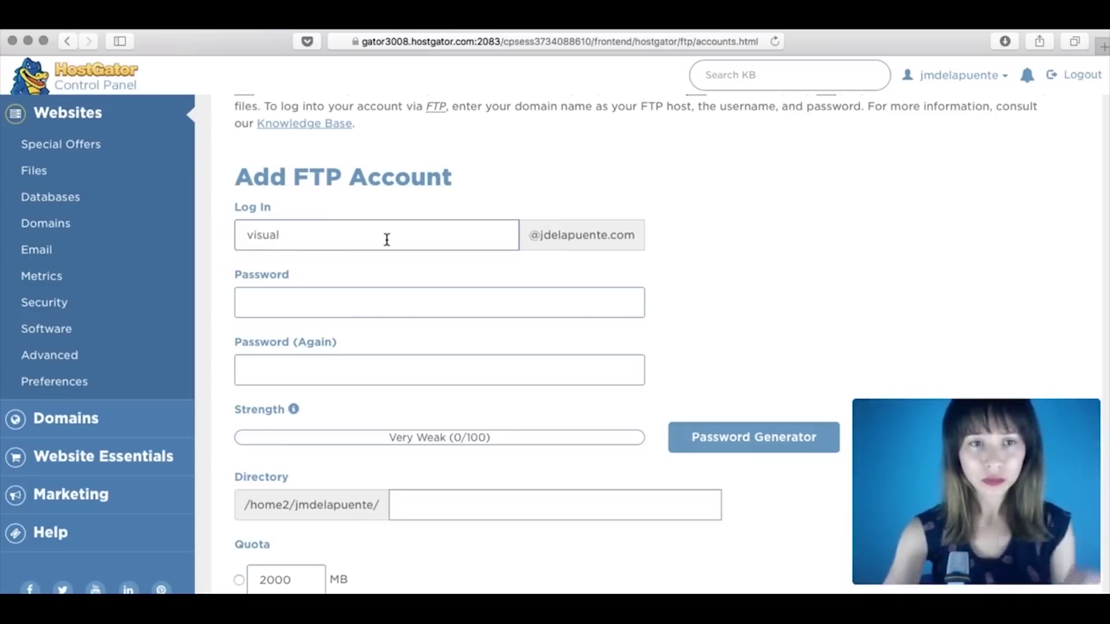
Step: Fill both password fields with the browser's suggested strong password and keep Unlimited quota
{"action": "left_click", "coordinate": [286, 305]}
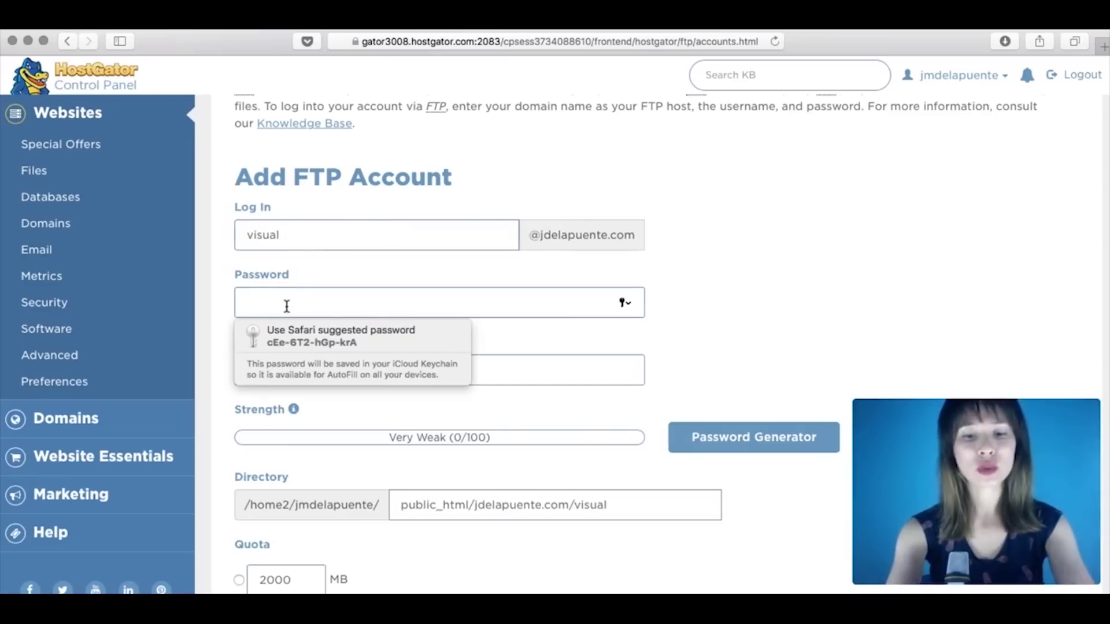
{"action": "key", "text": "super+v"}
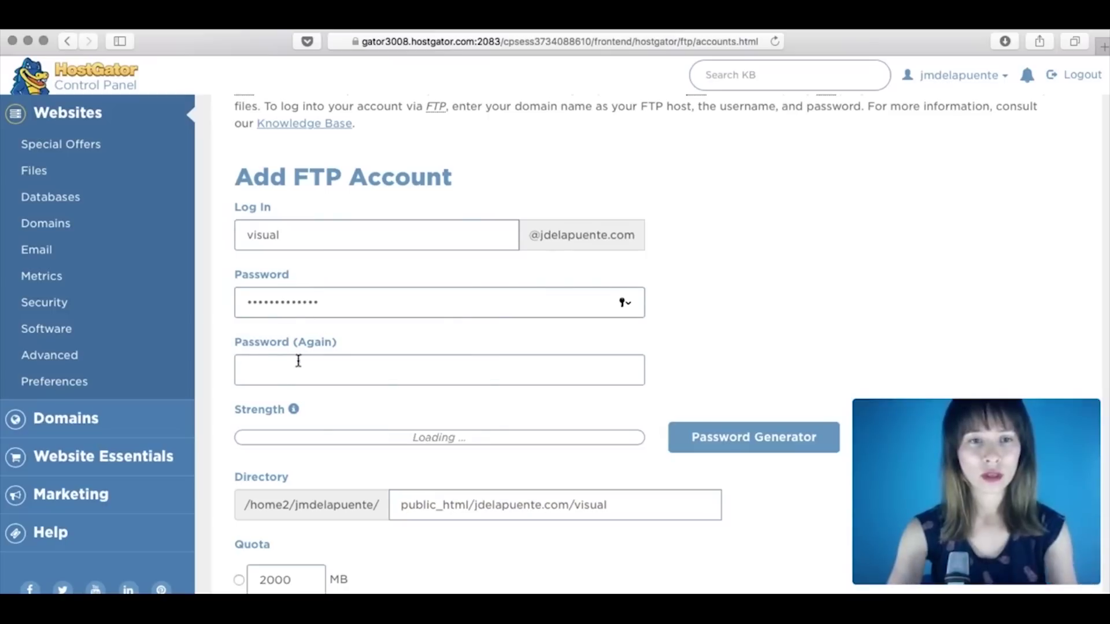
{"action": "left_click", "coordinate": [286, 376]}
{"action": "key", "text": "super+v"}
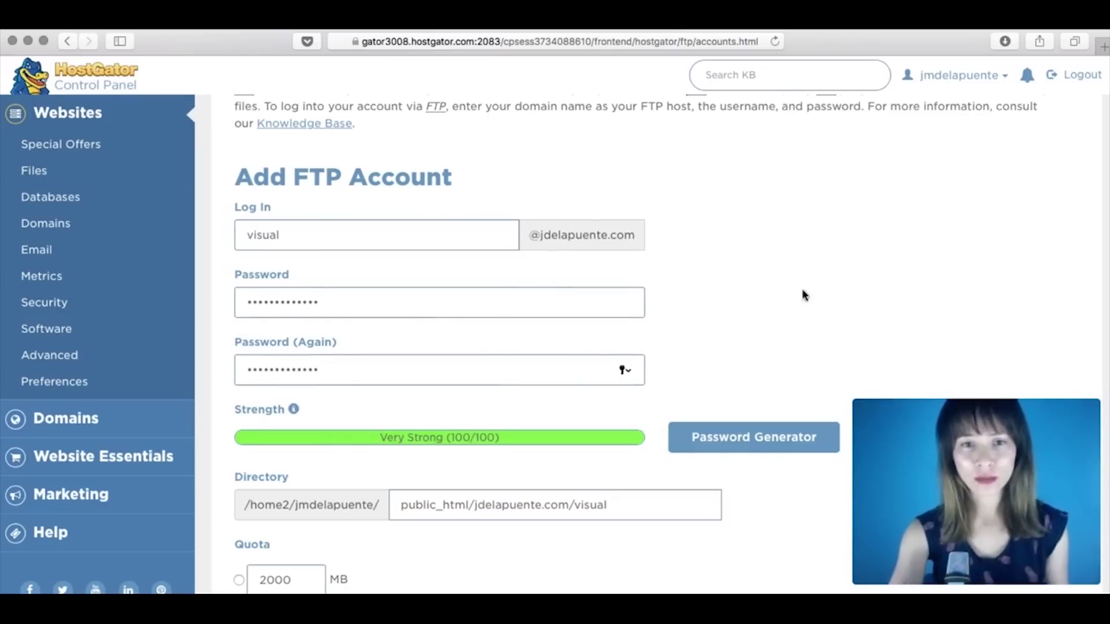
{"action": "scroll", "coordinate": [822, 303], "scroll_direction": "down", "scroll_amount": 1}
{"action": "scroll", "coordinate": [823, 302], "scroll_direction": "down", "scroll_amount": 2}
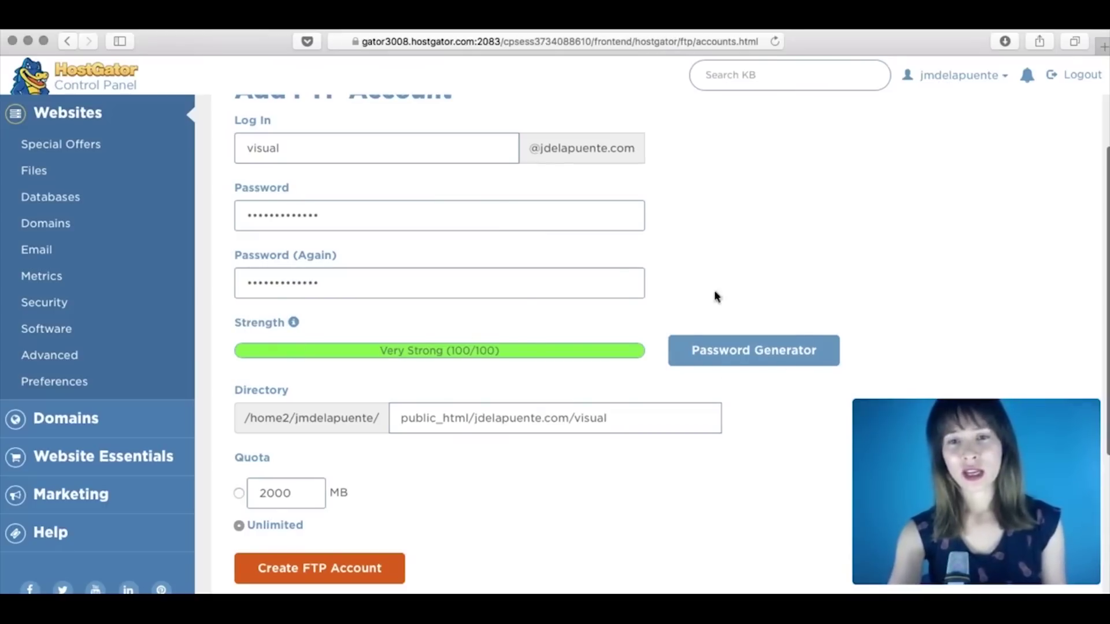
{"action": "scroll", "coordinate": [836, 248], "scroll_direction": "down", "scroll_amount": 3}
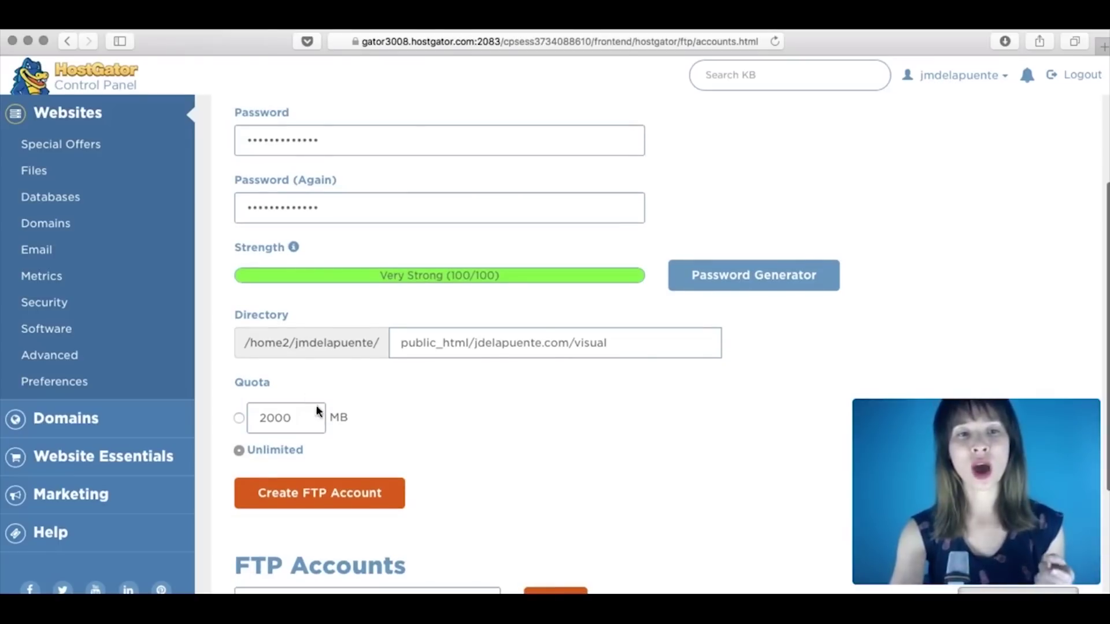
{"action": "scroll", "coordinate": [324, 416], "scroll_direction": "down", "scroll_amount": 2}
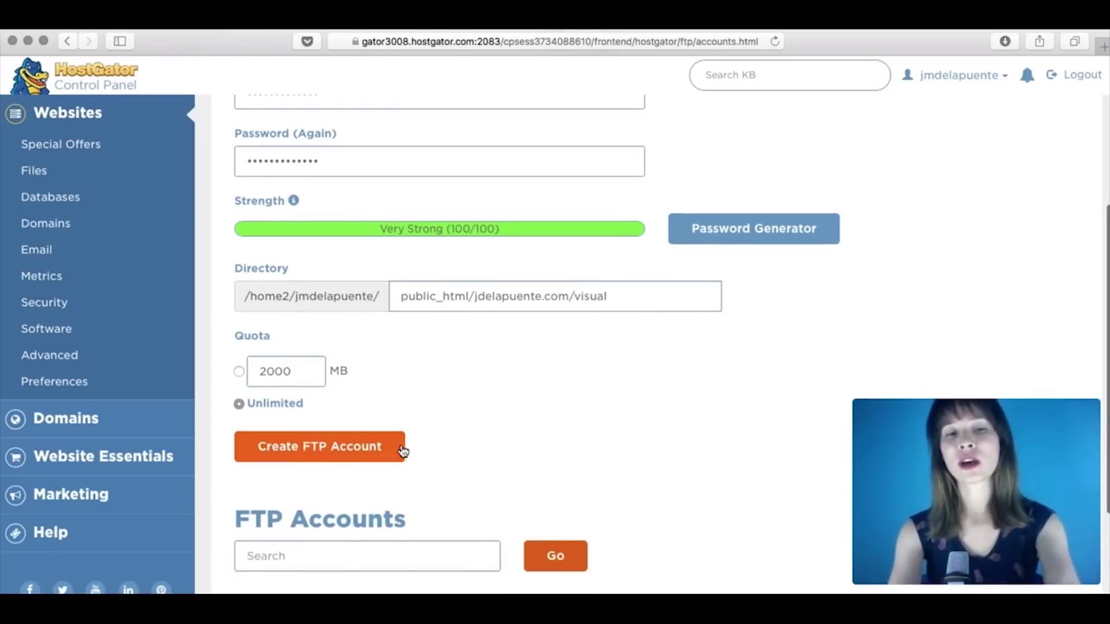
{"action": "scroll", "coordinate": [494, 437], "scroll_direction": "up", "scroll_amount": 5}
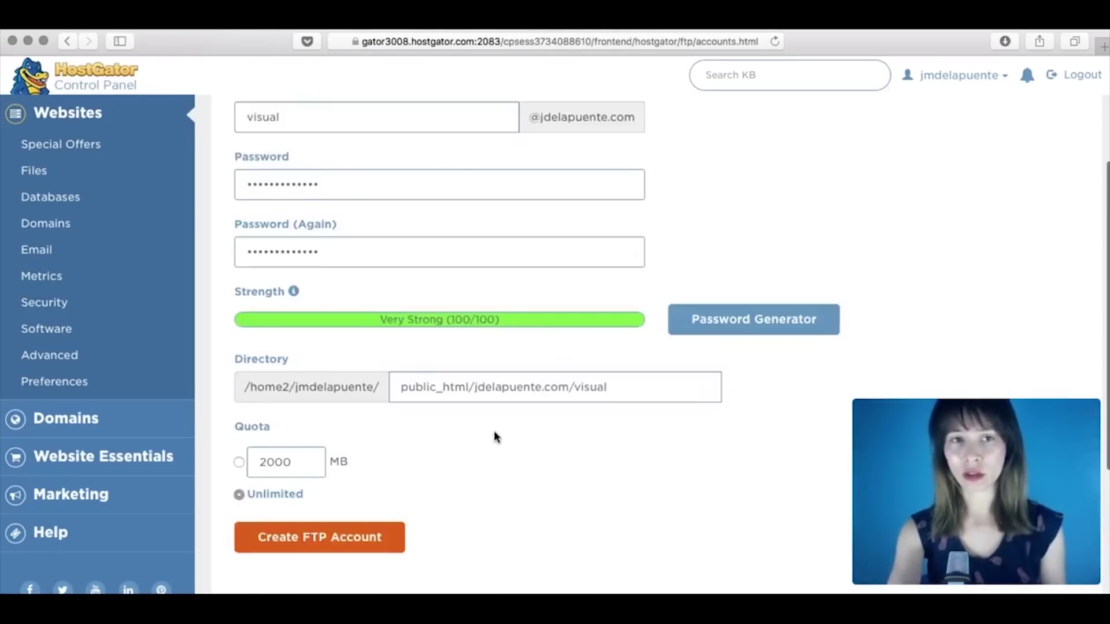
{"action": "scroll", "coordinate": [494, 437], "scroll_direction": "down", "scroll_amount": 6}
{"action": "scroll", "coordinate": [495, 437], "scroll_direction": "down", "scroll_amount": 10}
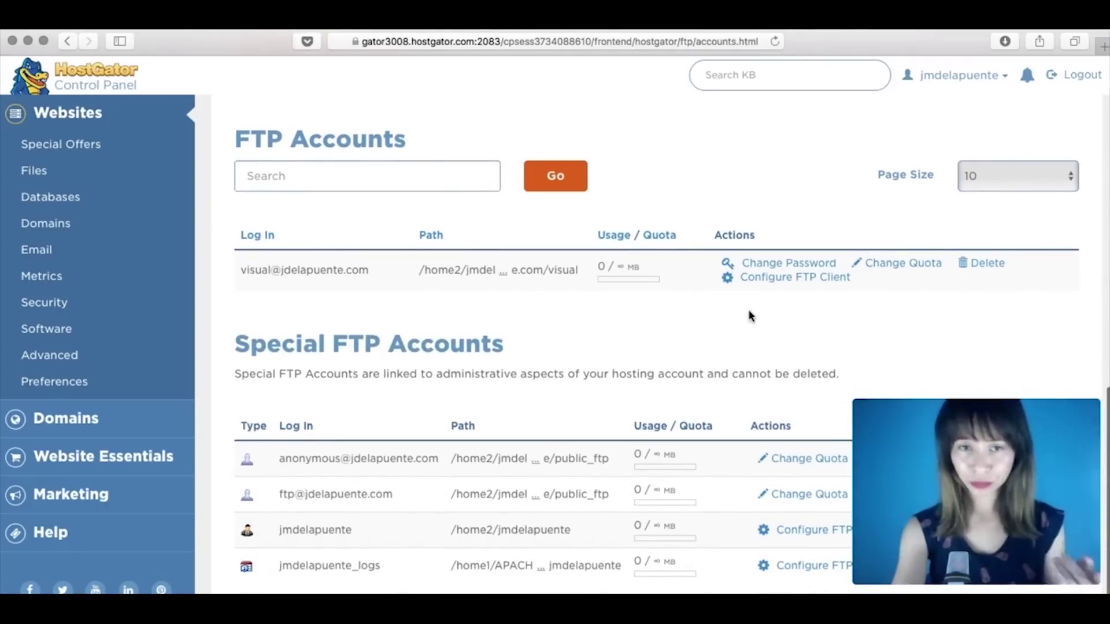
Step: Review the new FTP account's client settings, then reopen FileZilla's Site Manager
{"action": "left_click", "coordinate": [772, 284]}
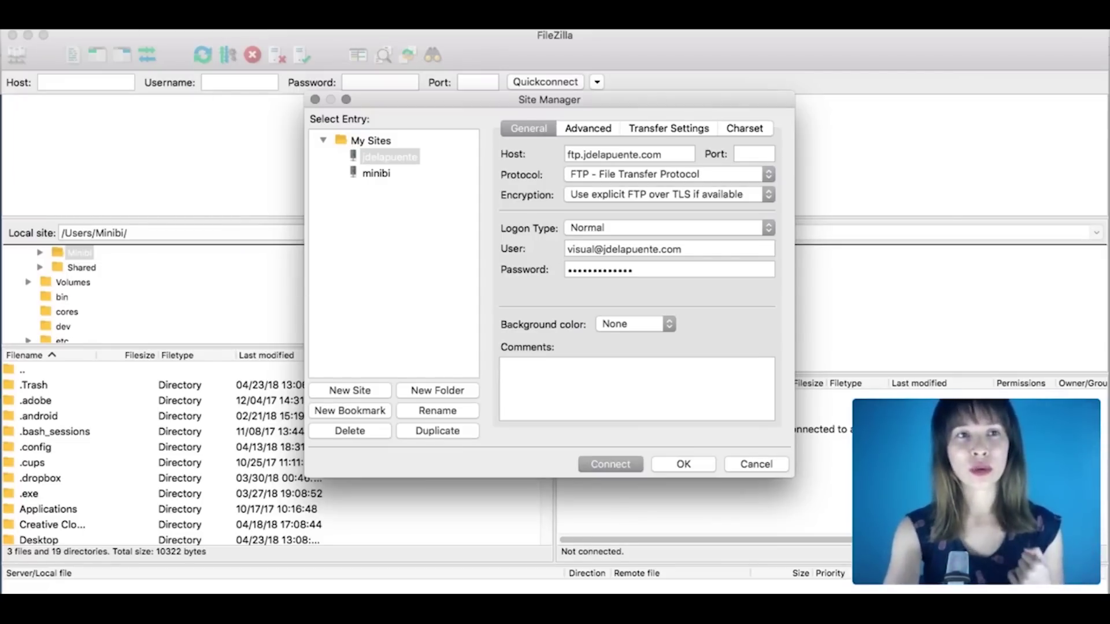
{"action": "left_click", "coordinate": [680, 464]}
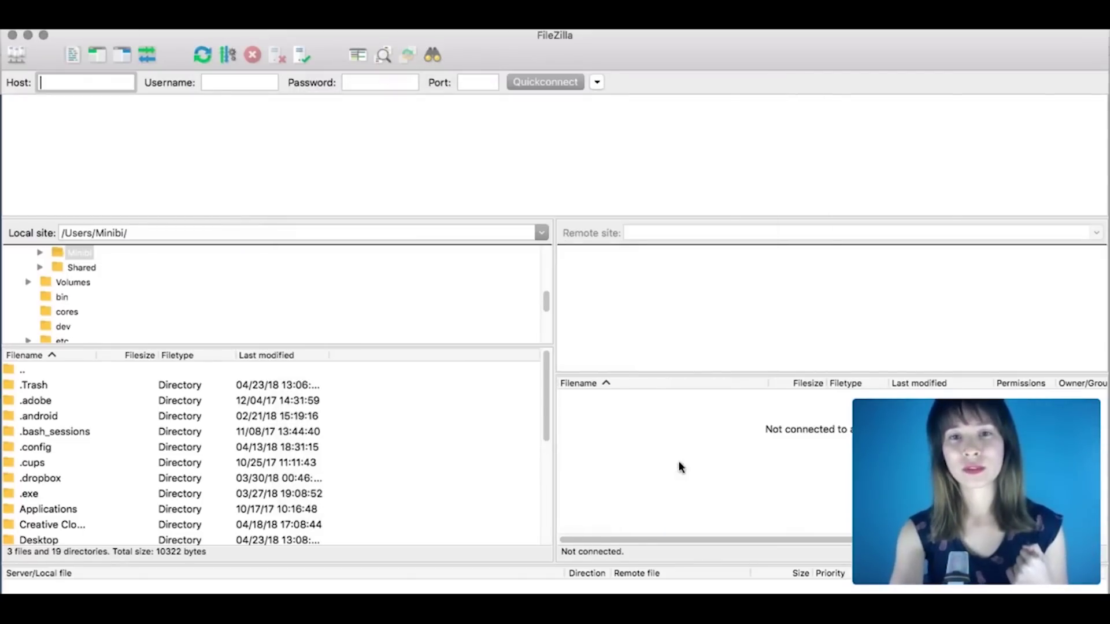
{"action": "left_click", "coordinate": [98, 22]}
{"action": "left_click", "coordinate": [105, 38]}
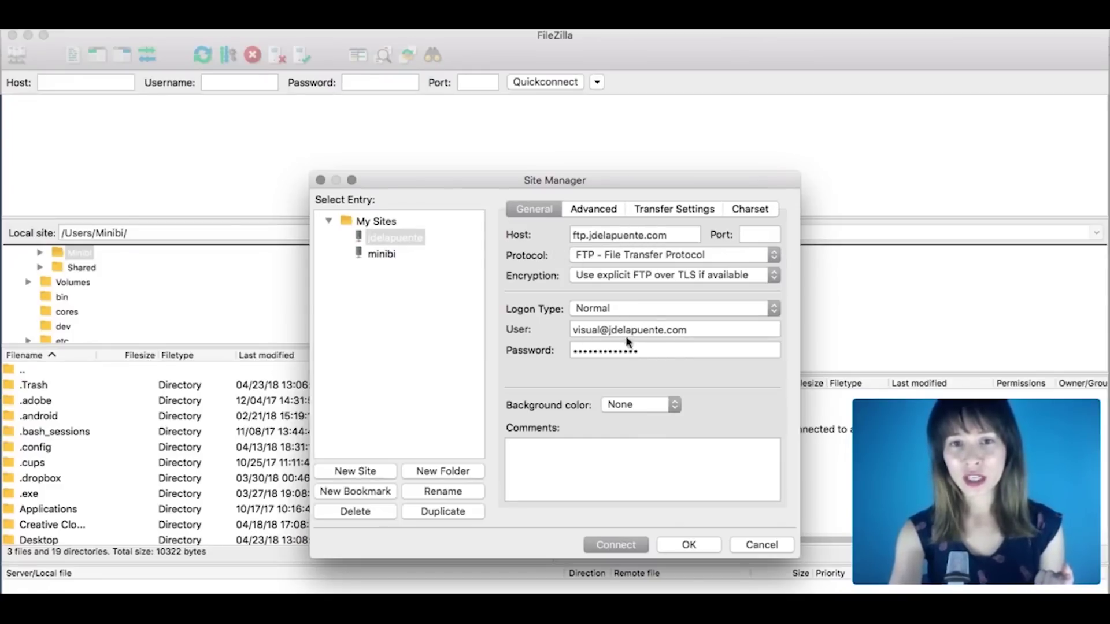
Step: Set the jdelapuente.com site to port 21 with saved user and password, and connect
{"action": "left_click", "coordinate": [764, 235]}
{"action": "type", "text": "21"}
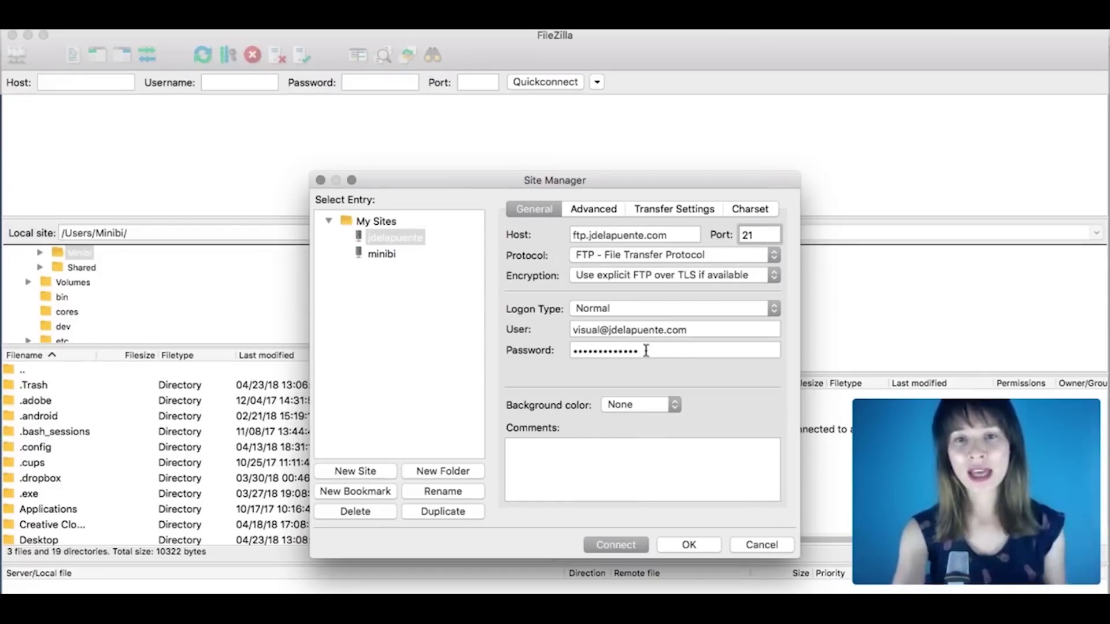
{"action": "left_click", "coordinate": [656, 350]}
{"action": "left_click", "coordinate": [710, 327]}
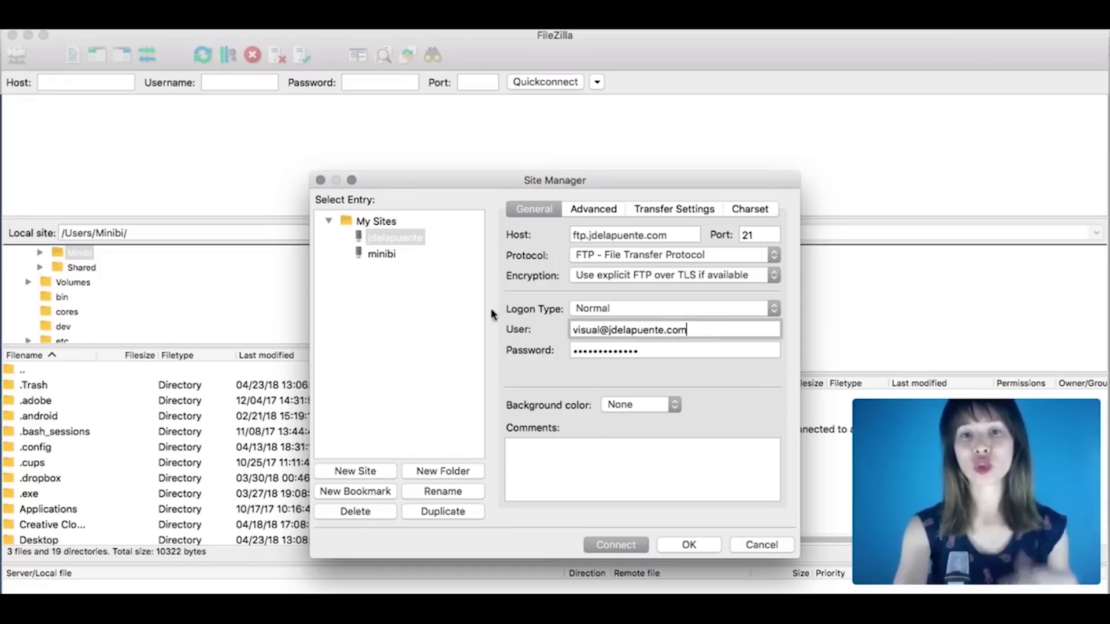
{"action": "left_click", "coordinate": [619, 545]}
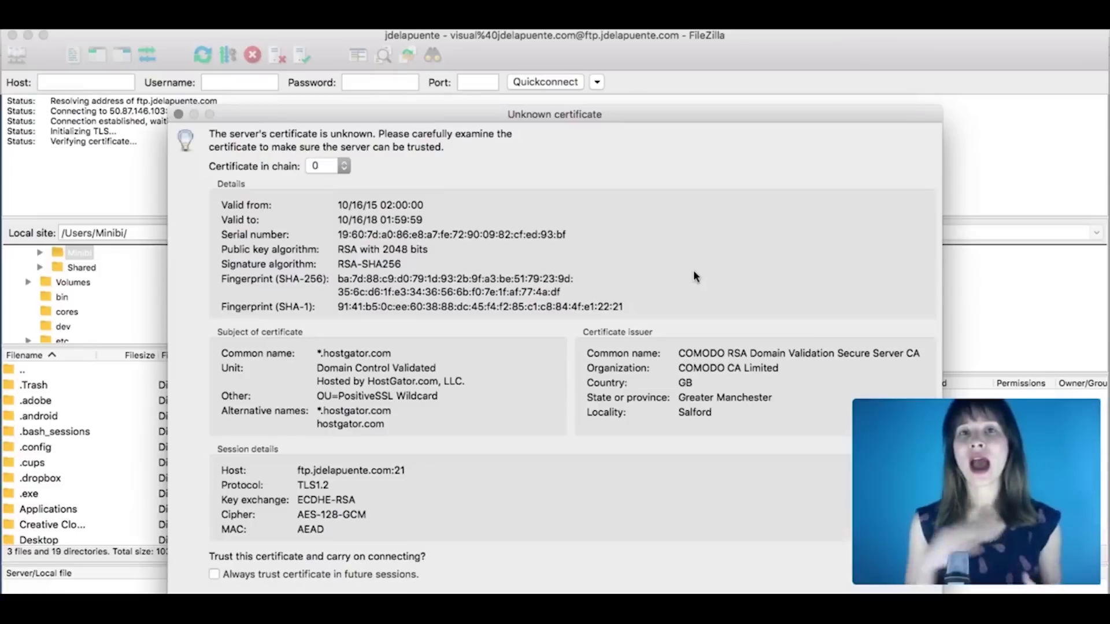
Step: Trust the server's unknown certificate so FileZilla logs in and lists the remote root
{"action": "left_click", "coordinate": [909, 604]}
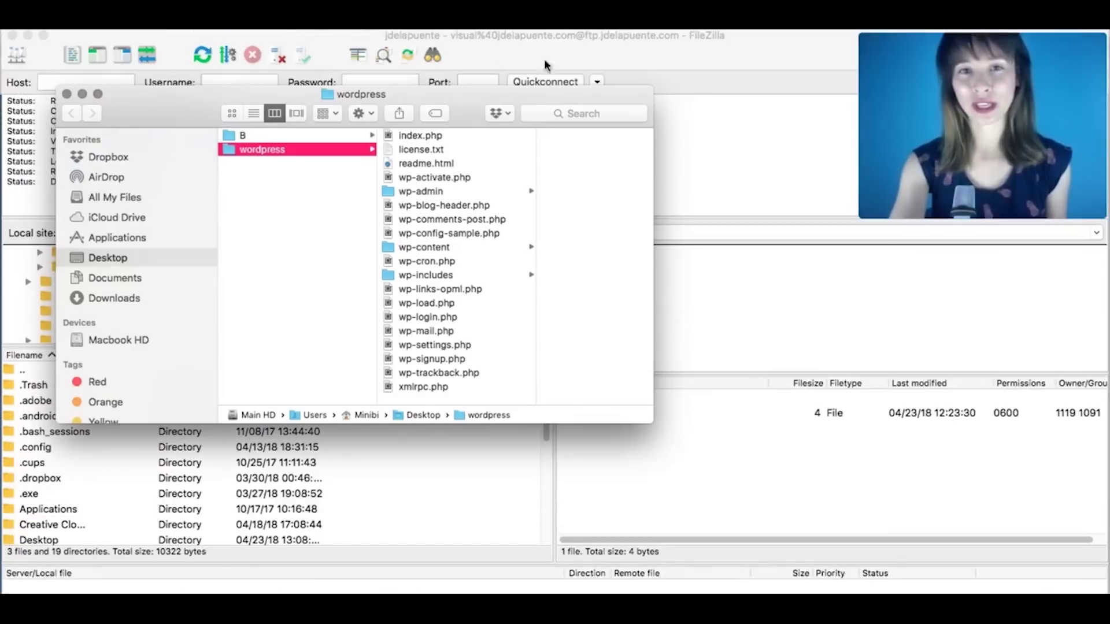
Step: Select all 19 items in the local wordpress folder and drop them into the remote root /
{"action": "left_click_drag", "start_coordinate": [463, 88], "coordinate": [401, 83]}
{"action": "left_click", "coordinate": [360, 122]}
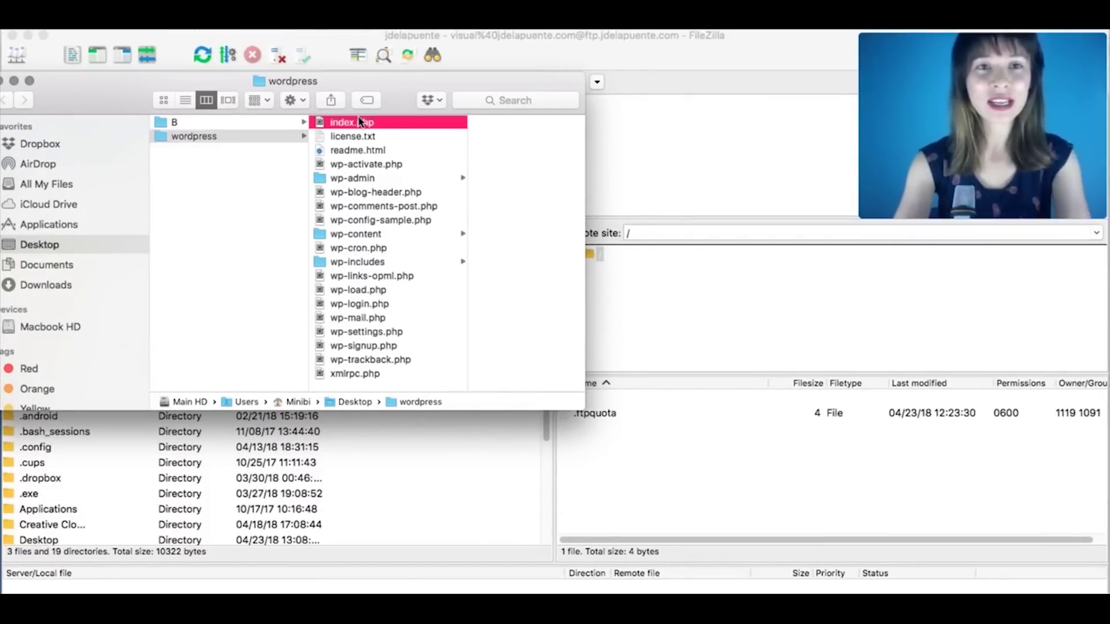
{"action": "left_click", "coordinate": [335, 361], "text": "shift"}
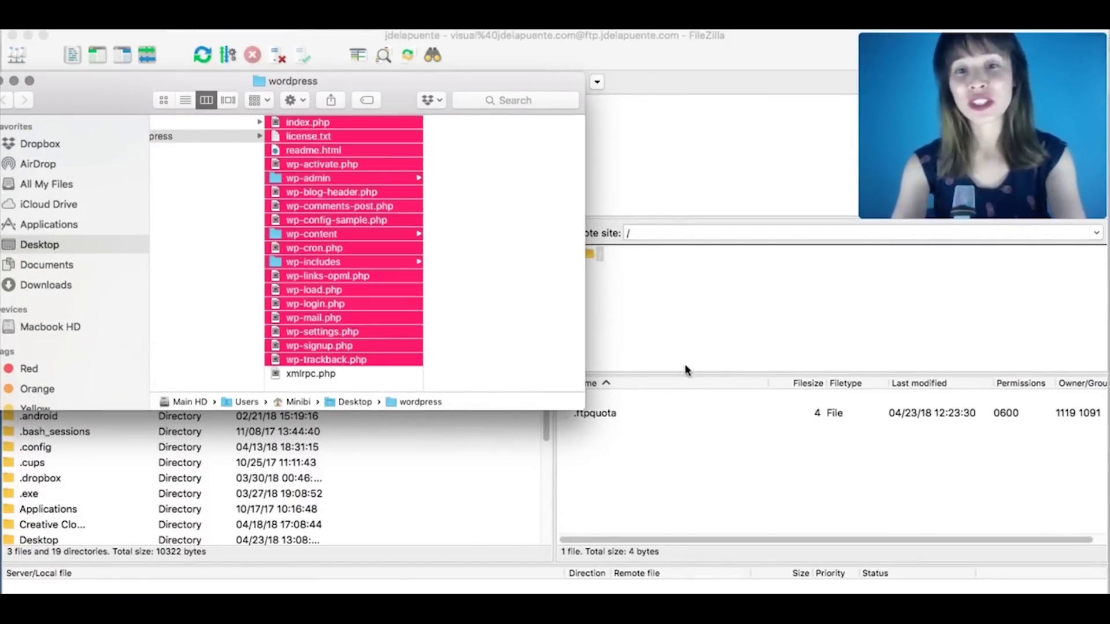
{"action": "left_click_drag", "start_coordinate": [585, 156], "coordinate": [496, 156]}
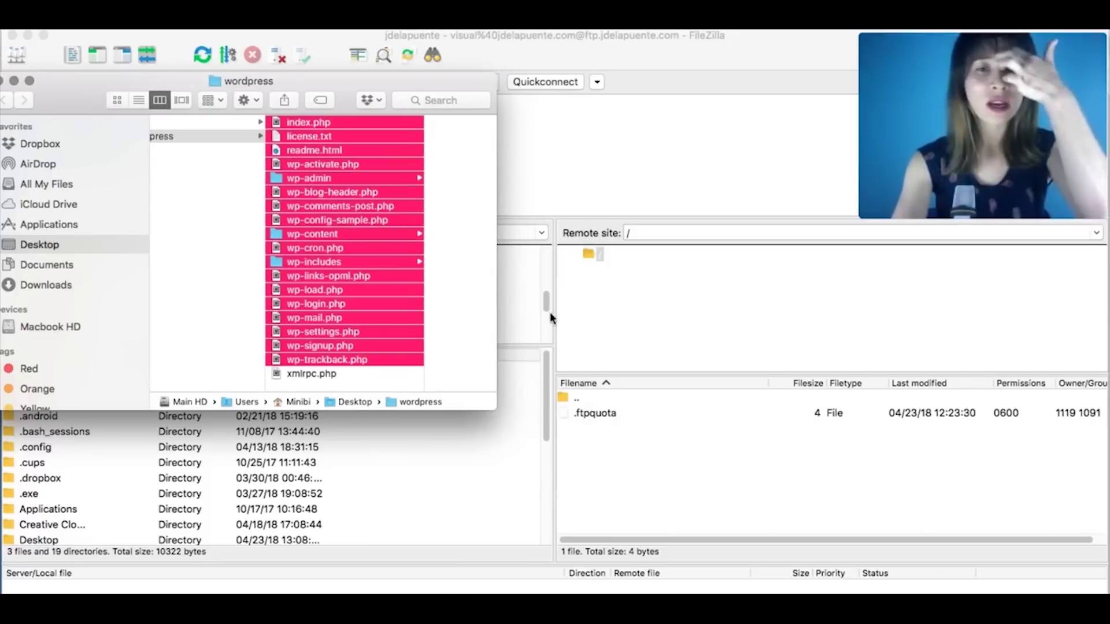
{"action": "left_click", "coordinate": [321, 374]}
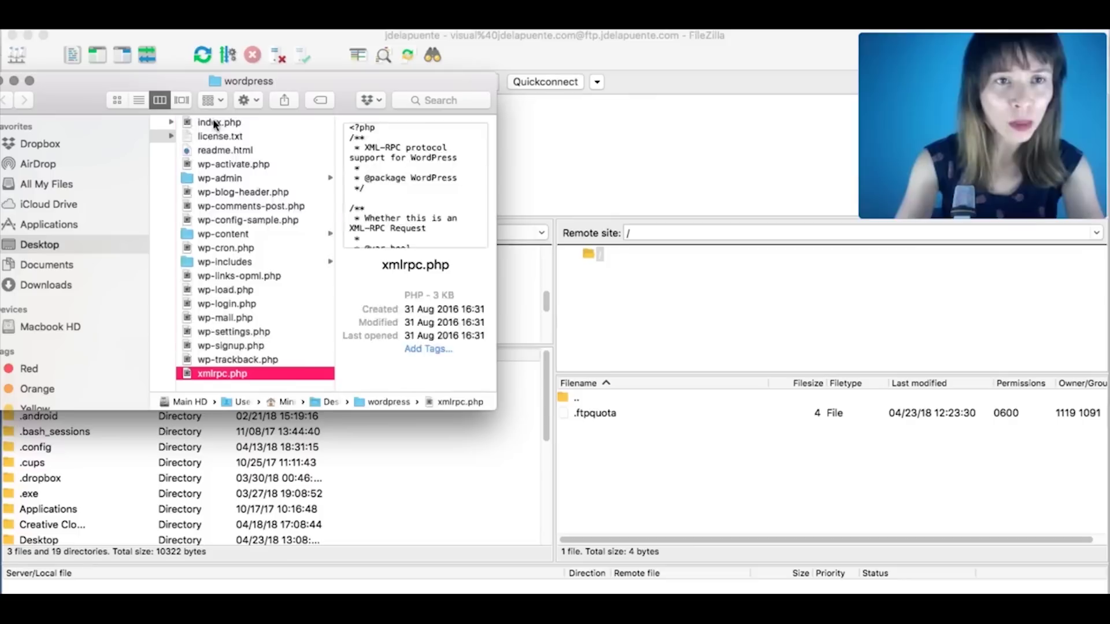
{"action": "left_click", "coordinate": [214, 124], "text": "shift"}
{"action": "left_click_drag", "start_coordinate": [214, 124], "coordinate": [697, 463]}
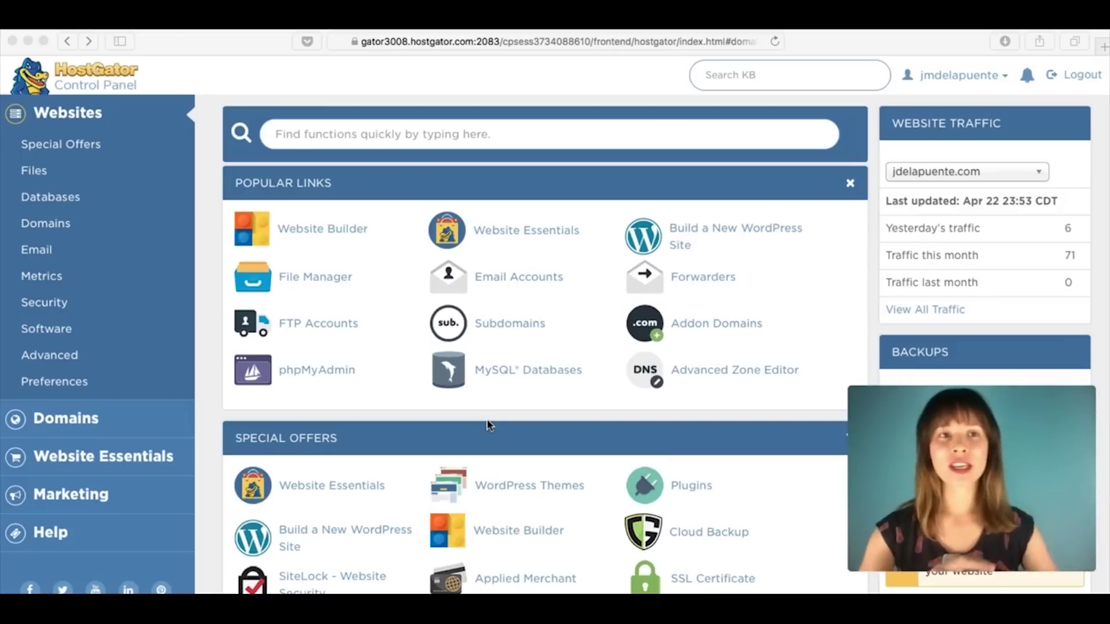
Step: Scroll down to the Databases section and launch the MySQL Database Wizard
{"action": "scroll", "coordinate": [628, 339], "scroll_direction": "down", "scroll_amount": 4}
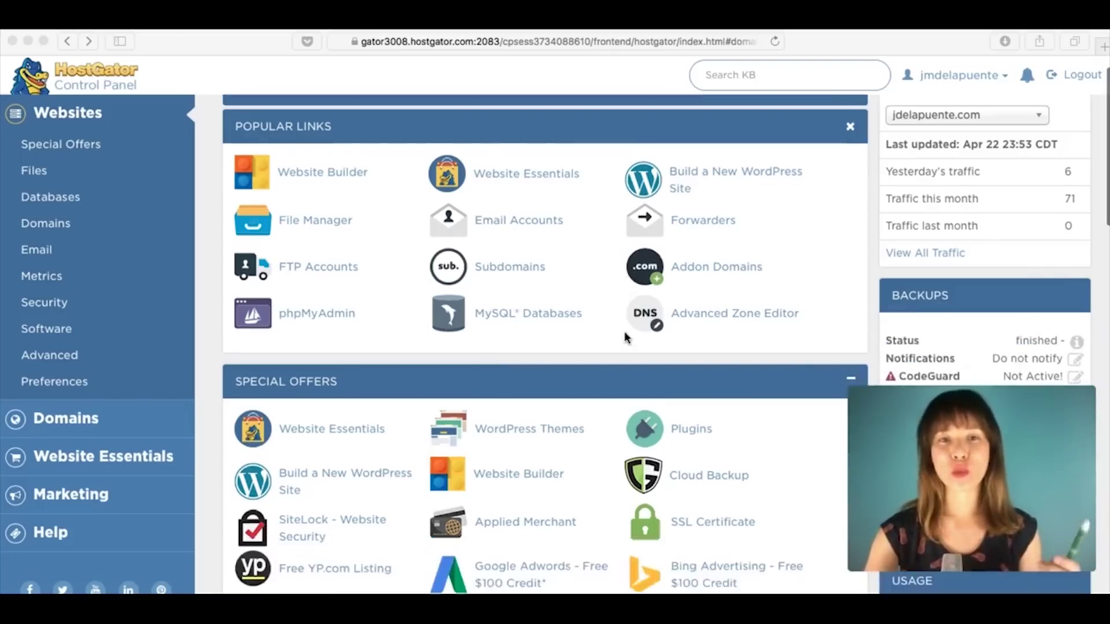
{"action": "scroll", "coordinate": [625, 337], "scroll_direction": "down", "scroll_amount": 10}
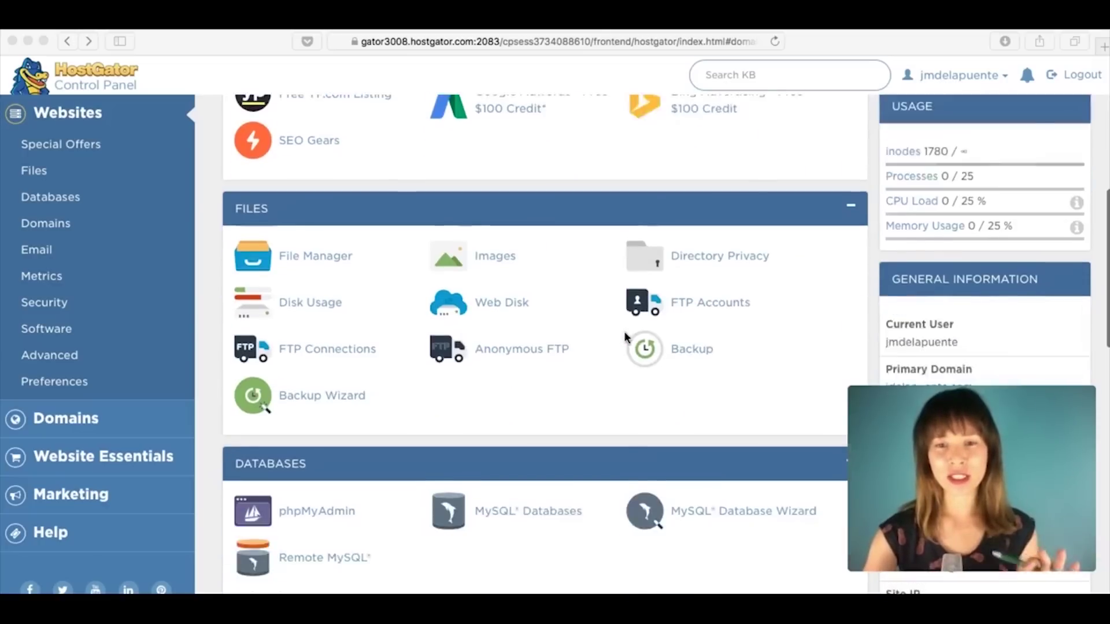
{"action": "scroll", "coordinate": [625, 337], "scroll_direction": "down", "scroll_amount": 2}
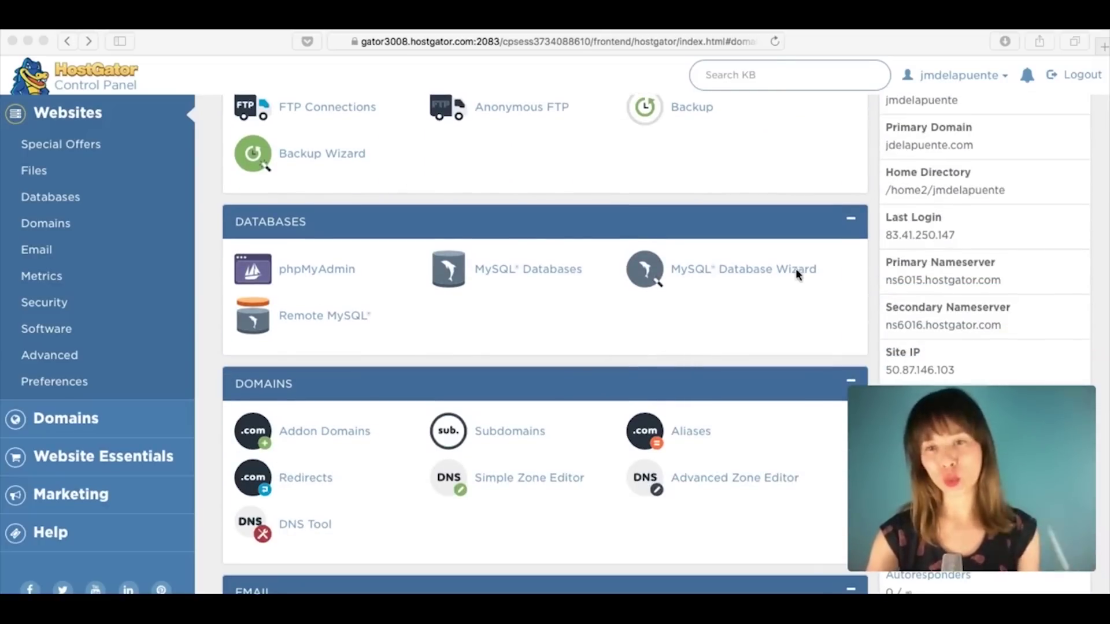
{"action": "left_click", "coordinate": [788, 306]}
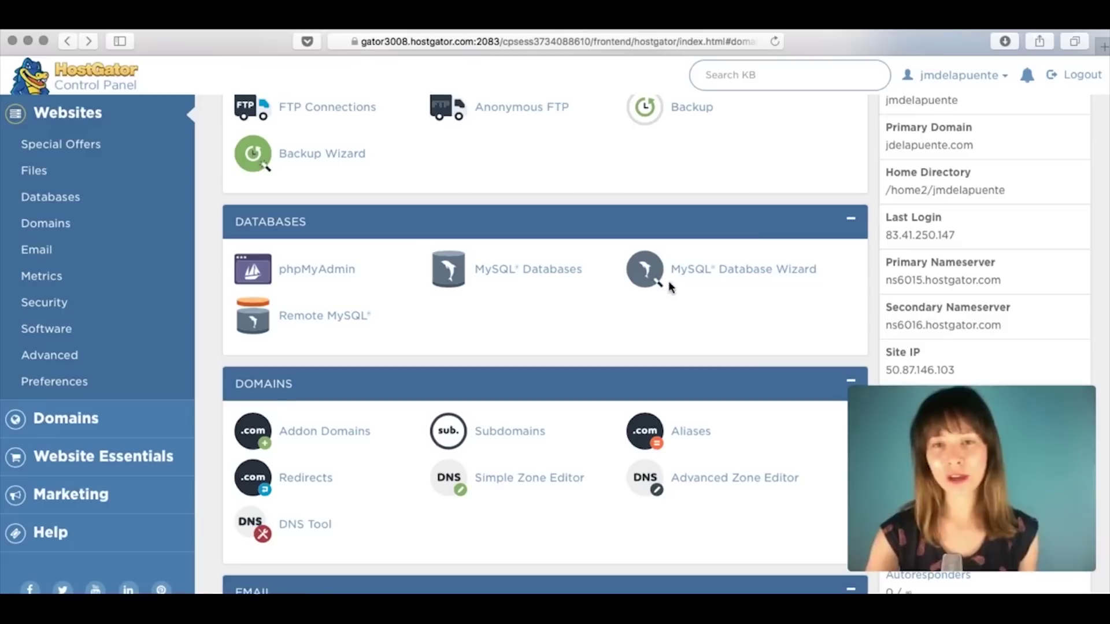
{"action": "left_click", "coordinate": [700, 283]}
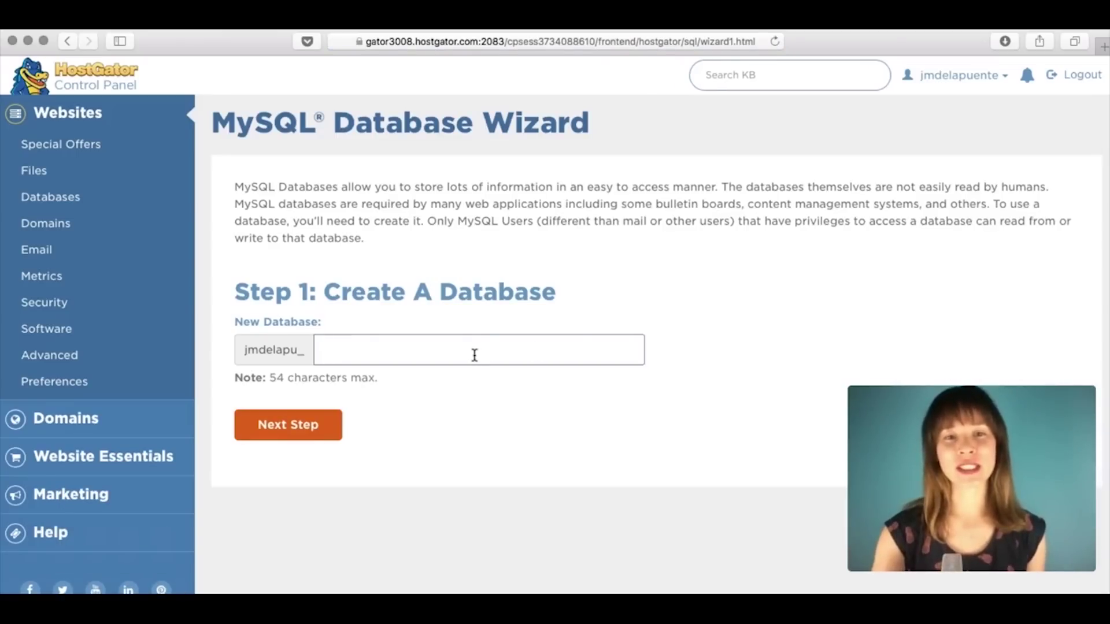
Step: Create the database named visualcourse, correcting the autocorrected name
{"action": "type", "text": "visualcourse"}
{"action": "left_click", "coordinate": [521, 439]}
{"action": "left_click", "coordinate": [359, 354]}
{"action": "key", "text": "BackSpace"}
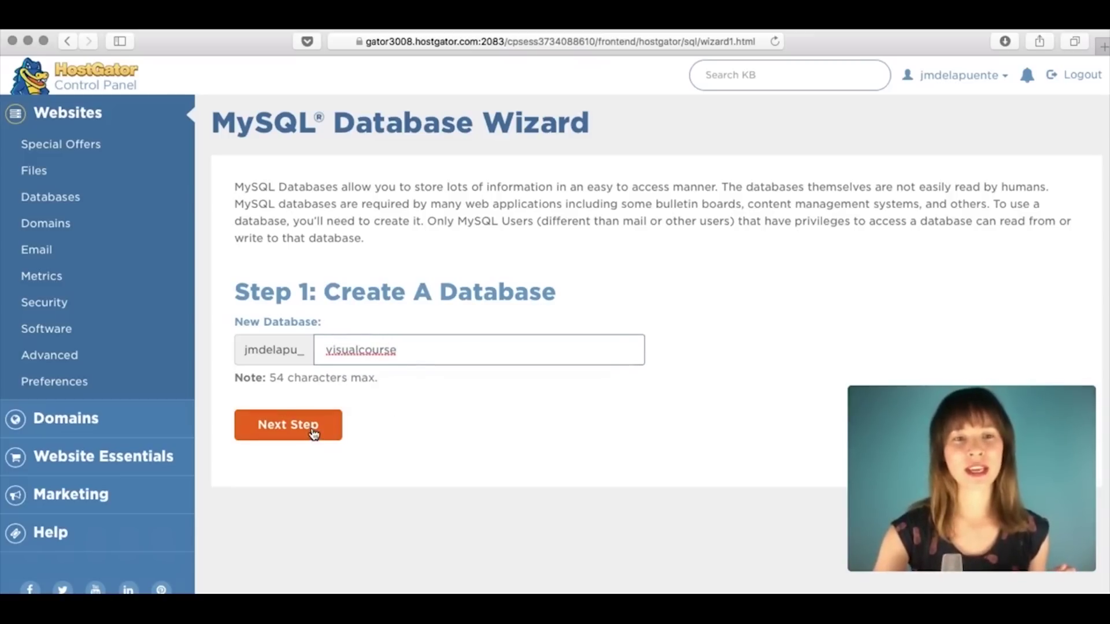
{"action": "left_click", "coordinate": [314, 434]}
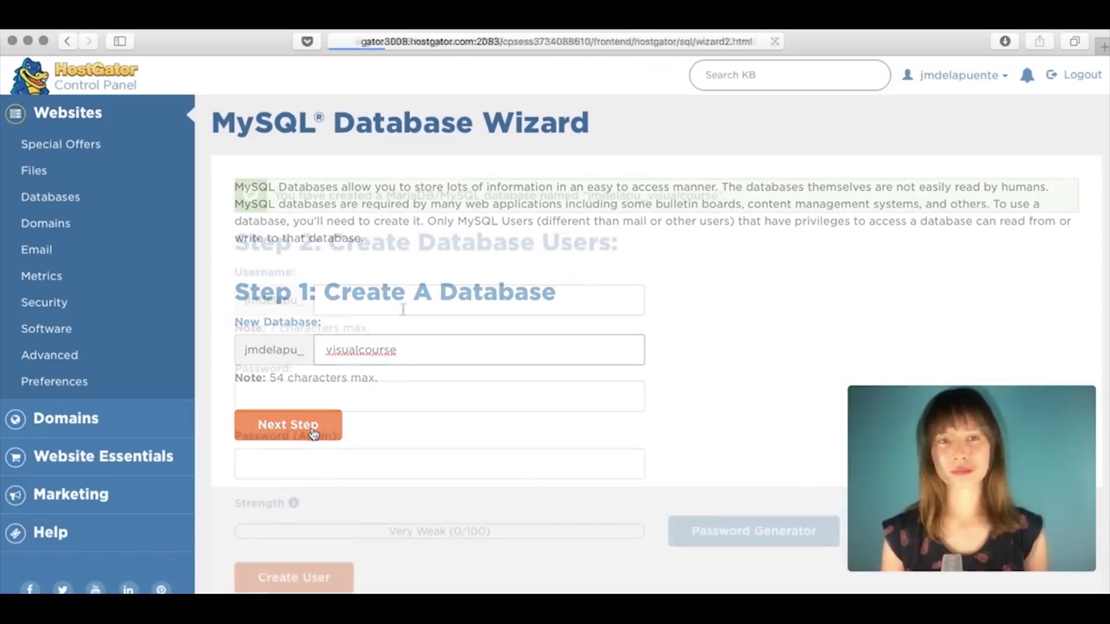
Step: Create a new database user with Safari's suggested strong password entered twice
{"action": "left_click", "coordinate": [403, 310]}
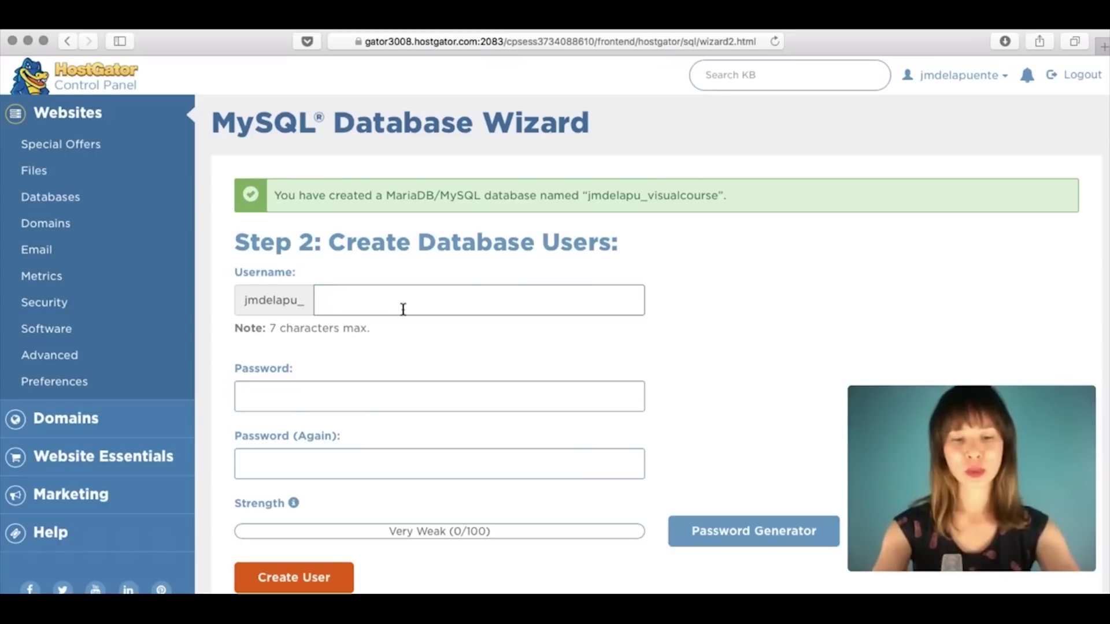
{"action": "type", "text": "bea"}
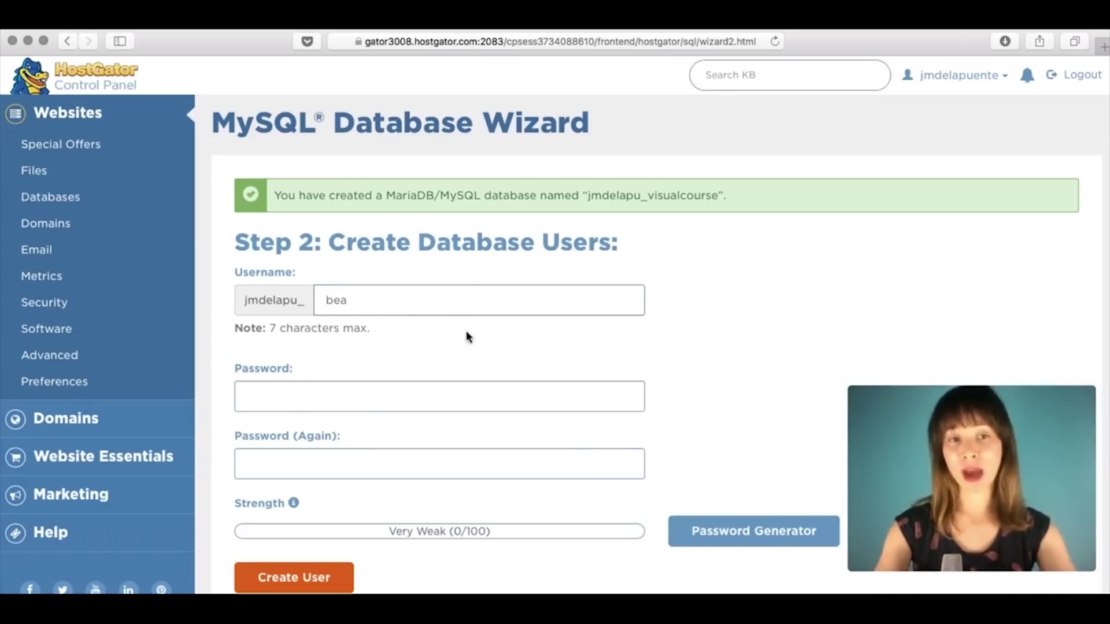
{"action": "type", "text": "45"}
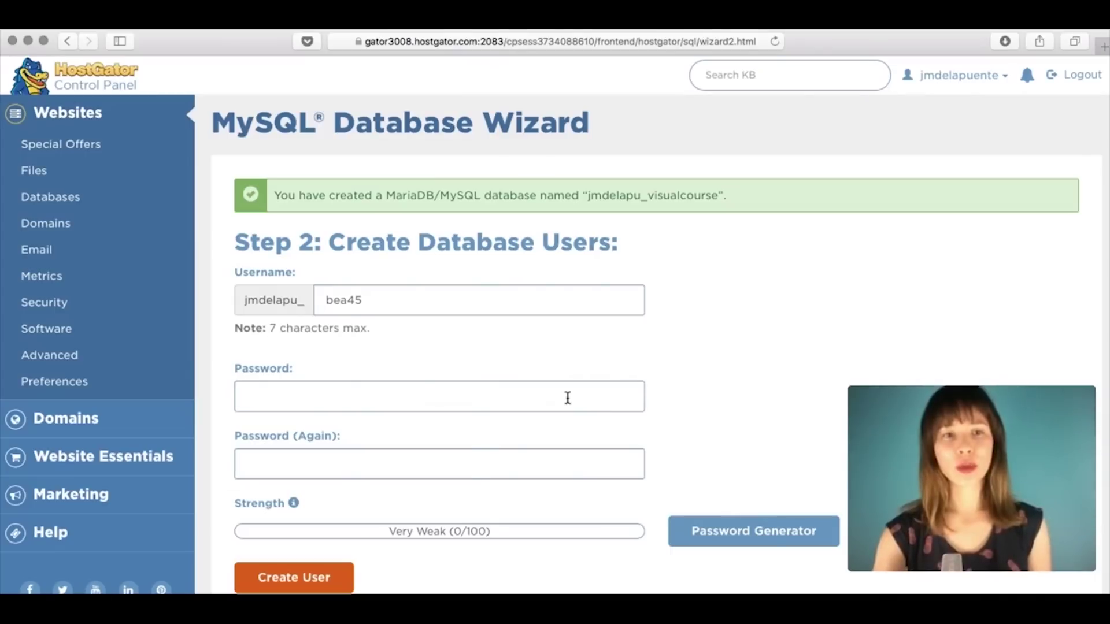
{"action": "left_click", "coordinate": [568, 398]}
{"action": "key", "text": "super+v"}
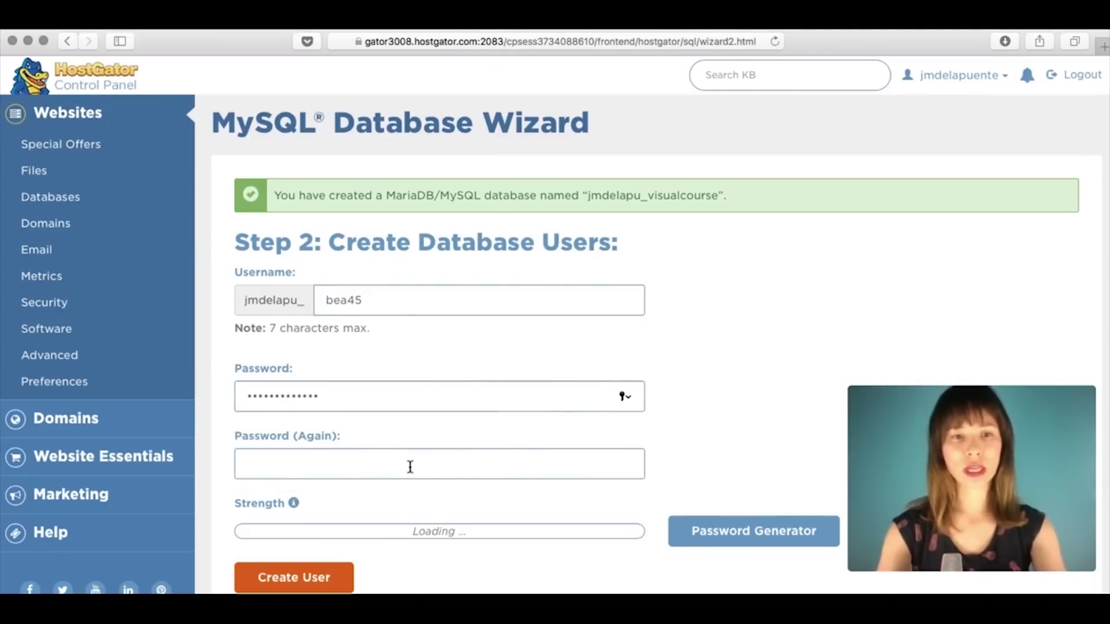
{"action": "left_click", "coordinate": [410, 466]}
{"action": "key", "text": "super+v"}
{"action": "left_click", "coordinate": [748, 389]}
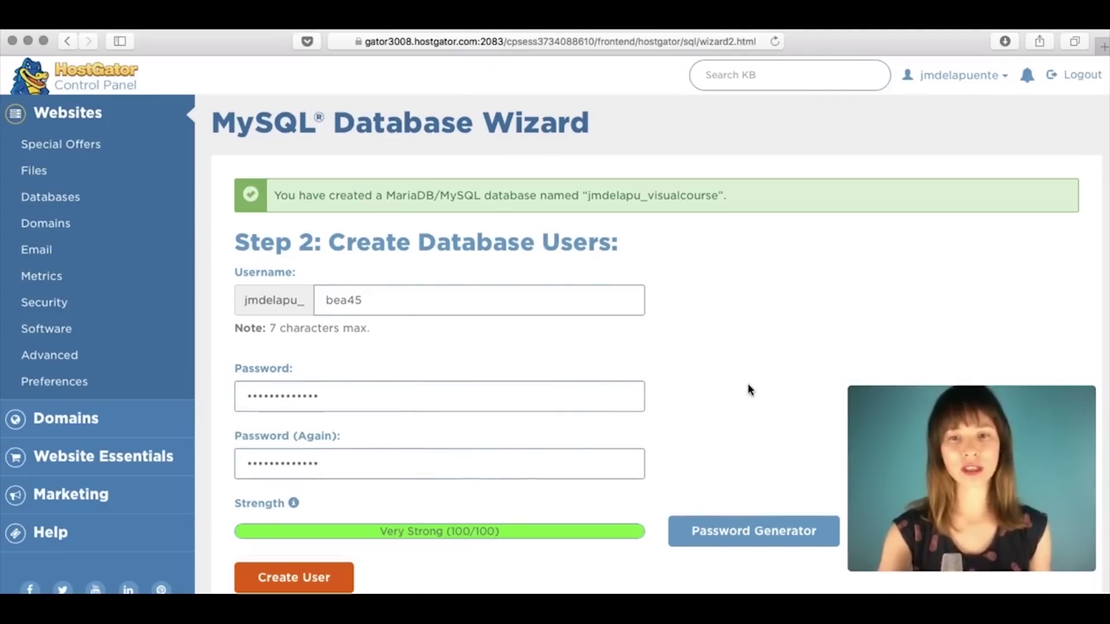
{"action": "scroll", "coordinate": [748, 389], "scroll_direction": "down", "scroll_amount": 2}
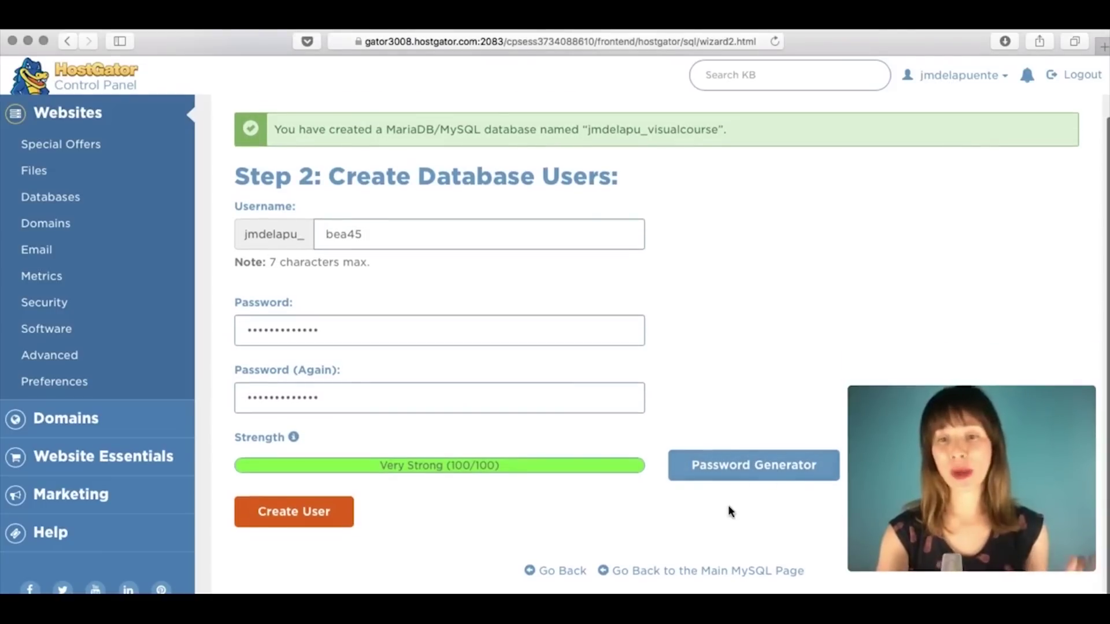
{"action": "left_click", "coordinate": [334, 523]}
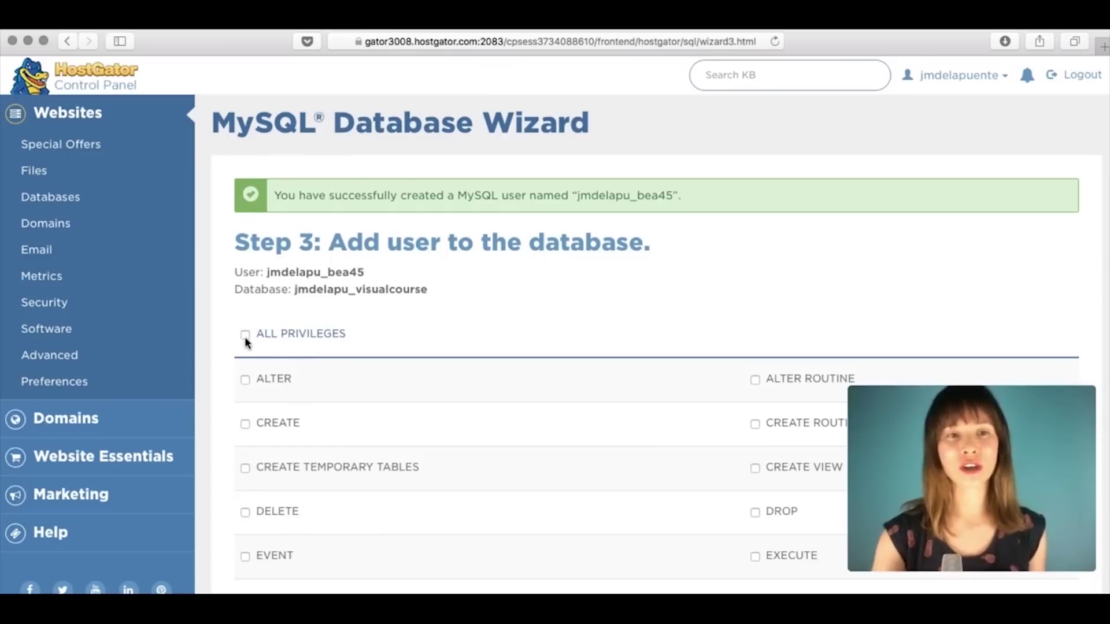
Step: Grant the new user ALL PRIVILEGES on the database and finish the wizard
{"action": "left_click", "coordinate": [244, 336]}
{"action": "scroll", "coordinate": [471, 305], "scroll_direction": "down", "scroll_amount": 1}
{"action": "scroll", "coordinate": [471, 304], "scroll_direction": "down", "scroll_amount": 5}
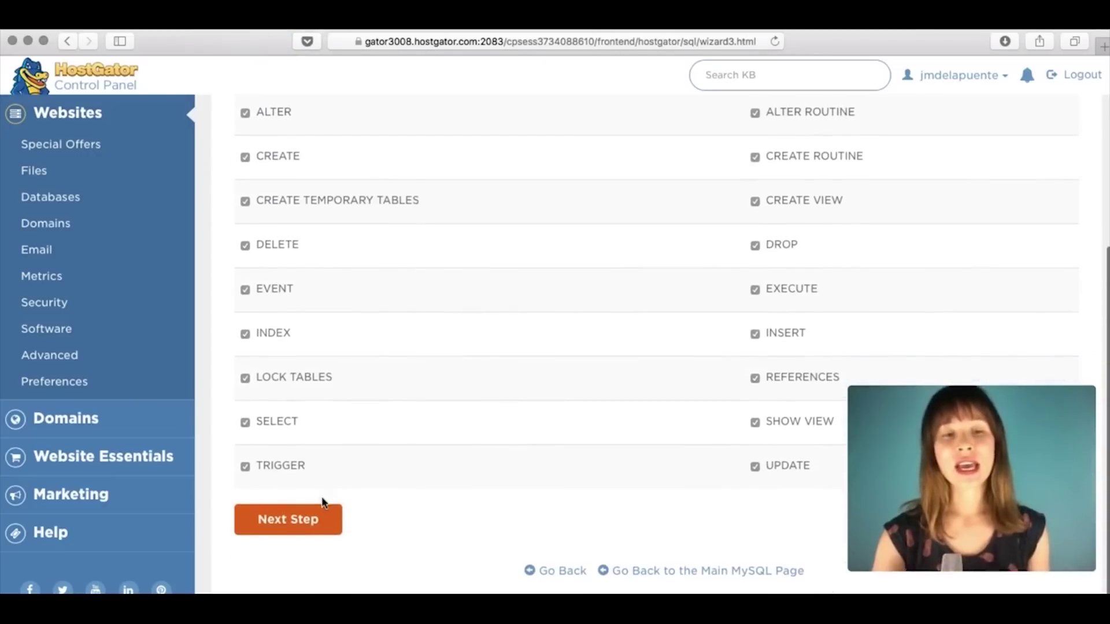
{"action": "left_click", "coordinate": [301, 520]}
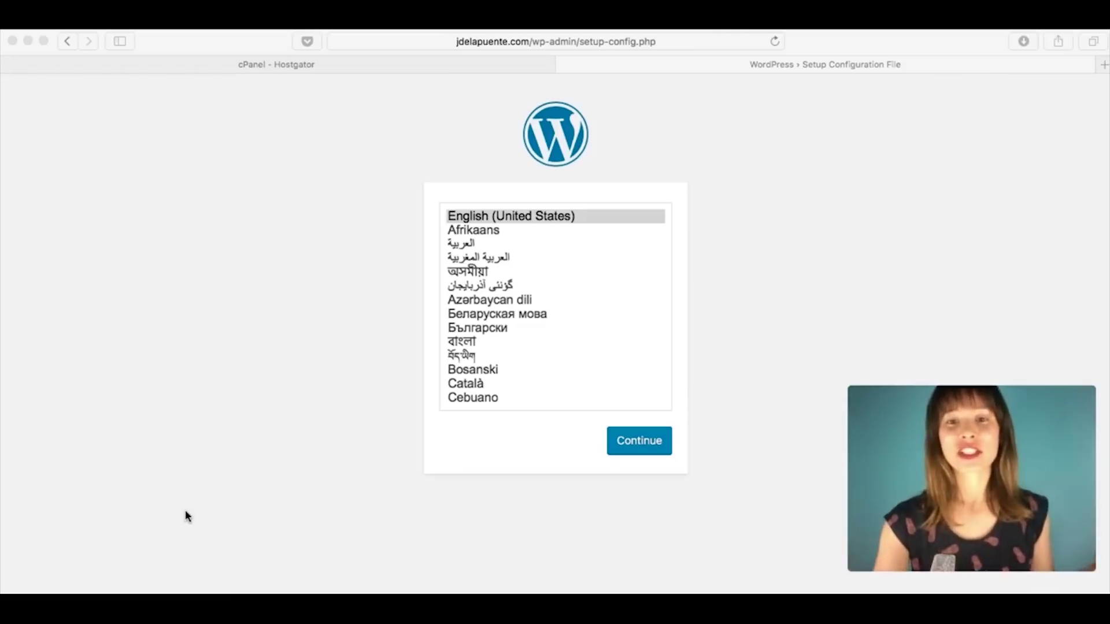
Step: Pick English (United States) as the WordPress installer language and continue
{"action": "left_click", "coordinate": [770, 223]}
{"action": "scroll", "coordinate": [517, 282], "scroll_direction": "down", "scroll_amount": 10}
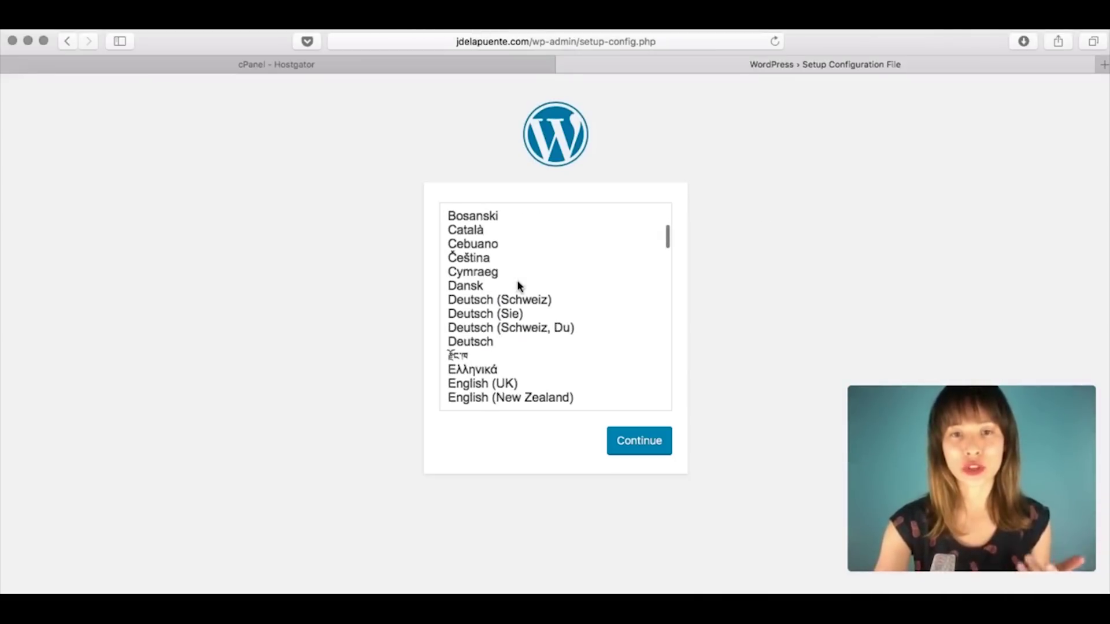
{"action": "scroll", "coordinate": [517, 284], "scroll_direction": "down", "scroll_amount": 5}
{"action": "scroll", "coordinate": [517, 283], "scroll_direction": "up", "scroll_amount": 15}
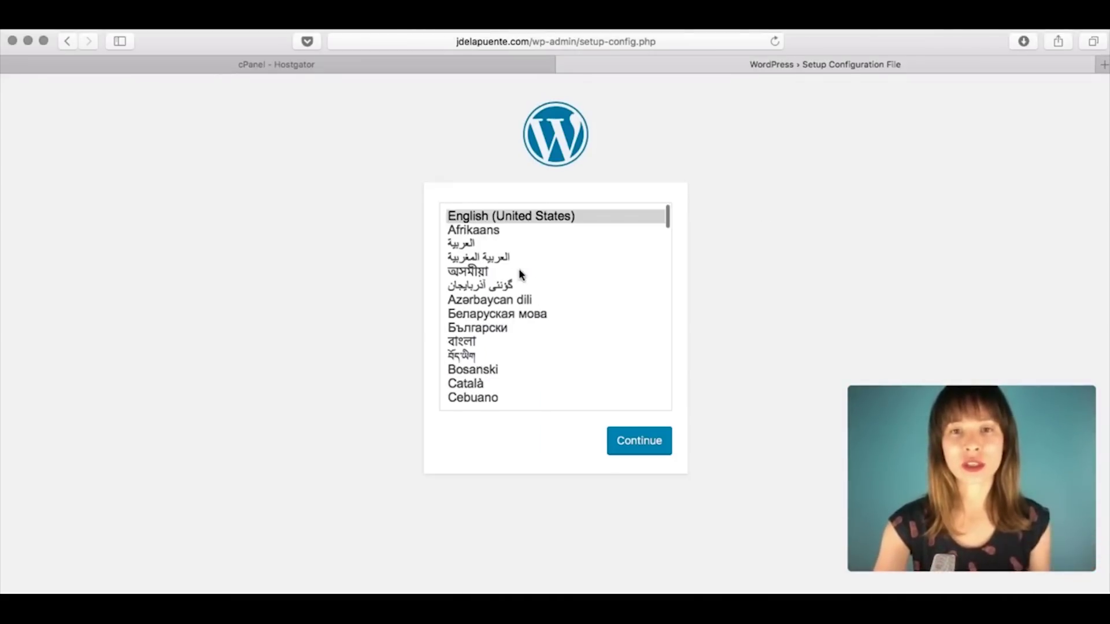
{"action": "left_click", "coordinate": [494, 216]}
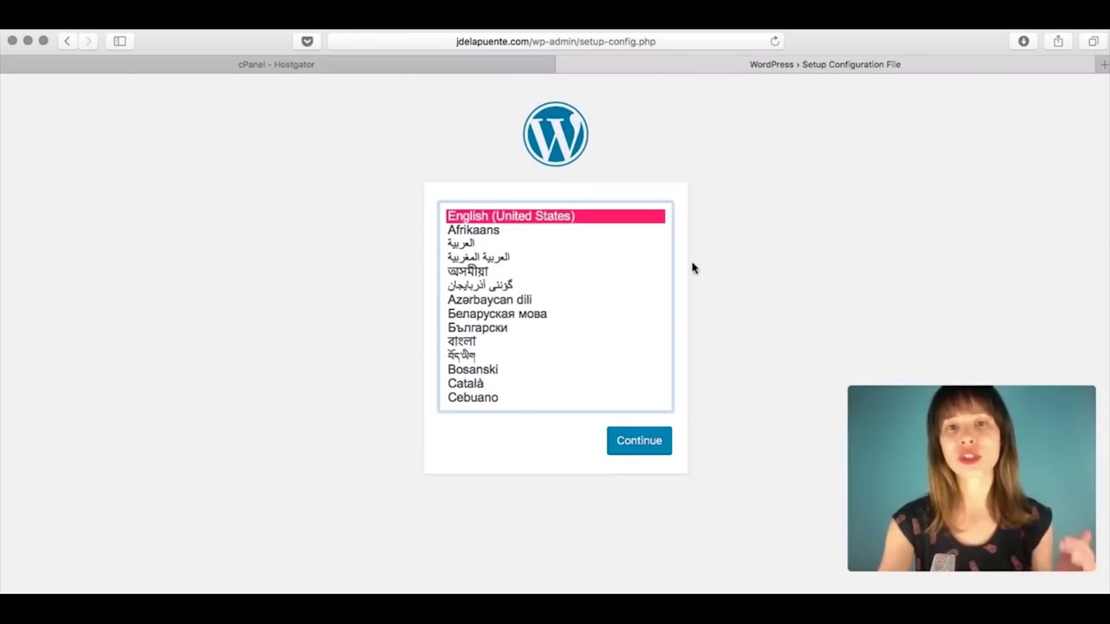
{"action": "left_click", "coordinate": [642, 453]}
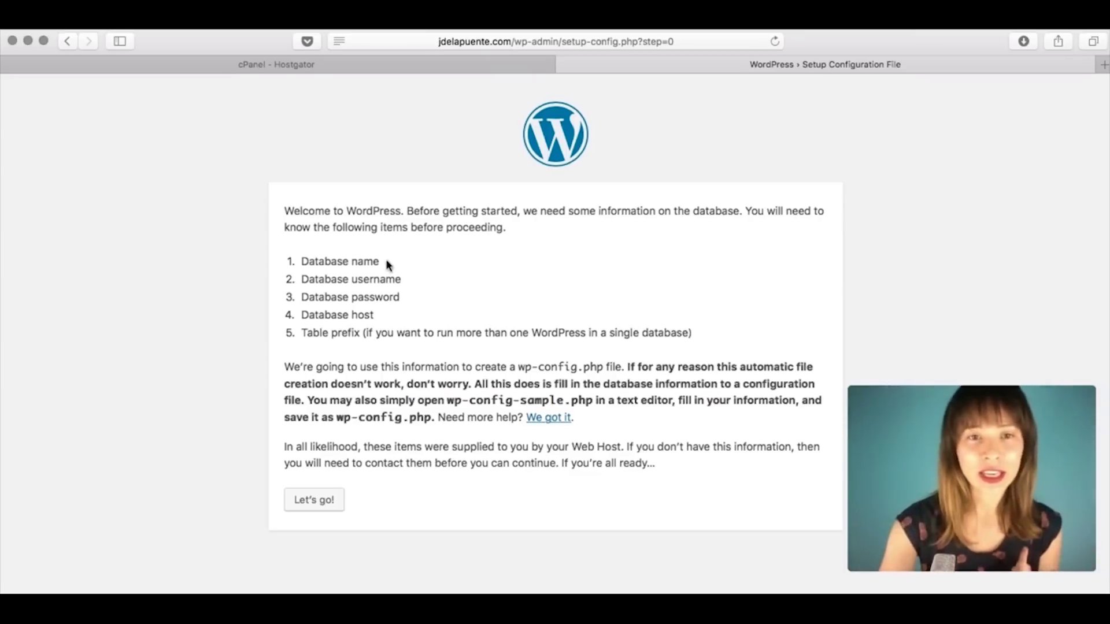
Step: Proceed from the welcome page to the database form, then return to the cPanel tab
{"action": "left_click", "coordinate": [319, 508]}
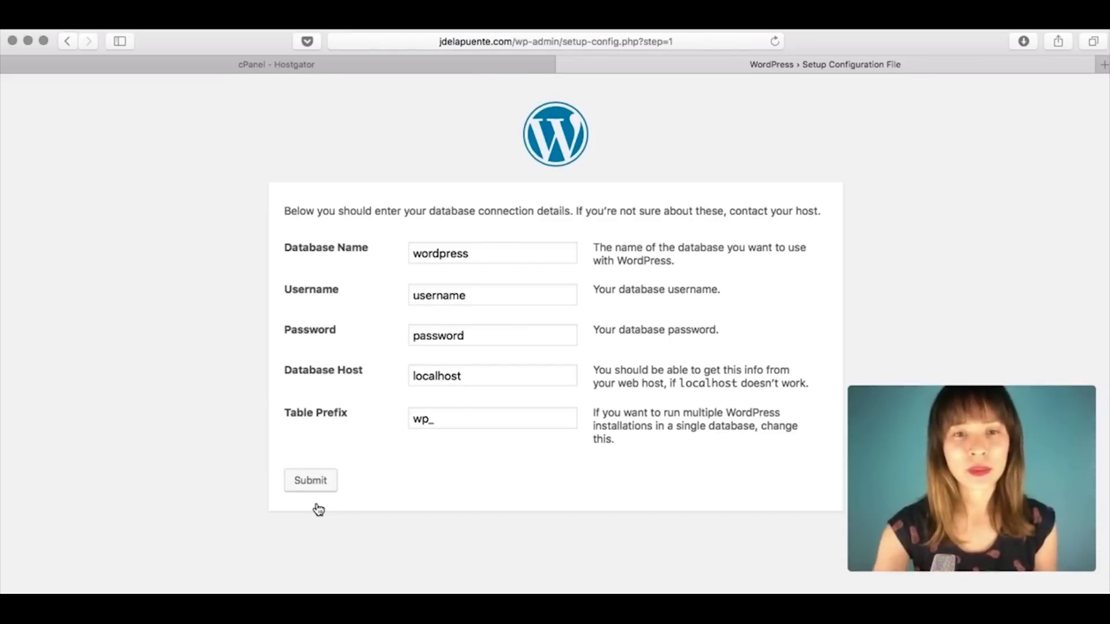
{"action": "left_click", "coordinate": [272, 58]}
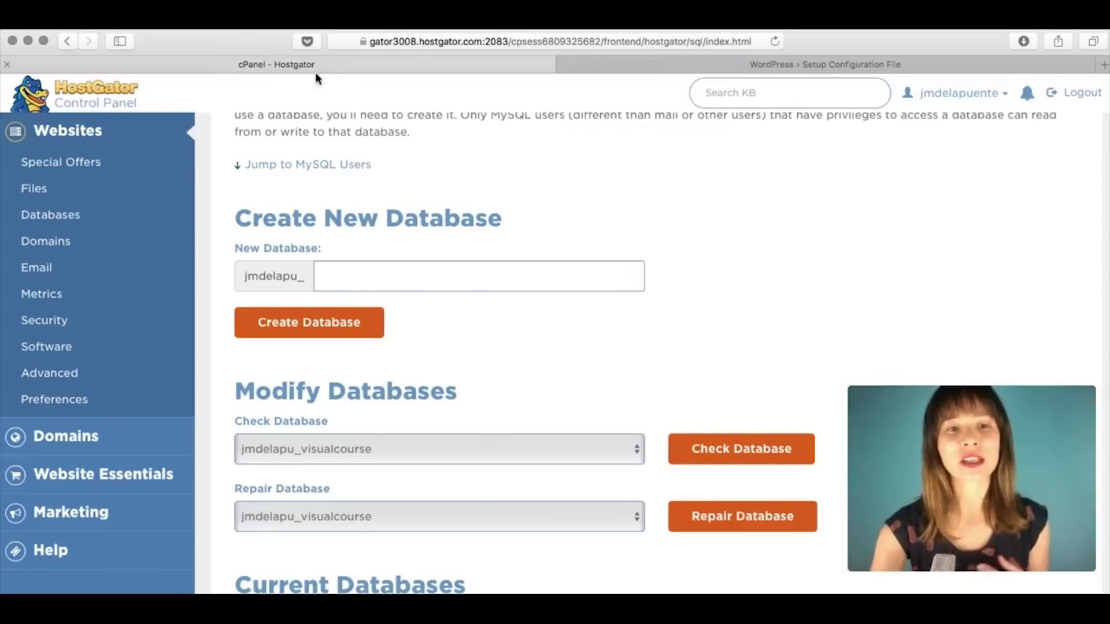
Step: Copy the full visualcourse database name and paste it into WordPress's Database Name field
{"action": "scroll", "coordinate": [554, 197], "scroll_direction": "down", "scroll_amount": 10}
{"action": "left_click_drag", "start_coordinate": [363, 282], "coordinate": [239, 281]}
{"action": "key", "text": "super+c"}
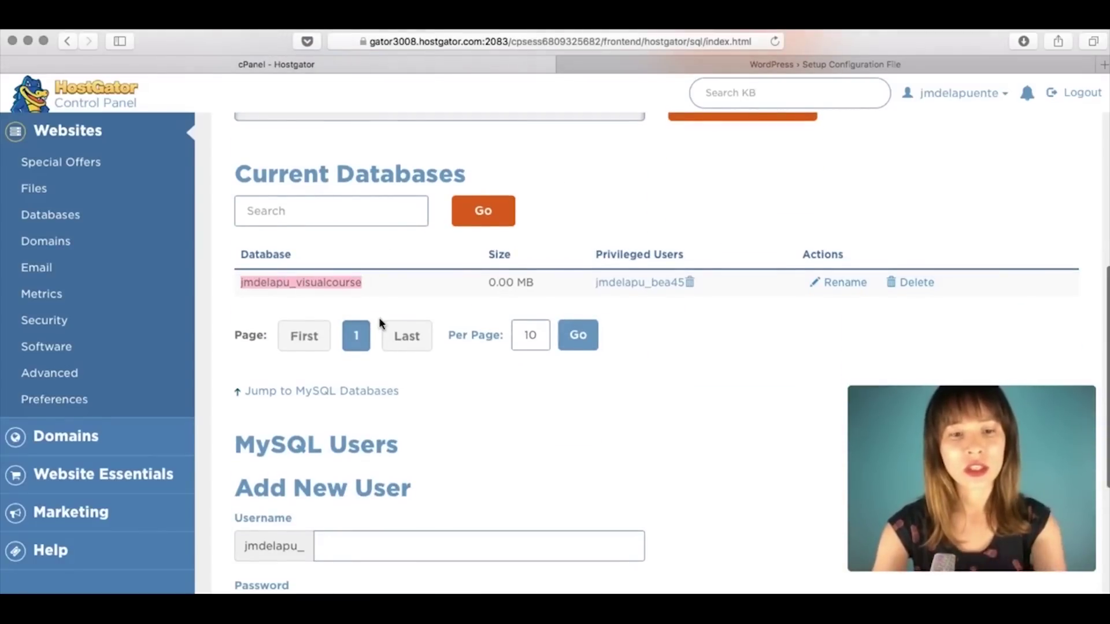
{"action": "left_click", "coordinate": [707, 69]}
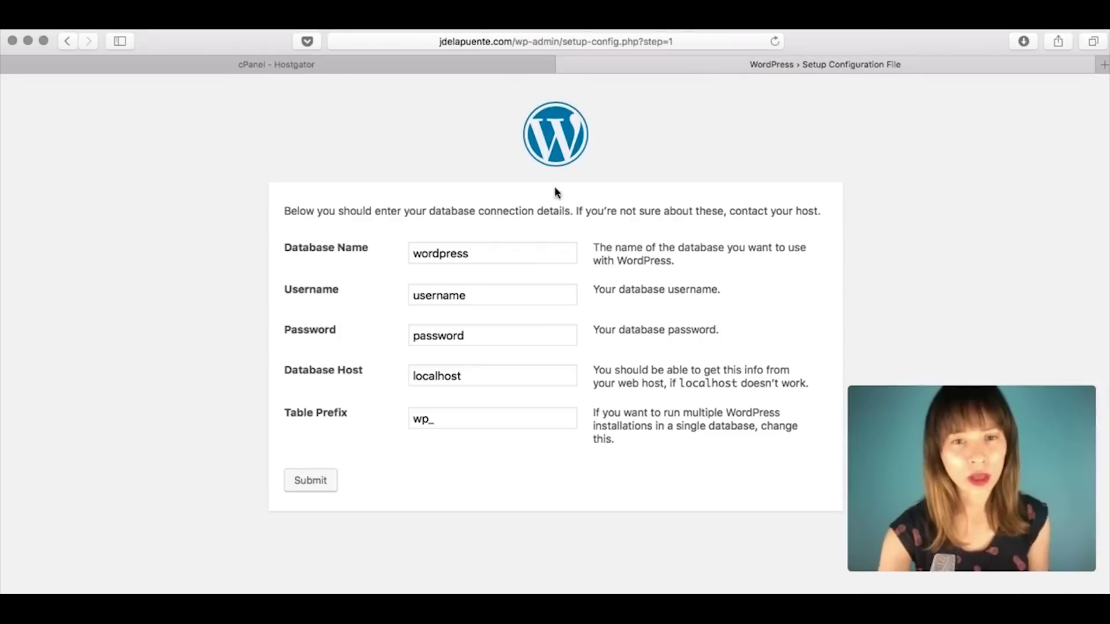
{"action": "left_click_drag", "start_coordinate": [490, 258], "coordinate": [350, 259]}
{"action": "key", "text": "super+v"}
{"action": "left_click", "coordinate": [302, 146]}
Step: Copy the database user's name from cPanel and return to the WordPress form
{"action": "left_click", "coordinate": [450, 60]}
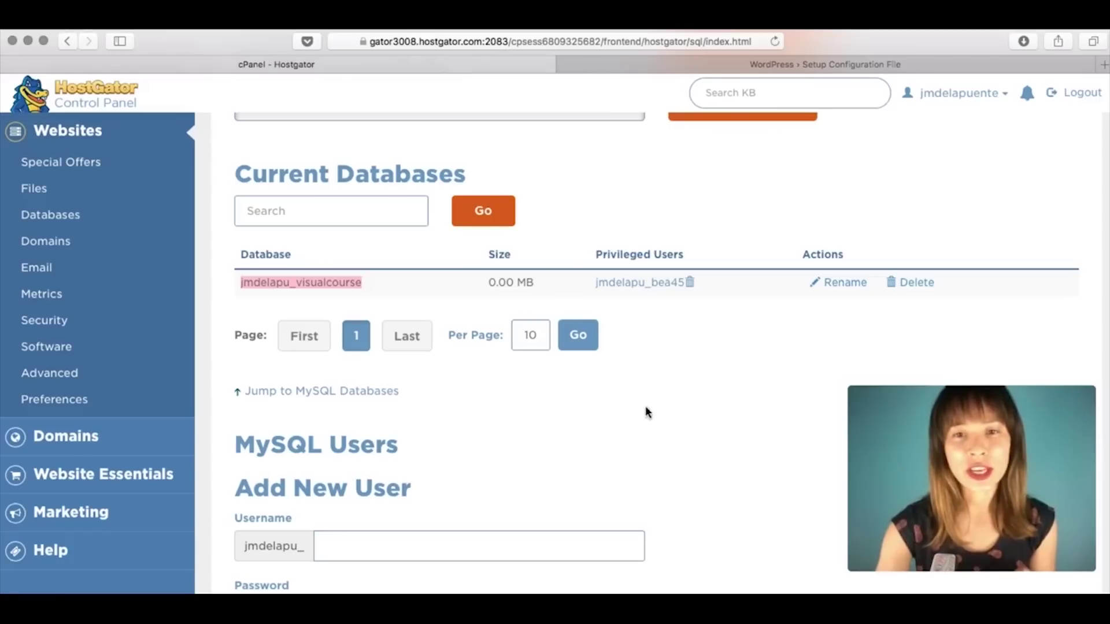
{"action": "left_click_drag", "start_coordinate": [585, 286], "coordinate": [651, 293]}
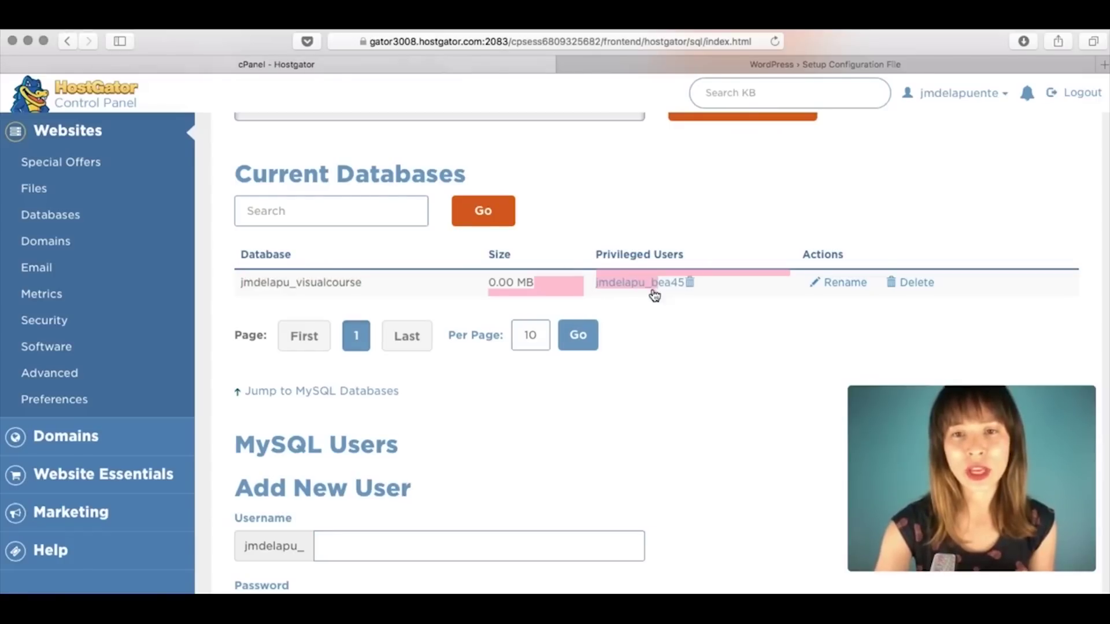
{"action": "left_click", "coordinate": [676, 311]}
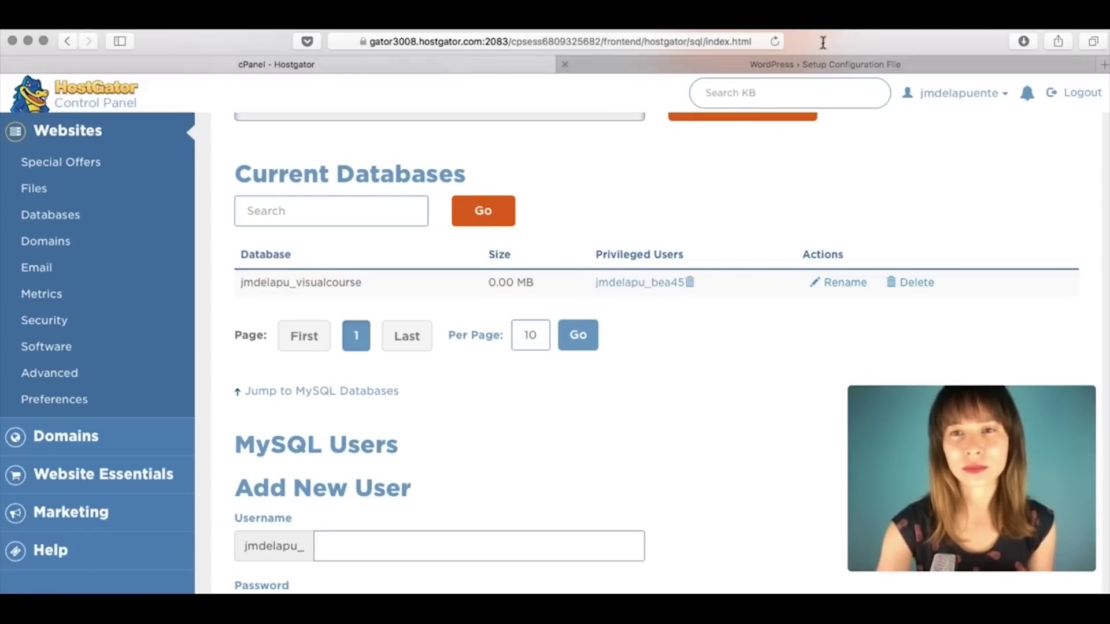
{"action": "left_click", "coordinate": [817, 64]}
Step: Fill the Username field with the account prefix plus the database user name
{"action": "left_click_drag", "start_coordinate": [467, 255], "coordinate": [414, 253]}
{"action": "key", "text": "super+c"}
{"action": "key", "text": "Tab"}
{"action": "key", "text": "super+v"}
{"action": "type", "text": "bea45"}
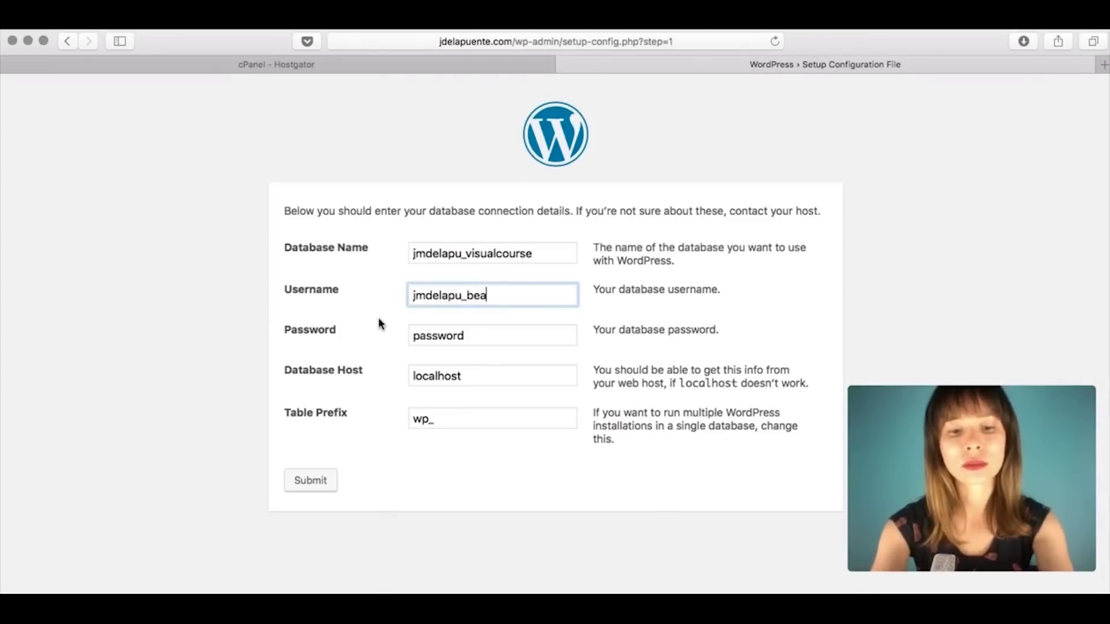
Step: Replace the placeholder password with the real database password and submit the details
{"action": "left_click", "coordinate": [471, 334]}
{"action": "left_click_drag", "start_coordinate": [488, 338], "coordinate": [359, 325]}
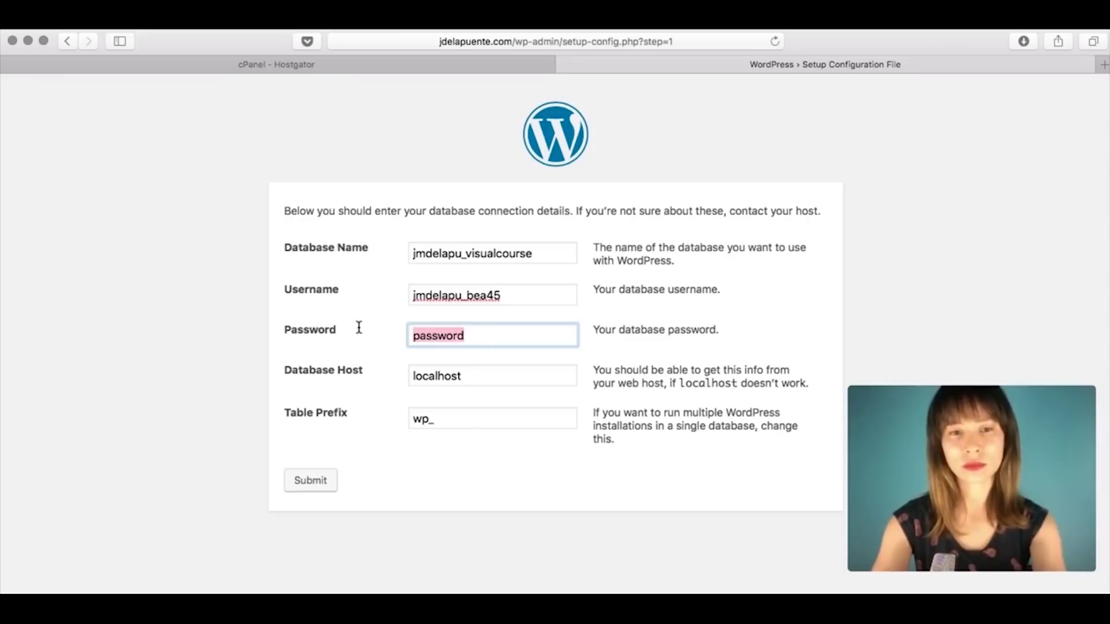
{"action": "left_click", "coordinate": [479, 335]}
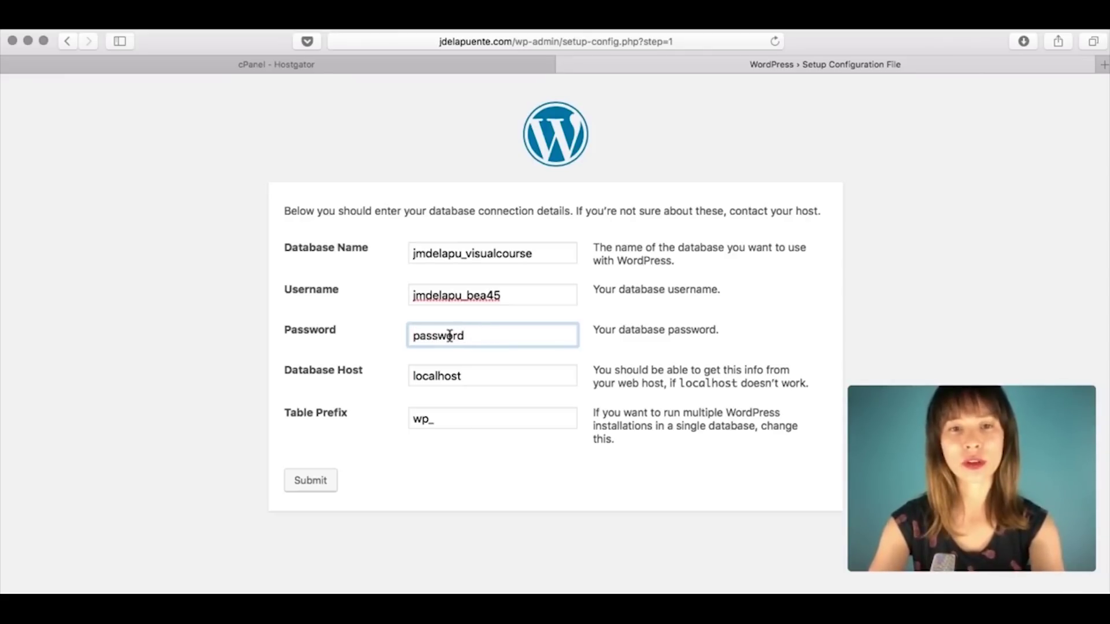
{"action": "double_click", "coordinate": [450, 335]}
{"action": "key", "text": "BackSpace"}
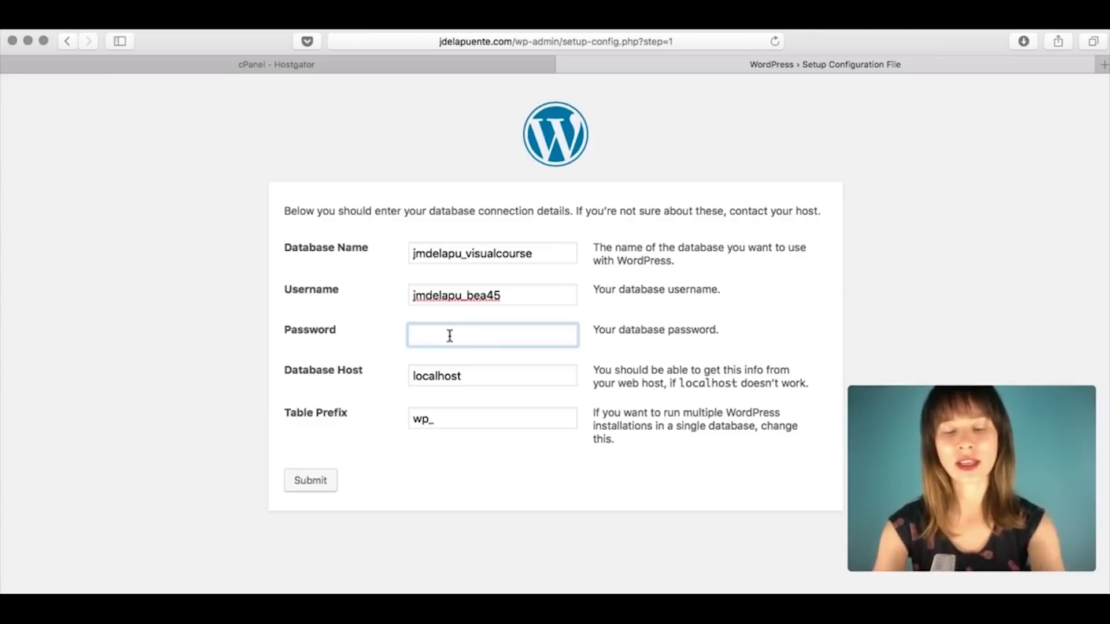
{"action": "key", "text": "super+v"}
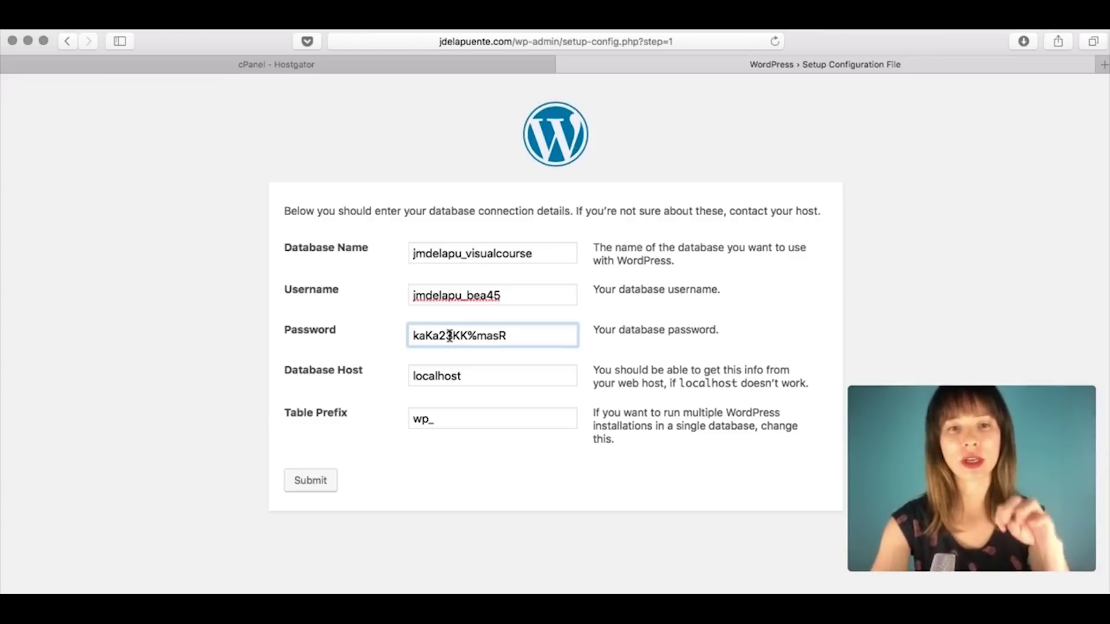
{"action": "left_click", "coordinate": [538, 473]}
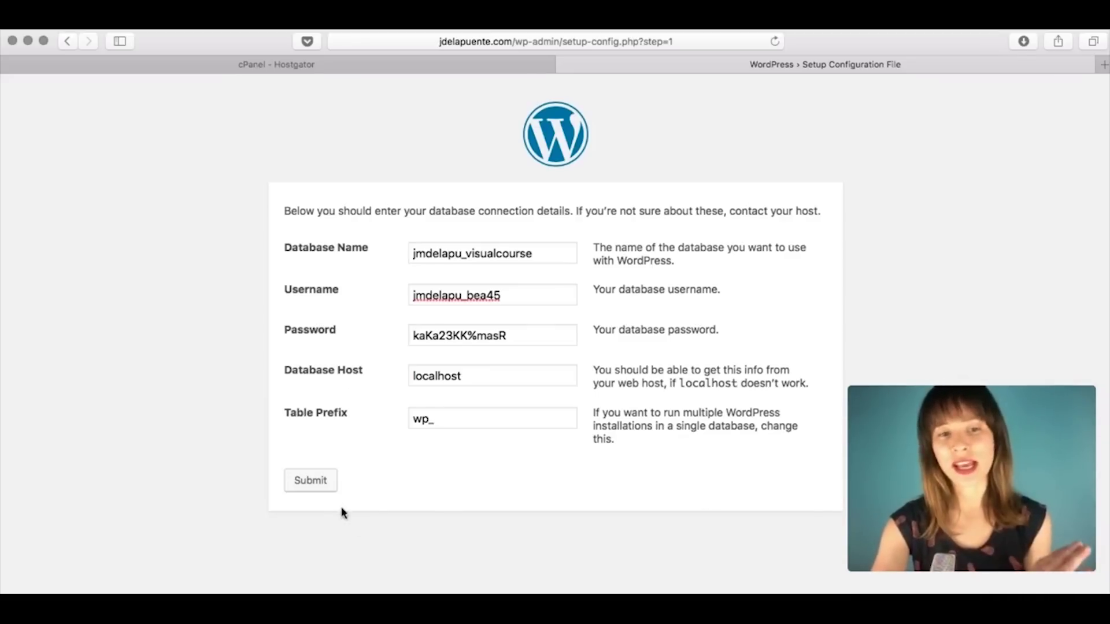
{"action": "left_click", "coordinate": [307, 492]}
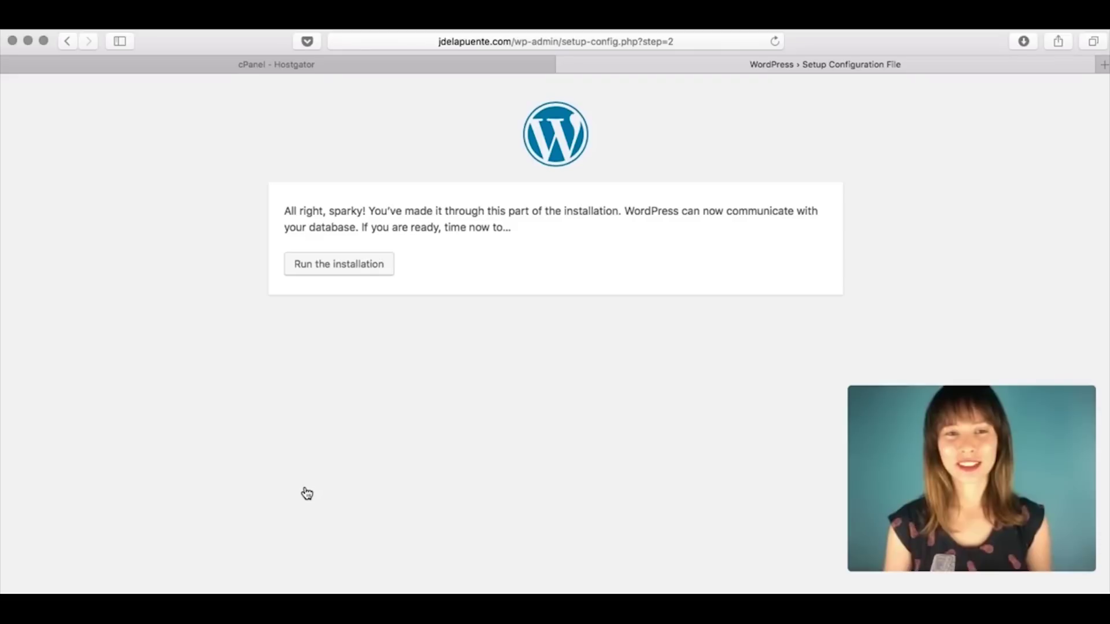
Step: Run the installation and set the Site Title to '3D/VFX Producer'
{"action": "left_click", "coordinate": [320, 272]}
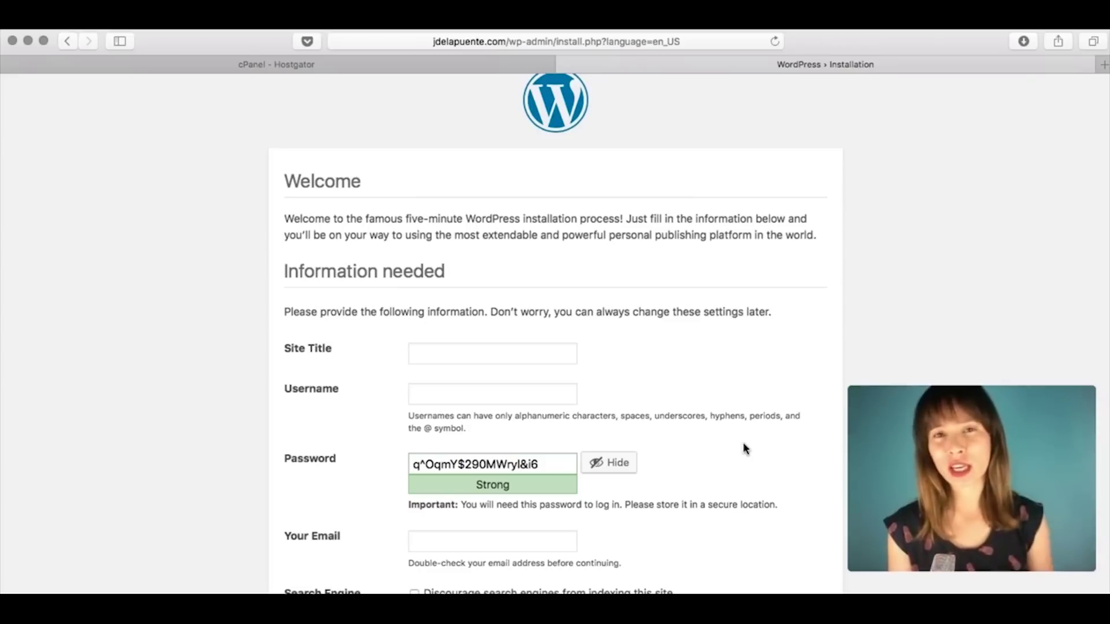
{"action": "left_click", "coordinate": [471, 352]}
{"action": "type", "text": "3D/"}
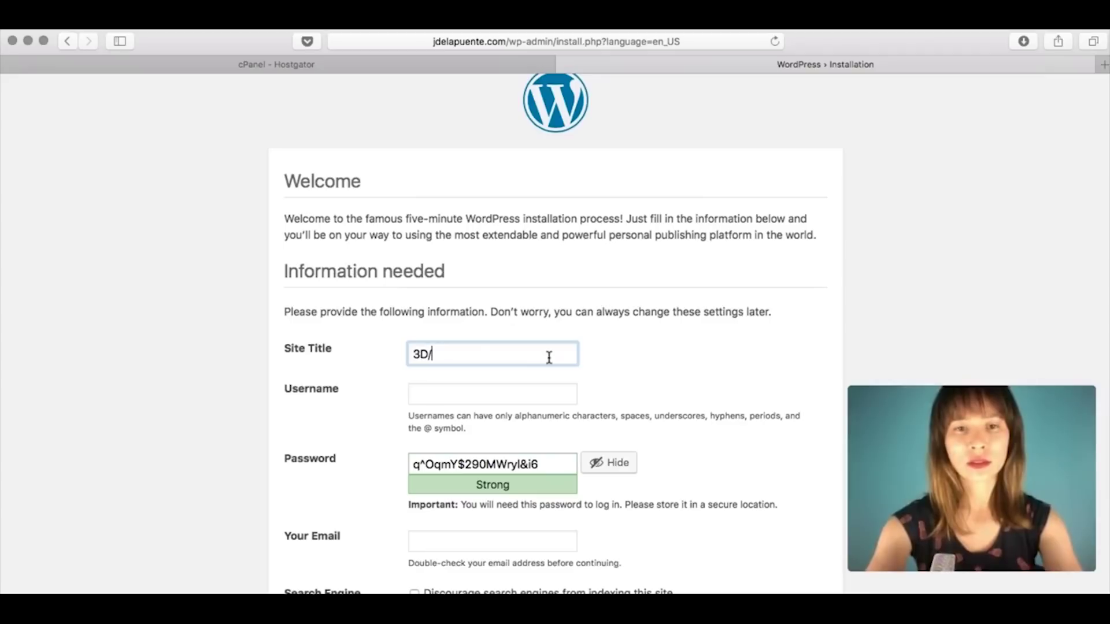
{"action": "type", "text": "VFX"}
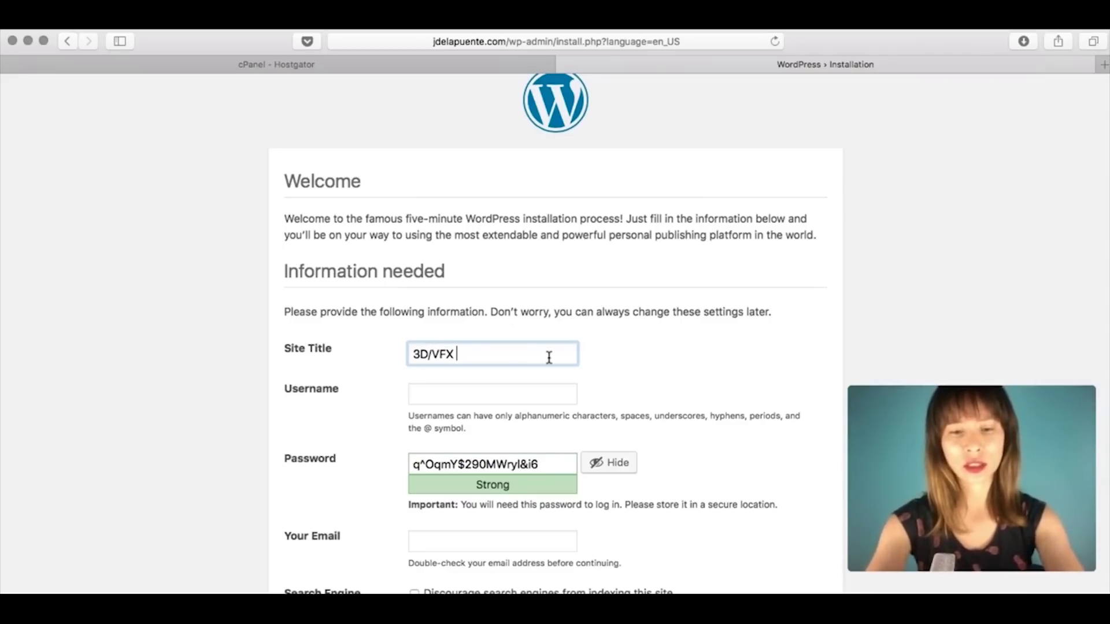
{"action": "type", "text": " Producer"}
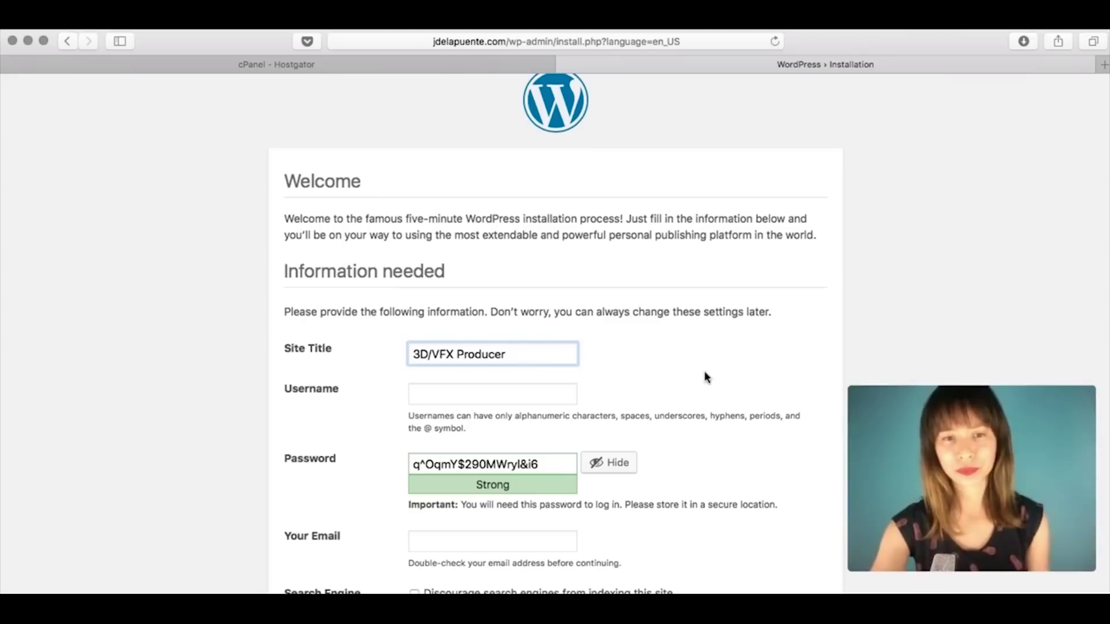
Step: Enter the admin username and the admin's e-mail address on the site information form
{"action": "left_click", "coordinate": [539, 397]}
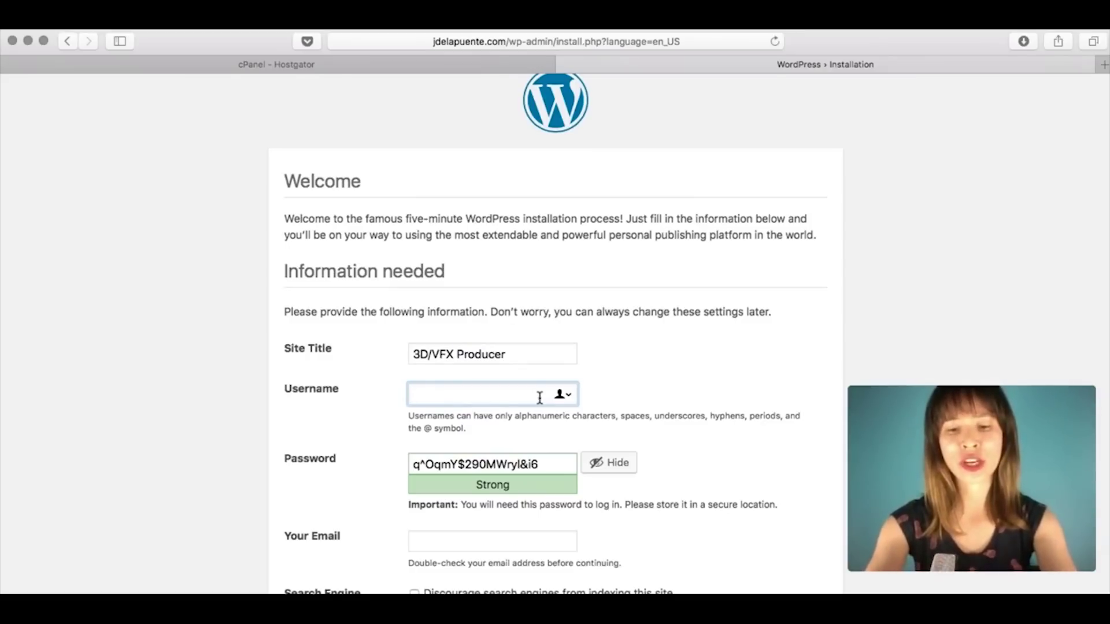
{"action": "type", "text": "beavfx"}
{"action": "left_click", "coordinate": [716, 370]}
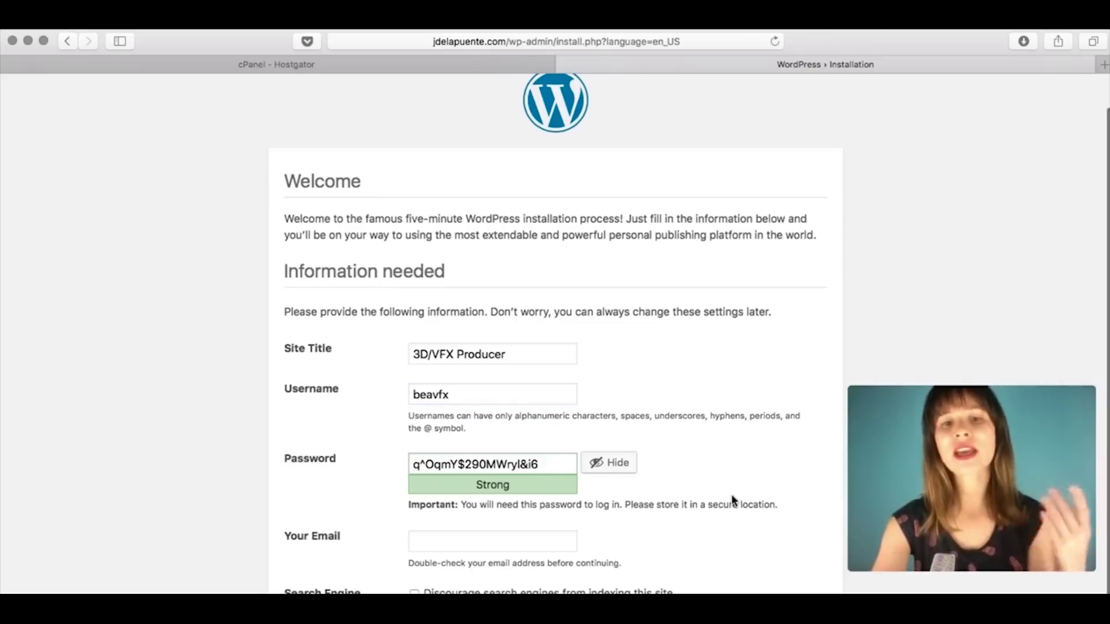
{"action": "left_click", "coordinate": [527, 541]}
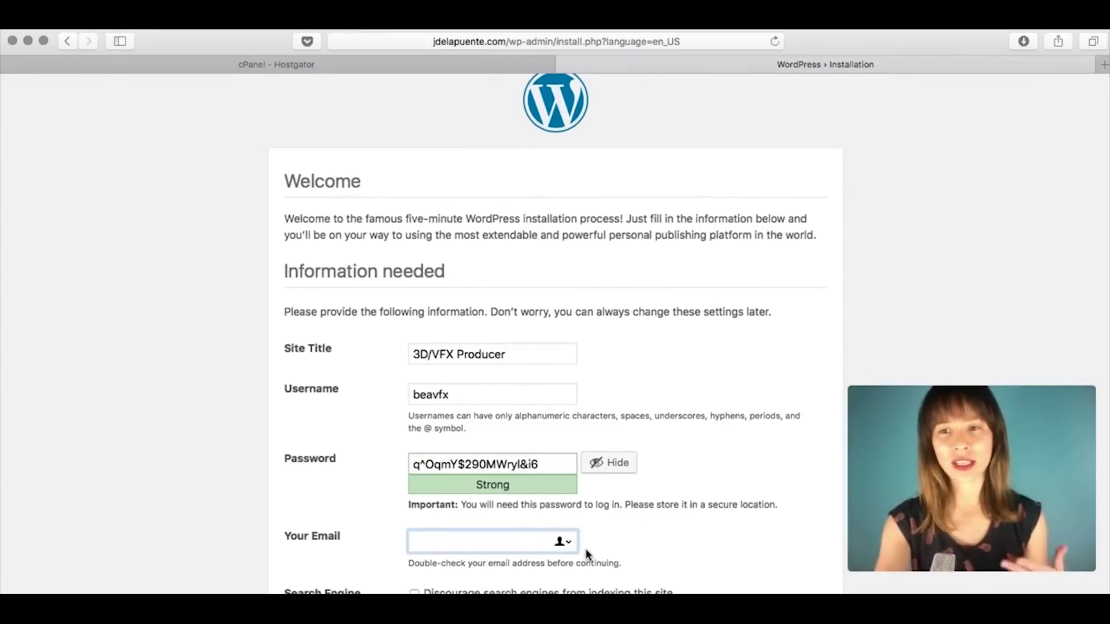
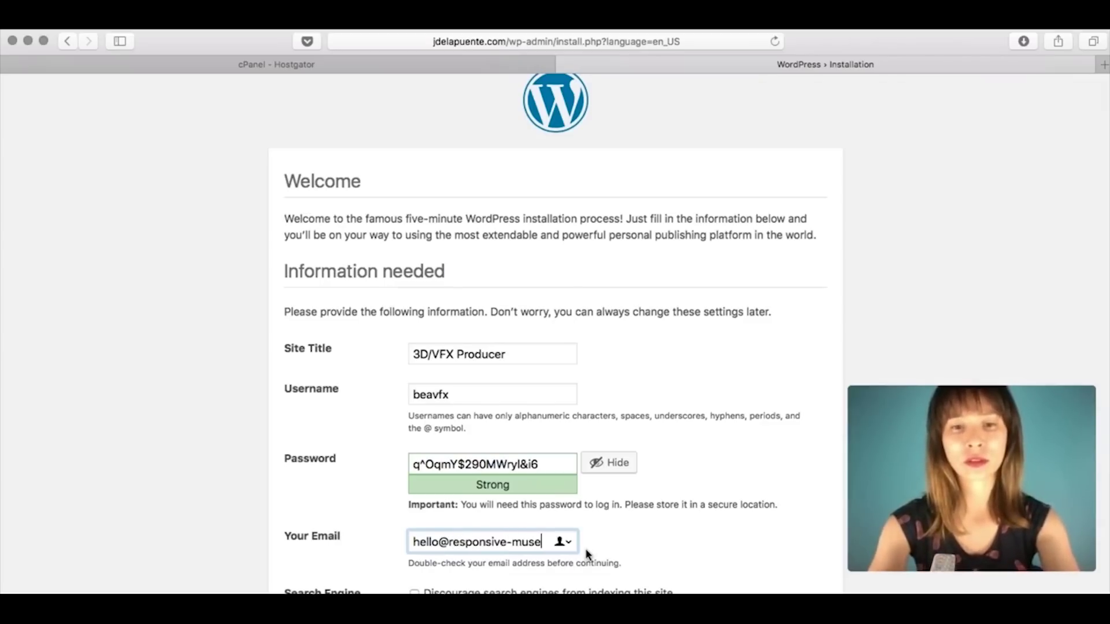
{"action": "left_click", "coordinate": [710, 542]}
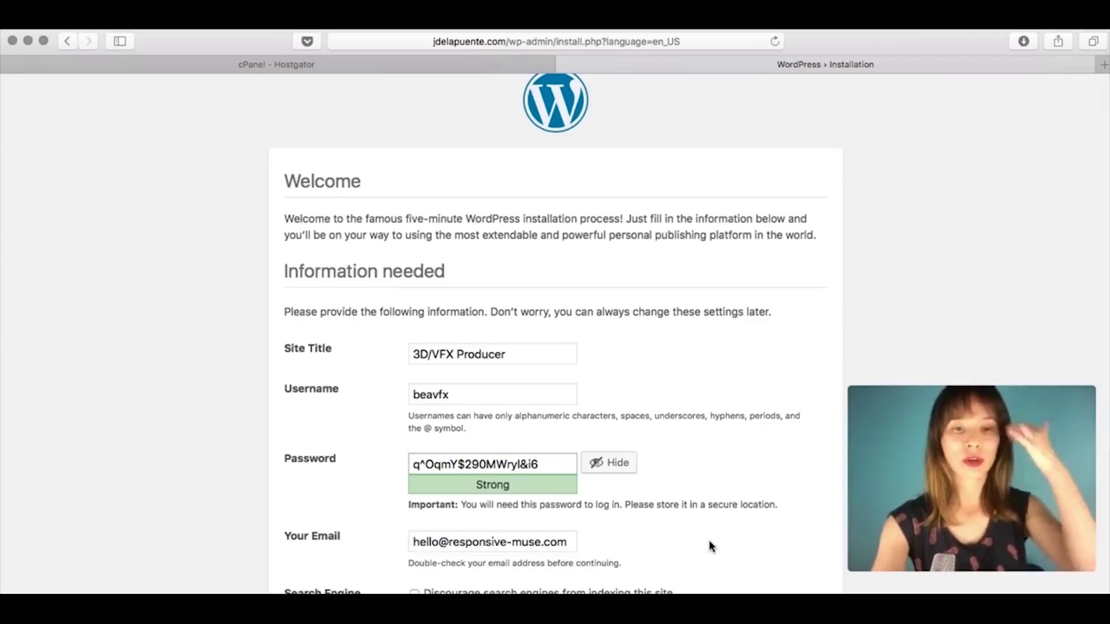
{"action": "scroll", "coordinate": [710, 542], "scroll_direction": "down", "scroll_amount": 1}
{"action": "scroll", "coordinate": [711, 540], "scroll_direction": "up", "scroll_amount": 1}
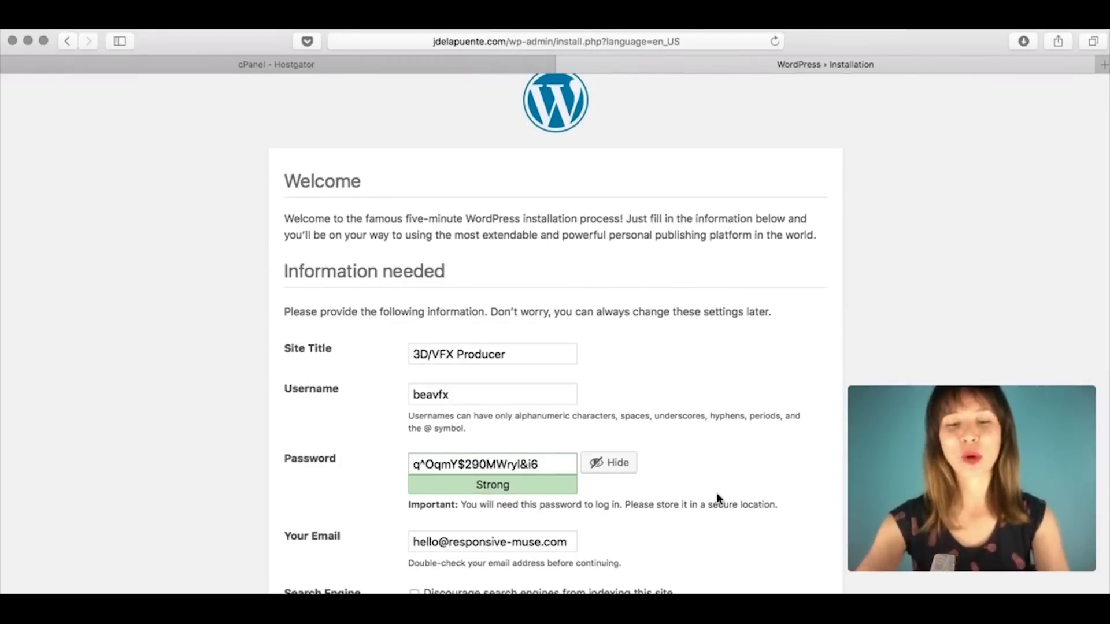
Step: Zoom the installer page out twice and run the WordPress installation with the entered site details
{"action": "key", "text": "super+minus"}
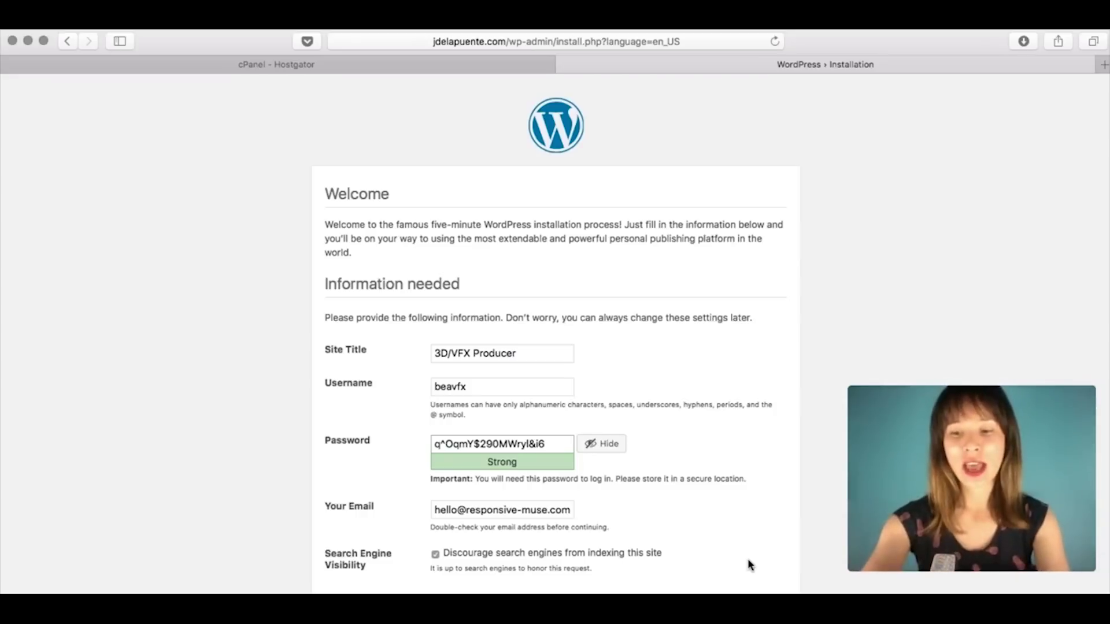
{"action": "key", "text": "super+minus"}
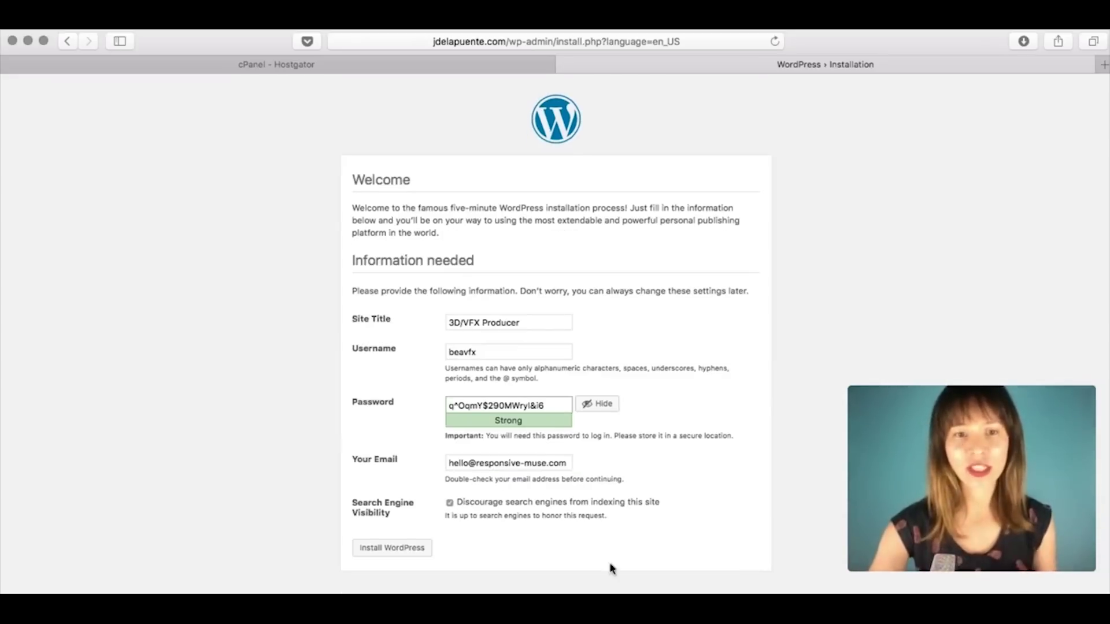
{"action": "left_click", "coordinate": [410, 556]}
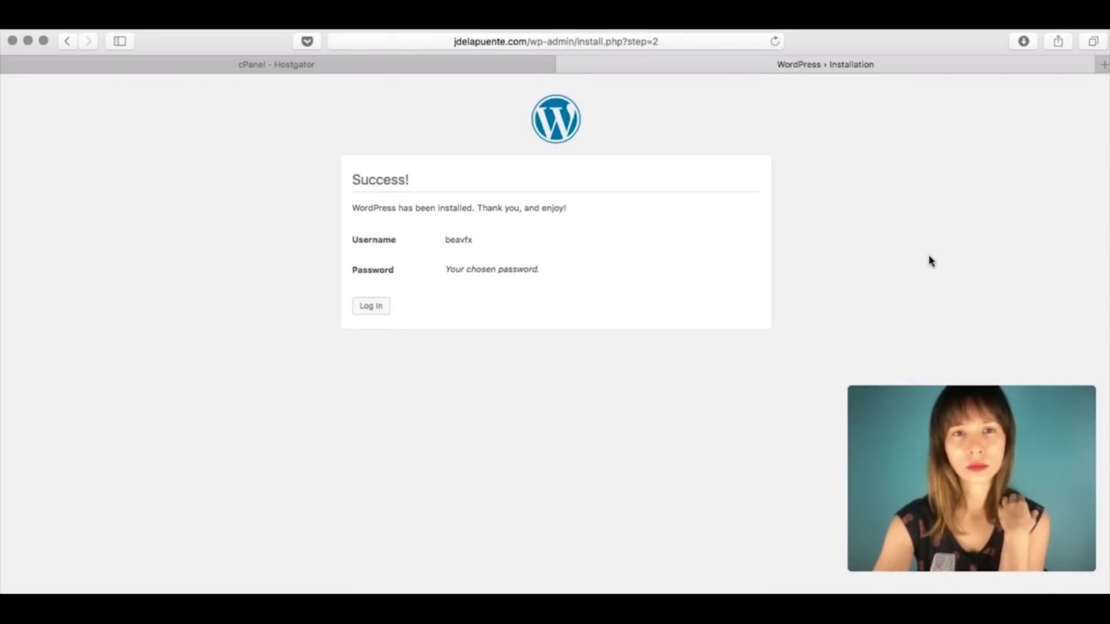
Step: Enlarge the Success page and continue to the 3D/VFX Producer site's wp-login.php page
{"action": "key", "text": "super+plus"}
{"action": "key", "text": "super+plus"}
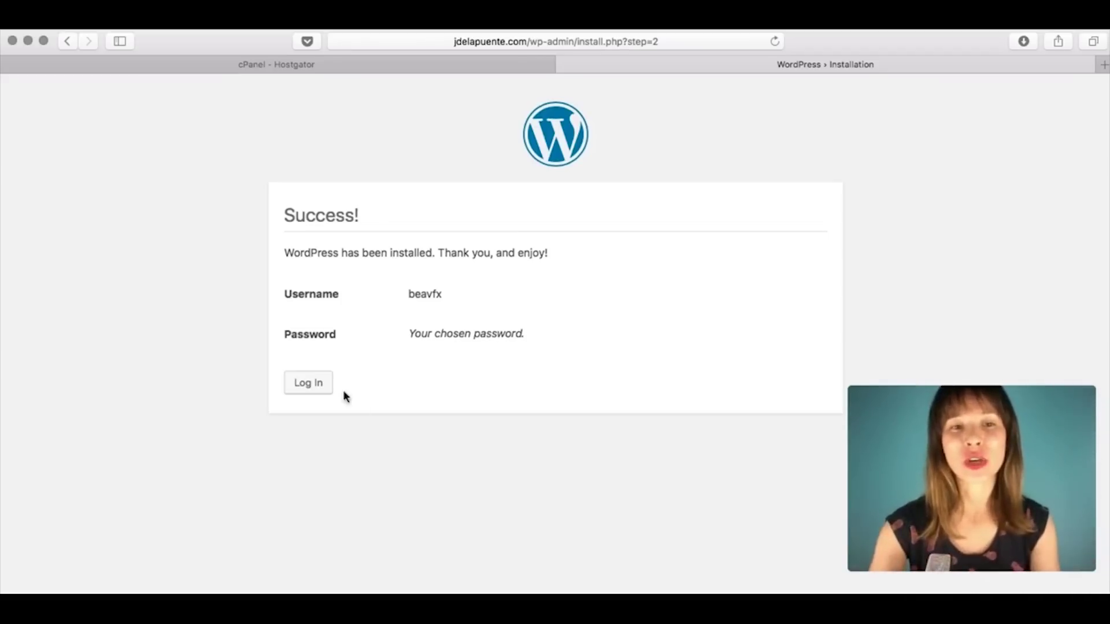
{"action": "left_click", "coordinate": [313, 384]}
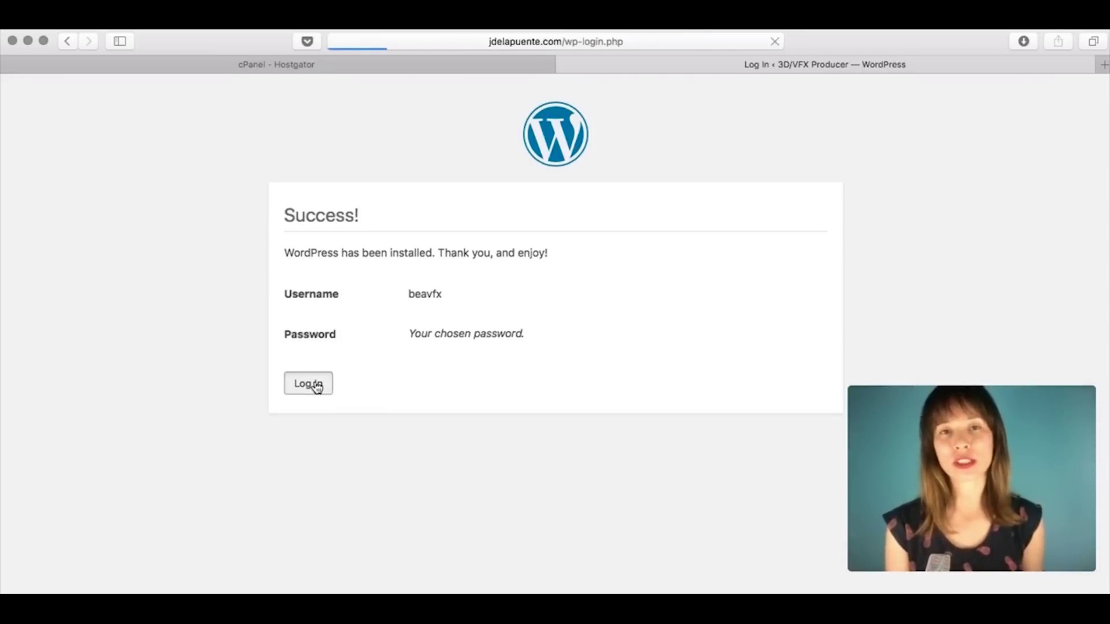
Step: Sign in with the admin username and pasted password, declining Safari's offer to save it
{"action": "left_click", "coordinate": [494, 302]}
{"action": "type", "text": "bea"}
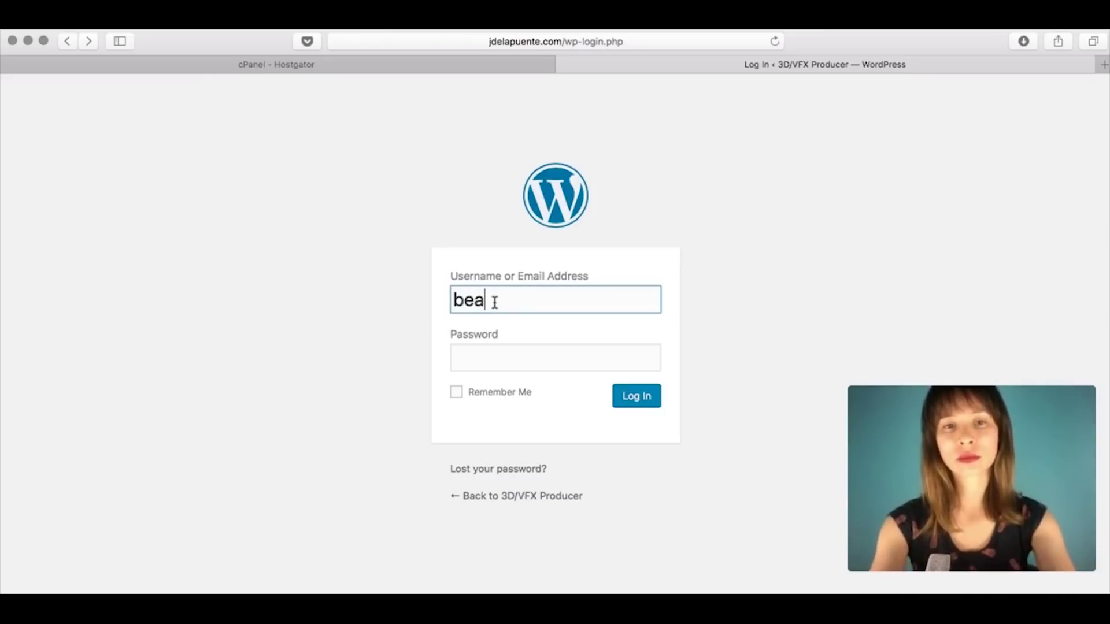
{"action": "type", "text": "vfx"}
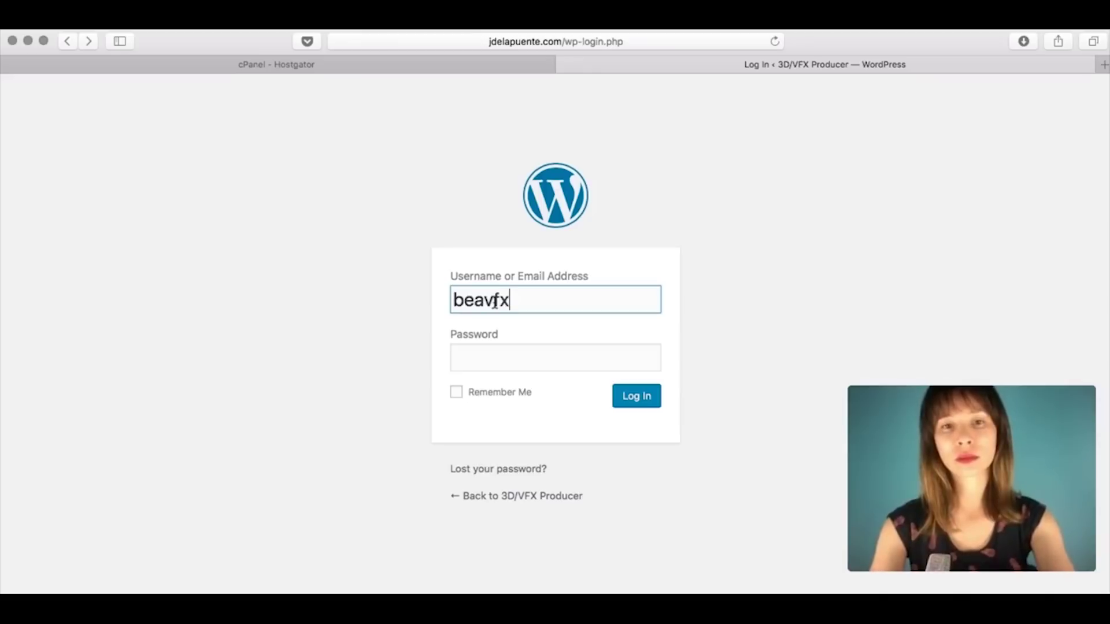
{"action": "left_click", "coordinate": [516, 370]}
{"action": "key", "text": "super+v"}
{"action": "left_click", "coordinate": [734, 280]}
{"action": "left_click", "coordinate": [638, 399]}
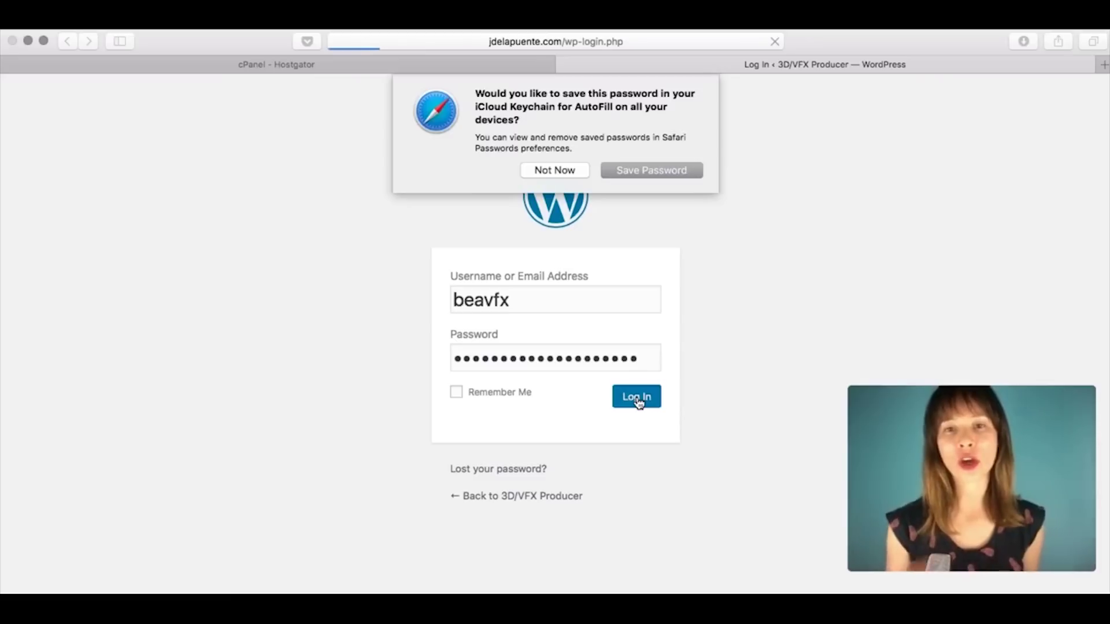
{"action": "left_click", "coordinate": [553, 171]}
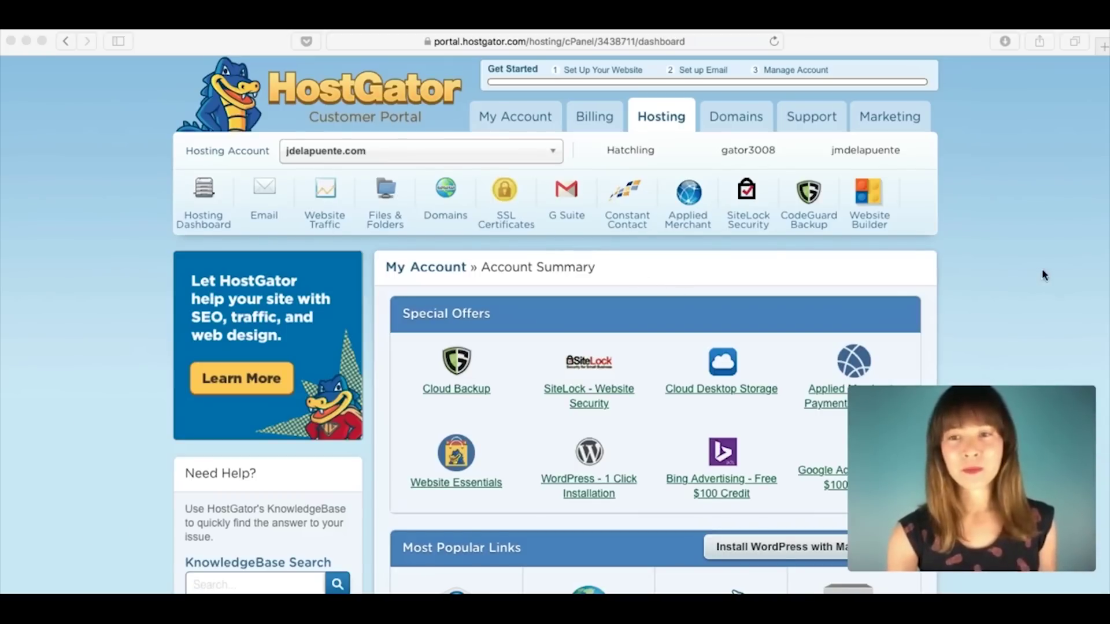
Step: Launch WordPress 1-Click Installation from the hosting Account Summary's special offers
{"action": "scroll", "coordinate": [1041, 268], "scroll_direction": "down", "scroll_amount": 2}
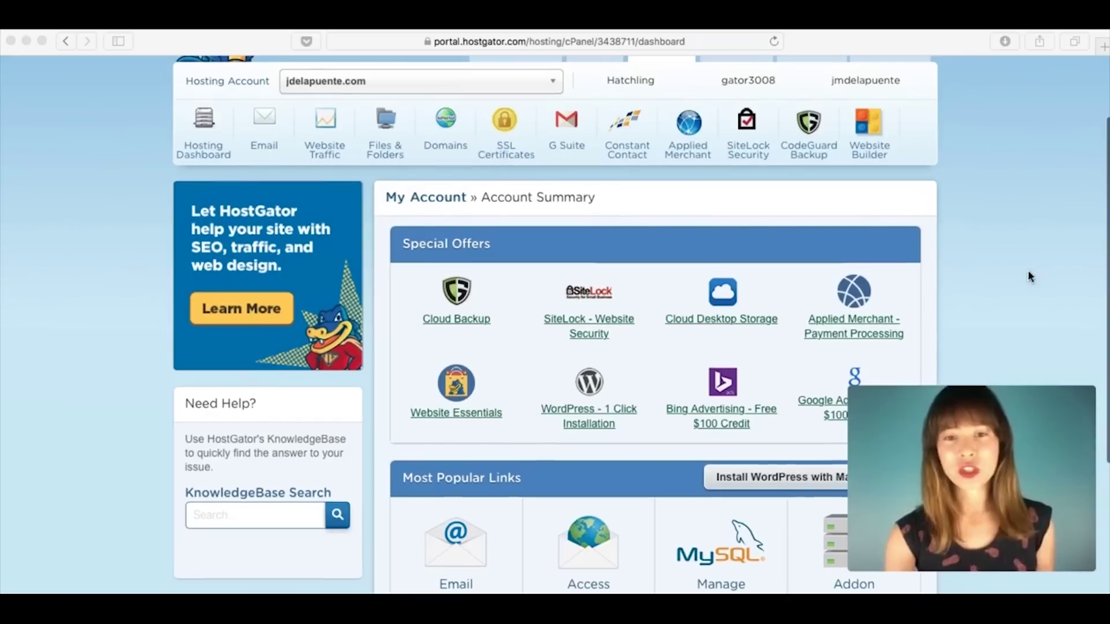
{"action": "left_click", "coordinate": [638, 380]}
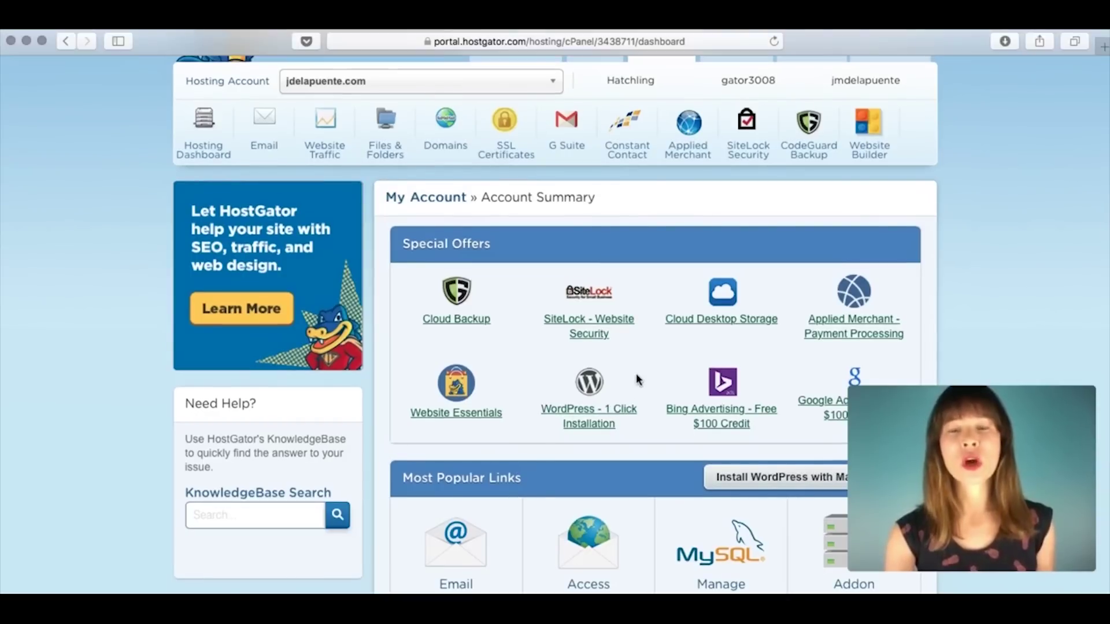
{"action": "left_click", "coordinate": [587, 421]}
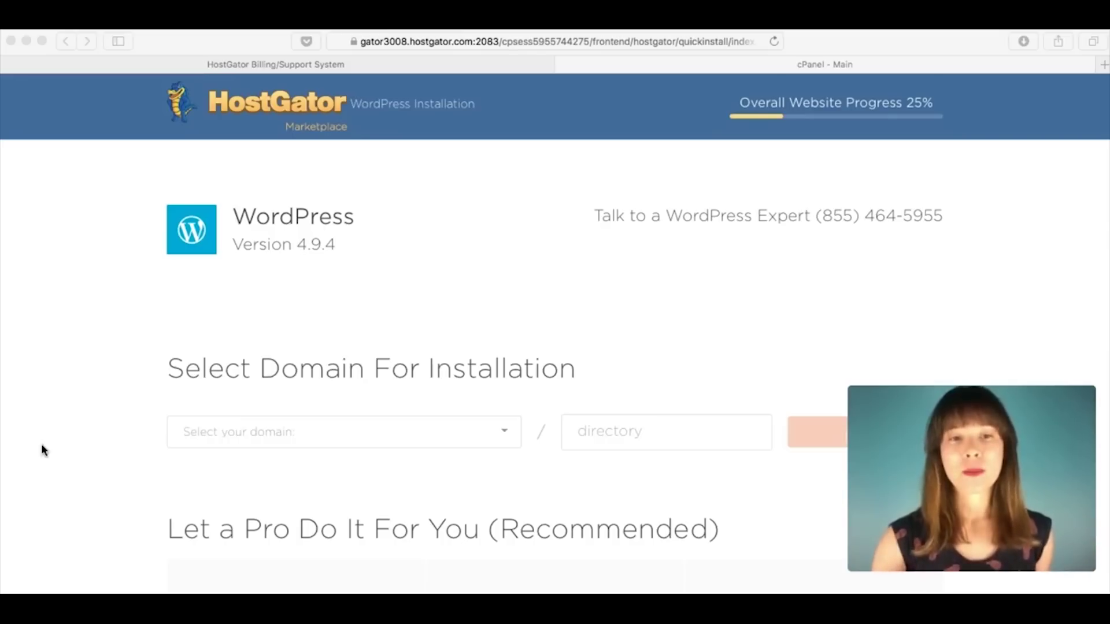
Step: Select jdelapuente.com from the domain list and continue to Install Settings
{"action": "scroll", "coordinate": [104, 391], "scroll_direction": "down", "scroll_amount": 5}
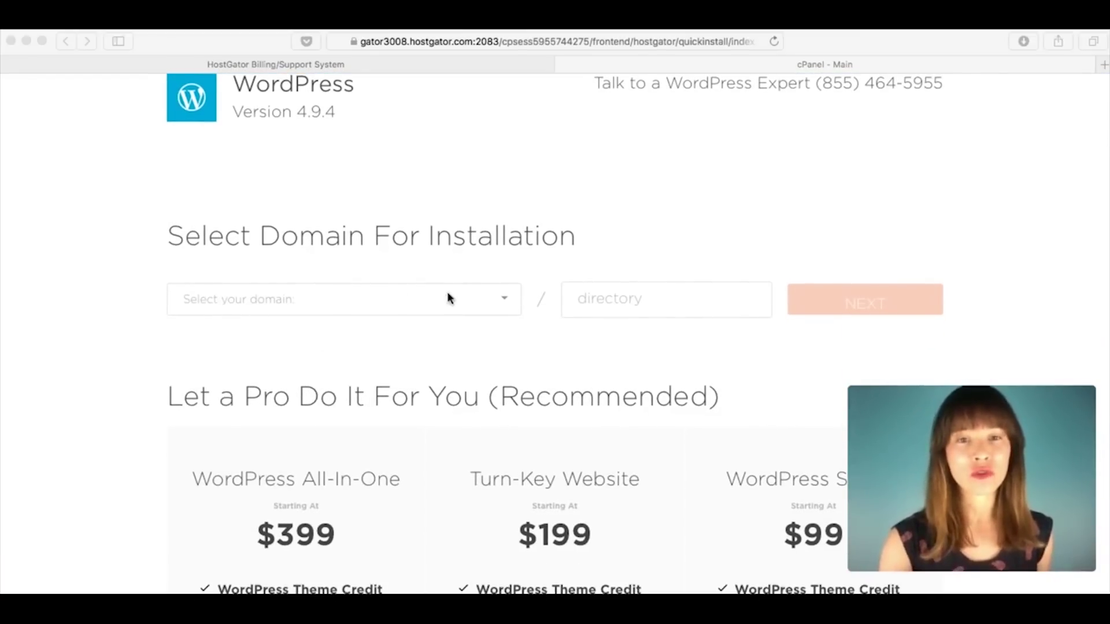
{"action": "left_click", "coordinate": [502, 302]}
{"action": "left_click", "coordinate": [502, 302]}
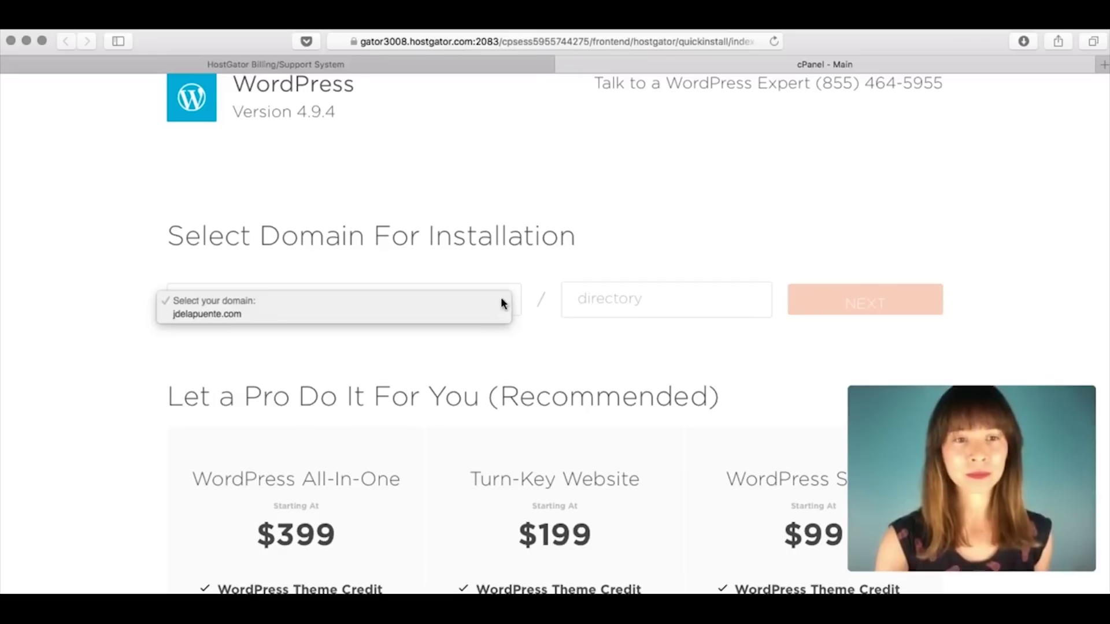
{"action": "left_click", "coordinate": [464, 312]}
{"action": "left_click", "coordinate": [815, 292]}
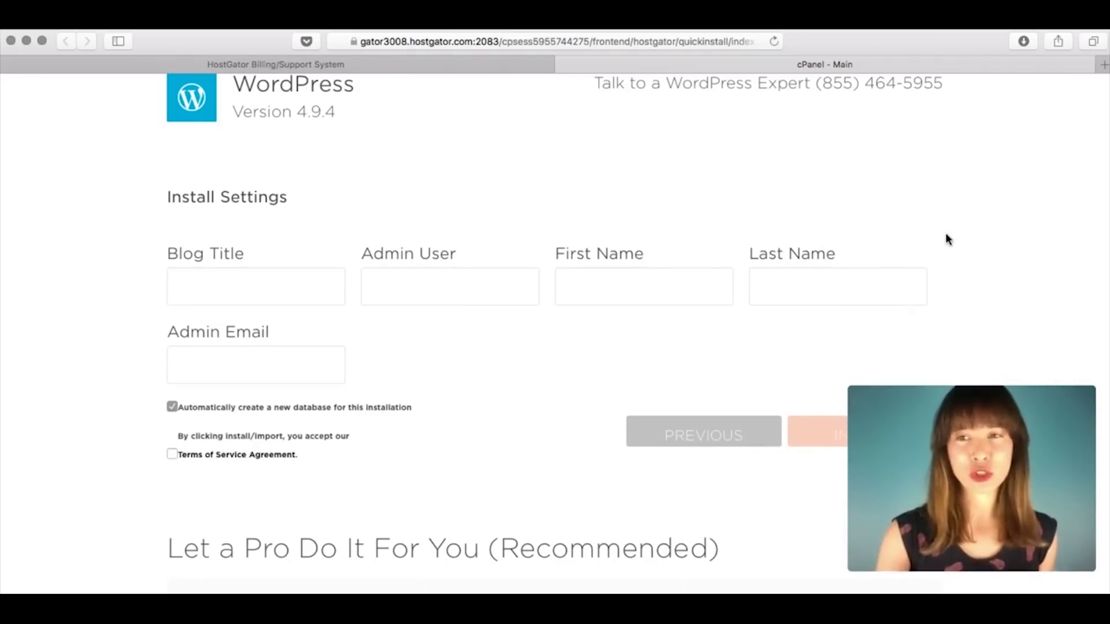
Step: Enter blog title '3D/VFX Producer', the admin username, and the admin's first and last name
{"action": "scroll", "coordinate": [948, 239], "scroll_direction": "down", "scroll_amount": 3}
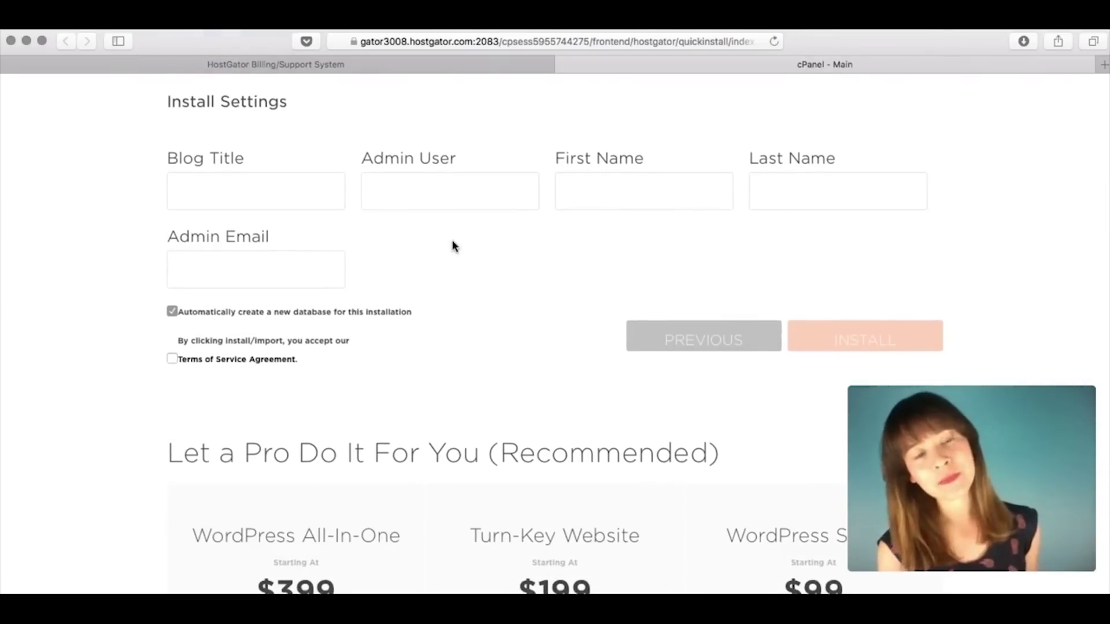
{"action": "left_click", "coordinate": [211, 180]}
{"action": "type", "text": "3"}
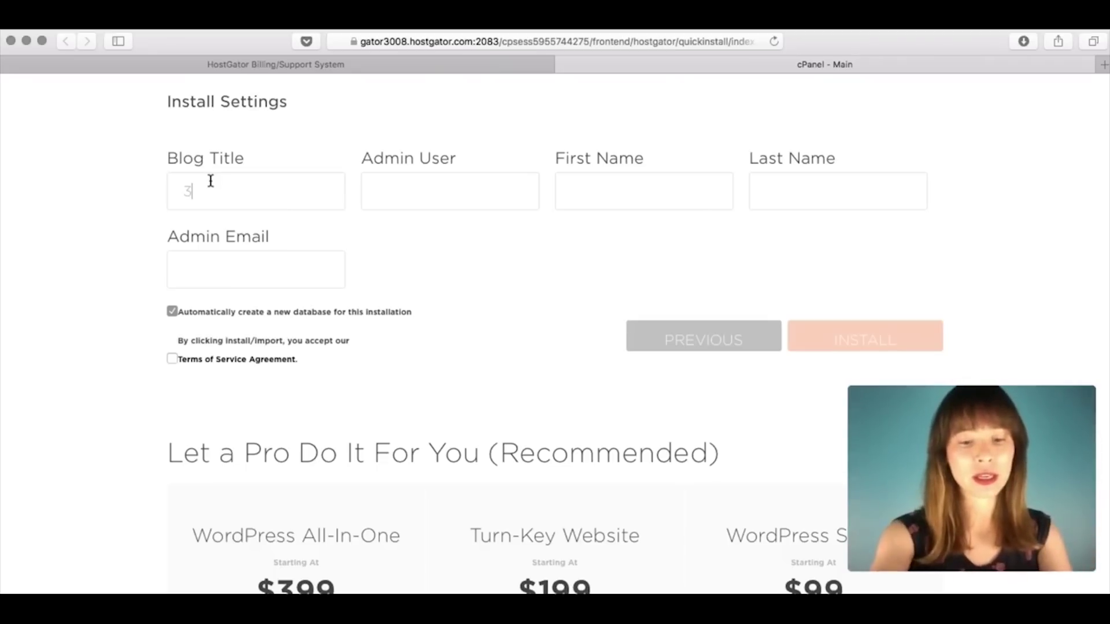
{"action": "type", "text": "D"}
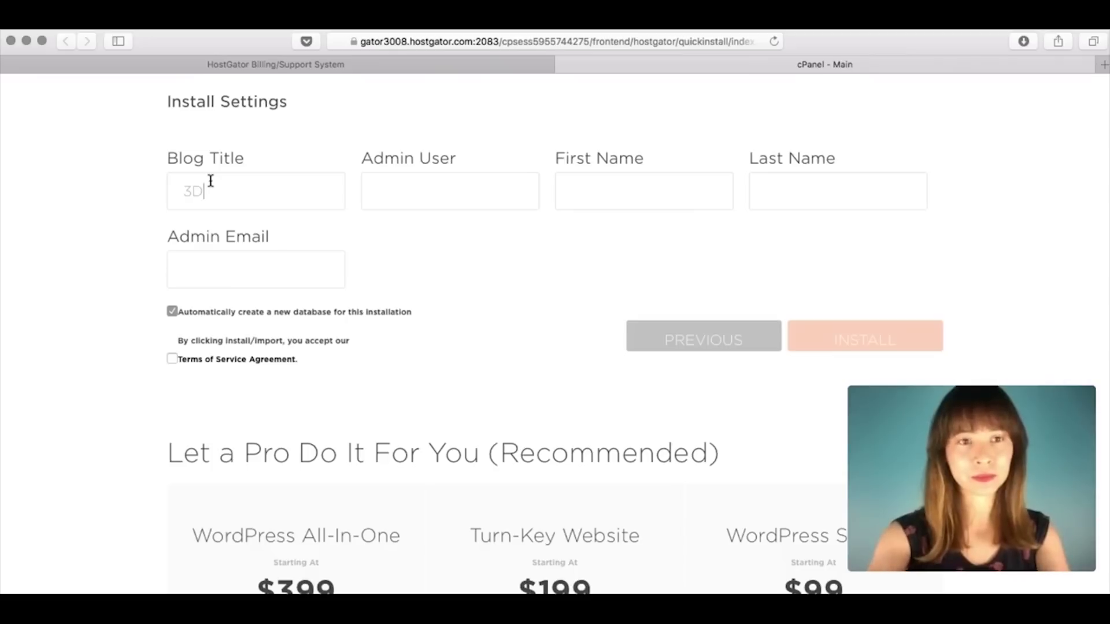
{"action": "type", "text": "/VFX Producer"}
{"action": "left_click", "coordinate": [405, 181]}
{"action": "type", "text": "jpu"}
{"action": "key", "text": "BackSpace"}
{"action": "key", "text": "BackSpace"}
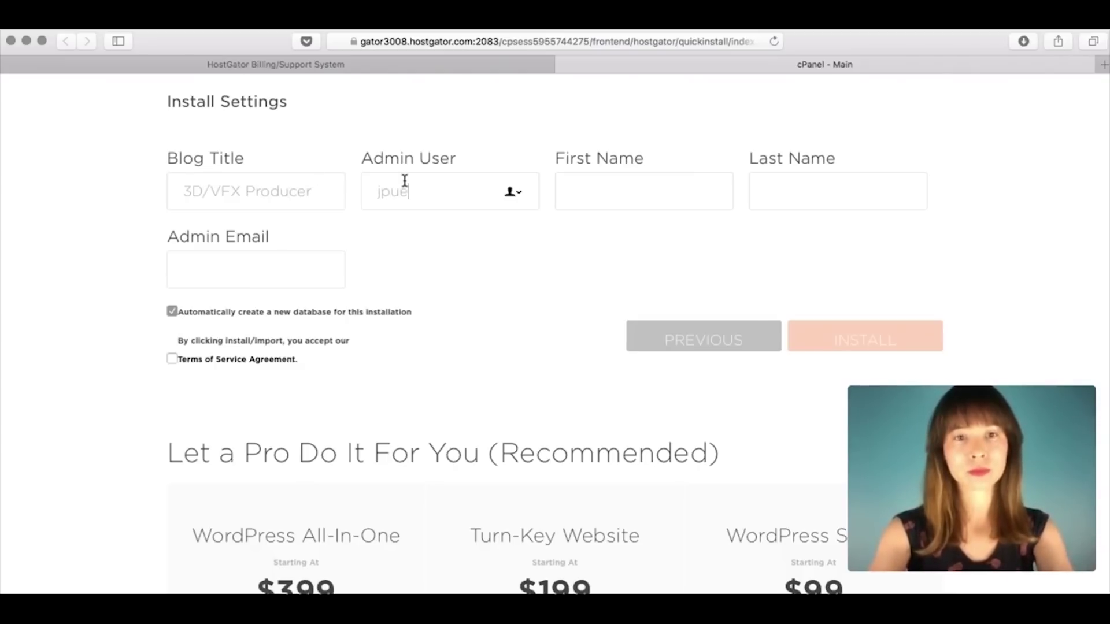
{"action": "left_click", "coordinate": [585, 194]}
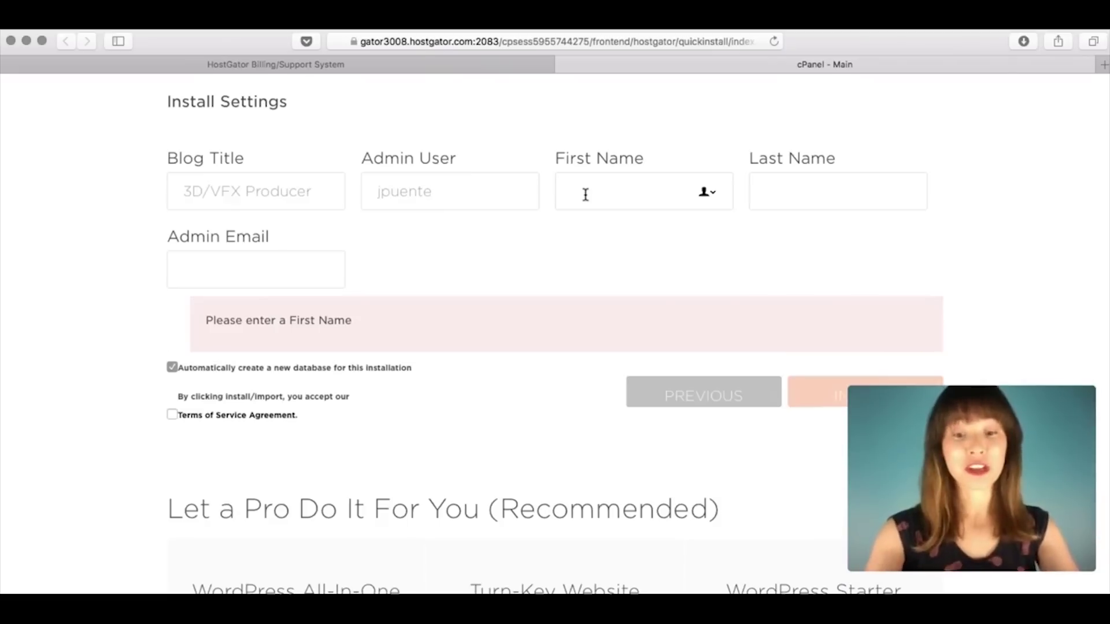
{"action": "type", "text": "Ned"}
{"action": "key", "text": "Tab"}
{"action": "type", "text": "Stark"}
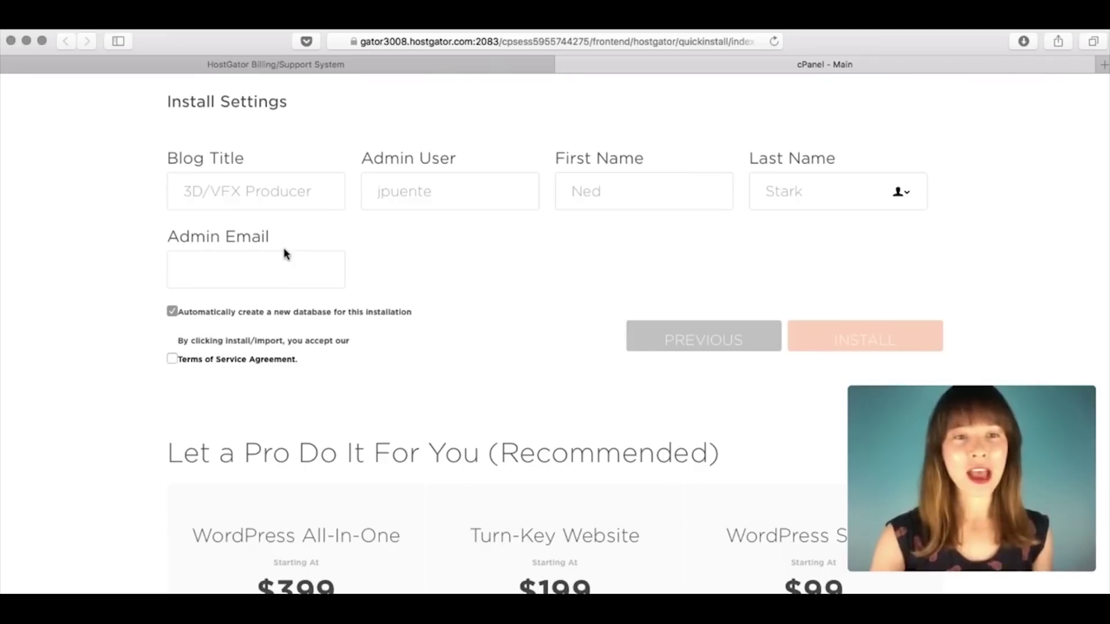
Step: Fill in the admin email address, accept the Terms of Service, and start the install
{"action": "left_click", "coordinate": [255, 260]}
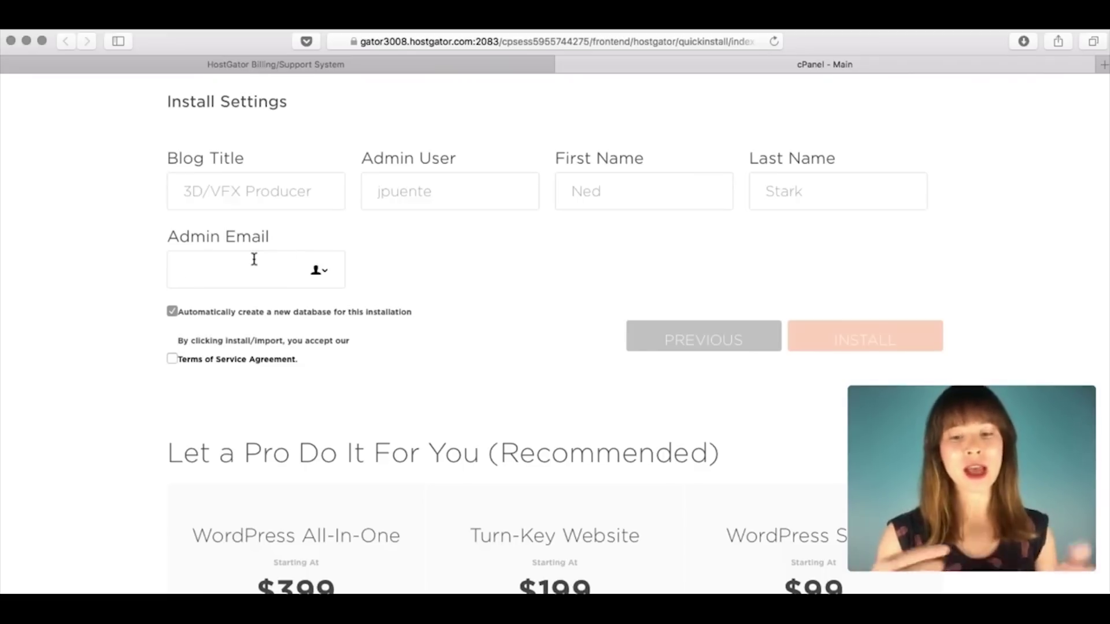
{"action": "type", "text": "hhelo"}
{"action": "key", "text": "BackSpace"}
{"action": "key", "text": "BackSpace"}
{"action": "key", "text": "BackSpace"}
{"action": "key", "text": "BackSpace"}
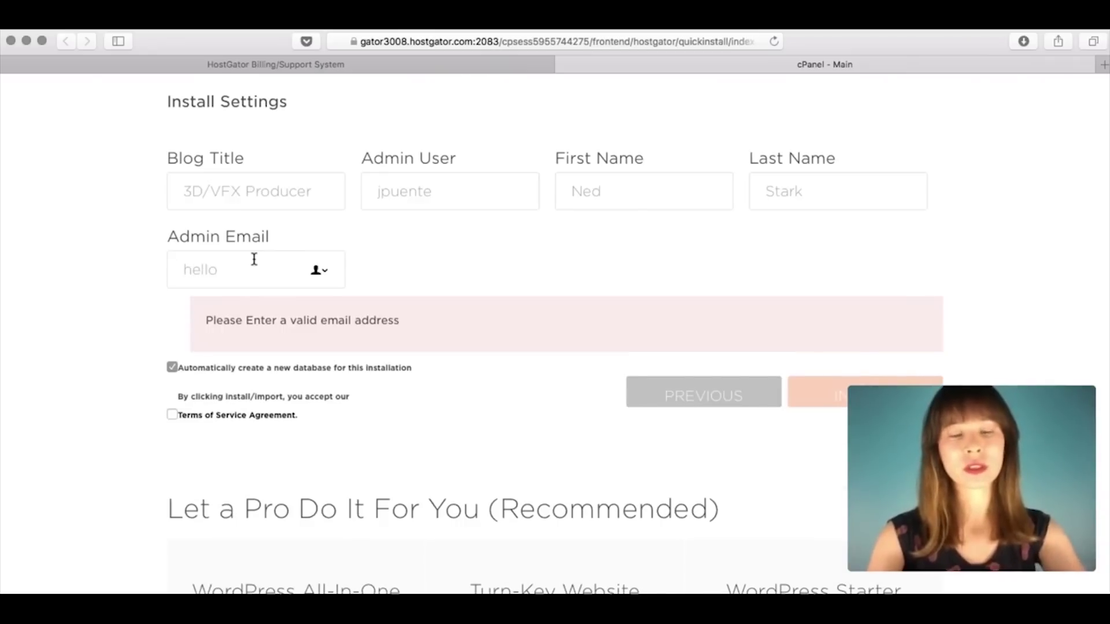
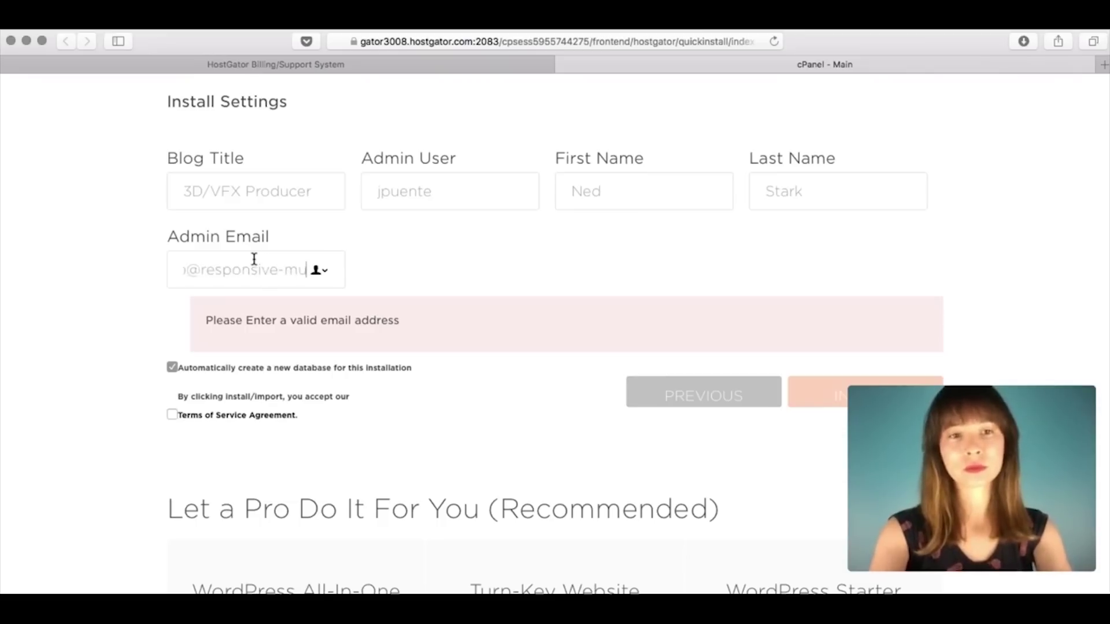
{"action": "left_click", "coordinate": [138, 327]}
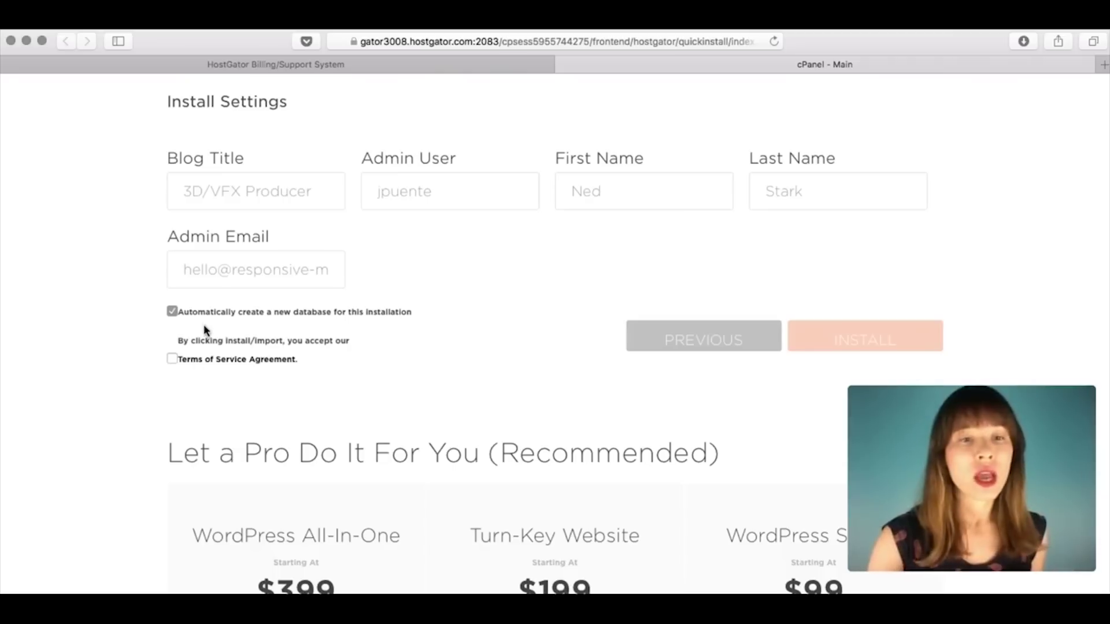
{"action": "left_click", "coordinate": [172, 359]}
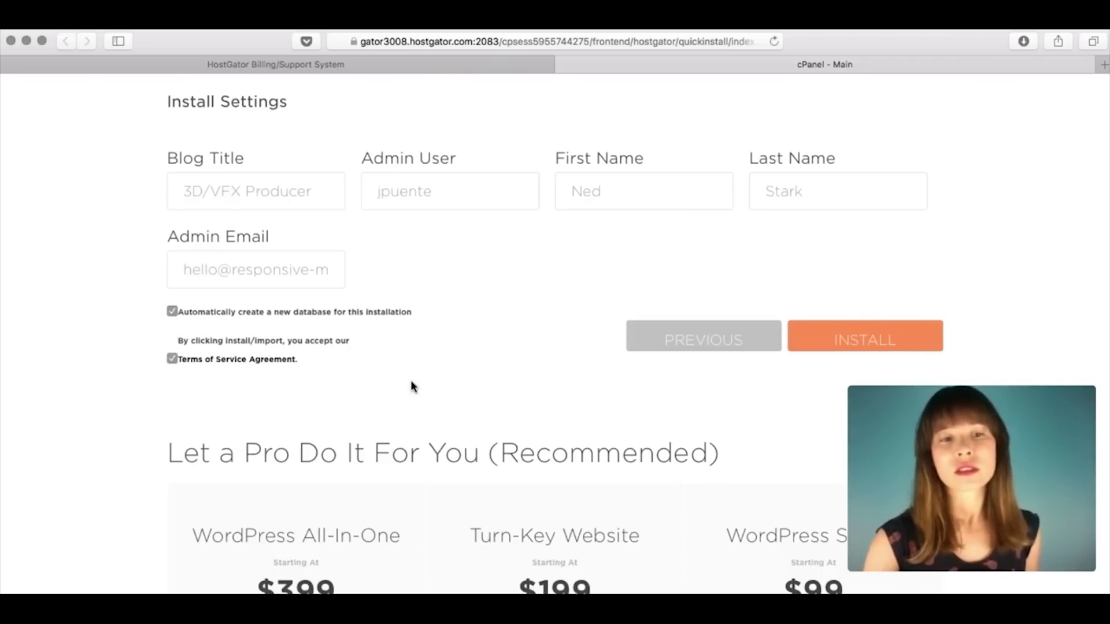
{"action": "left_click", "coordinate": [882, 339]}
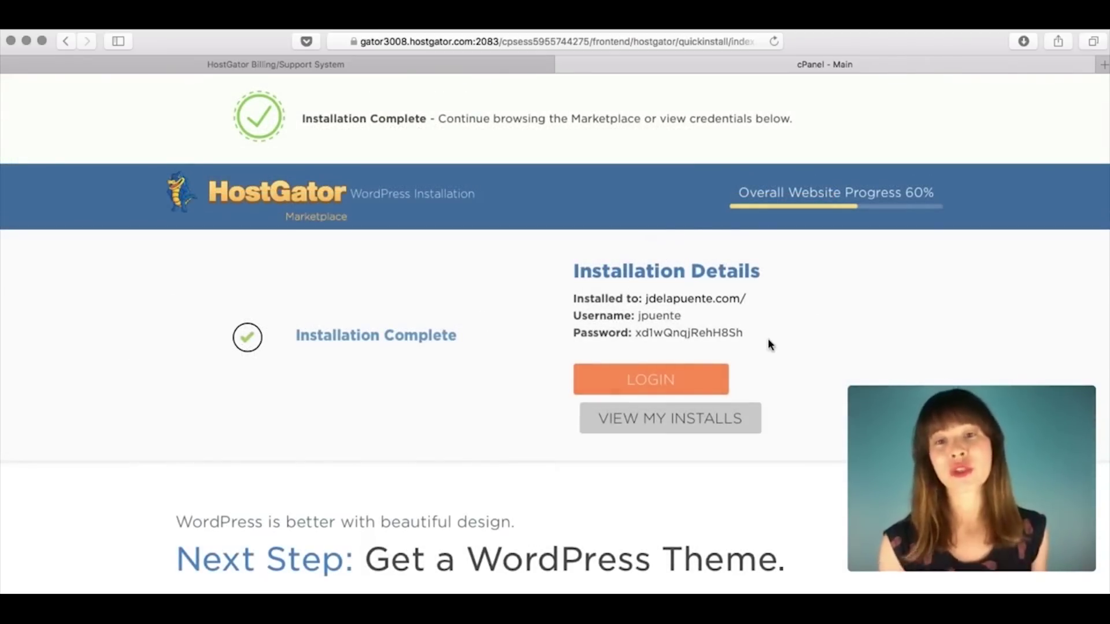
Step: Open the site's WordPress login in a new tab and paste in the generated admin username
{"action": "right_click", "coordinate": [654, 386]}
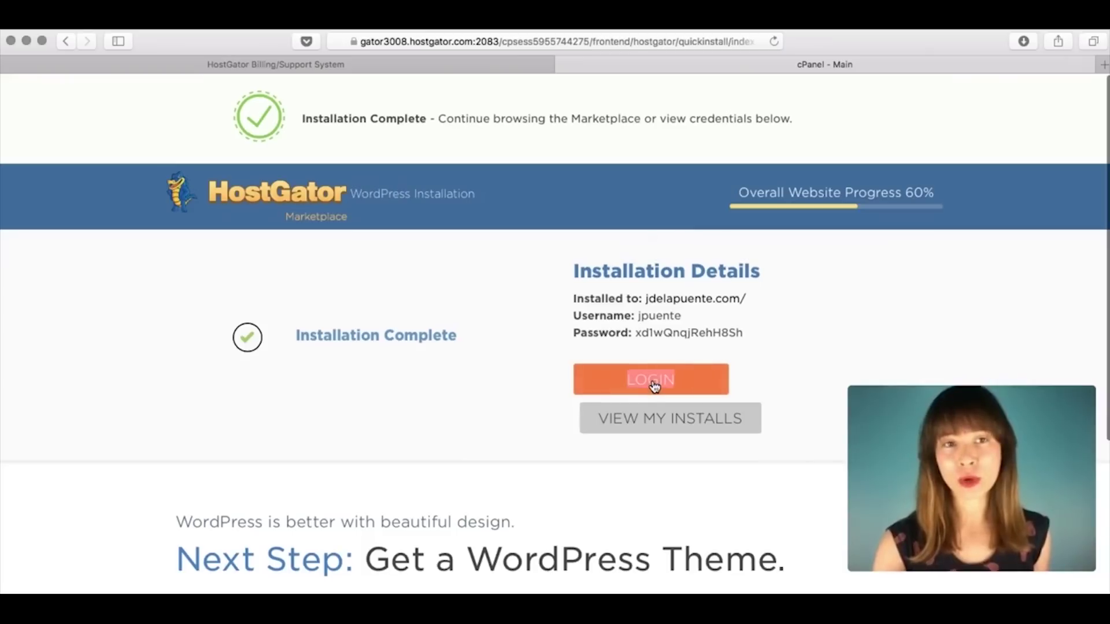
{"action": "left_click", "coordinate": [659, 385]}
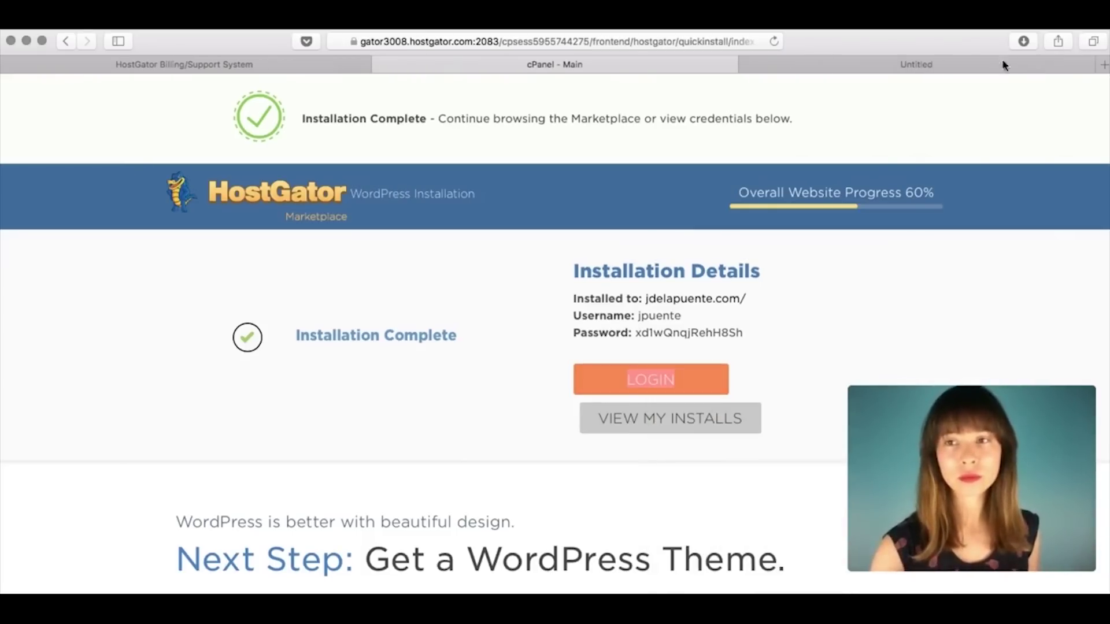
{"action": "left_click", "coordinate": [982, 64]}
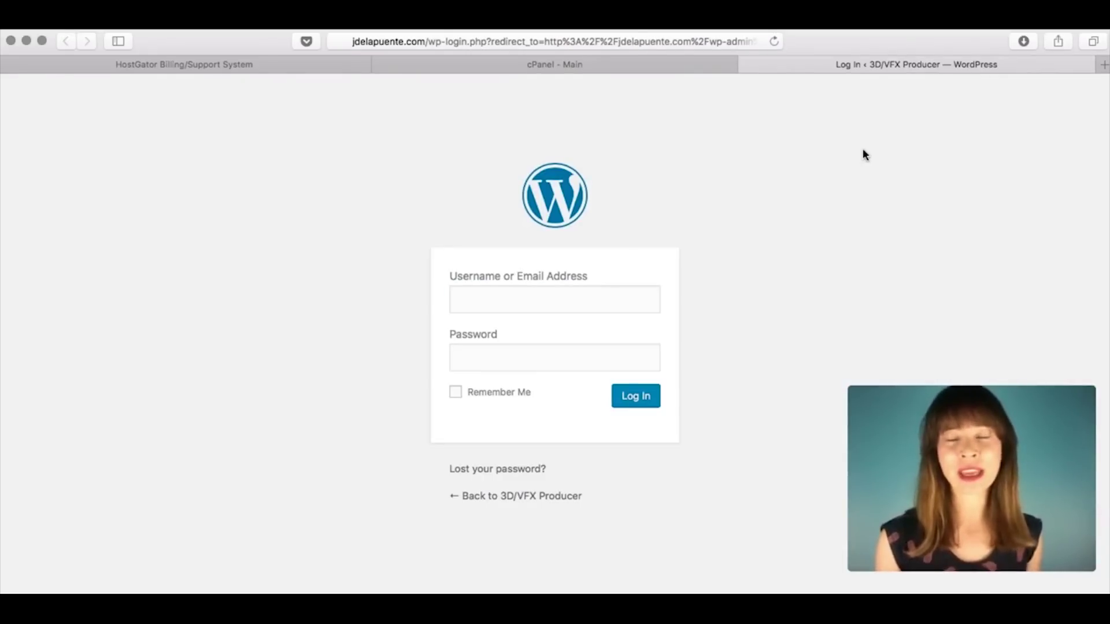
{"action": "left_click", "coordinate": [629, 64]}
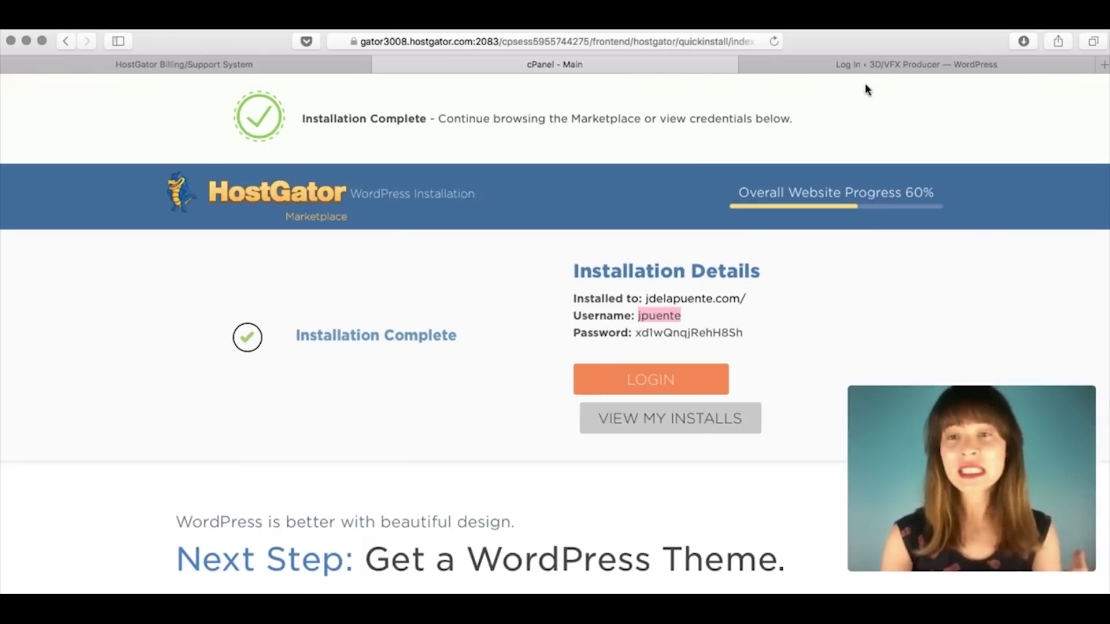
{"action": "left_click", "coordinate": [860, 65]}
{"action": "left_click", "coordinate": [535, 290]}
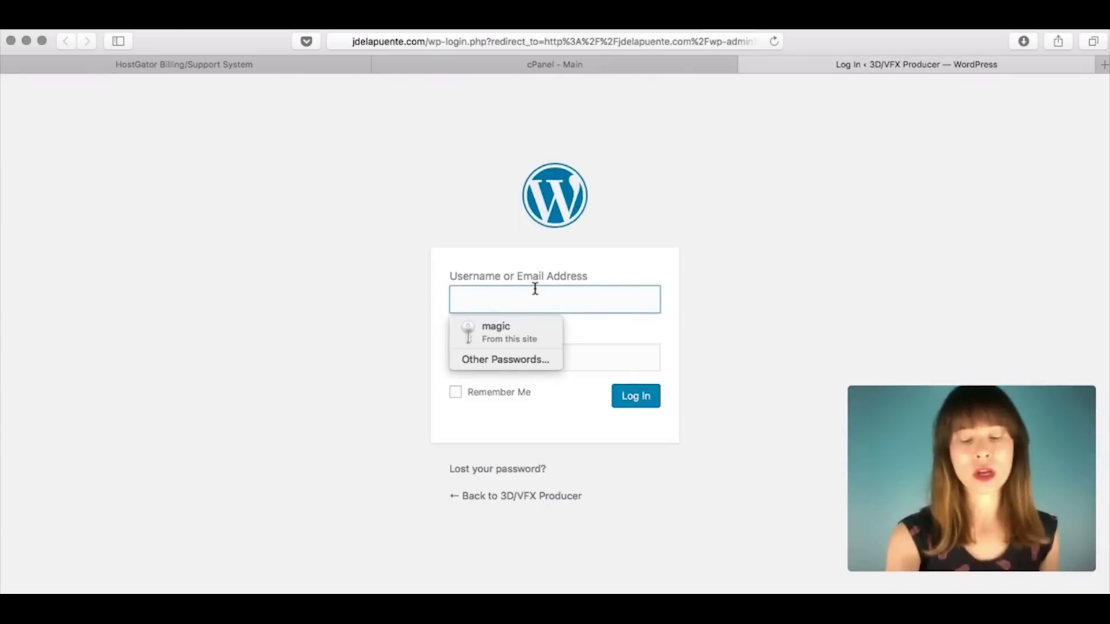
Step: Copy the generated password from Installation Details, paste it into the login form, and log in
{"action": "left_click", "coordinate": [661, 66]}
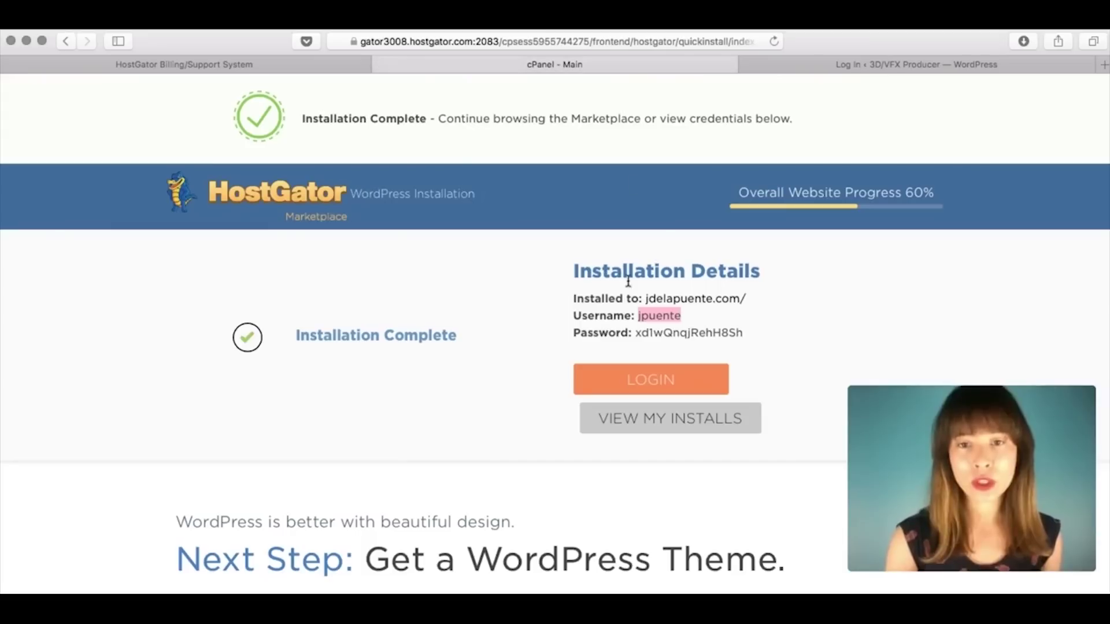
{"action": "left_click_drag", "start_coordinate": [747, 332], "coordinate": [637, 333]}
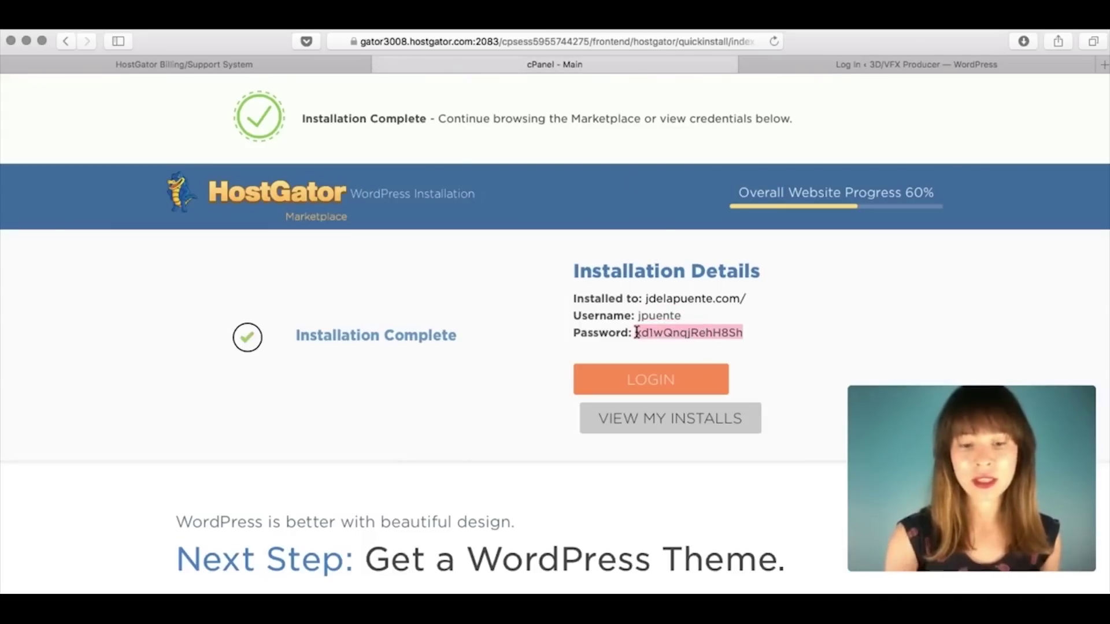
{"action": "left_click", "coordinate": [901, 60]}
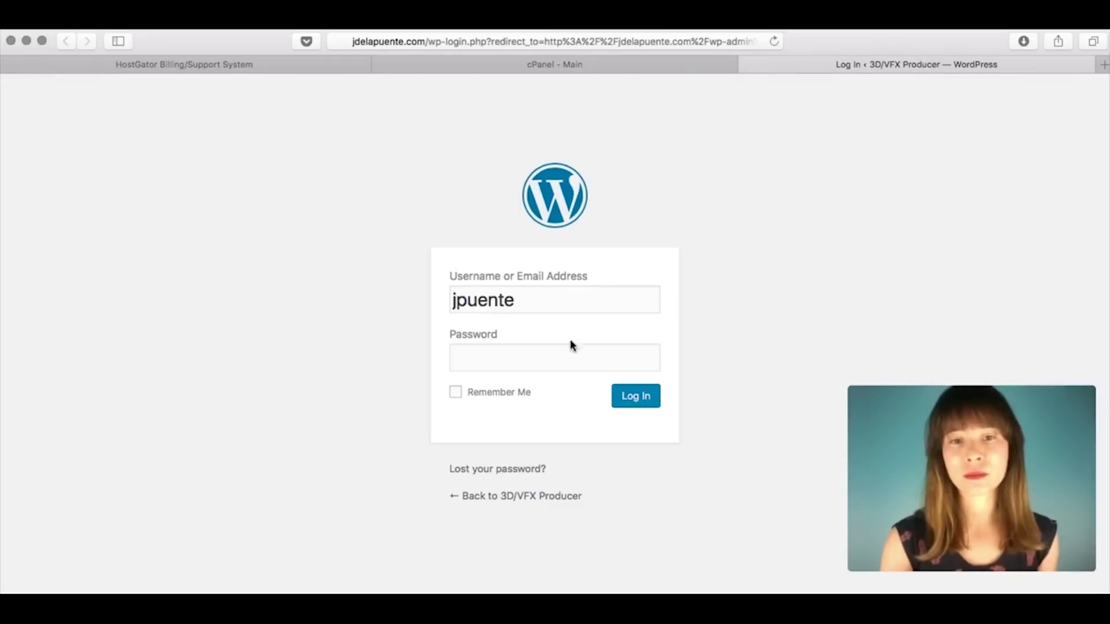
{"action": "left_click", "coordinate": [543, 346]}
{"action": "key", "text": "super+v"}
{"action": "left_click", "coordinate": [790, 318]}
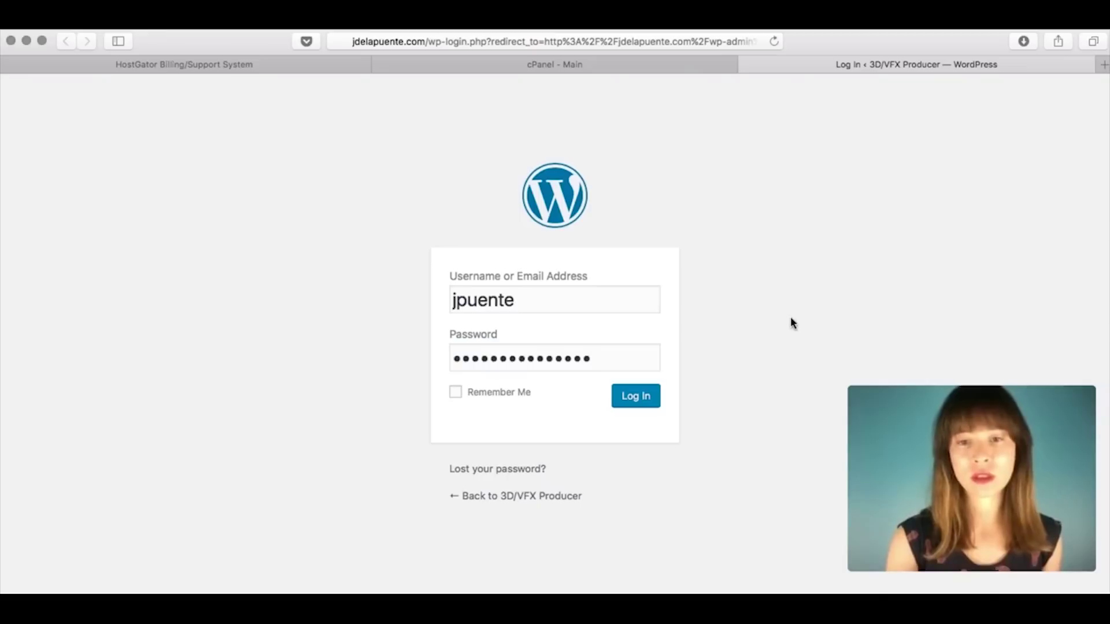
{"action": "left_click", "coordinate": [658, 398]}
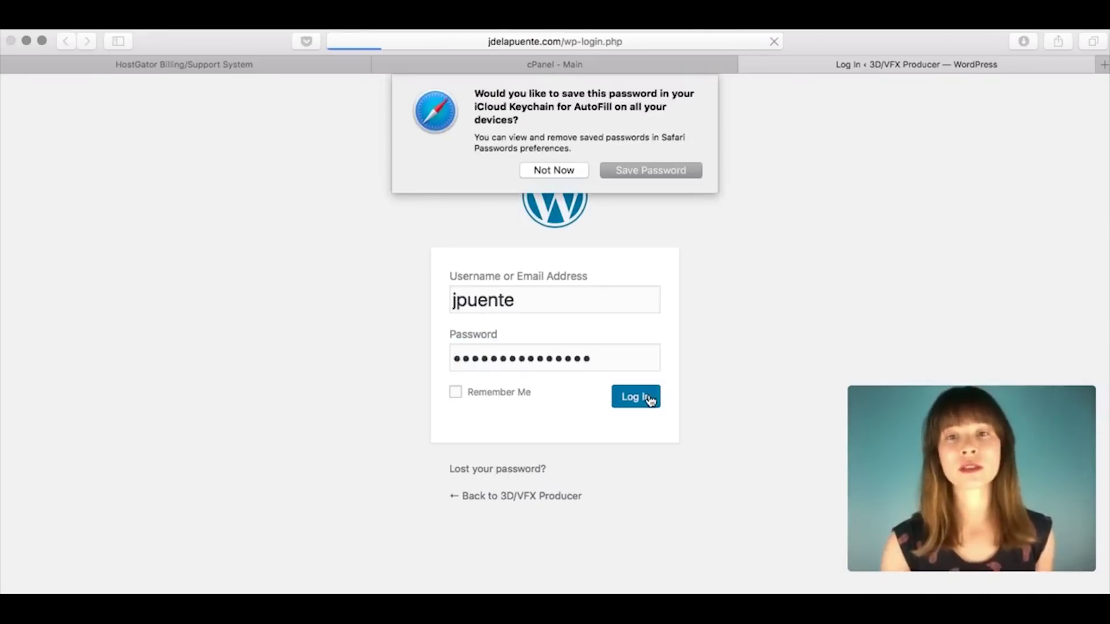
Step: Decline the Keychain save prompt, then open the live 3D/VFX Producer homepage in a new tab
{"action": "left_click", "coordinate": [554, 173]}
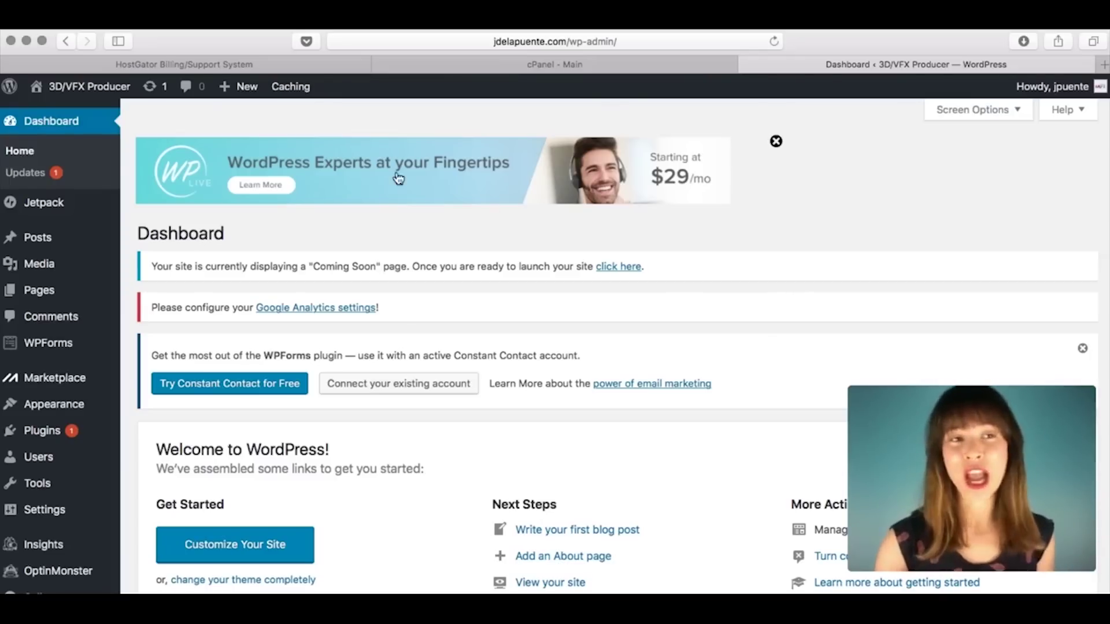
{"action": "mouse_move", "coordinate": [84, 92]}
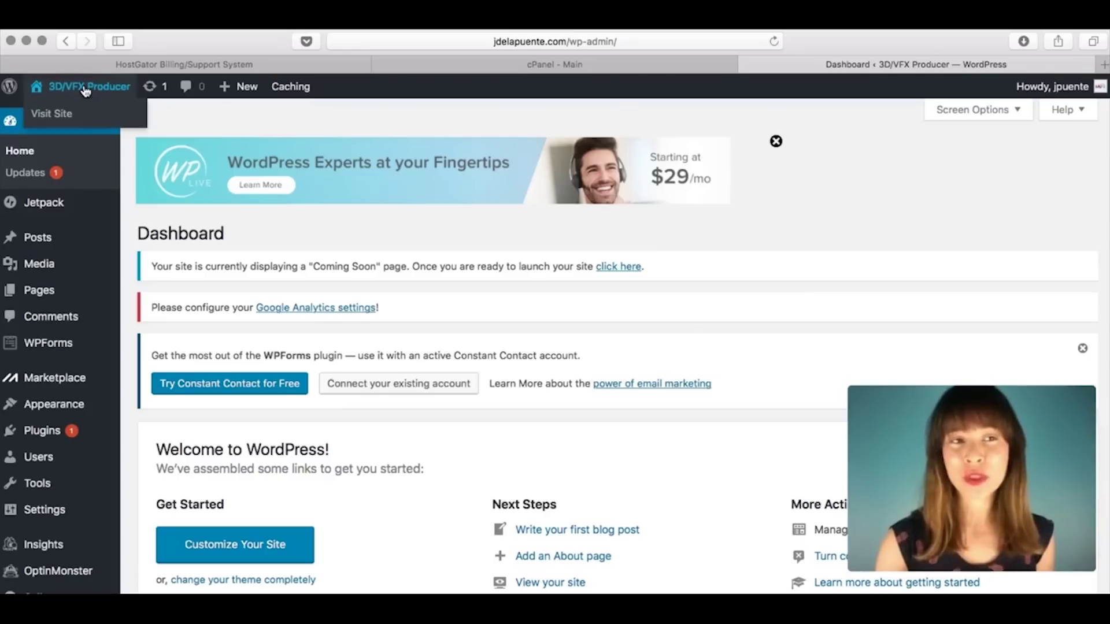
{"action": "right_click", "coordinate": [52, 125]}
{"action": "left_click", "coordinate": [69, 125]}
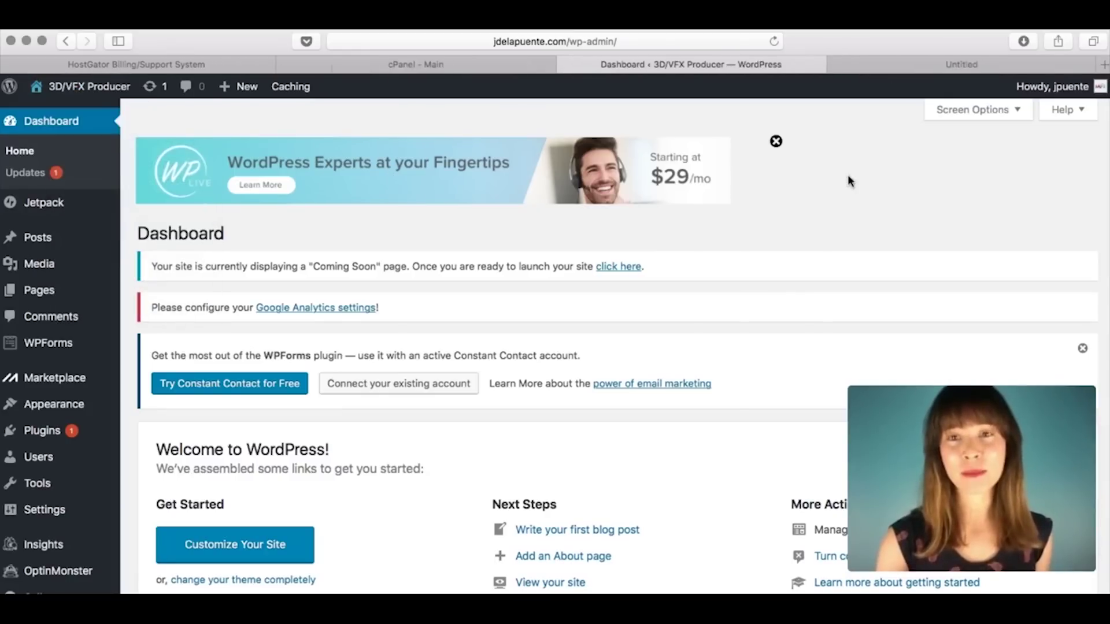
{"action": "left_click", "coordinate": [892, 57]}
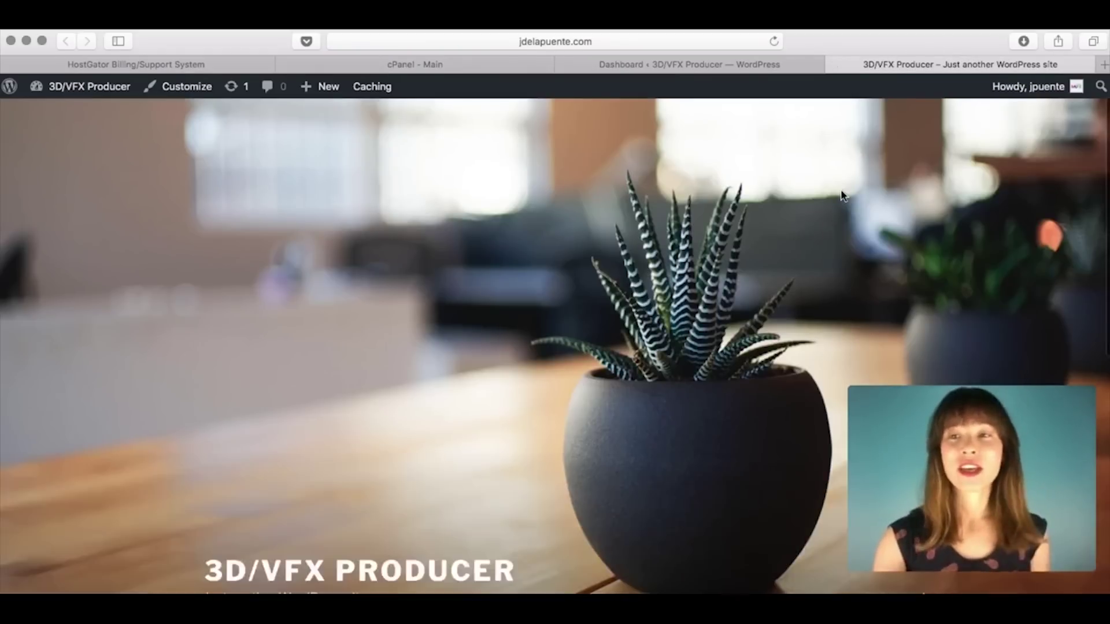
{"action": "scroll", "coordinate": [841, 189], "scroll_direction": "down", "scroll_amount": 15}
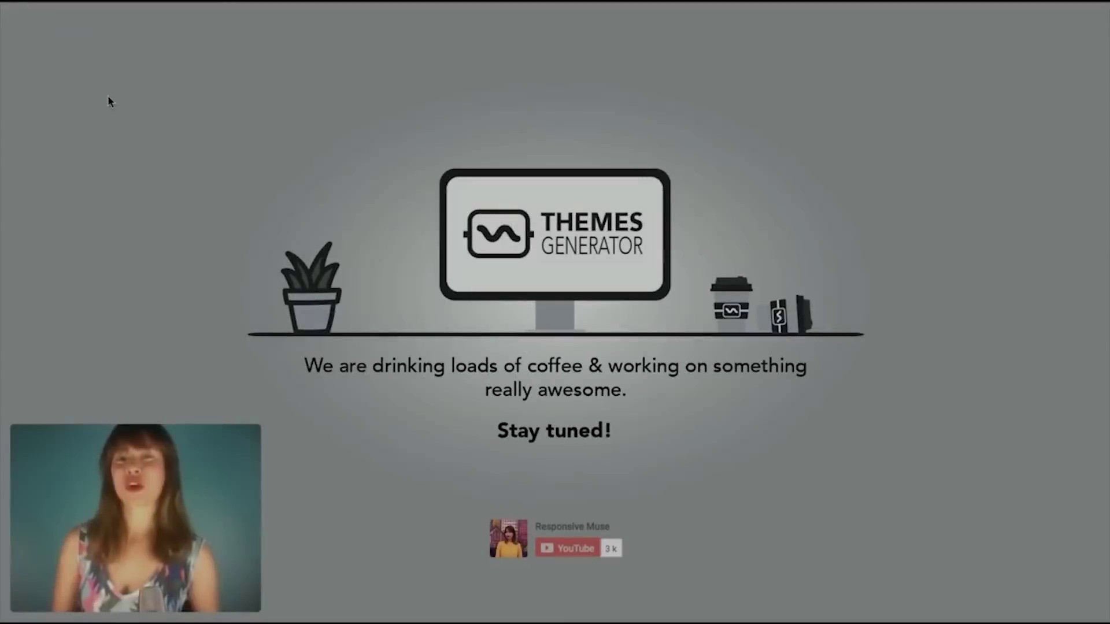
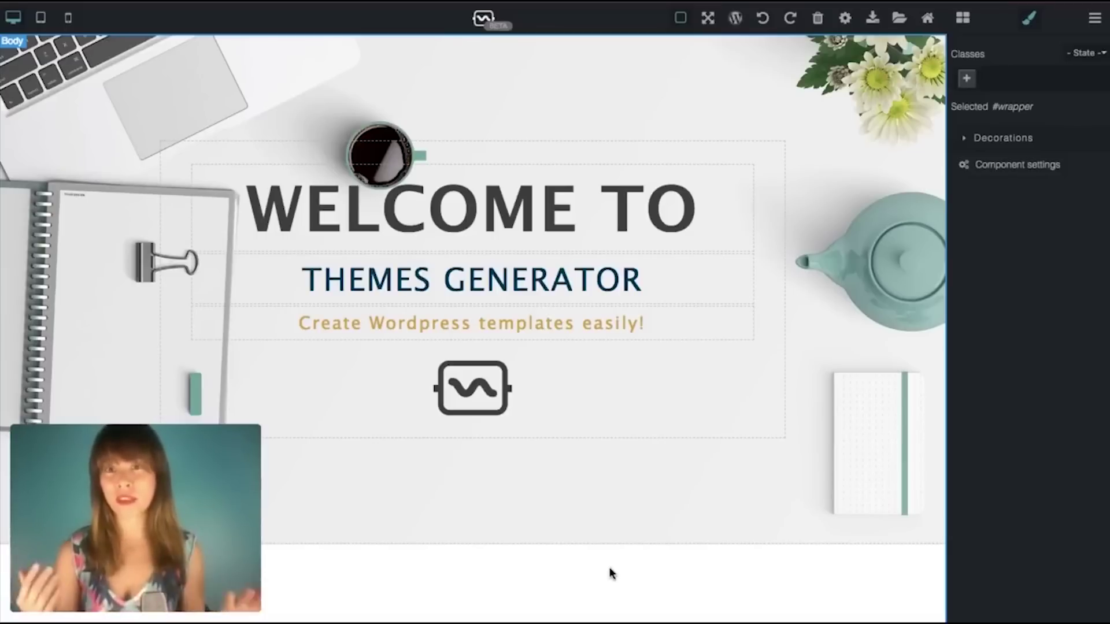
Step: Load the free Autumn Theme template and confirm discarding the current design
{"action": "left_click", "coordinate": [898, 22]}
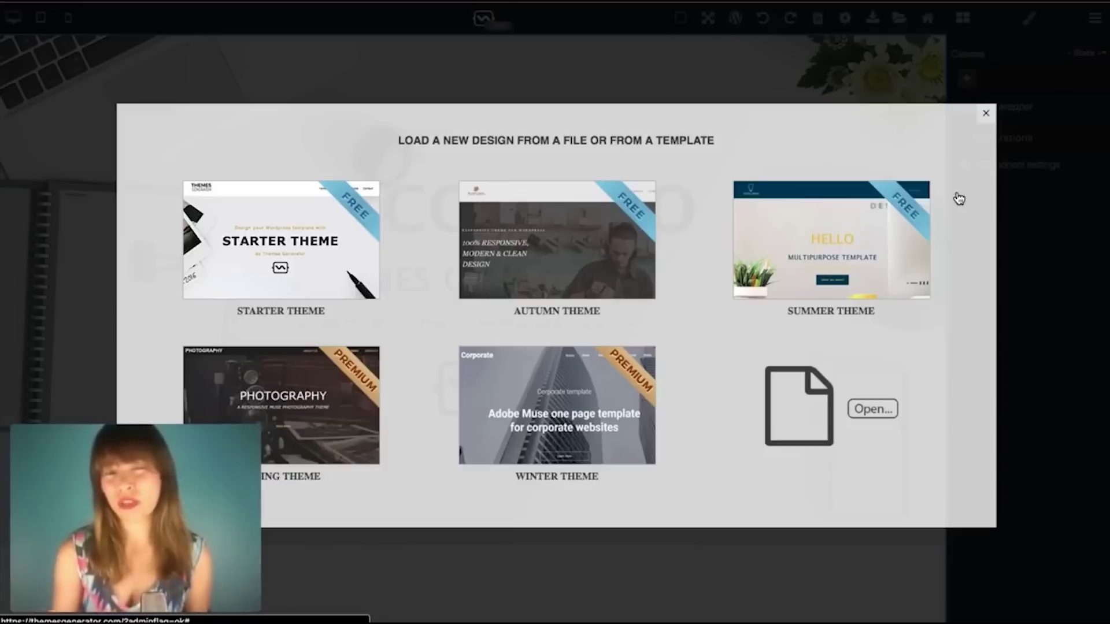
{"action": "left_click", "coordinate": [603, 222]}
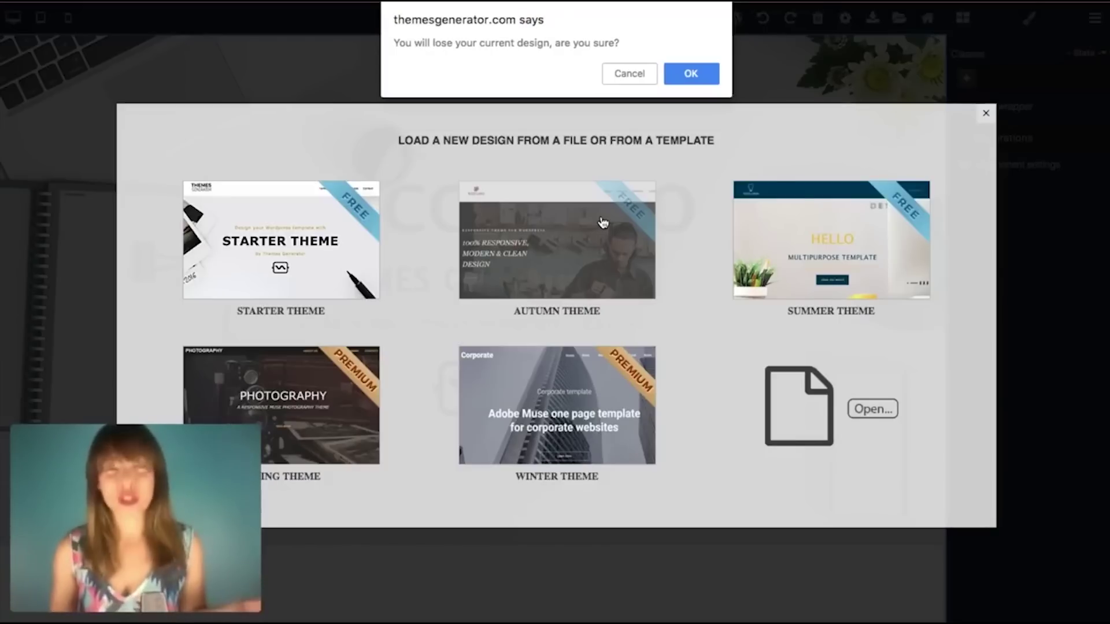
{"action": "left_click", "coordinate": [707, 77]}
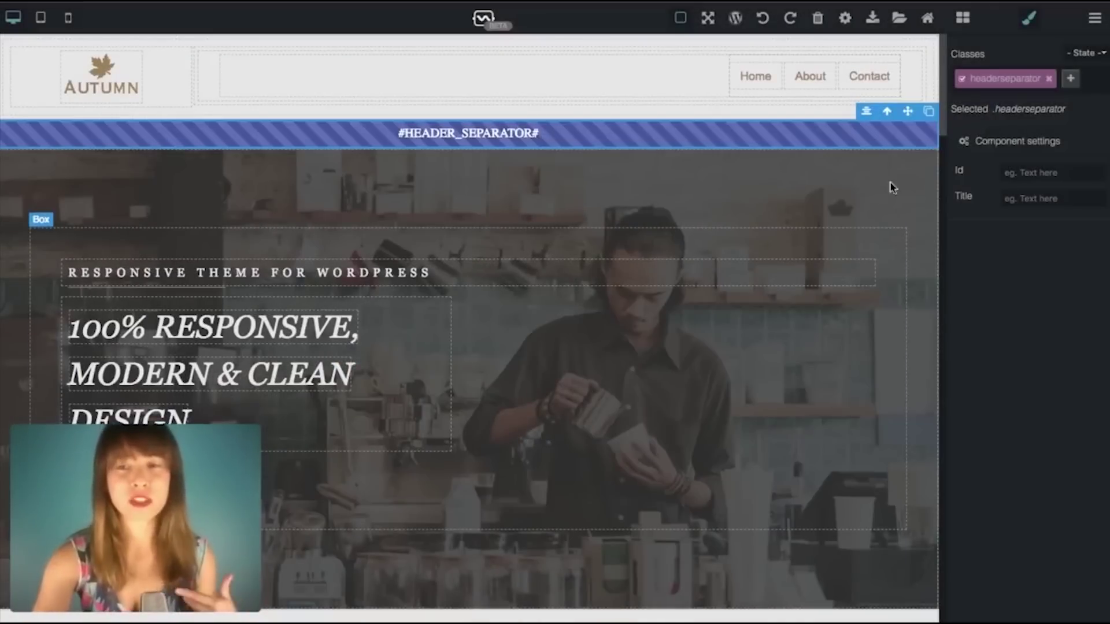
{"action": "scroll", "coordinate": [905, 209], "scroll_direction": "down", "scroll_amount": 10}
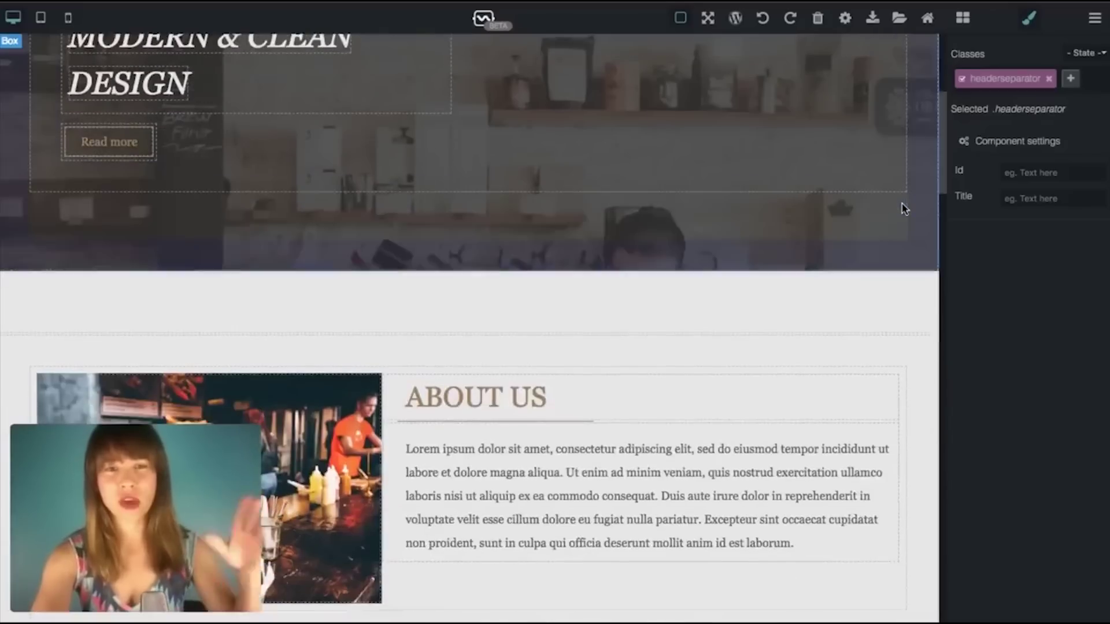
{"action": "scroll", "coordinate": [905, 220], "scroll_direction": "down", "scroll_amount": 10}
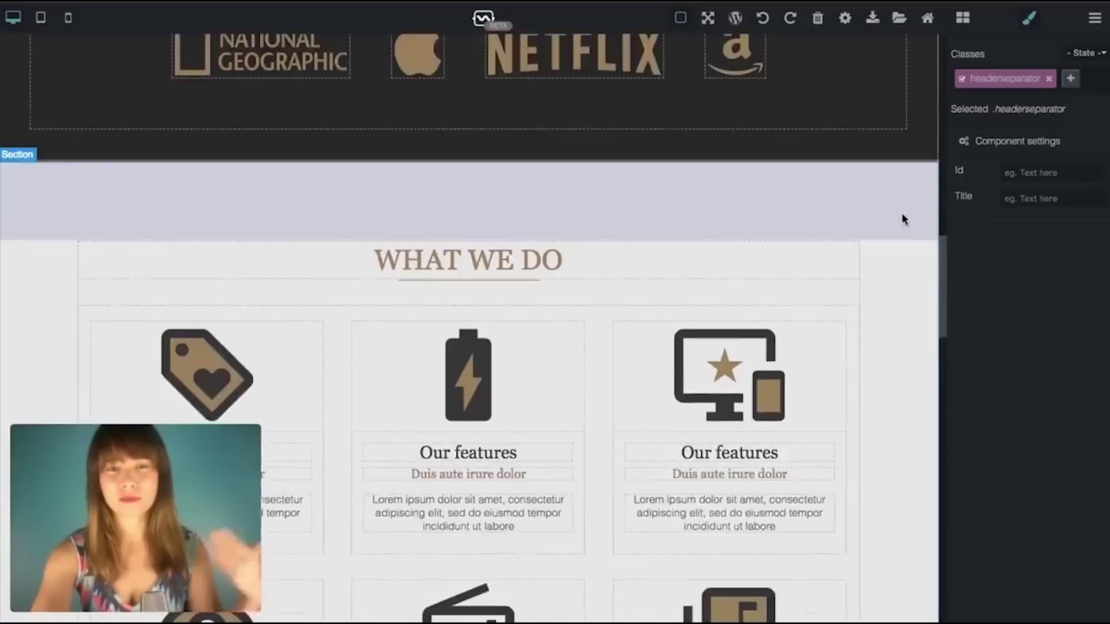
{"action": "scroll", "coordinate": [905, 220], "scroll_direction": "down", "scroll_amount": 10}
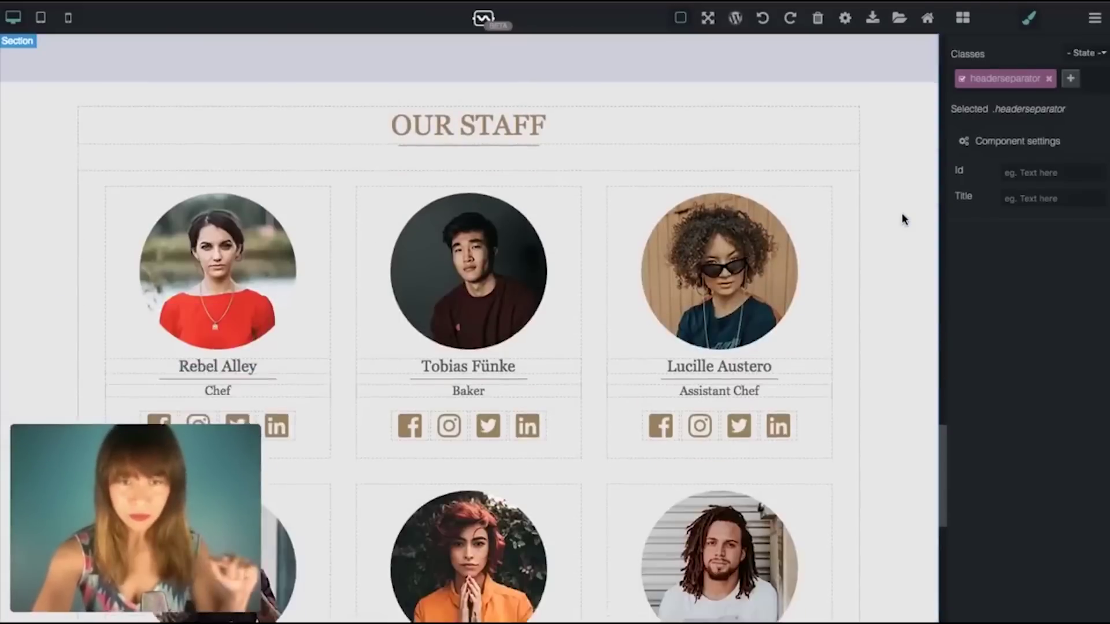
{"action": "scroll", "coordinate": [905, 220], "scroll_direction": "up", "scroll_amount": 20}
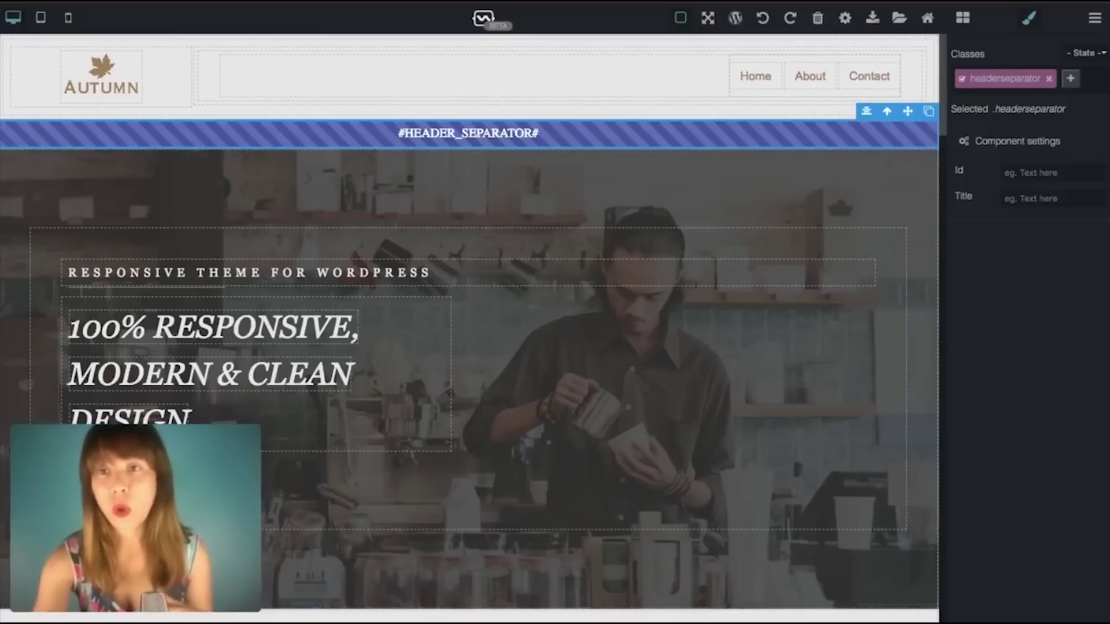
Step: Drag a Text block to the hero's top and a Header Separator block onto the separator strip
{"action": "left_click", "coordinate": [963, 19]}
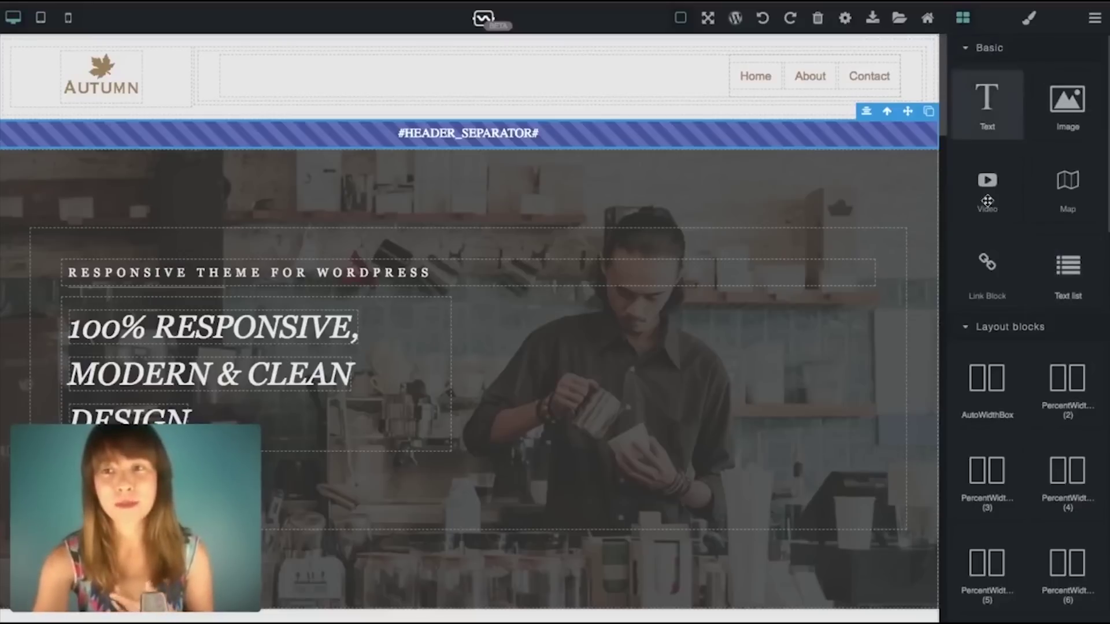
{"action": "left_click_drag", "start_coordinate": [1005, 104], "coordinate": [366, 222]}
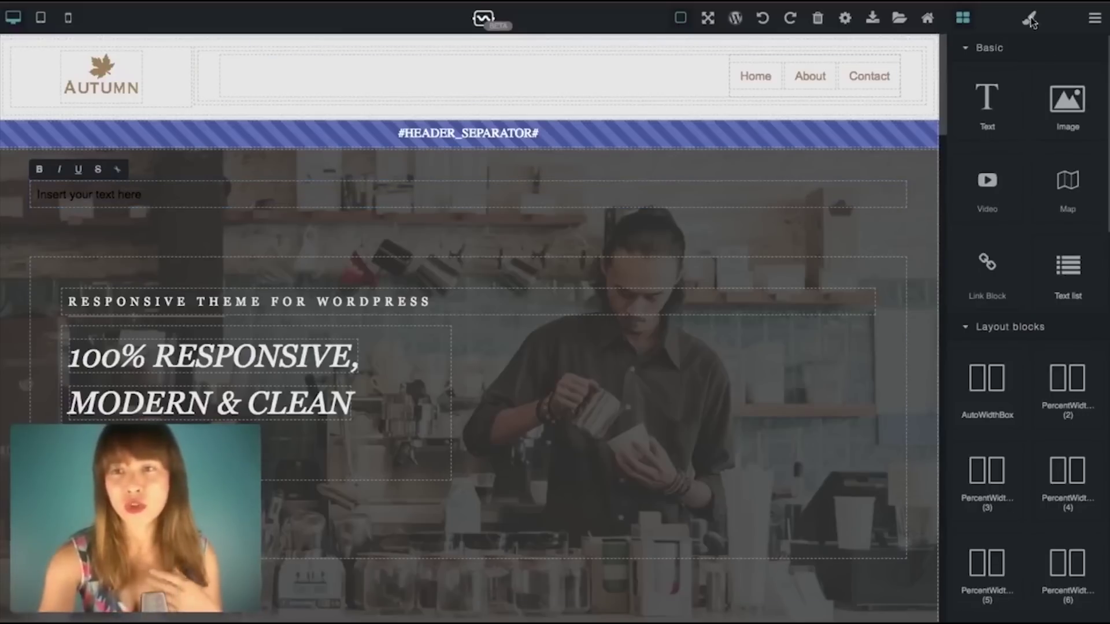
{"action": "left_click", "coordinate": [988, 48]}
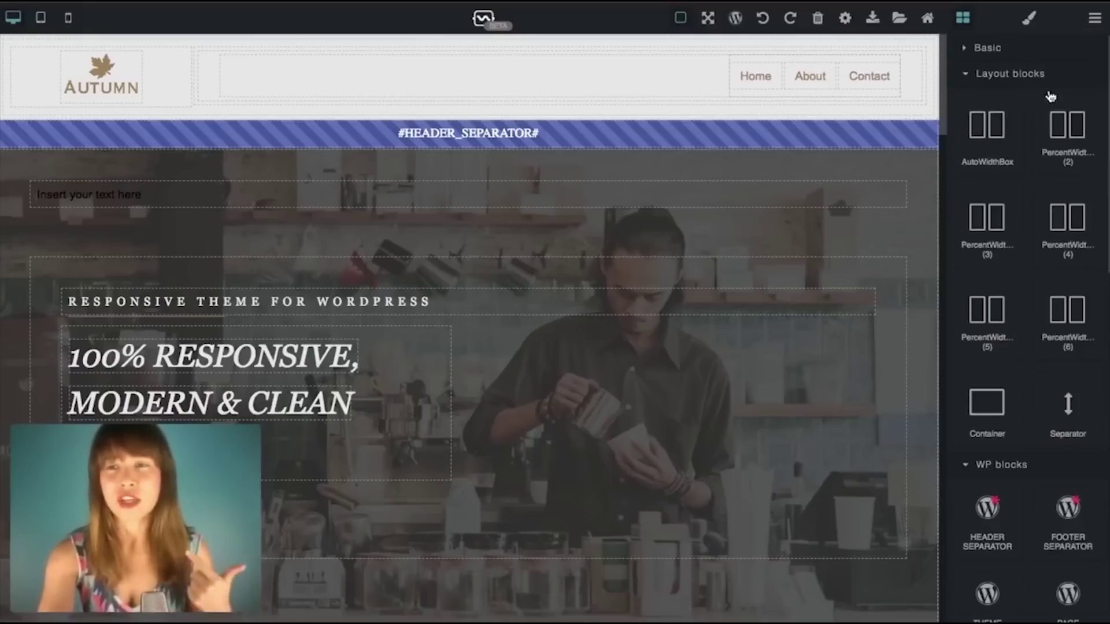
{"action": "left_click", "coordinate": [987, 76]}
{"action": "left_click_drag", "start_coordinate": [995, 152], "coordinate": [614, 126]}
{"action": "scroll", "coordinate": [750, 229], "scroll_direction": "down", "scroll_amount": 10}
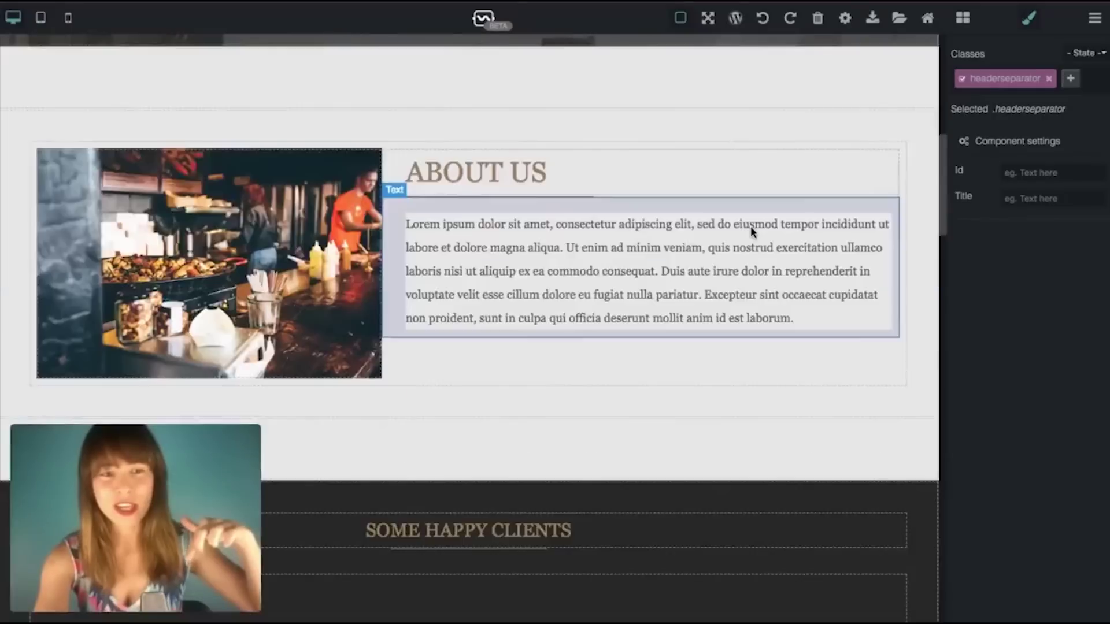
{"action": "scroll", "coordinate": [751, 229], "scroll_direction": "down", "scroll_amount": 15}
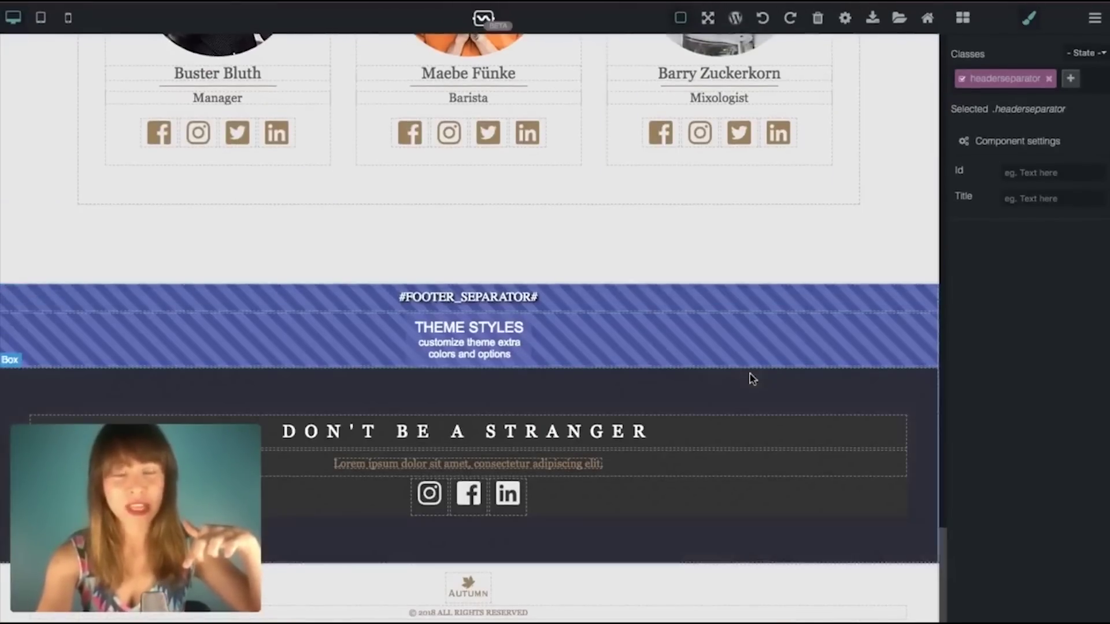
{"action": "scroll", "coordinate": [818, 362], "scroll_direction": "up", "scroll_amount": 20}
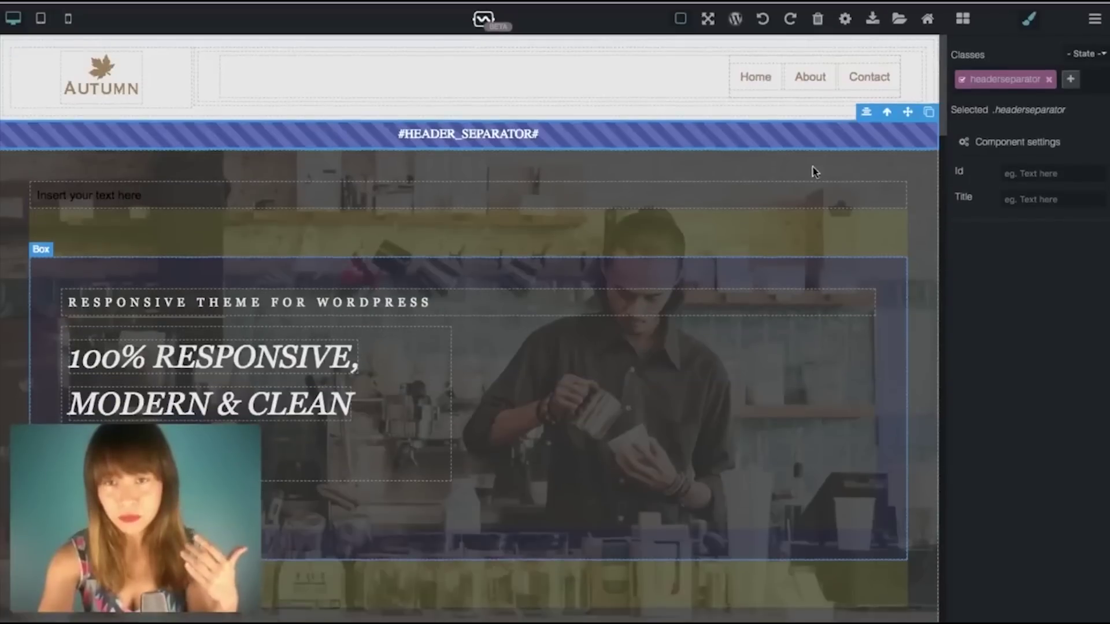
{"action": "left_click", "coordinate": [963, 18]}
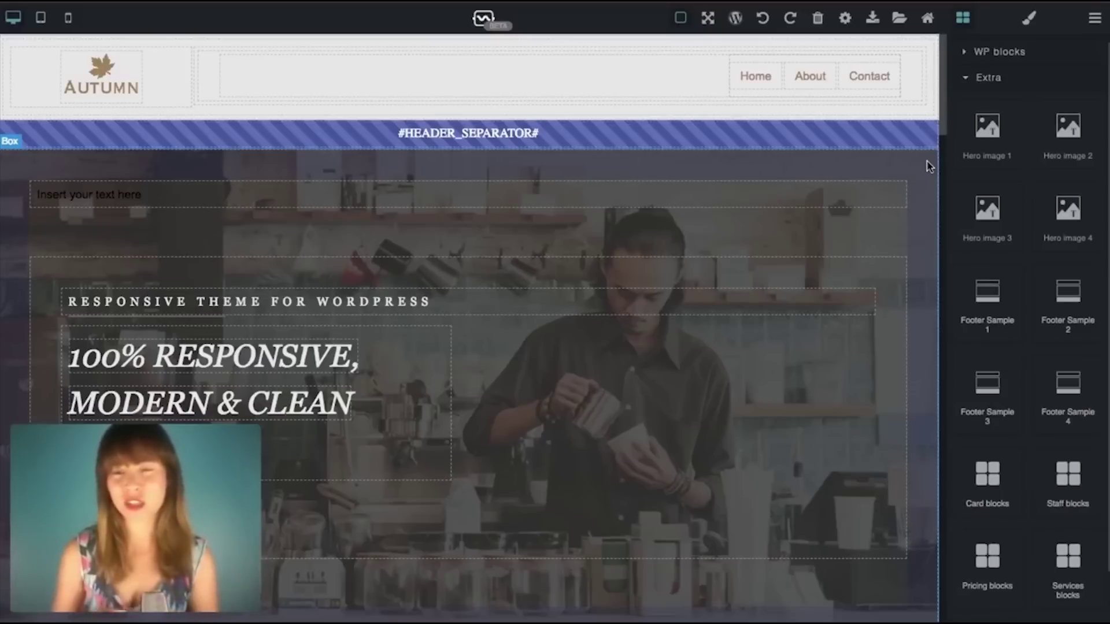
Step: Drag the Hero image 3 block ('Adventure Awaits' with 'Book now') above the About Us section
{"action": "scroll", "coordinate": [915, 220], "scroll_direction": "down", "scroll_amount": 6}
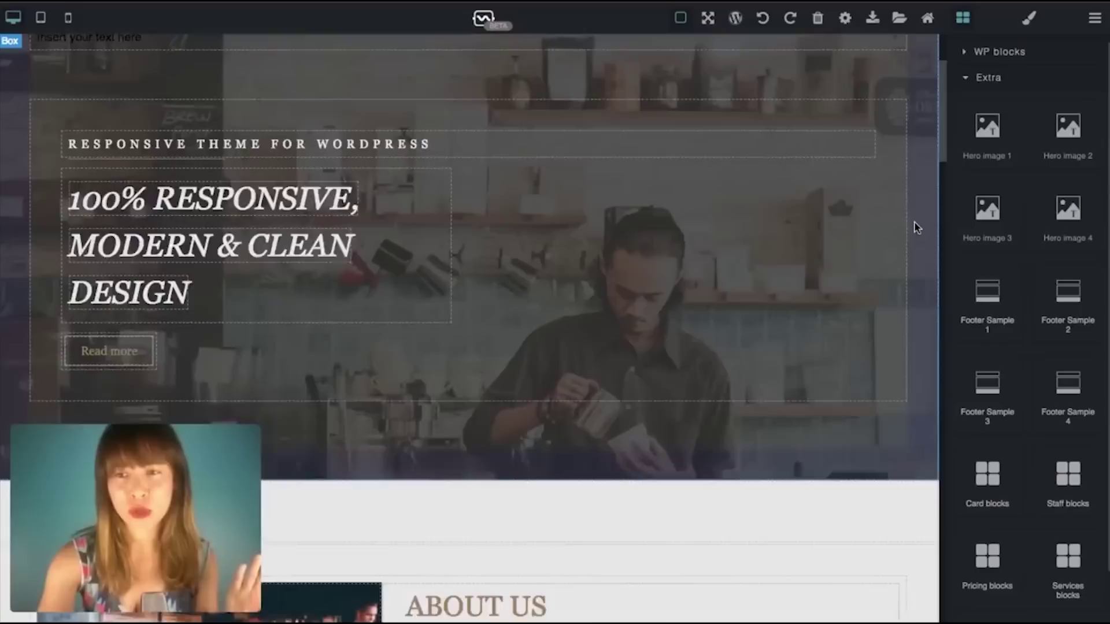
{"action": "scroll", "coordinate": [914, 226], "scroll_direction": "down", "scroll_amount": 3}
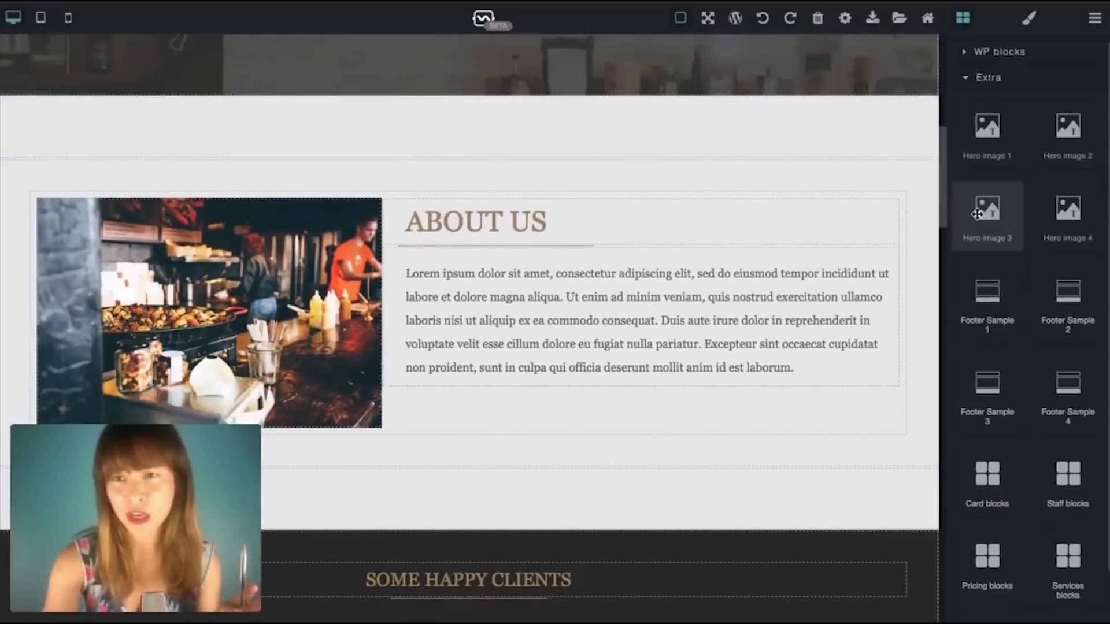
{"action": "left_click_drag", "start_coordinate": [991, 227], "coordinate": [529, 162]}
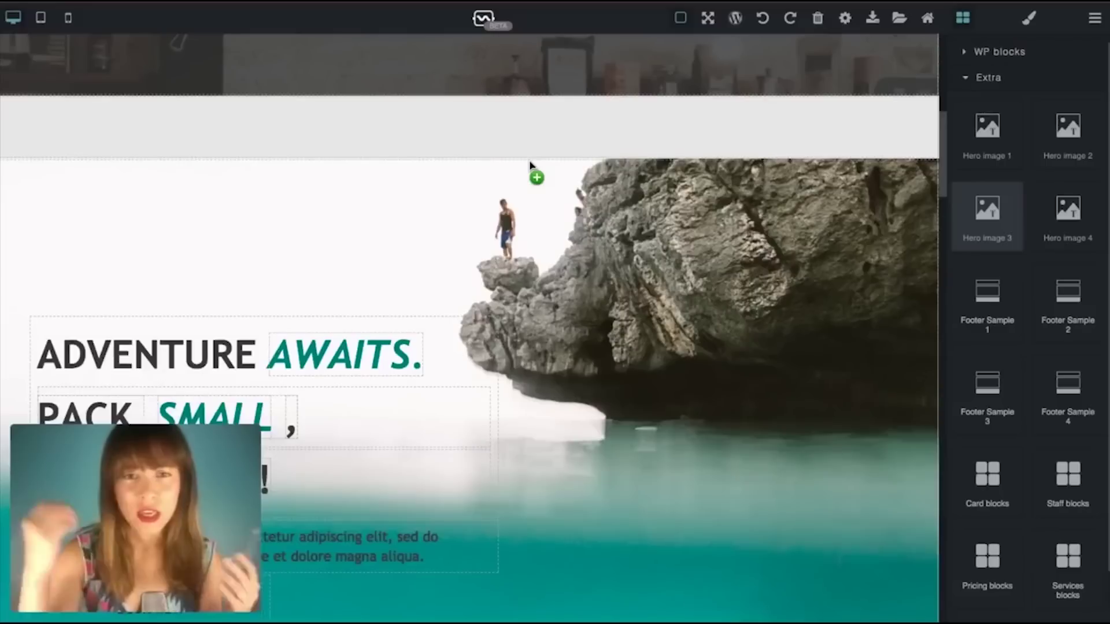
{"action": "scroll", "coordinate": [530, 168], "scroll_direction": "down", "scroll_amount": 4}
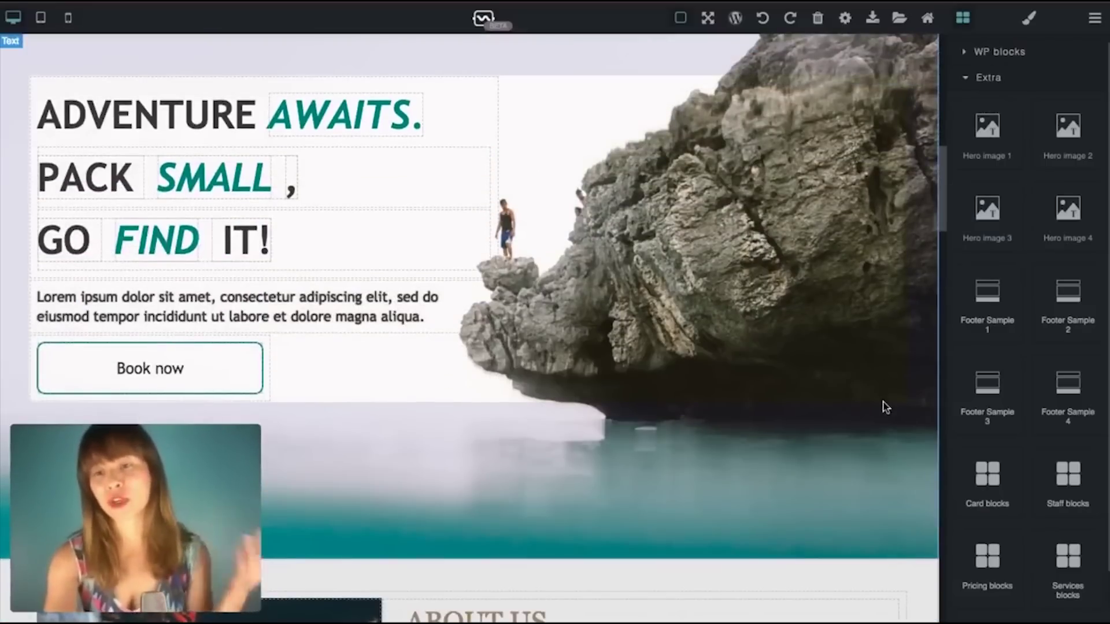
{"action": "scroll", "coordinate": [774, 425], "scroll_direction": "down", "scroll_amount": 2}
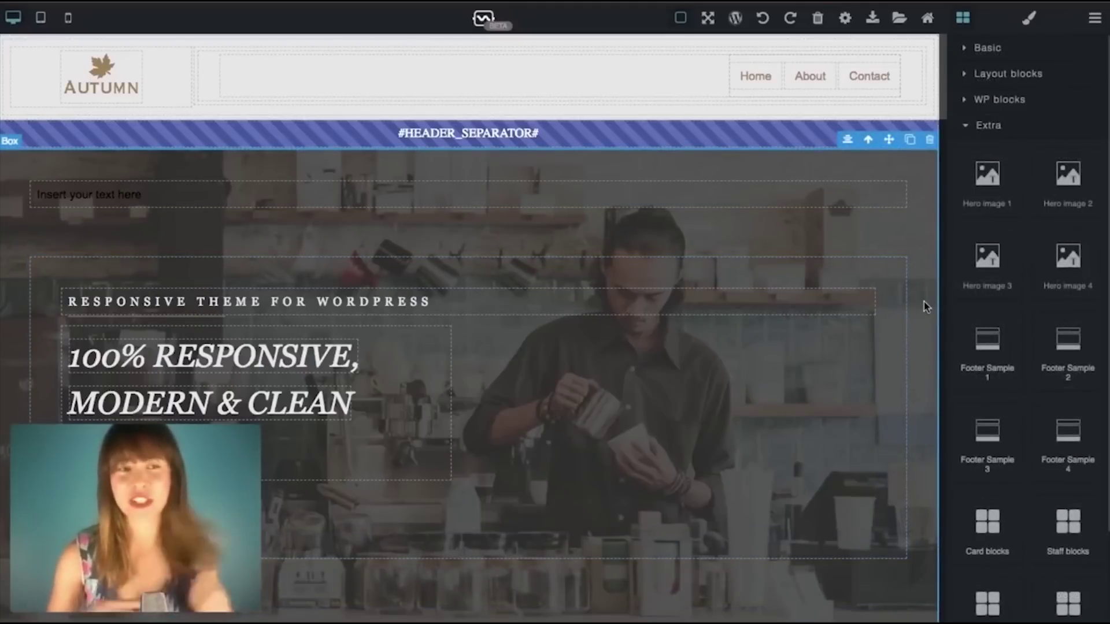
Step: Style the 'Insert your text here' block centre-aligned, colour #a41b1b, font size 40
{"action": "left_click", "coordinate": [1029, 19]}
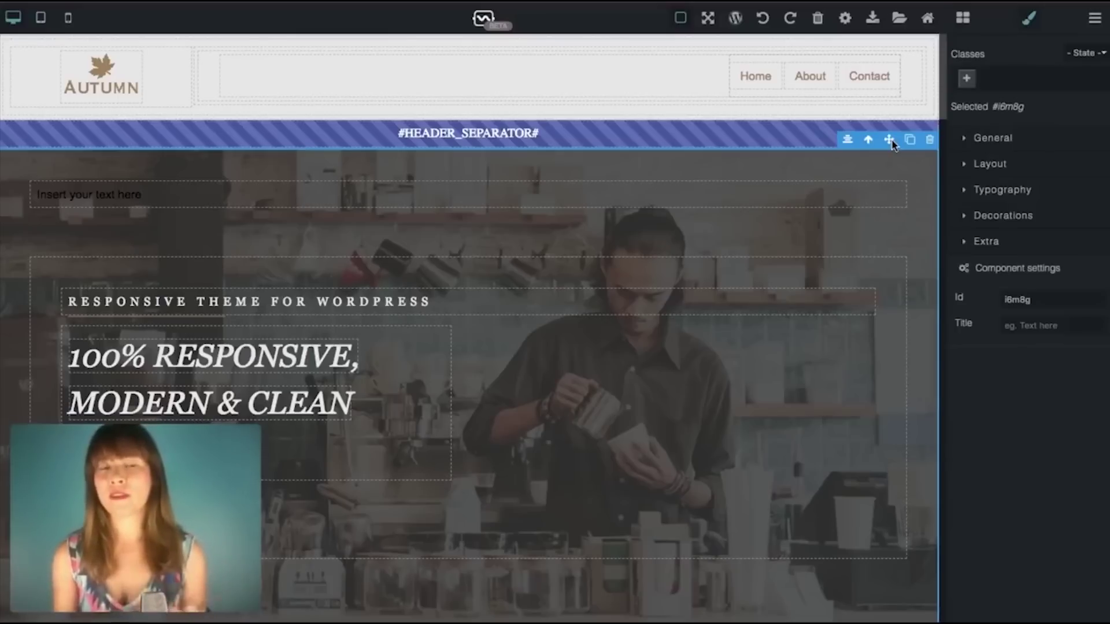
{"action": "left_click", "coordinate": [295, 193]}
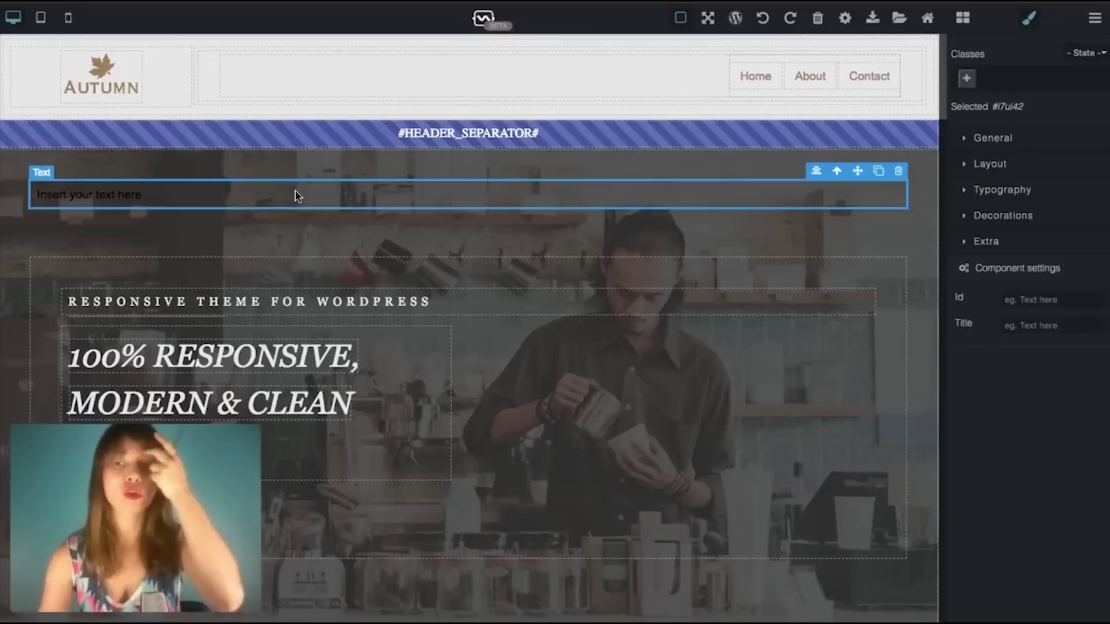
{"action": "left_click", "coordinate": [1020, 196]}
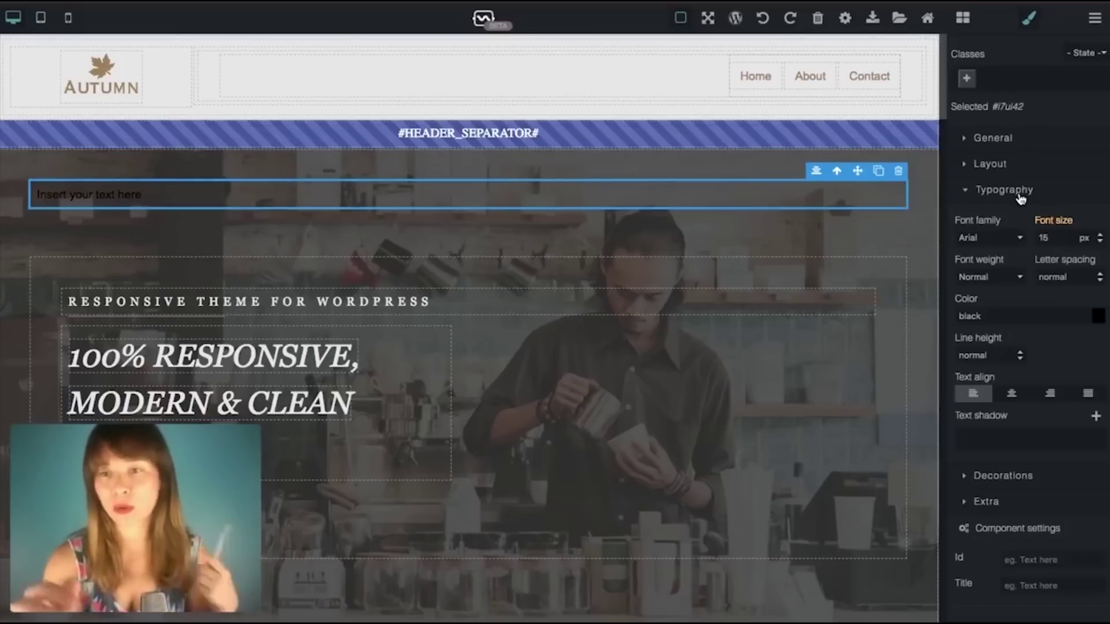
{"action": "left_click", "coordinate": [1011, 395]}
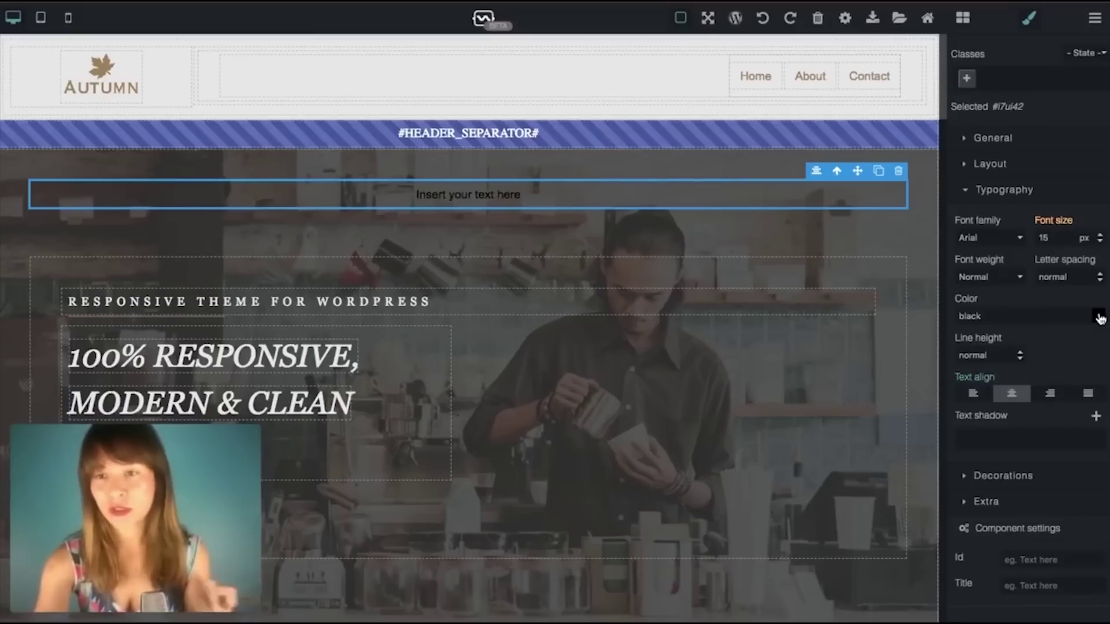
{"action": "left_click", "coordinate": [1098, 315]}
{"action": "left_click", "coordinate": [1055, 403]}
{"action": "left_click", "coordinate": [1060, 384]}
{"action": "left_click", "coordinate": [1066, 393]}
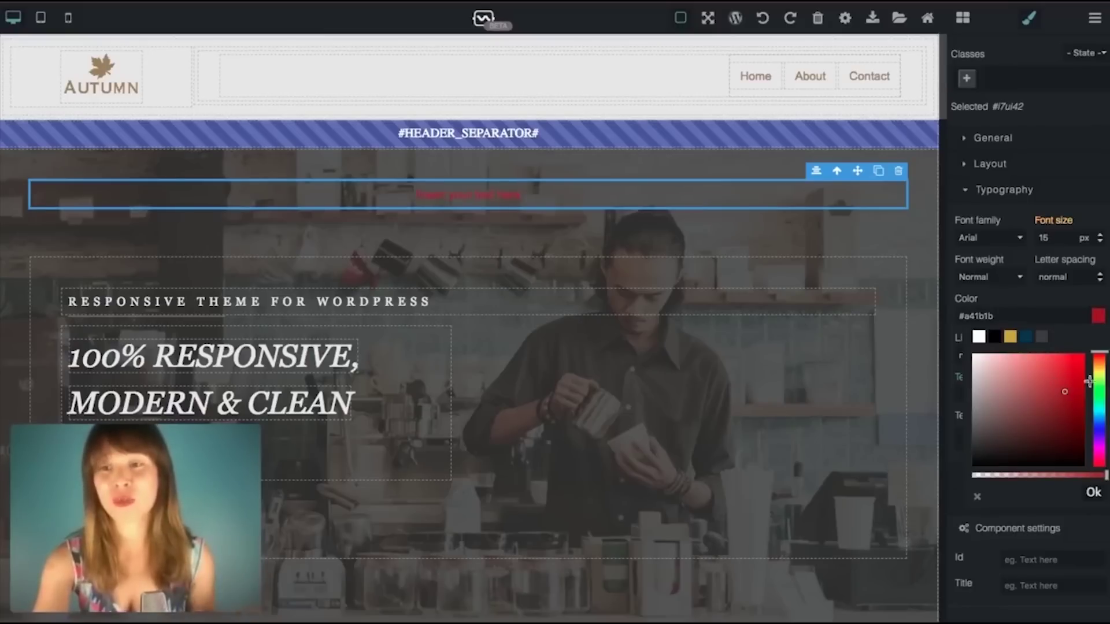
{"action": "left_click", "coordinate": [1093, 492]}
{"action": "left_click_drag", "start_coordinate": [1052, 238], "coordinate": [1007, 240]}
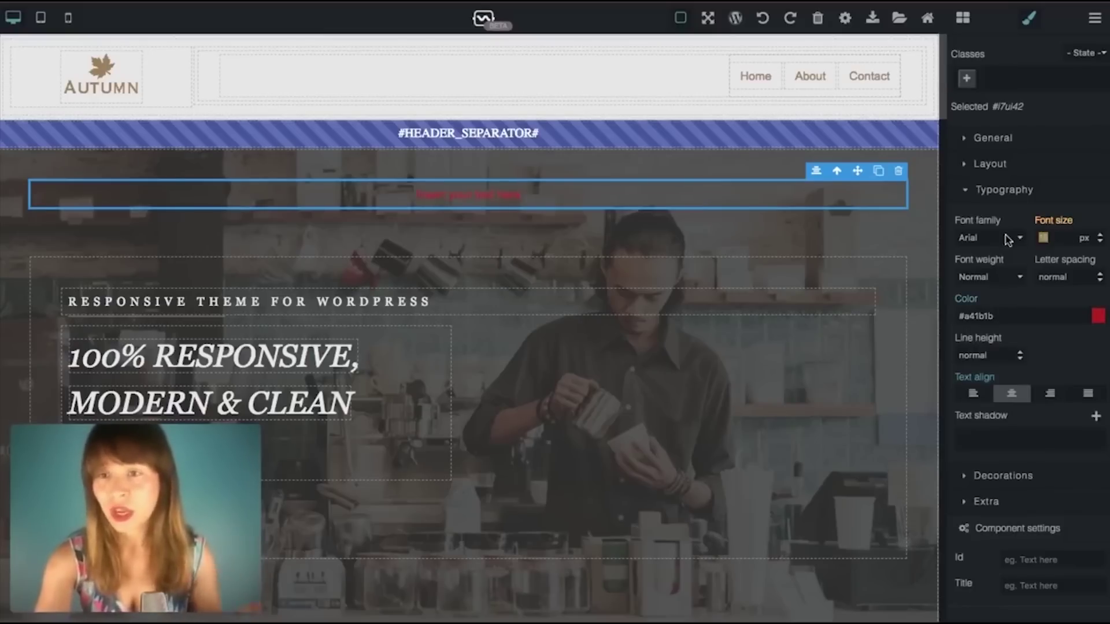
{"action": "type", "text": "40"}
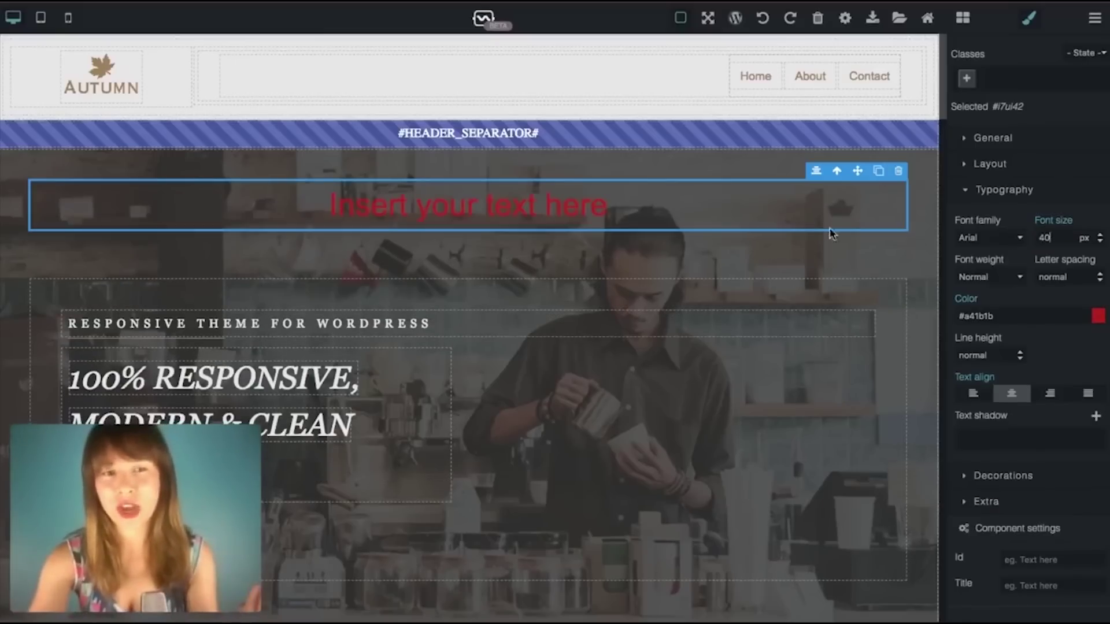
{"action": "left_click", "coordinate": [871, 247]}
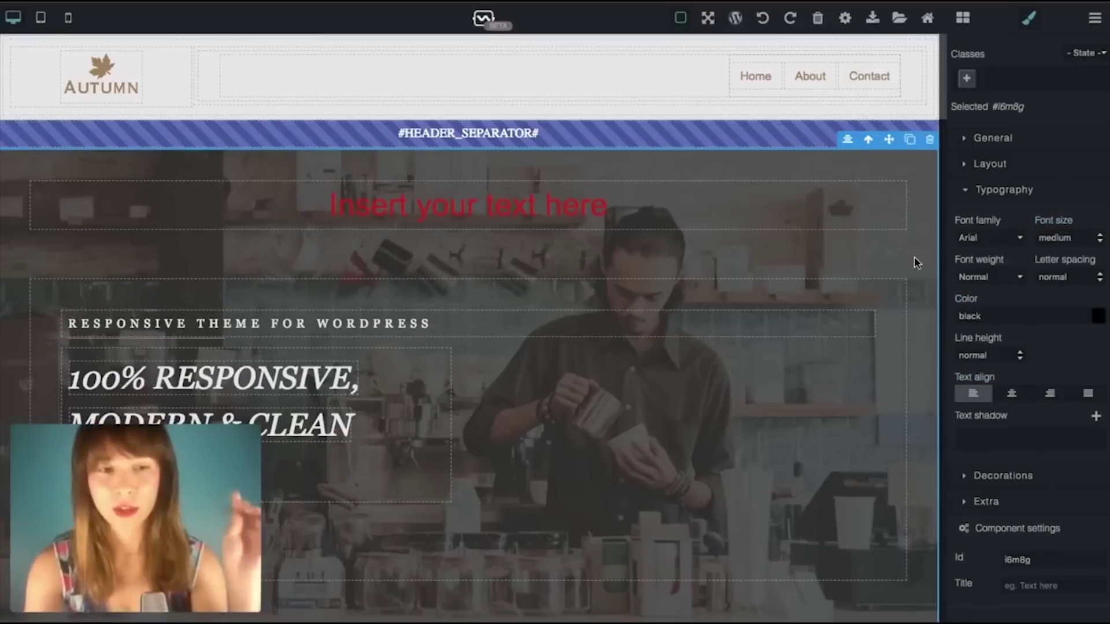
Step: Select the Adventure Awaits hero container and bring up its Layer 1 background image settings
{"action": "scroll", "coordinate": [915, 259], "scroll_direction": "down", "scroll_amount": 5}
{"action": "scroll", "coordinate": [915, 258], "scroll_direction": "down", "scroll_amount": 6}
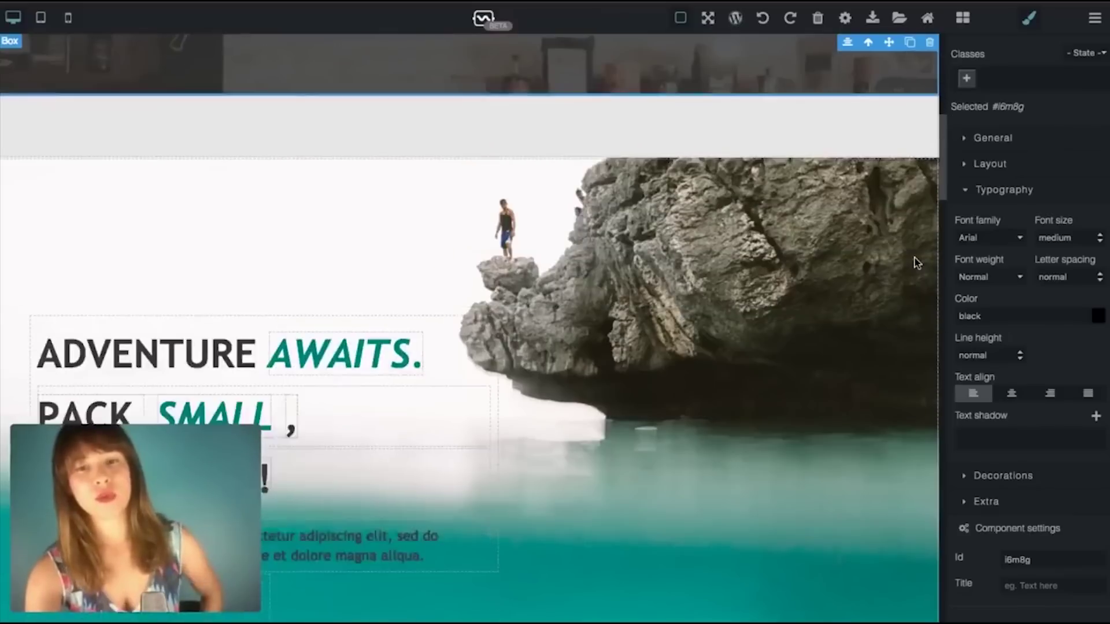
{"action": "scroll", "coordinate": [915, 258], "scroll_direction": "up", "scroll_amount": 1}
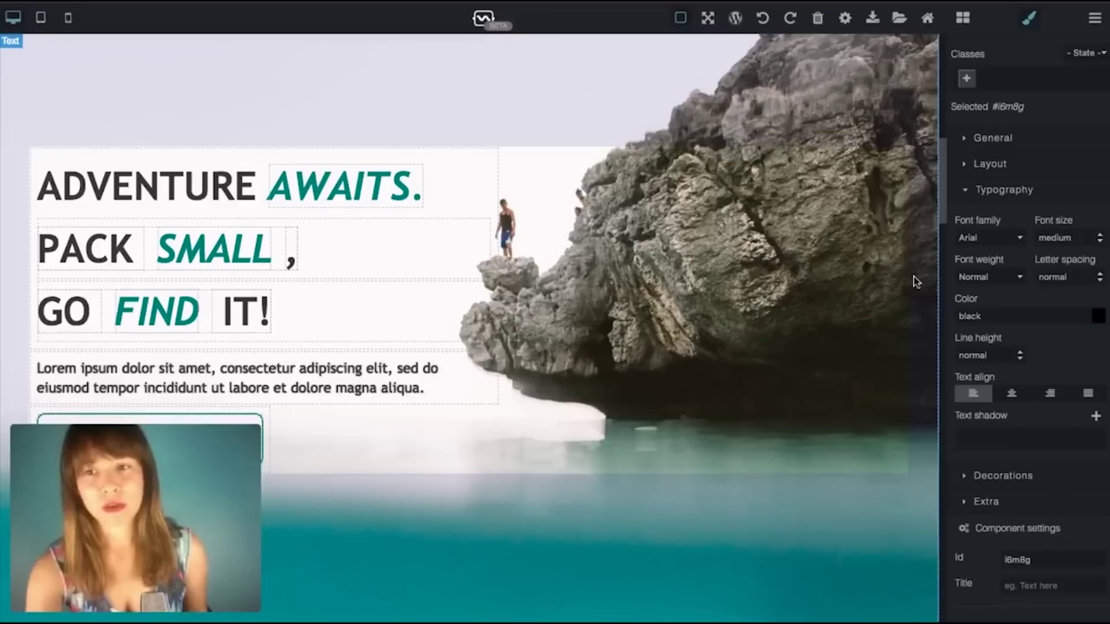
{"action": "left_click", "coordinate": [914, 278]}
{"action": "left_click", "coordinate": [997, 481]}
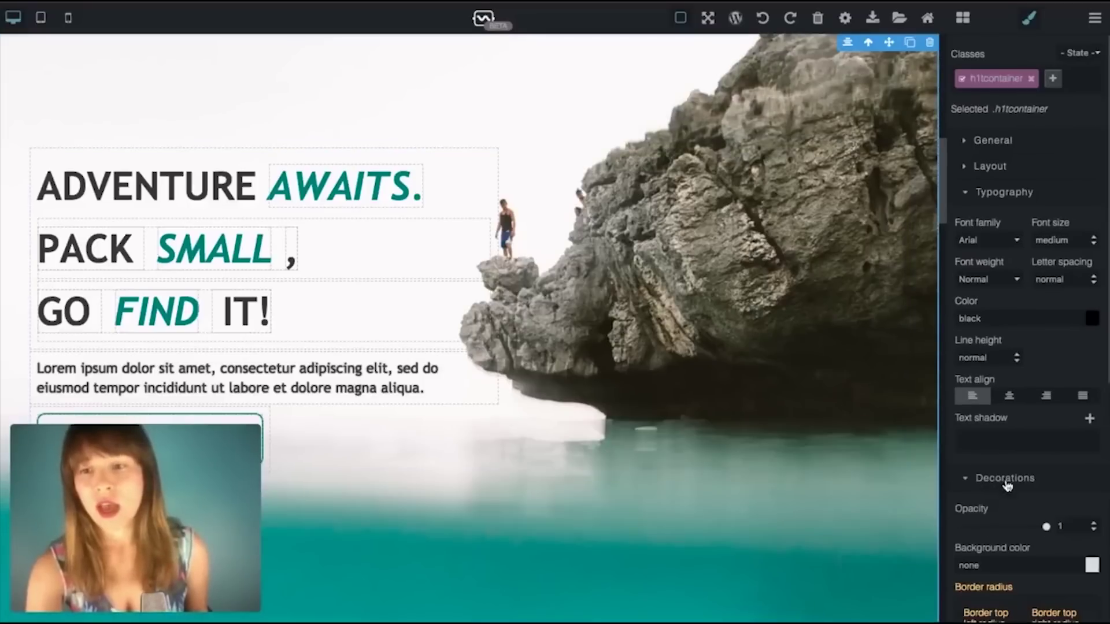
{"action": "scroll", "coordinate": [1043, 476], "scroll_direction": "down", "scroll_amount": 2}
{"action": "scroll", "coordinate": [1045, 477], "scroll_direction": "down", "scroll_amount": 5}
{"action": "left_click", "coordinate": [989, 409]}
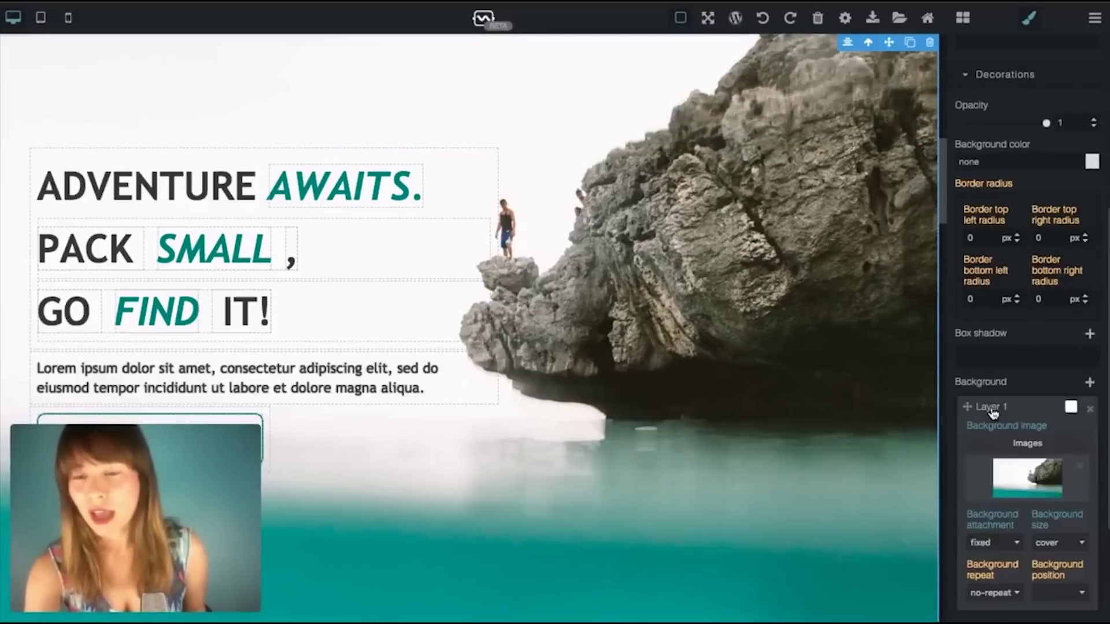
Step: Upload the orange-slices photo from the Desktop and apply it as the hero background
{"action": "left_click", "coordinate": [1029, 445]}
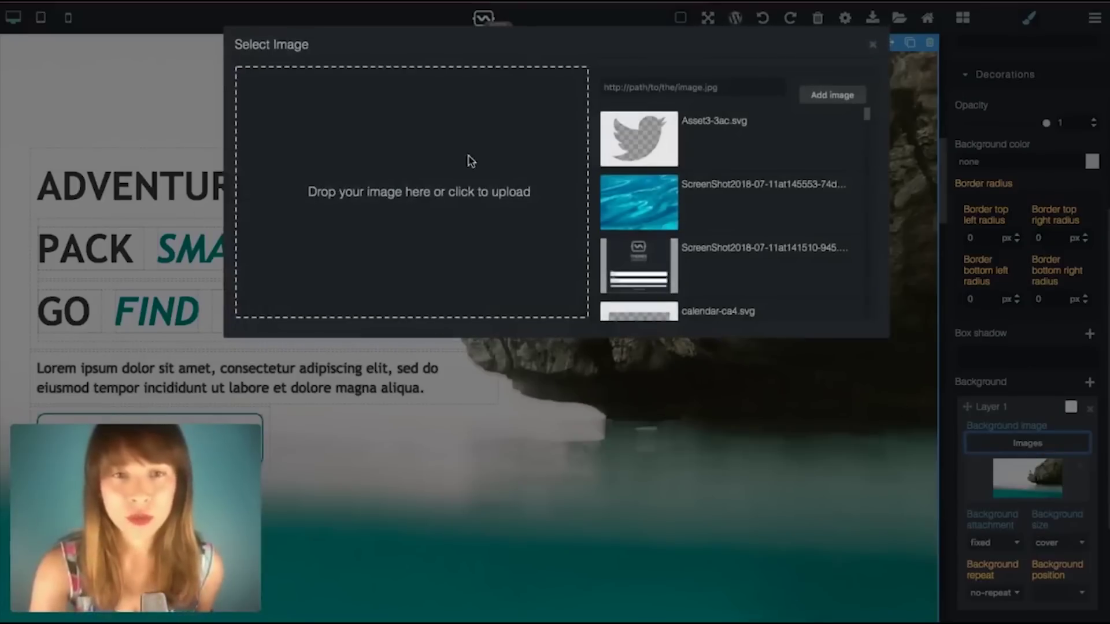
{"action": "left_click", "coordinate": [416, 188]}
{"action": "left_click", "coordinate": [466, 58]}
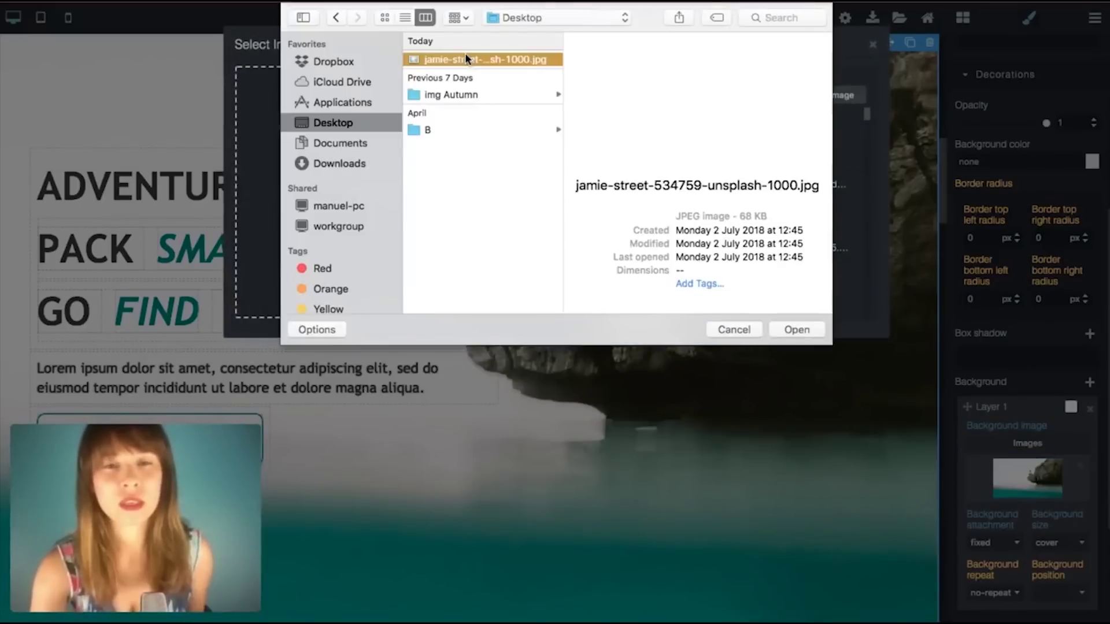
{"action": "double_click", "coordinate": [466, 57]}
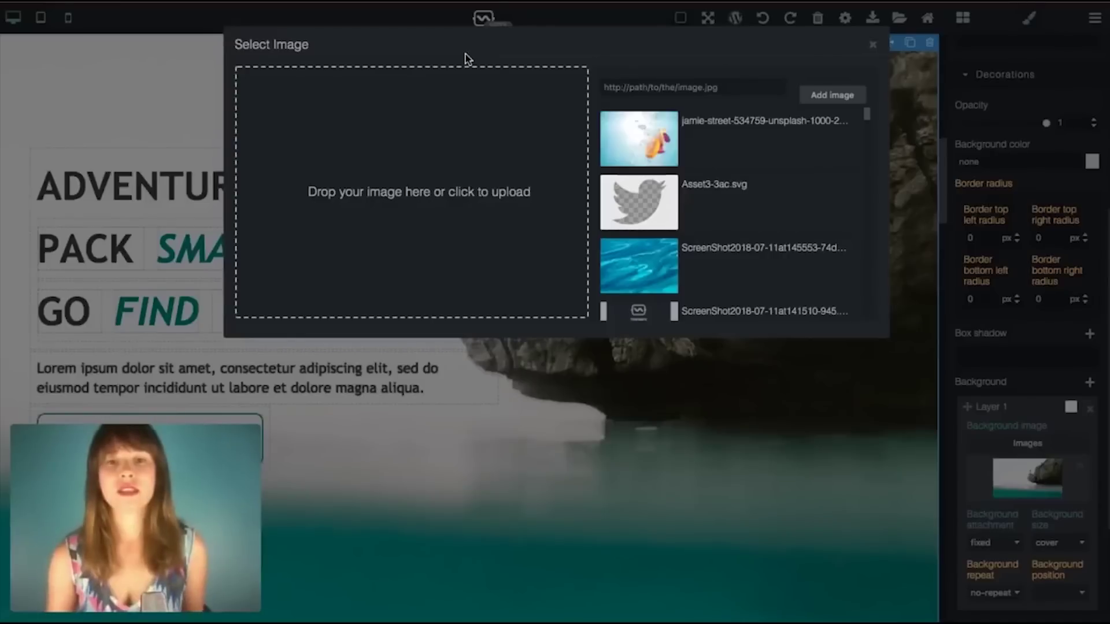
{"action": "left_click", "coordinate": [649, 140]}
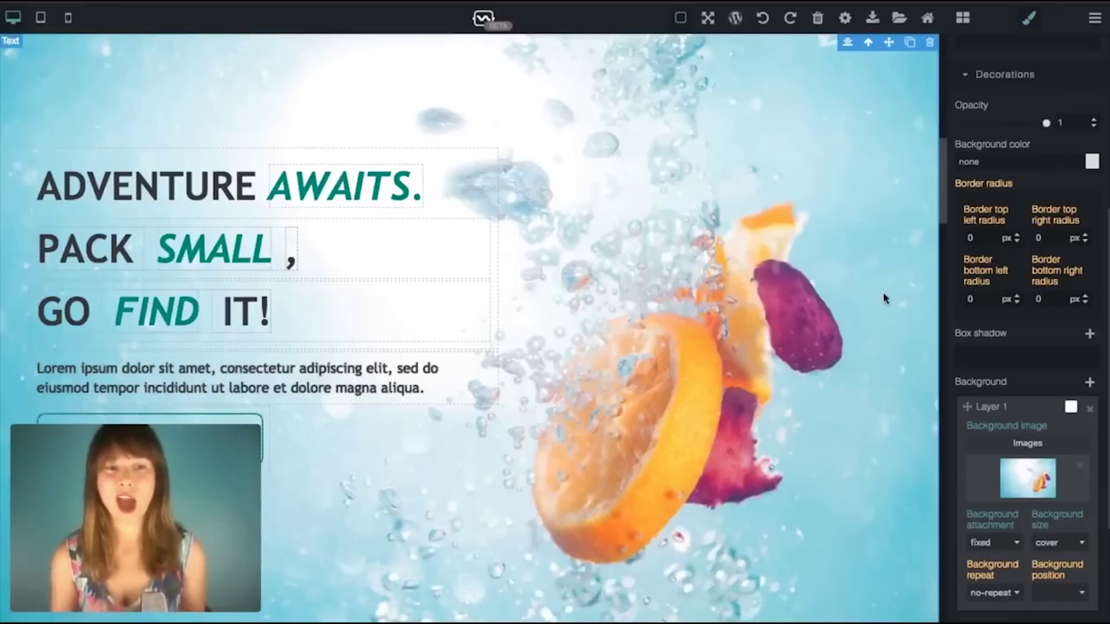
{"action": "scroll", "coordinate": [957, 425], "scroll_direction": "up", "scroll_amount": 7}
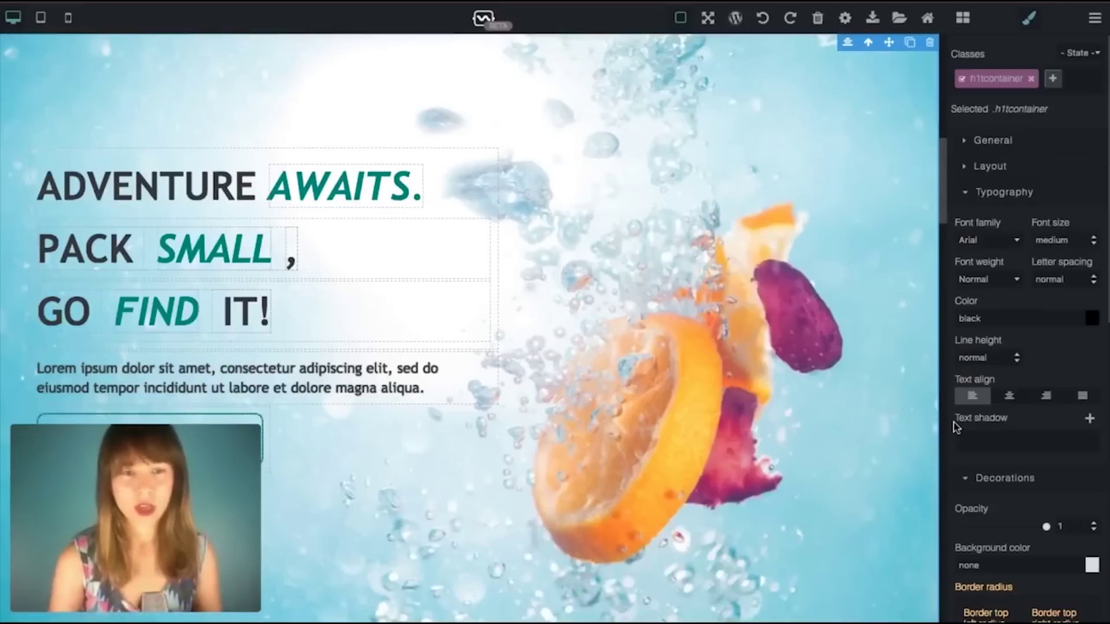
Step: Show the layer tree and preview the page at tablet width
{"action": "left_click", "coordinate": [1096, 18]}
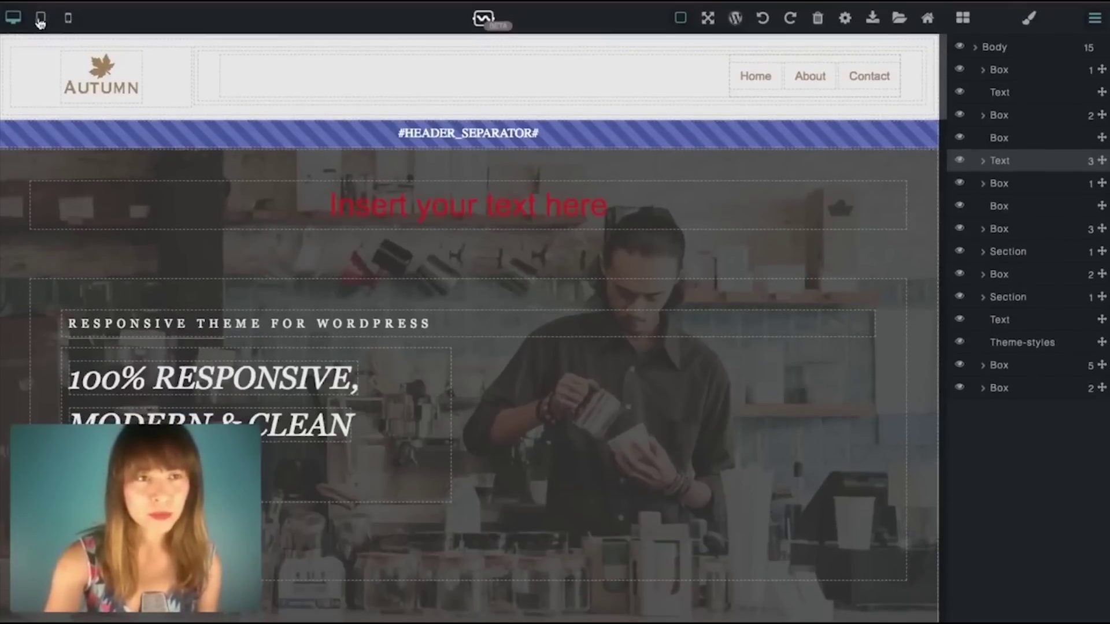
{"action": "left_click", "coordinate": [11, 22]}
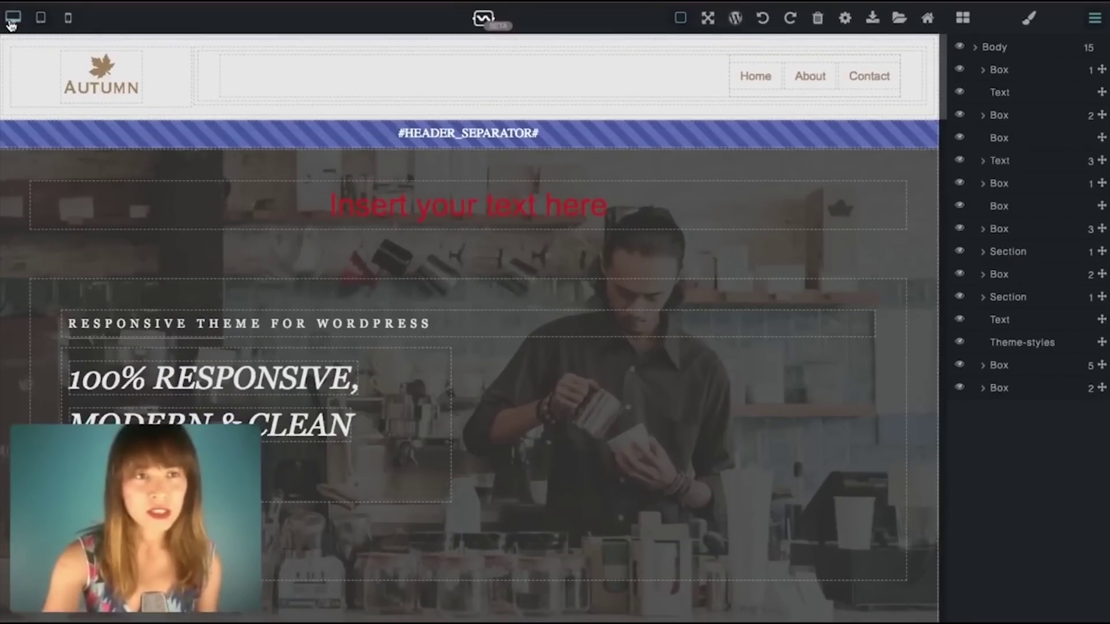
{"action": "left_click", "coordinate": [40, 18]}
{"action": "scroll", "coordinate": [425, 291], "scroll_direction": "down", "scroll_amount": 12}
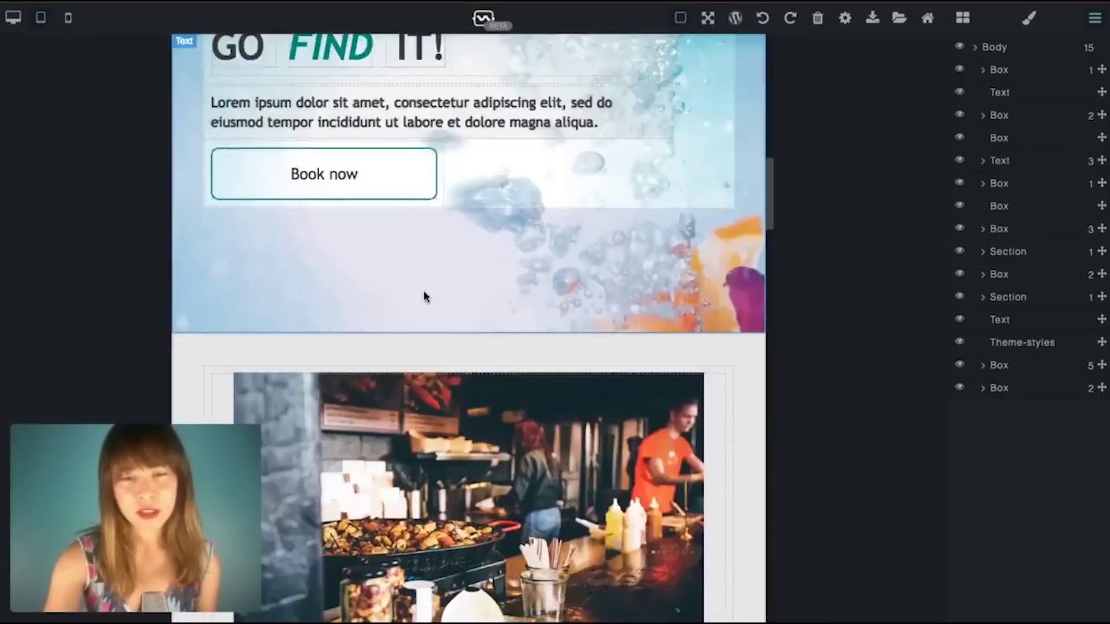
{"action": "scroll", "coordinate": [425, 296], "scroll_direction": "down", "scroll_amount": 20}
{"action": "scroll", "coordinate": [425, 297], "scroll_direction": "up", "scroll_amount": 7}
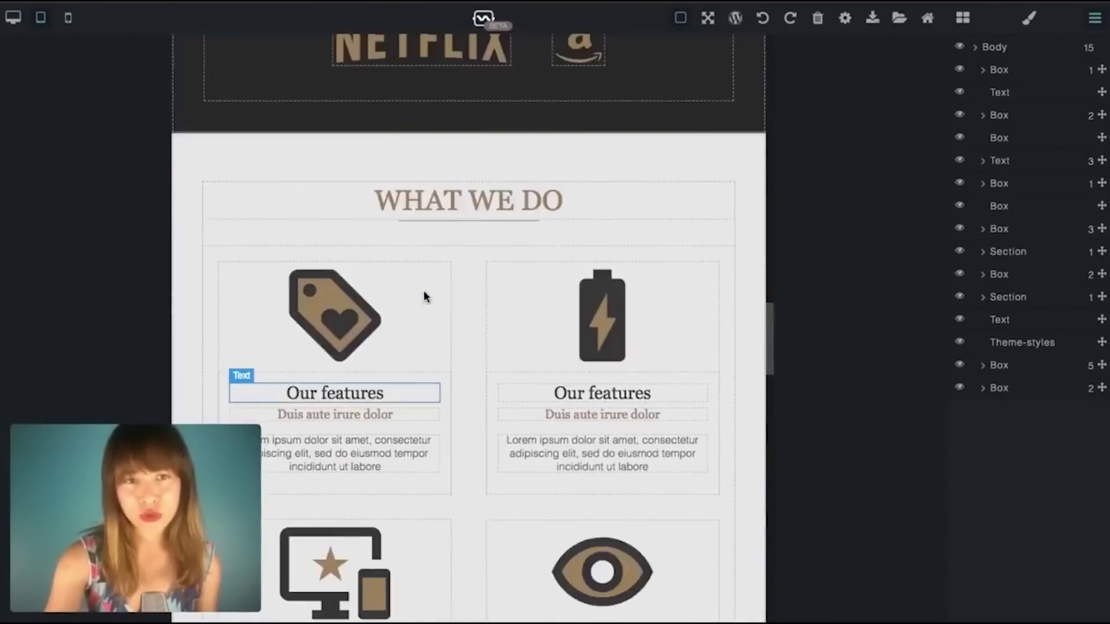
{"action": "scroll", "coordinate": [425, 297], "scroll_direction": "up", "scroll_amount": 10}
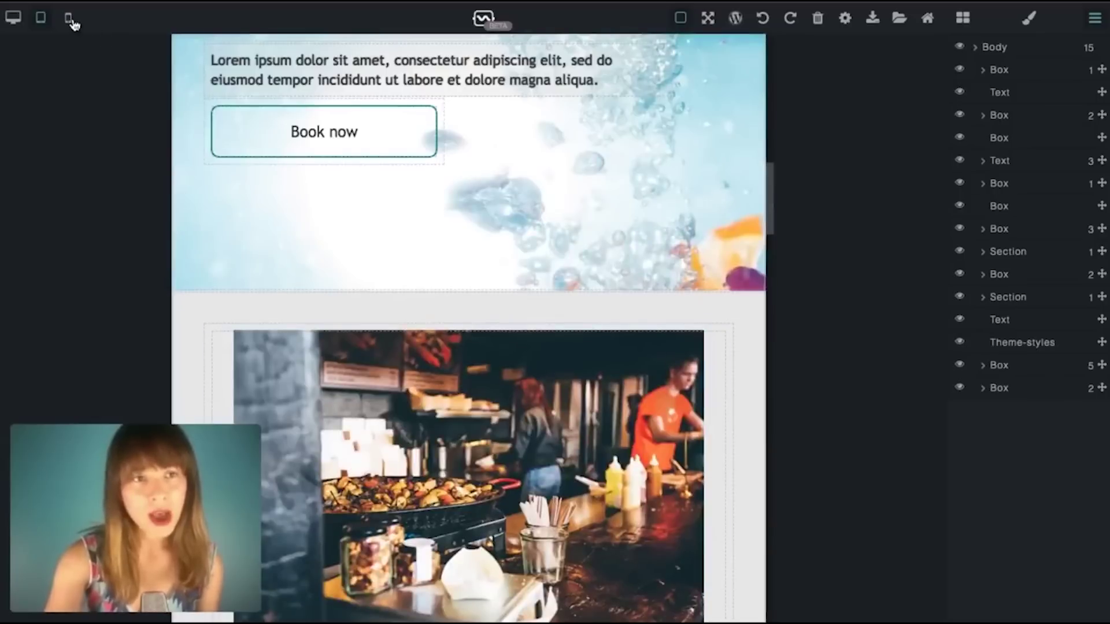
Step: Preview the page at mobile width, then return to the desktop view
{"action": "left_click", "coordinate": [68, 18]}
{"action": "scroll", "coordinate": [532, 281], "scroll_direction": "up", "scroll_amount": 10}
{"action": "scroll", "coordinate": [532, 282], "scroll_direction": "up", "scroll_amount": 2}
{"action": "scroll", "coordinate": [531, 281], "scroll_direction": "down", "scroll_amount": 12}
{"action": "scroll", "coordinate": [531, 282], "scroll_direction": "down", "scroll_amount": 15}
{"action": "scroll", "coordinate": [532, 282], "scroll_direction": "down", "scroll_amount": 8}
{"action": "scroll", "coordinate": [531, 282], "scroll_direction": "up", "scroll_amount": 10}
{"action": "scroll", "coordinate": [532, 282], "scroll_direction": "up", "scroll_amount": 20}
{"action": "left_click", "coordinate": [12, 17]}
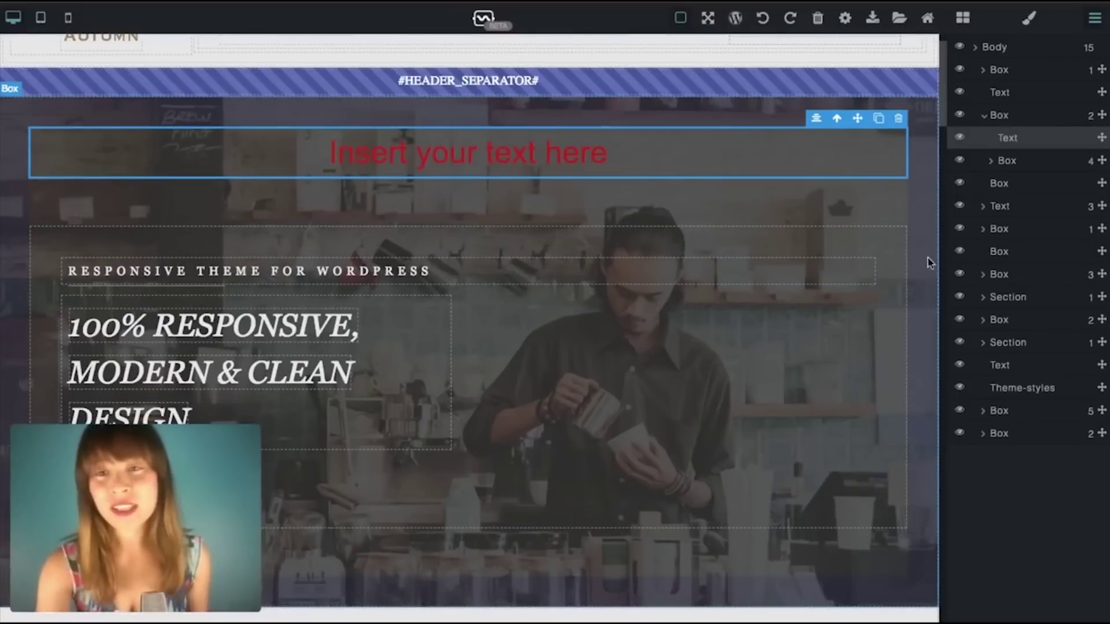
Step: Toggle the Show Borders outlines off and scroll through the page to review it
{"action": "scroll", "coordinate": [674, 107], "scroll_direction": "up", "scroll_amount": 2}
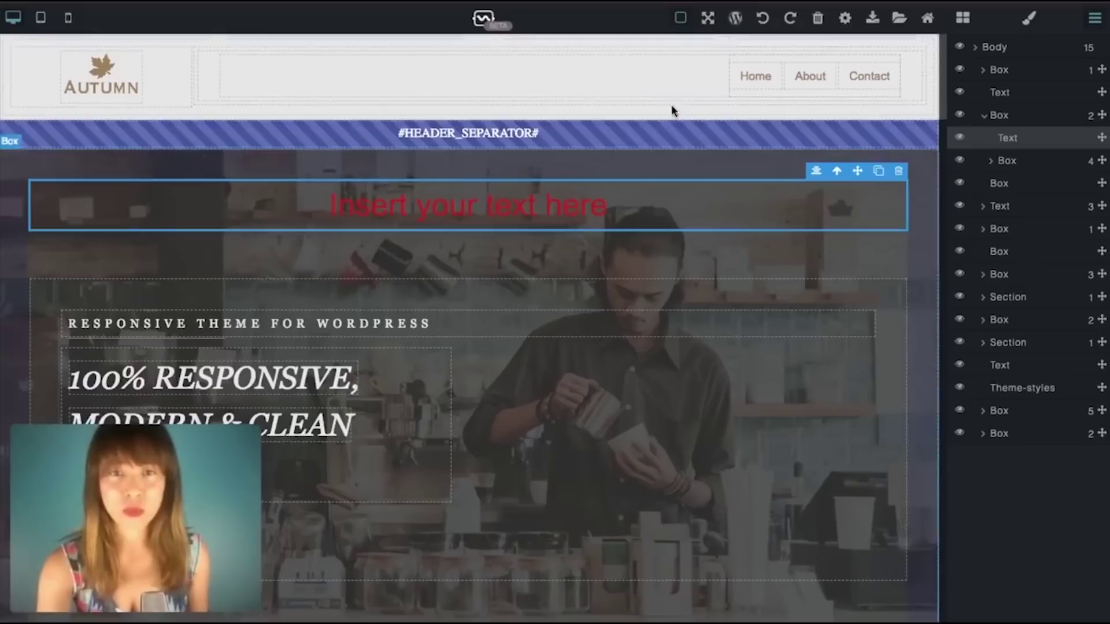
{"action": "left_click", "coordinate": [681, 21]}
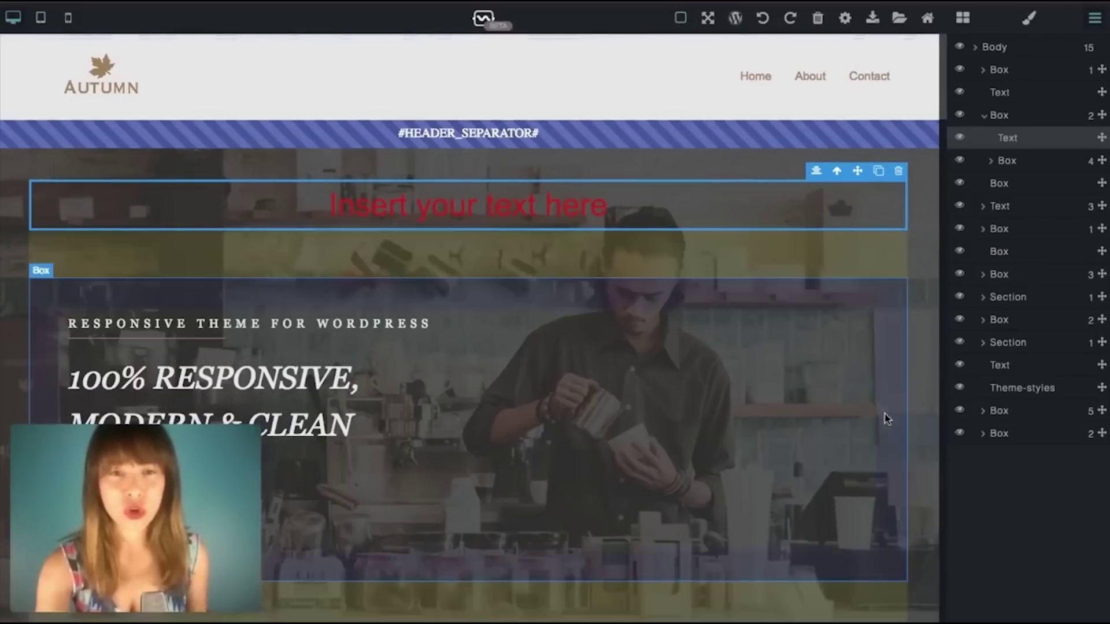
{"action": "left_click", "coordinate": [681, 21]}
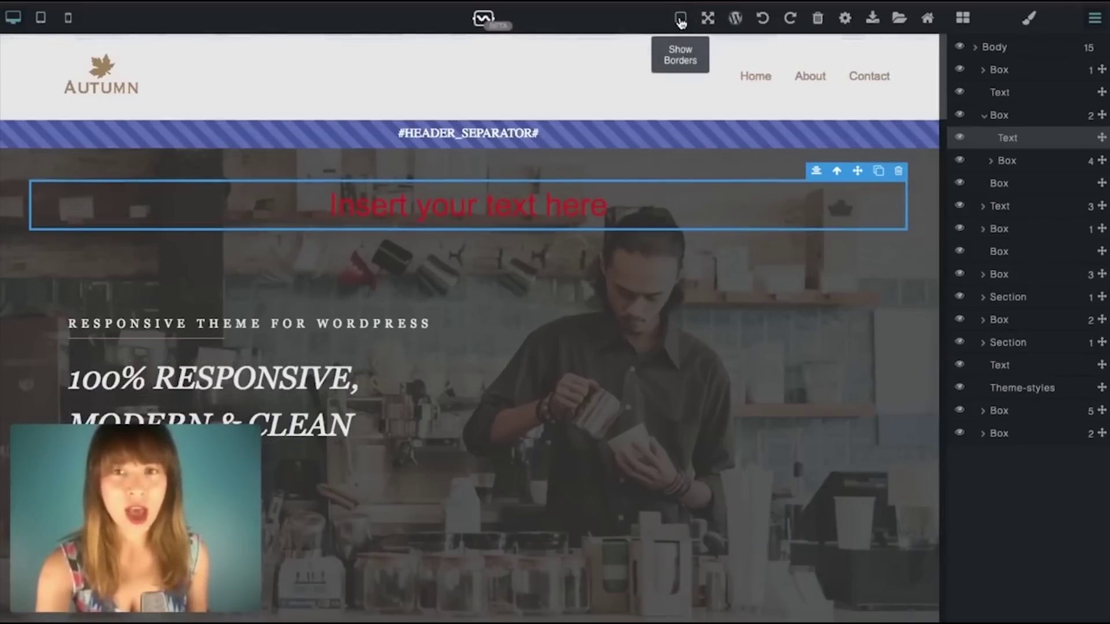
{"action": "scroll", "coordinate": [755, 348], "scroll_direction": "down", "scroll_amount": 10}
{"action": "scroll", "coordinate": [755, 348], "scroll_direction": "down", "scroll_amount": 5}
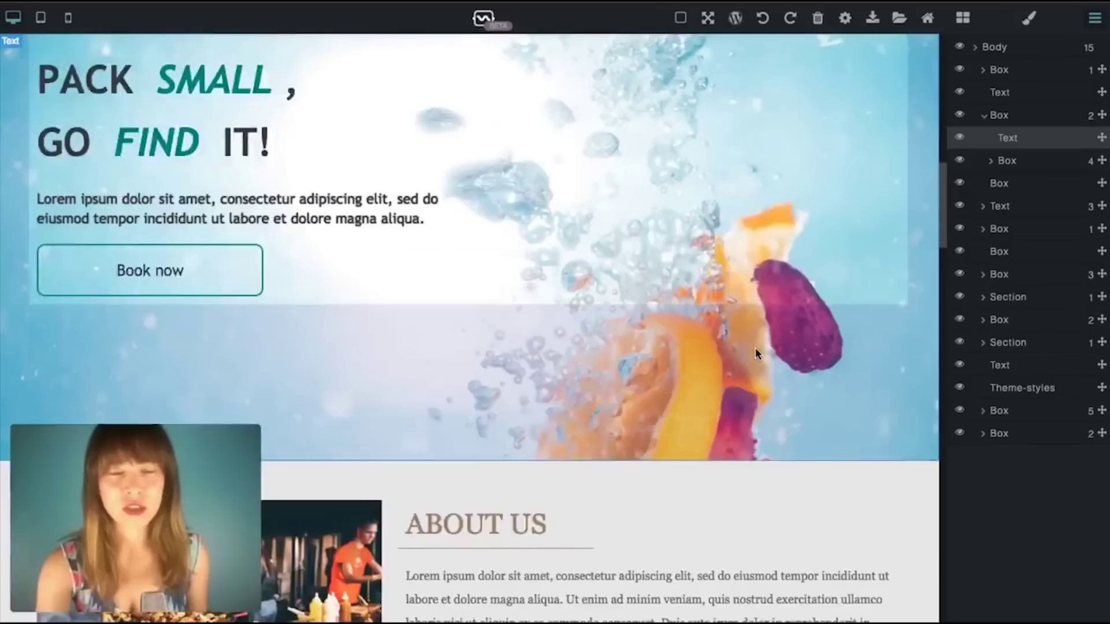
{"action": "scroll", "coordinate": [755, 348], "scroll_direction": "down", "scroll_amount": 3}
{"action": "scroll", "coordinate": [756, 348], "scroll_direction": "down", "scroll_amount": 3}
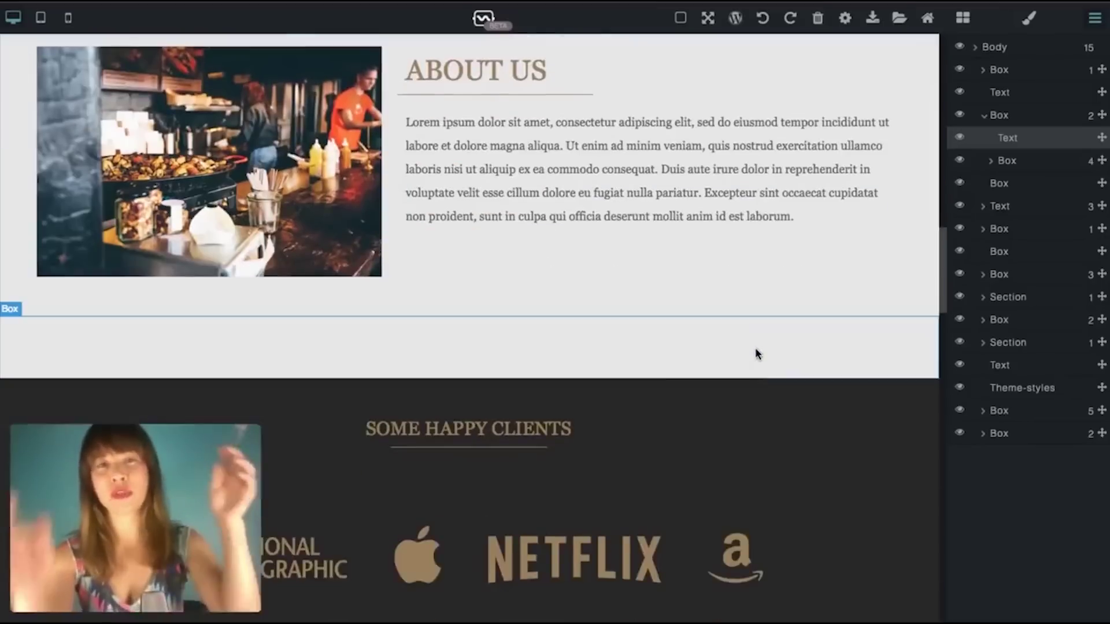
{"action": "scroll", "coordinate": [755, 348], "scroll_direction": "down", "scroll_amount": 6}
{"action": "scroll", "coordinate": [757, 354], "scroll_direction": "up", "scroll_amount": 20}
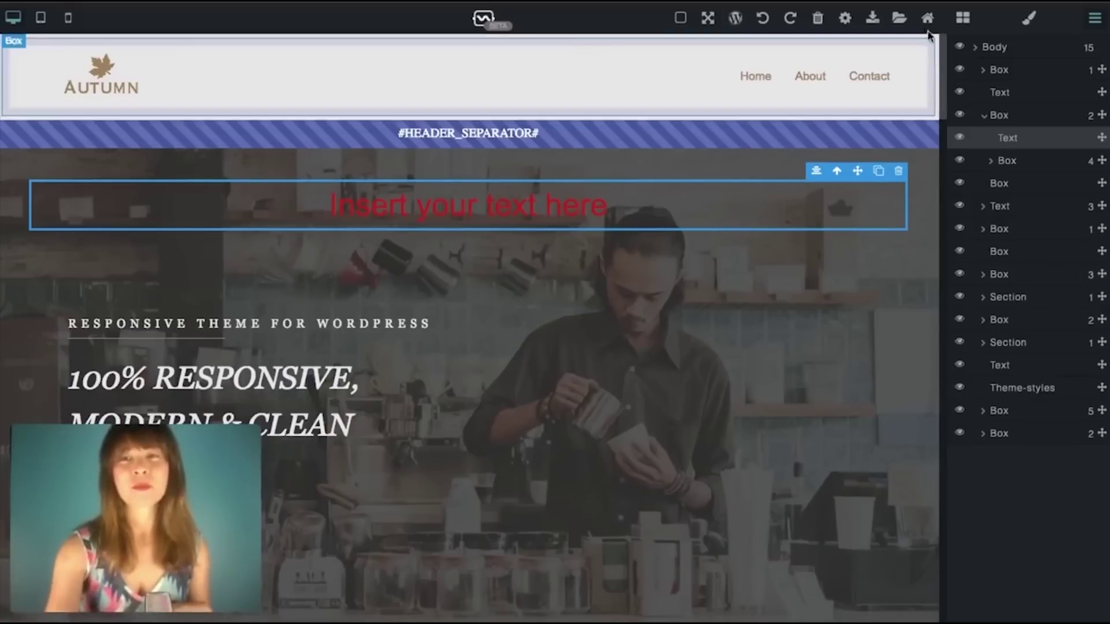
Step: Open the Theme settings options and select the theme name and author field text
{"action": "left_click", "coordinate": [845, 21]}
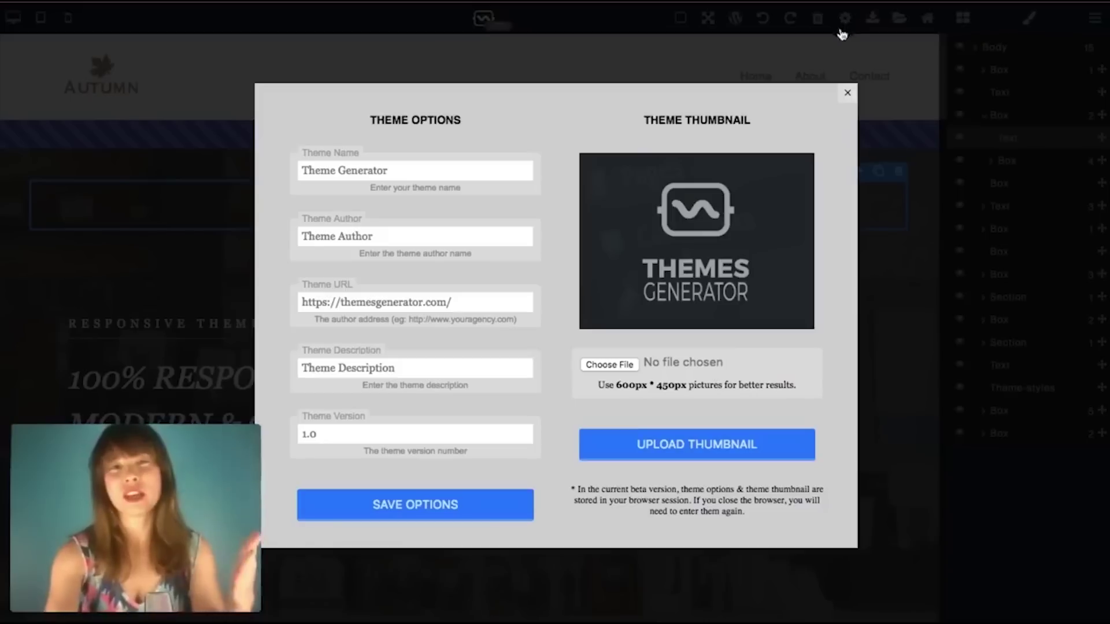
{"action": "left_click_drag", "start_coordinate": [300, 170], "coordinate": [363, 170]}
{"action": "left_click_drag", "start_coordinate": [399, 235], "coordinate": [285, 237]}
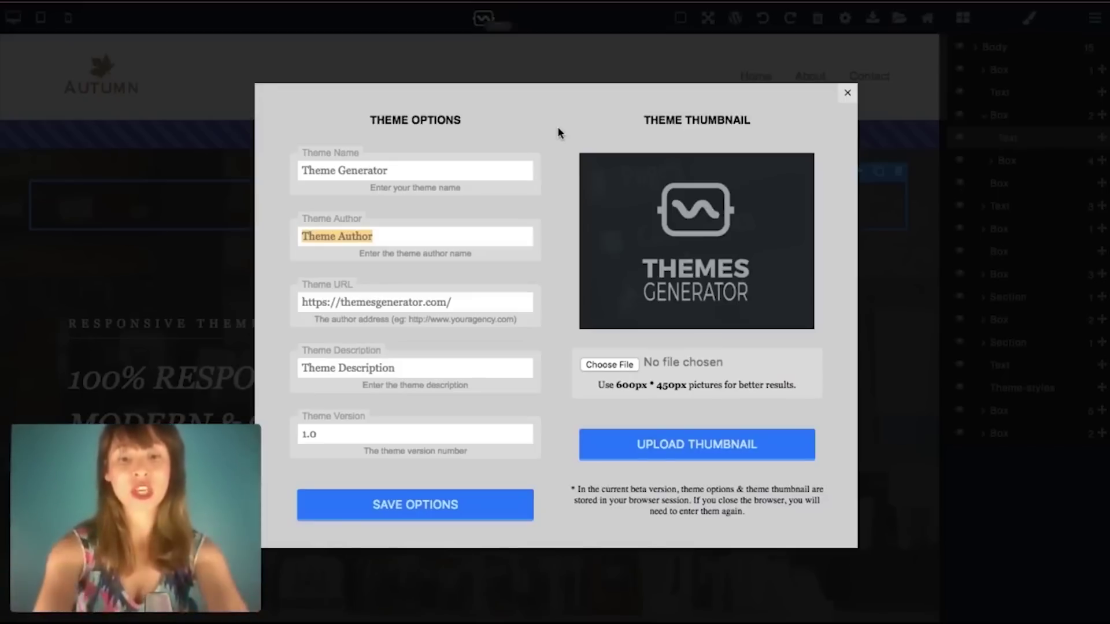
Step: Enter the author's name and set the description to 'Autumn Theme. One page with five different sections.'
{"action": "type", "text": "Bea"}
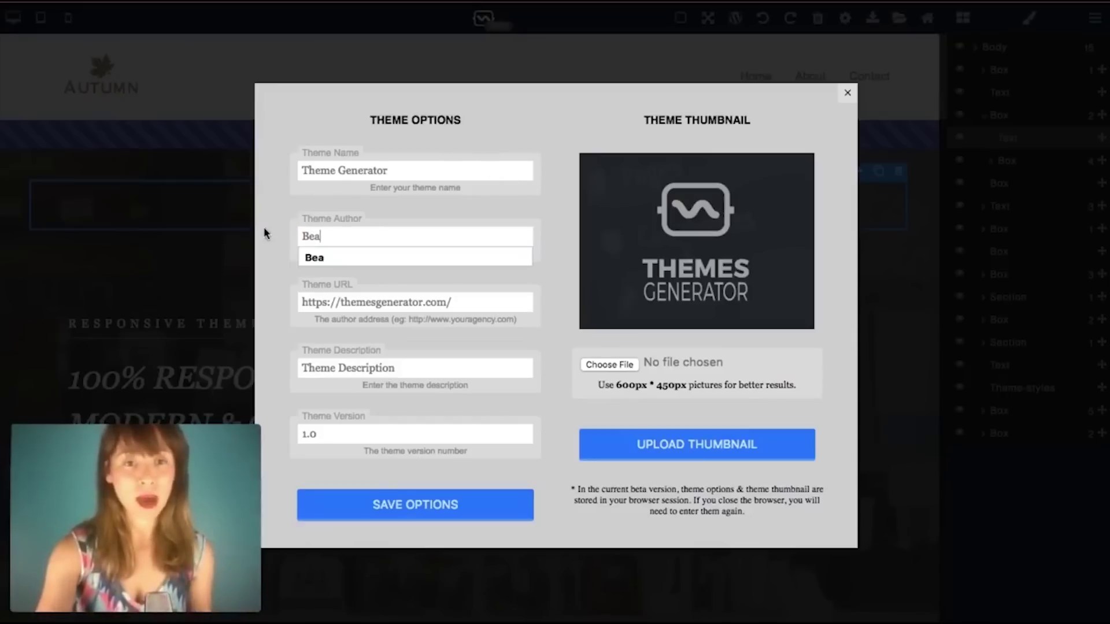
{"action": "left_click", "coordinate": [265, 230]}
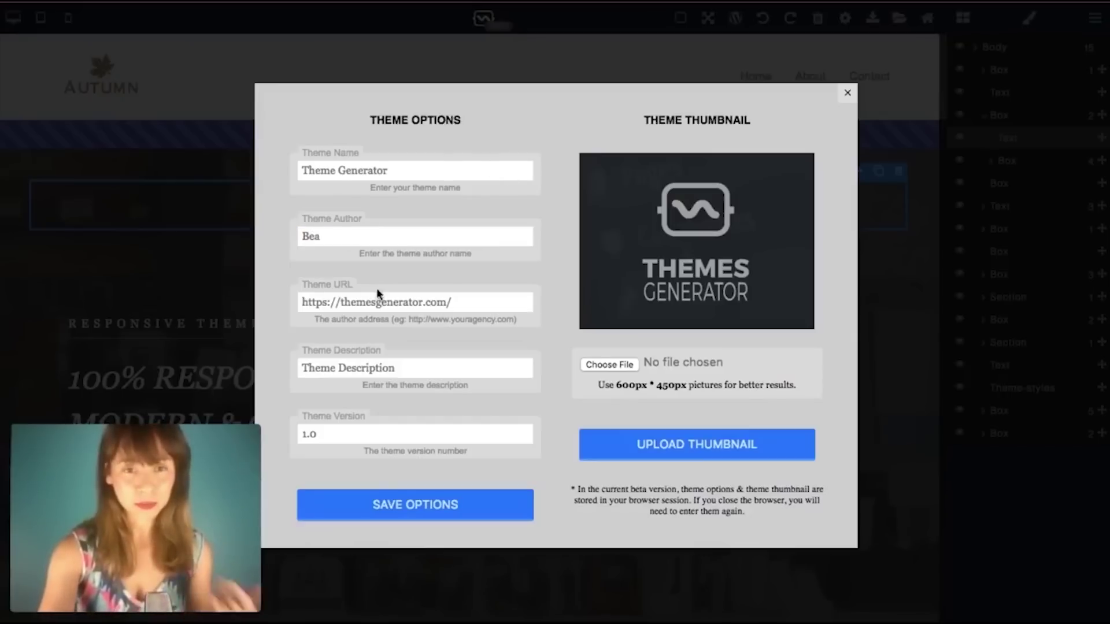
{"action": "left_click", "coordinate": [453, 301]}
{"action": "left_click", "coordinate": [385, 366]}
{"action": "double_click", "coordinate": [399, 368]}
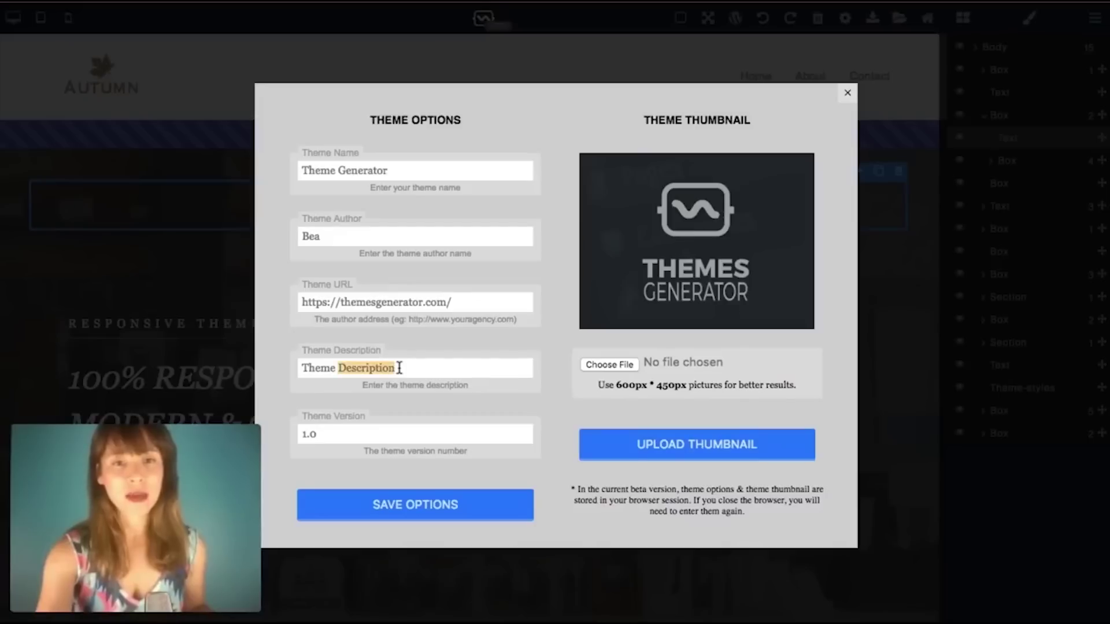
{"action": "key", "text": "BackSpace"}
{"action": "key", "text": "BackSpace"}
{"action": "key", "text": "BackSpace"}
{"action": "key", "text": "BackSpace"}
{"action": "key", "text": "BackSpace"}
{"action": "key", "text": "BackSpace"}
{"action": "key", "text": "BackSpace"}
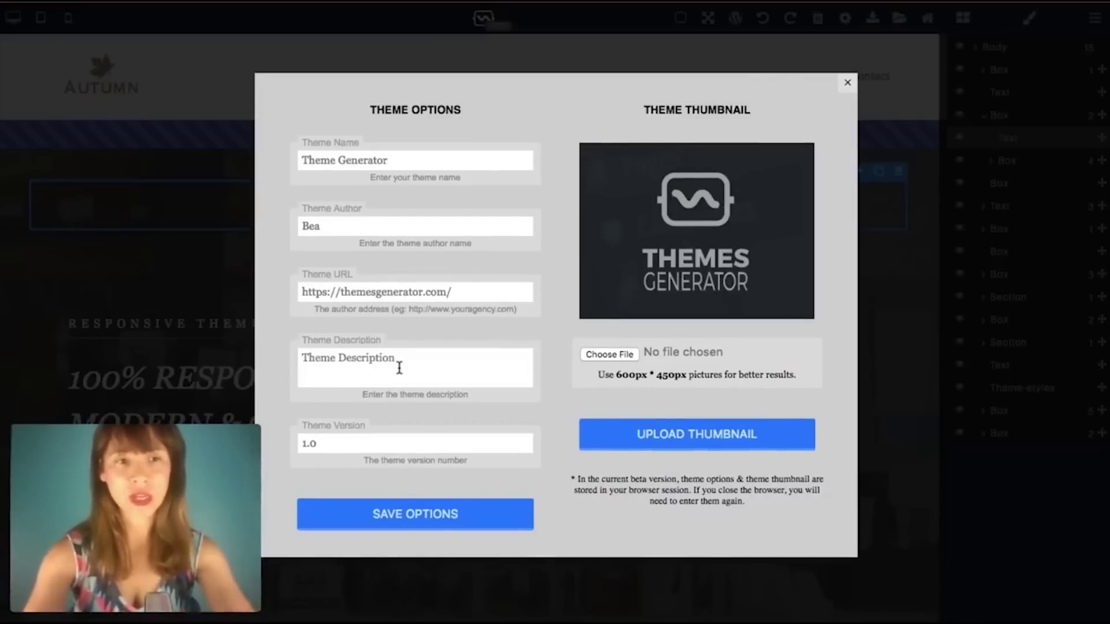
{"action": "type", "text": "Autum"}
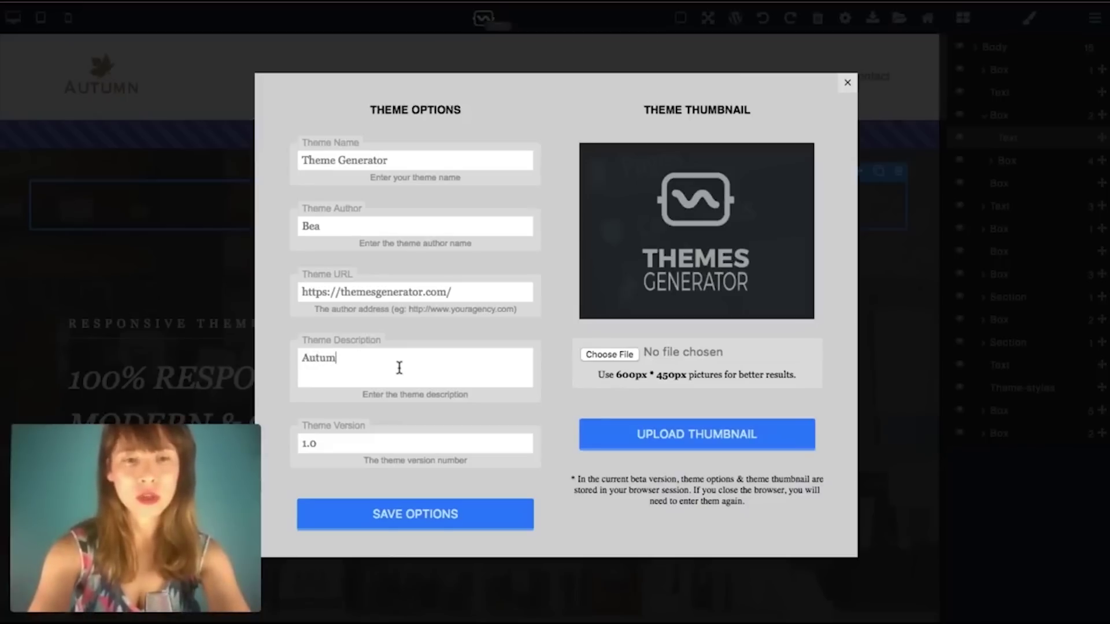
{"action": "type", "text": "n Theme. One"}
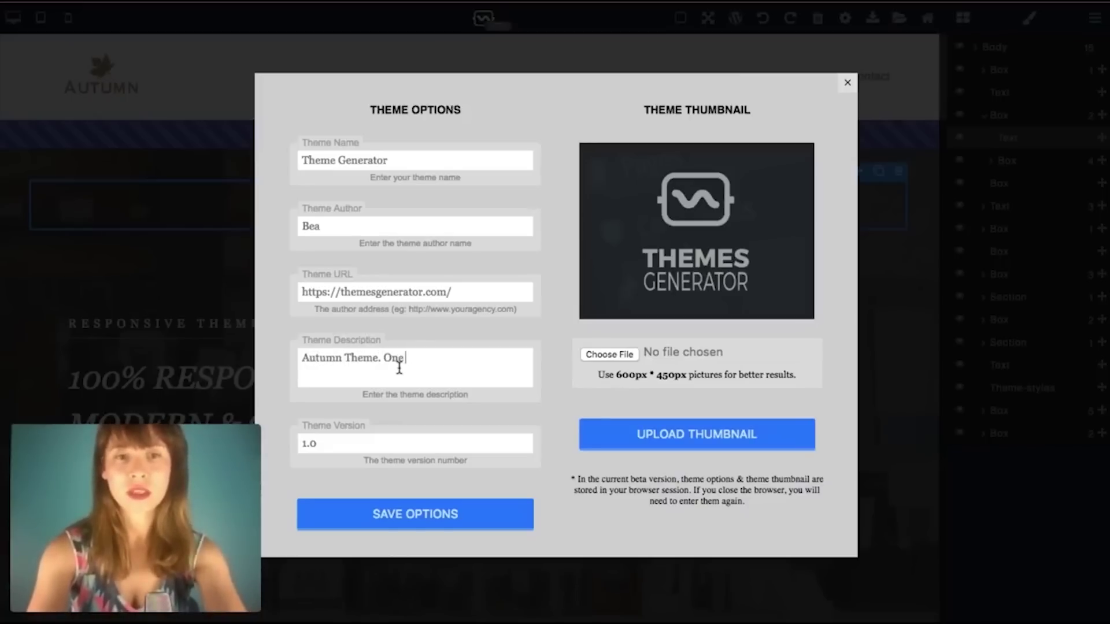
{"action": "type", "text": " page with"}
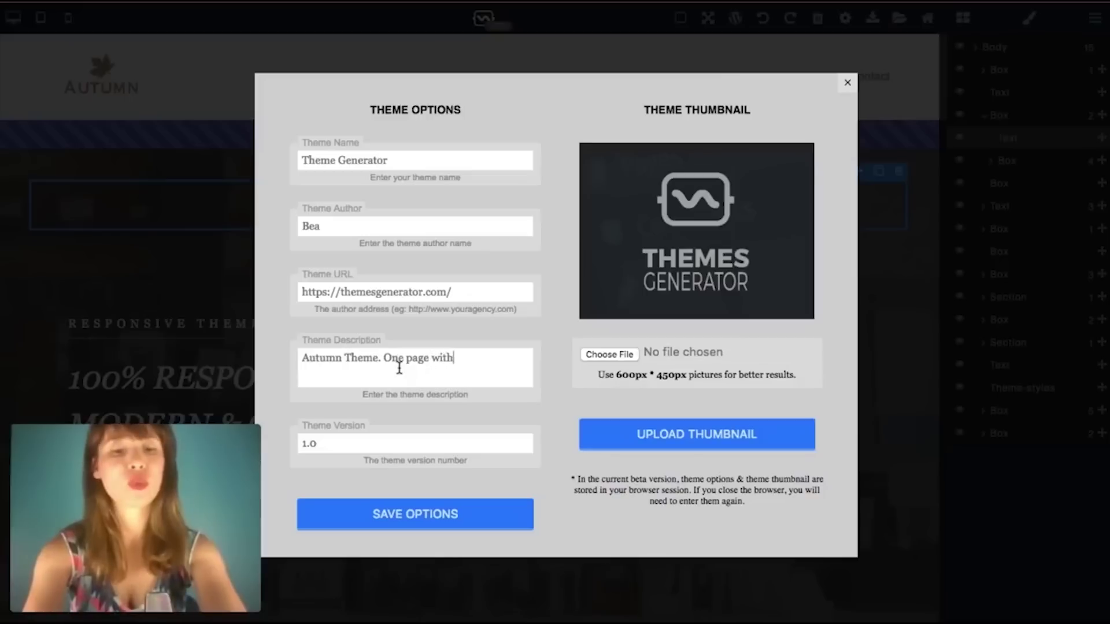
{"action": "type", "text": " five different sections."}
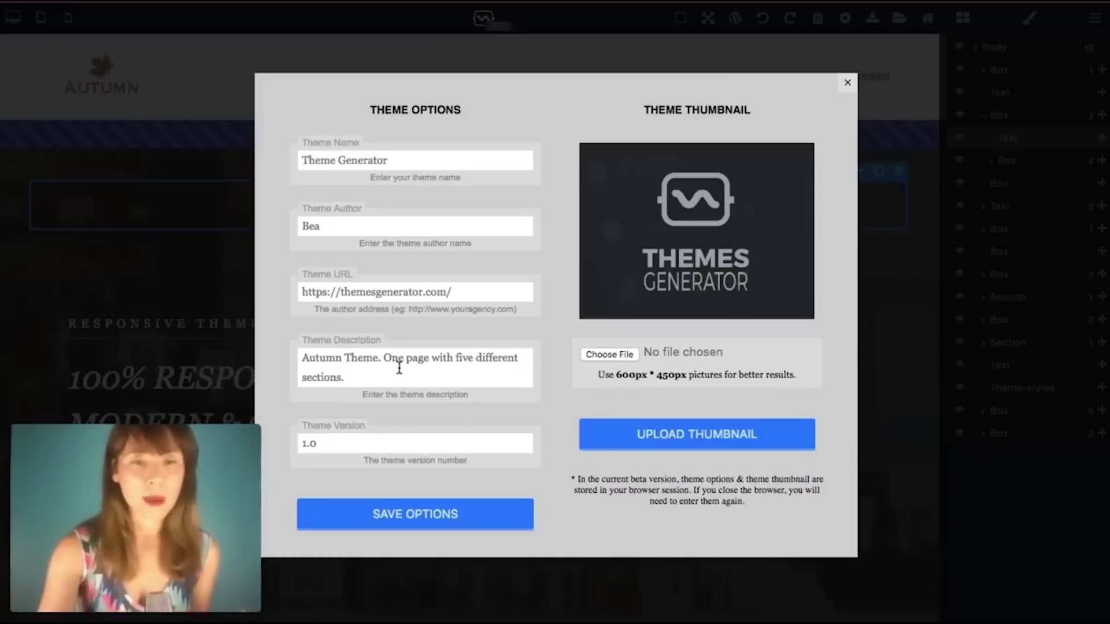
Step: Change the theme version to 2.0 and save the theme options
{"action": "left_click", "coordinate": [304, 444]}
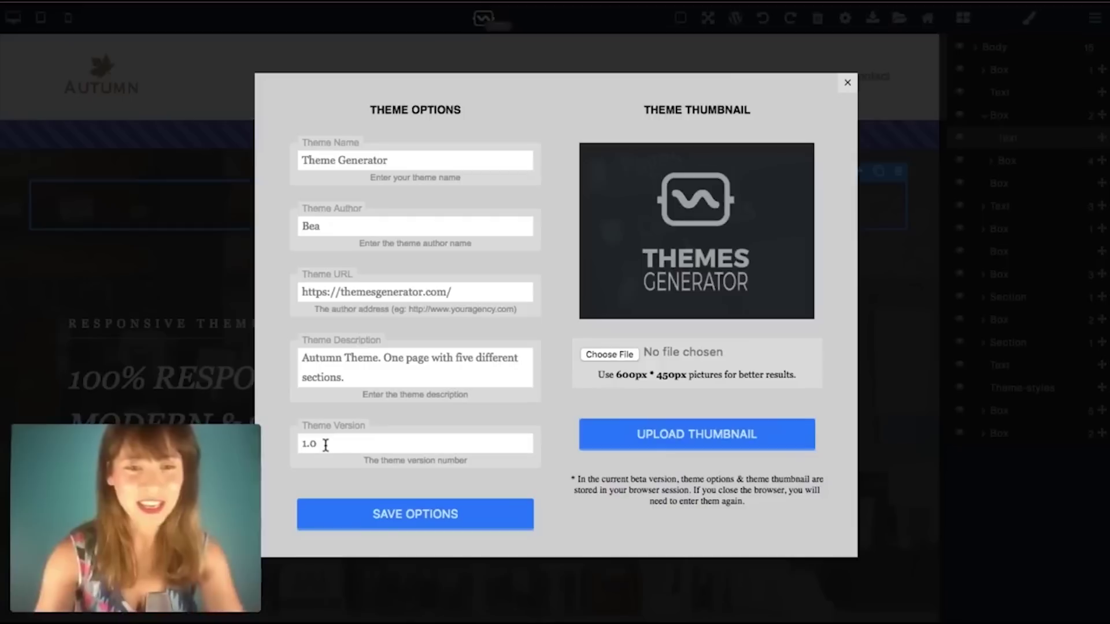
{"action": "key", "text": "Delete"}
{"action": "type", "text": "2"}
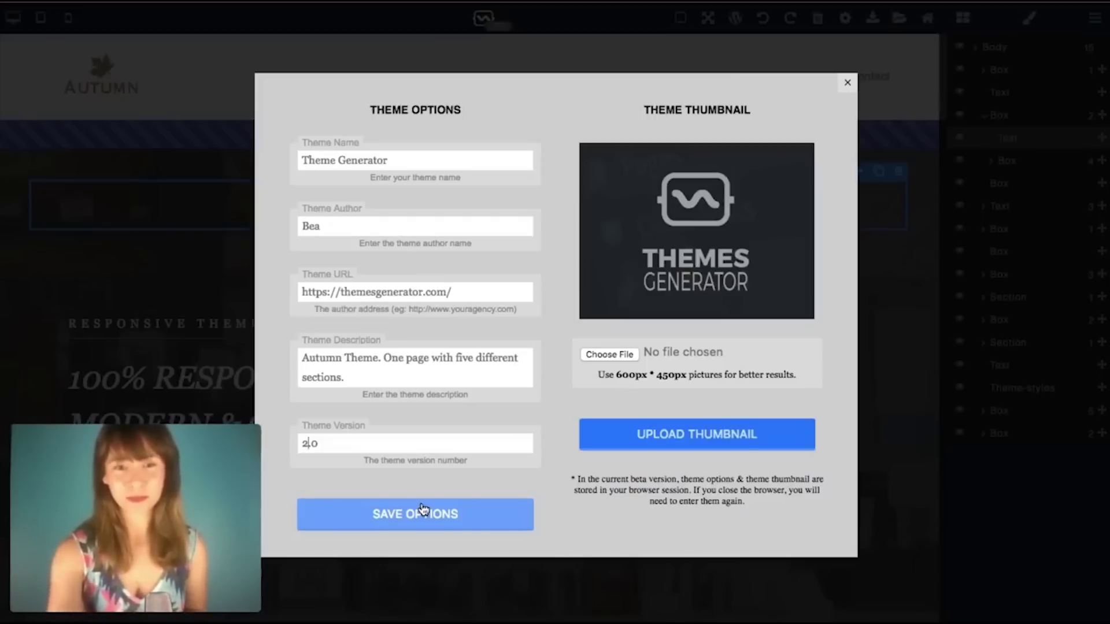
{"action": "left_click", "coordinate": [423, 509]}
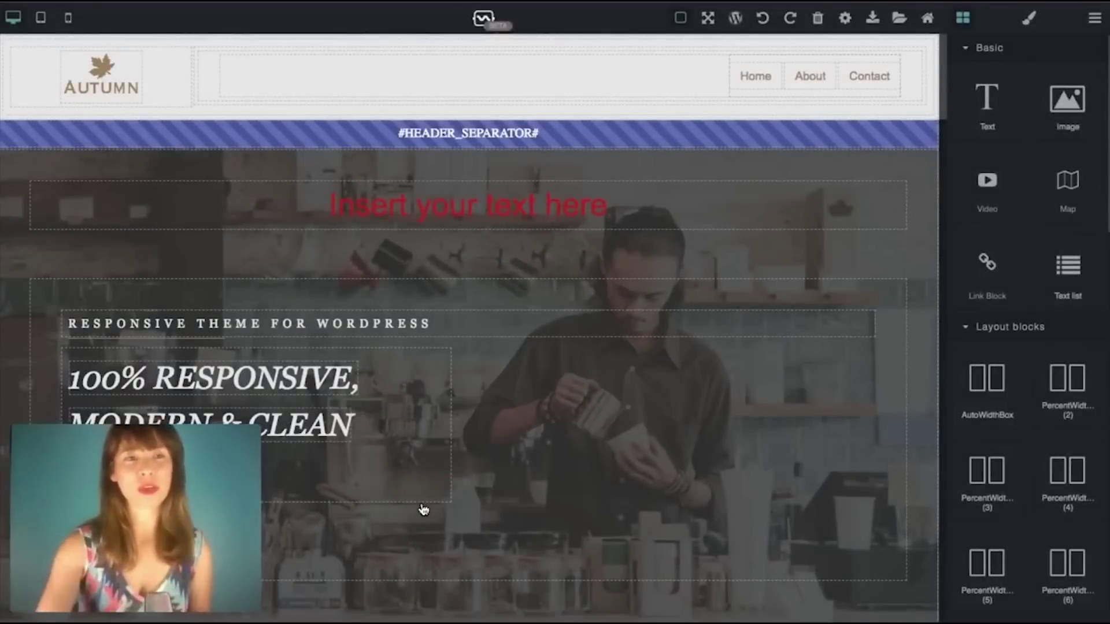
Step: Select the red 'Insert your text here' block and delete it with the trash icon
{"action": "scroll", "coordinate": [798, 249], "scroll_direction": "down", "scroll_amount": 2}
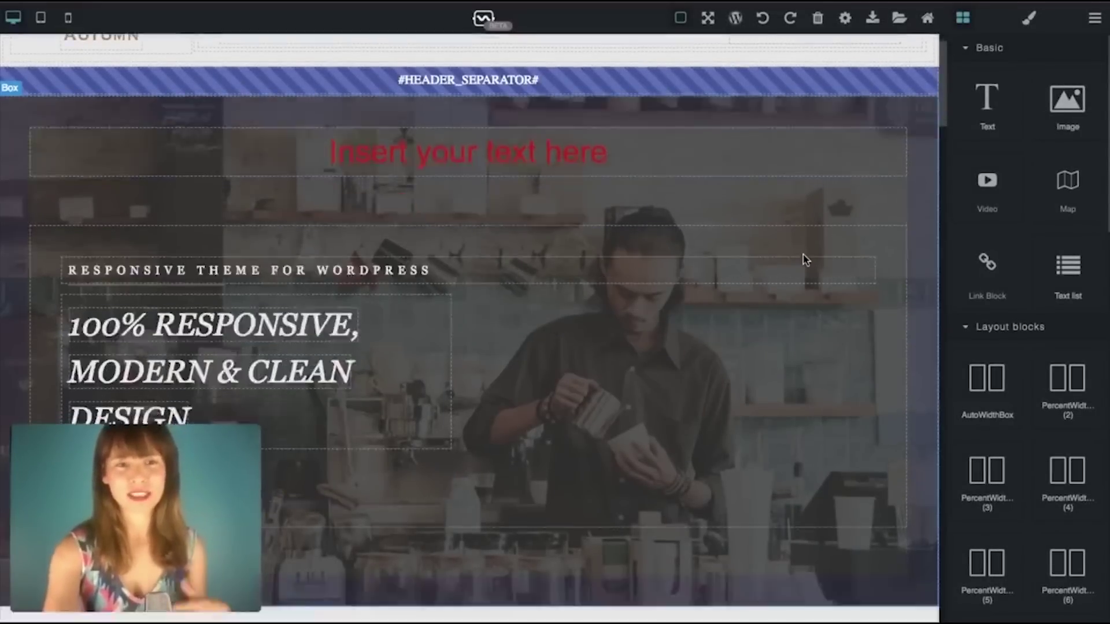
{"action": "scroll", "coordinate": [805, 260], "scroll_direction": "down", "scroll_amount": 10}
{"action": "scroll", "coordinate": [805, 261], "scroll_direction": "up", "scroll_amount": 4}
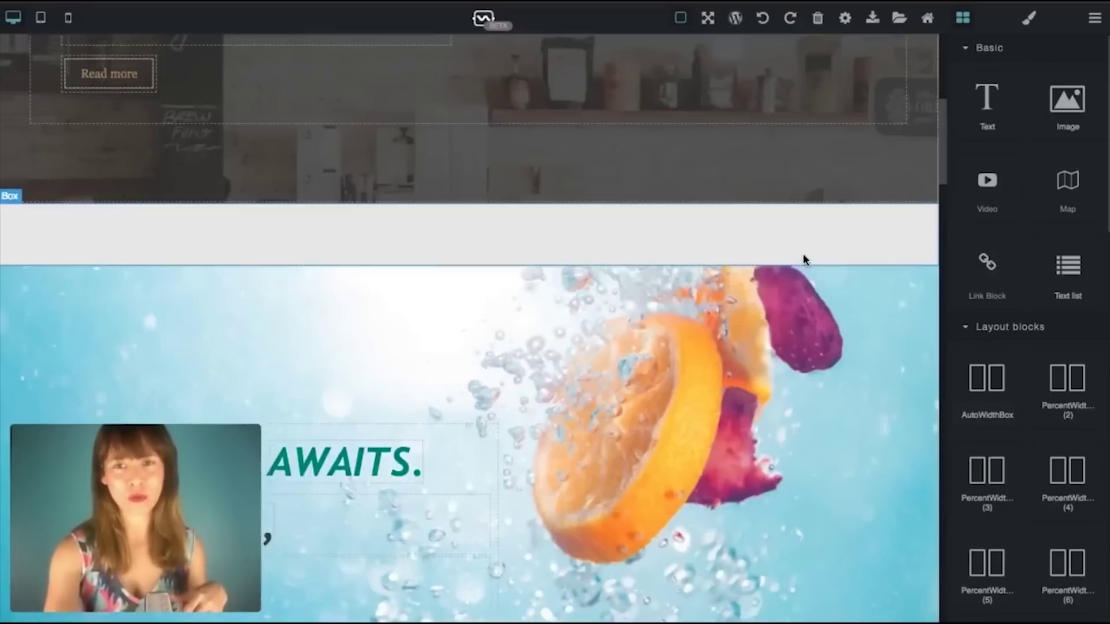
{"action": "scroll", "coordinate": [805, 261], "scroll_direction": "up", "scroll_amount": 8}
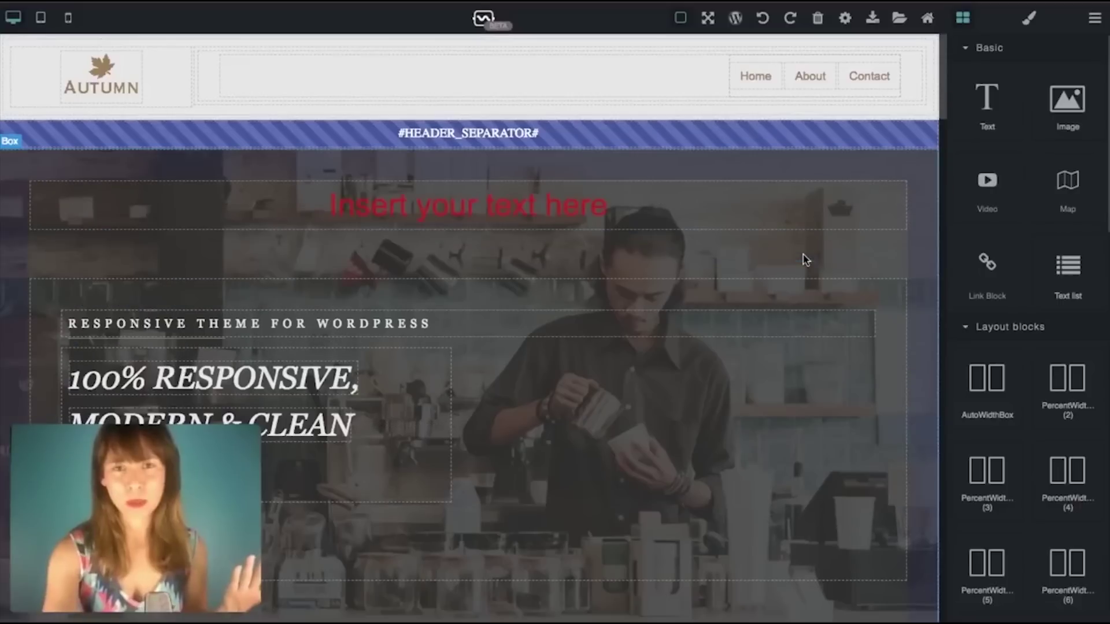
{"action": "left_click", "coordinate": [729, 205]}
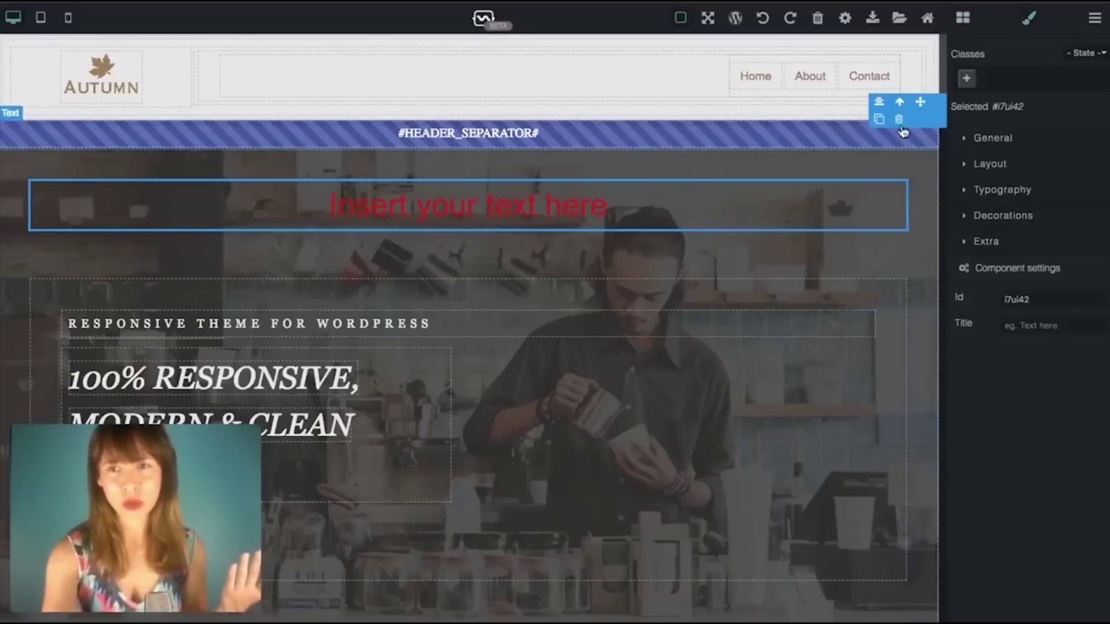
{"action": "left_click", "coordinate": [688, 352]}
{"action": "left_click", "coordinate": [859, 195]}
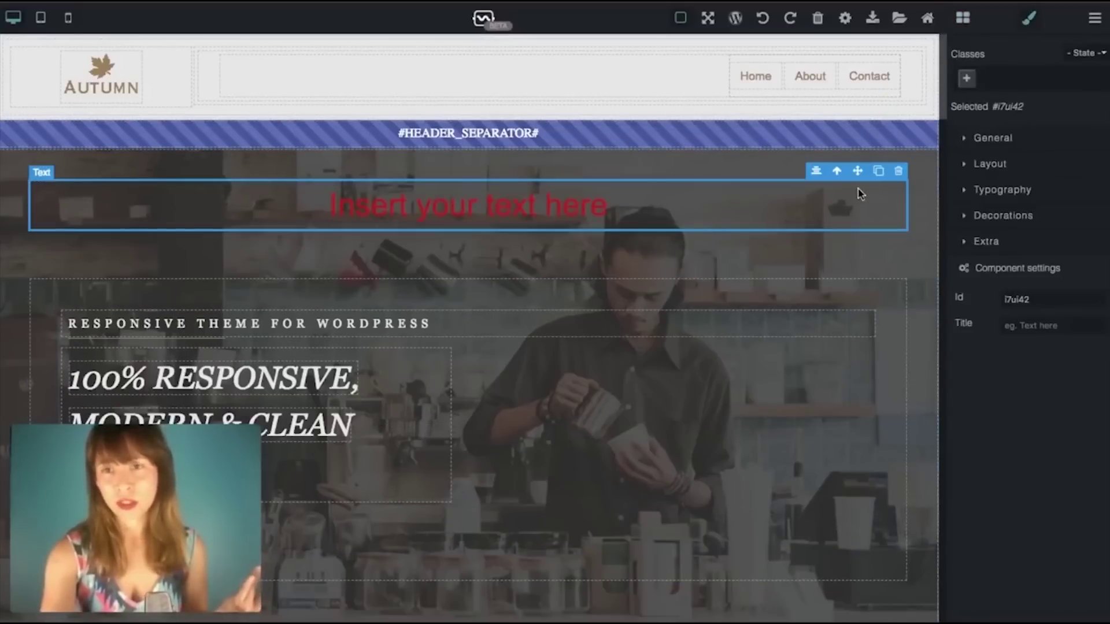
{"action": "left_click", "coordinate": [898, 172]}
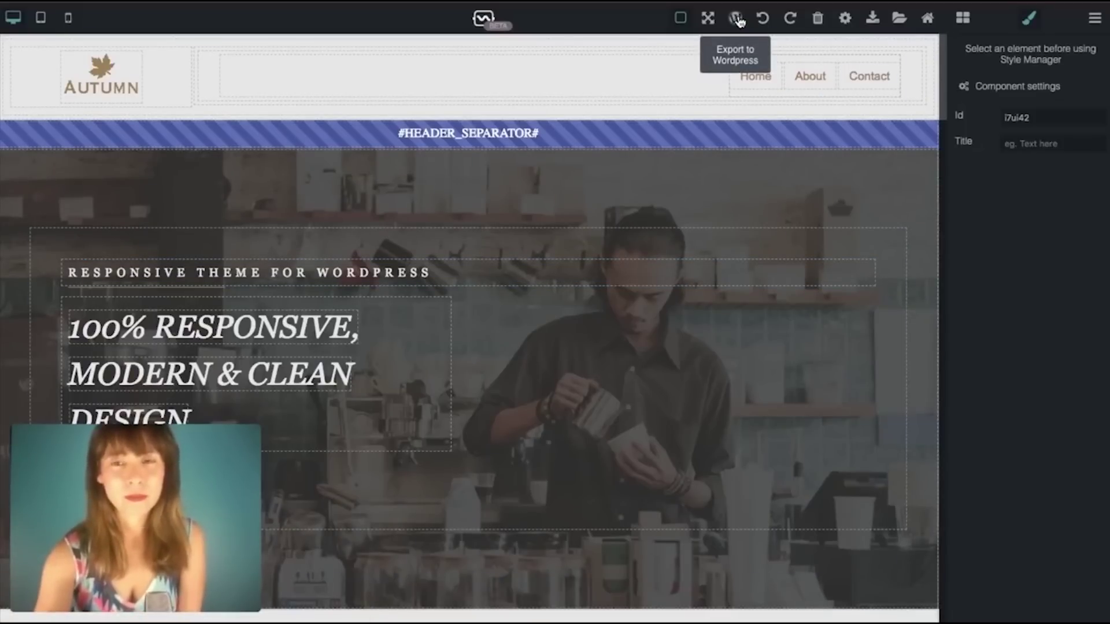
Step: Export the Autumn page design from Themes Generator as a WordPress template download
{"action": "left_click", "coordinate": [738, 19]}
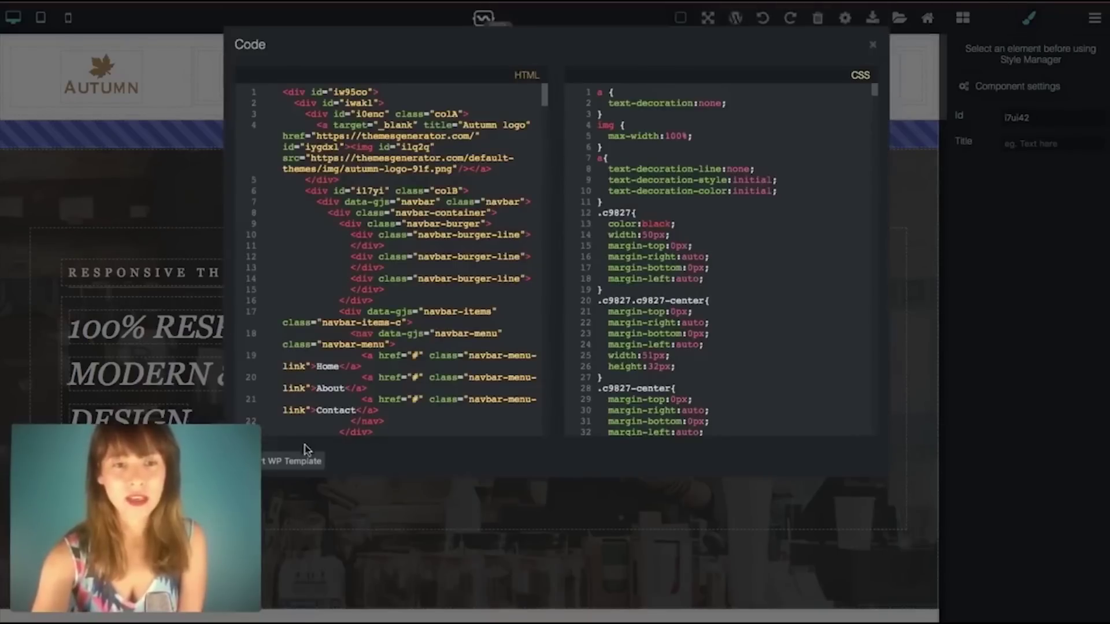
{"action": "left_click", "coordinate": [300, 467]}
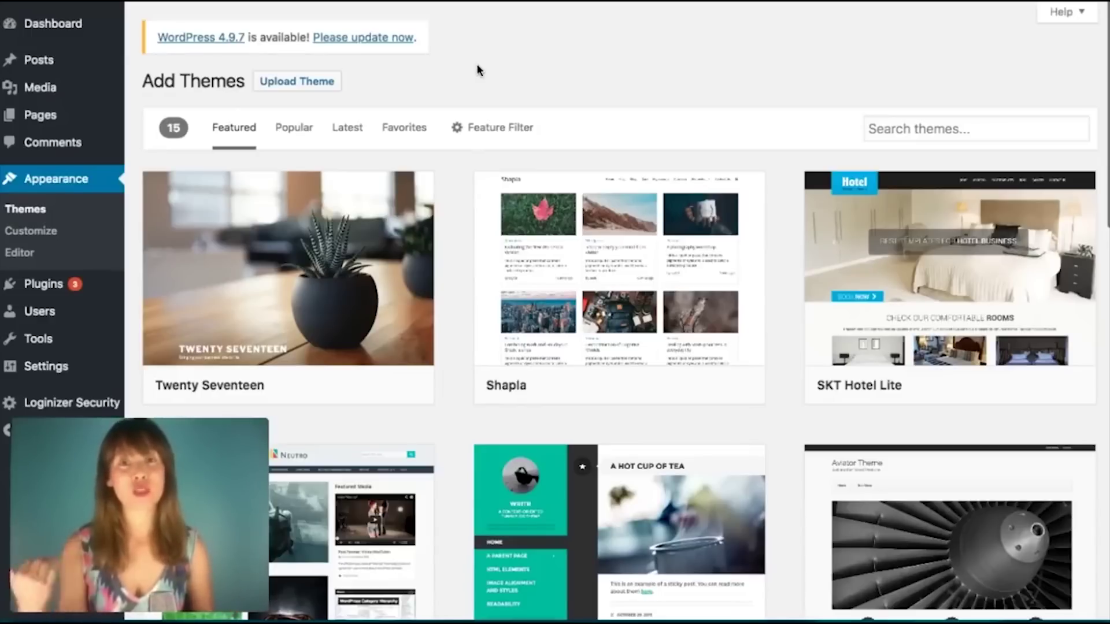
{"action": "left_click", "coordinate": [285, 85]}
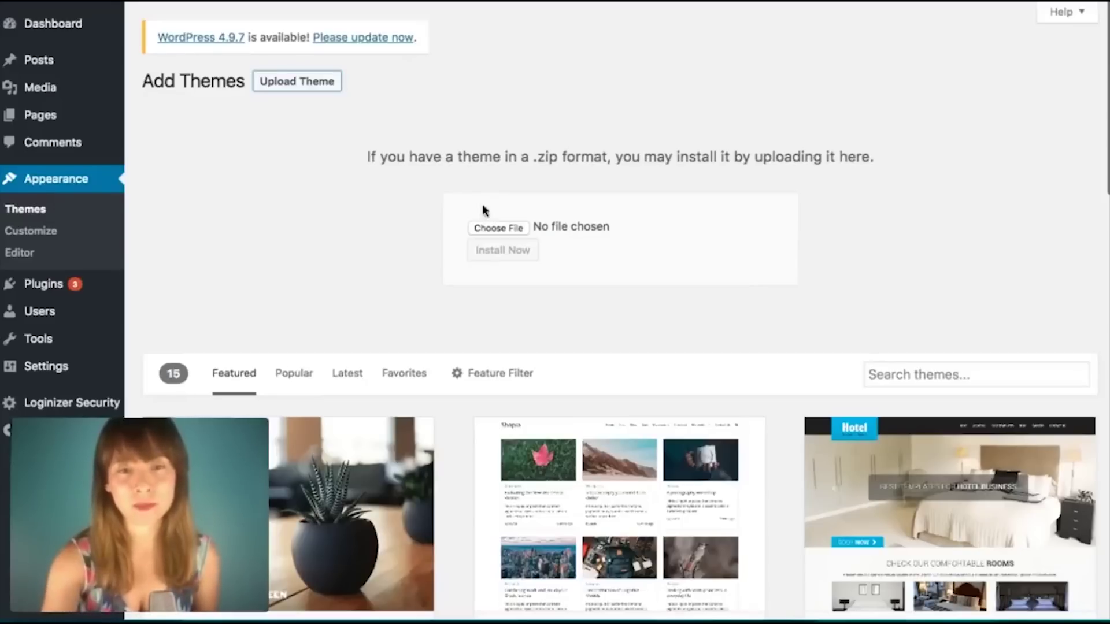
{"action": "left_click", "coordinate": [498, 228]}
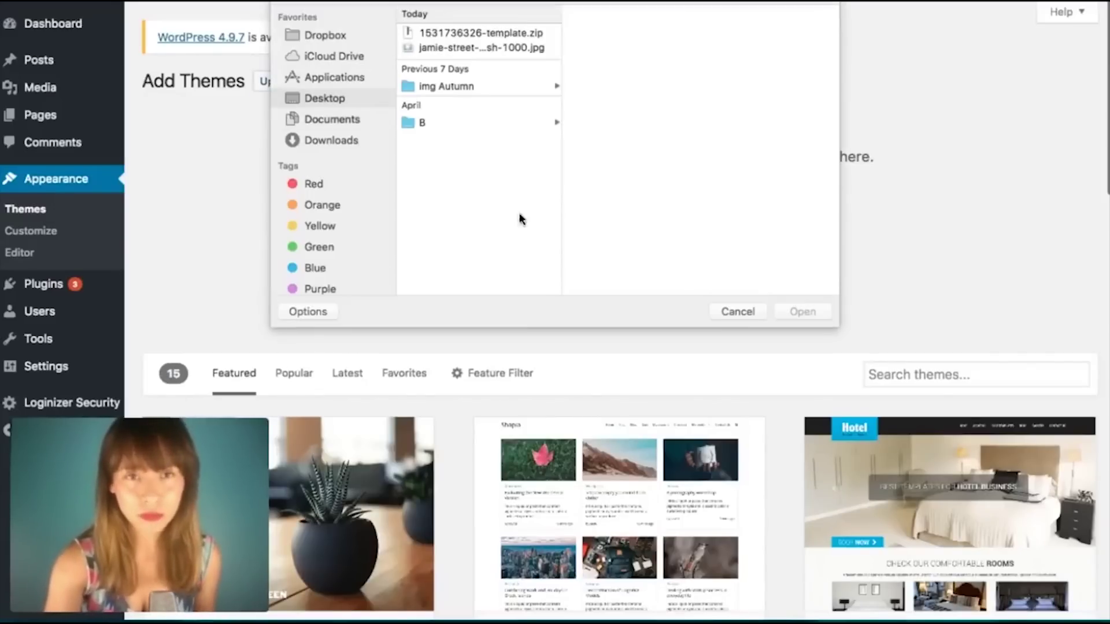
{"action": "double_click", "coordinate": [485, 36]}
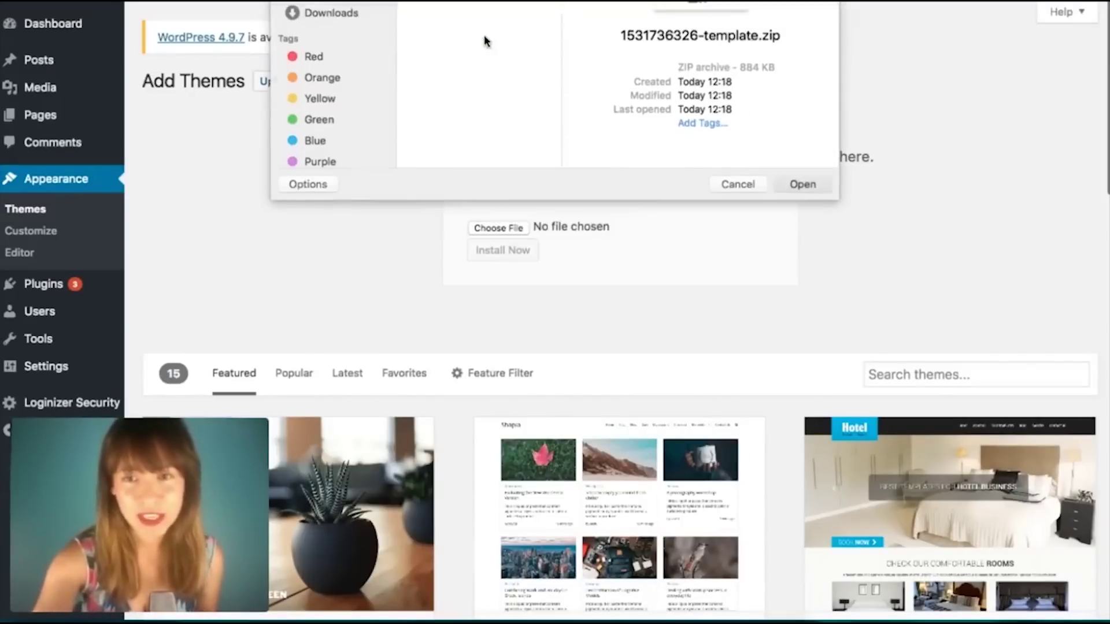
{"action": "left_click", "coordinate": [497, 263]}
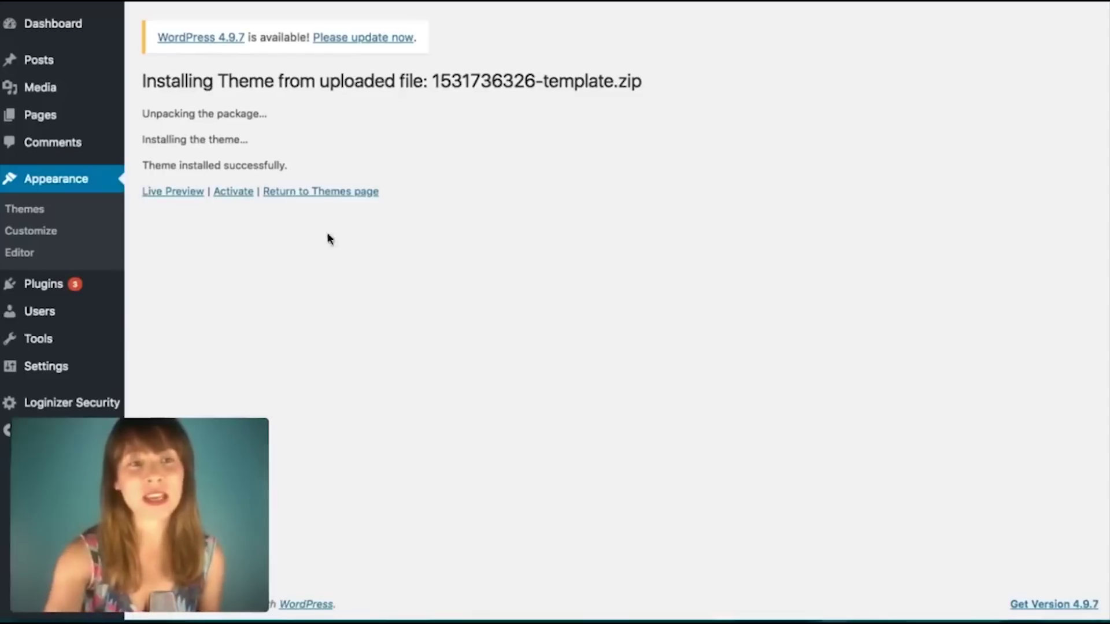
{"action": "left_click", "coordinate": [237, 193]}
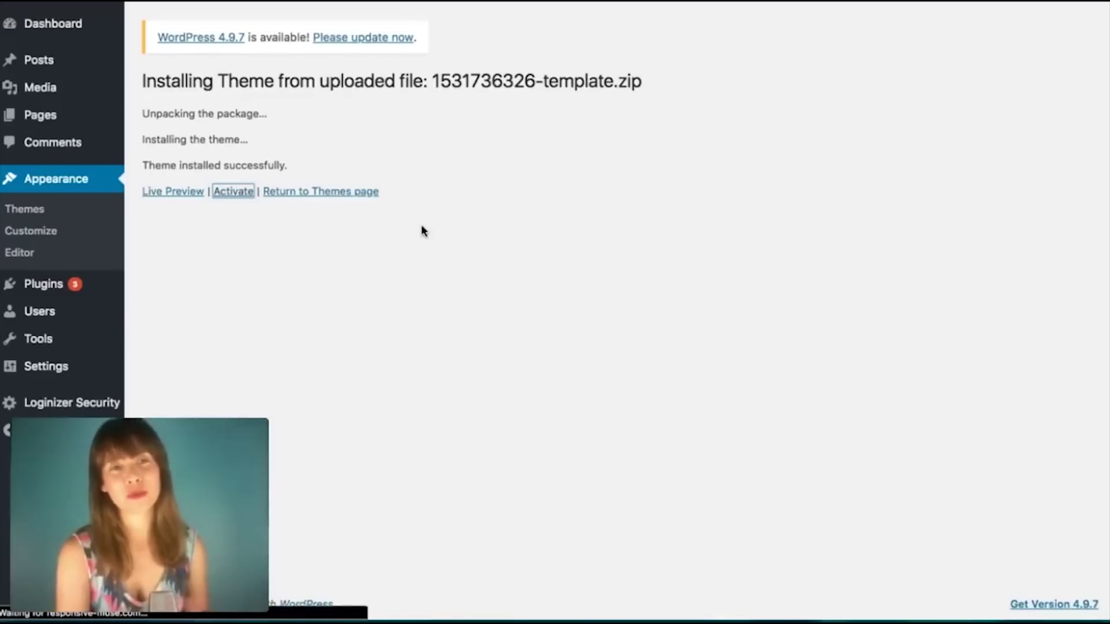
{"action": "scroll", "coordinate": [424, 230], "scroll_direction": "down", "scroll_amount": 1}
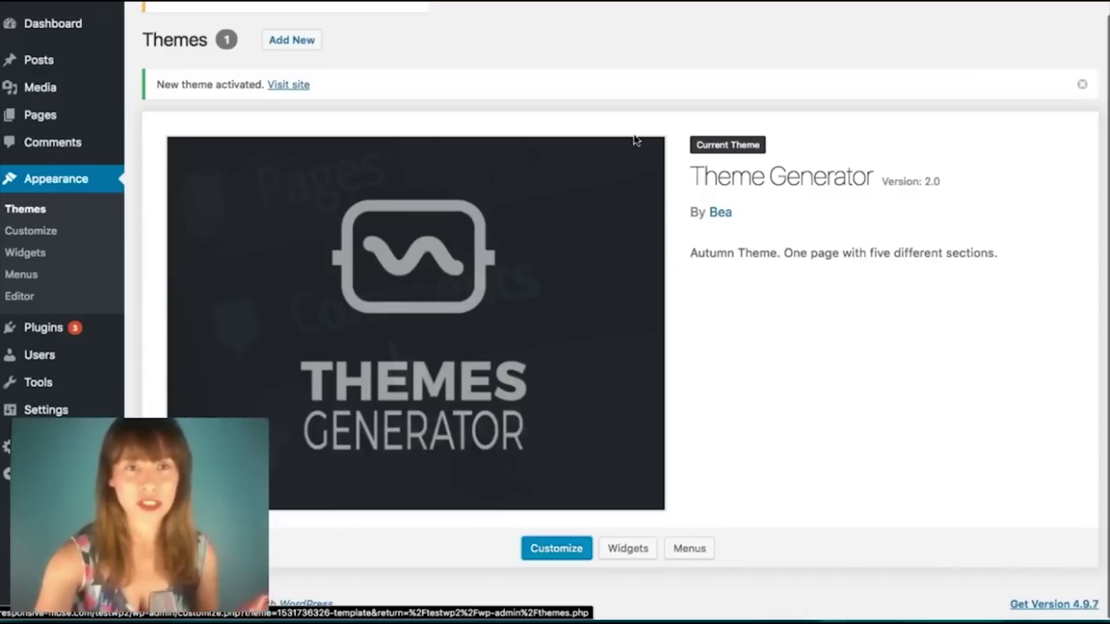
Step: Visit the live site and scroll through its Autumn-styled sections, then back to the top
{"action": "left_click", "coordinate": [300, 87]}
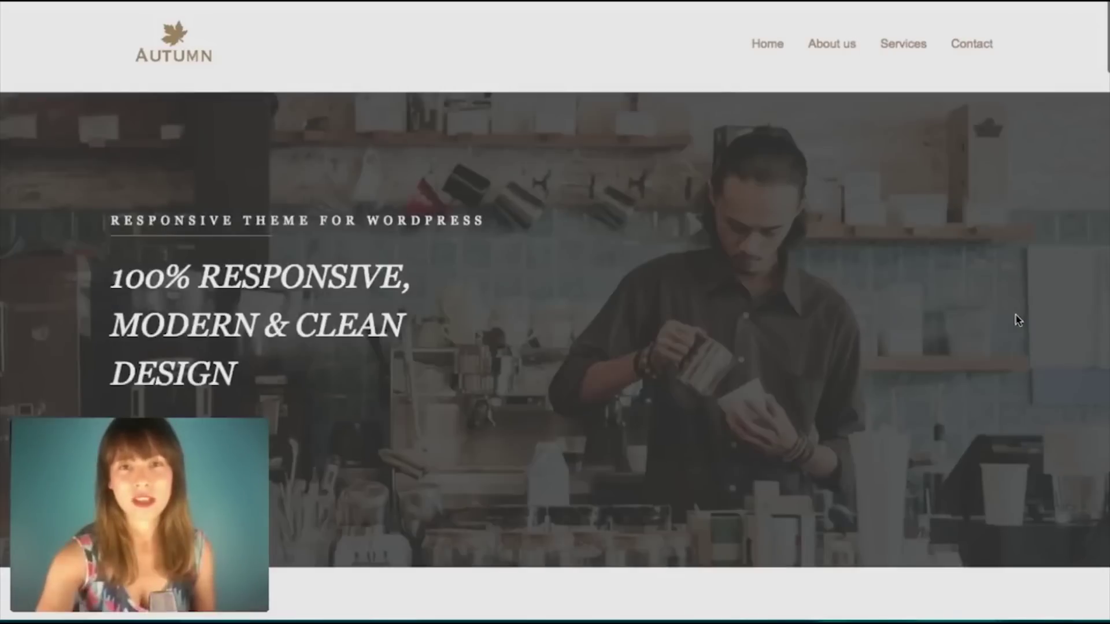
{"action": "scroll", "coordinate": [921, 207], "scroll_direction": "down", "scroll_amount": 10}
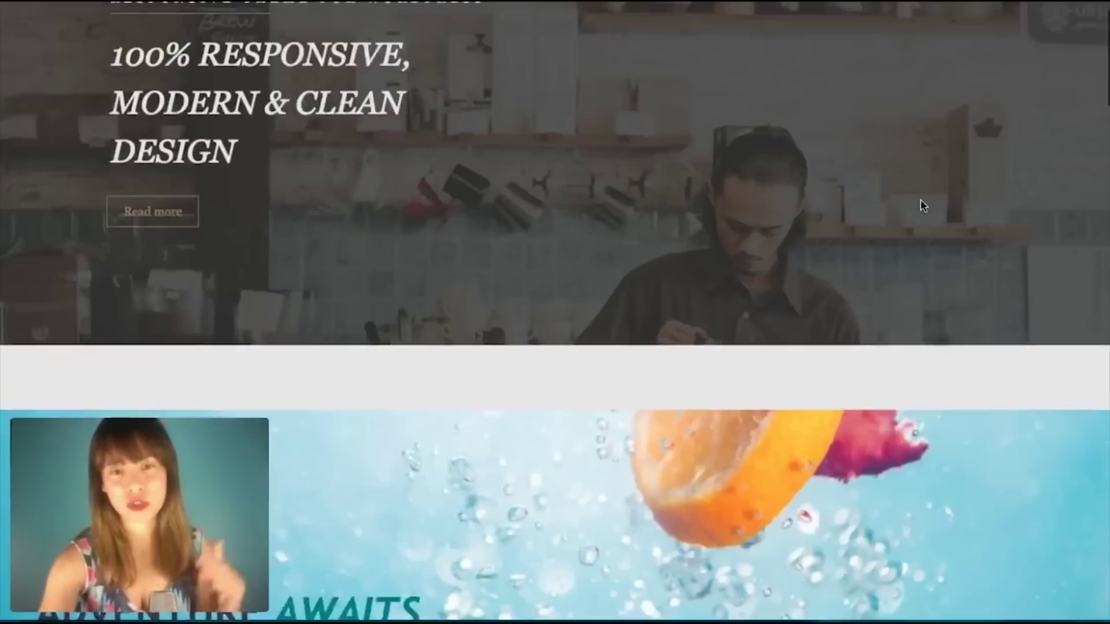
{"action": "scroll", "coordinate": [921, 207], "scroll_direction": "down", "scroll_amount": 3}
{"action": "scroll", "coordinate": [813, 282], "scroll_direction": "down", "scroll_amount": 6}
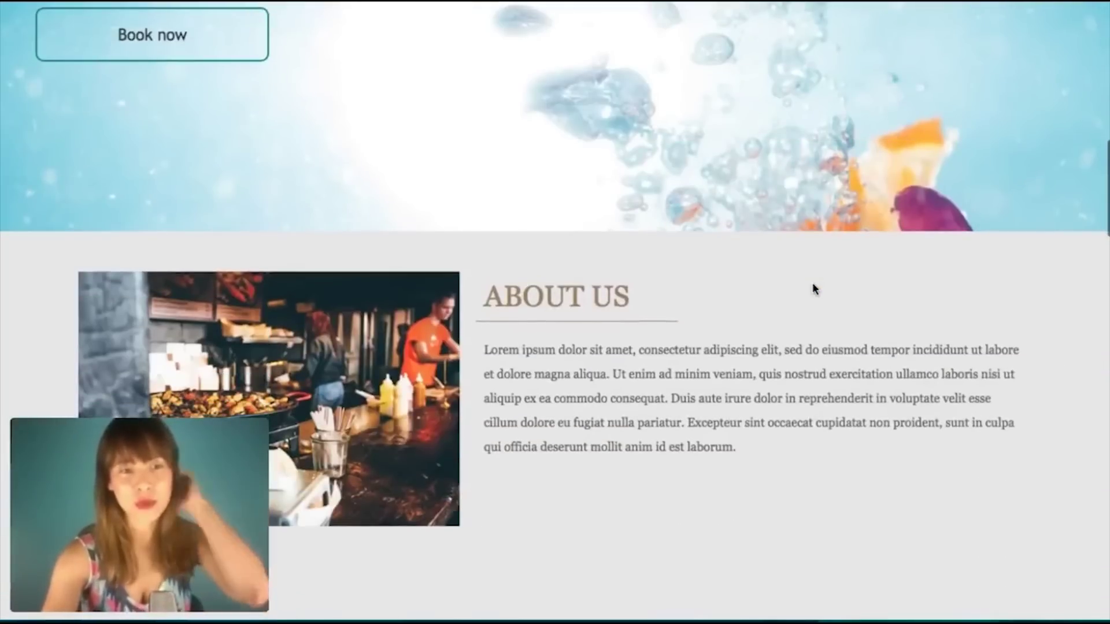
{"action": "scroll", "coordinate": [813, 287], "scroll_direction": "down", "scroll_amount": 1}
{"action": "scroll", "coordinate": [813, 286], "scroll_direction": "down", "scroll_amount": 20}
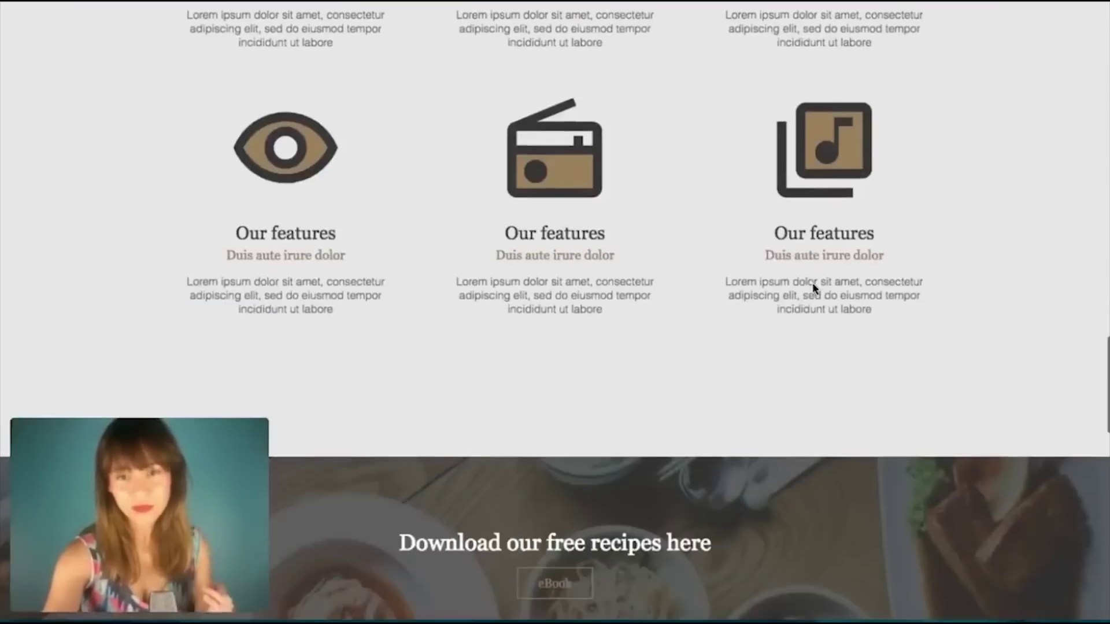
{"action": "scroll", "coordinate": [813, 287], "scroll_direction": "up", "scroll_amount": 20}
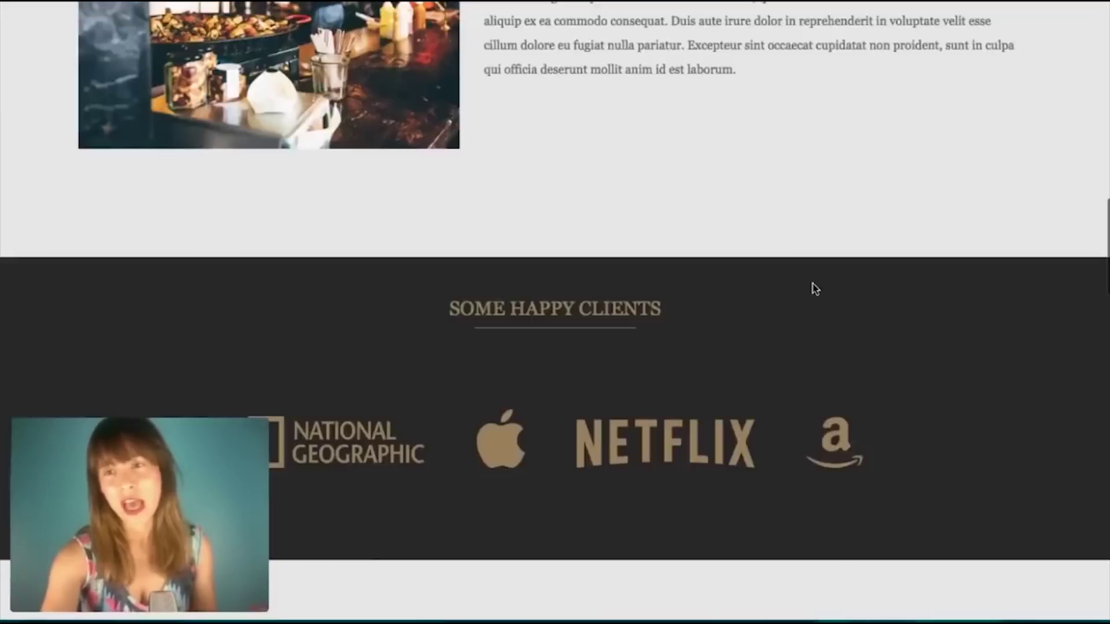
{"action": "scroll", "coordinate": [813, 288], "scroll_direction": "up", "scroll_amount": 6}
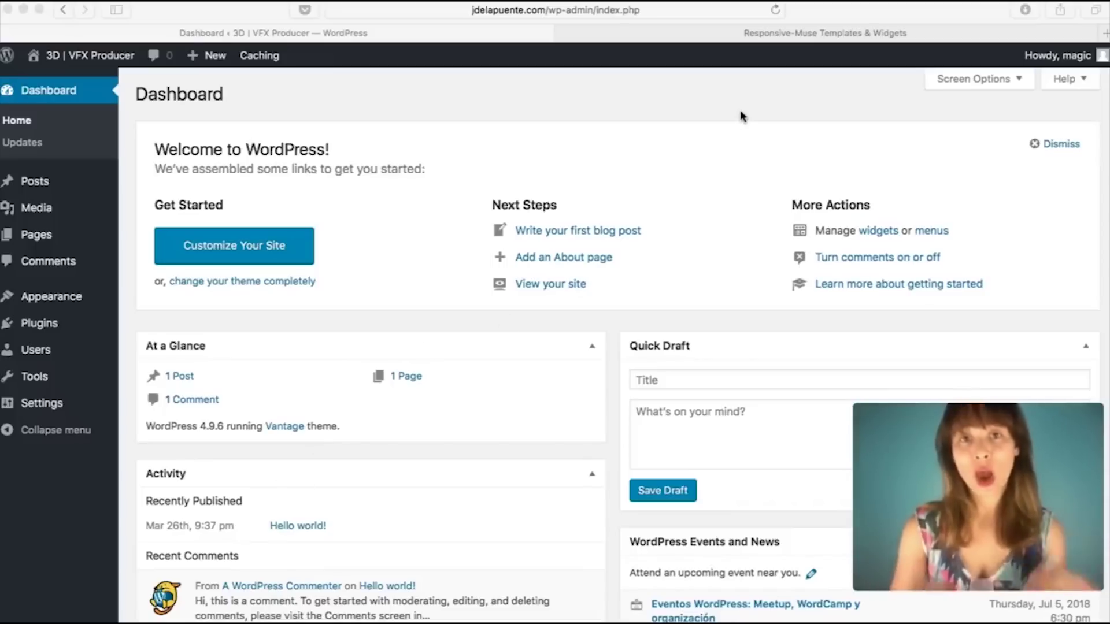
Step: Switch to the Responsive-Muse Templates & Widgets browser tab
{"action": "left_click", "coordinate": [794, 36]}
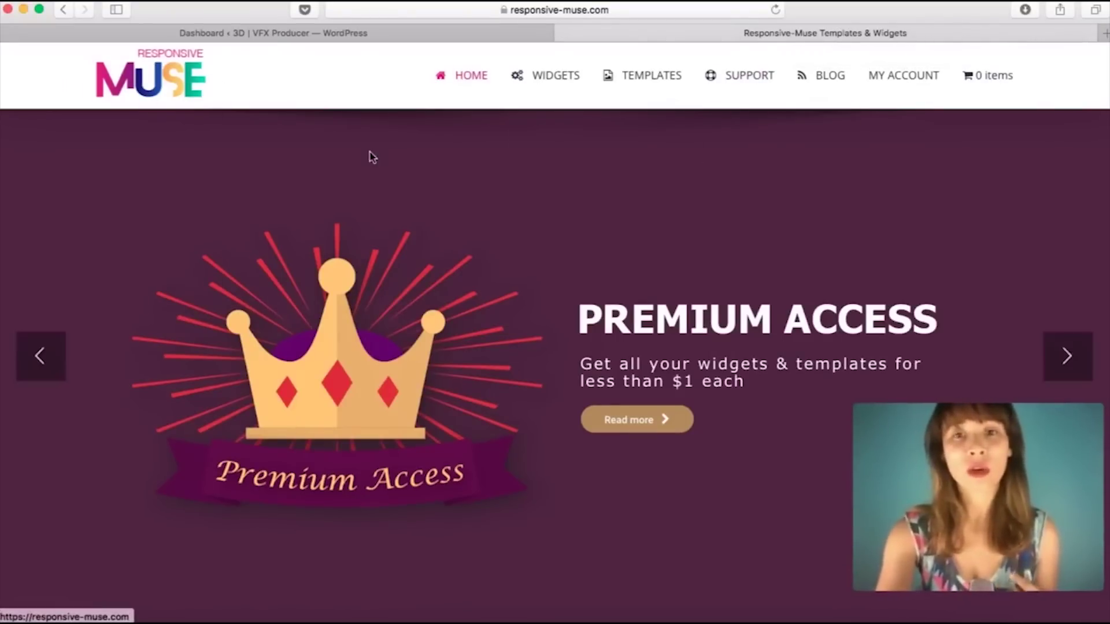
{"action": "scroll", "coordinate": [404, 189], "scroll_direction": "down", "scroll_amount": 3}
{"action": "scroll", "coordinate": [404, 191], "scroll_direction": "down", "scroll_amount": 15}
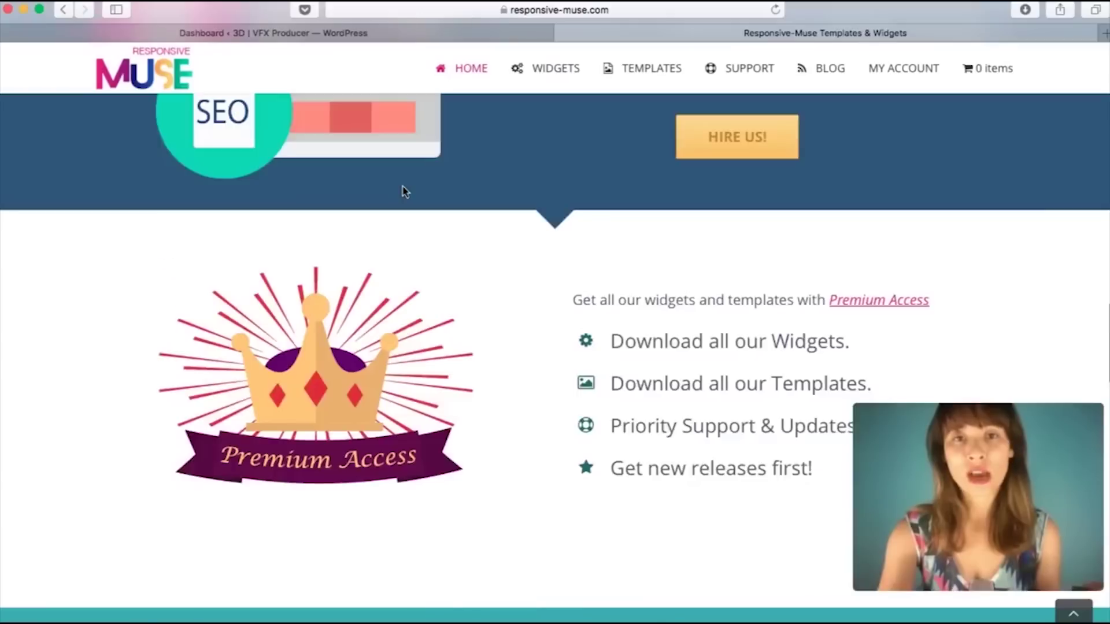
{"action": "scroll", "coordinate": [404, 191], "scroll_direction": "down", "scroll_amount": 6}
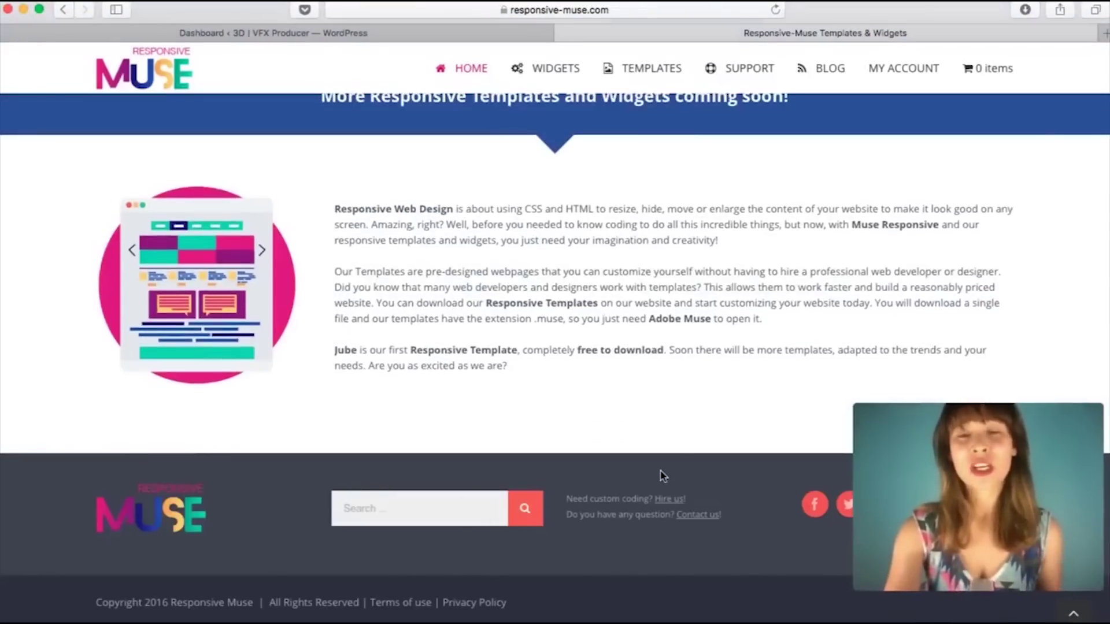
{"action": "scroll", "coordinate": [711, 380], "scroll_direction": "up", "scroll_amount": 10}
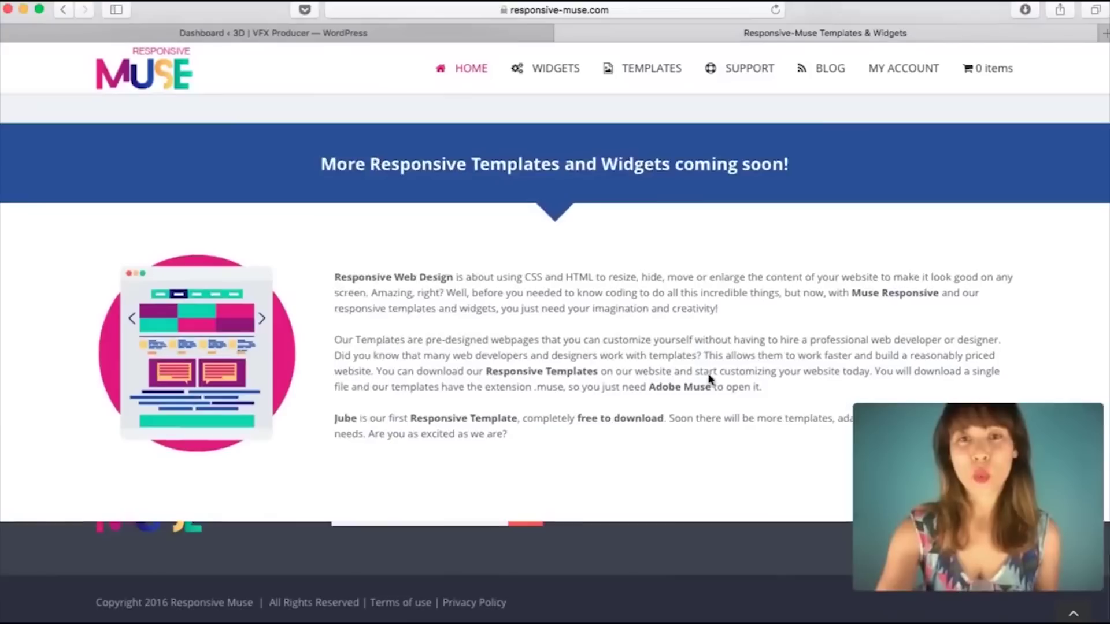
{"action": "scroll", "coordinate": [602, 452], "scroll_direction": "up", "scroll_amount": 15}
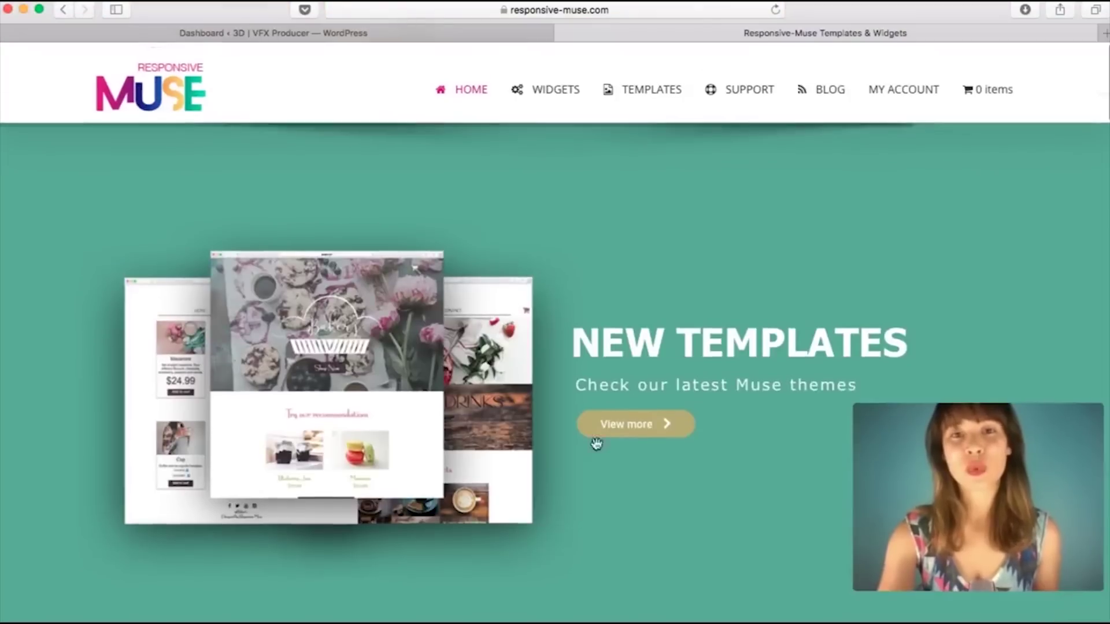
{"action": "scroll", "coordinate": [433, 381], "scroll_direction": "down", "scroll_amount": 6}
{"action": "scroll", "coordinate": [432, 380], "scroll_direction": "down", "scroll_amount": 20}
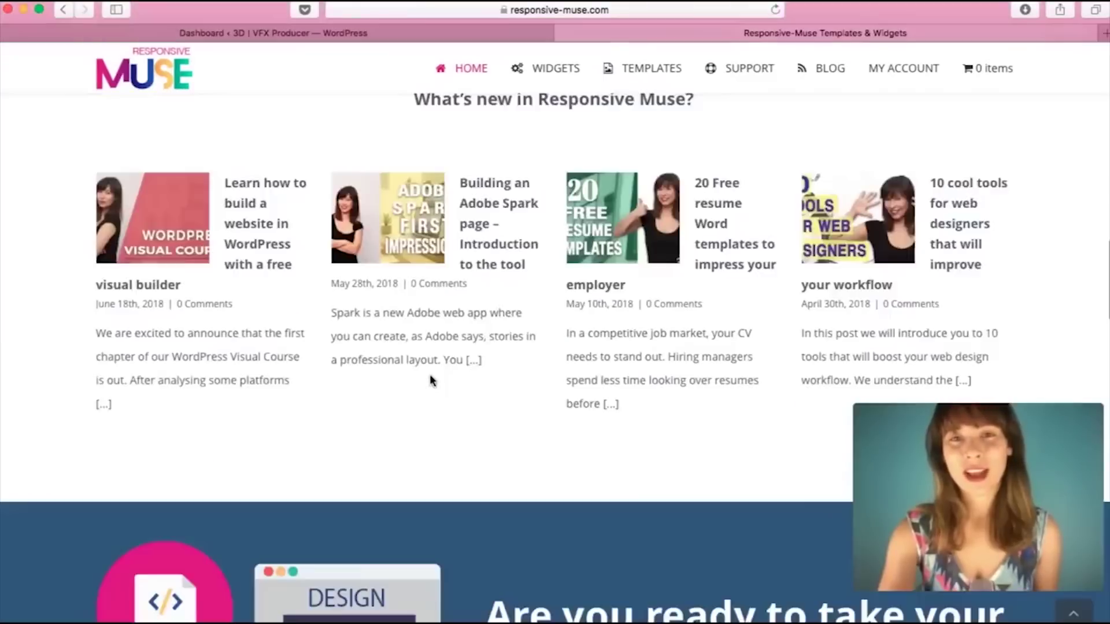
{"action": "scroll", "coordinate": [433, 380], "scroll_direction": "up", "scroll_amount": 20}
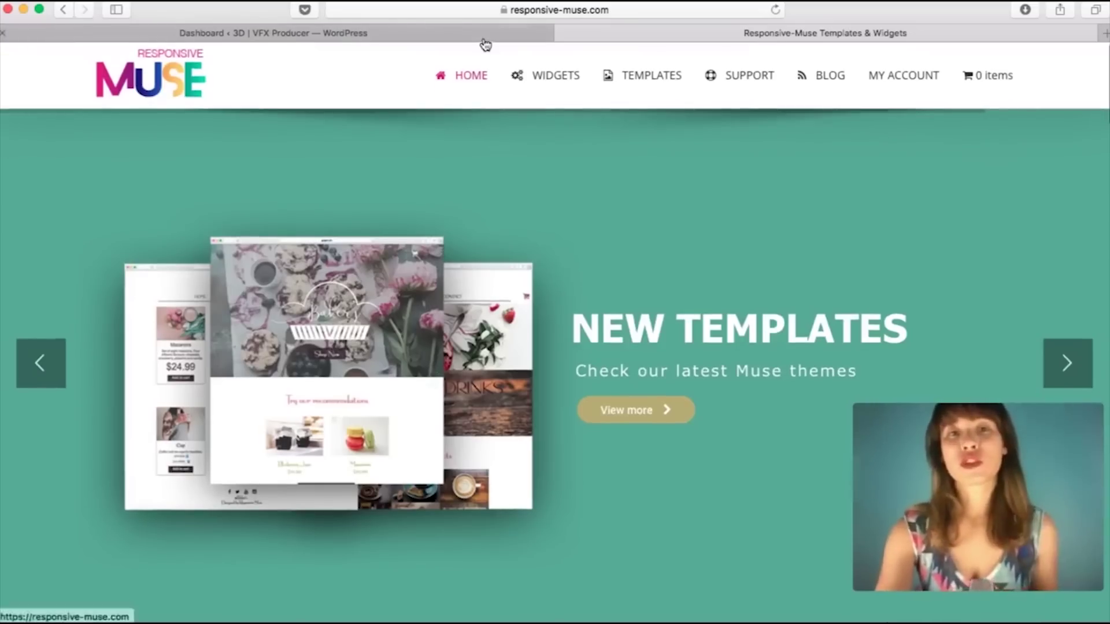
Step: Return to the WordPress Dashboard tab and go to Plugins > Add New
{"action": "left_click", "coordinate": [466, 35]}
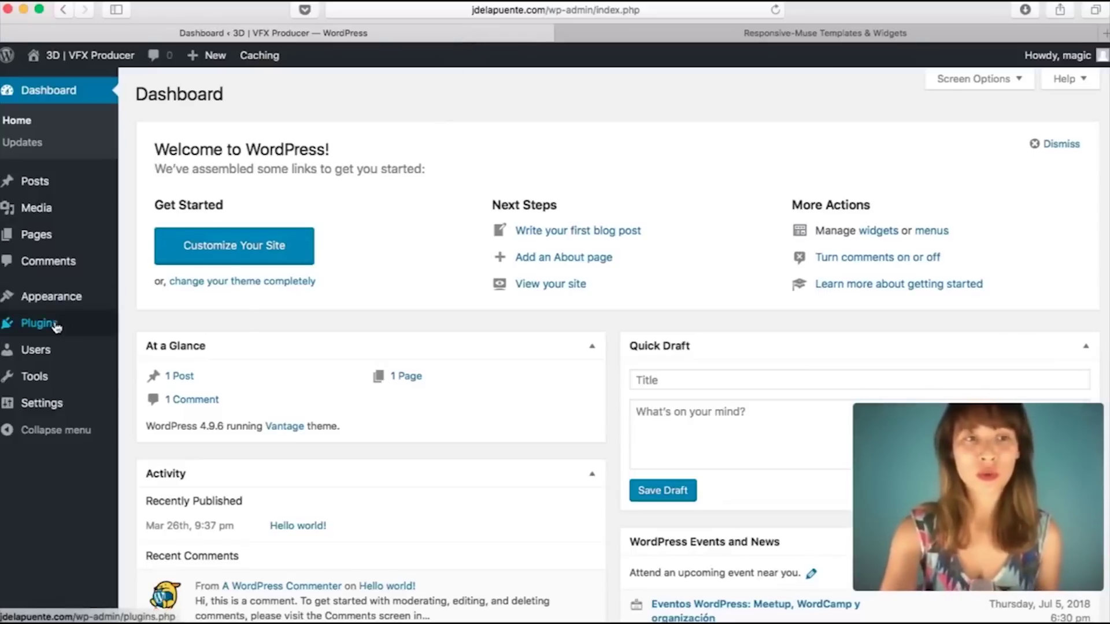
{"action": "mouse_move", "coordinate": [56, 327]}
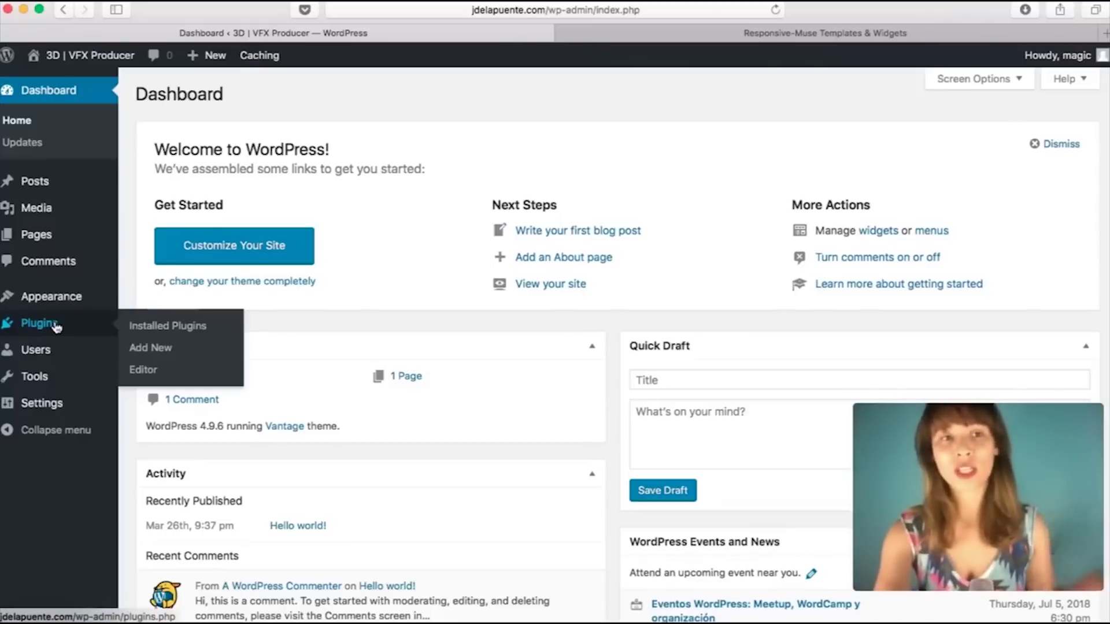
{"action": "left_click", "coordinate": [167, 350]}
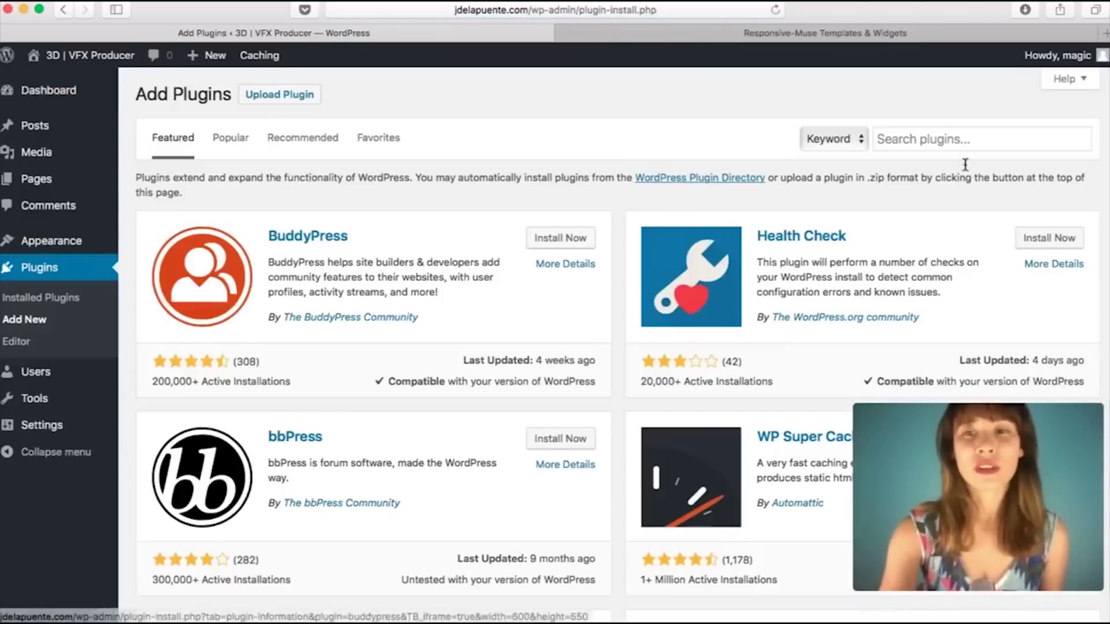
Step: Search plugins for 'SiteOrigin', install Page Builder and Widgets Bundle, and activate Page Builder
{"action": "left_click", "coordinate": [911, 132]}
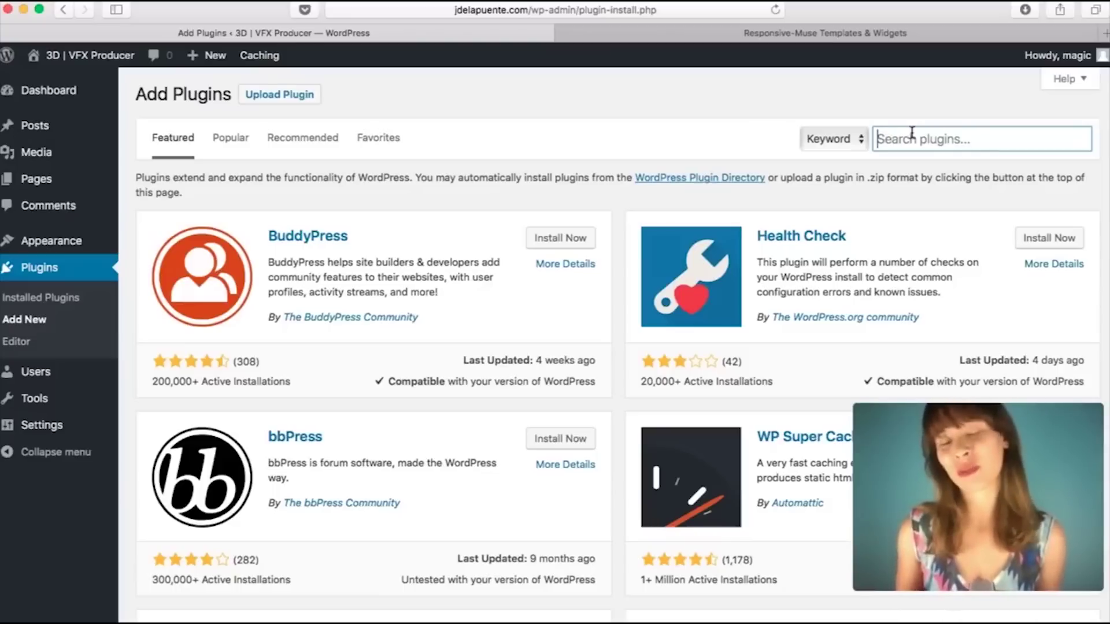
{"action": "type", "text": "SiteOrigin"}
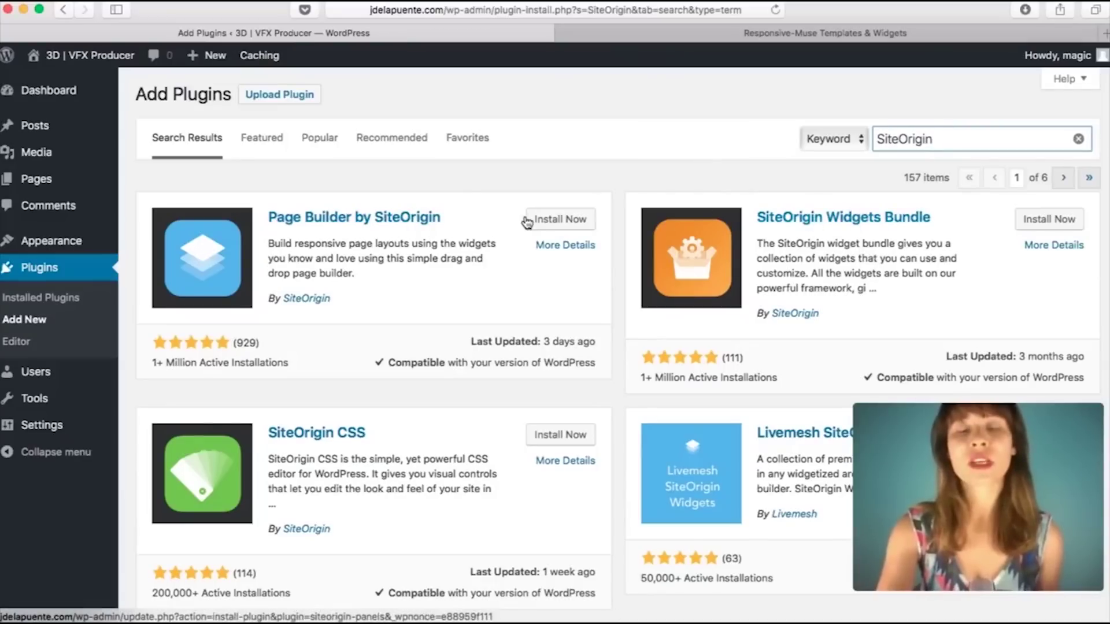
{"action": "left_click", "coordinate": [556, 220]}
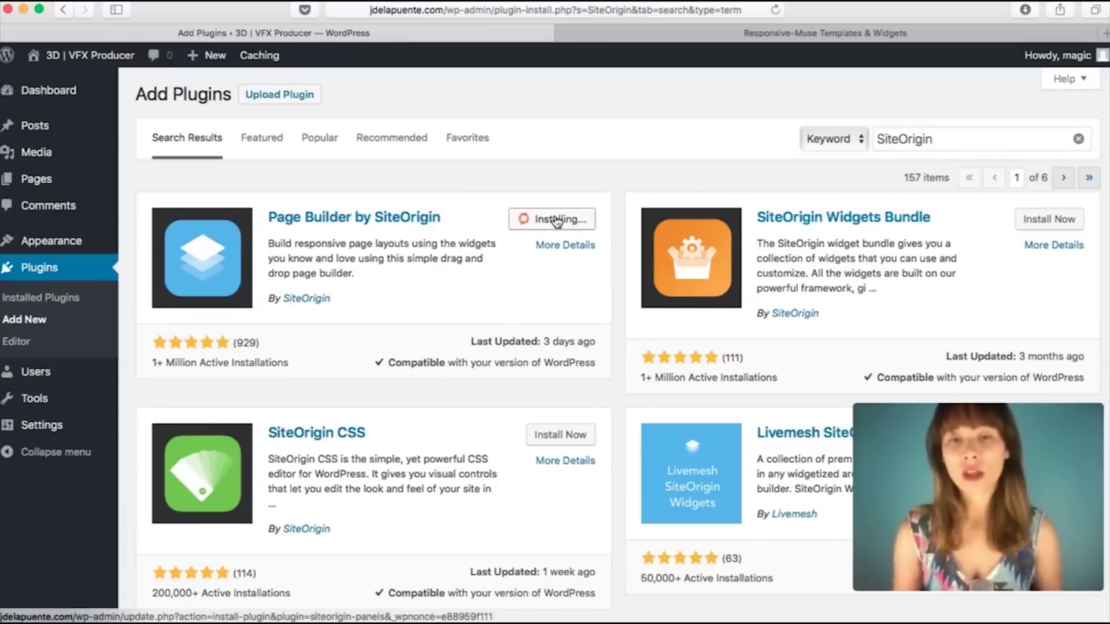
{"action": "left_click", "coordinate": [1063, 221]}
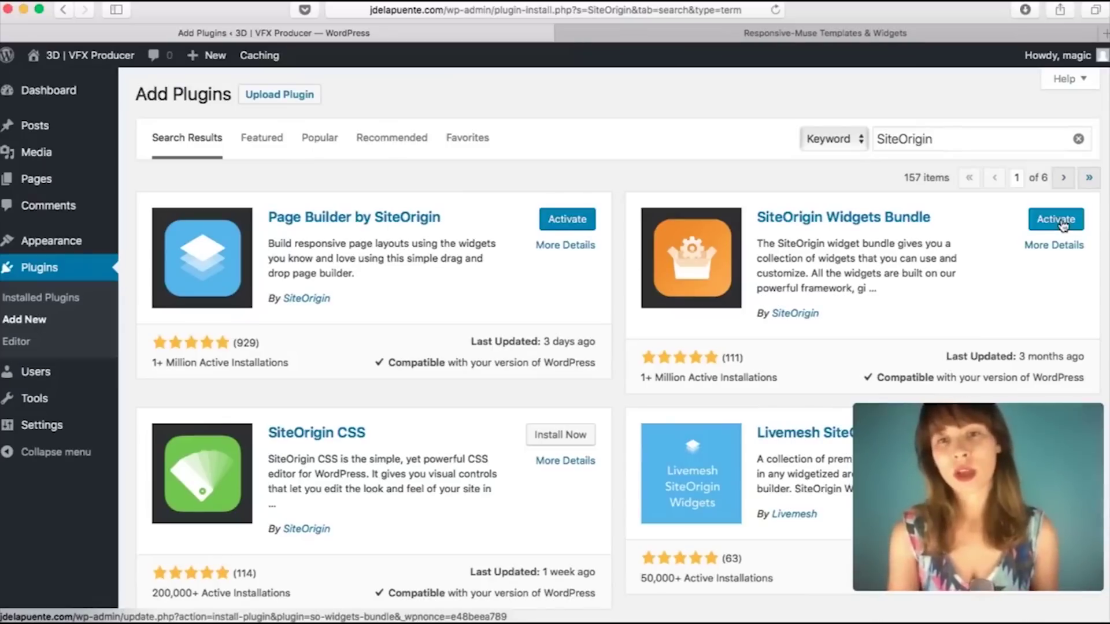
{"action": "left_click", "coordinate": [564, 225]}
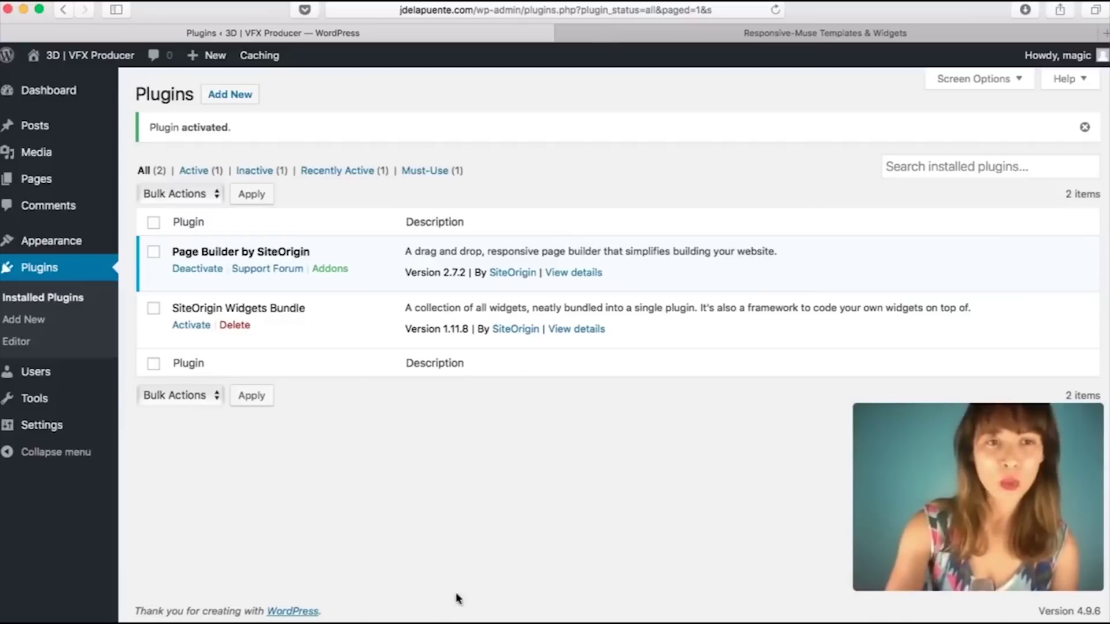
Step: Activate SiteOrigin Widgets Bundle and go to the site's Pages list
{"action": "left_click", "coordinate": [193, 326]}
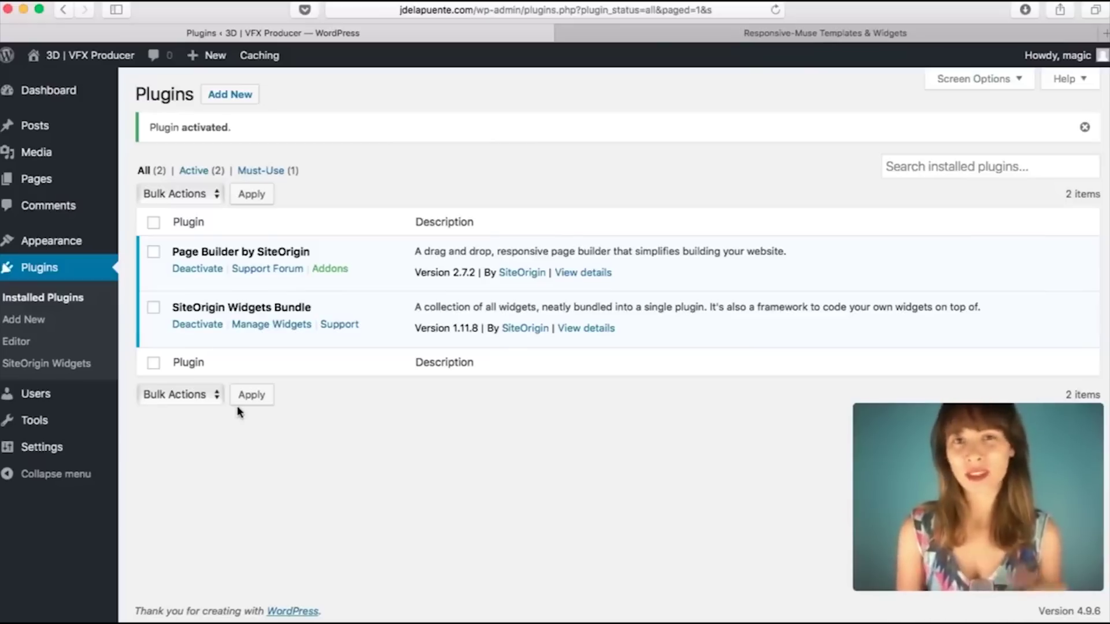
{"action": "left_click", "coordinate": [25, 181]}
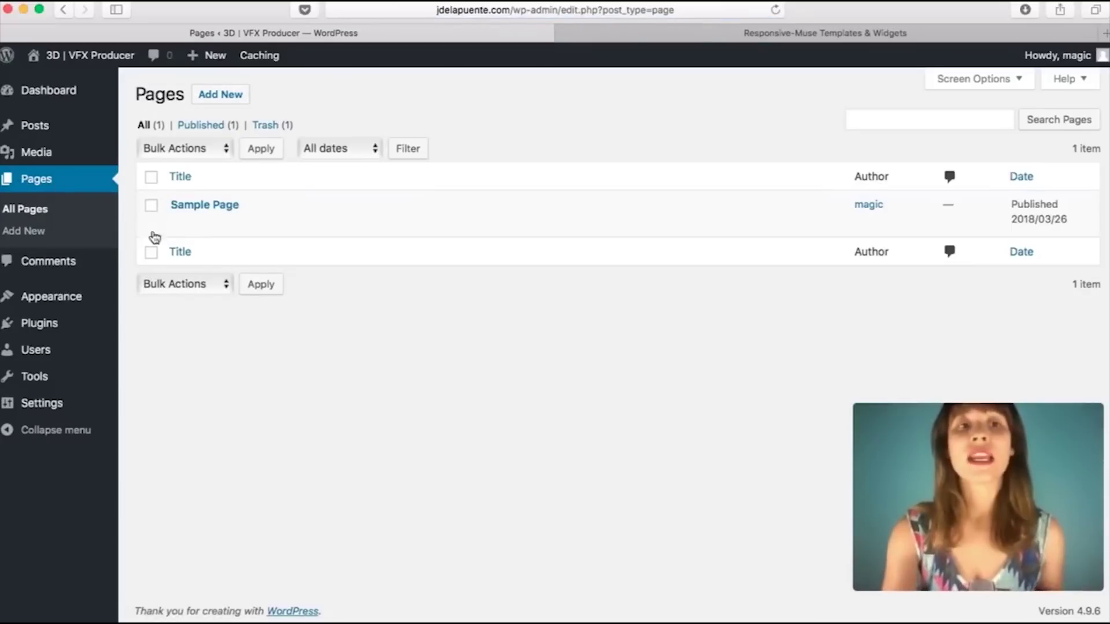
Step: Edit Sample Page in Page Builder and start adding a new row
{"action": "left_click", "coordinate": [224, 206]}
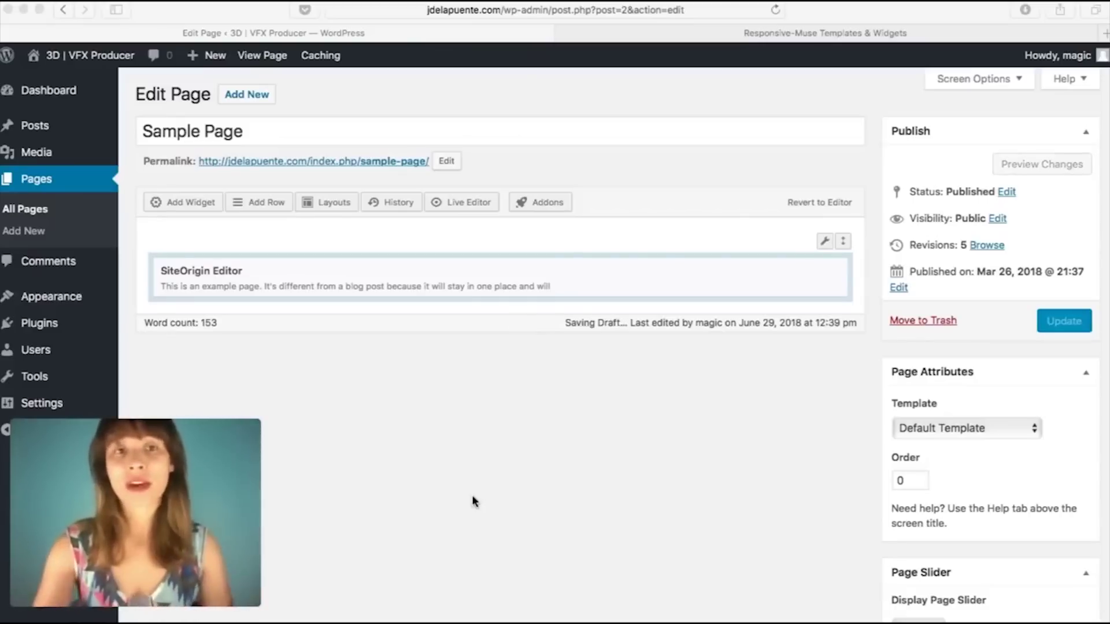
{"action": "left_click", "coordinate": [265, 205]}
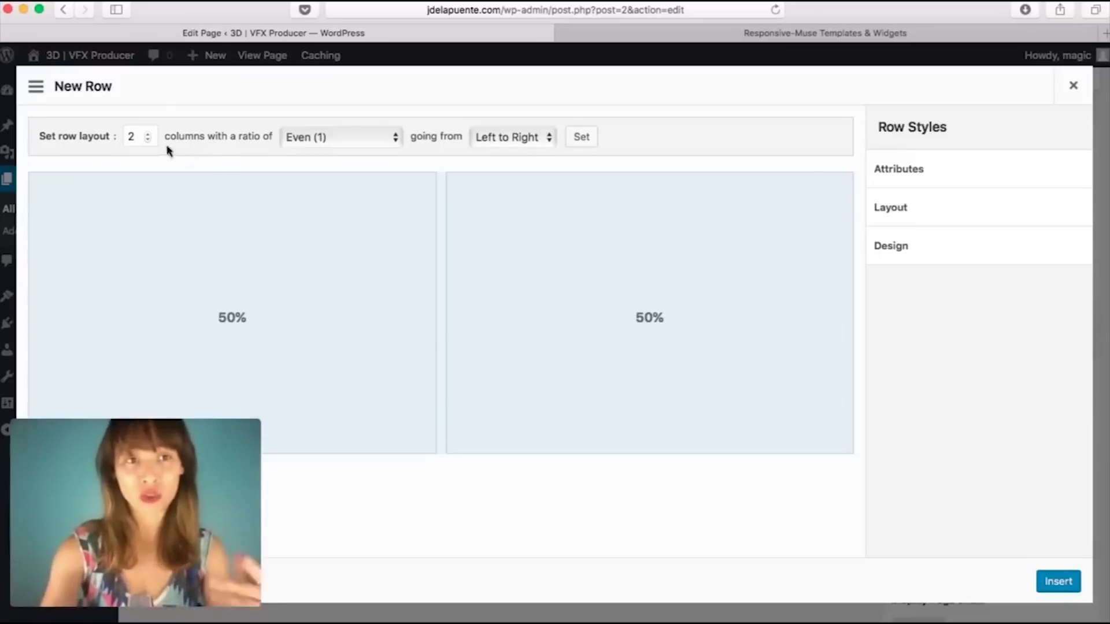
Step: Try 1 and 3 columns, settle on two 50% columns, and insert the row
{"action": "left_click", "coordinate": [148, 138]}
{"action": "left_click", "coordinate": [148, 134]}
{"action": "left_click", "coordinate": [148, 133]}
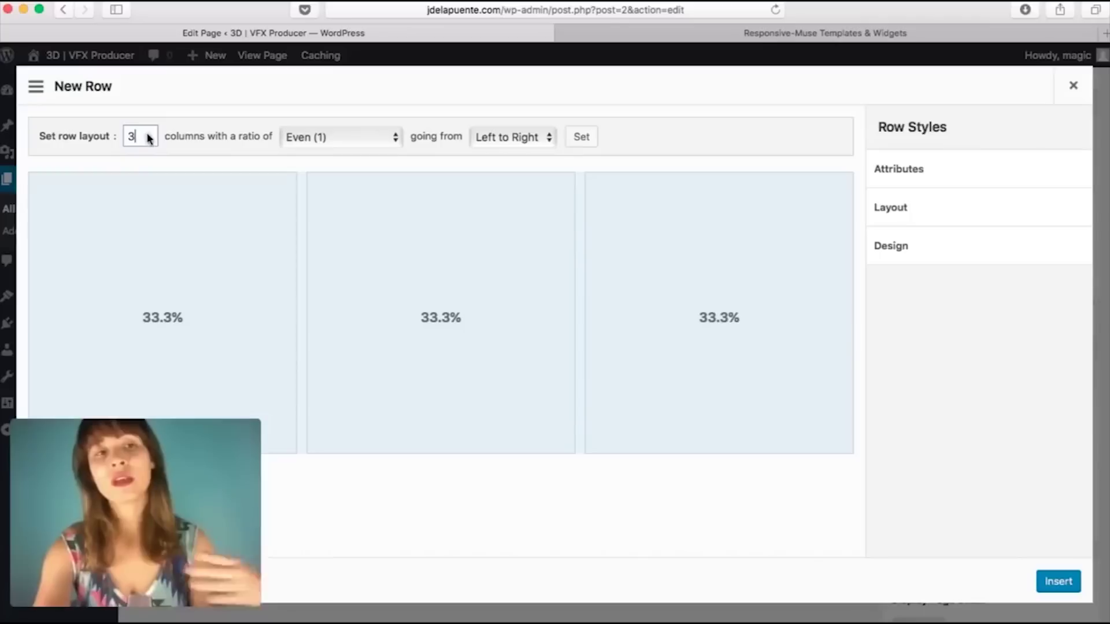
{"action": "left_click", "coordinate": [149, 142]}
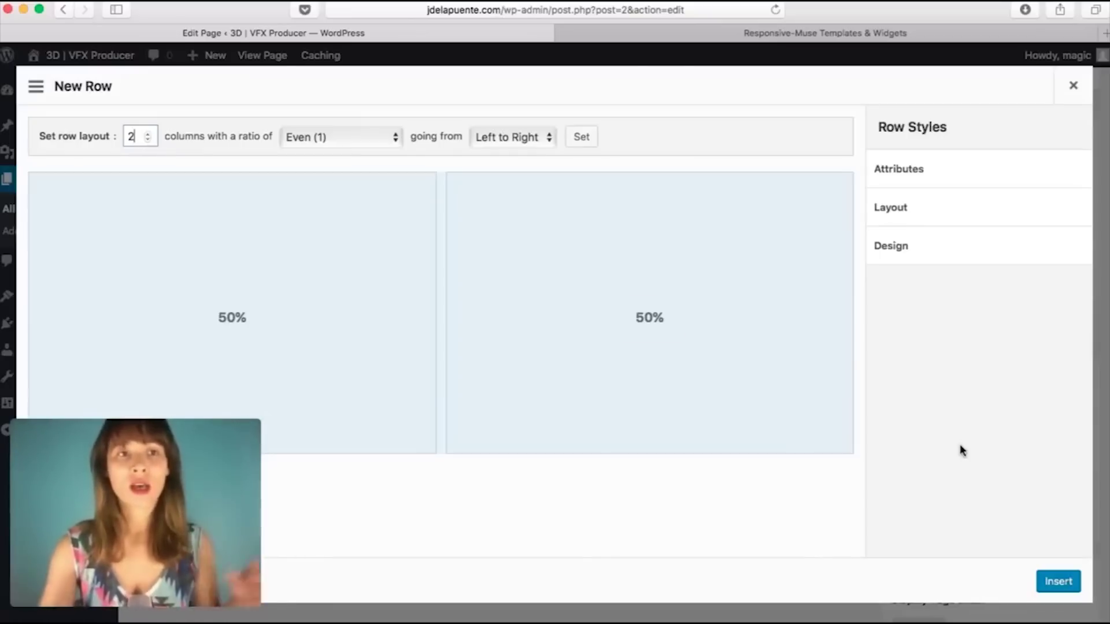
{"action": "left_click", "coordinate": [1051, 581]}
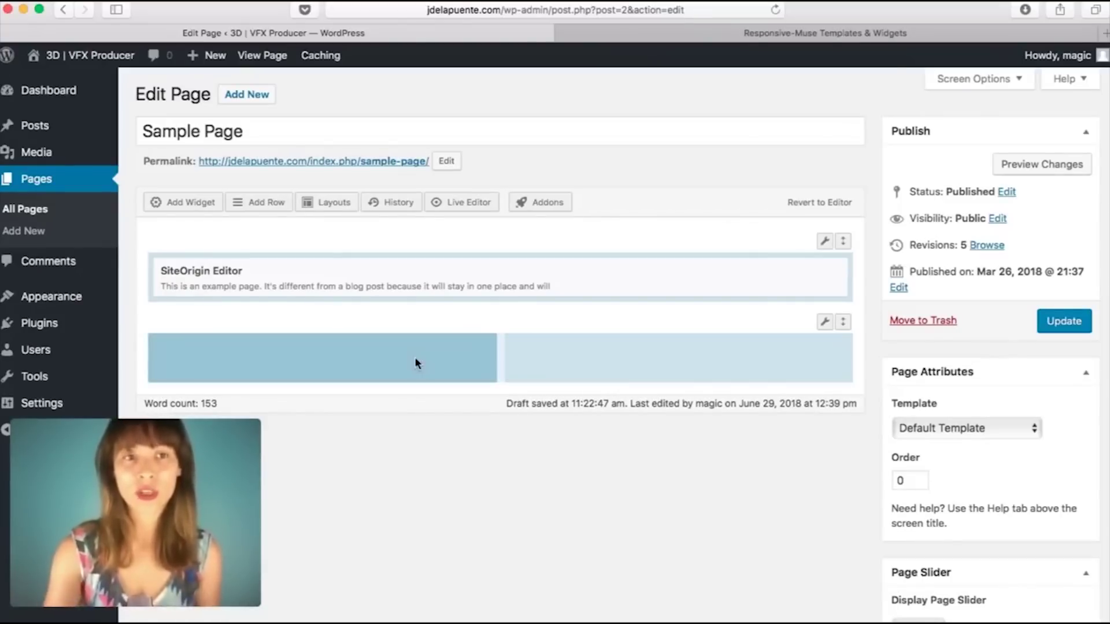
Step: Add an Image widget and a Text widget to the left column of the new row
{"action": "left_click", "coordinate": [191, 202]}
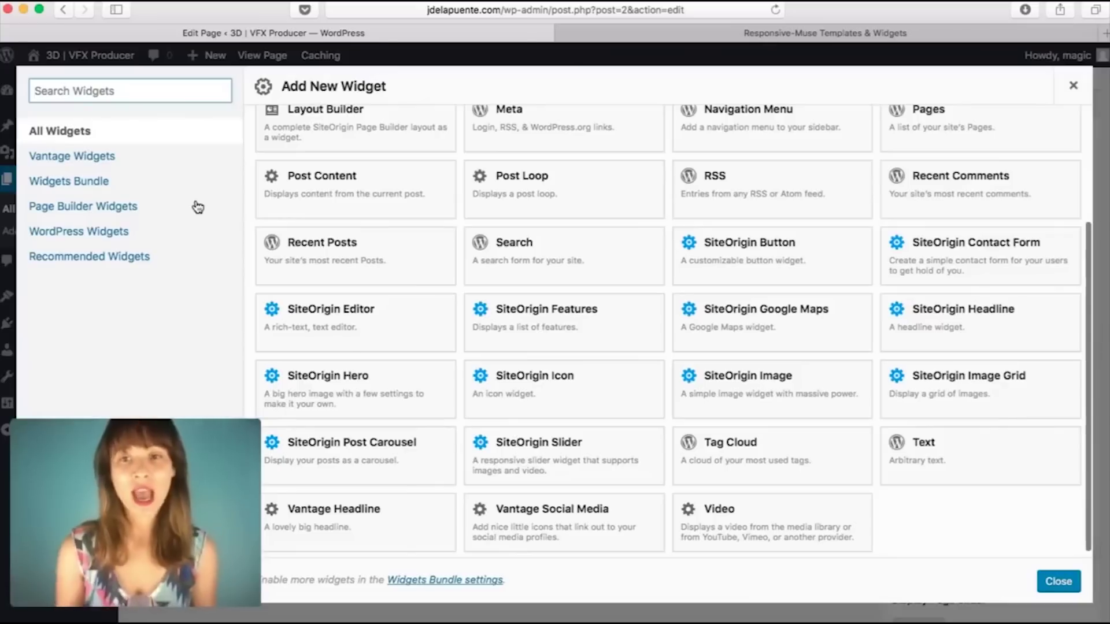
{"action": "scroll", "coordinate": [798, 265], "scroll_direction": "up", "scroll_amount": 5}
{"action": "scroll", "coordinate": [800, 266], "scroll_direction": "down", "scroll_amount": 3}
{"action": "scroll", "coordinate": [800, 265], "scroll_direction": "up", "scroll_amount": 3}
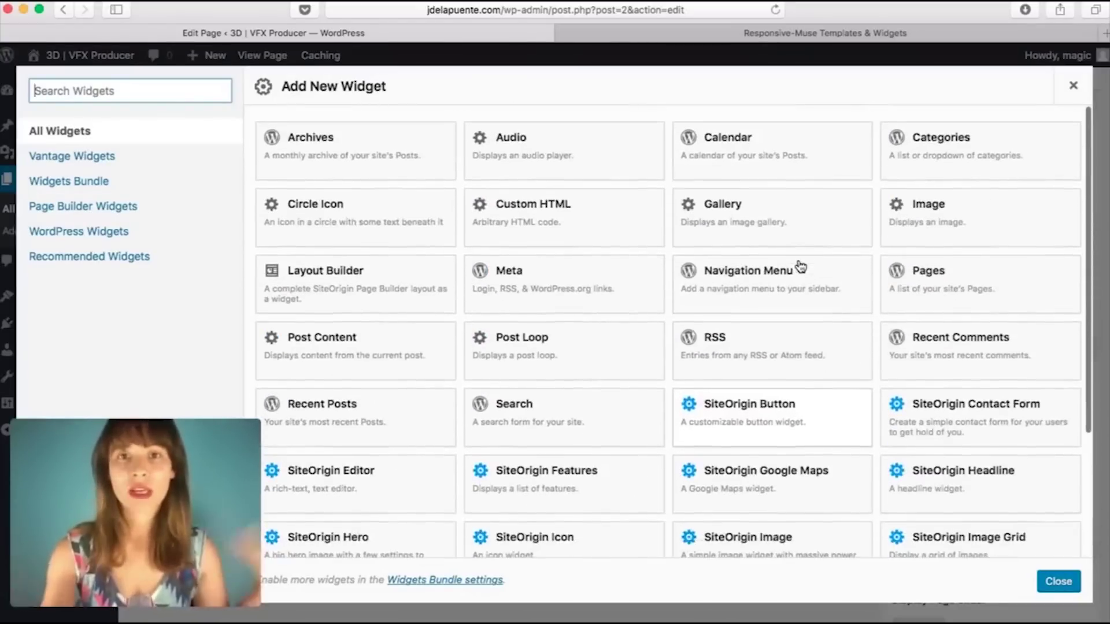
{"action": "left_click", "coordinate": [949, 211]}
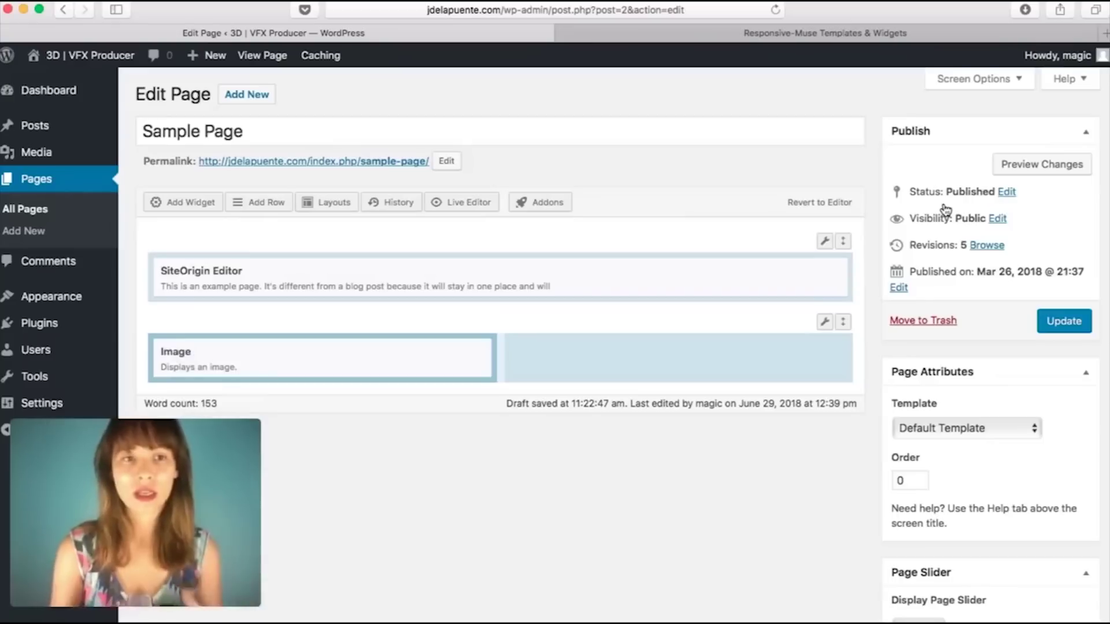
{"action": "left_click", "coordinate": [193, 207]}
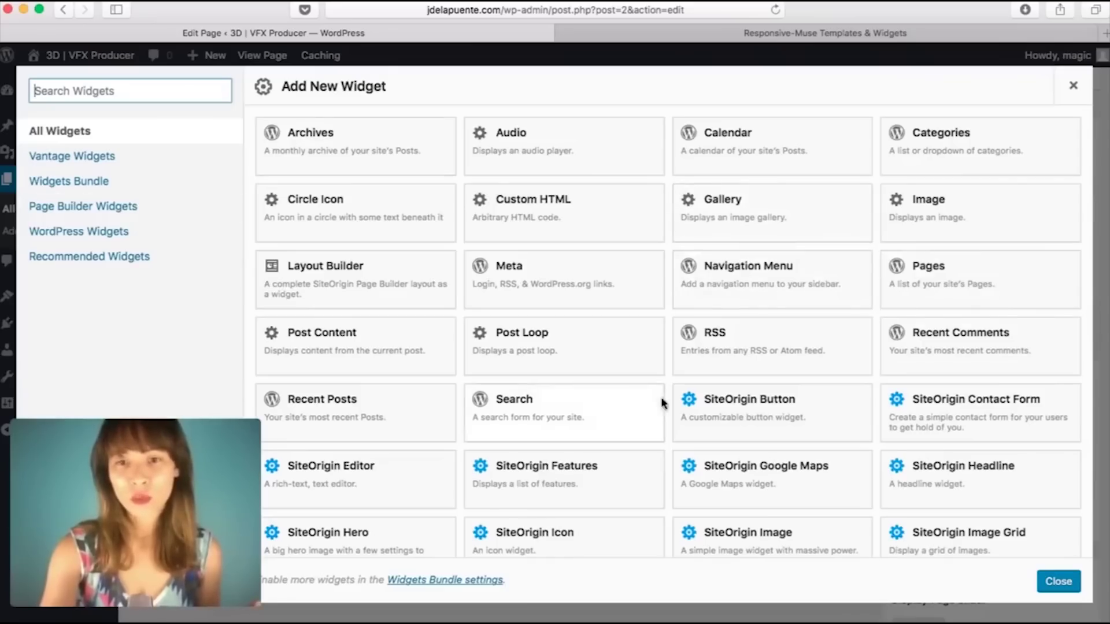
{"action": "scroll", "coordinate": [912, 488], "scroll_direction": "down", "scroll_amount": 5}
{"action": "left_click", "coordinate": [964, 449]}
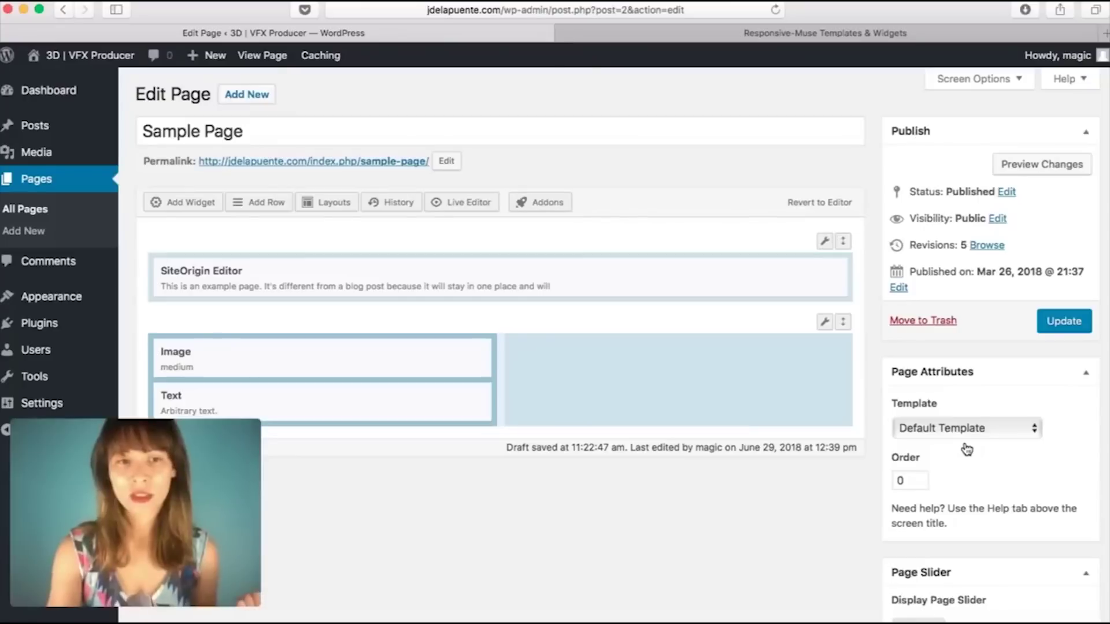
Step: Add Image and Text widgets to the right column, then open the left Image widget's settings
{"action": "left_click", "coordinate": [696, 370]}
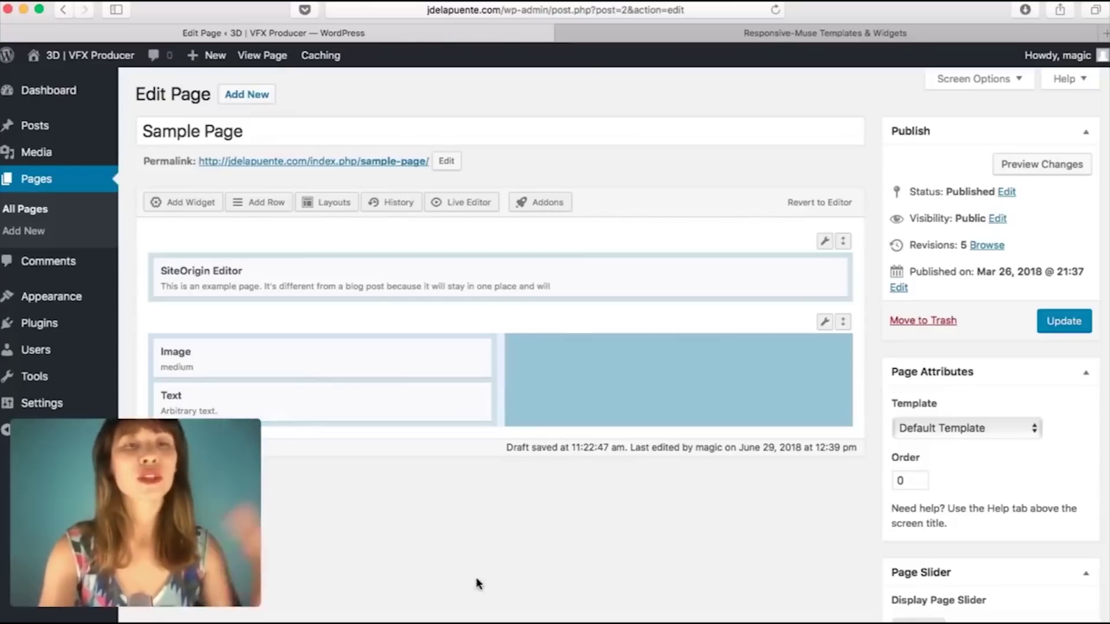
{"action": "left_click", "coordinate": [174, 210]}
{"action": "left_click", "coordinate": [910, 201]}
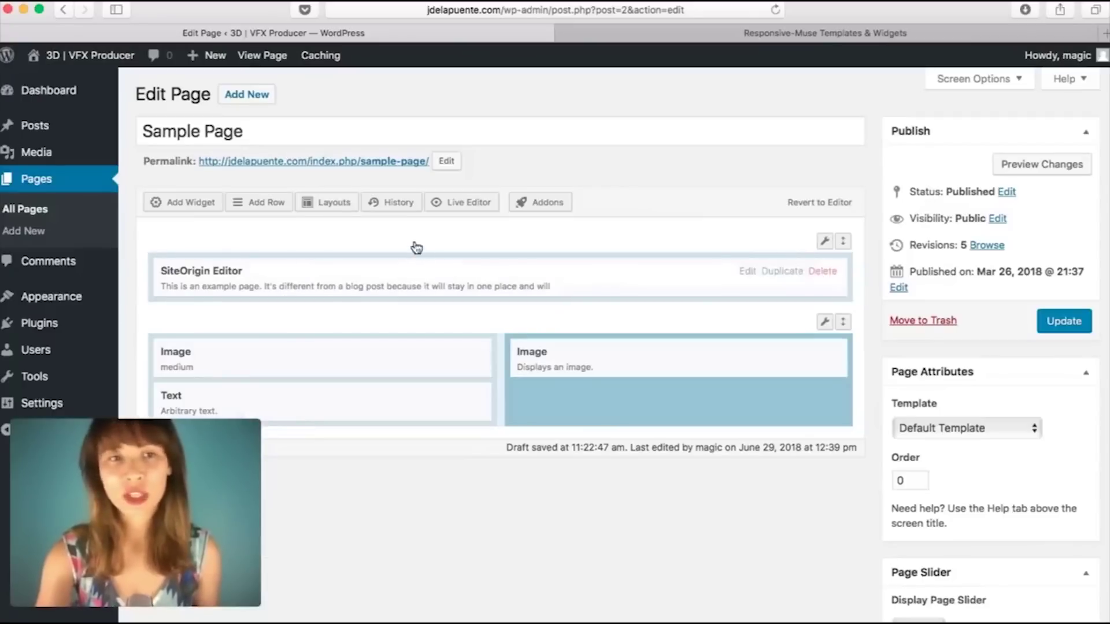
{"action": "left_click", "coordinate": [187, 207]}
{"action": "scroll", "coordinate": [820, 367], "scroll_direction": "down", "scroll_amount": 5}
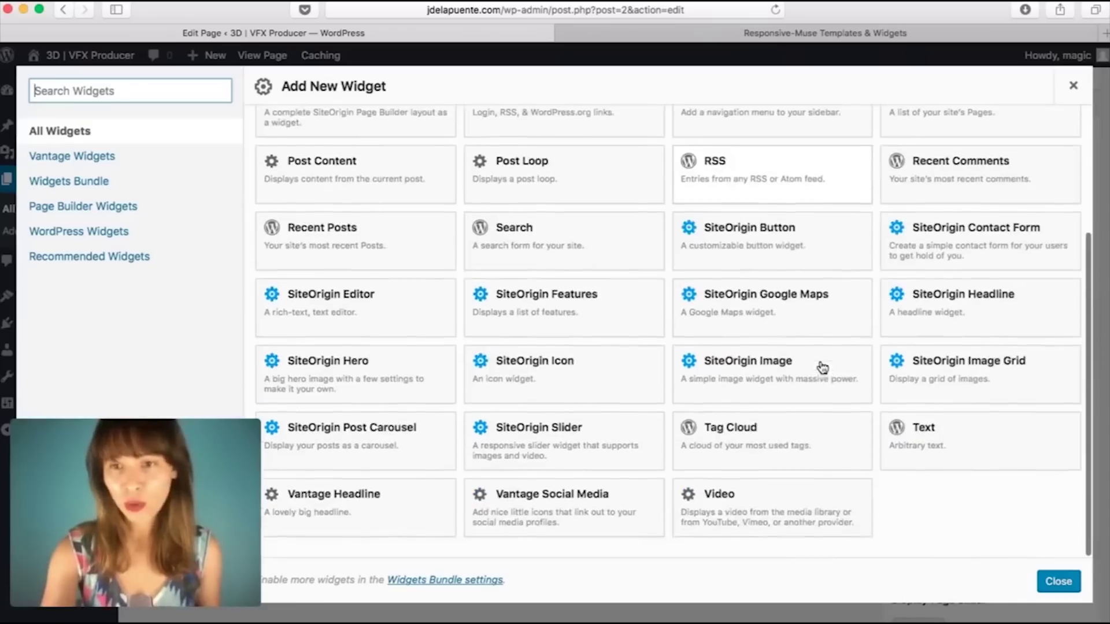
{"action": "left_click", "coordinate": [942, 471]}
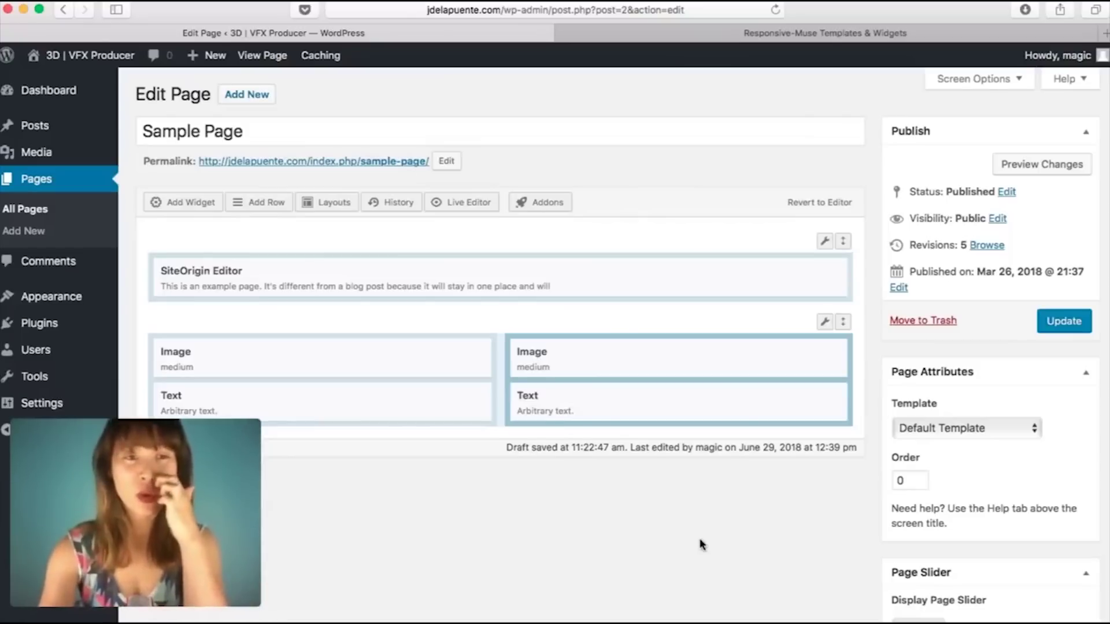
{"action": "left_click", "coordinate": [321, 356]}
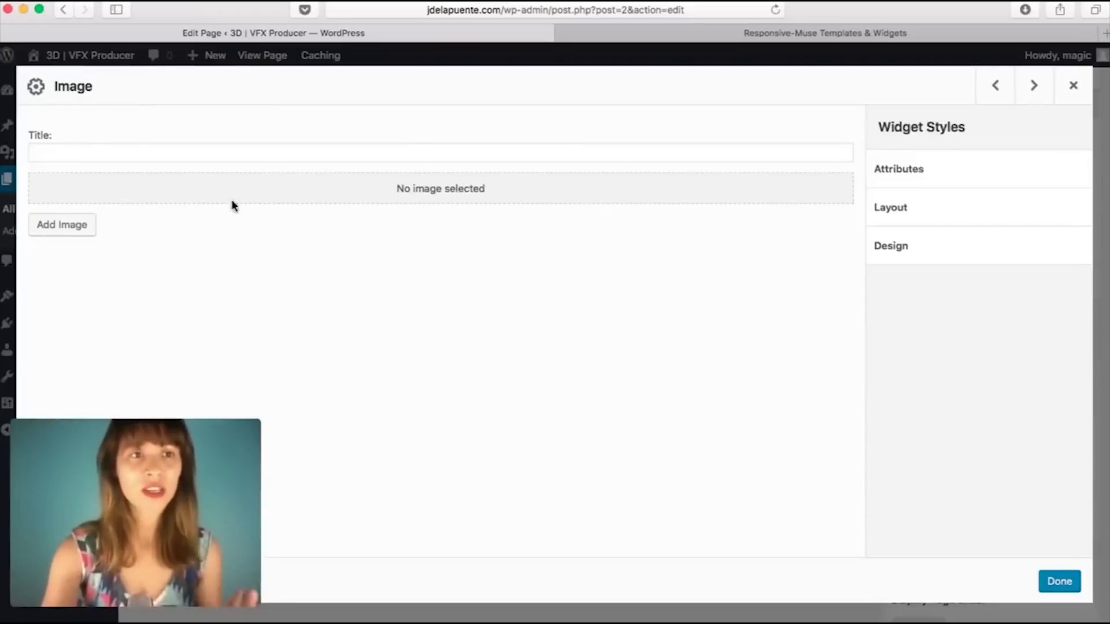
Step: Upload two Desktop photos through the left Image widget's media dialog
{"action": "left_click", "coordinate": [45, 228]}
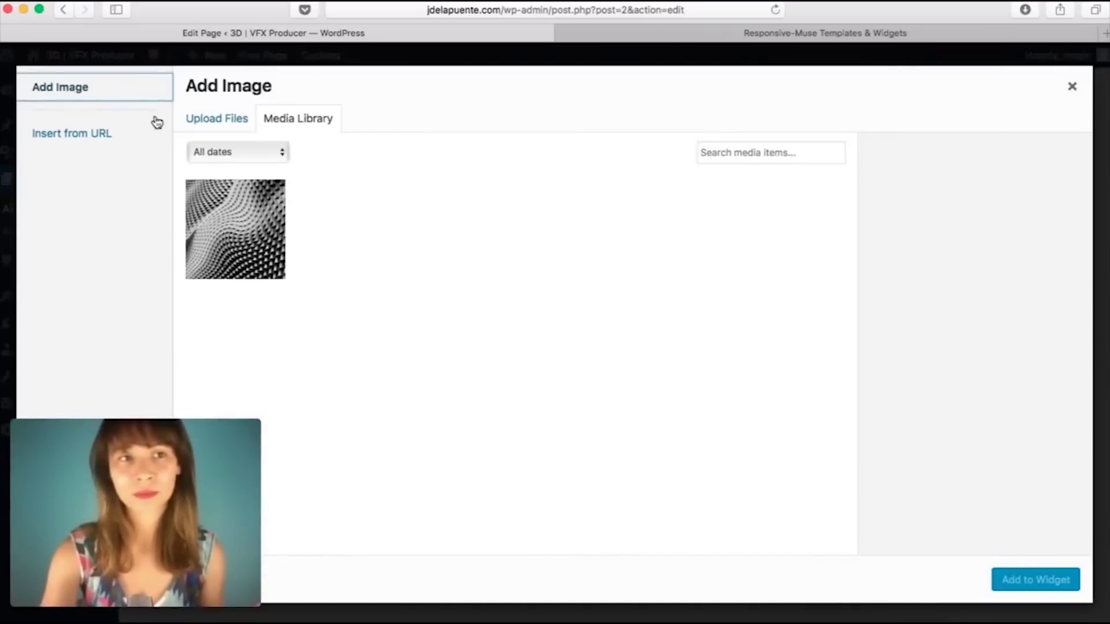
{"action": "left_click", "coordinate": [240, 119]}
{"action": "left_click", "coordinate": [618, 362]}
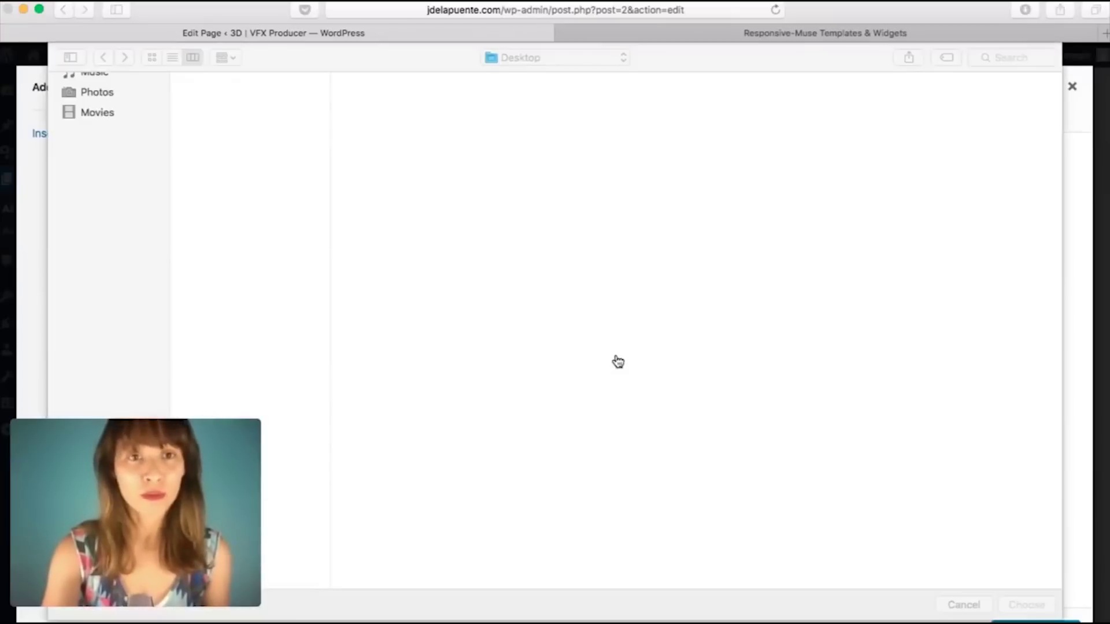
{"action": "left_click", "coordinate": [195, 99]}
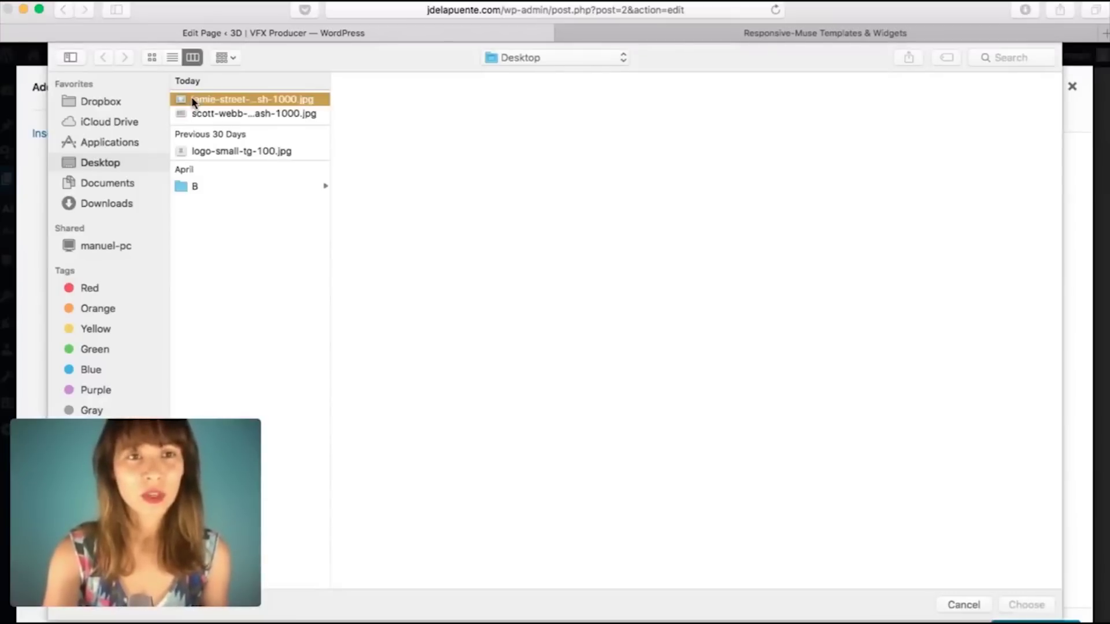
{"action": "left_click", "coordinate": [213, 112], "text": "shift"}
{"action": "key", "text": "Return"}
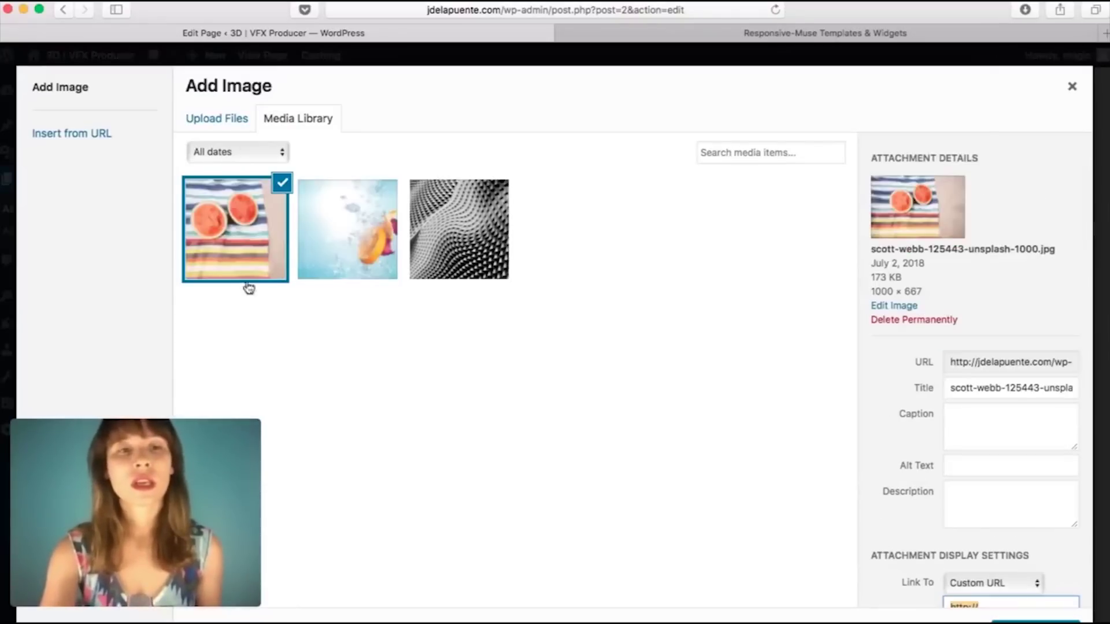
Step: Put the watermelon photo scott-webb-125443-unsplash-1000.jpg into the left Image widget
{"action": "left_click", "coordinate": [395, 243]}
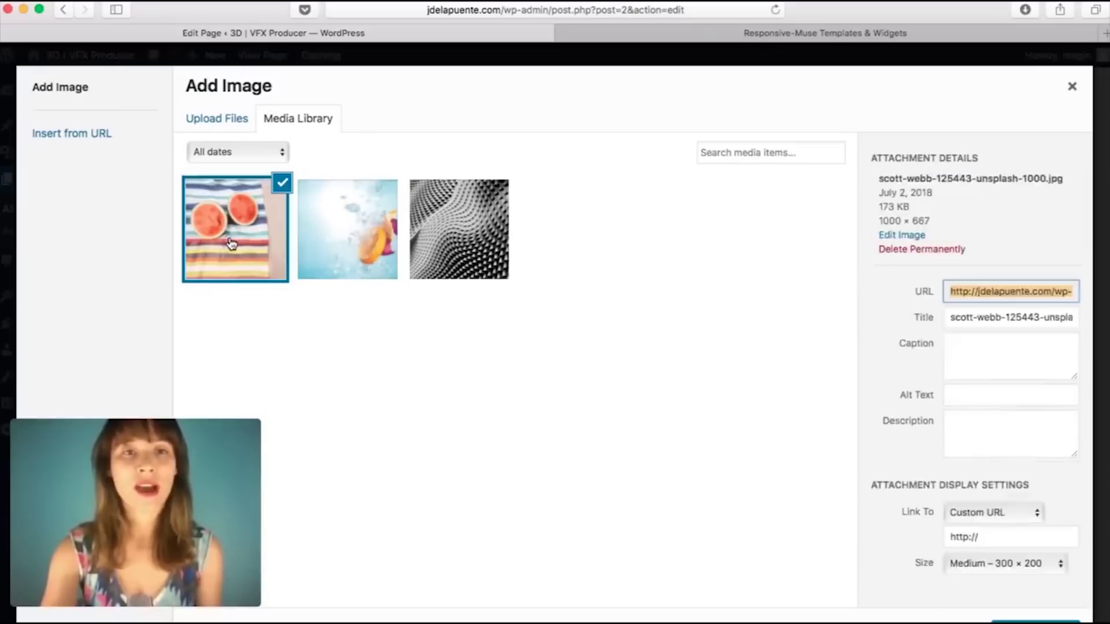
{"action": "left_click", "coordinate": [217, 230]}
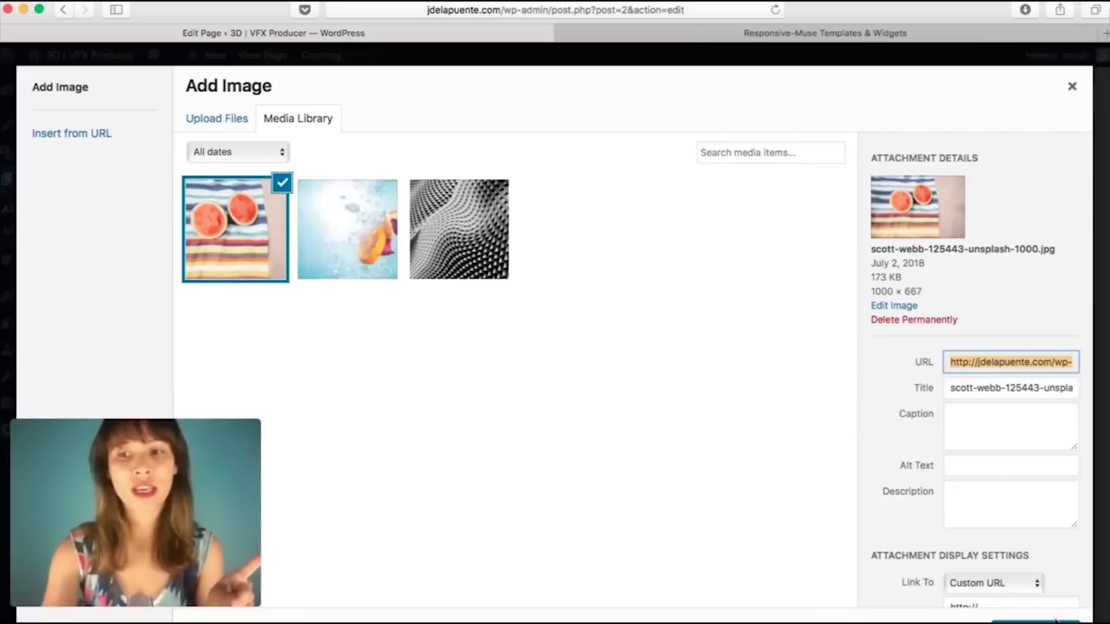
{"action": "left_click", "coordinate": [1035, 622]}
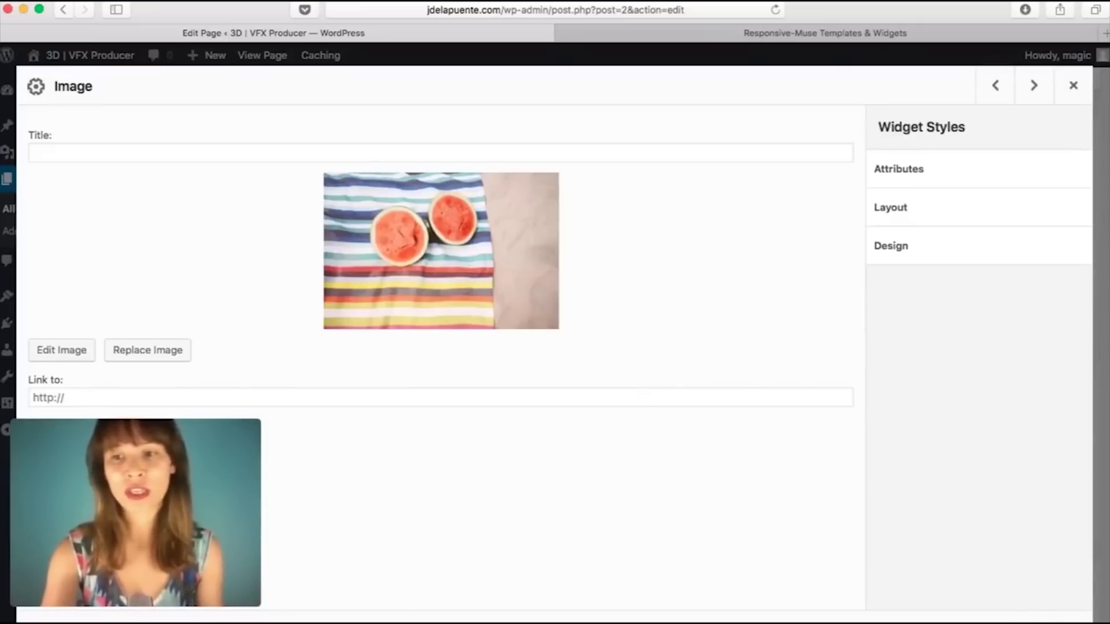
{"action": "left_click", "coordinate": [1067, 623]}
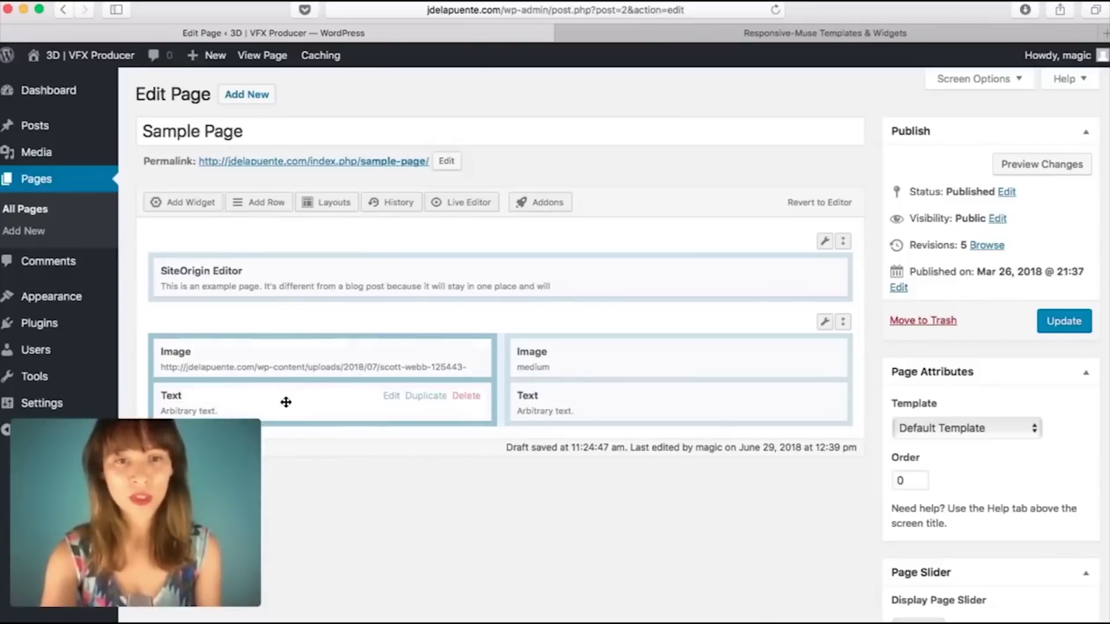
{"action": "left_click", "coordinate": [391, 398]}
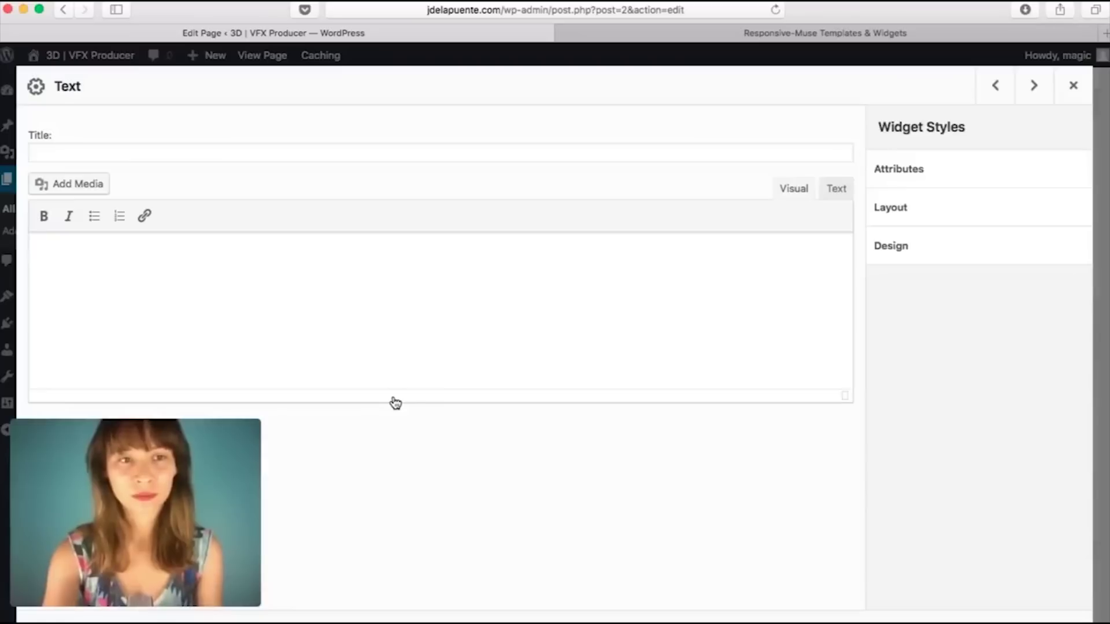
Step: Write 'HEY EVERYONE!!!!!' in the left Text widget
{"action": "left_click", "coordinate": [277, 279]}
{"action": "type", "text": "HEY "}
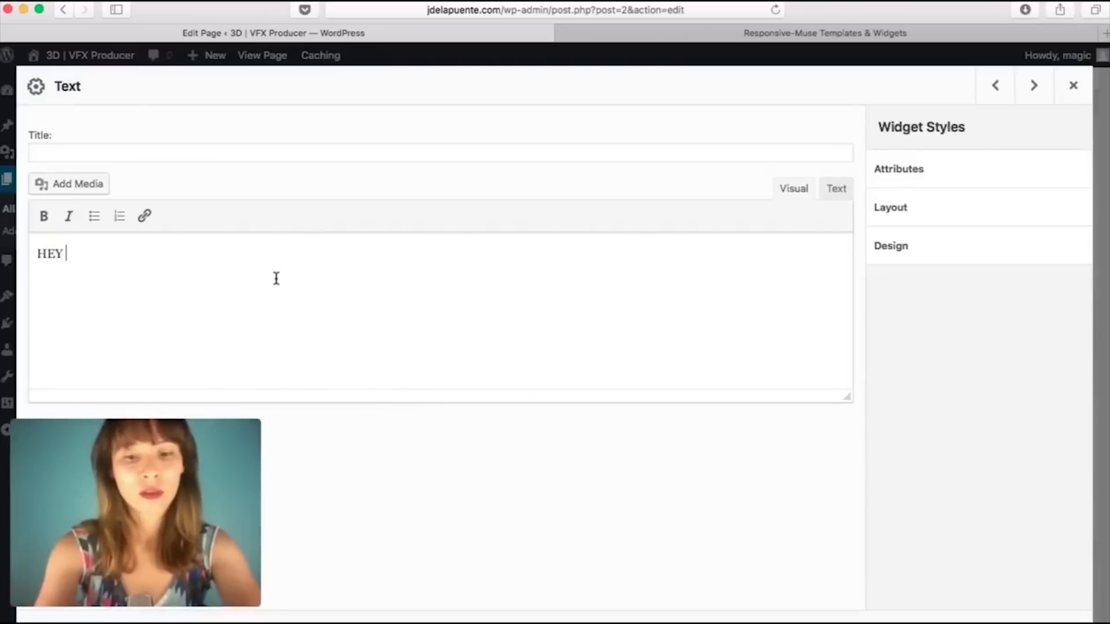
{"action": "type", "text": "EVERYONE!!!!!"}
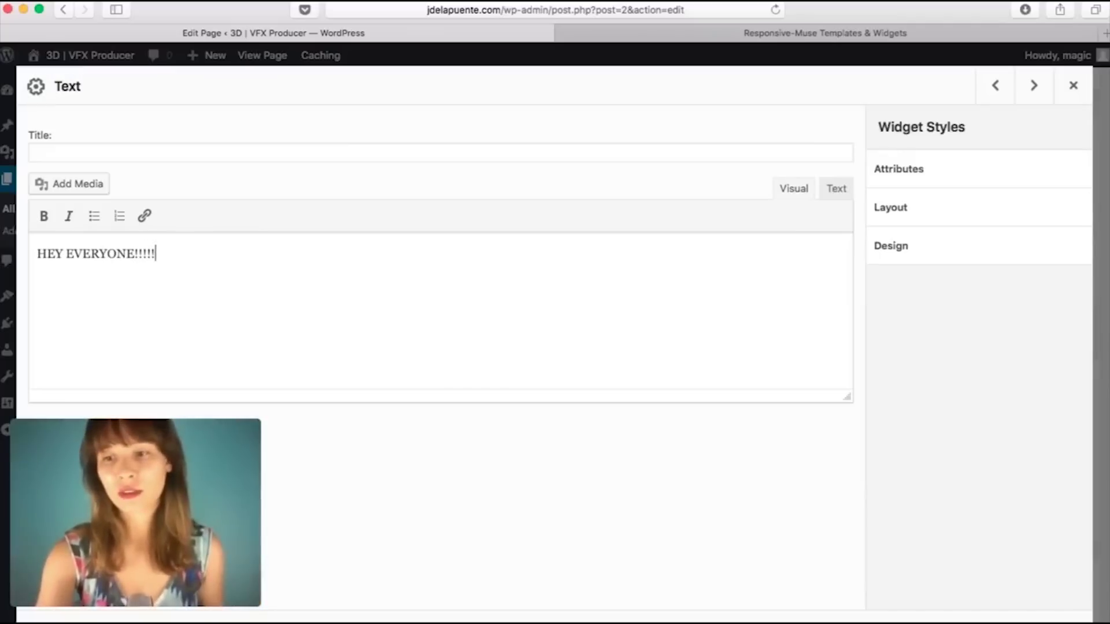
{"action": "key", "text": "Escape"}
Step: Set the right Image widget to the underwater orange photo from the media library
{"action": "left_click", "coordinate": [611, 352]}
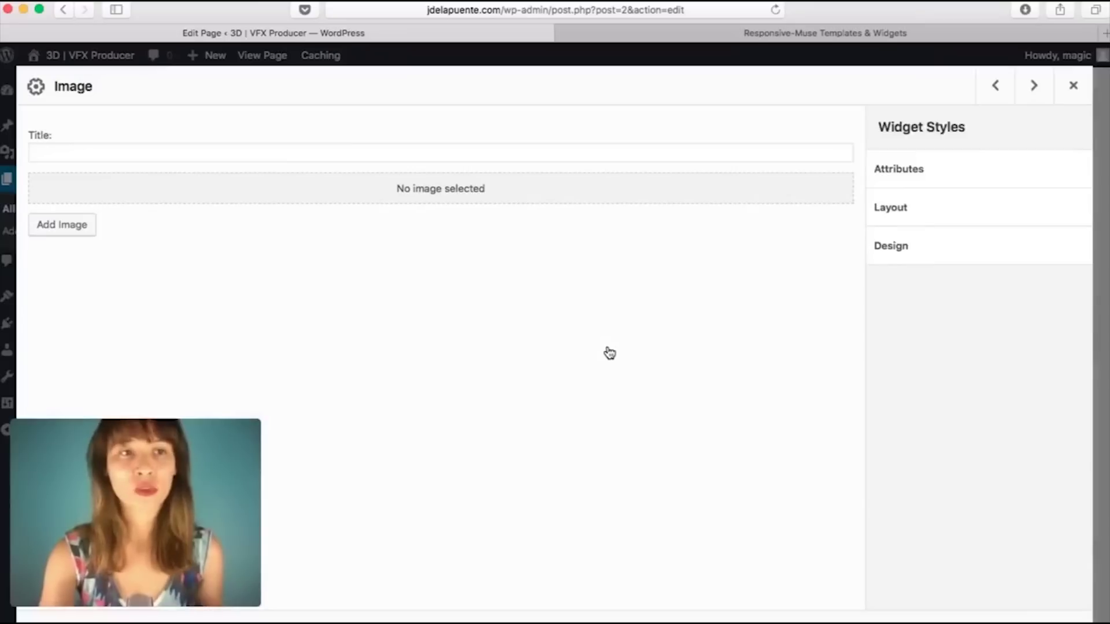
{"action": "left_click", "coordinate": [82, 235]}
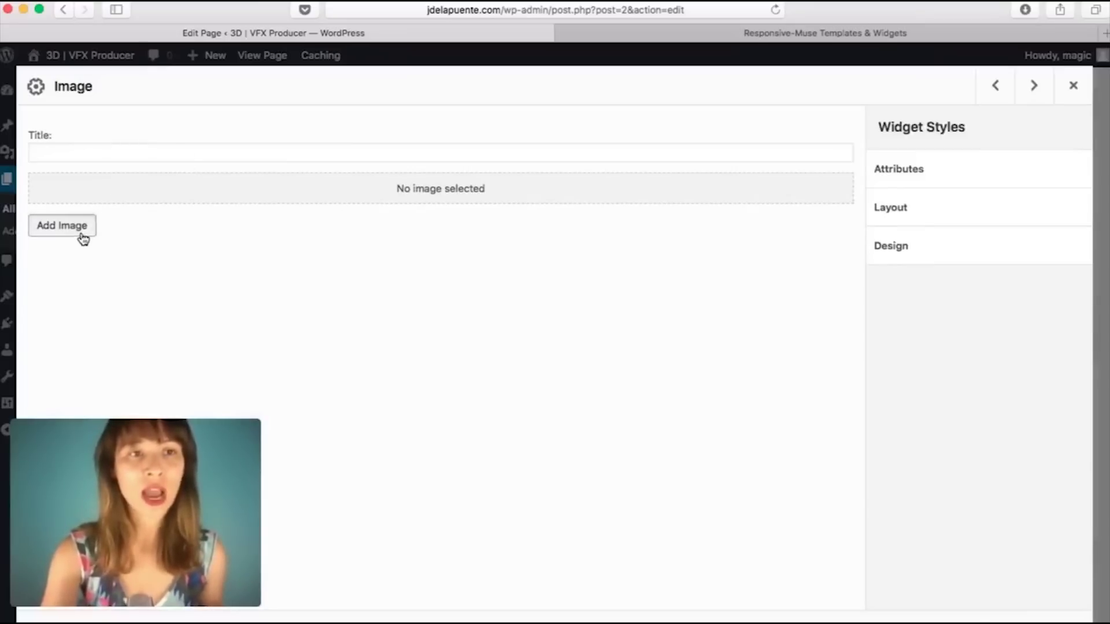
{"action": "left_click", "coordinate": [384, 240]}
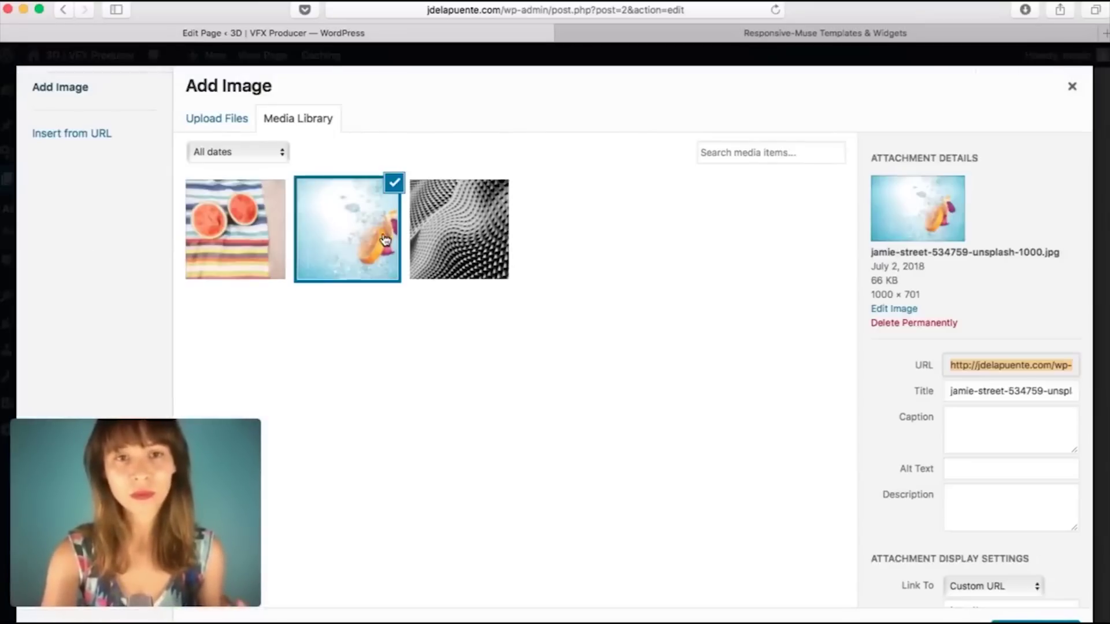
{"action": "left_click", "coordinate": [1035, 623]}
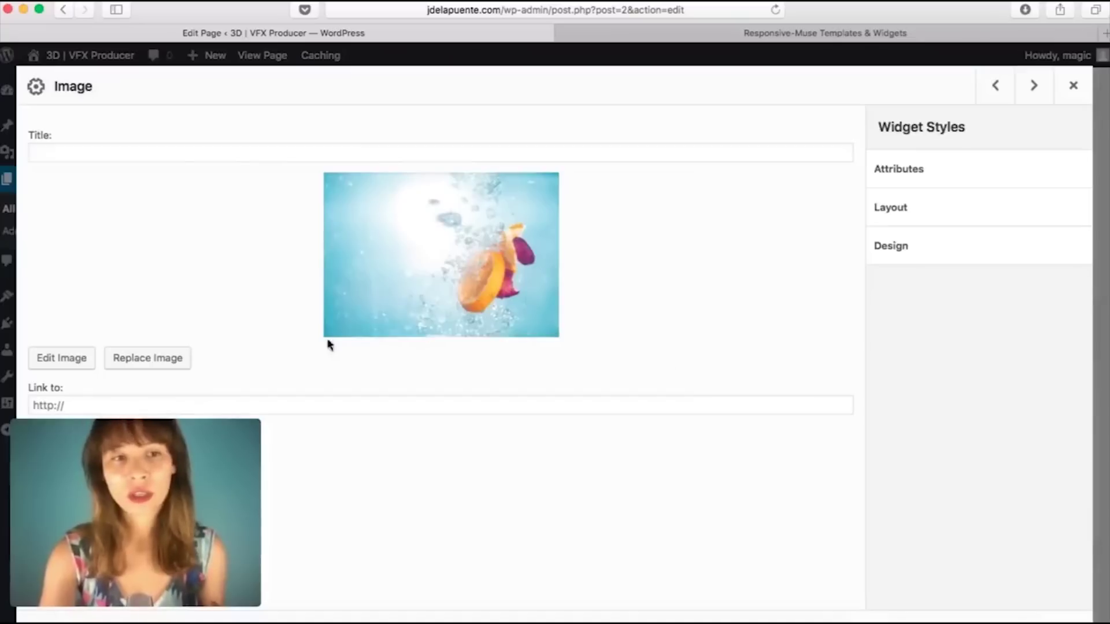
{"action": "left_click", "coordinate": [1055, 623]}
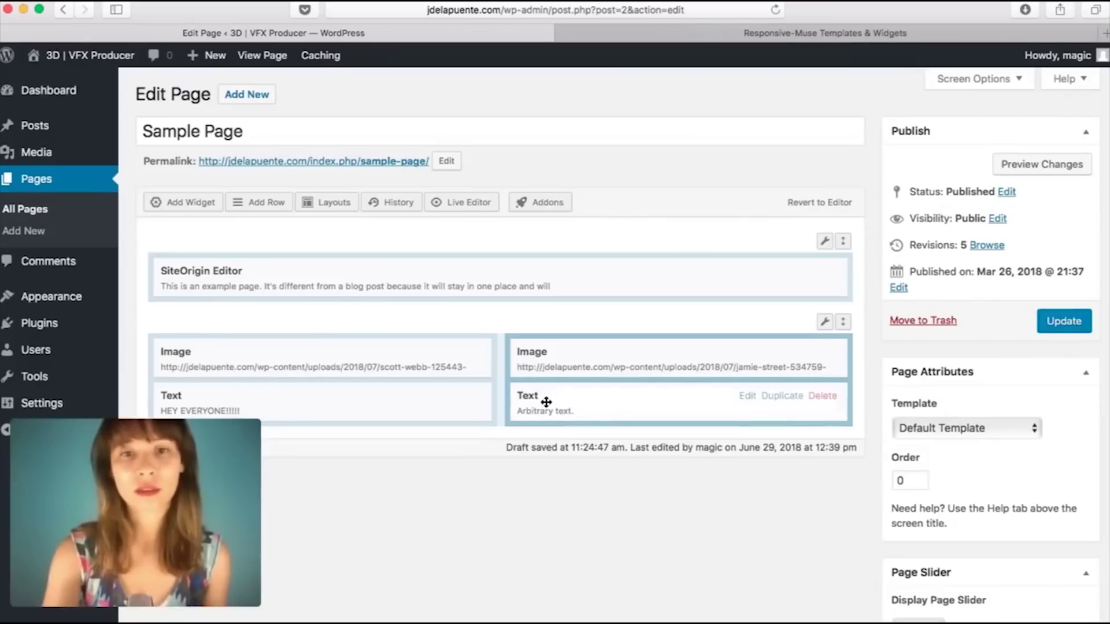
Step: Write 'HI EVERYONE!!!!!' in the right Text widget and save it
{"action": "left_click", "coordinate": [746, 395]}
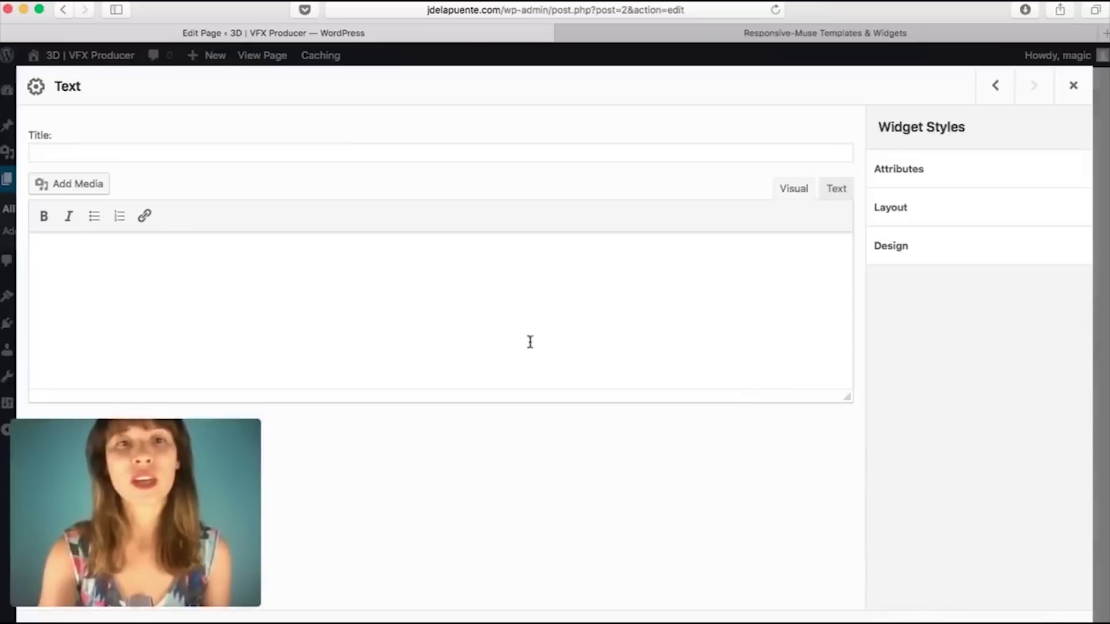
{"action": "left_click", "coordinate": [286, 293]}
{"action": "type", "text": "EVER"}
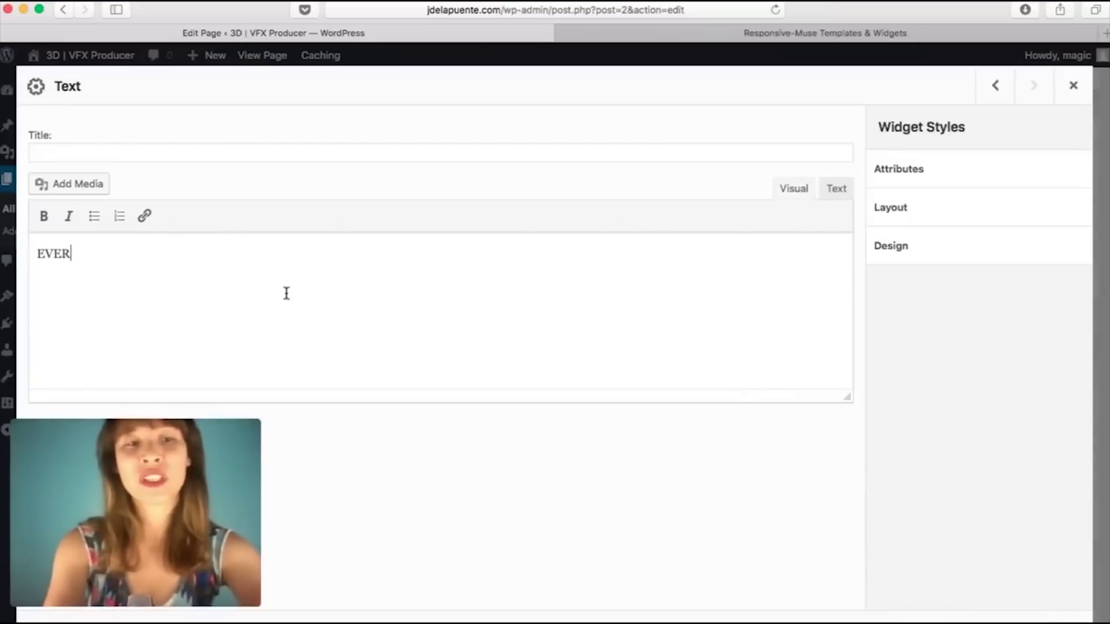
{"action": "key", "text": "BackSpace"}
{"action": "key", "text": "BackSpace"}
{"action": "key", "text": "BackSpace"}
{"action": "key", "text": "BackSpace"}
{"action": "type", "text": "HI EB"}
{"action": "key", "text": "BackSpace"}
{"action": "type", "text": "VERY"}
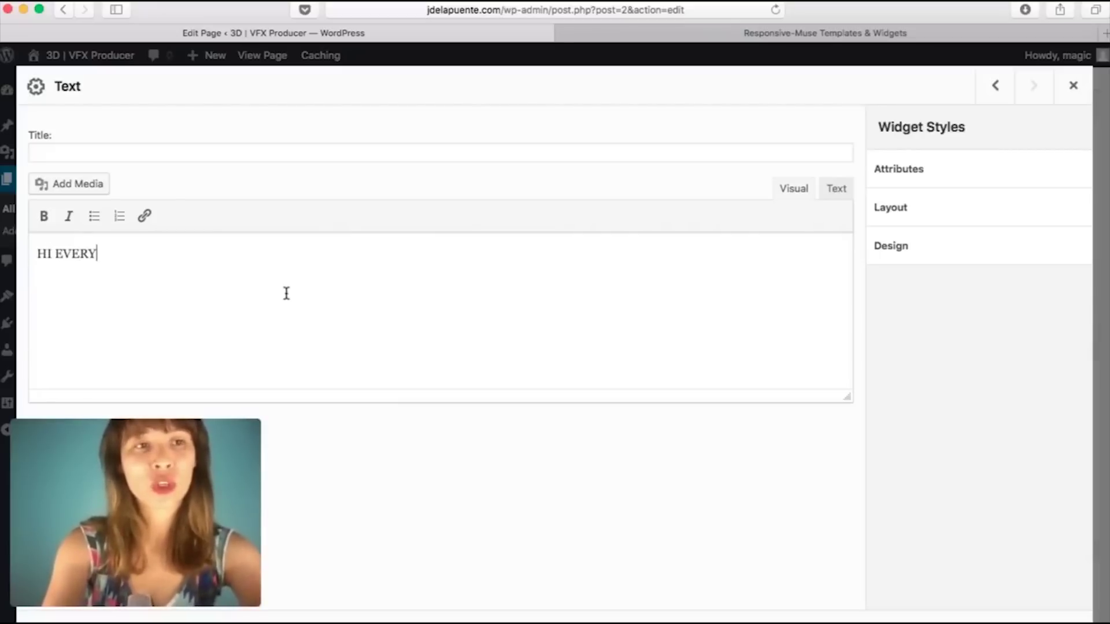
{"action": "type", "text": "ONE!!!!!"}
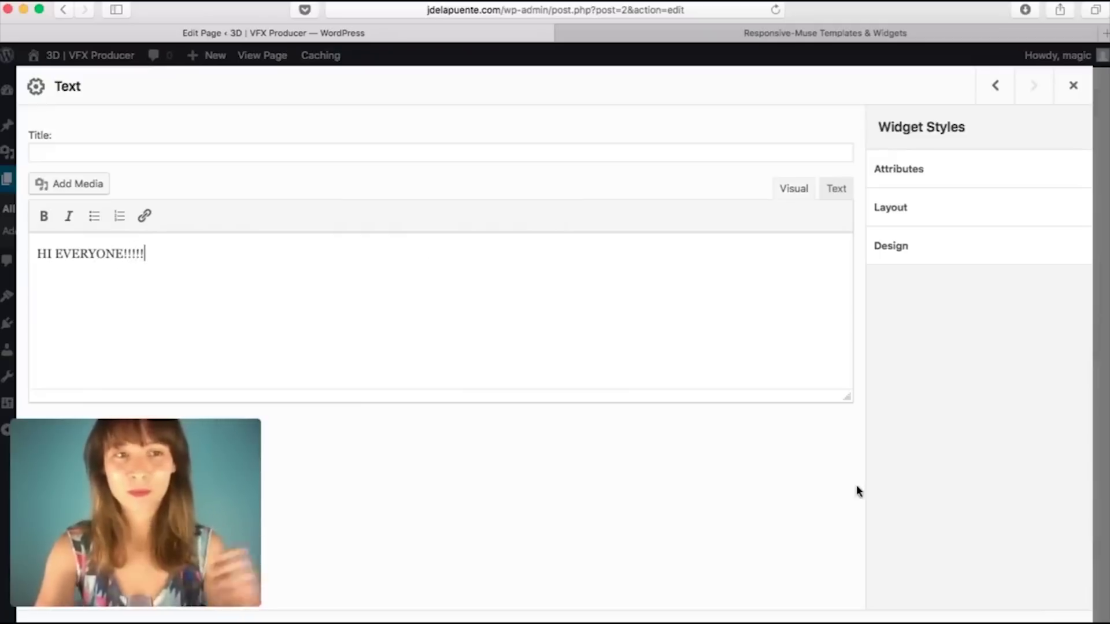
{"action": "left_click", "coordinate": [1065, 622]}
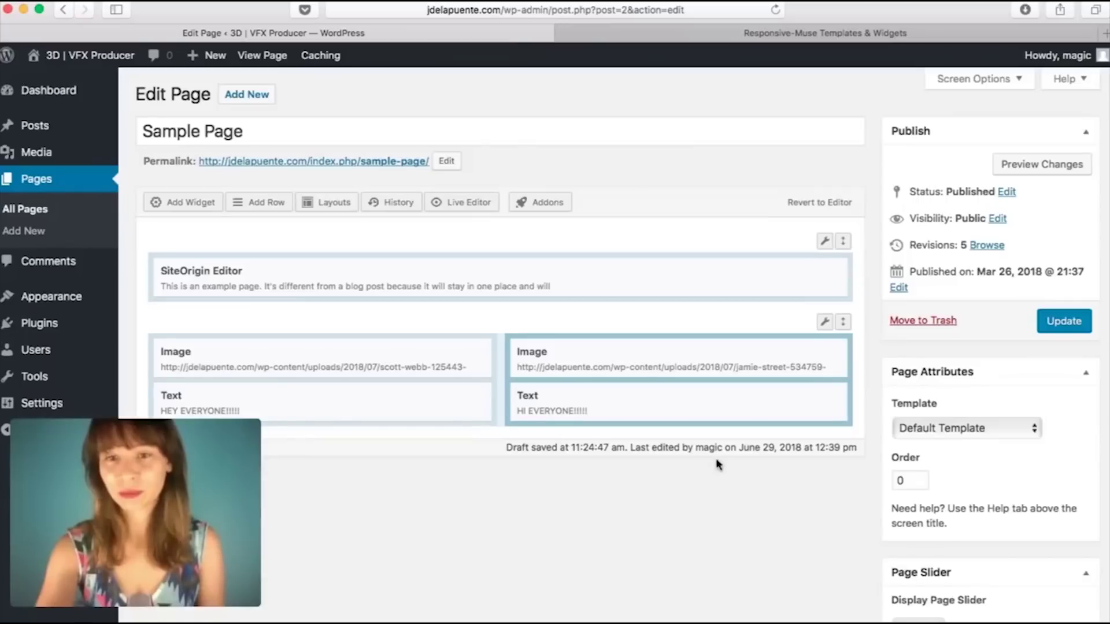
{"action": "left_click", "coordinate": [1023, 173]}
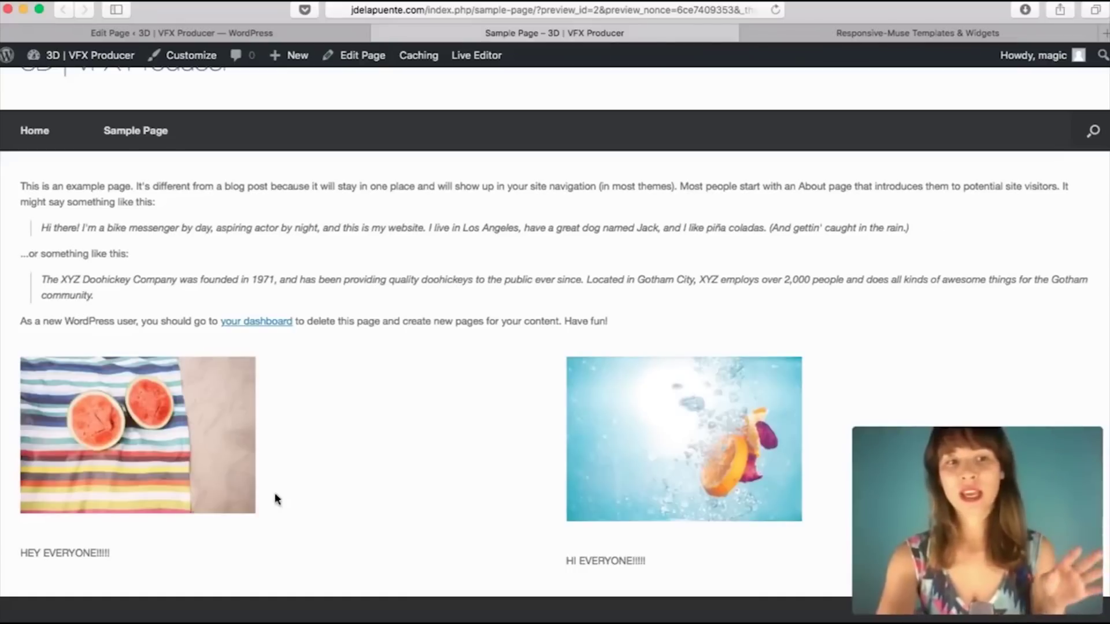
{"action": "scroll", "coordinate": [802, 472], "scroll_direction": "down", "scroll_amount": 1}
{"action": "scroll", "coordinate": [803, 472], "scroll_direction": "down", "scroll_amount": 1}
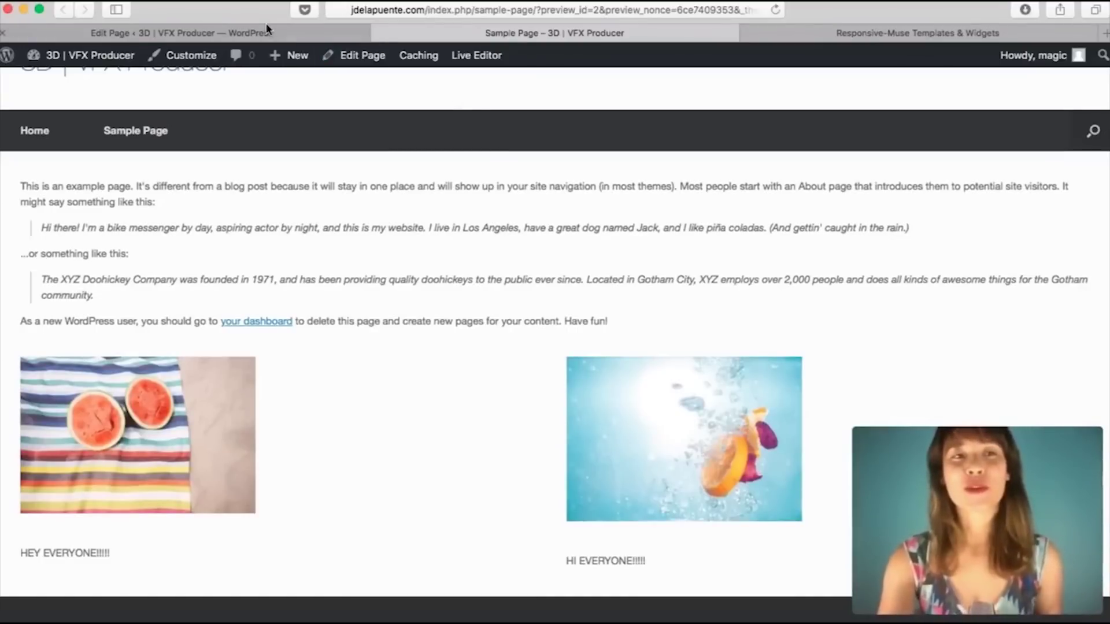
{"action": "left_click", "coordinate": [282, 29]}
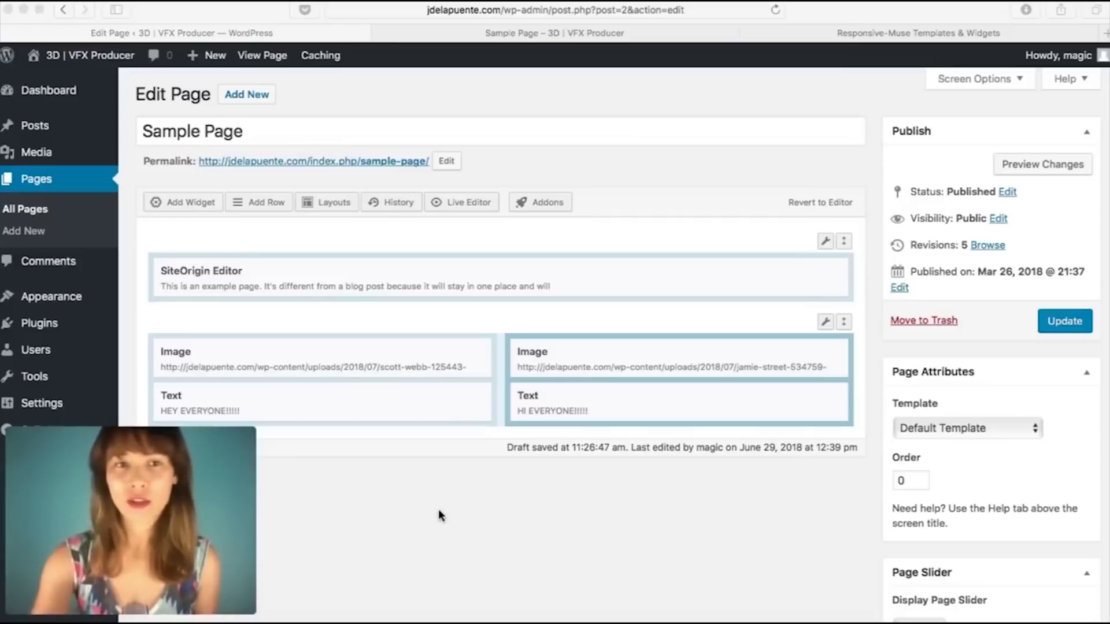
Step: Pick the Mono layout in the Layouts Directory and insert it after the existing rows
{"action": "left_click", "coordinate": [345, 196]}
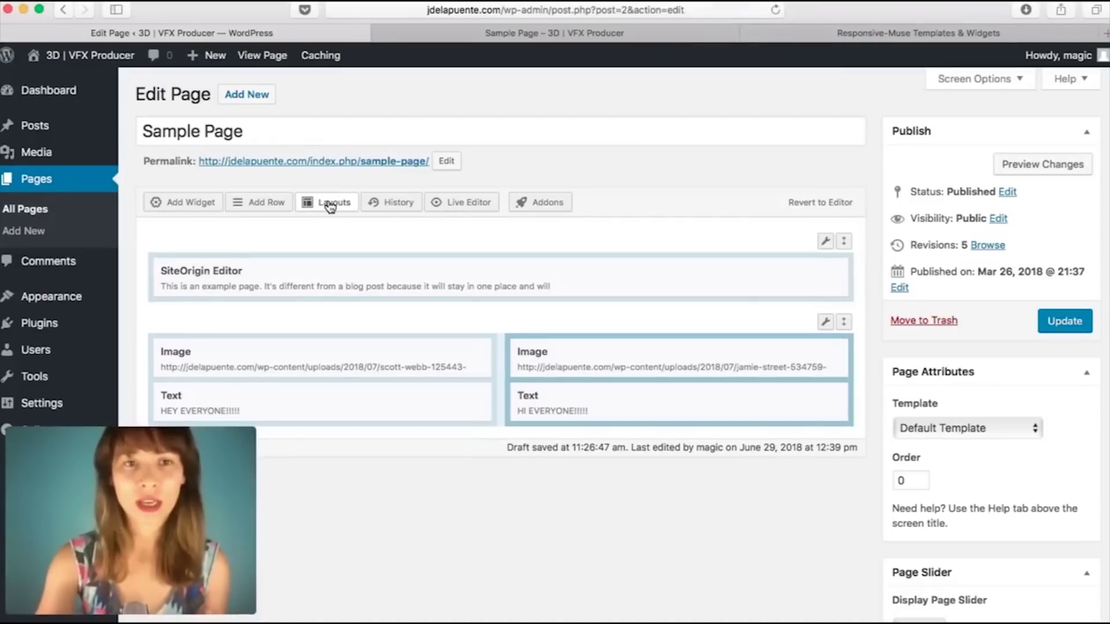
{"action": "left_click", "coordinate": [330, 204]}
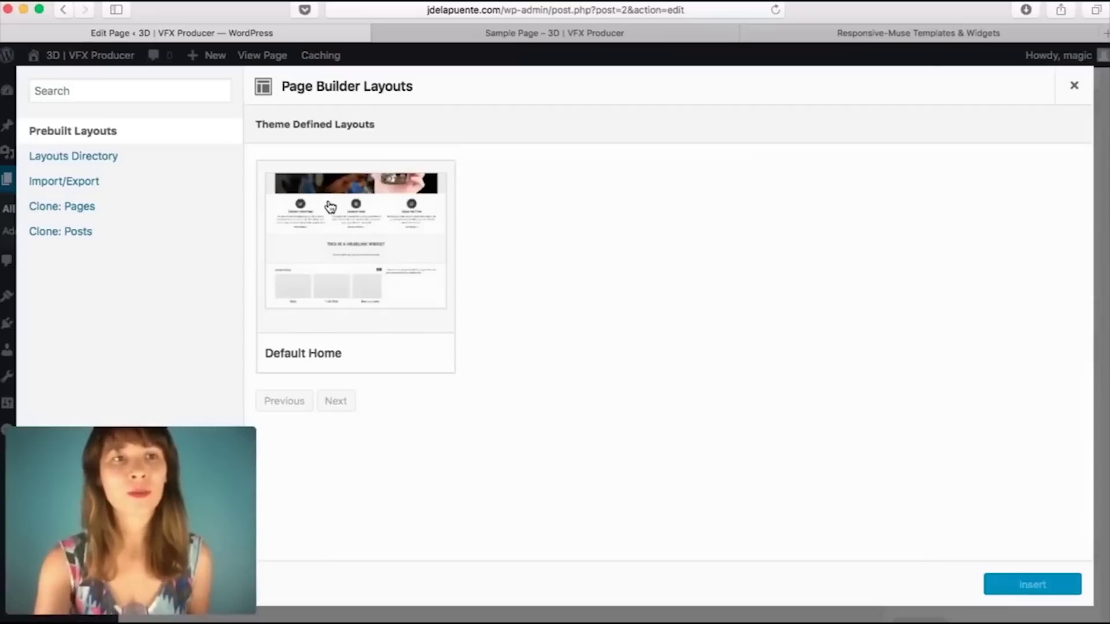
{"action": "left_click", "coordinate": [73, 161]}
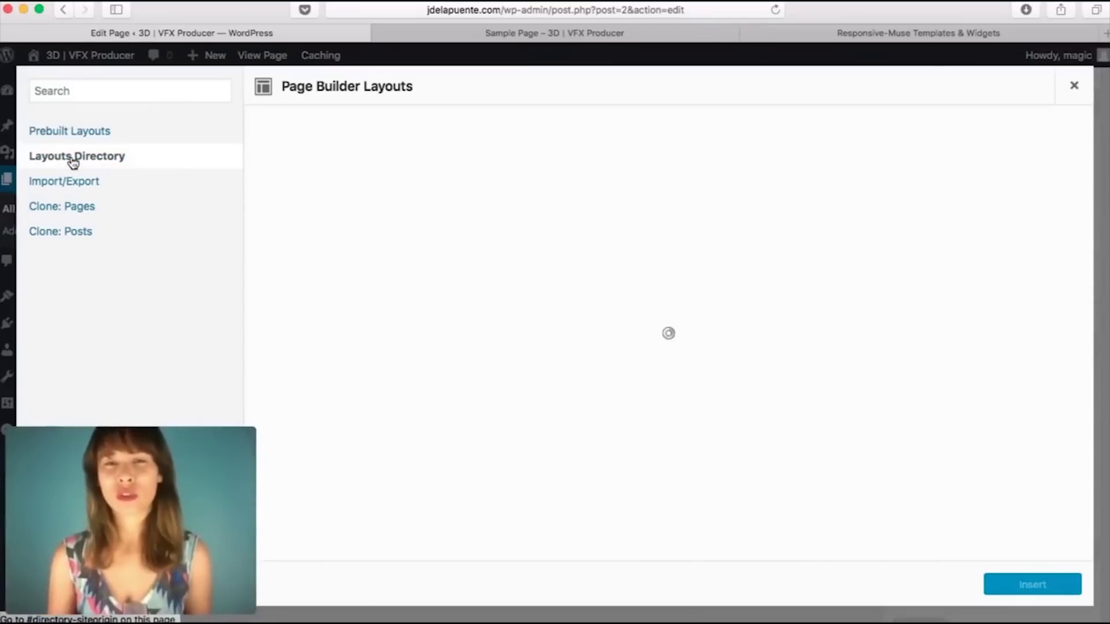
{"action": "scroll", "coordinate": [615, 324], "scroll_direction": "down", "scroll_amount": 10}
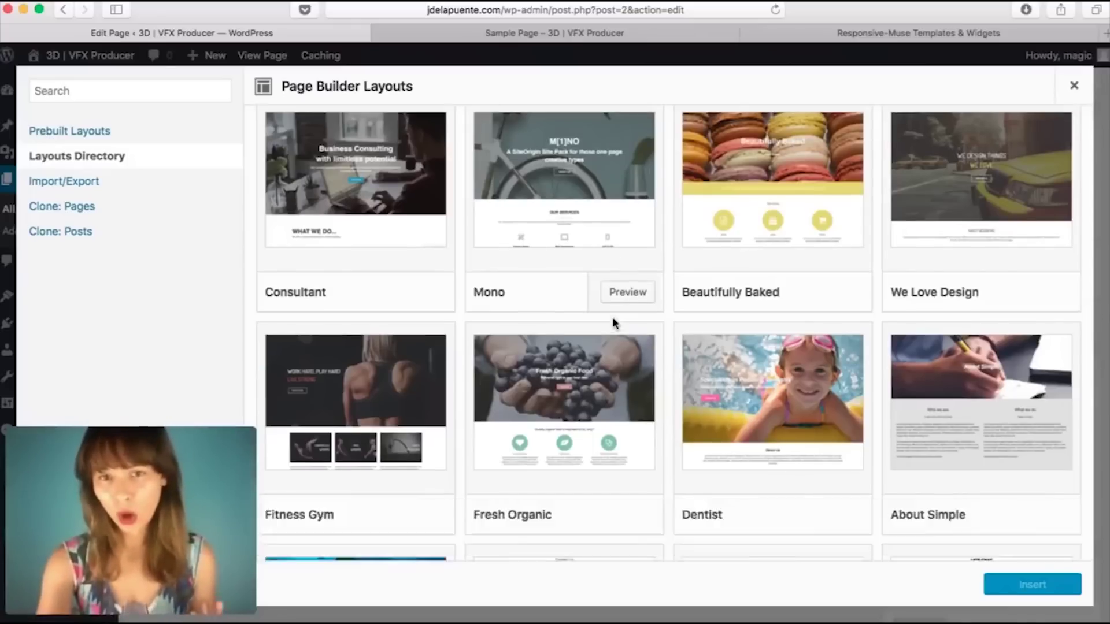
{"action": "scroll", "coordinate": [614, 321], "scroll_direction": "up", "scroll_amount": 10}
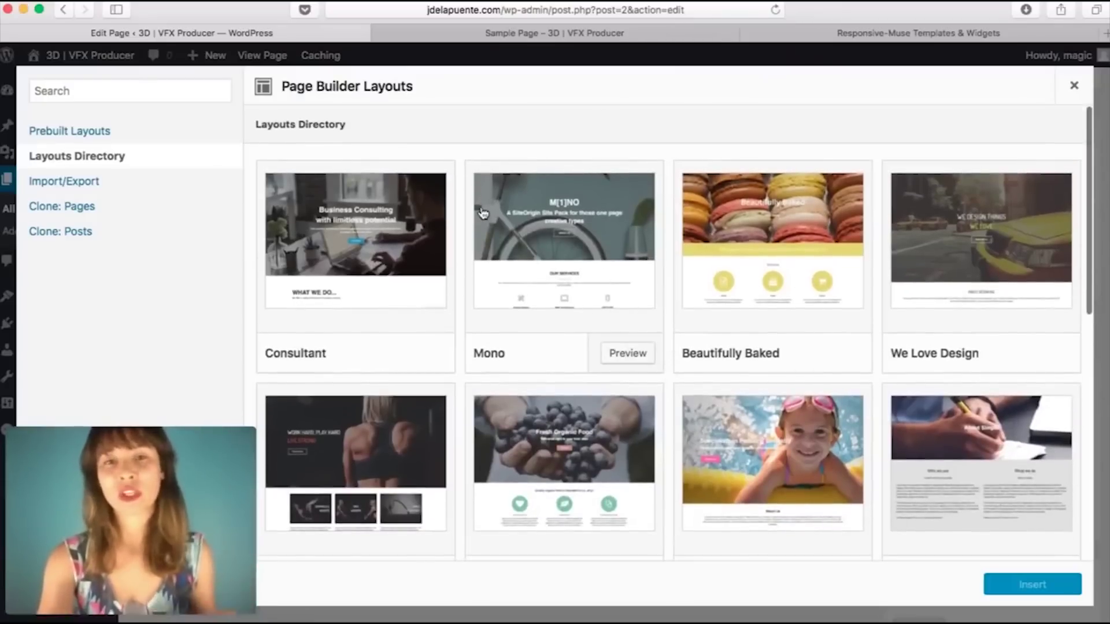
{"action": "left_click", "coordinate": [583, 235]}
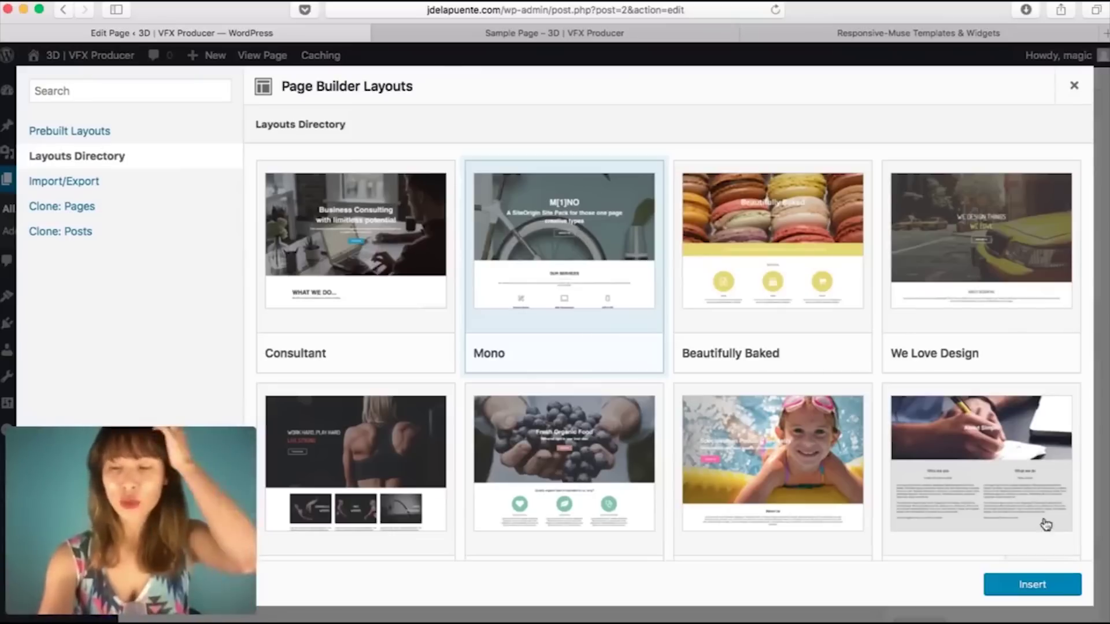
{"action": "left_click", "coordinate": [1048, 595]}
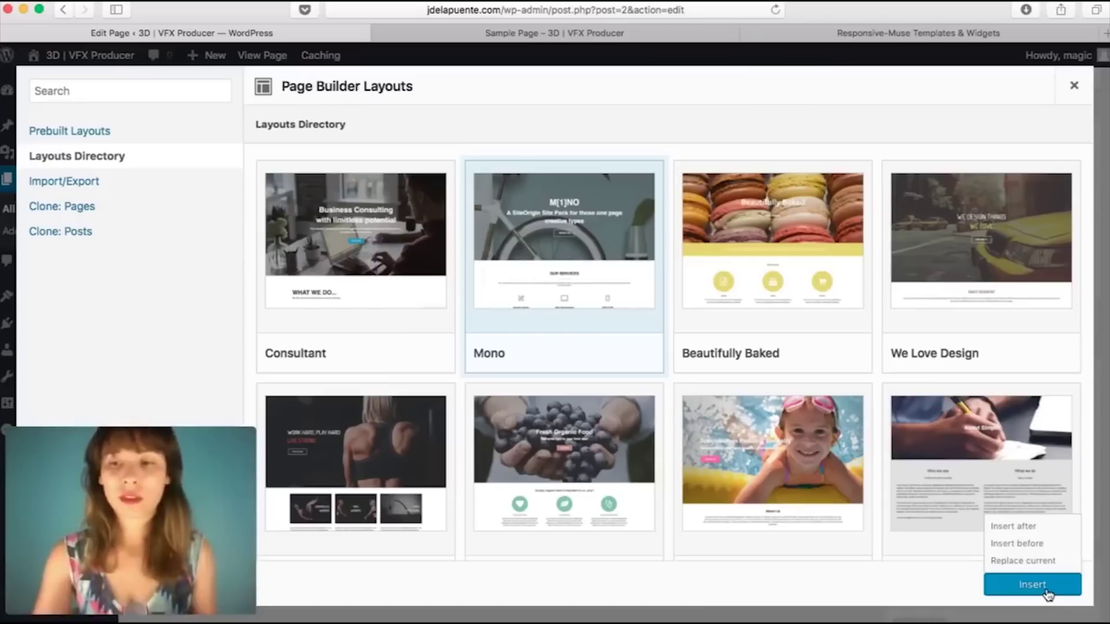
{"action": "left_click", "coordinate": [1024, 526]}
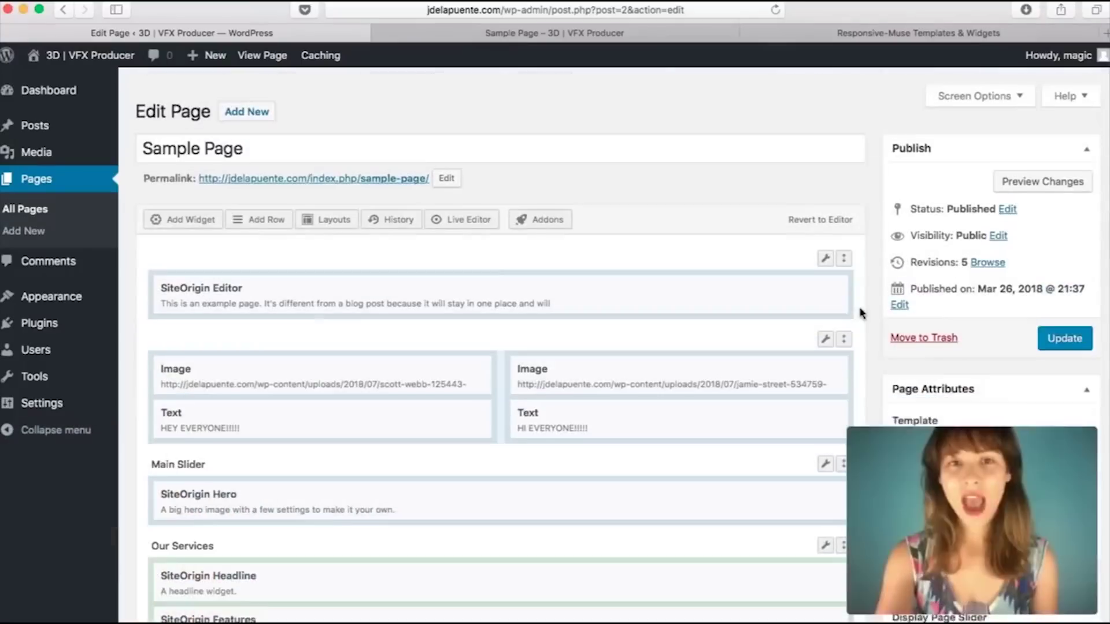
Step: Scroll through the page builder and view the updated Sample Page preview
{"action": "scroll", "coordinate": [861, 313], "scroll_direction": "down", "scroll_amount": 5}
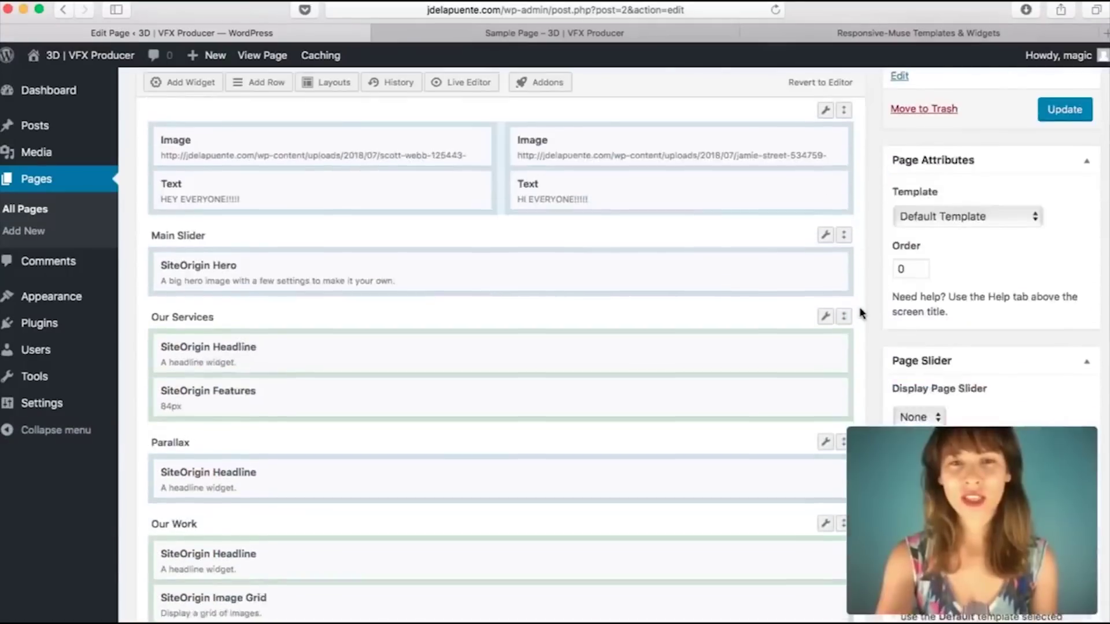
{"action": "scroll", "coordinate": [862, 312], "scroll_direction": "down", "scroll_amount": 5}
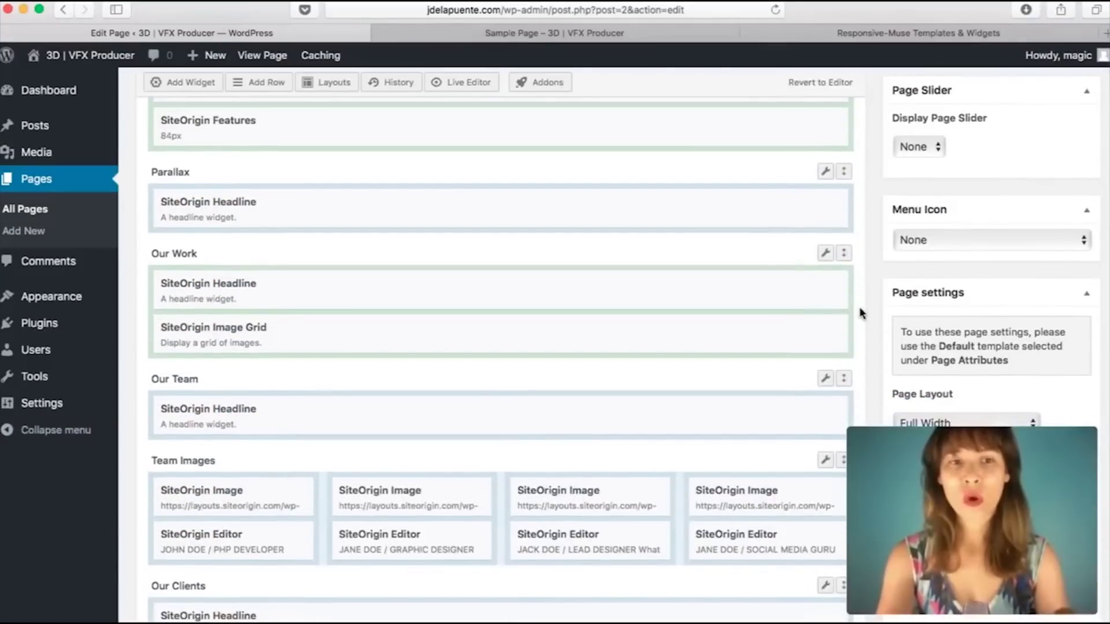
{"action": "scroll", "coordinate": [861, 312], "scroll_direction": "down", "scroll_amount": 8}
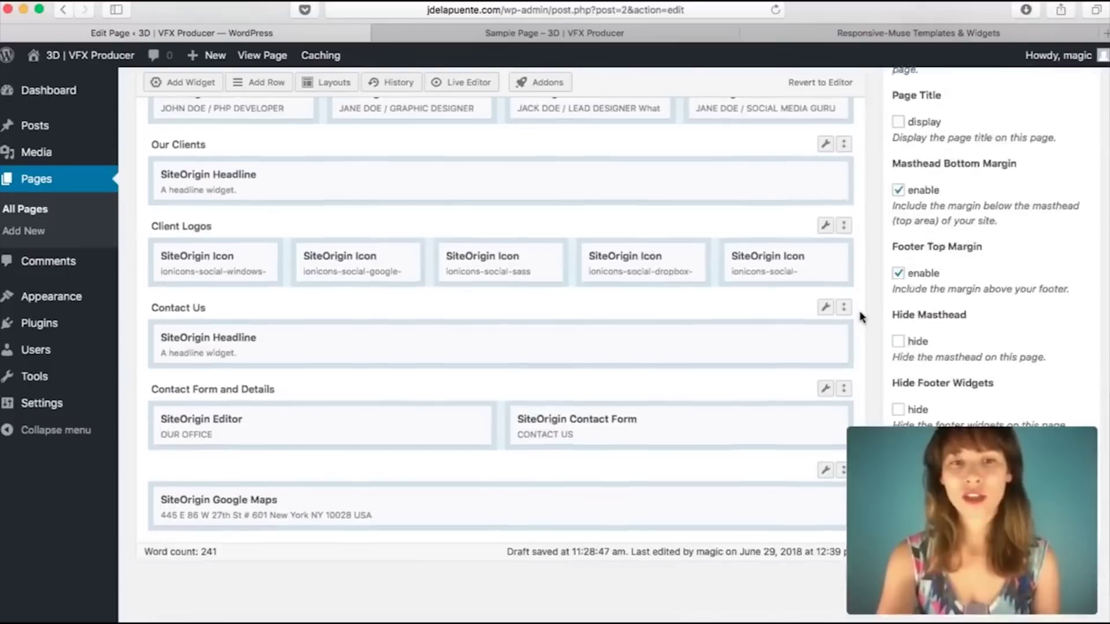
{"action": "scroll", "coordinate": [860, 317], "scroll_direction": "up", "scroll_amount": 15}
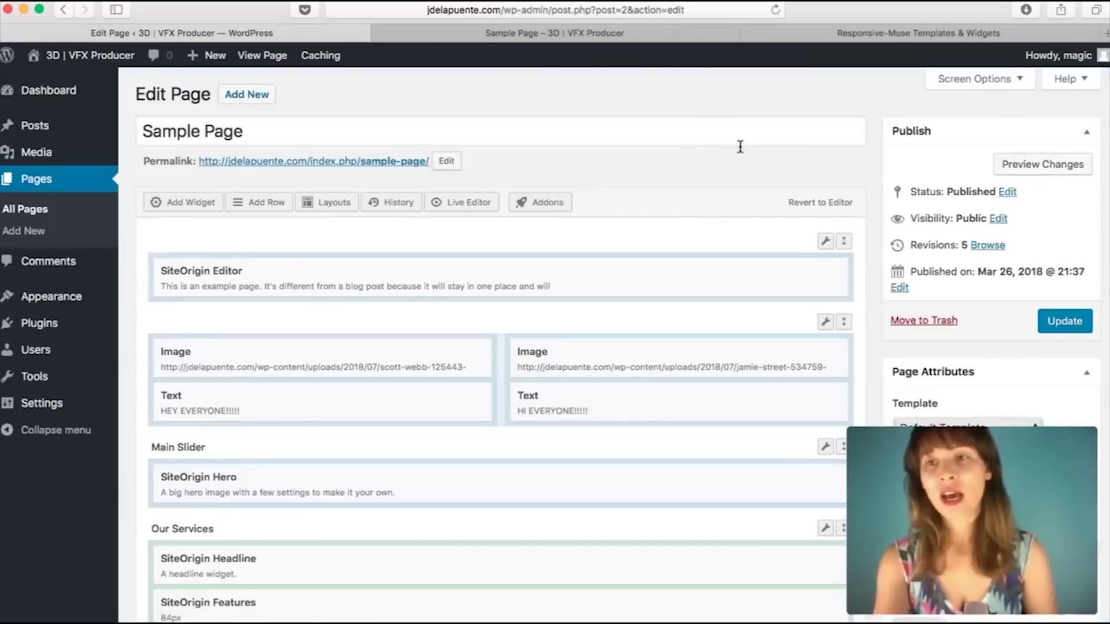
{"action": "left_click", "coordinate": [546, 35]}
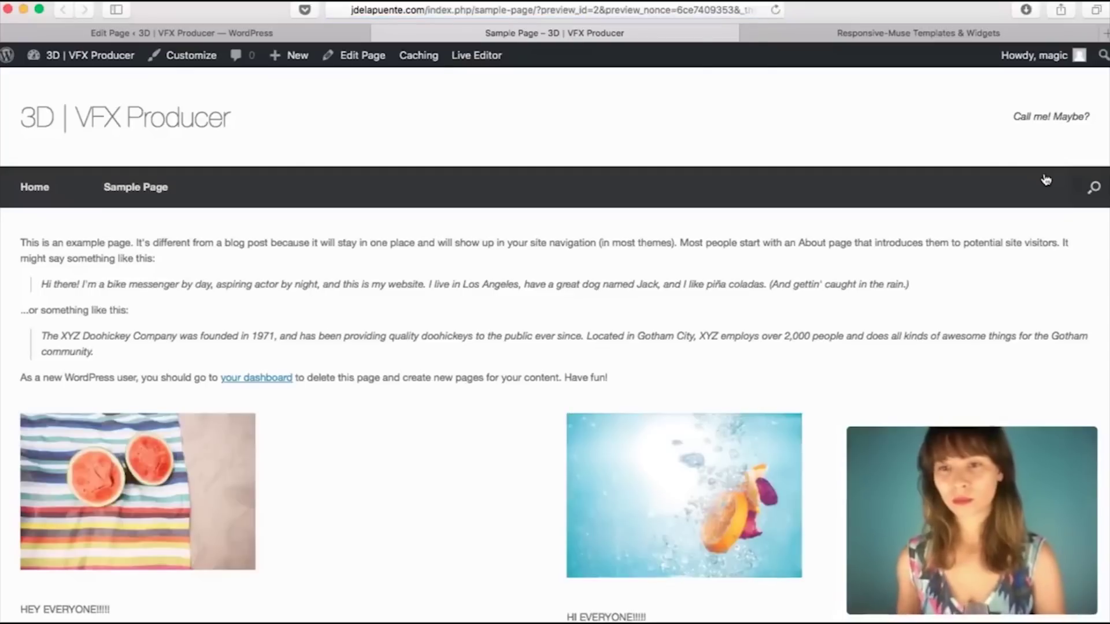
Step: Scroll the preview past the Mono rows, then switch back to the Edit Page tab
{"action": "scroll", "coordinate": [905, 268], "scroll_direction": "down", "scroll_amount": 10}
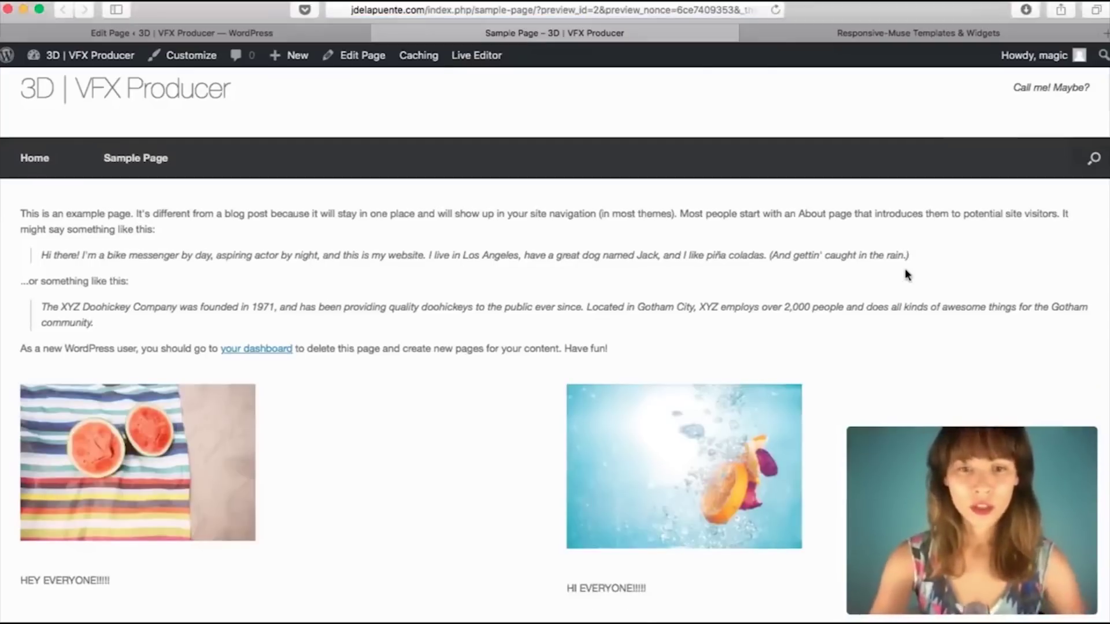
{"action": "scroll", "coordinate": [906, 271], "scroll_direction": "down", "scroll_amount": 6}
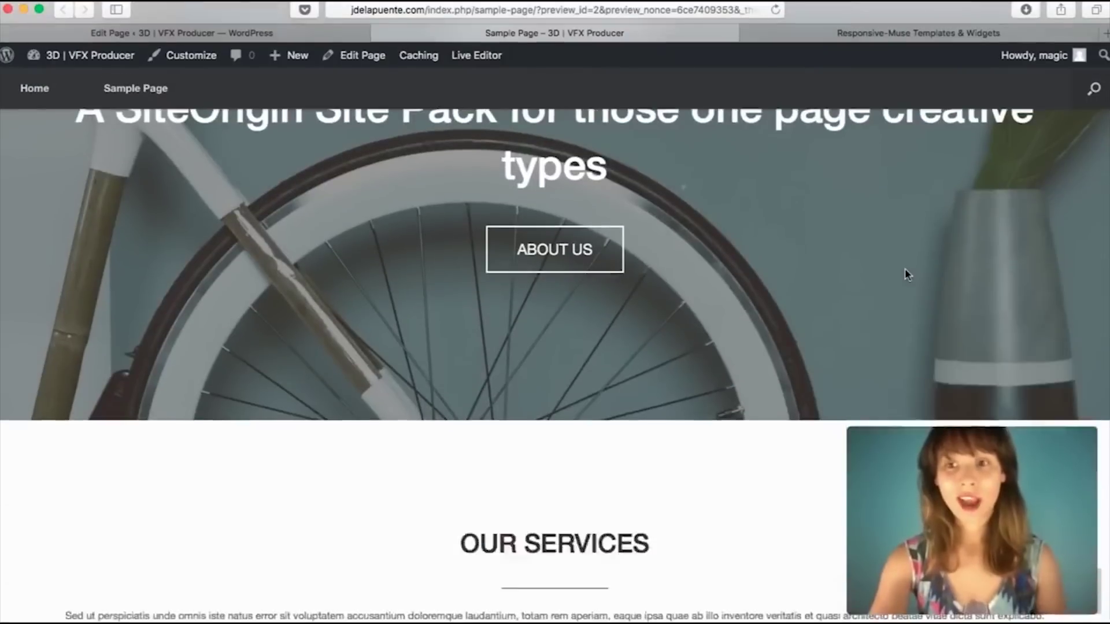
{"action": "scroll", "coordinate": [906, 270], "scroll_direction": "down", "scroll_amount": 5}
{"action": "scroll", "coordinate": [906, 269], "scroll_direction": "down", "scroll_amount": 15}
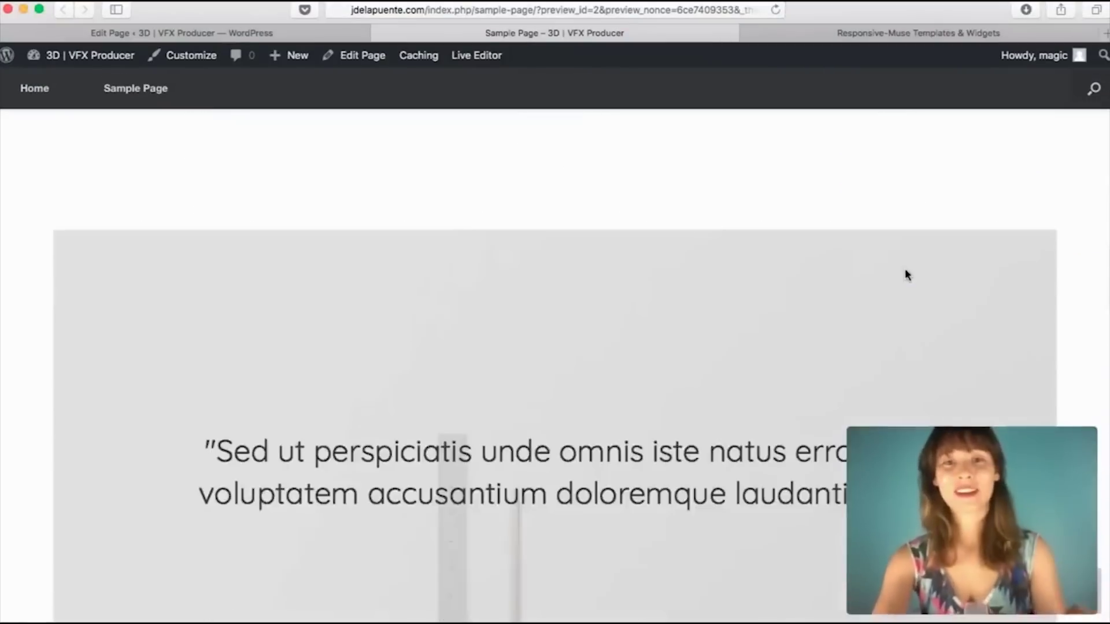
{"action": "scroll", "coordinate": [904, 268], "scroll_direction": "down", "scroll_amount": 20}
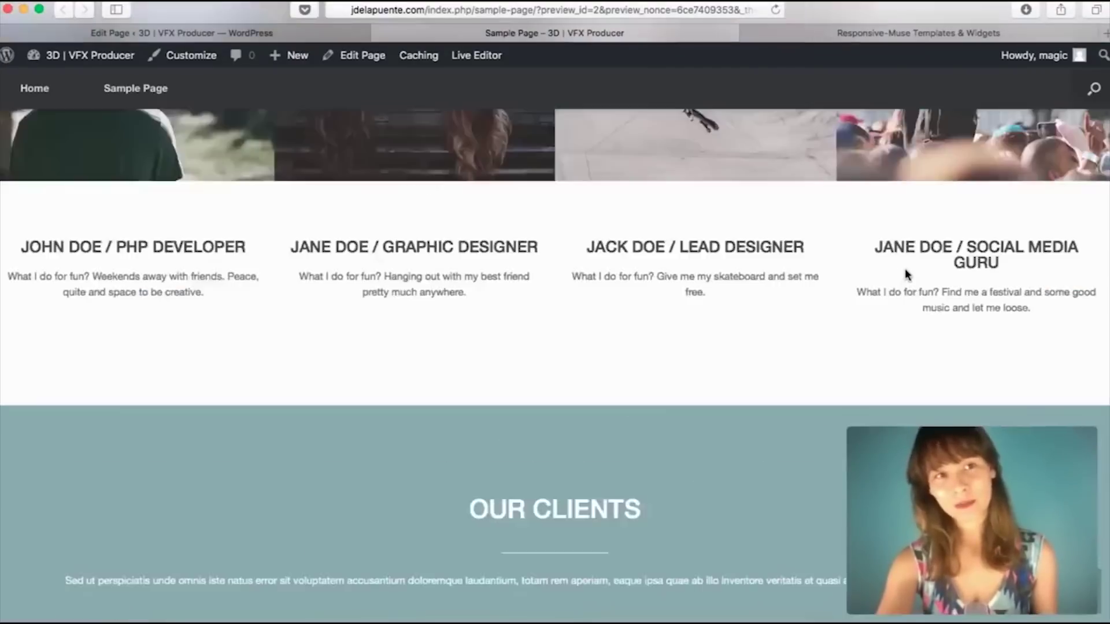
{"action": "scroll", "coordinate": [906, 273], "scroll_direction": "up", "scroll_amount": 20}
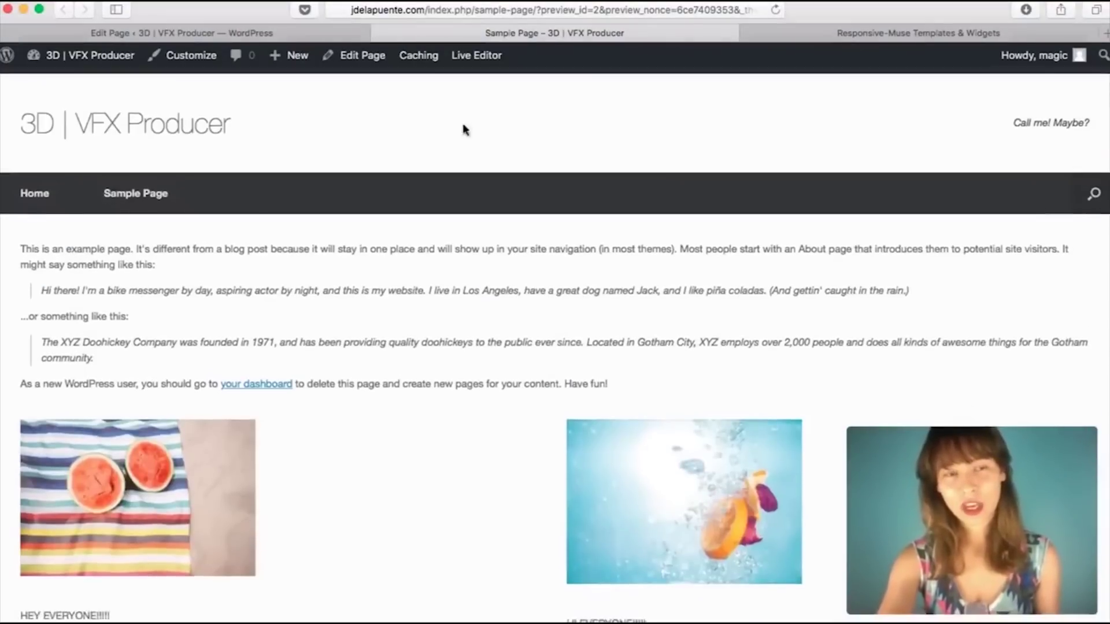
{"action": "left_click", "coordinate": [300, 34]}
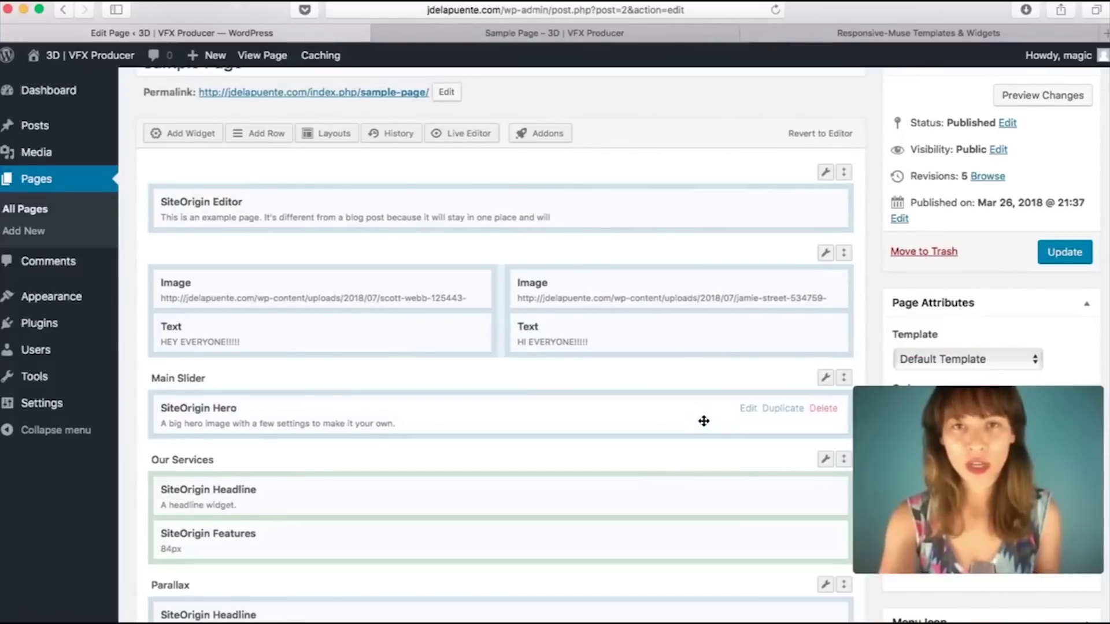
Step: Replace the Main Slider hero's subtitle with 'WORDPRESS VISUAL COURSE' and confirm
{"action": "left_click", "coordinate": [748, 410]}
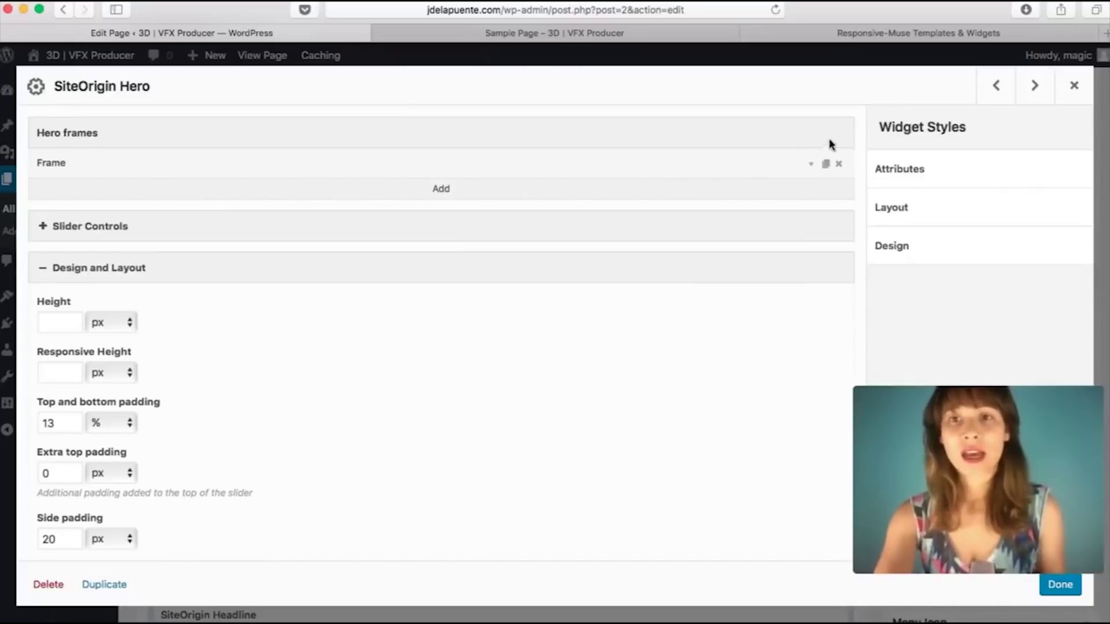
{"action": "left_click", "coordinate": [810, 166]}
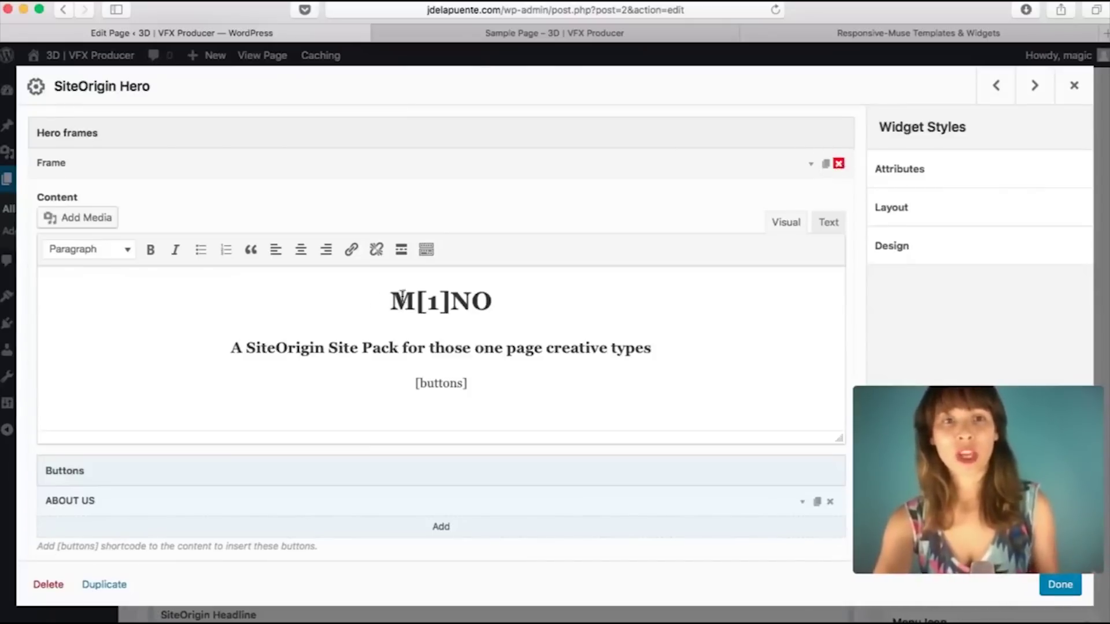
{"action": "left_click", "coordinate": [294, 348]}
{"action": "left_click_drag", "start_coordinate": [235, 348], "coordinate": [667, 352]}
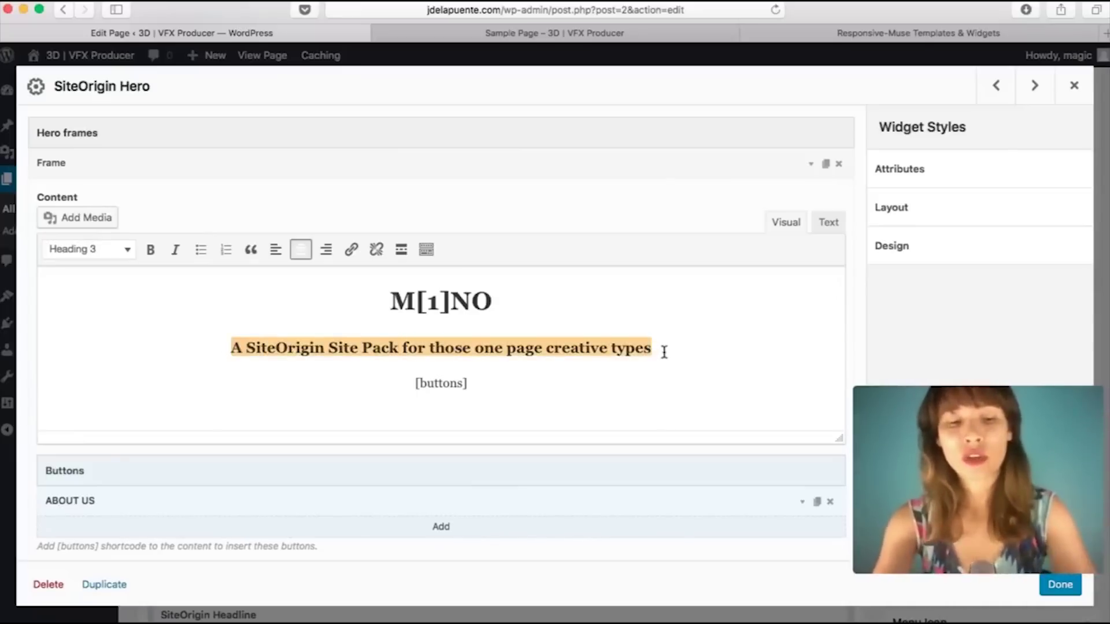
{"action": "type", "text": "W"}
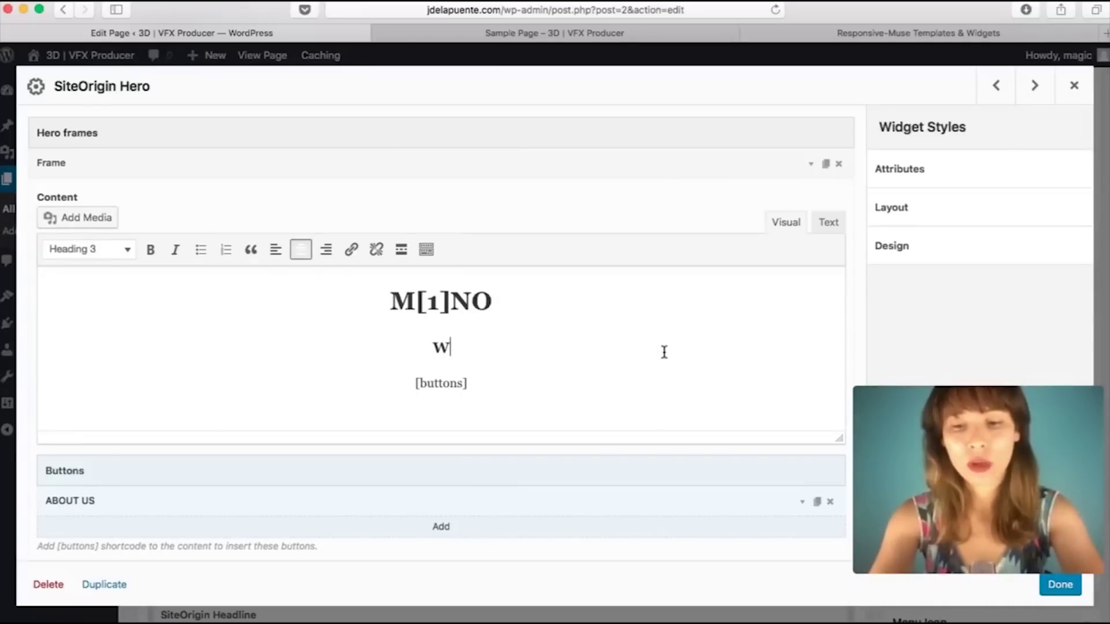
{"action": "type", "text": "ORDPRESS VISUAL COURSE"}
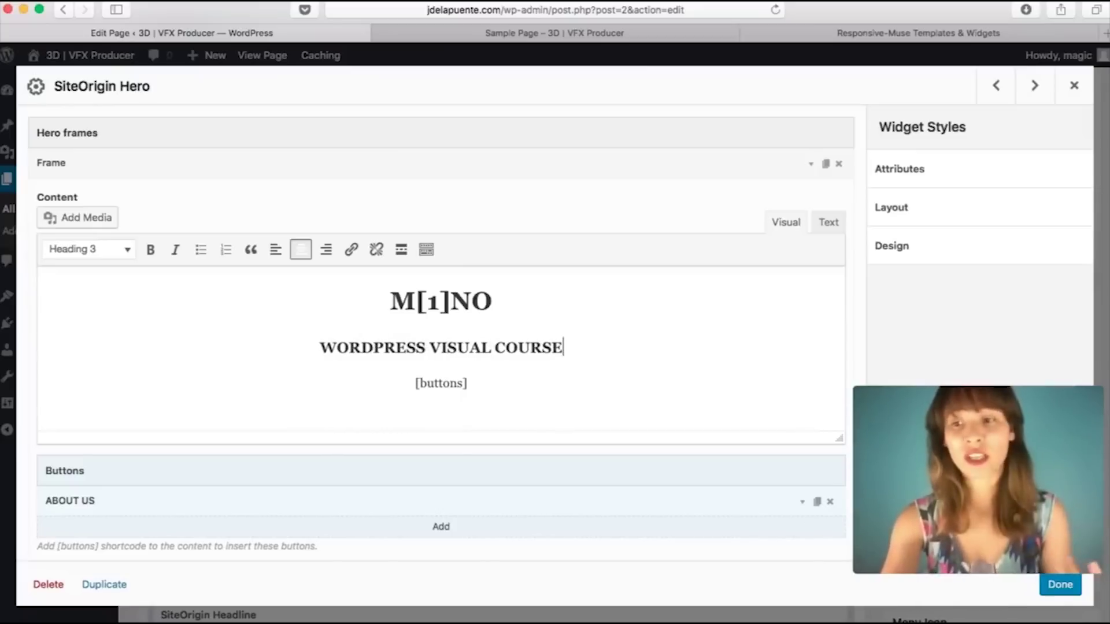
{"action": "left_click", "coordinate": [1060, 585]}
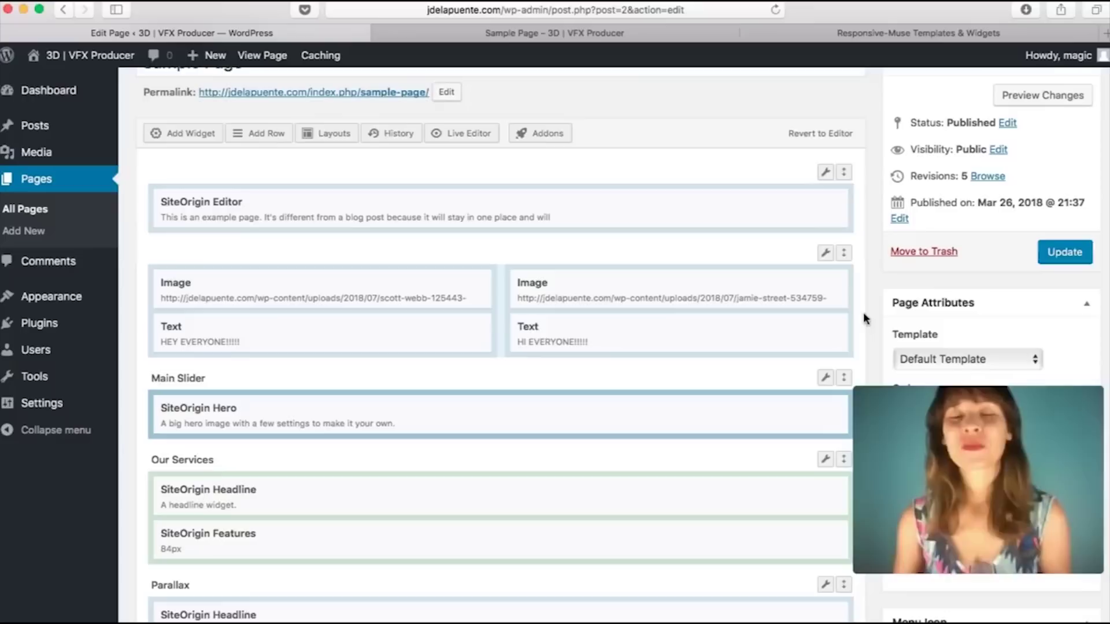
Step: Open the Live Editor and check the hero, opening and closing its settings once
{"action": "left_click", "coordinate": [470, 134]}
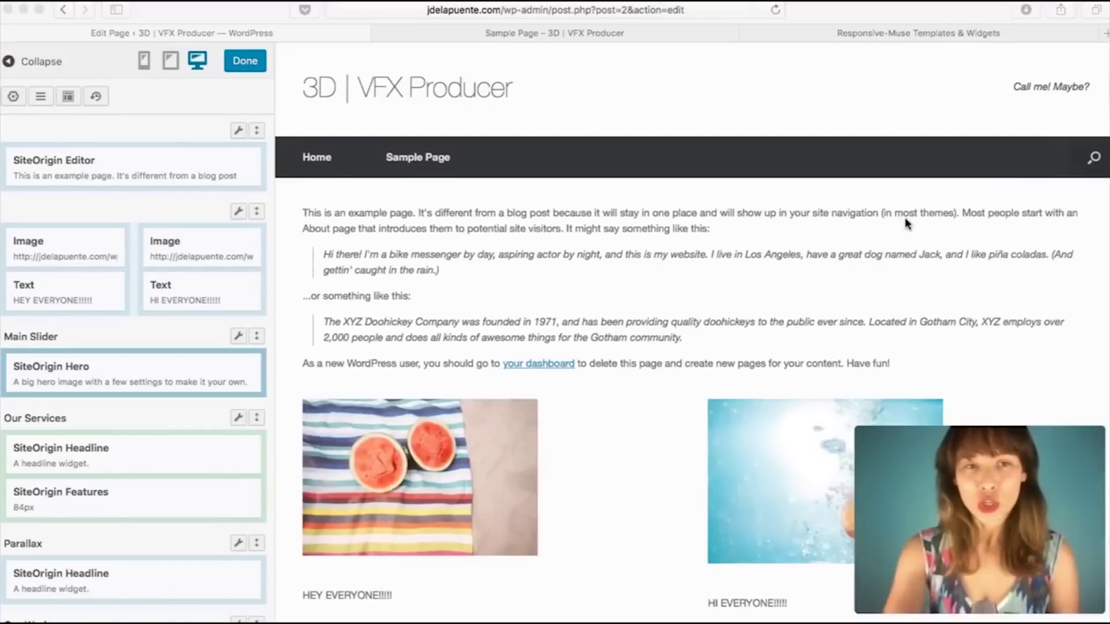
{"action": "scroll", "coordinate": [906, 218], "scroll_direction": "down", "scroll_amount": 6}
{"action": "scroll", "coordinate": [906, 222], "scroll_direction": "down", "scroll_amount": 2}
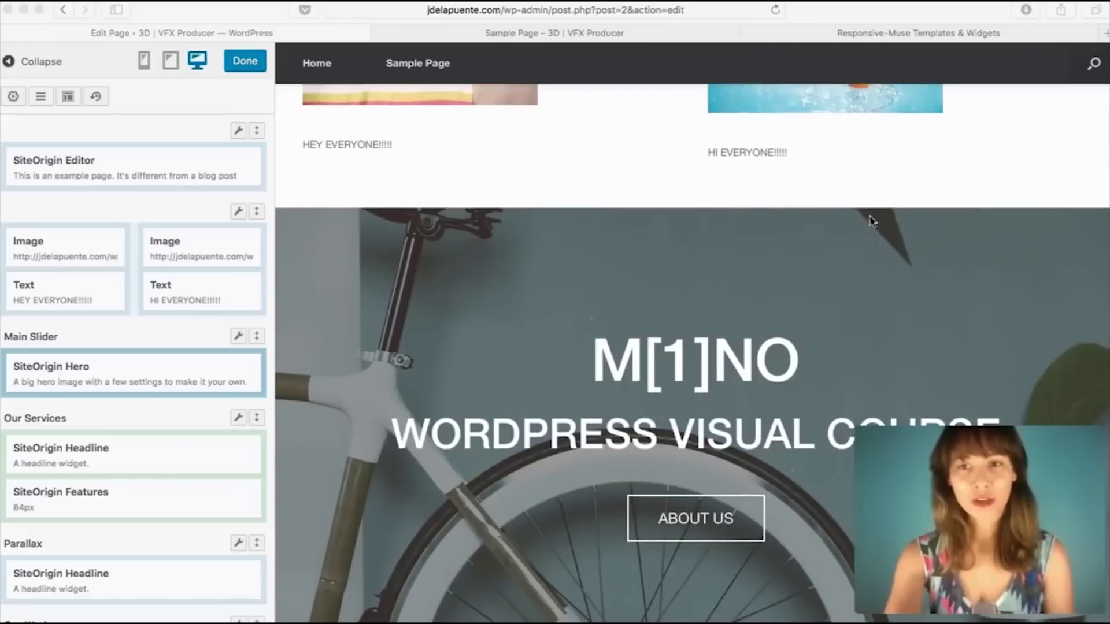
{"action": "left_click", "coordinate": [758, 224]}
{"action": "left_click", "coordinate": [711, 325]}
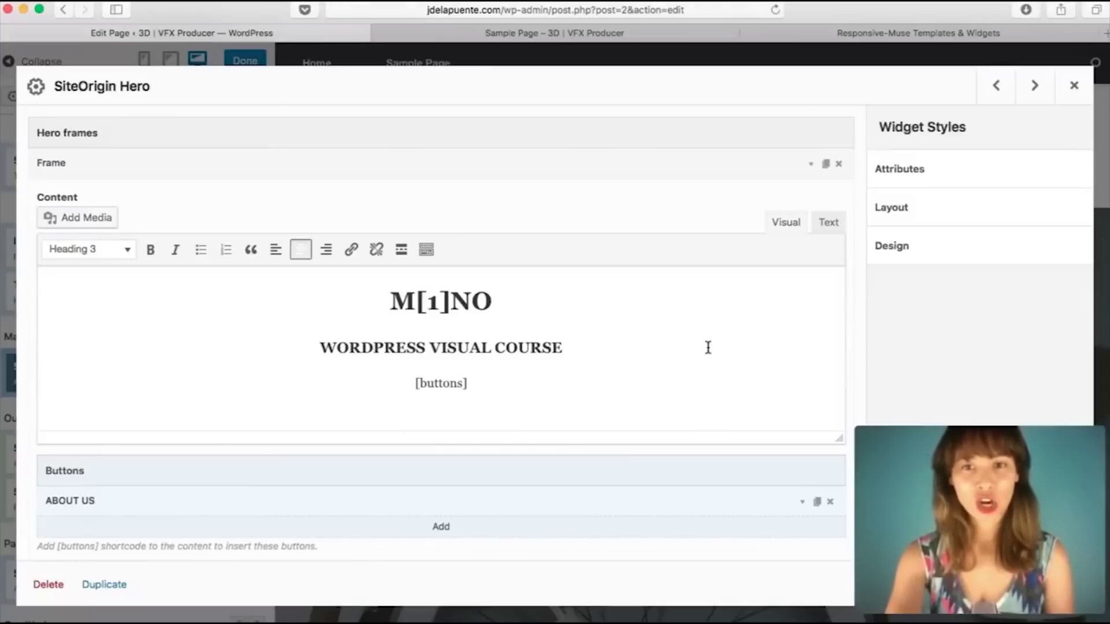
{"action": "left_click", "coordinate": [1074, 85]}
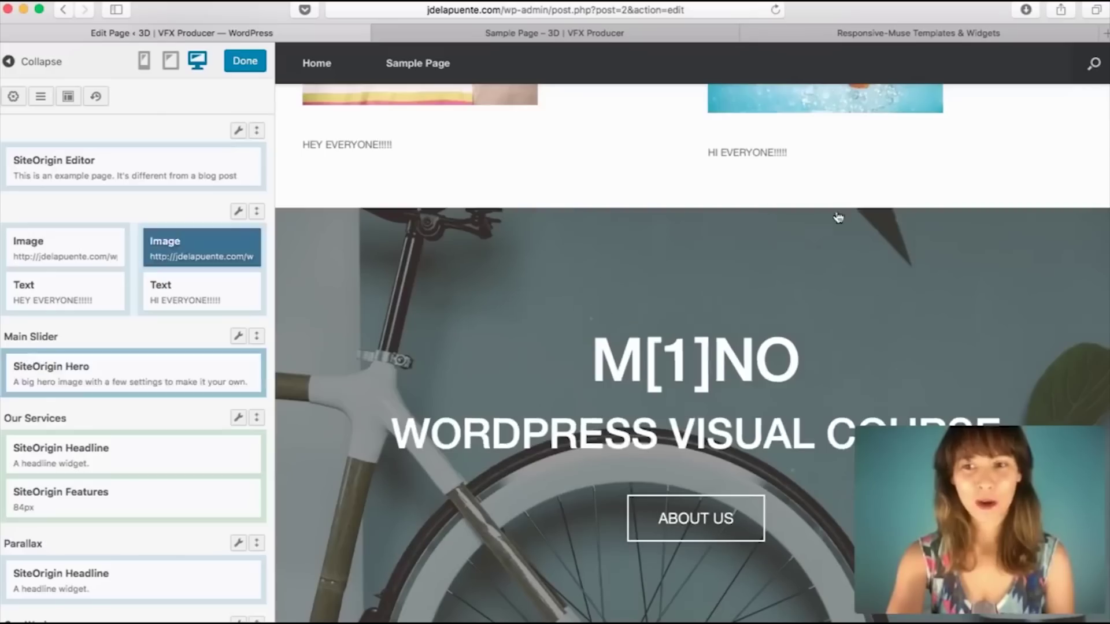
Step: Scroll the live preview through the Our Services features
{"action": "scroll", "coordinate": [750, 334], "scroll_direction": "up", "scroll_amount": 4}
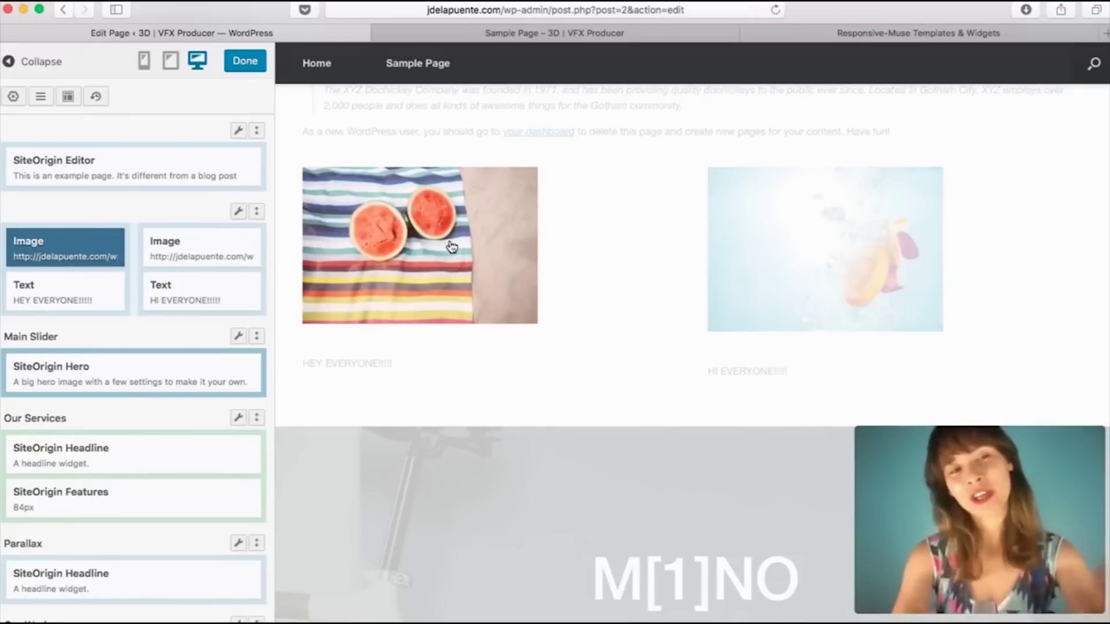
{"action": "scroll", "coordinate": [572, 396], "scroll_direction": "down", "scroll_amount": 10}
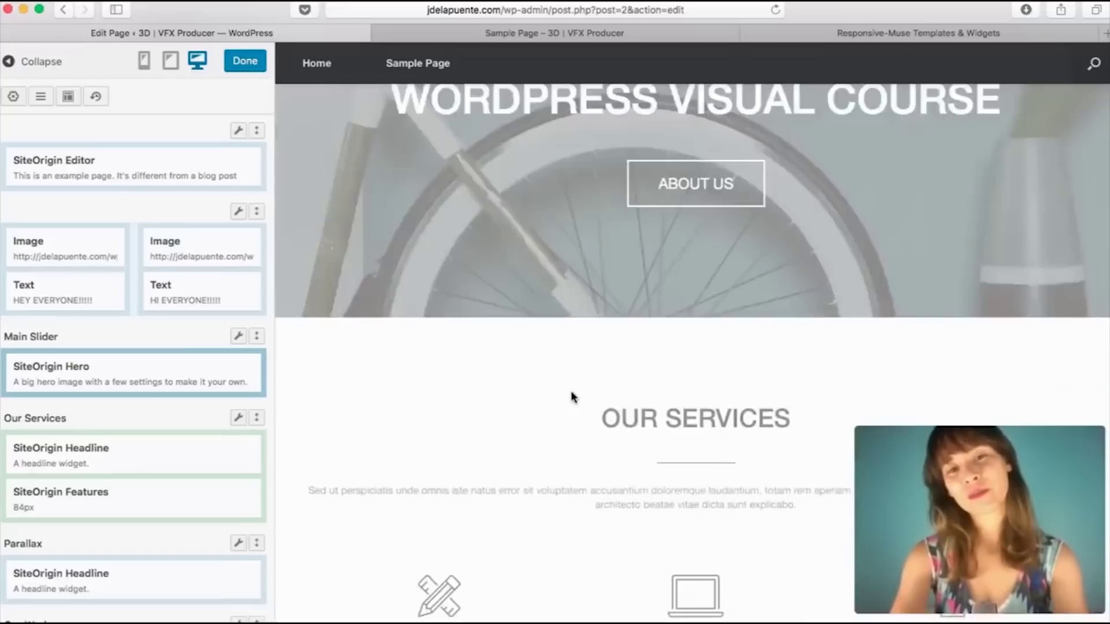
{"action": "scroll", "coordinate": [573, 397], "scroll_direction": "down", "scroll_amount": 1}
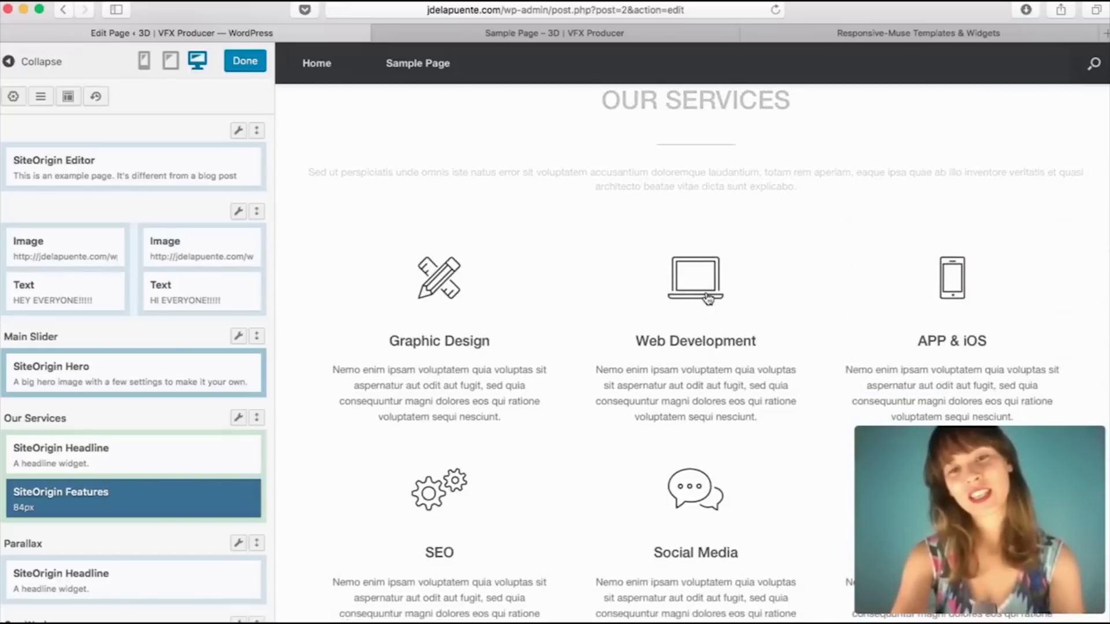
{"action": "scroll", "coordinate": [587, 438], "scroll_direction": "down", "scroll_amount": 1}
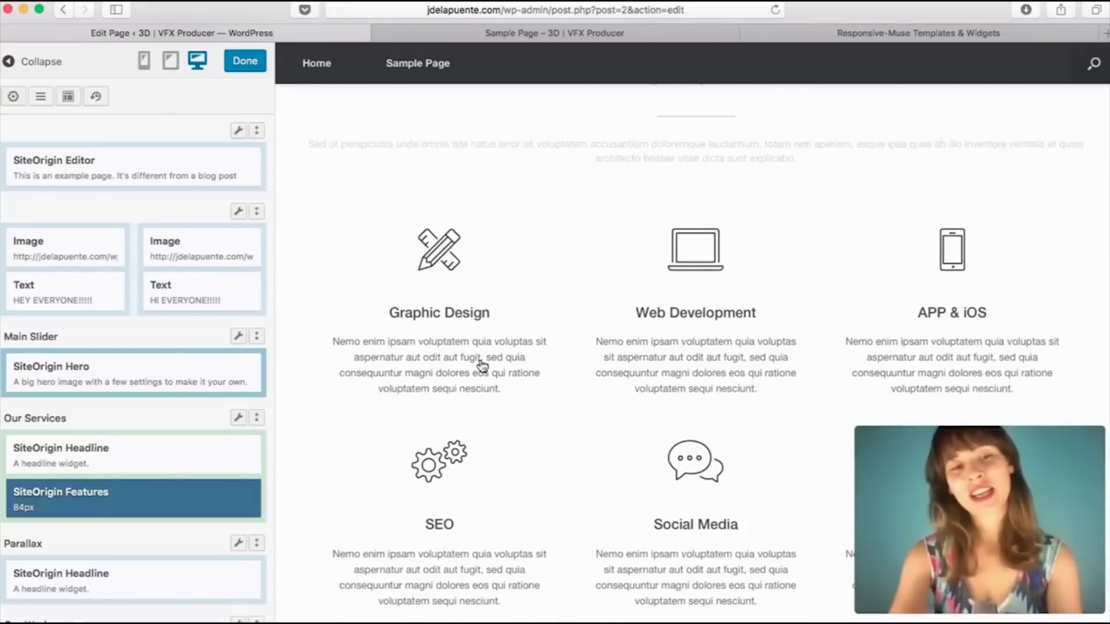
{"action": "scroll", "coordinate": [466, 376], "scroll_direction": "up", "scroll_amount": 3}
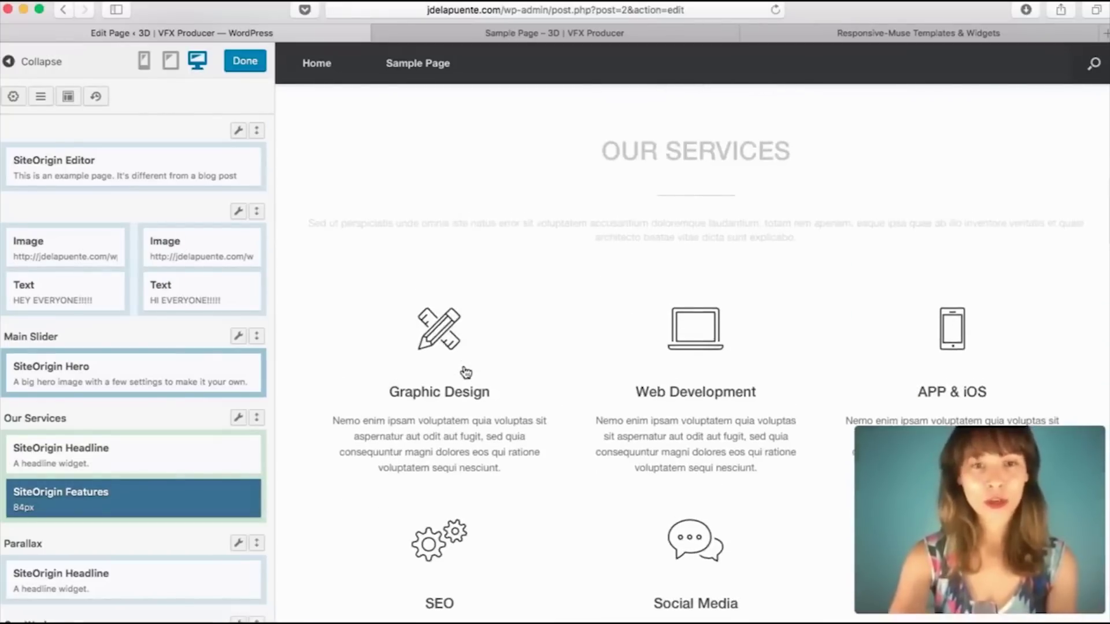
{"action": "scroll", "coordinate": [422, 389], "scroll_direction": "down", "scroll_amount": 6}
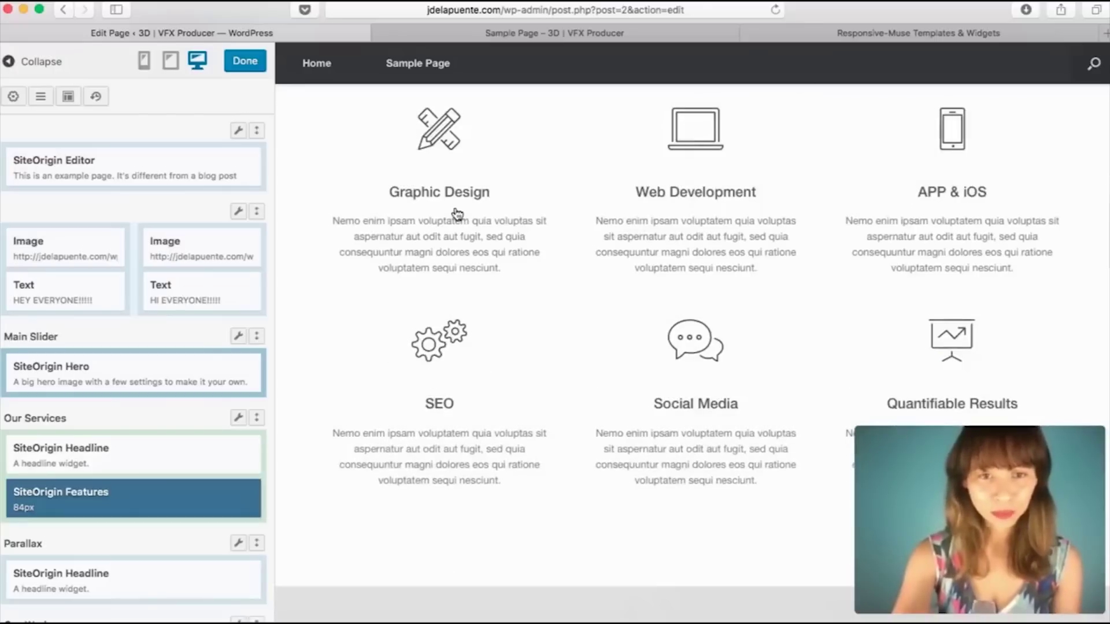
{"action": "scroll", "coordinate": [457, 213], "scroll_direction": "up", "scroll_amount": 6}
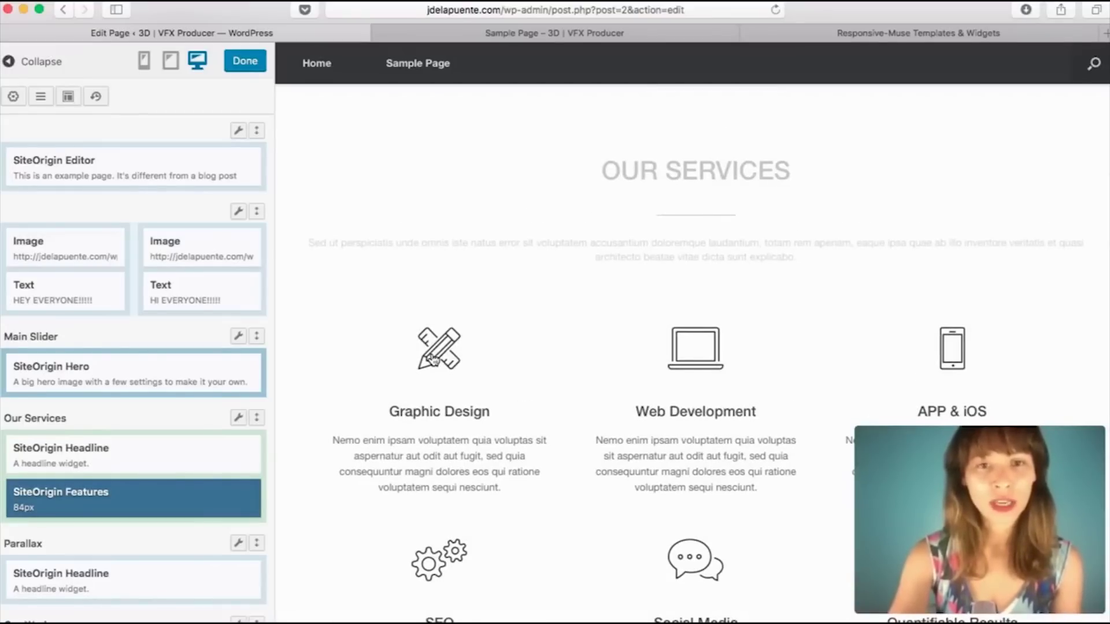
Step: Set the Graphic Design feature's icon to a puzzle piece coloured green (#81d742)
{"action": "left_click", "coordinate": [434, 360]}
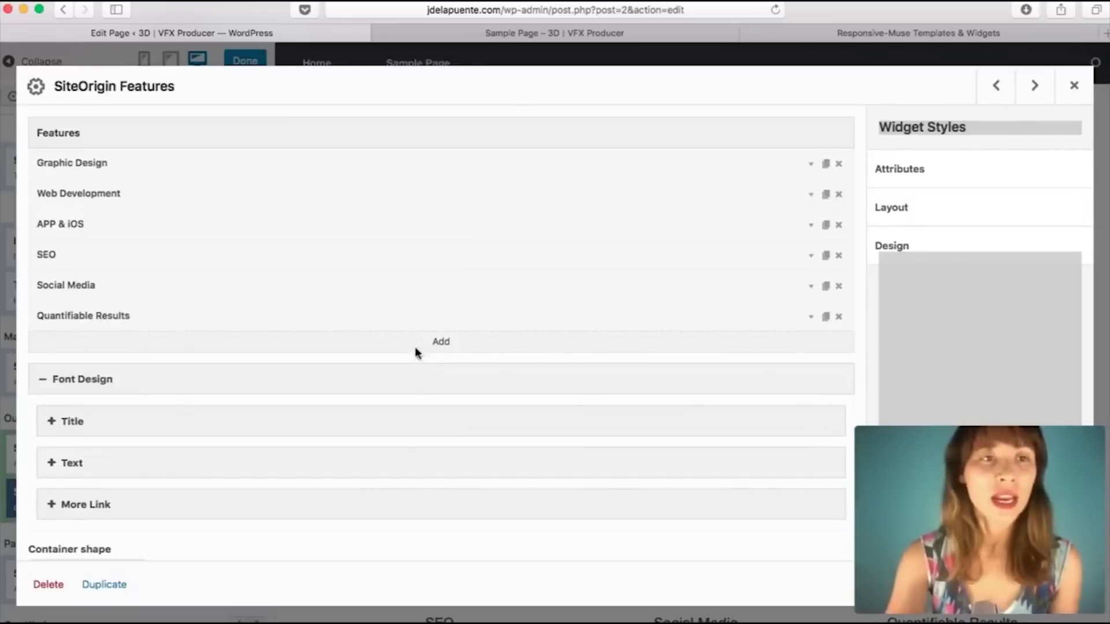
{"action": "left_click", "coordinate": [810, 164]}
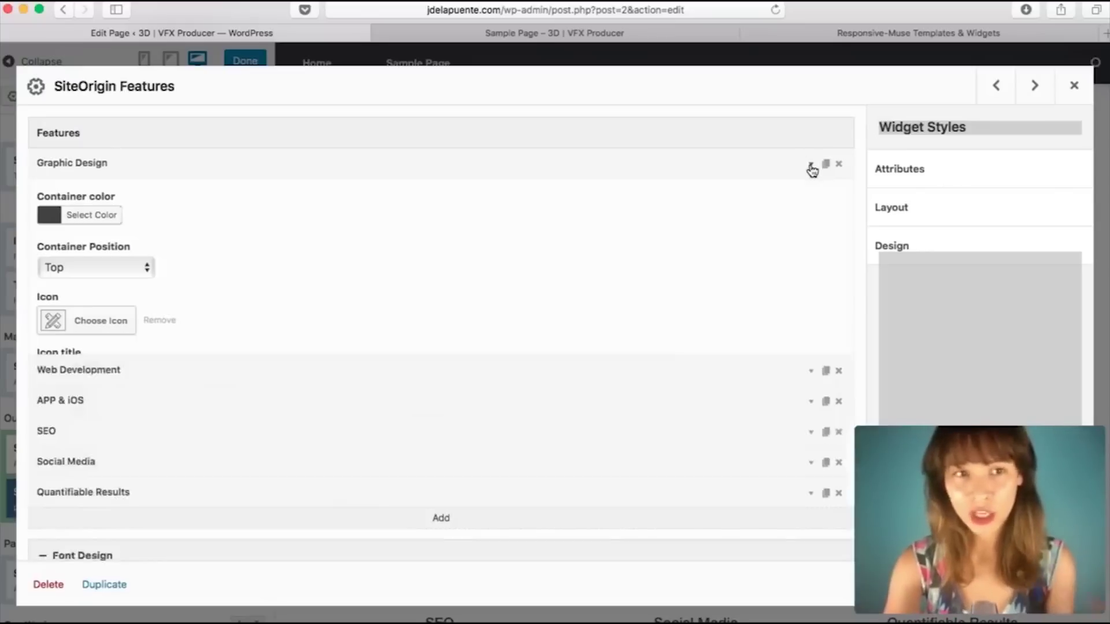
{"action": "left_click", "coordinate": [103, 324]}
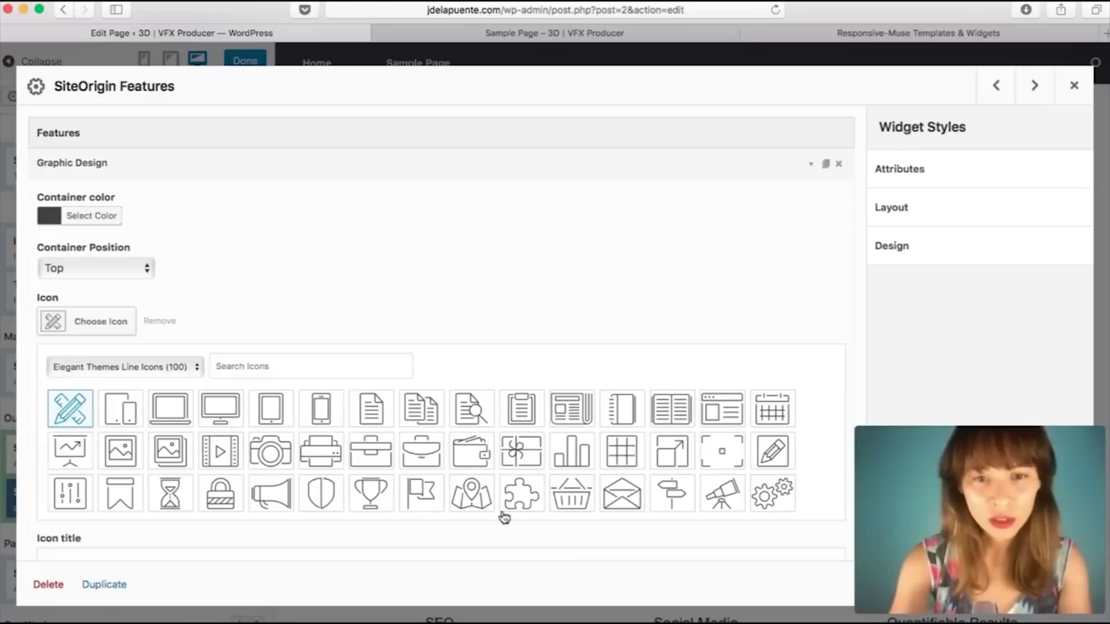
{"action": "left_click", "coordinate": [529, 497]}
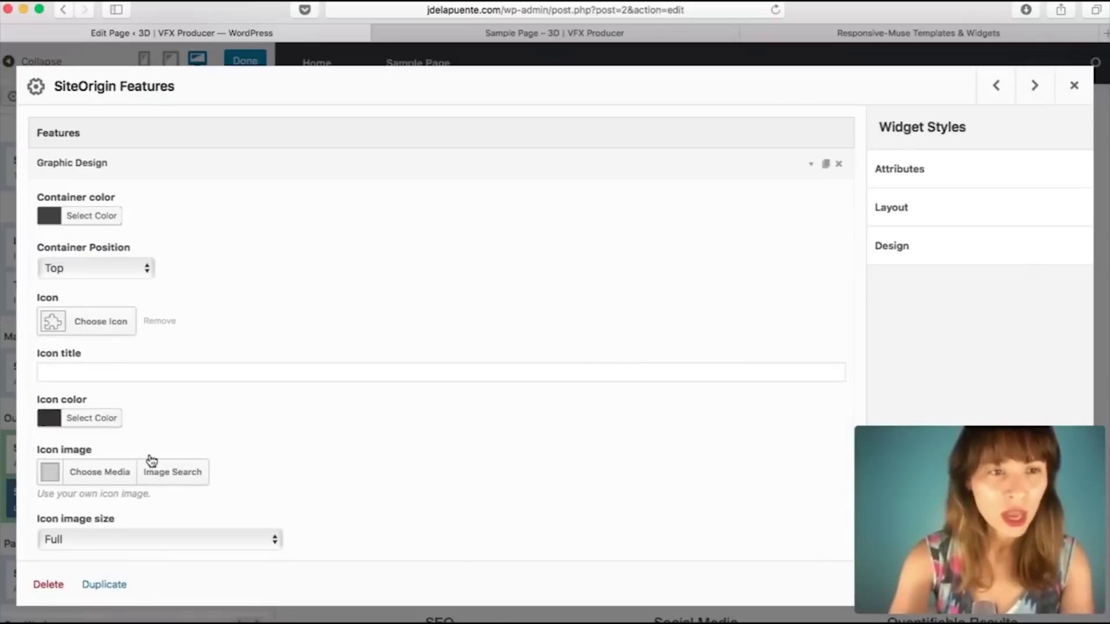
{"action": "left_click", "coordinate": [110, 424]}
{"action": "scroll", "coordinate": [154, 520], "scroll_direction": "down", "scroll_amount": 5}
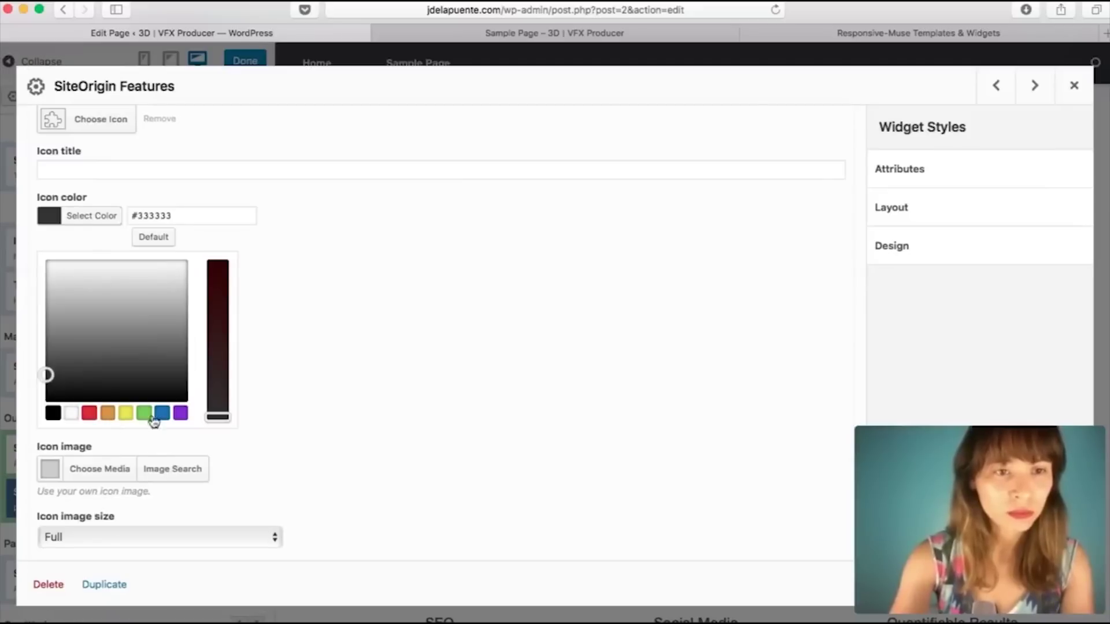
{"action": "left_click", "coordinate": [150, 419]}
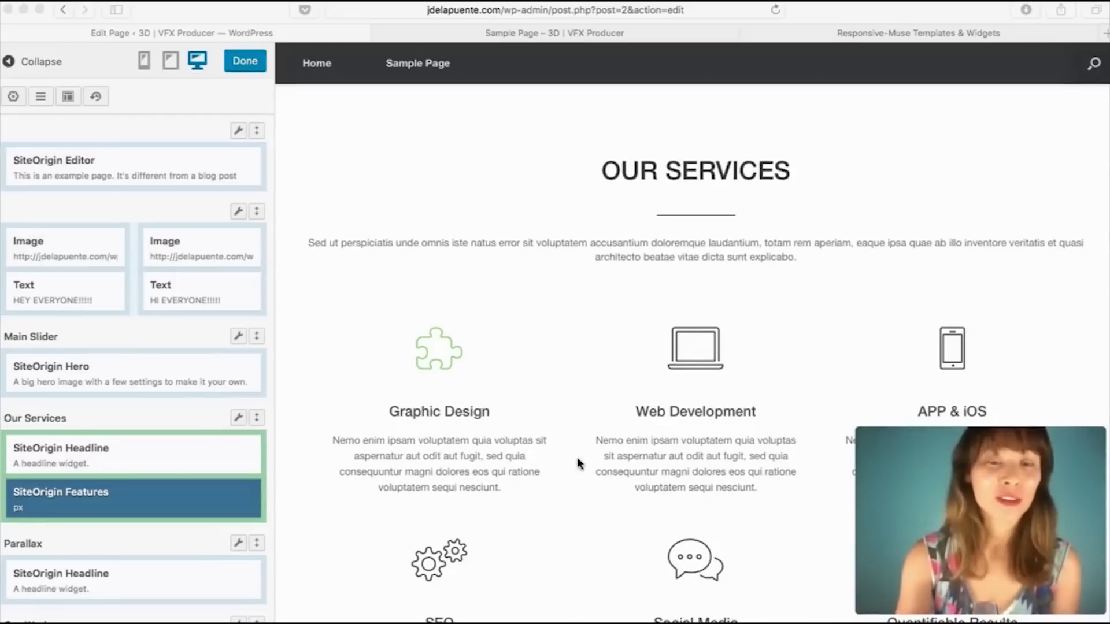
Step: Reopen and close the Features widget, then scroll back up the live preview
{"action": "scroll", "coordinate": [578, 463], "scroll_direction": "down", "scroll_amount": 3}
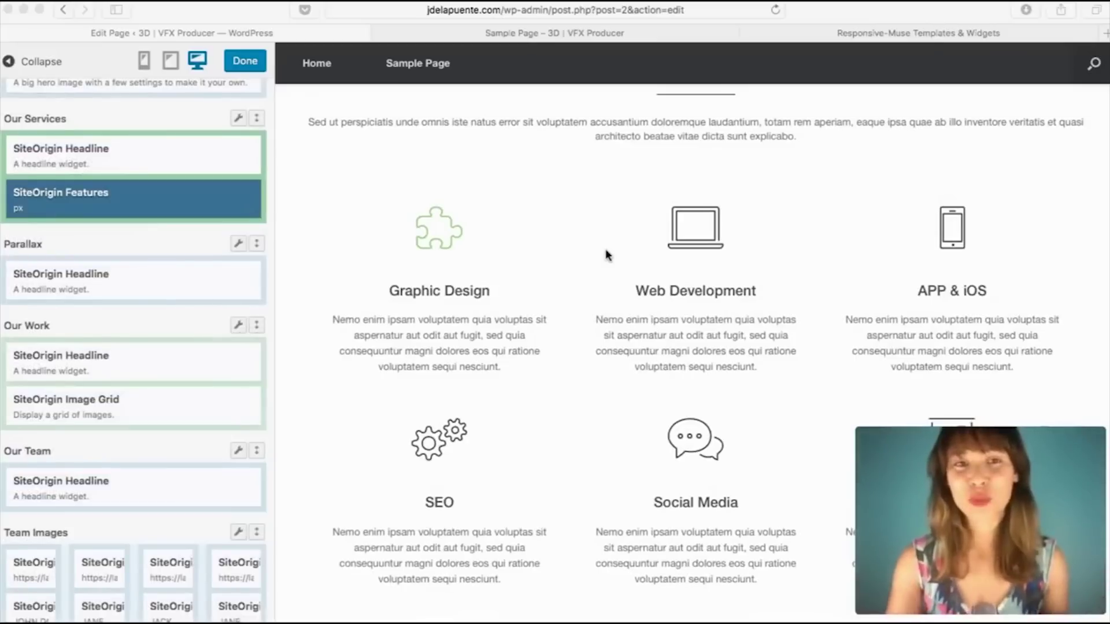
{"action": "left_click", "coordinate": [428, 233]}
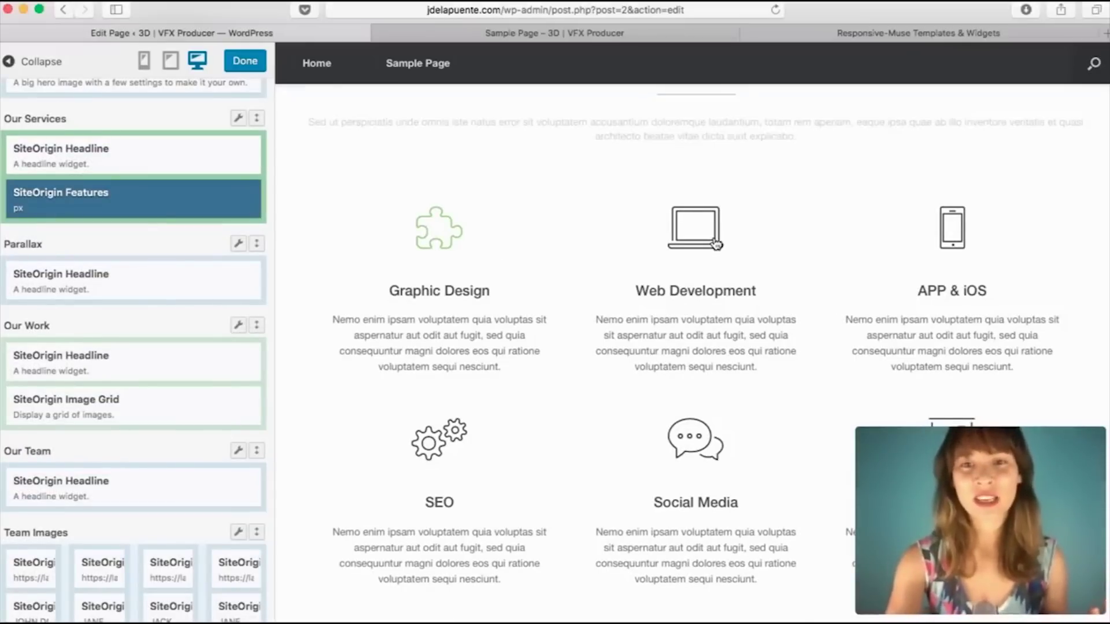
{"action": "left_click", "coordinate": [428, 233]}
{"action": "left_click", "coordinate": [1071, 89]}
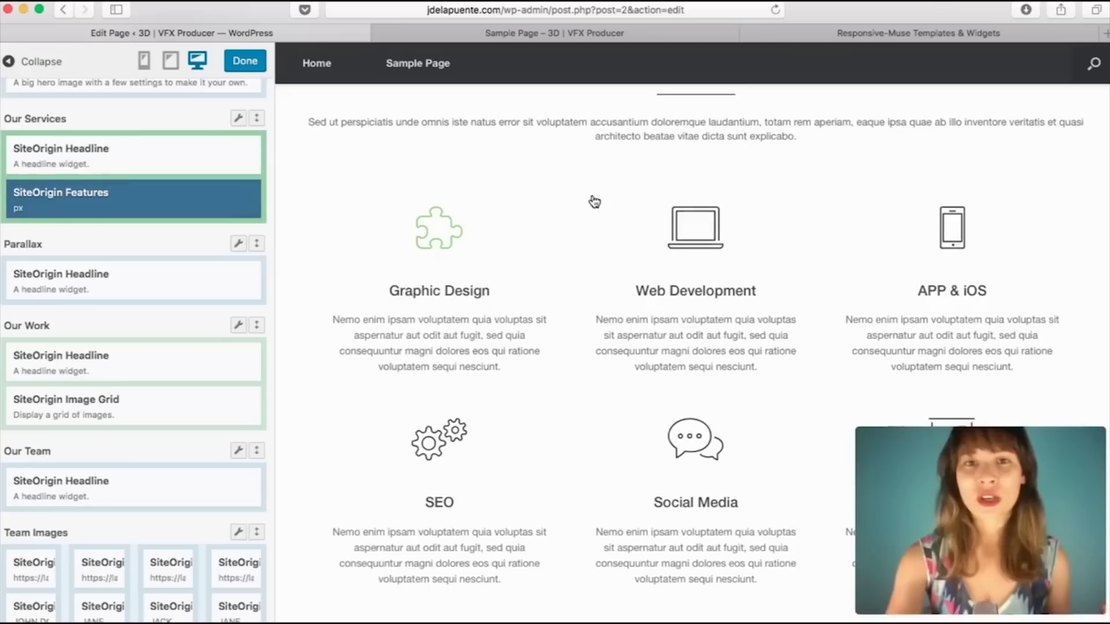
{"action": "scroll", "coordinate": [592, 198], "scroll_direction": "up", "scroll_amount": 5}
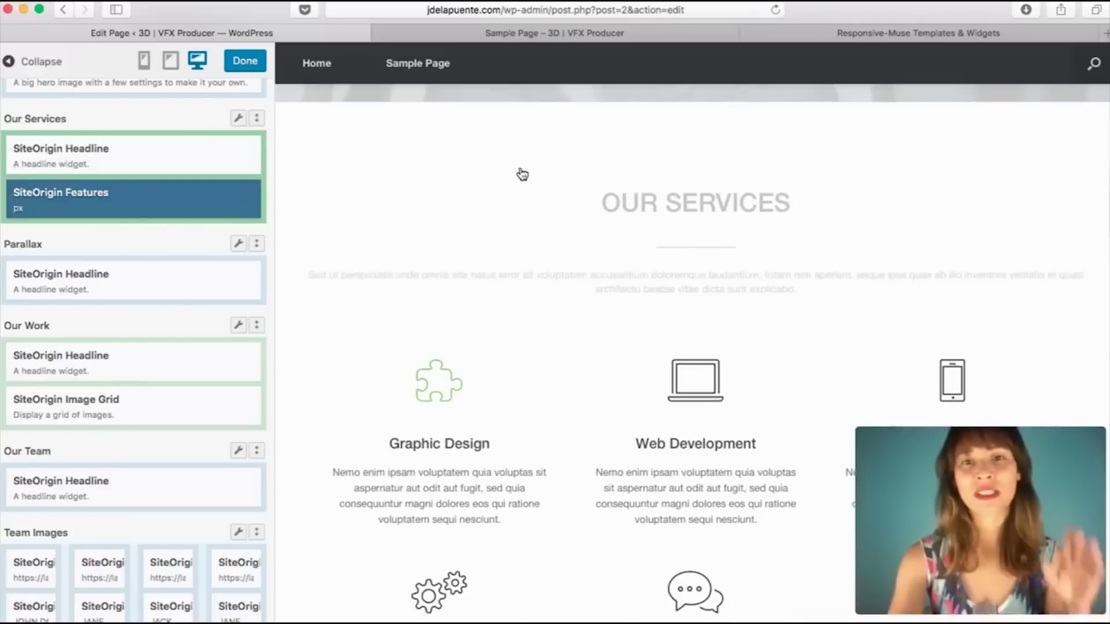
{"action": "scroll", "coordinate": [523, 174], "scroll_direction": "up", "scroll_amount": 5}
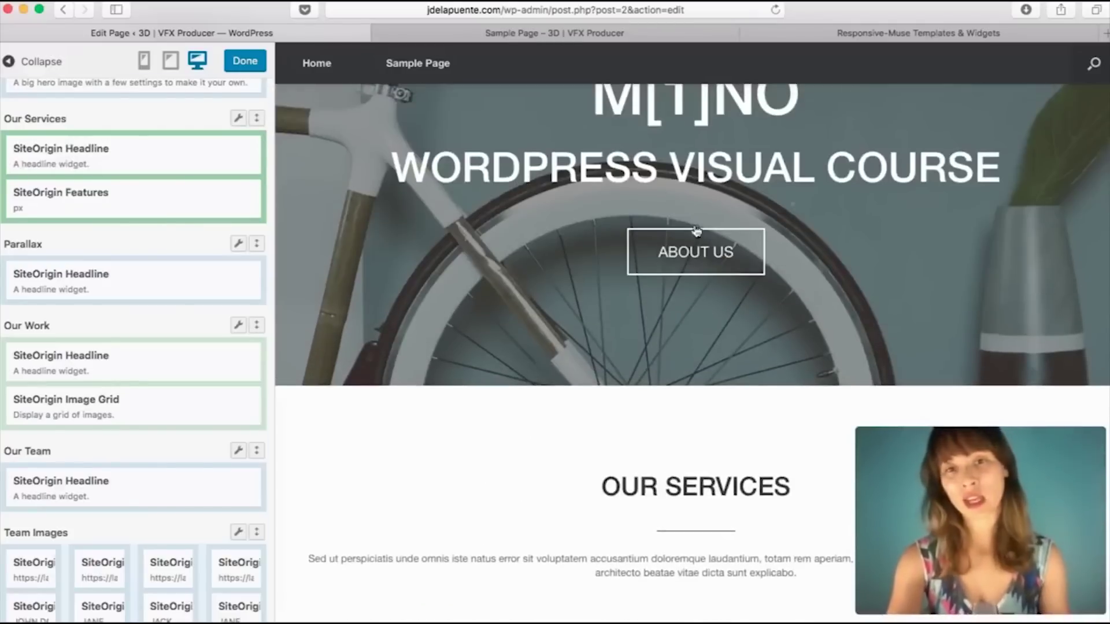
{"action": "scroll", "coordinate": [199, 168], "scroll_direction": "up", "scroll_amount": 5}
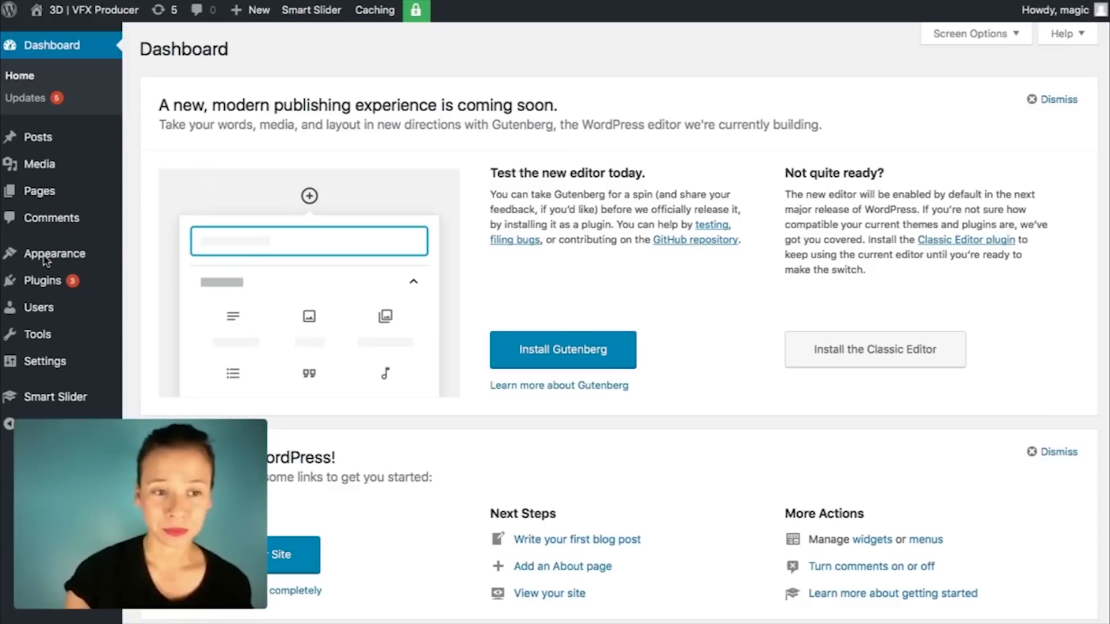
Step: Go to Appearance > Themes and choose Add New to list installable themes
{"action": "mouse_move", "coordinate": [49, 257]}
{"action": "left_click", "coordinate": [160, 258]}
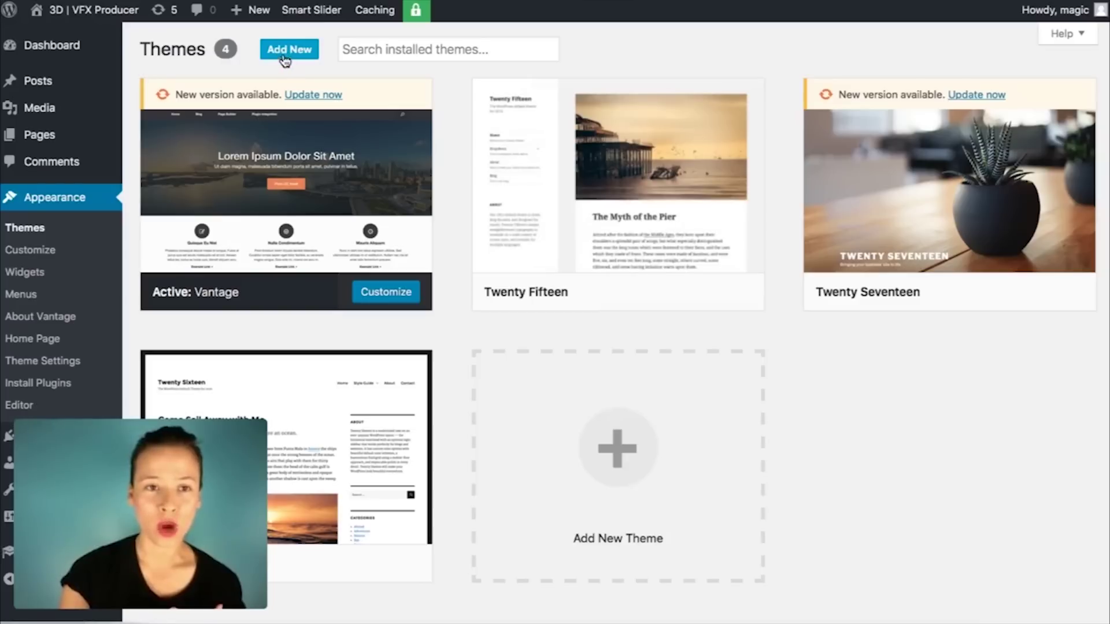
{"action": "left_click", "coordinate": [616, 452]}
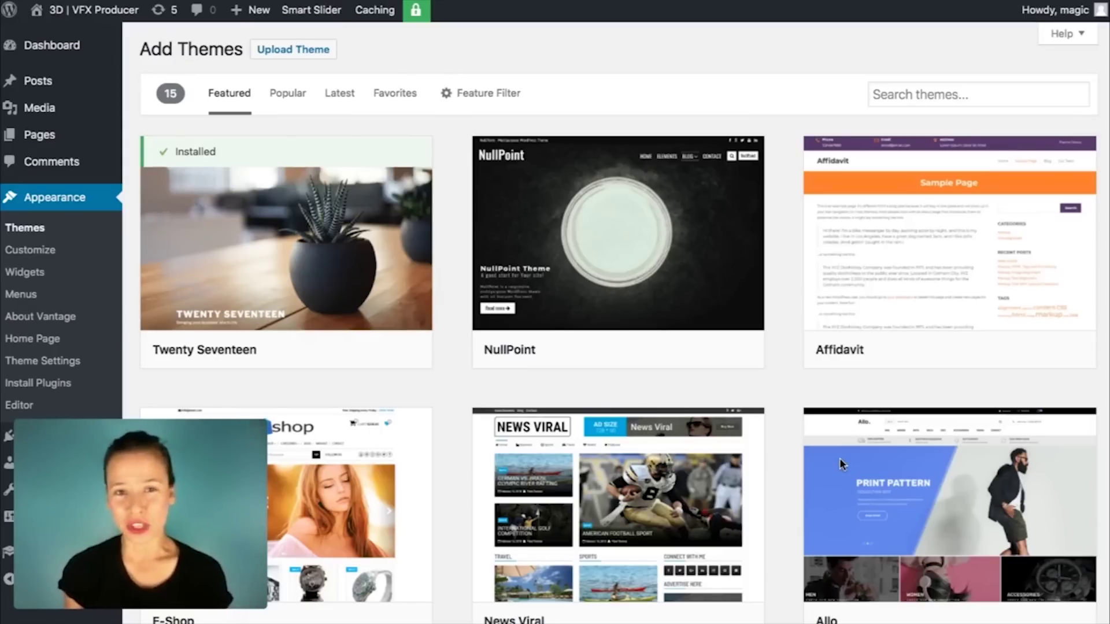
Step: Browse the Featured, Popular and Latest theme lists, then show the Subject, Features and Layout filters
{"action": "scroll", "coordinate": [790, 281], "scroll_direction": "down", "scroll_amount": 6}
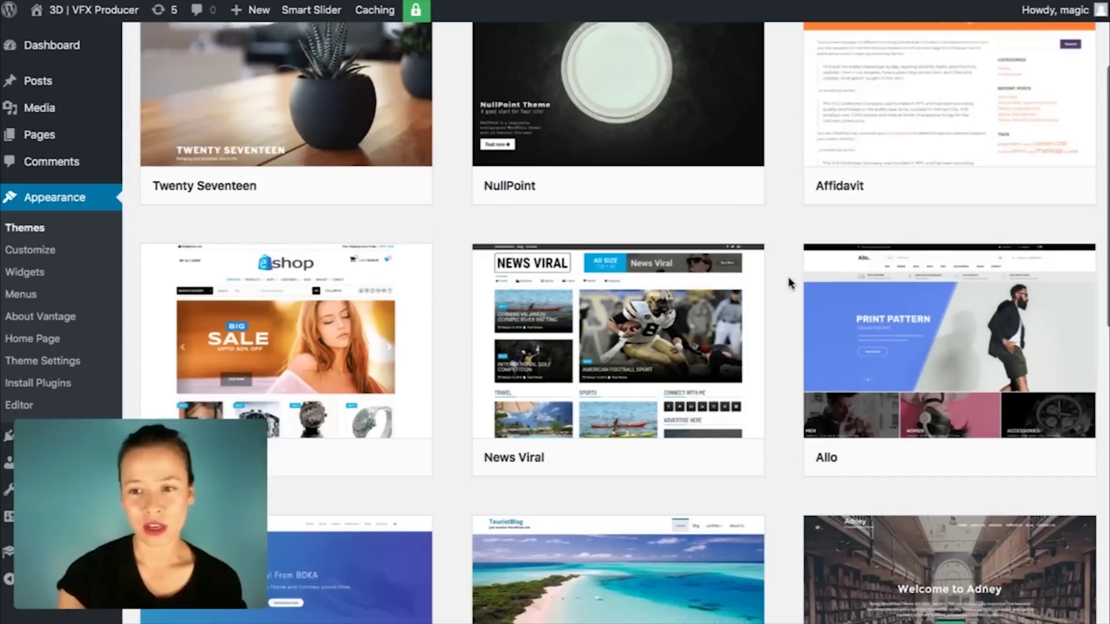
{"action": "scroll", "coordinate": [789, 282], "scroll_direction": "down", "scroll_amount": 10}
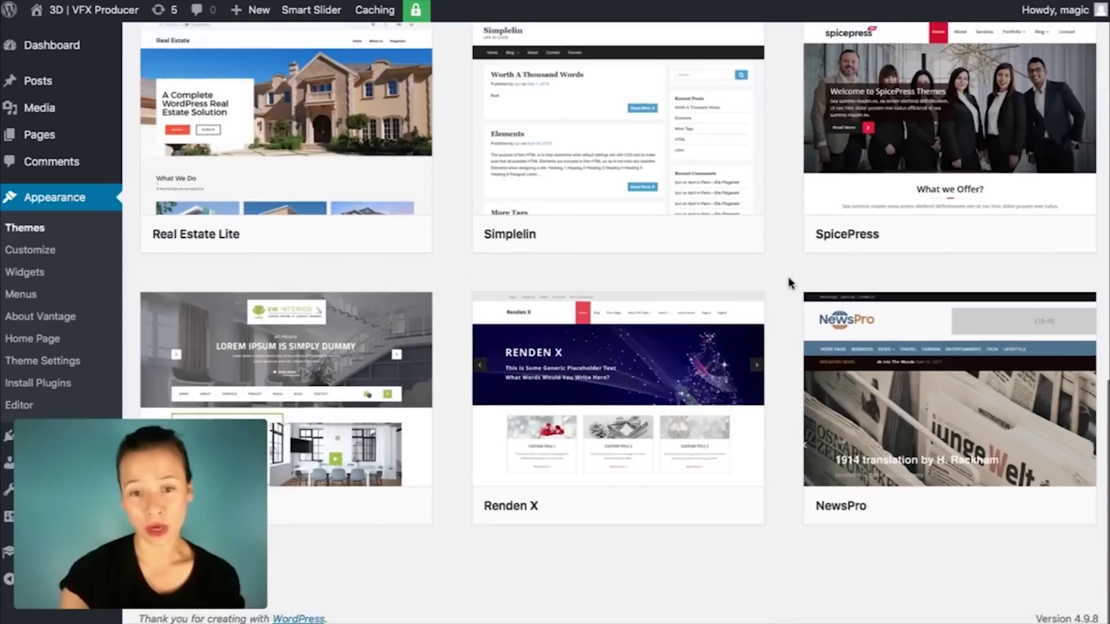
{"action": "scroll", "coordinate": [789, 282], "scroll_direction": "up", "scroll_amount": 15}
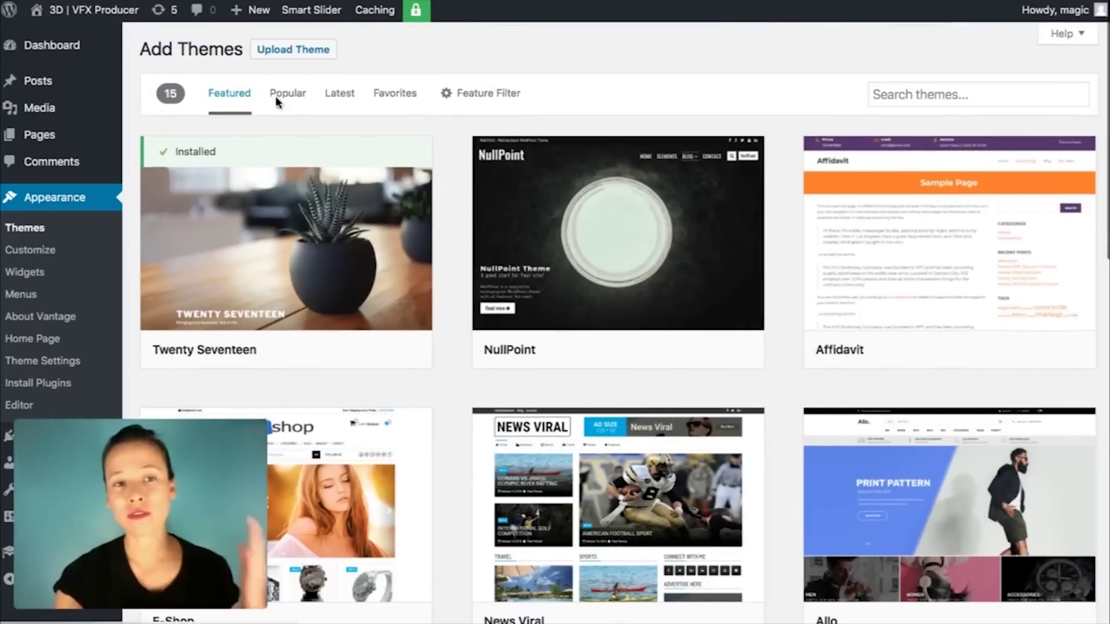
{"action": "left_click", "coordinate": [279, 98]}
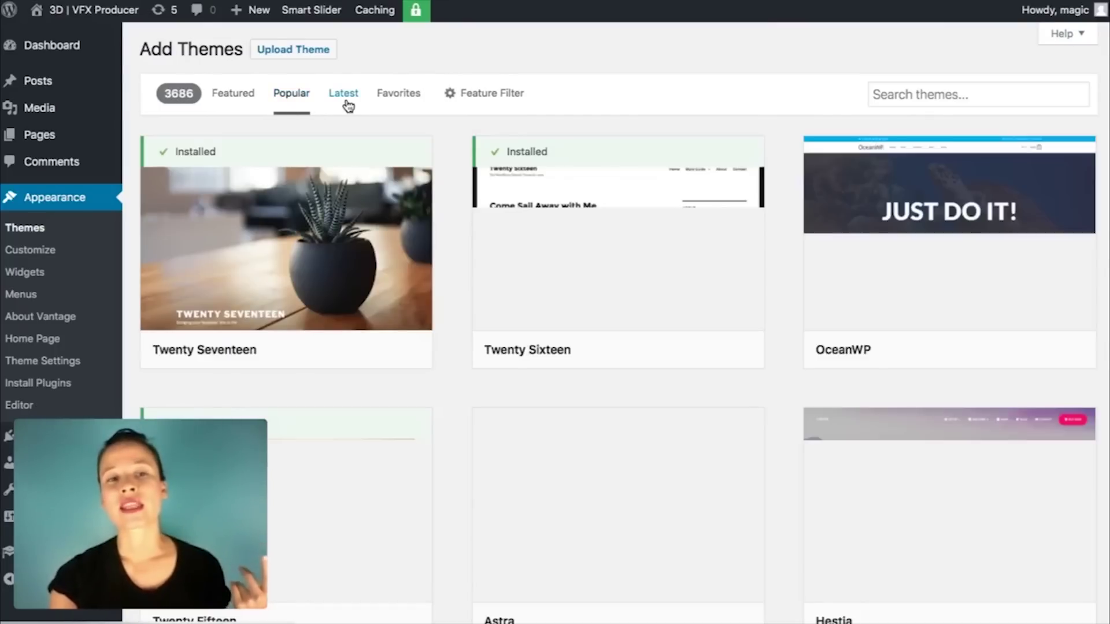
{"action": "left_click", "coordinate": [349, 103]}
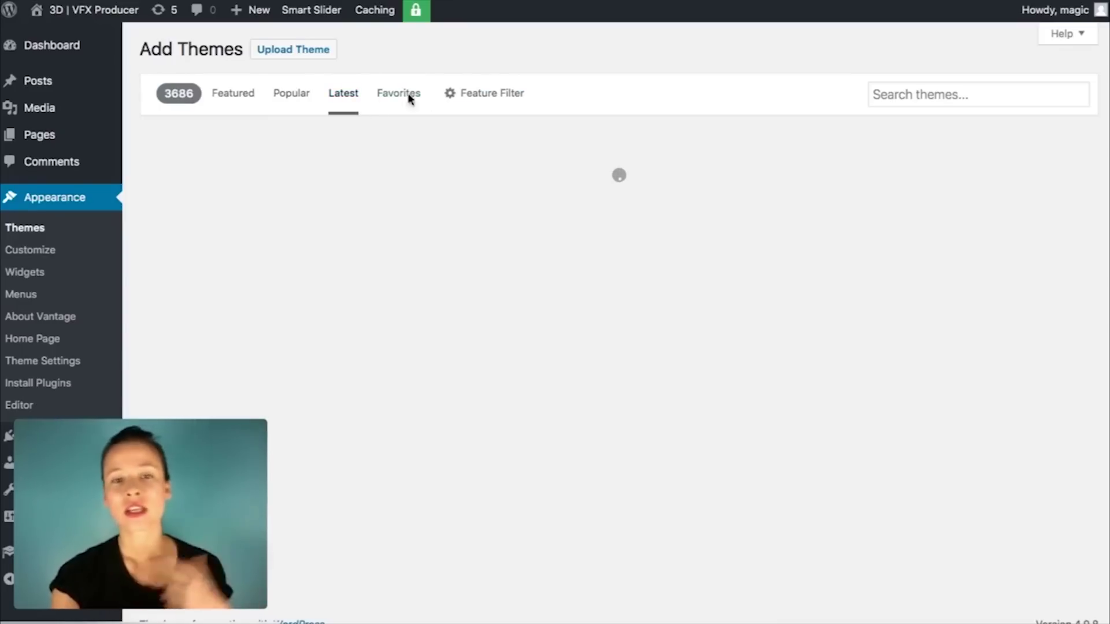
{"action": "left_click", "coordinate": [492, 102]}
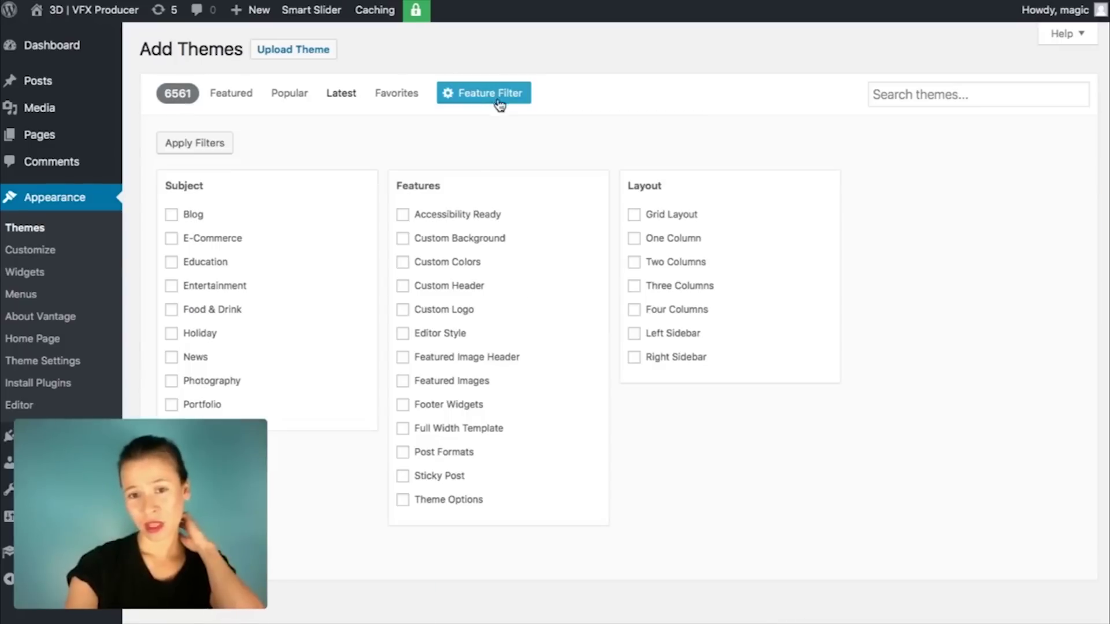
{"action": "scroll", "coordinate": [518, 511], "scroll_direction": "down", "scroll_amount": 1}
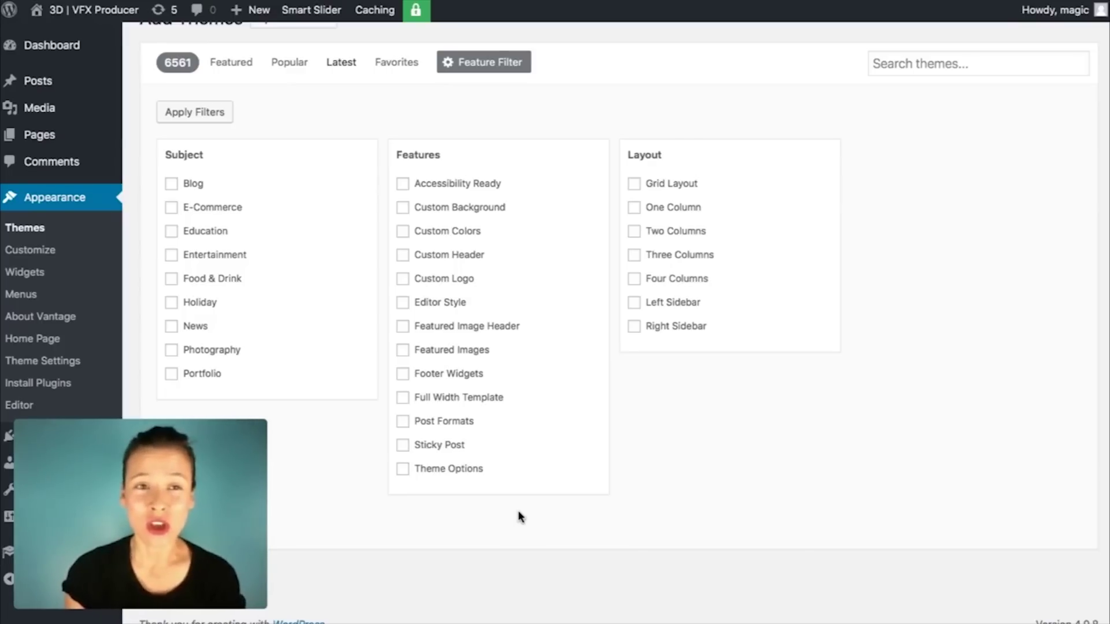
{"action": "scroll", "coordinate": [518, 511], "scroll_direction": "up", "scroll_amount": 1}
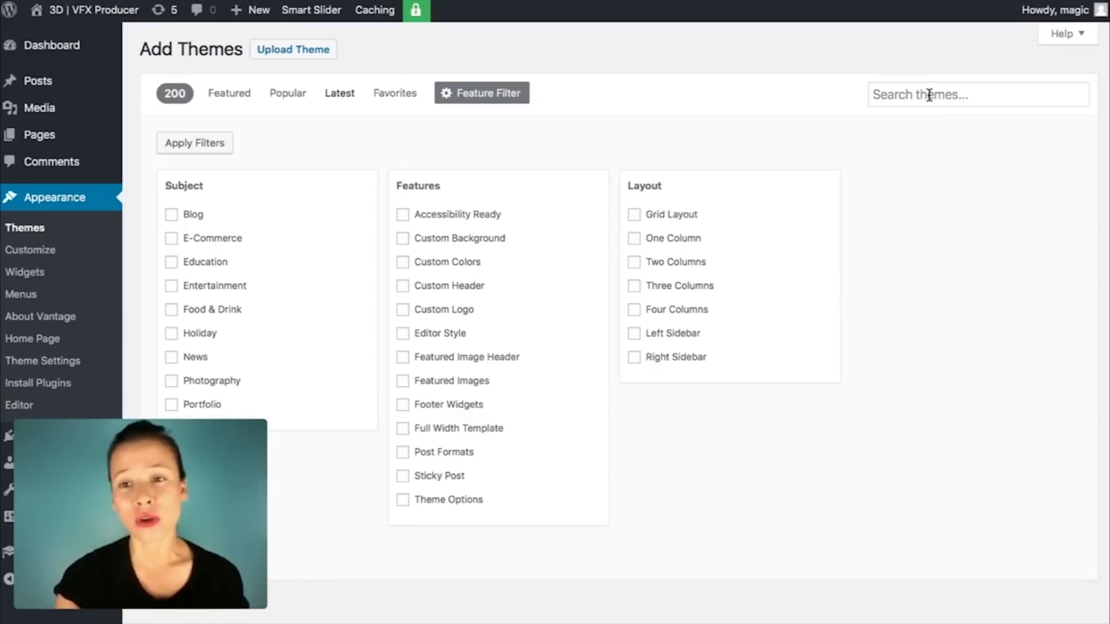
Step: Search the theme directory for 'fitness' and browse the 109 matching themes
{"action": "left_click", "coordinate": [957, 95]}
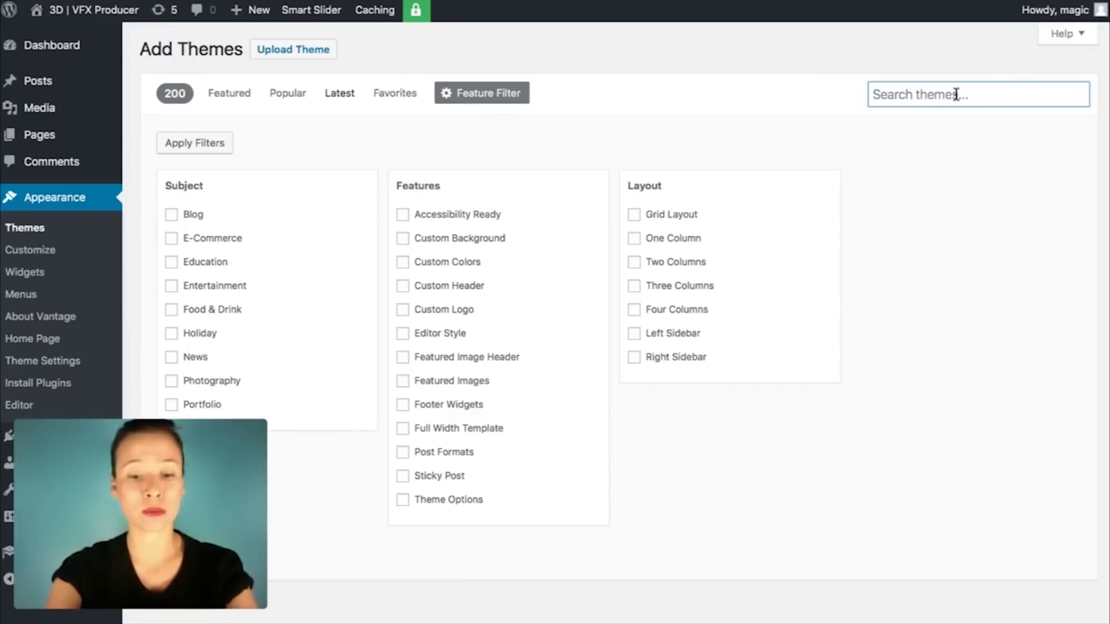
{"action": "type", "text": "fitness"}
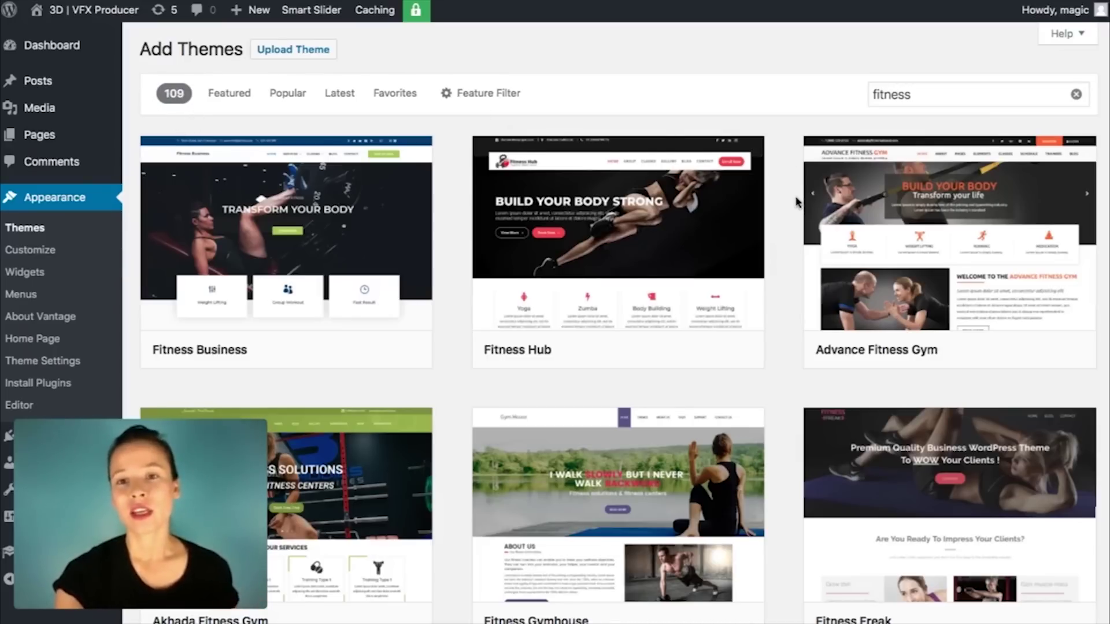
{"action": "scroll", "coordinate": [797, 201], "scroll_direction": "down", "scroll_amount": 15}
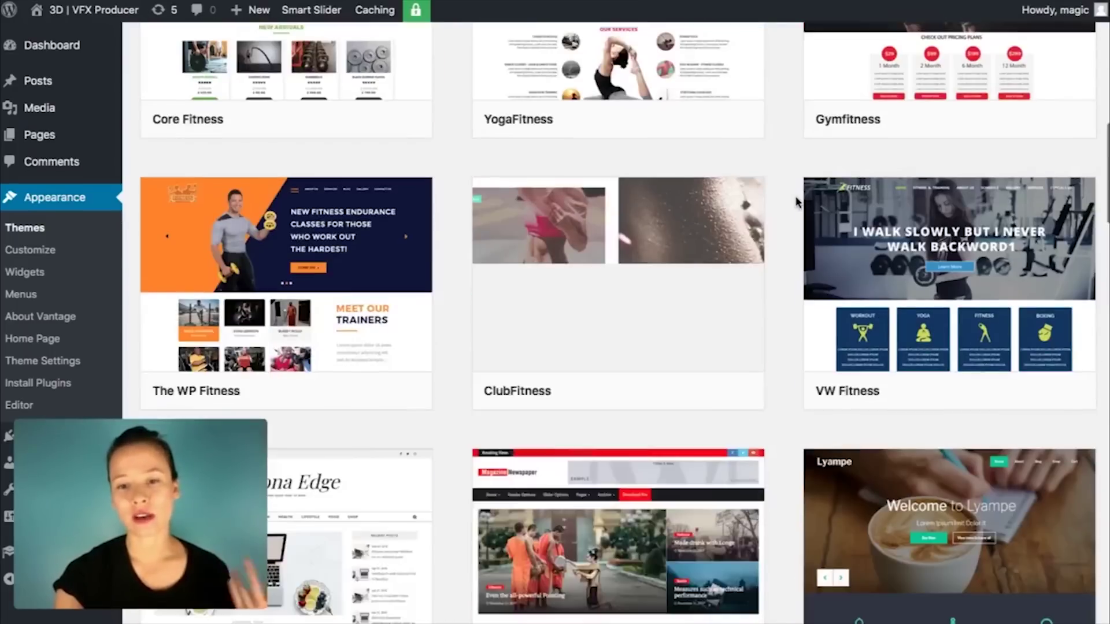
{"action": "scroll", "coordinate": [797, 201], "scroll_direction": "down", "scroll_amount": 10}
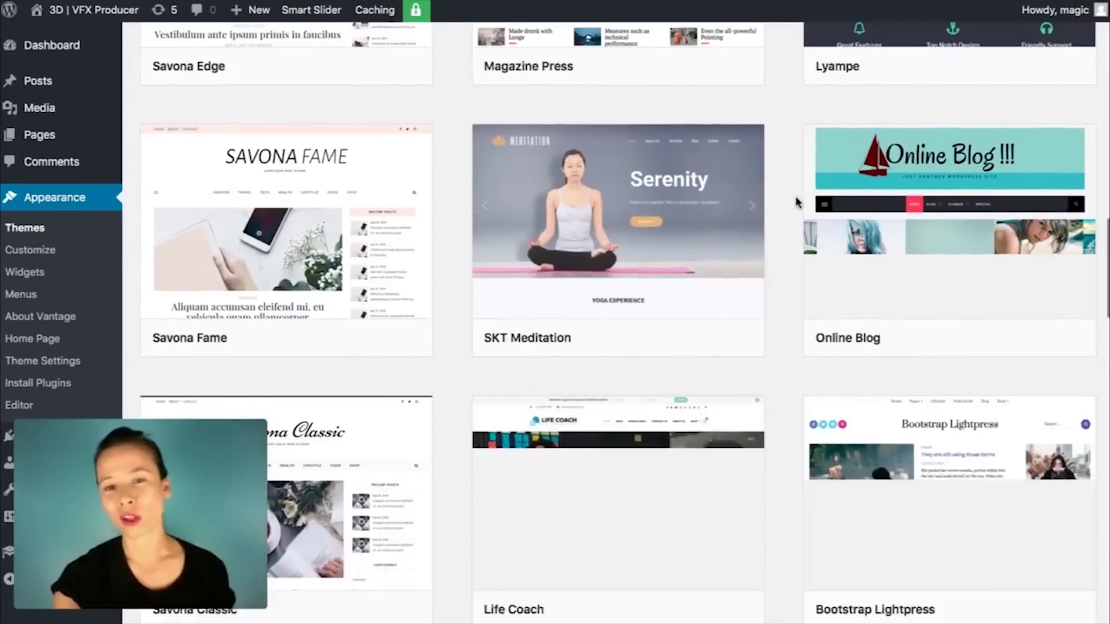
{"action": "scroll", "coordinate": [797, 201], "scroll_direction": "down", "scroll_amount": 5}
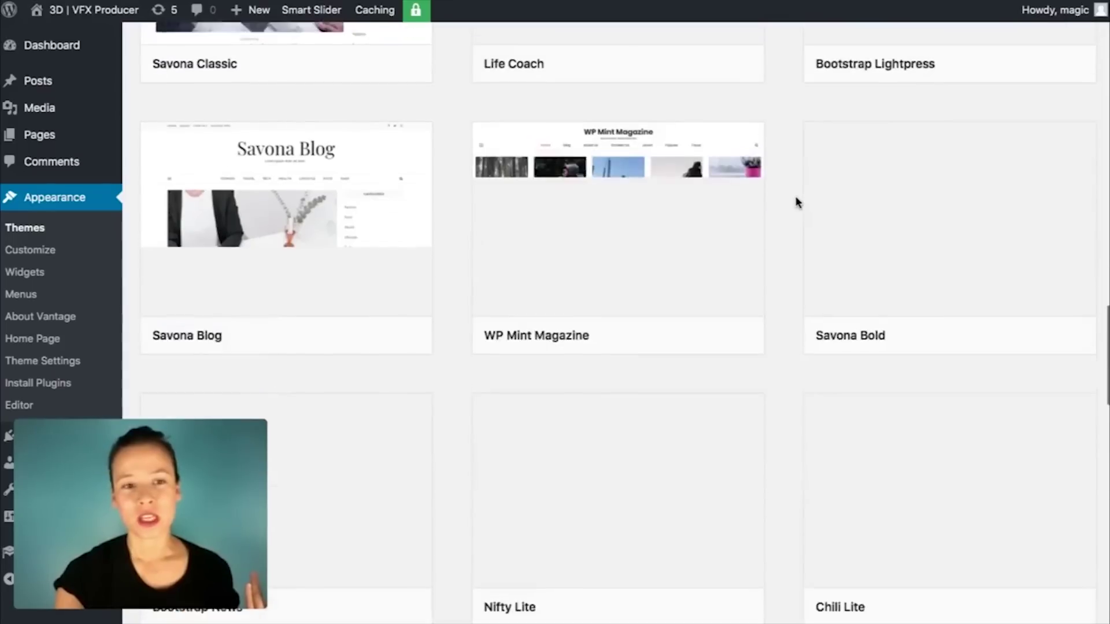
{"action": "scroll", "coordinate": [797, 201], "scroll_direction": "up", "scroll_amount": 20}
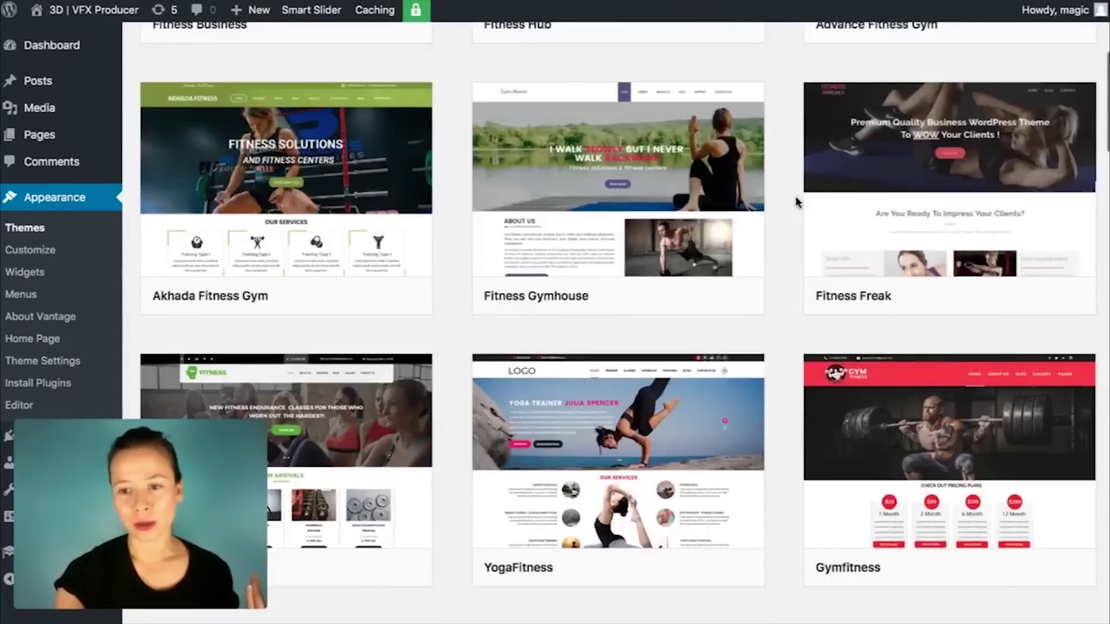
{"action": "scroll", "coordinate": [796, 202], "scroll_direction": "down", "scroll_amount": 7}
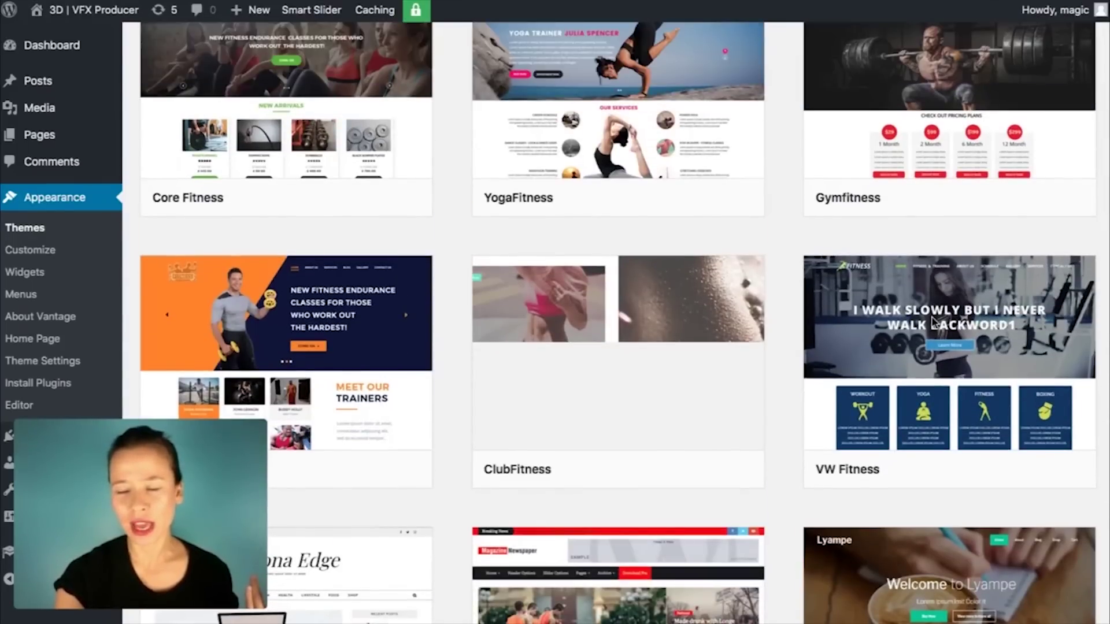
{"action": "mouse_move", "coordinate": [1004, 307]}
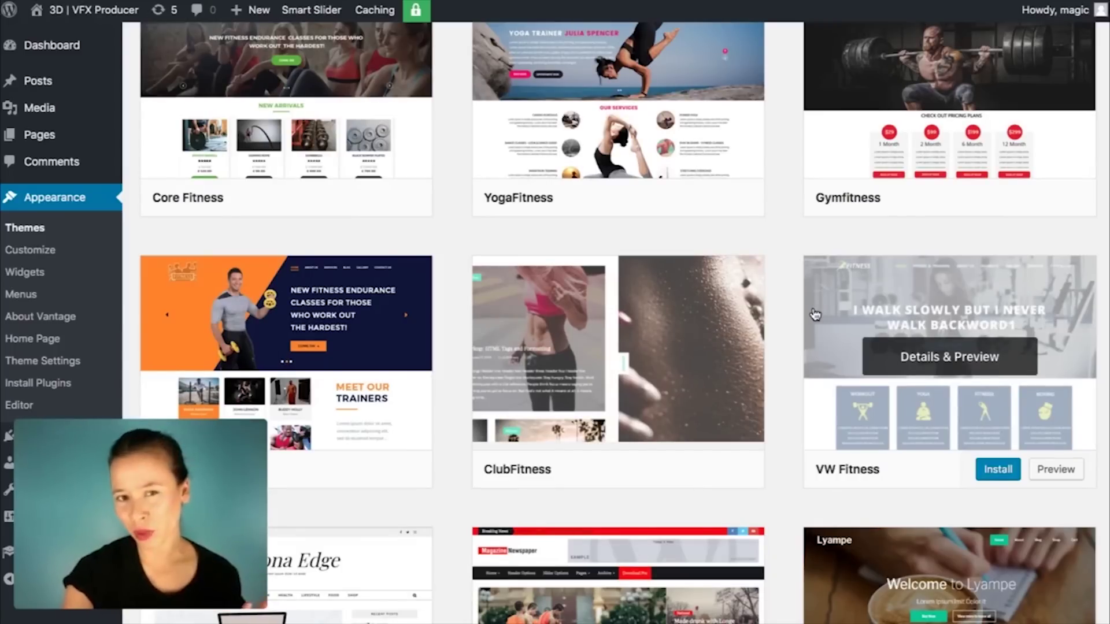
Step: Preview the VW Fitness theme (version 2.6.4 by vowelweb), then advance to the next theme
{"action": "left_click", "coordinate": [987, 367]}
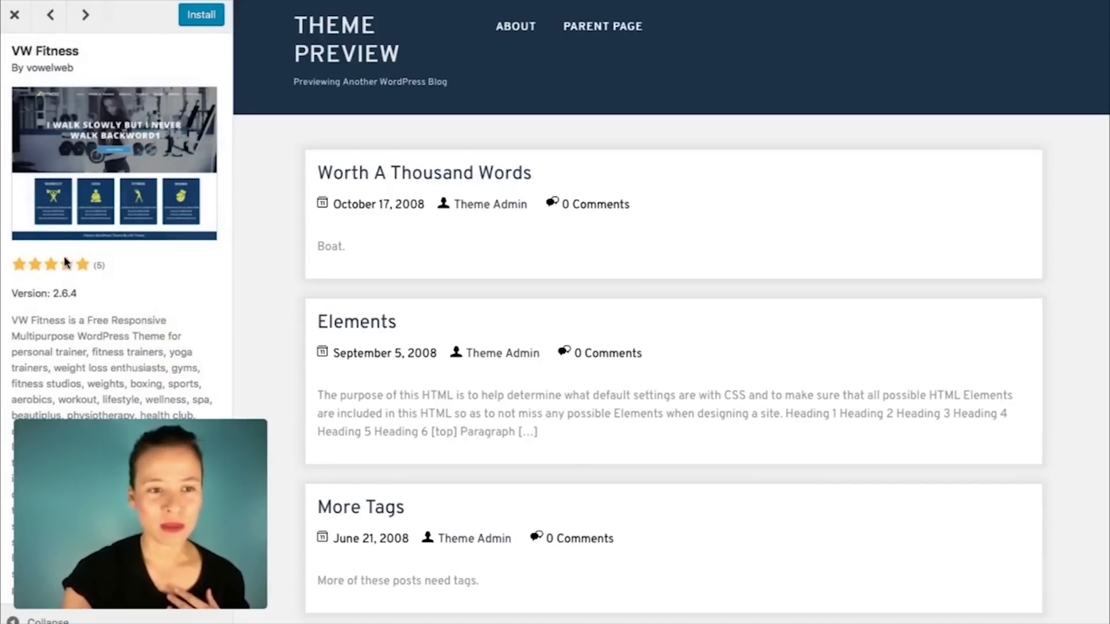
{"action": "scroll", "coordinate": [466, 234], "scroll_direction": "down", "scroll_amount": 13}
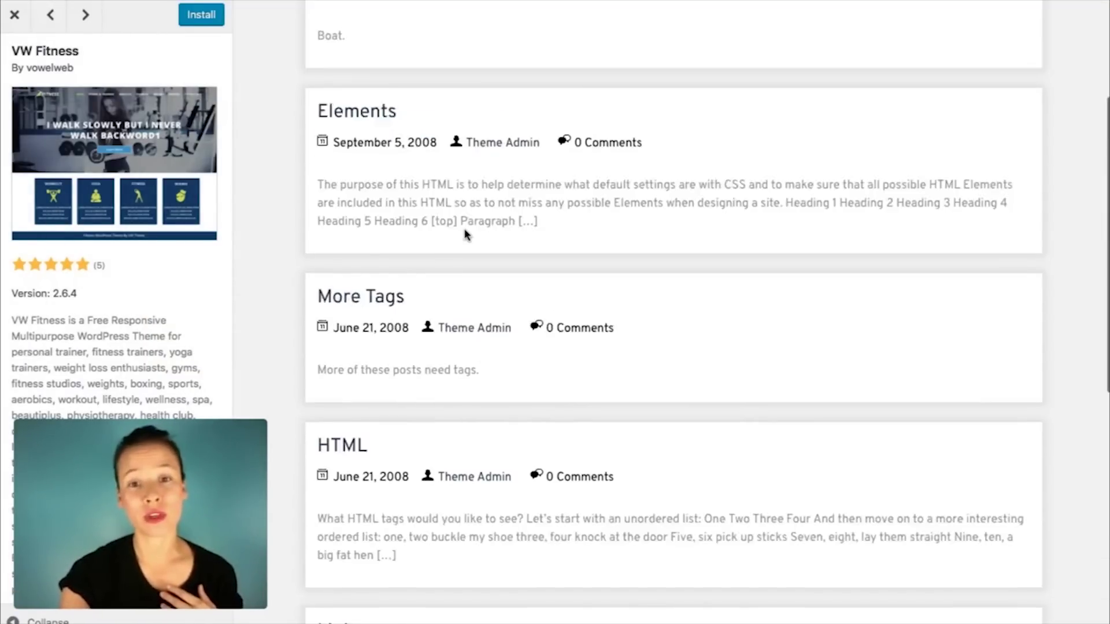
{"action": "scroll", "coordinate": [466, 234], "scroll_direction": "up", "scroll_amount": 15}
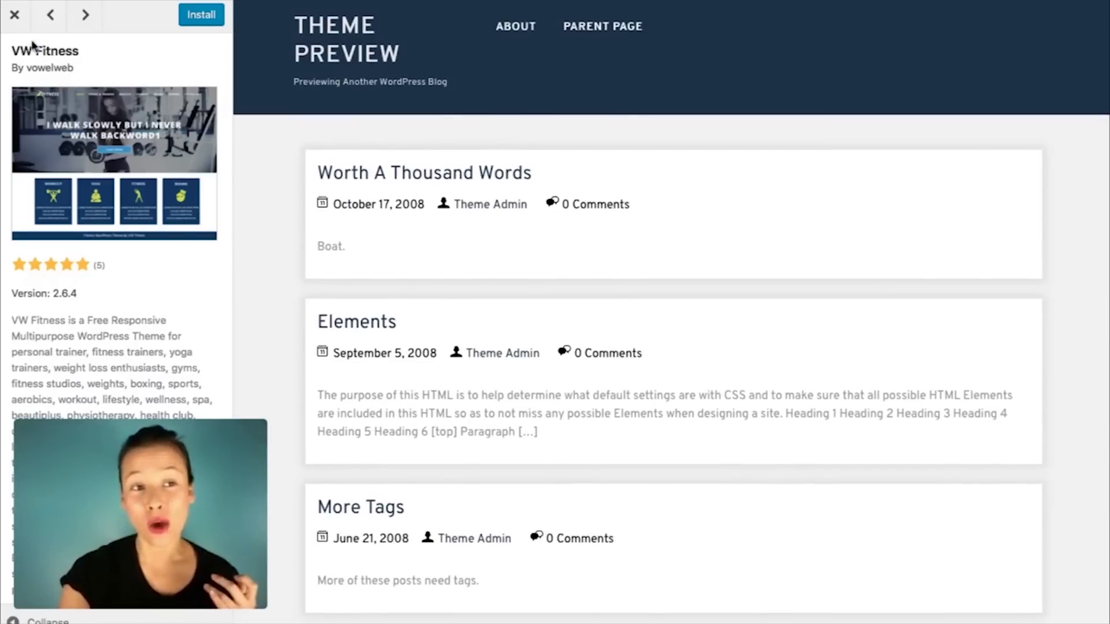
{"action": "left_click", "coordinate": [86, 16]}
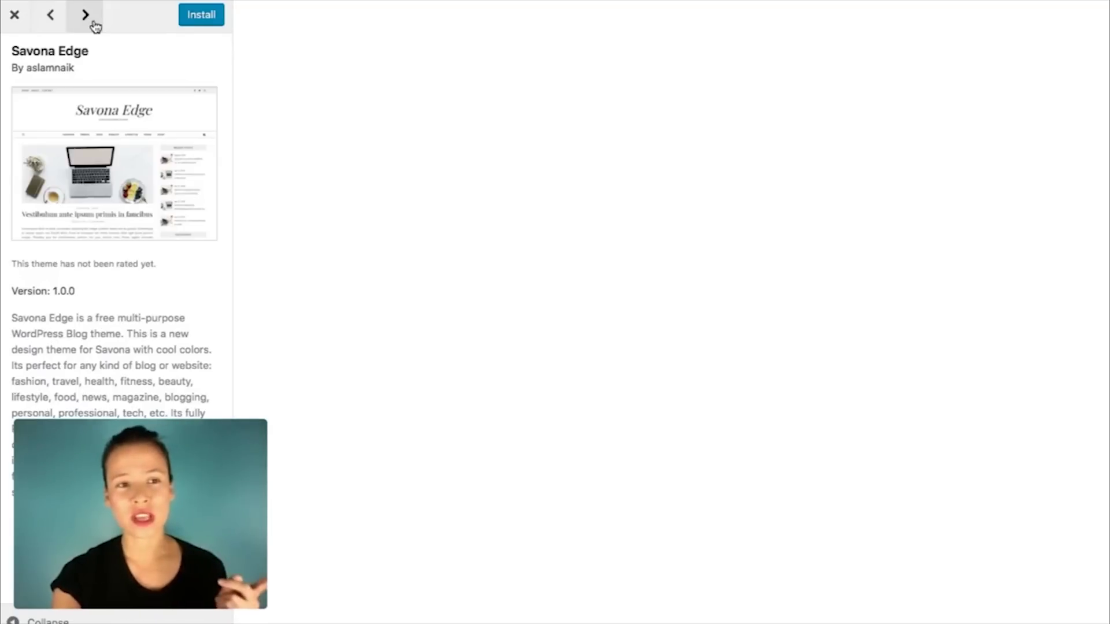
Step: Look through the Magazine Press preview, then step back to the Savona Edge preview
{"action": "left_click", "coordinate": [87, 16]}
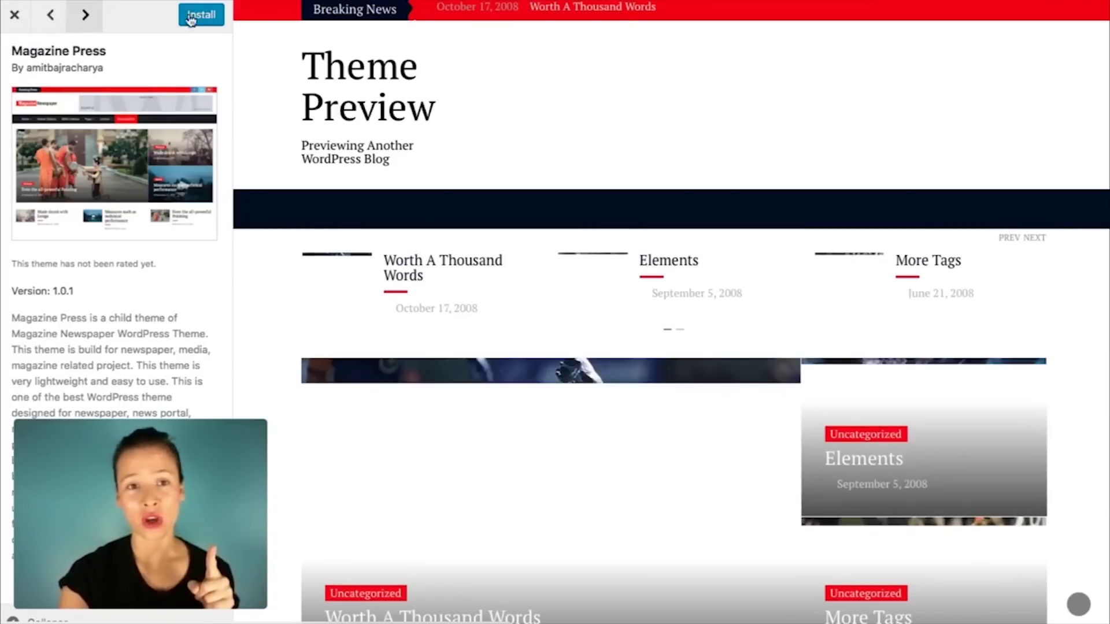
{"action": "scroll", "coordinate": [307, 237], "scroll_direction": "down", "scroll_amount": 8}
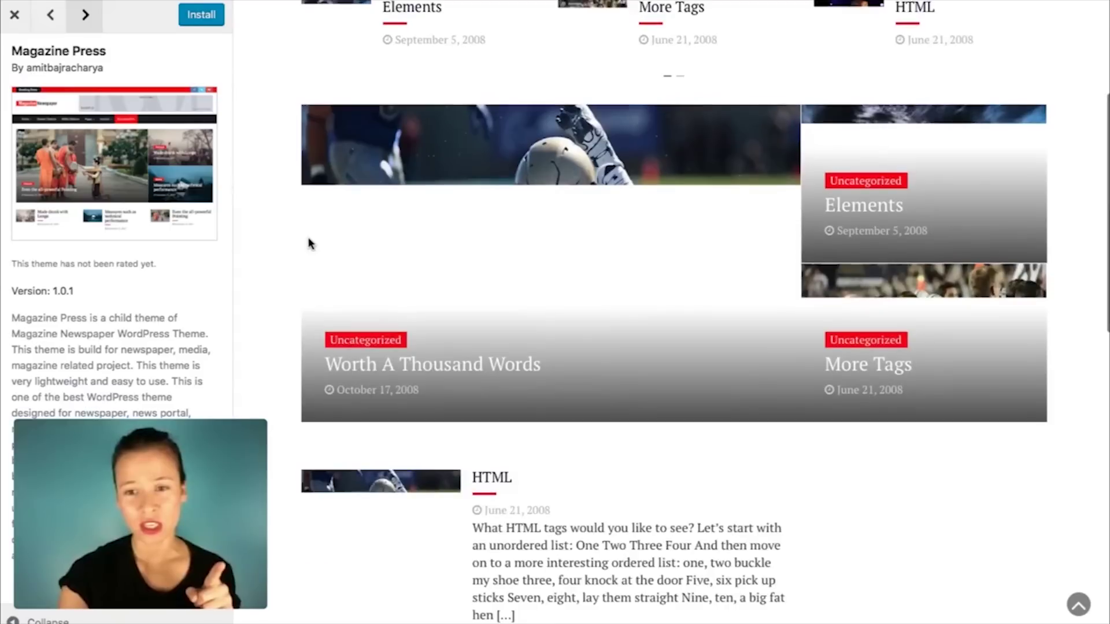
{"action": "scroll", "coordinate": [308, 243], "scroll_direction": "down", "scroll_amount": 10}
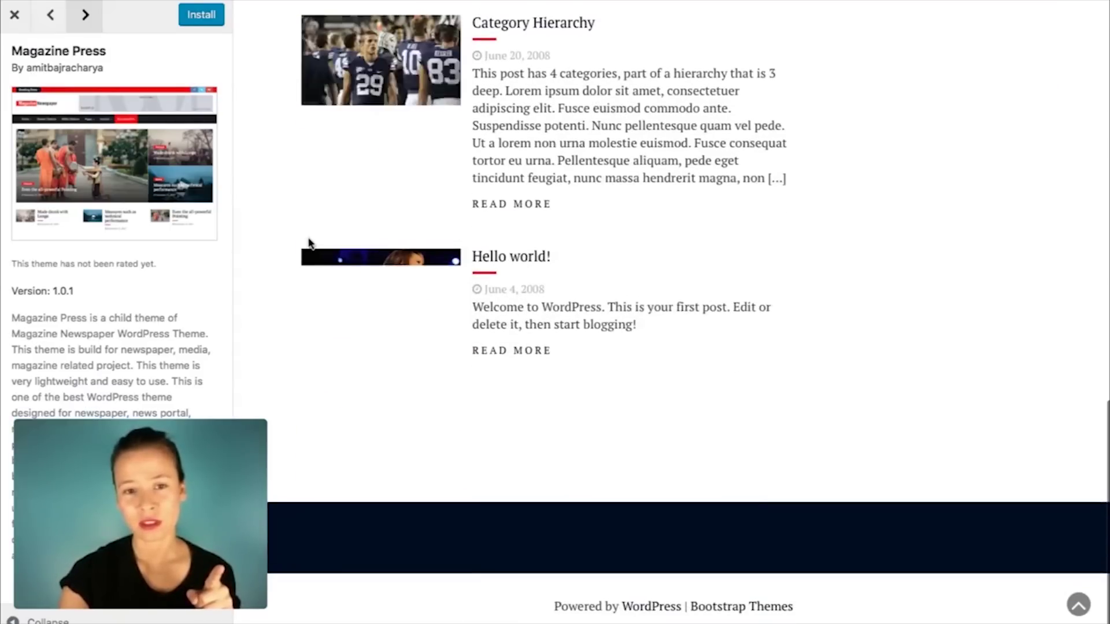
{"action": "scroll", "coordinate": [308, 243], "scroll_direction": "up", "scroll_amount": 10}
{"action": "scroll", "coordinate": [310, 243], "scroll_direction": "up", "scroll_amount": 8}
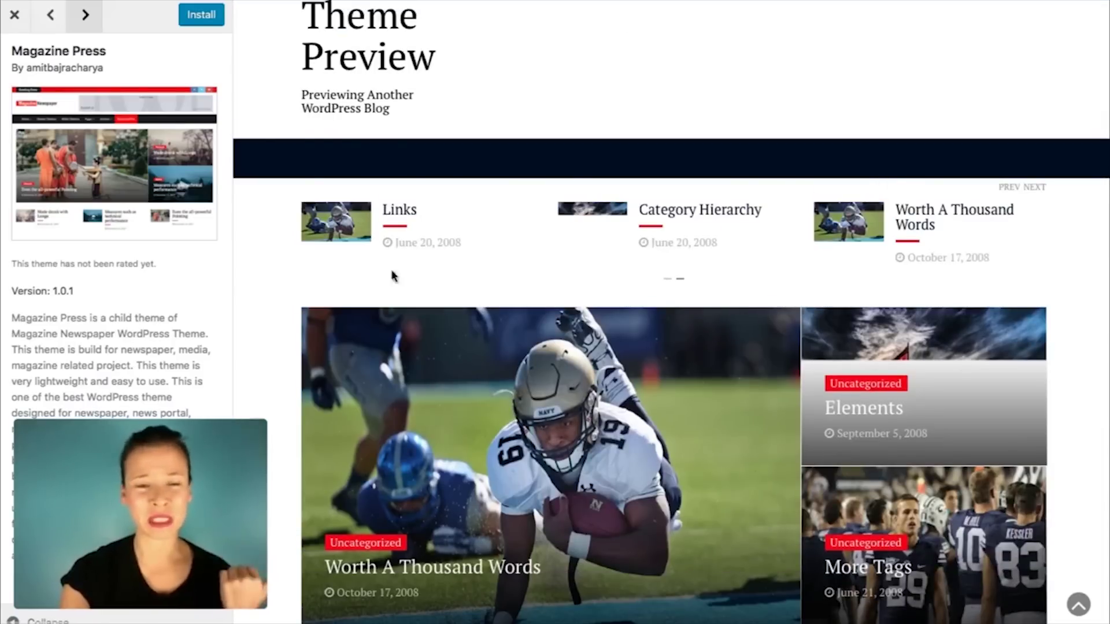
{"action": "scroll", "coordinate": [720, 350], "scroll_direction": "down", "scroll_amount": 4}
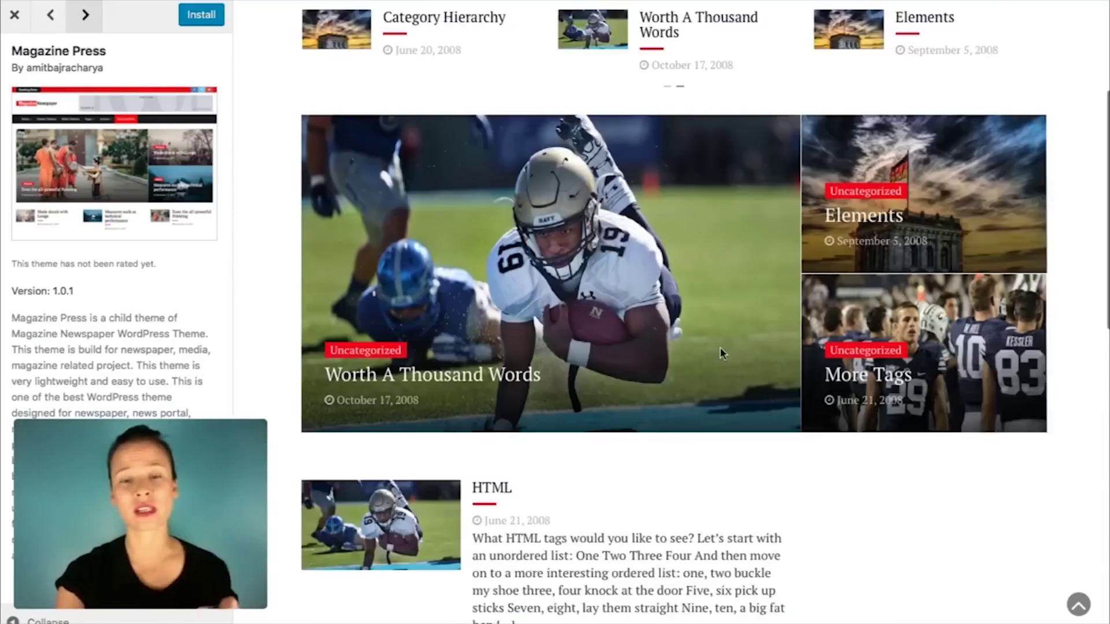
{"action": "scroll", "coordinate": [649, 299], "scroll_direction": "down", "scroll_amount": 5}
{"action": "scroll", "coordinate": [649, 300], "scroll_direction": "up", "scroll_amount": 5}
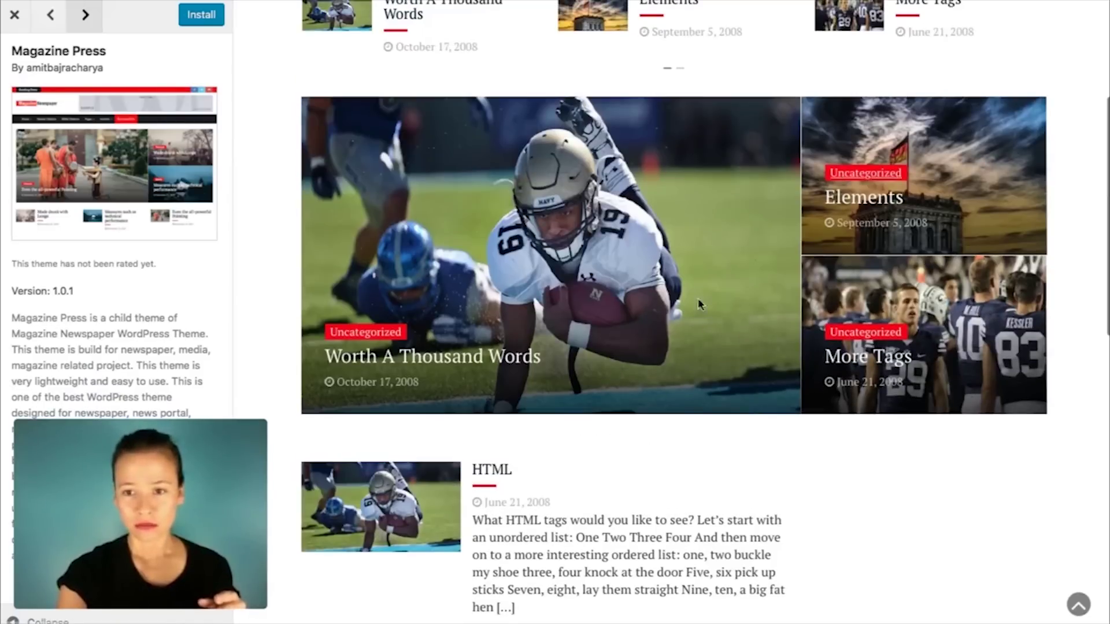
{"action": "scroll", "coordinate": [420, 347], "scroll_direction": "up", "scroll_amount": 3}
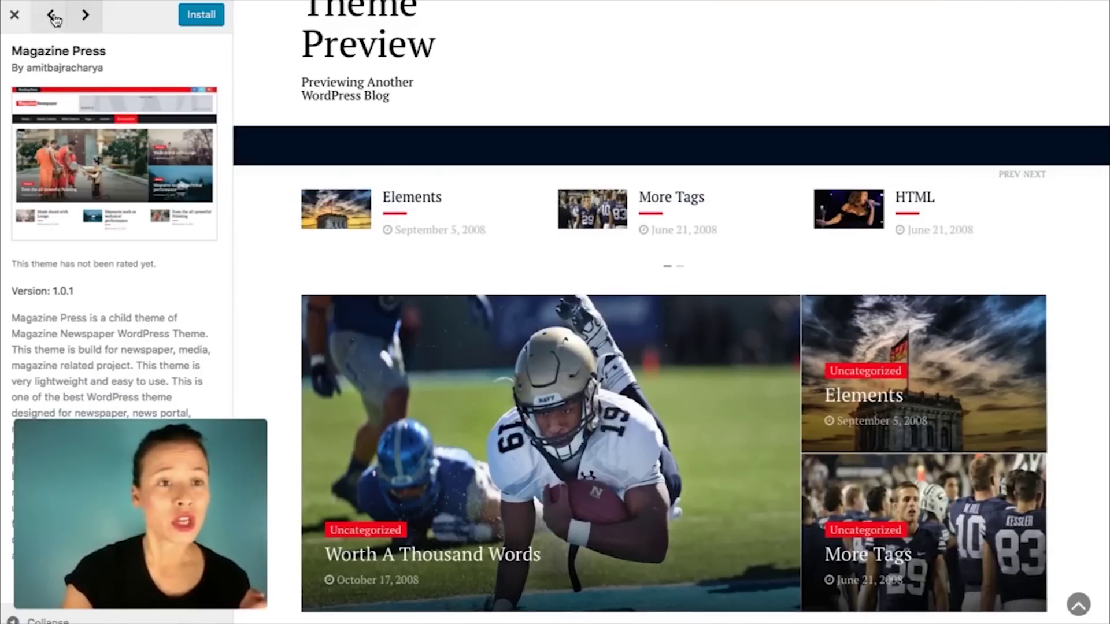
{"action": "left_click", "coordinate": [53, 16]}
{"action": "left_click", "coordinate": [85, 17]}
Step: Close the Savona Edge preview to get back to the full 3733-theme Add Themes grid
{"action": "left_click", "coordinate": [52, 19]}
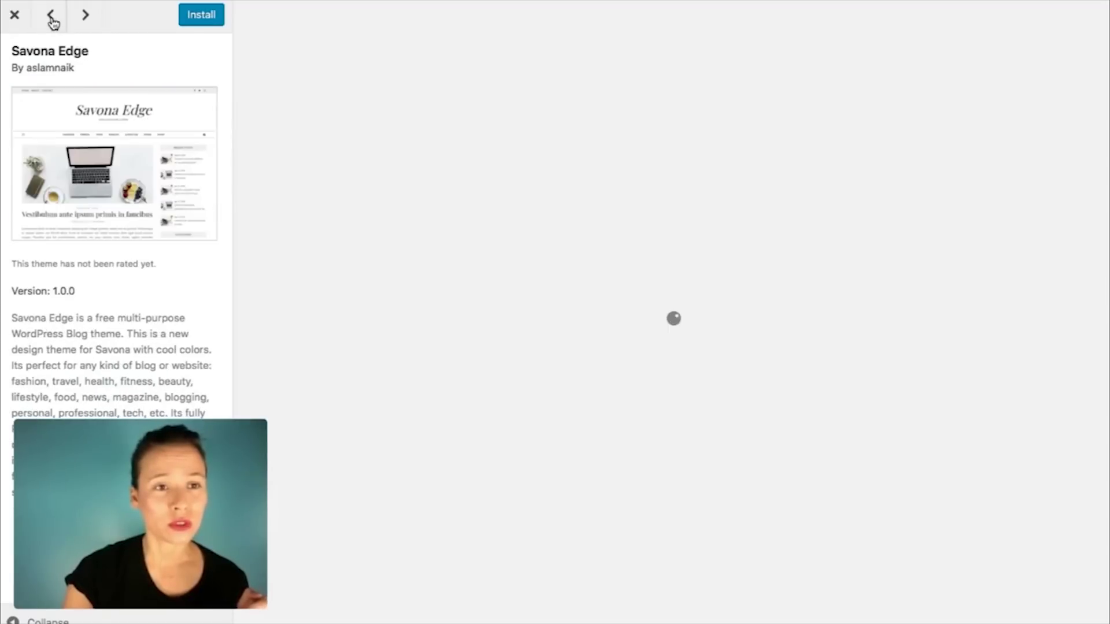
{"action": "left_click", "coordinate": [90, 25]}
{"action": "left_click", "coordinate": [53, 25]}
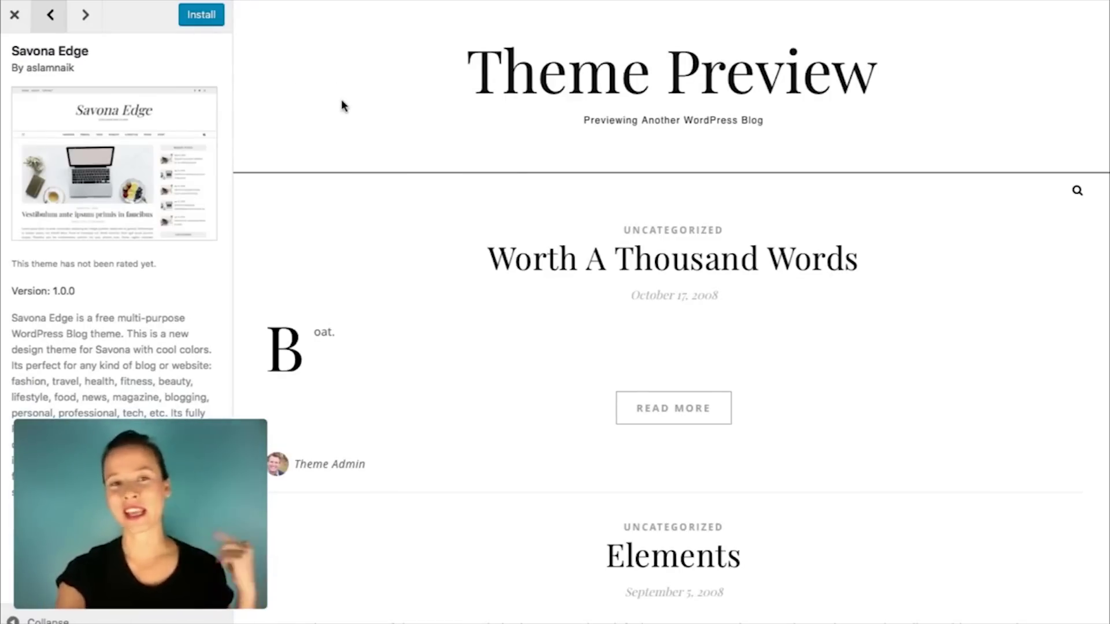
{"action": "scroll", "coordinate": [526, 293], "scroll_direction": "down", "scroll_amount": 15}
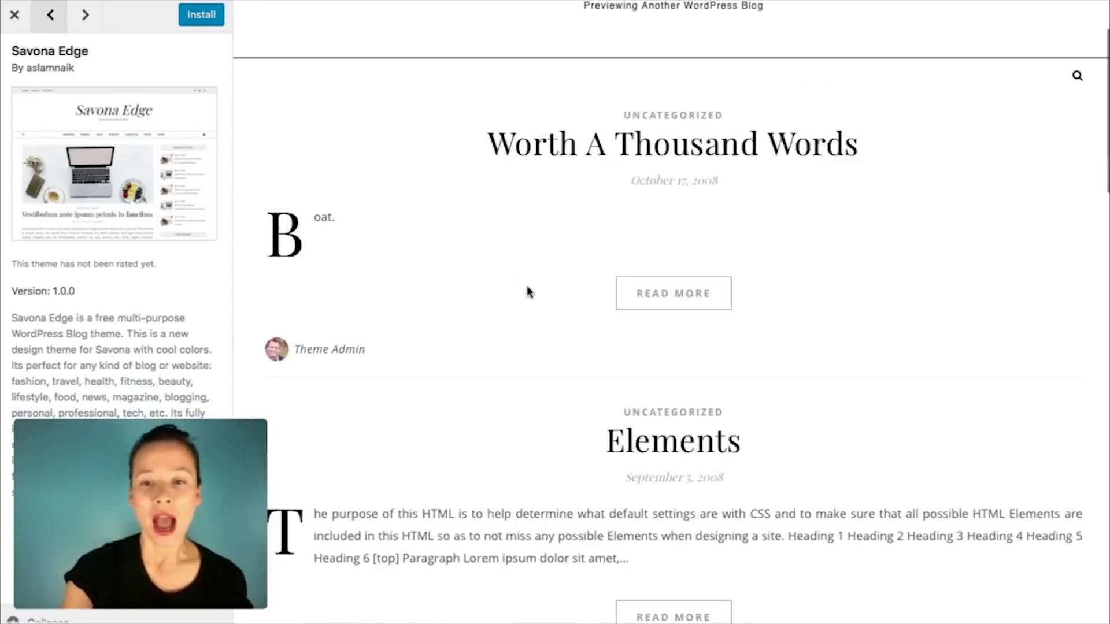
{"action": "scroll", "coordinate": [287, 99], "scroll_direction": "up", "scroll_amount": 20}
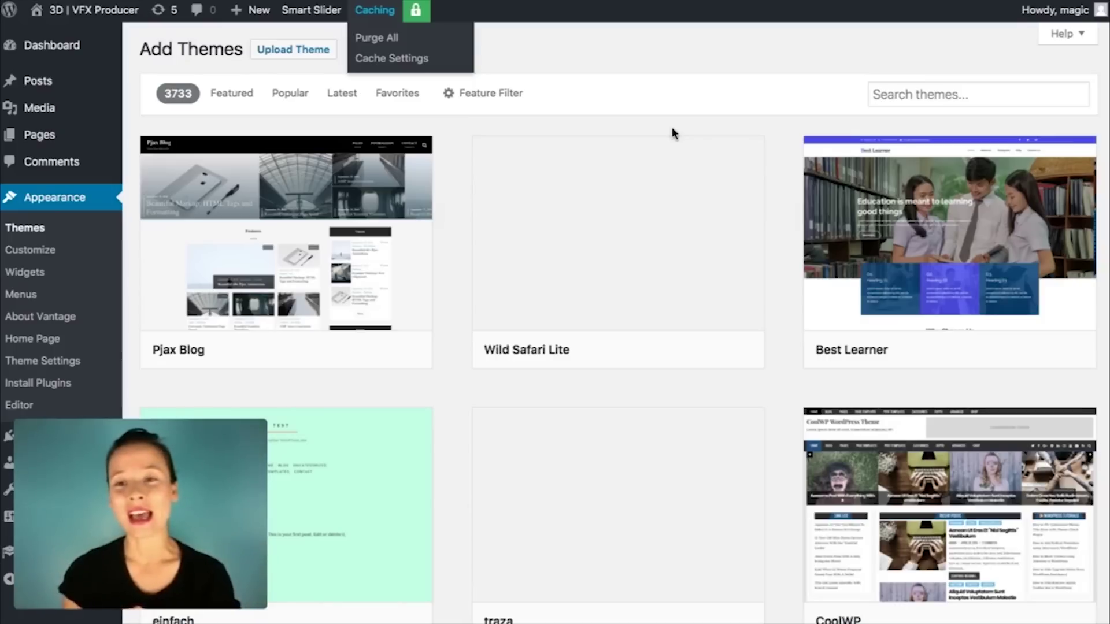
Step: Search the theme directory for 'beauty' and scroll through the matching themes
{"action": "left_click", "coordinate": [925, 94]}
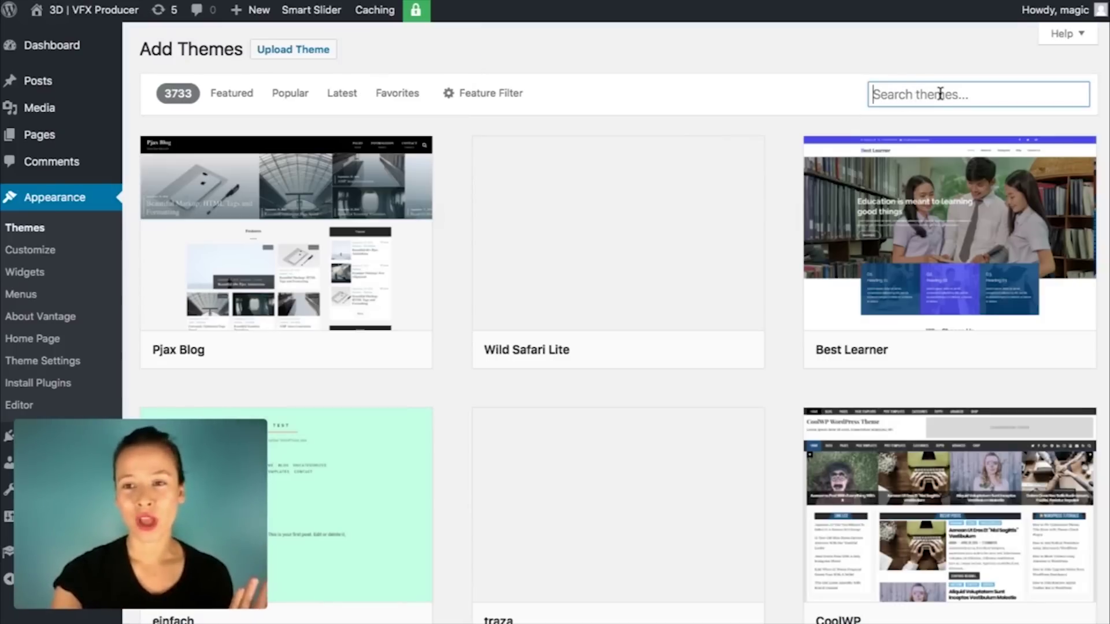
{"action": "type", "text": "beauty"}
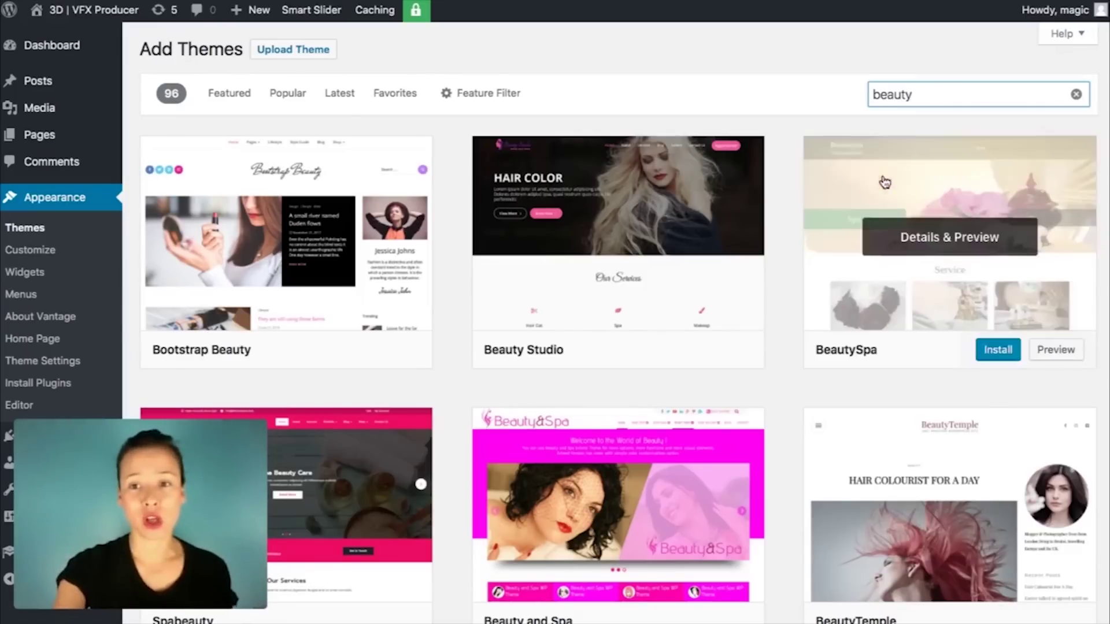
{"action": "scroll", "coordinate": [786, 205], "scroll_direction": "down", "scroll_amount": 10}
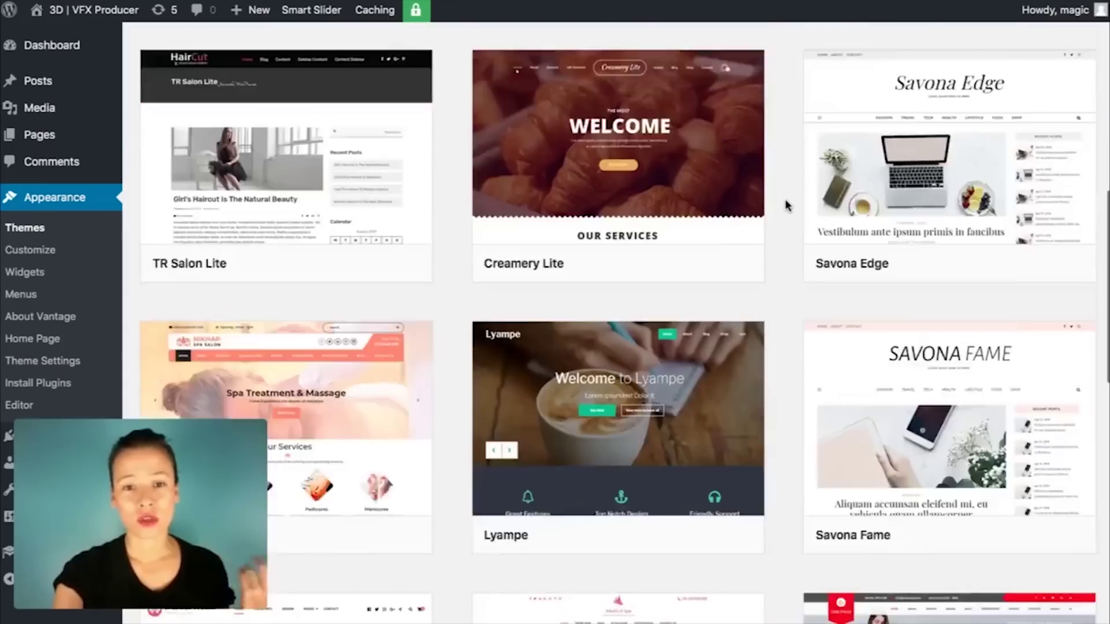
{"action": "scroll", "coordinate": [787, 205], "scroll_direction": "down", "scroll_amount": 15}
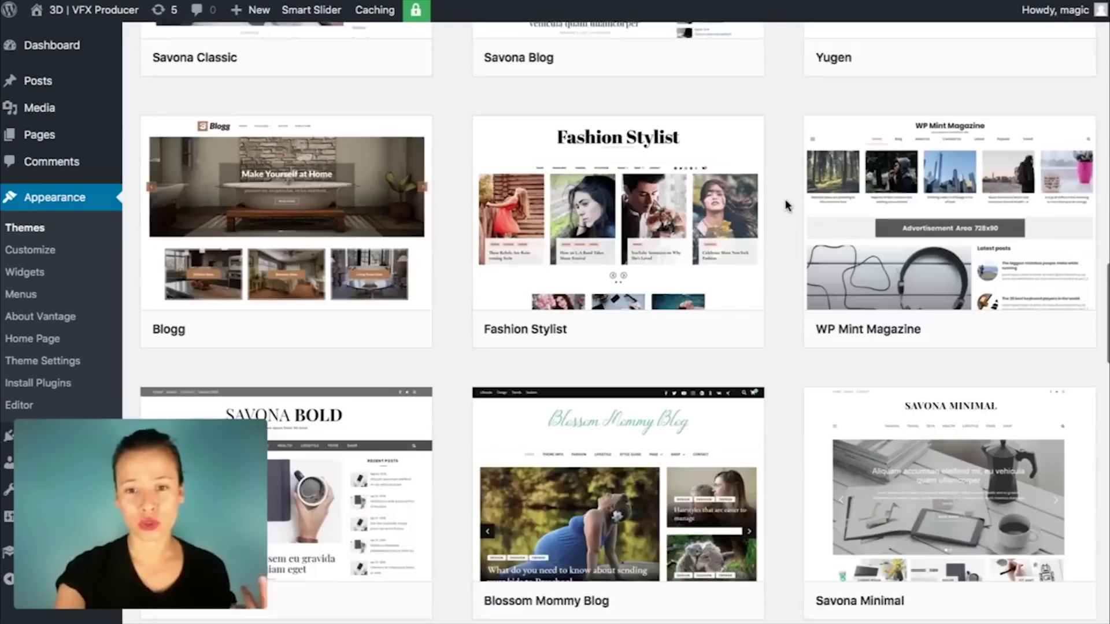
{"action": "scroll", "coordinate": [768, 272], "scroll_direction": "down", "scroll_amount": 12}
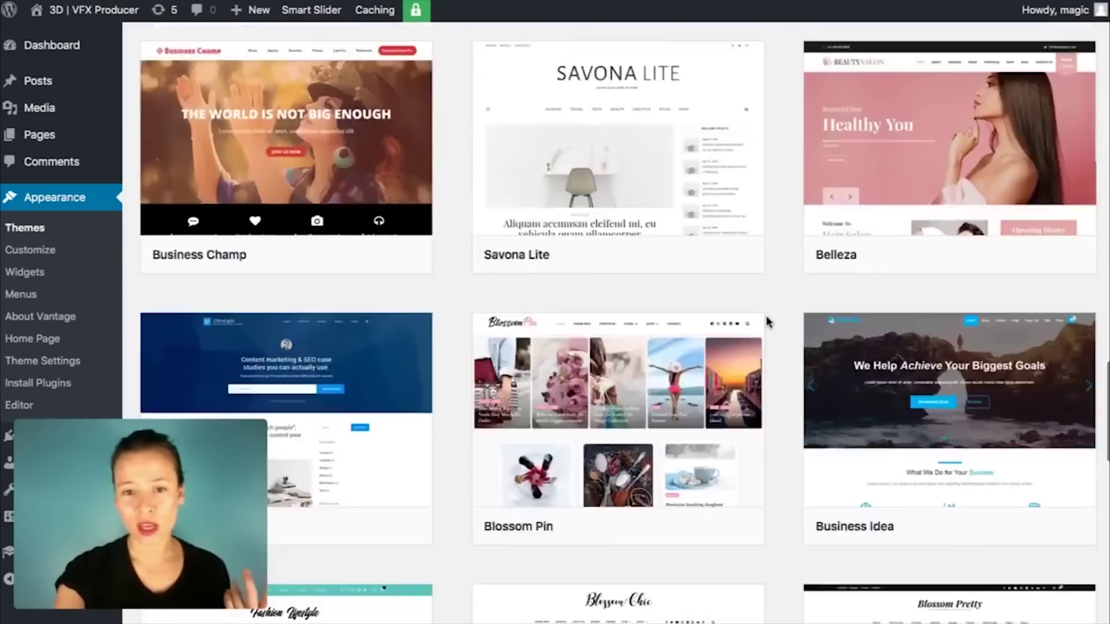
{"action": "scroll", "coordinate": [766, 321], "scroll_direction": "down", "scroll_amount": 12}
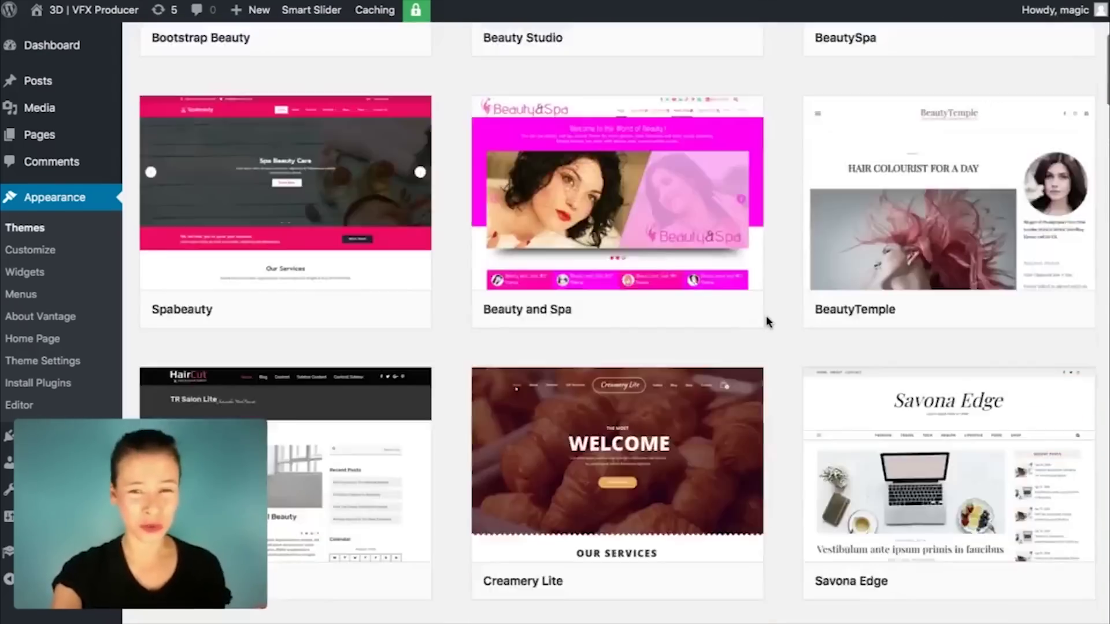
{"action": "scroll", "coordinate": [765, 315], "scroll_direction": "up", "scroll_amount": 5}
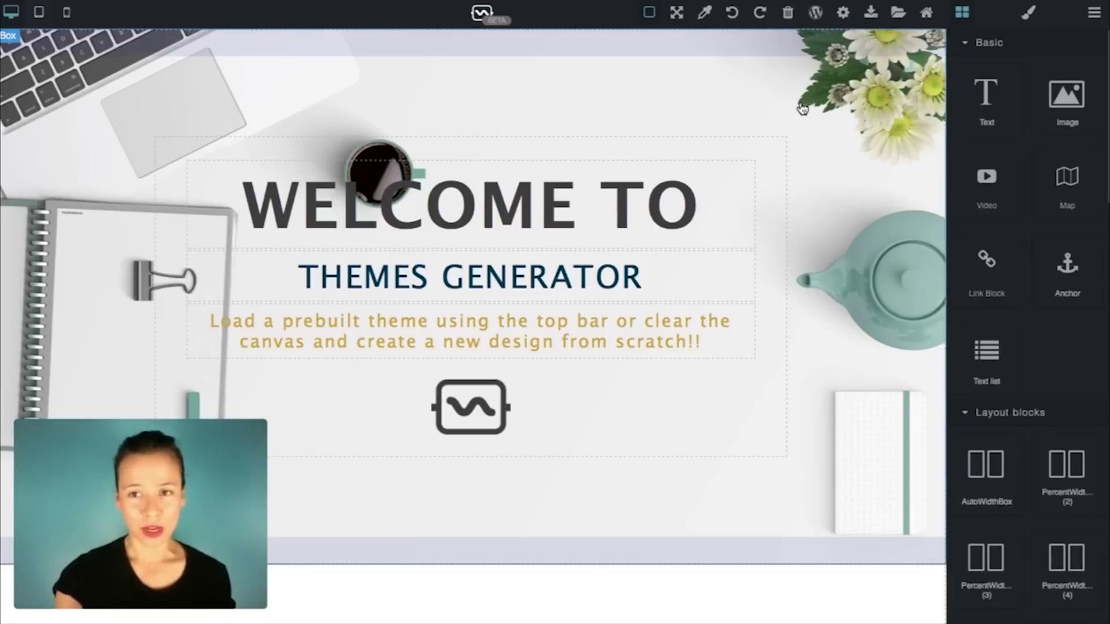
Step: Add Header sample 1 with the START hero to the top of the canvas
{"action": "left_click", "coordinate": [899, 12]}
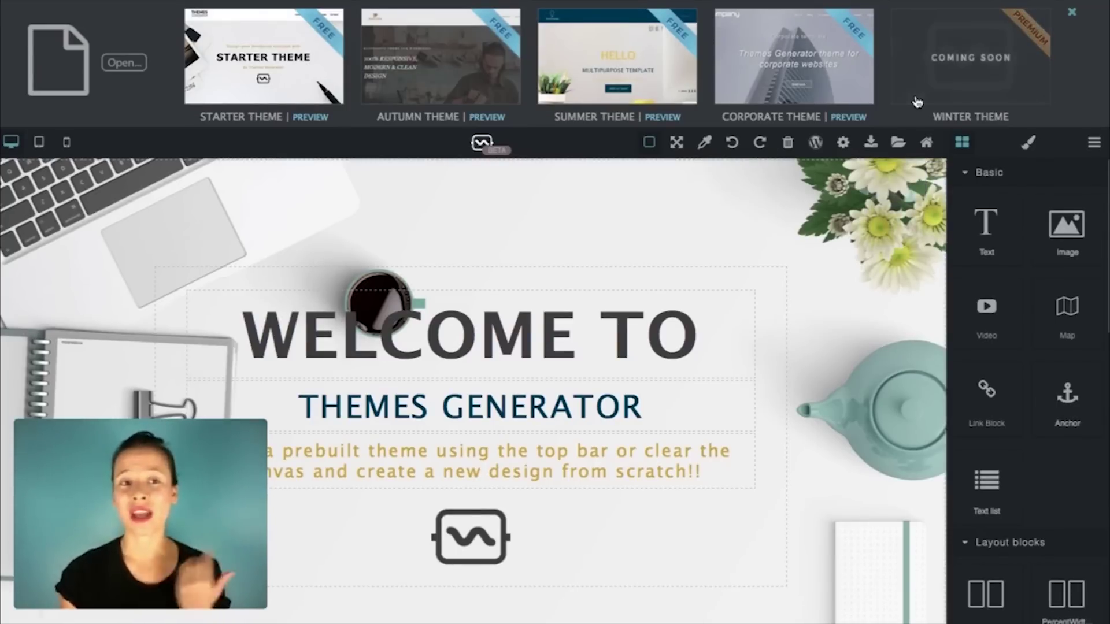
{"action": "left_click", "coordinate": [877, 439]}
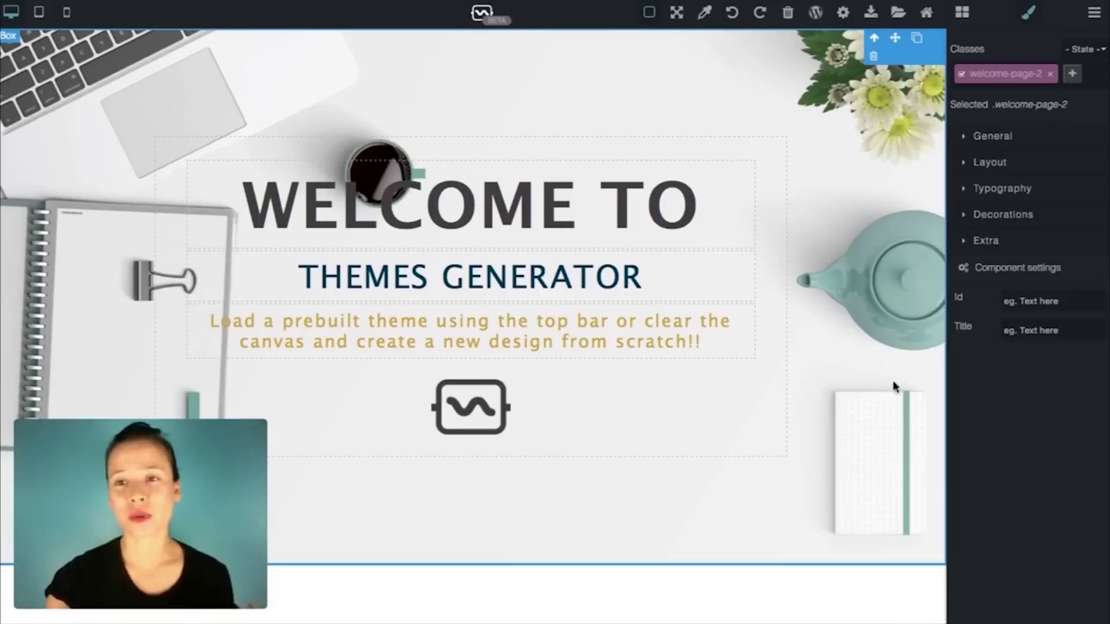
{"action": "left_click", "coordinate": [962, 13]}
{"action": "scroll", "coordinate": [1000, 169], "scroll_direction": "down", "scroll_amount": 10}
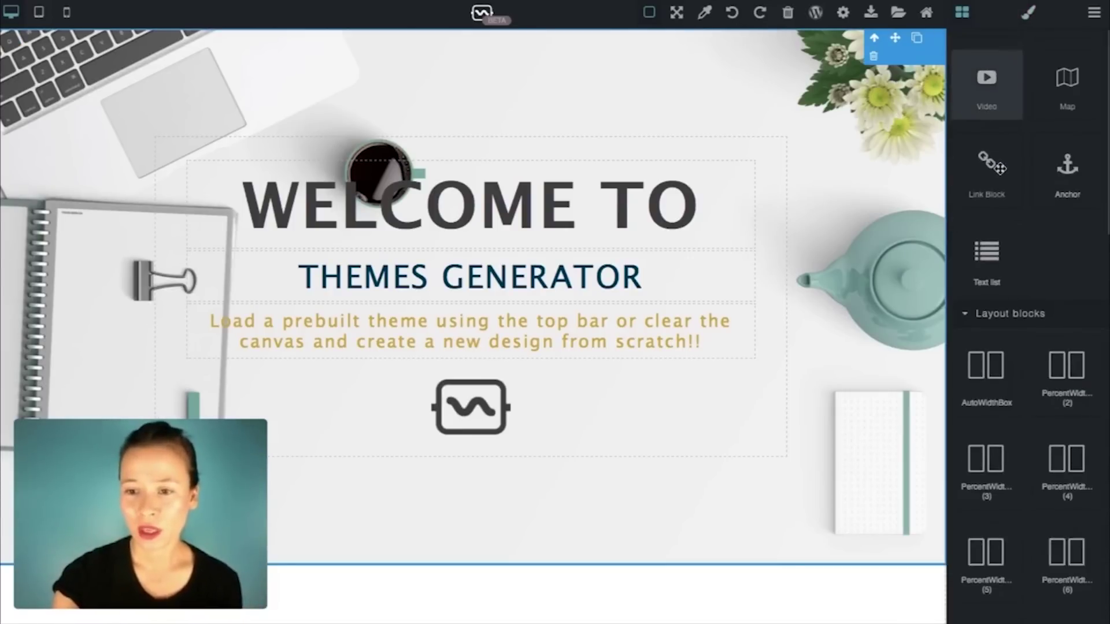
{"action": "scroll", "coordinate": [1001, 169], "scroll_direction": "down", "scroll_amount": 6}
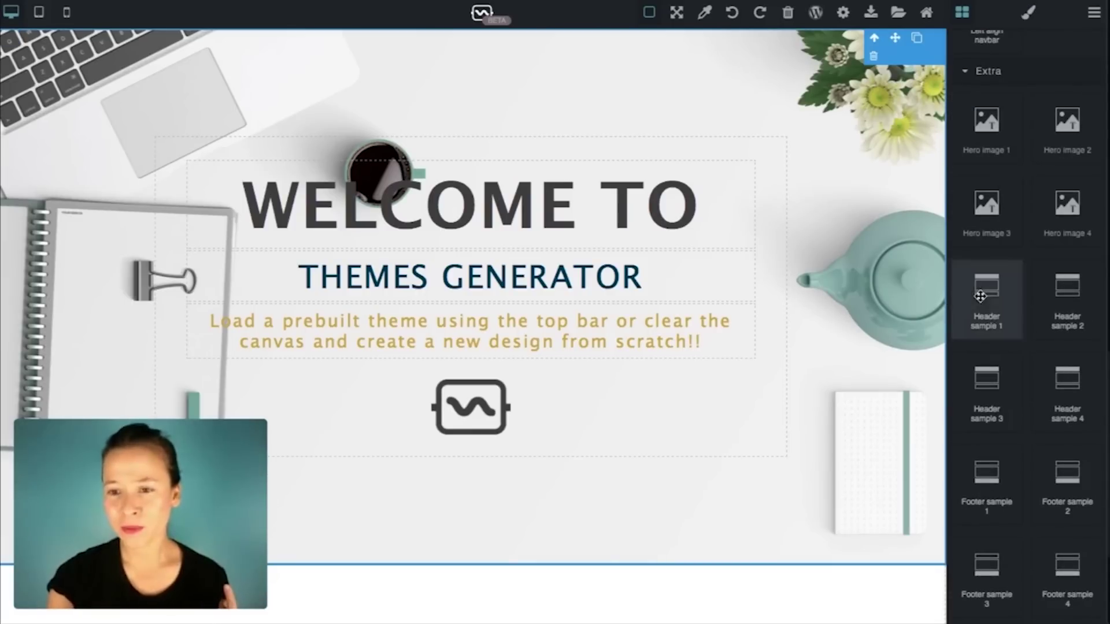
{"action": "left_click_drag", "start_coordinate": [971, 324], "coordinate": [827, 33]}
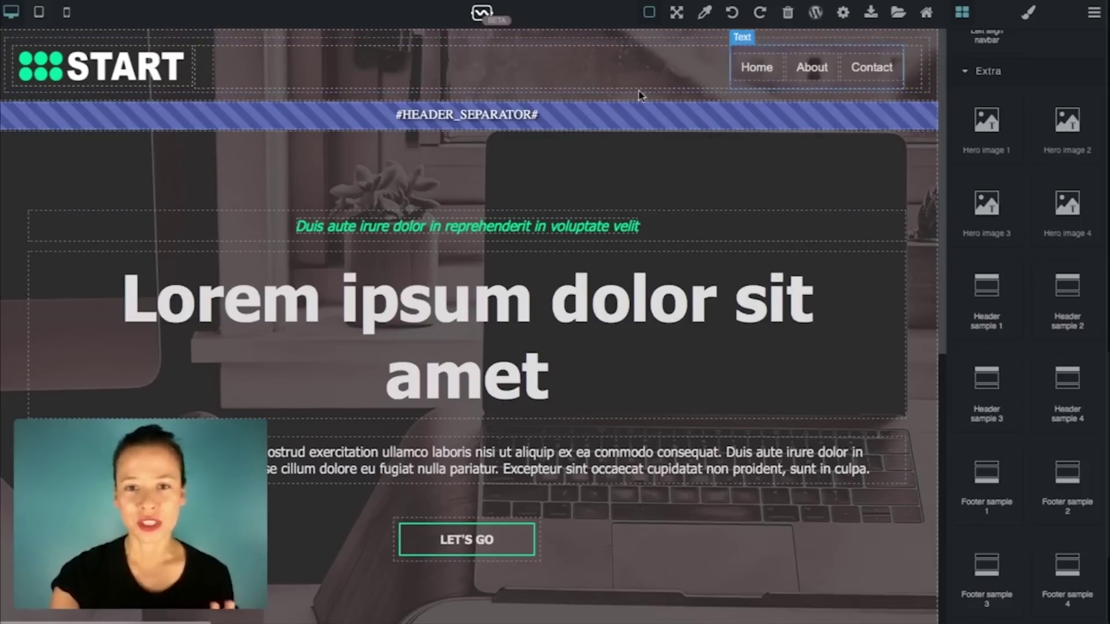
Step: Add Footer sample 4 with navigation links to the bottom of the canvas
{"action": "scroll", "coordinate": [719, 228], "scroll_direction": "down", "scroll_amount": 10}
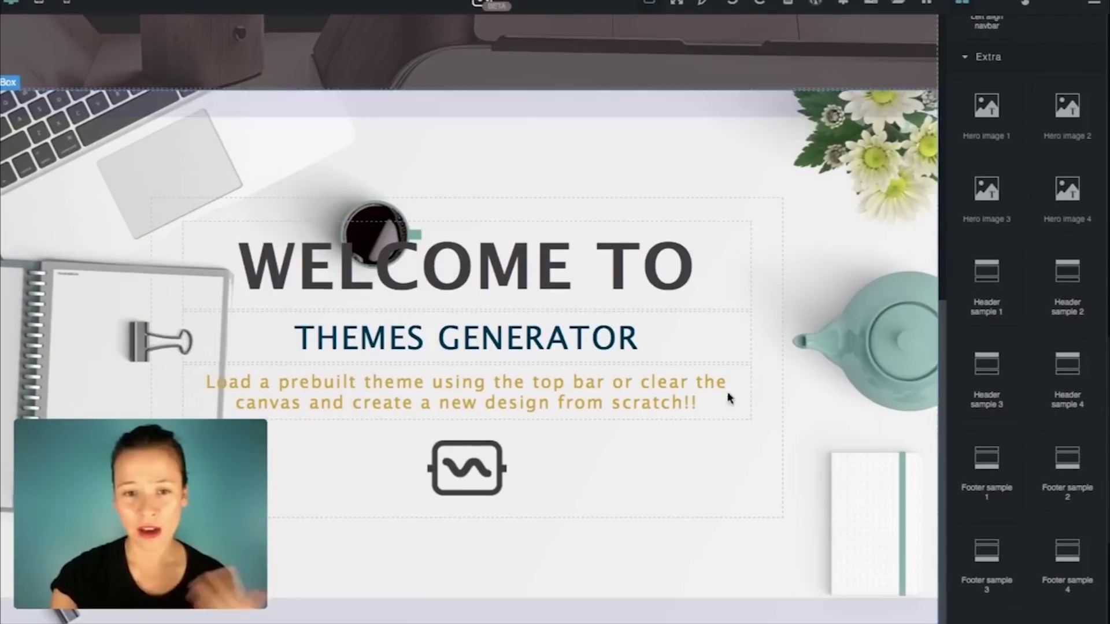
{"action": "scroll", "coordinate": [893, 181], "scroll_direction": "up", "scroll_amount": 10}
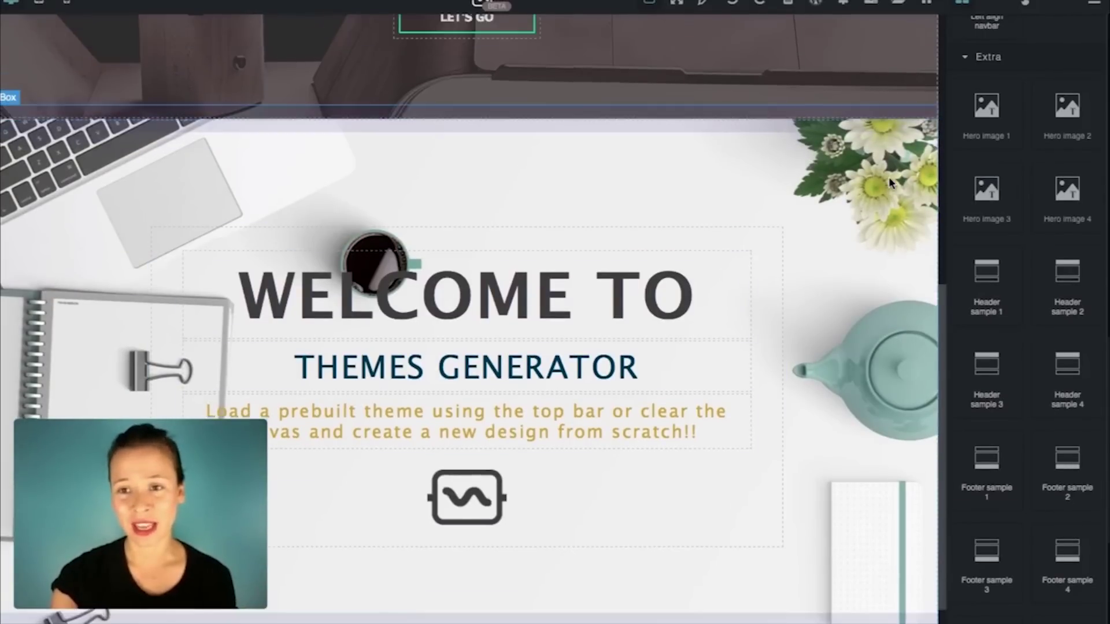
{"action": "scroll", "coordinate": [798, 191], "scroll_direction": "down", "scroll_amount": 10}
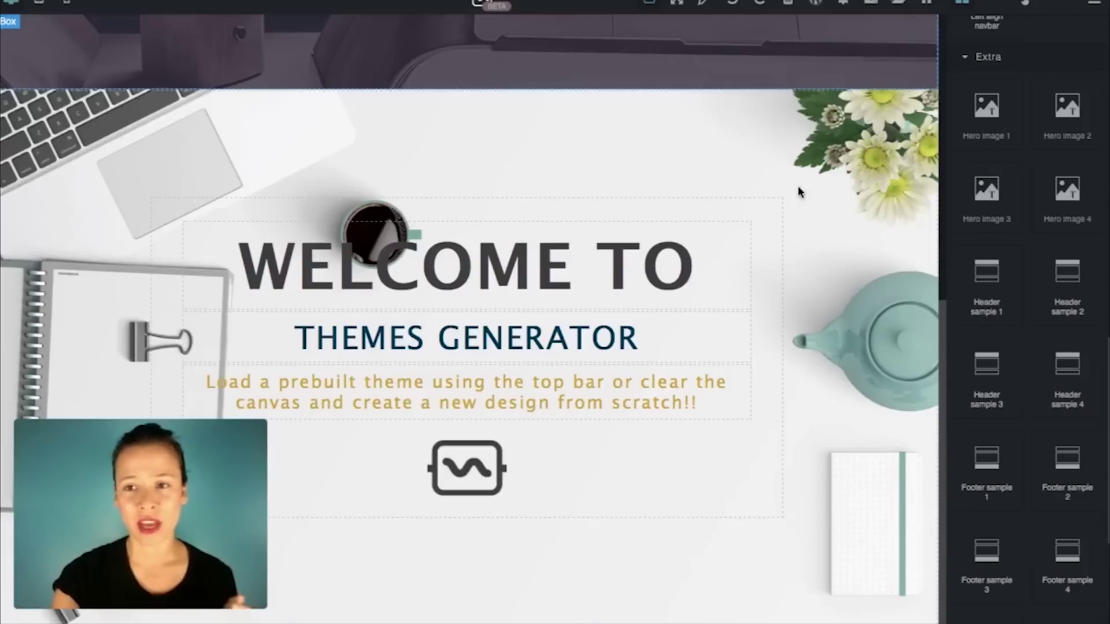
{"action": "scroll", "coordinate": [987, 164], "scroll_direction": "up", "scroll_amount": 5}
{"action": "scroll", "coordinate": [1038, 382], "scroll_direction": "down", "scroll_amount": 10}
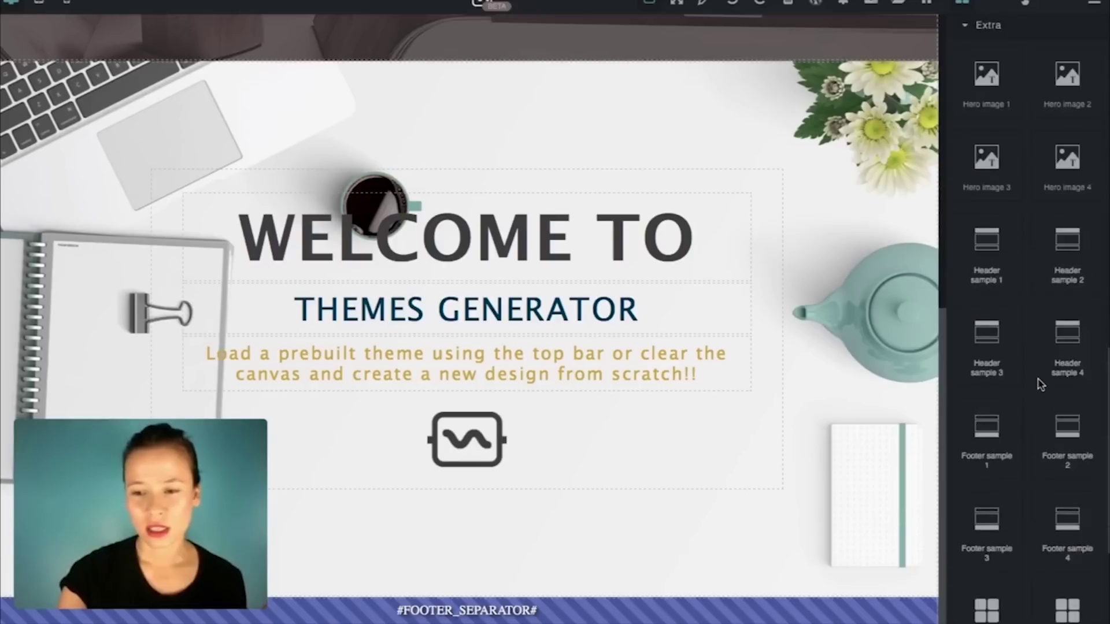
{"action": "left_click_drag", "start_coordinate": [1051, 290], "coordinate": [883, 491]}
Step: Review the page, selecting the welcome section and the footer separator section
{"action": "scroll", "coordinate": [883, 491], "scroll_direction": "down", "scroll_amount": 4}
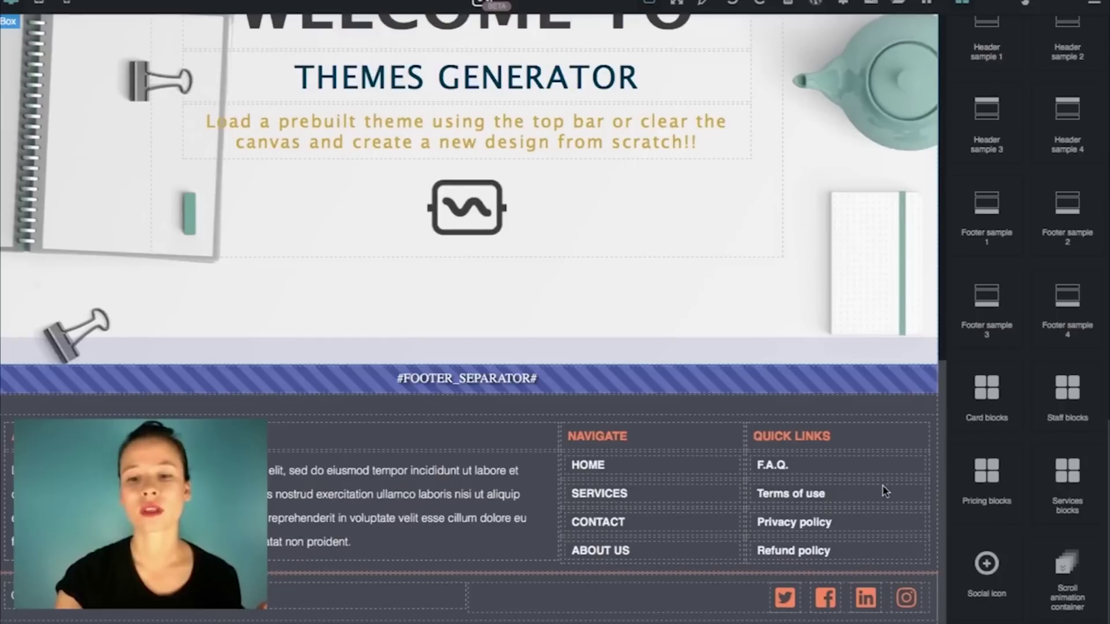
{"action": "scroll", "coordinate": [883, 490], "scroll_direction": "up", "scroll_amount": 10}
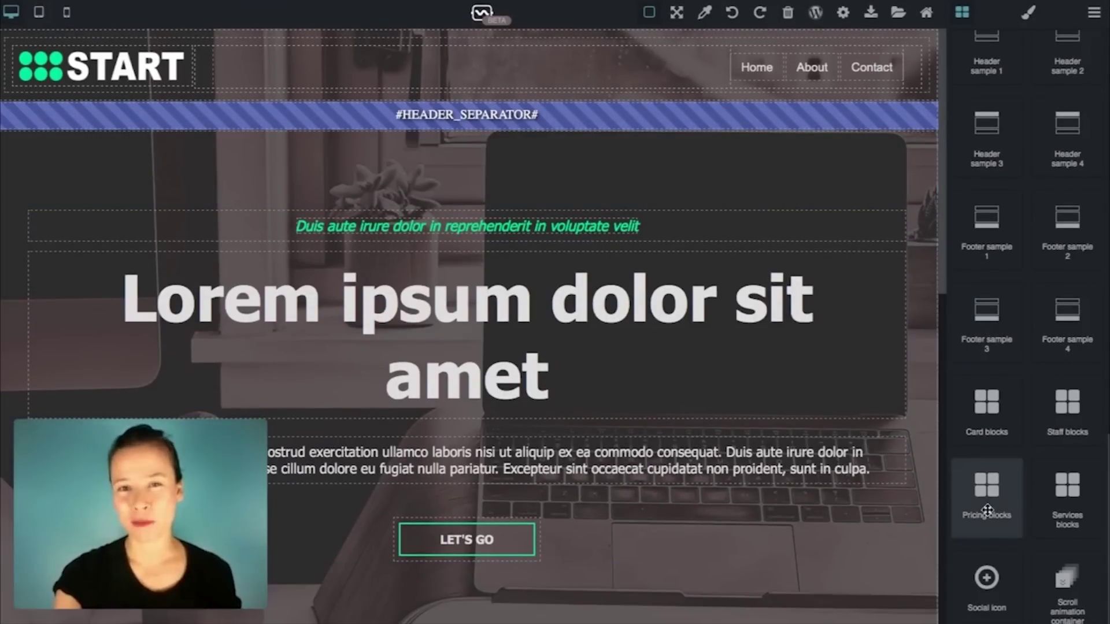
{"action": "scroll", "coordinate": [988, 510], "scroll_direction": "down", "scroll_amount": 1}
{"action": "scroll", "coordinate": [988, 510], "scroll_direction": "up", "scroll_amount": 10}
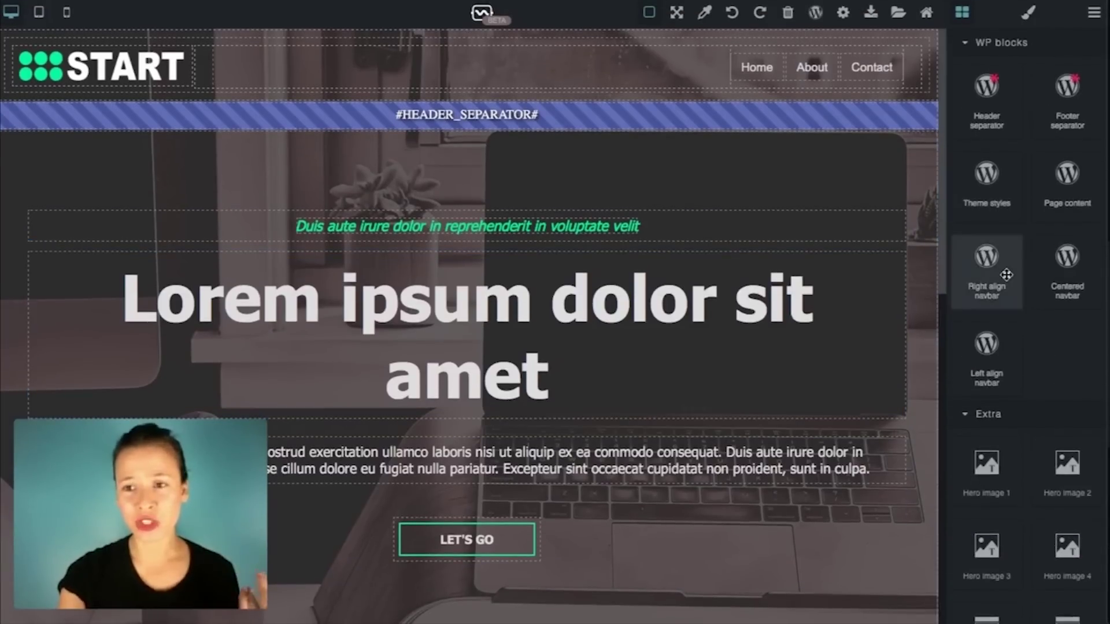
{"action": "scroll", "coordinate": [1007, 261], "scroll_direction": "down", "scroll_amount": 8}
{"action": "scroll", "coordinate": [1006, 275], "scroll_direction": "down", "scroll_amount": 2}
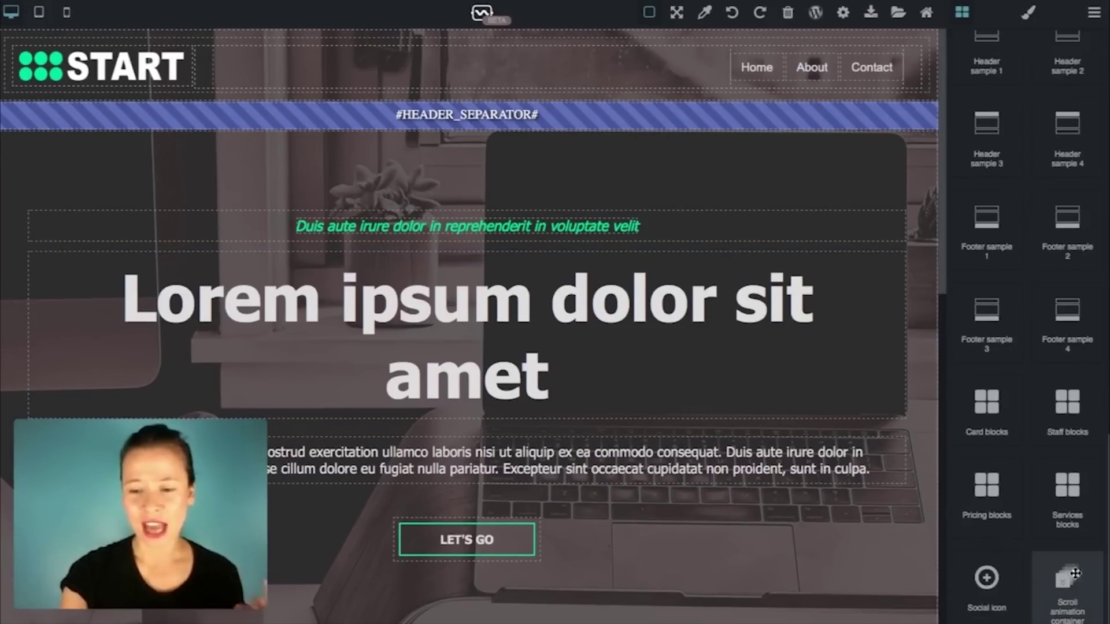
{"action": "scroll", "coordinate": [877, 374], "scroll_direction": "down", "scroll_amount": 10}
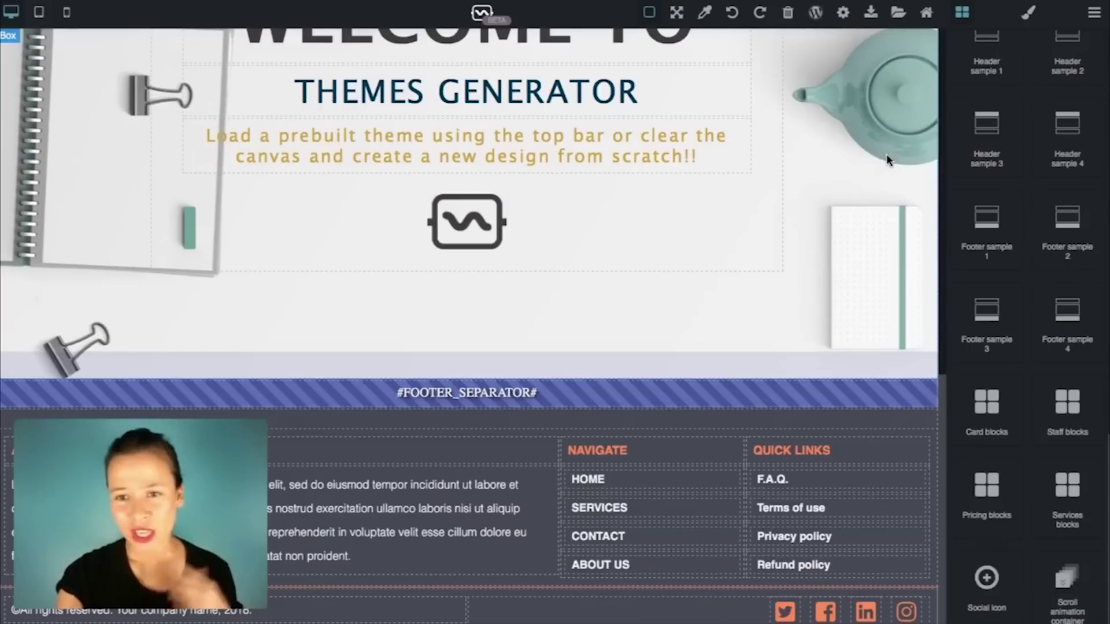
{"action": "left_click", "coordinate": [887, 159]}
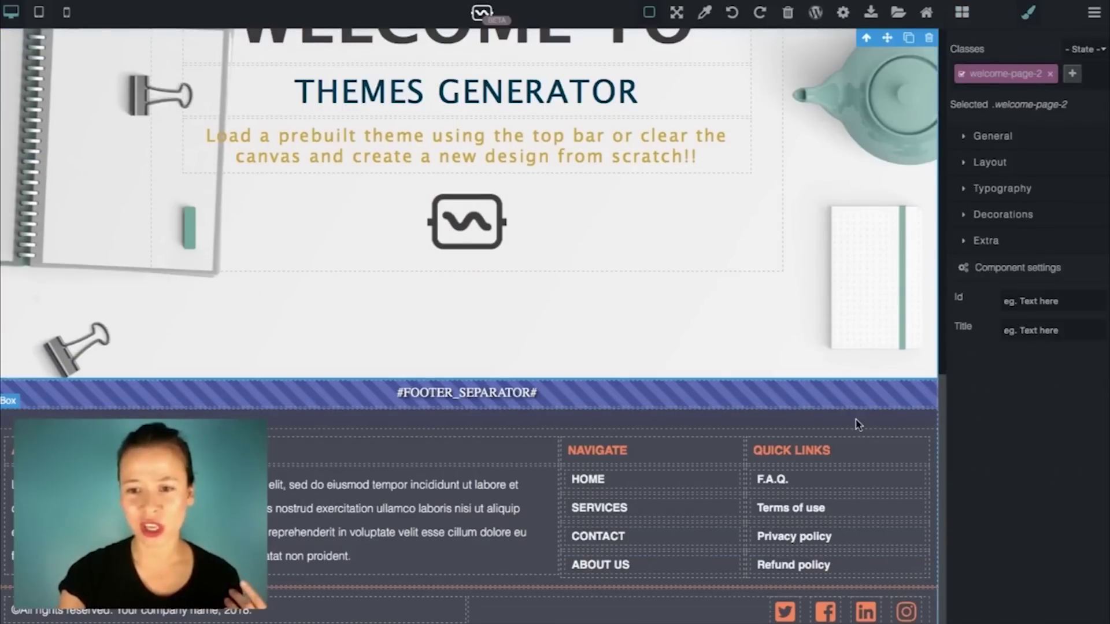
{"action": "left_click", "coordinate": [850, 399]}
{"action": "scroll", "coordinate": [884, 326], "scroll_direction": "up", "scroll_amount": 10}
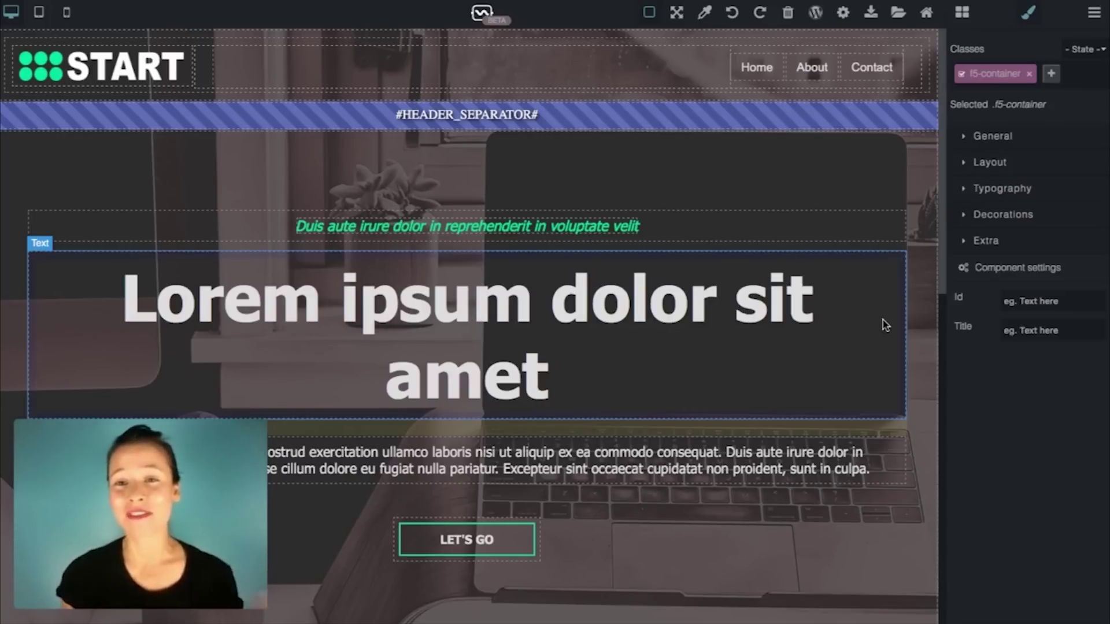
Step: Export the design as a WP Template, then bring up WordPress's Upload Theme .zip form
{"action": "left_click", "coordinate": [813, 14]}
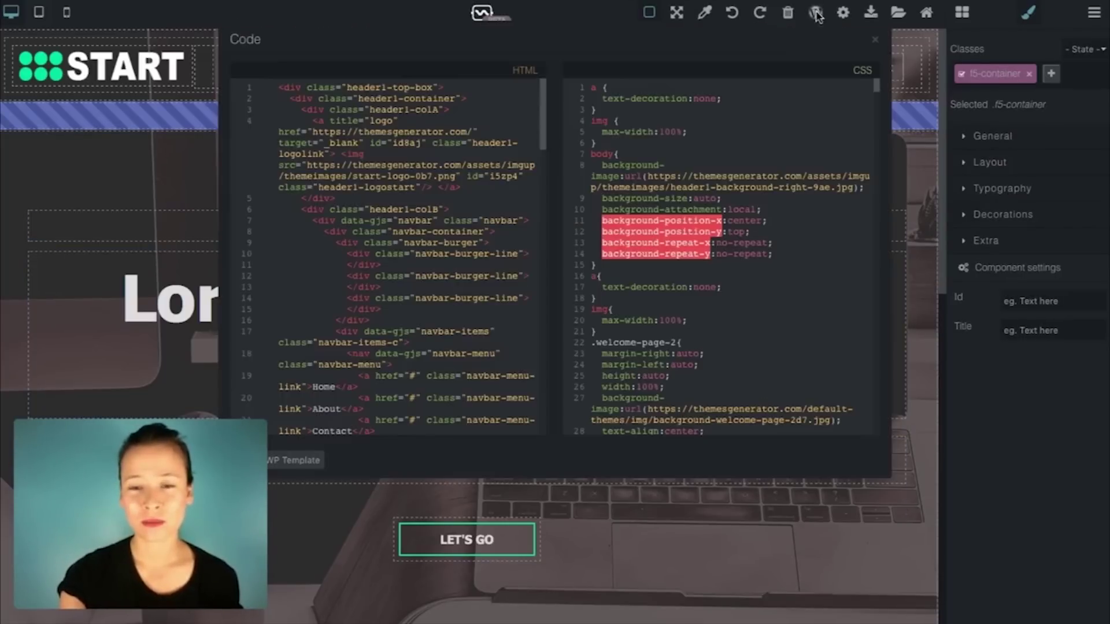
{"action": "left_click", "coordinate": [308, 470]}
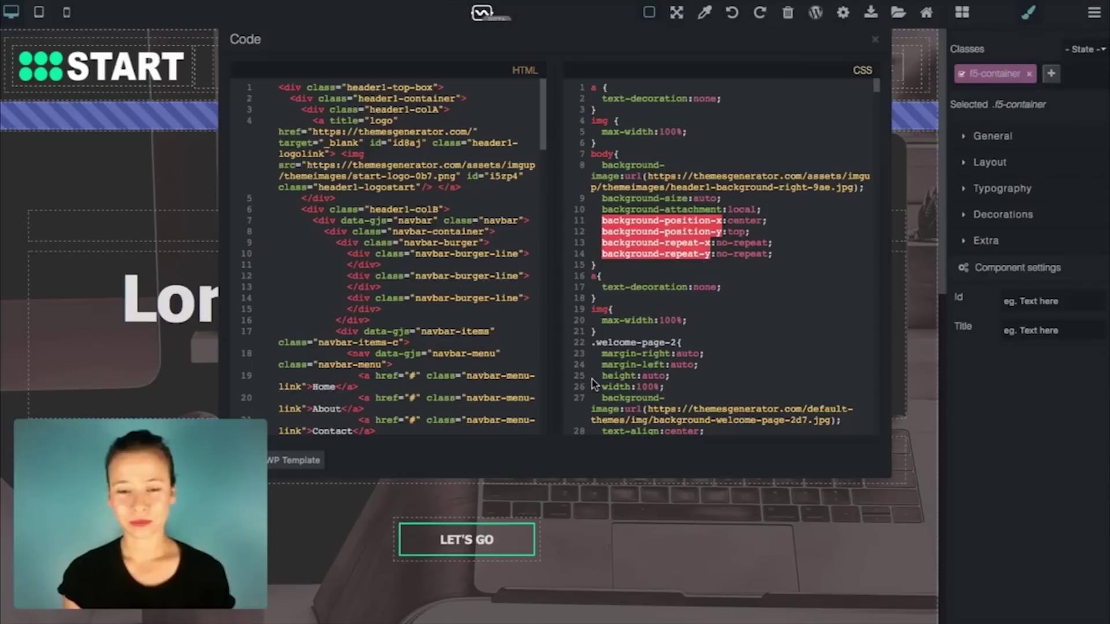
{"action": "left_click", "coordinate": [876, 39]}
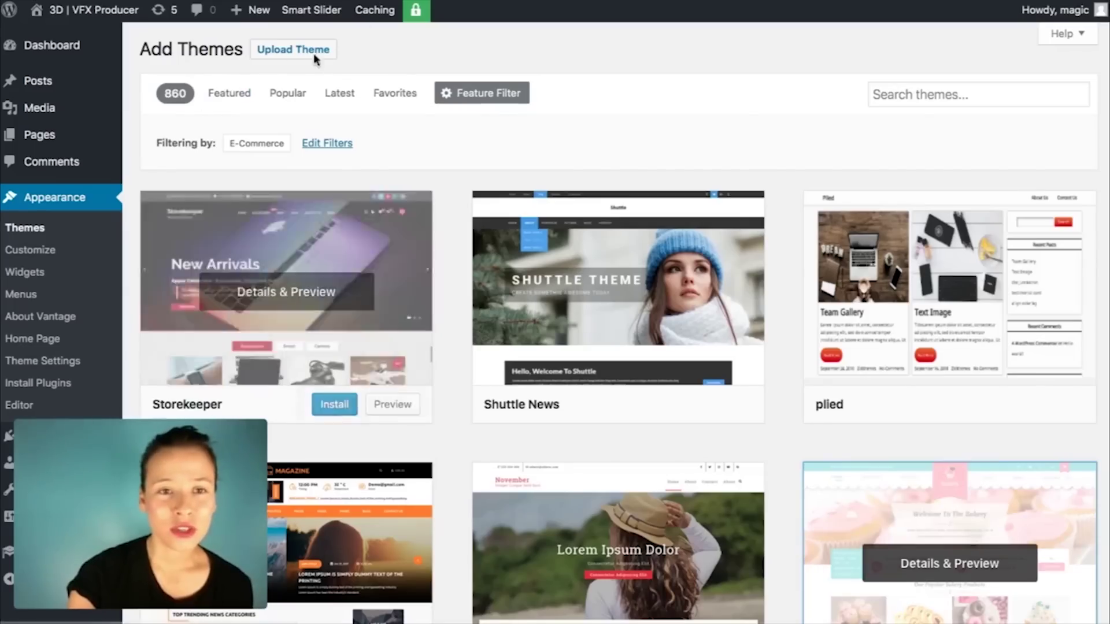
{"action": "left_click", "coordinate": [289, 53]}
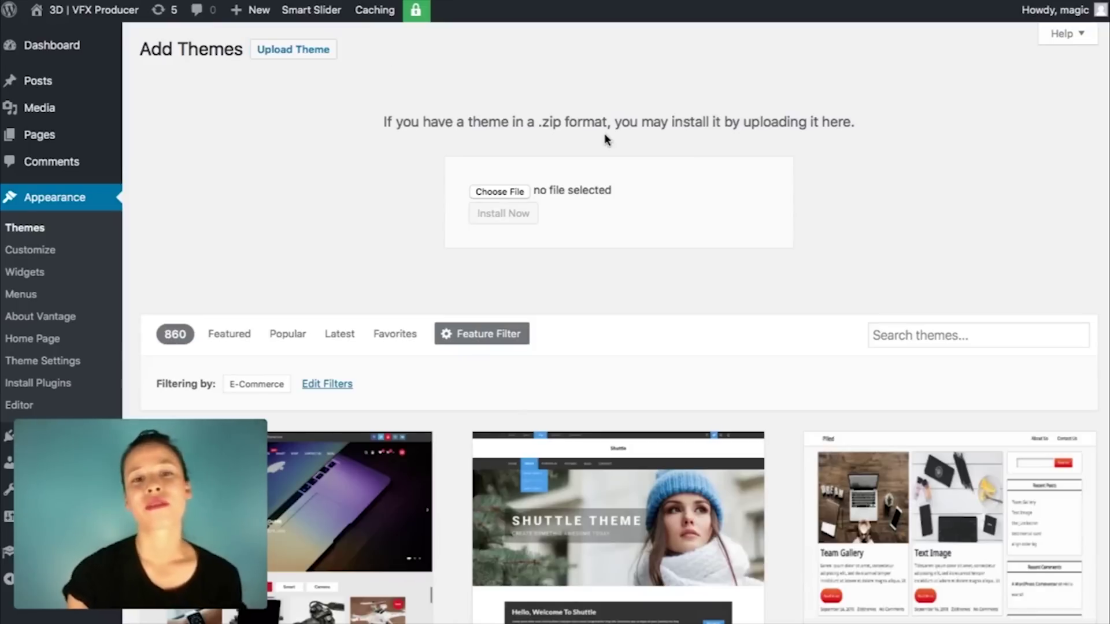
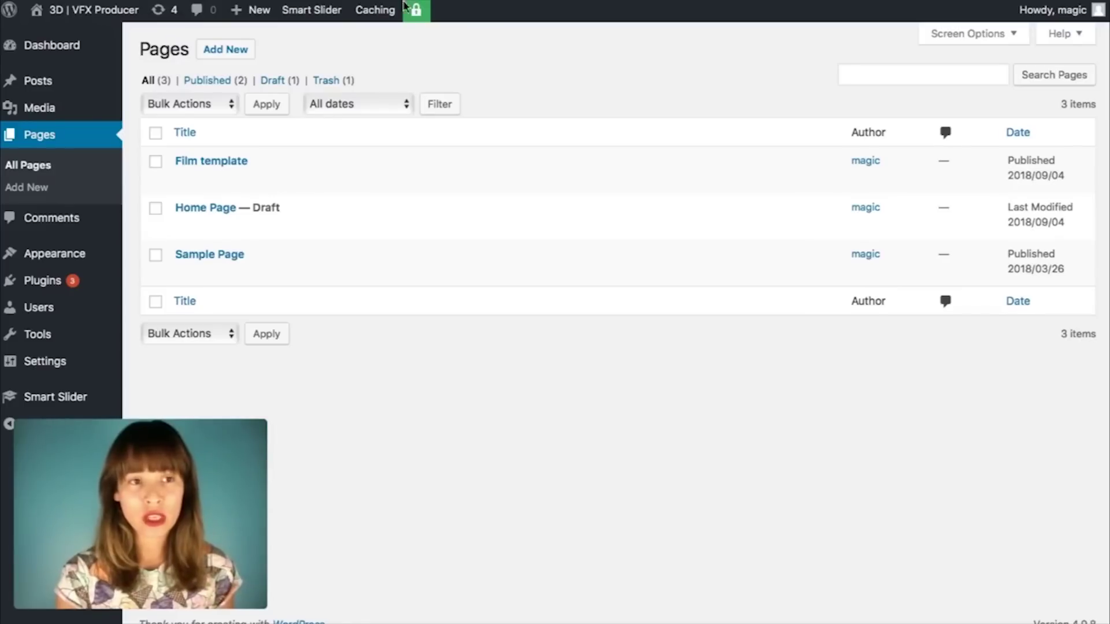
Step: Add a new page titled 'Assassin's Creed' so it autosaves as a draft with slug assassins-creed
{"action": "mouse_move", "coordinate": [59, 260]}
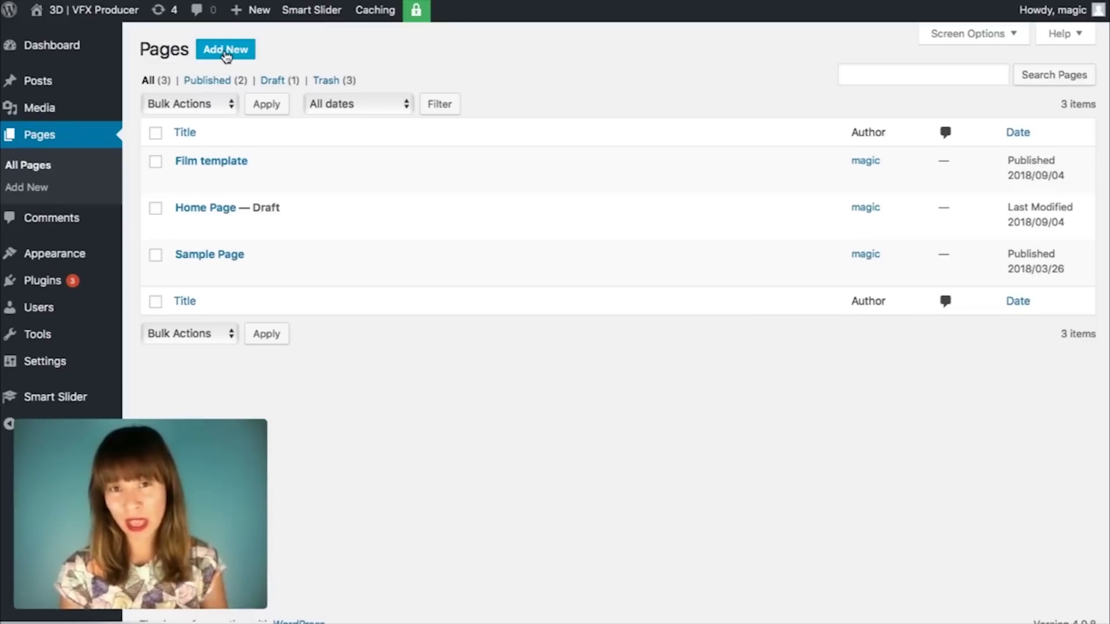
{"action": "left_click", "coordinate": [227, 52]}
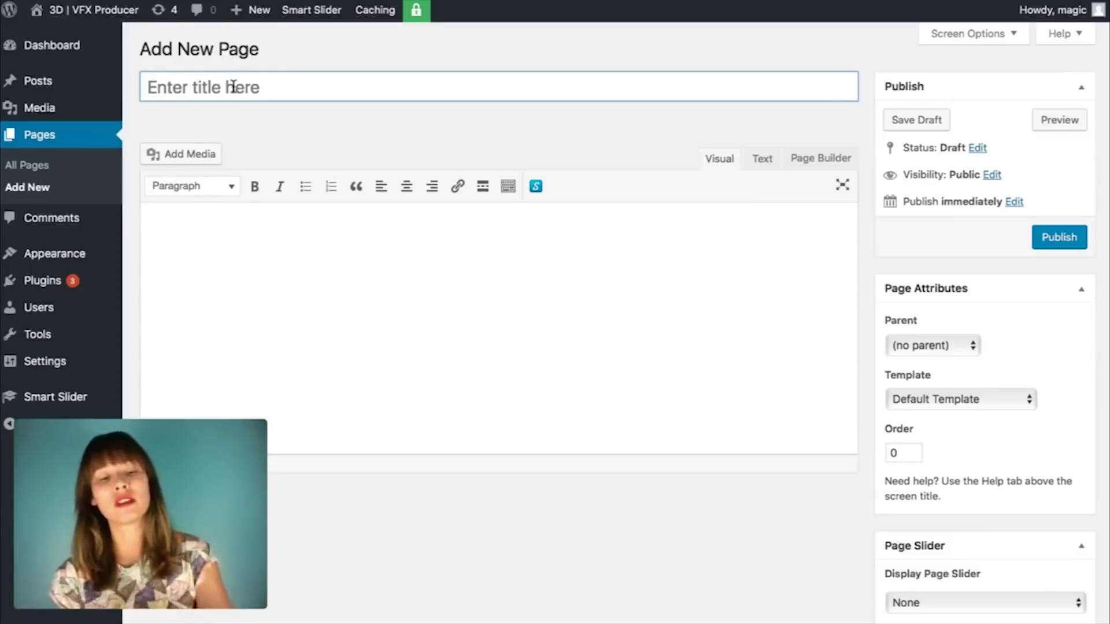
{"action": "type", "text": "Assassin"}
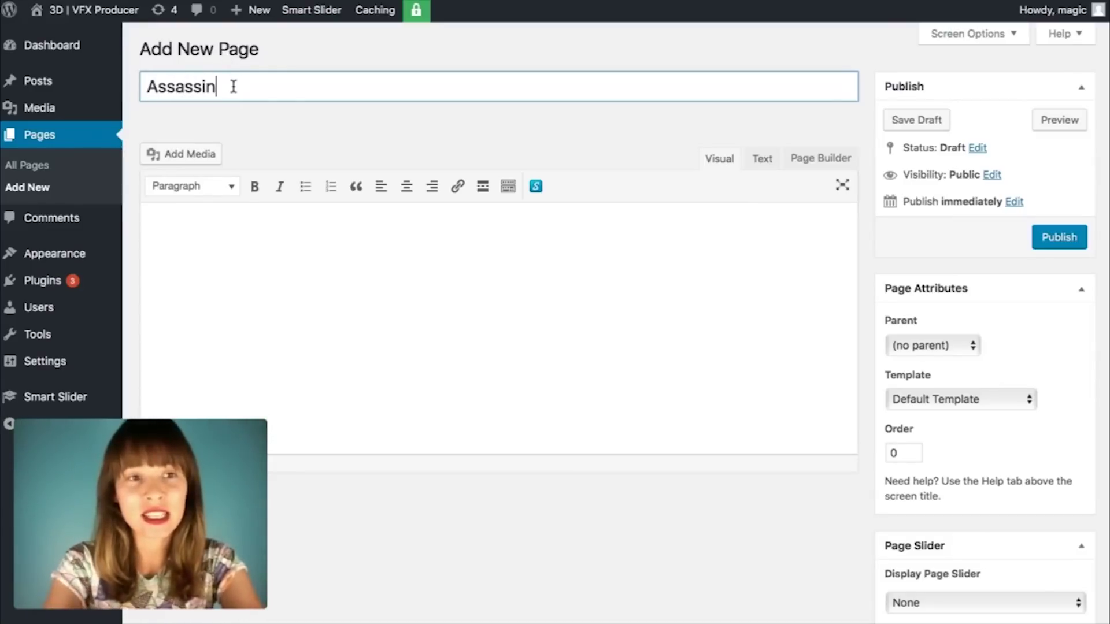
{"action": "type", "text": "'s Creed"}
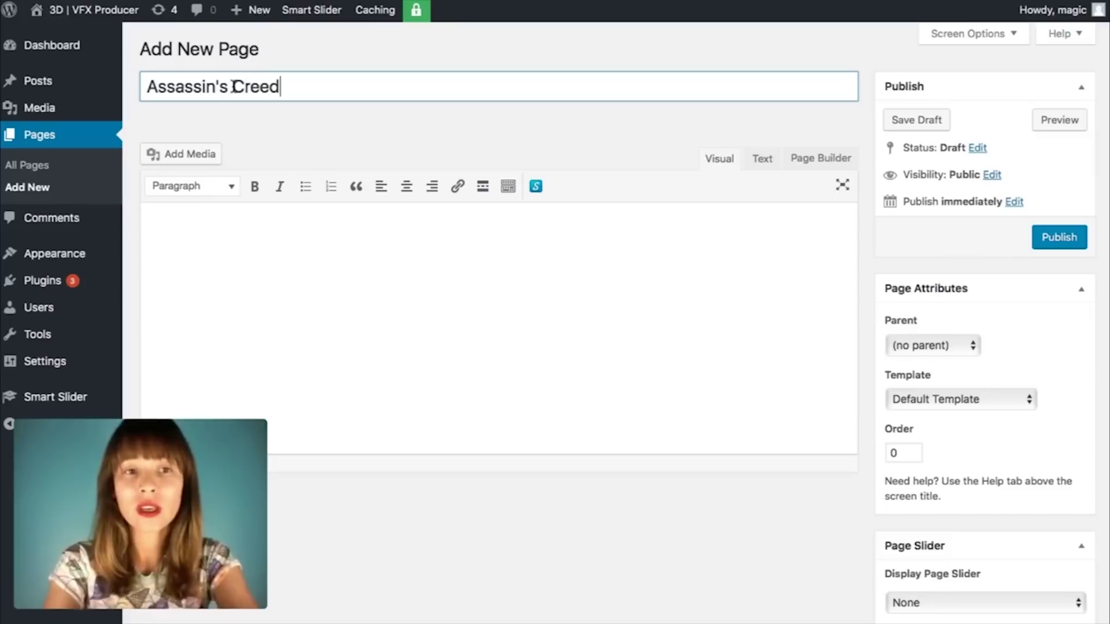
{"action": "left_click", "coordinate": [521, 268]}
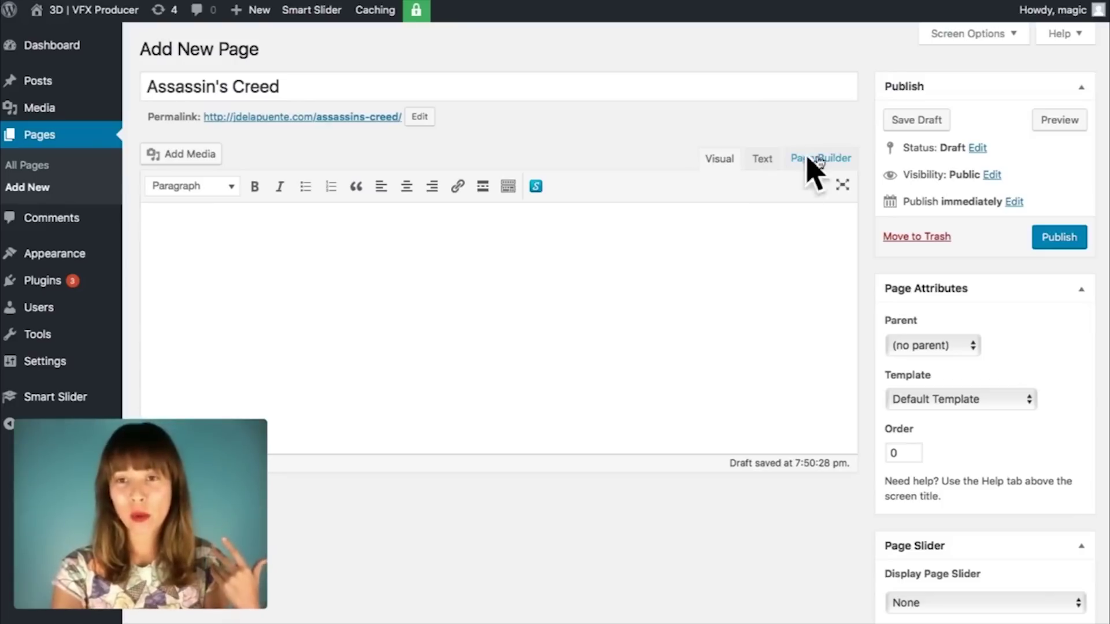
Step: Switch the Assassin's Creed page to the Page Builder layout and begin a new row
{"action": "left_click", "coordinate": [833, 161]}
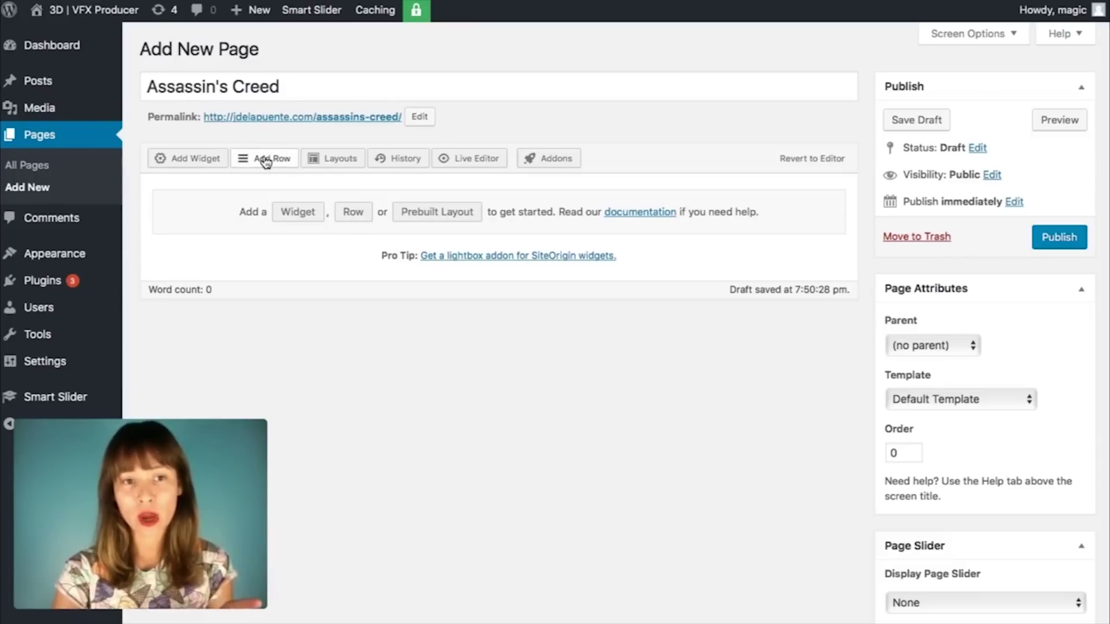
{"action": "left_click", "coordinate": [268, 161]}
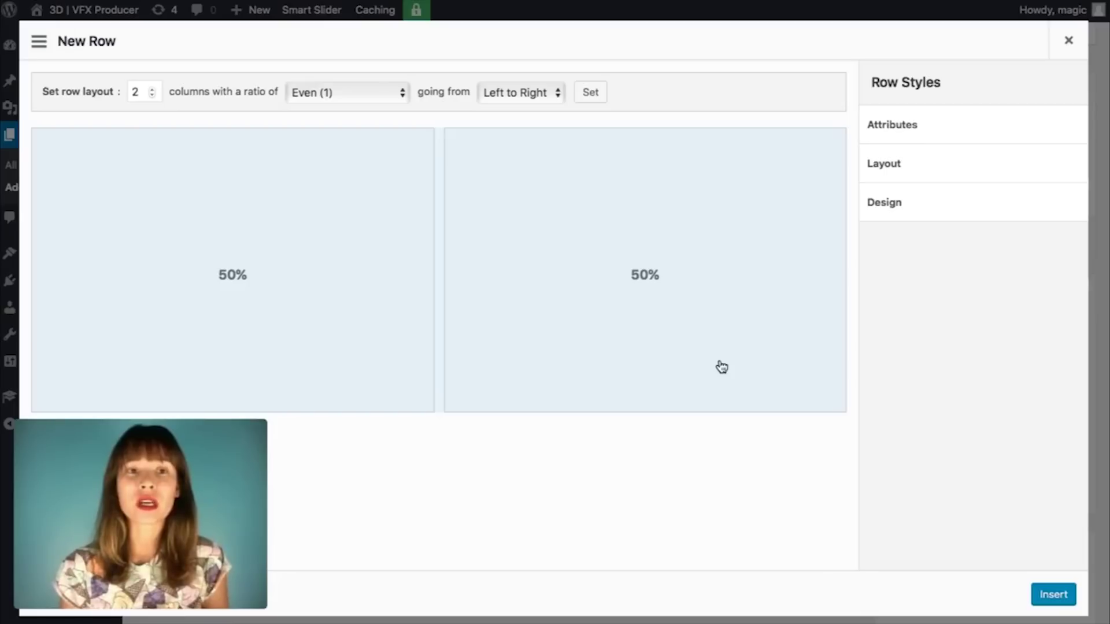
Step: Set the new row's column count to 2
{"action": "left_click", "coordinate": [152, 95]}
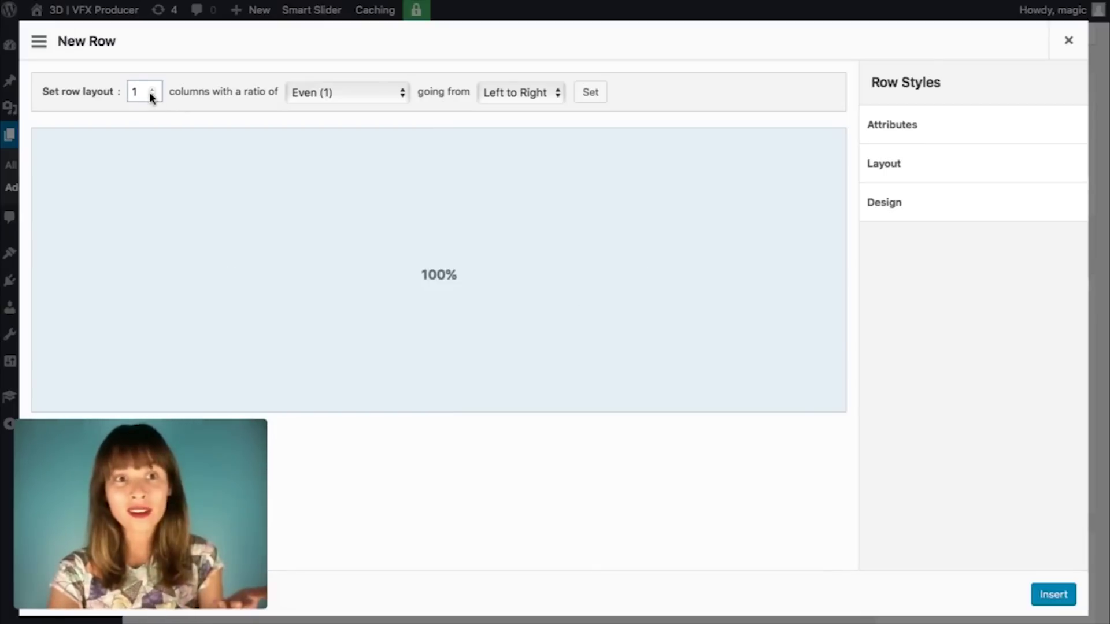
{"action": "left_click", "coordinate": [150, 90]}
{"action": "left_click", "coordinate": [151, 89]}
{"action": "left_click", "coordinate": [150, 90]}
{"action": "left_click", "coordinate": [150, 90]}
{"action": "left_click", "coordinate": [150, 89]}
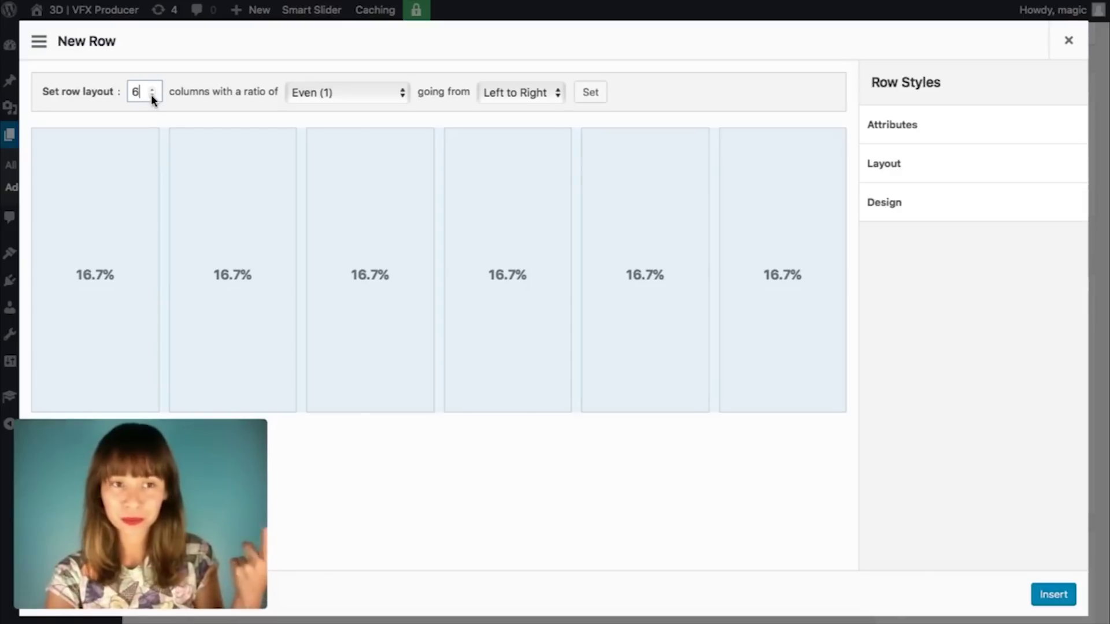
{"action": "left_click", "coordinate": [150, 95]}
{"action": "left_click", "coordinate": [151, 94]}
{"action": "left_click", "coordinate": [151, 94]}
{"action": "left_click", "coordinate": [151, 94]}
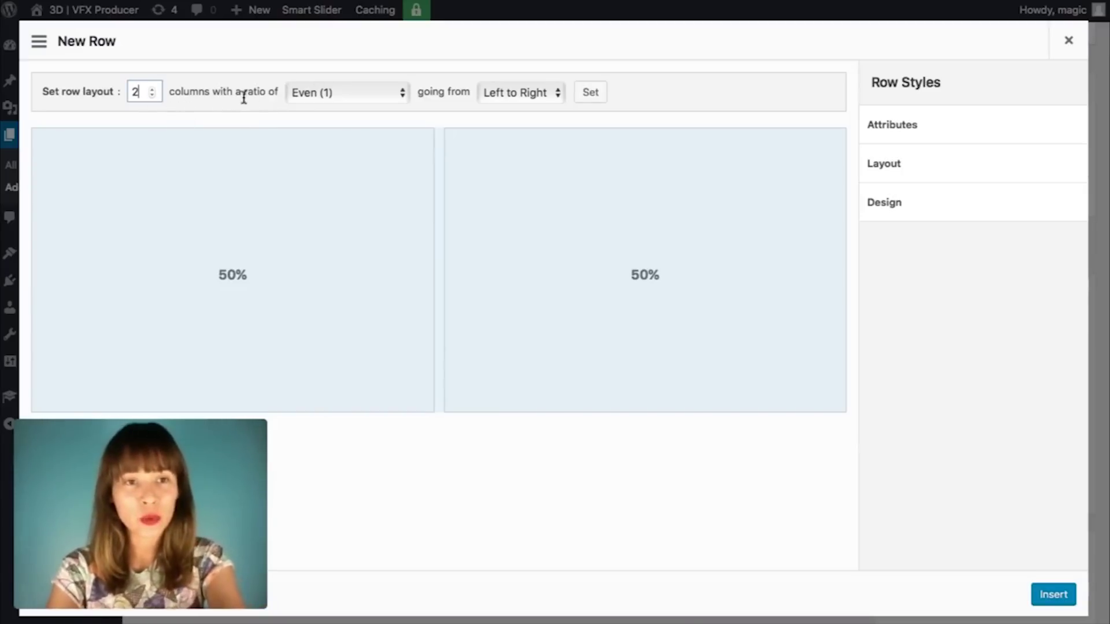
Step: After trying Penton, Quadriagon, Biauron and Thirds, choose the Golden (0.618) column ratio
{"action": "left_click", "coordinate": [403, 95]}
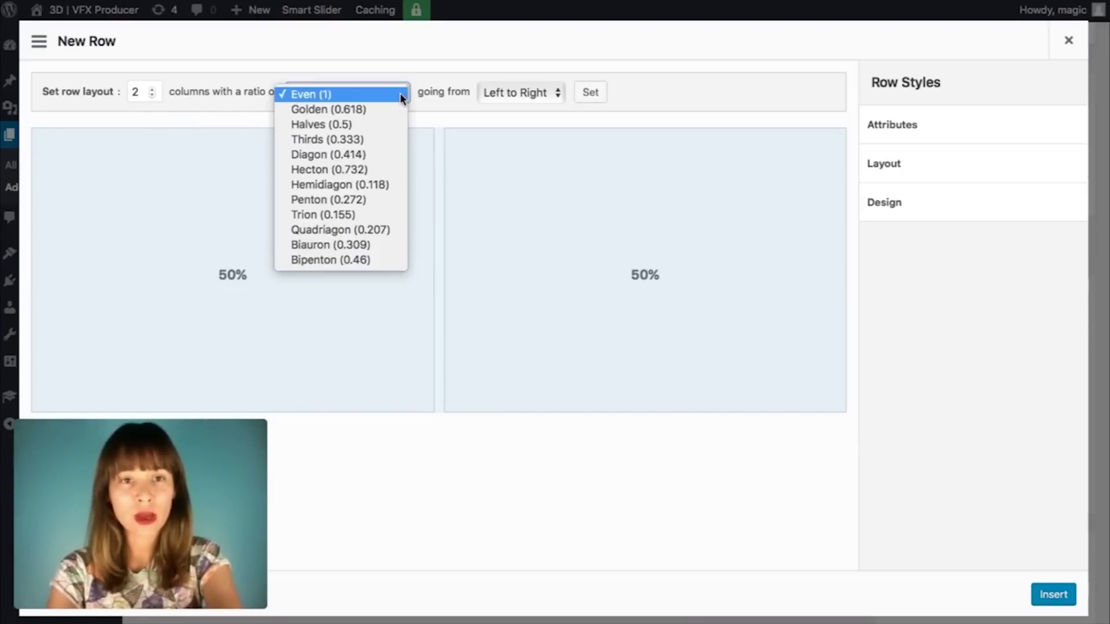
{"action": "left_click", "coordinate": [389, 200]}
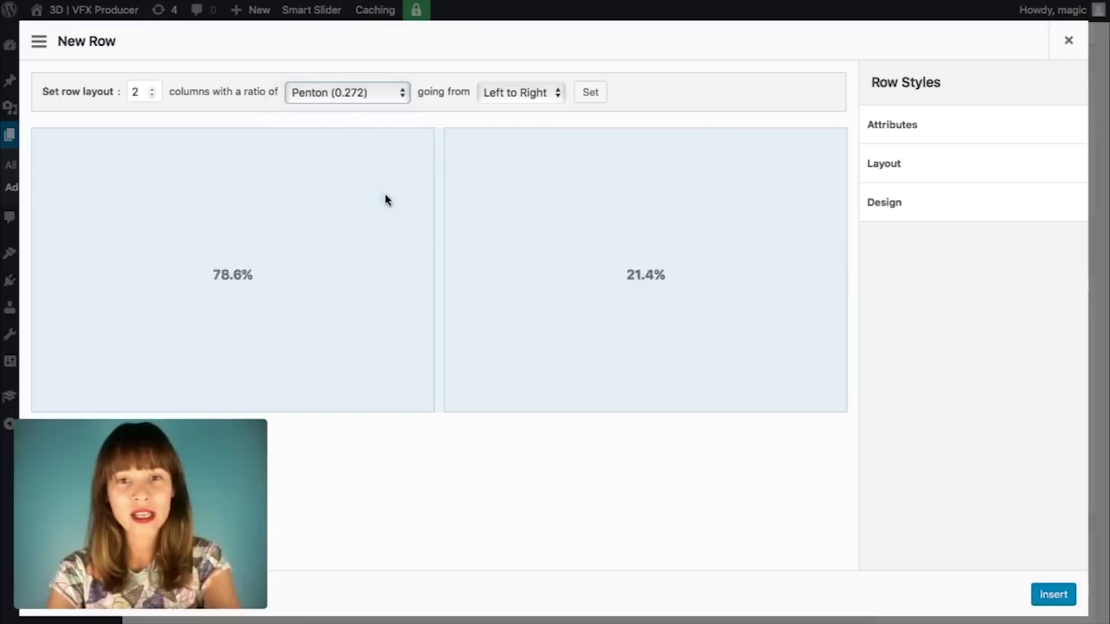
{"action": "left_click", "coordinate": [407, 93]}
{"action": "left_click", "coordinate": [405, 121]}
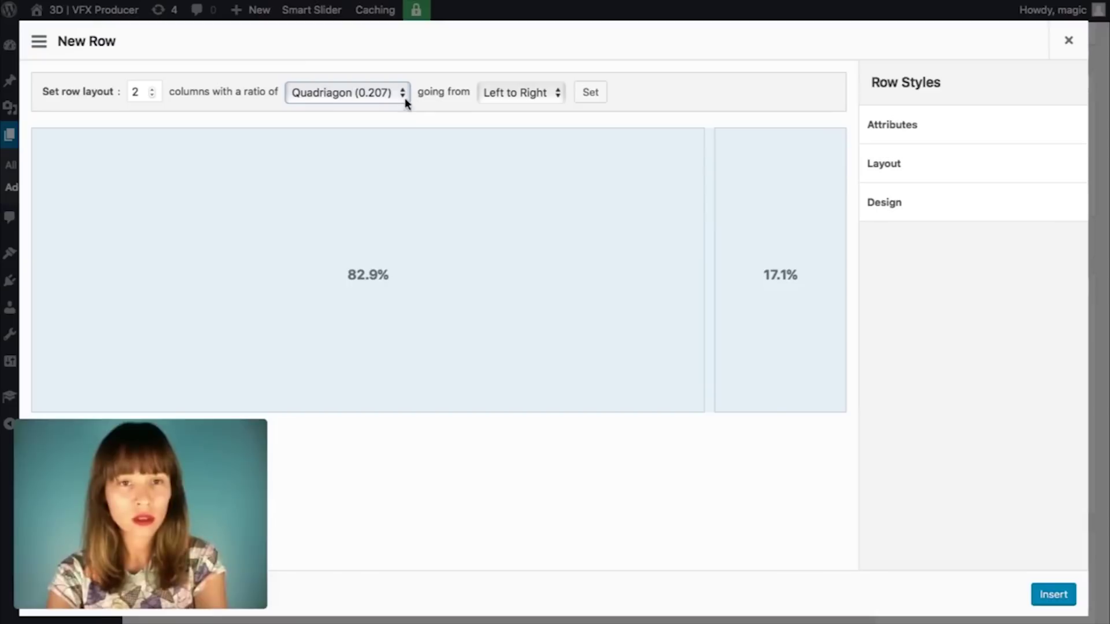
{"action": "left_click", "coordinate": [404, 95]}
{"action": "left_click", "coordinate": [400, 110]}
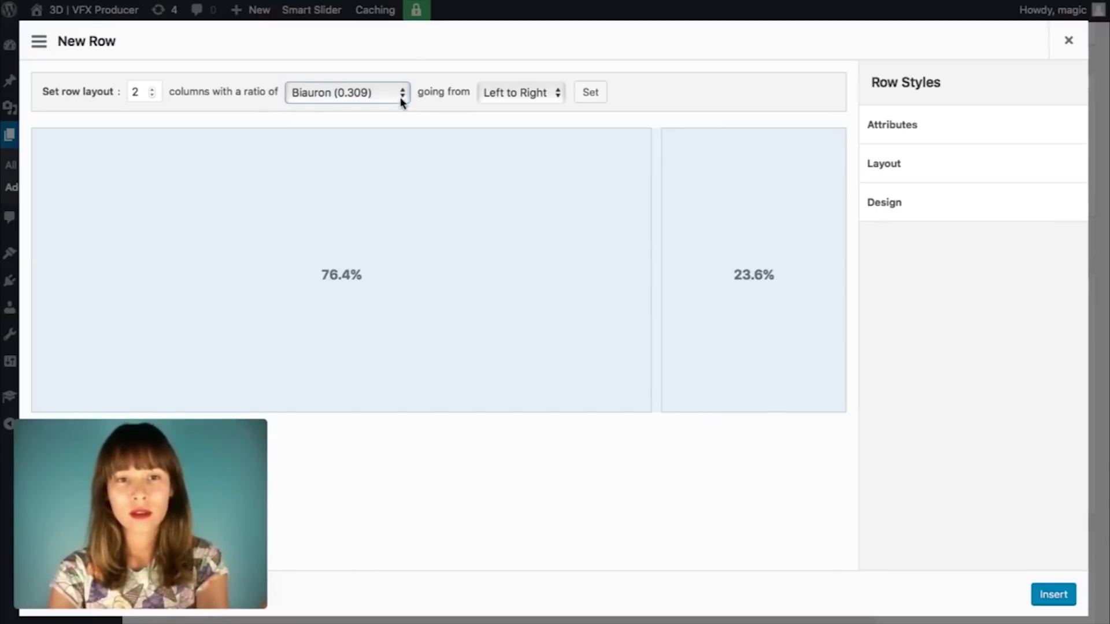
{"action": "left_click", "coordinate": [404, 96]}
{"action": "left_click", "coordinate": [386, 47]}
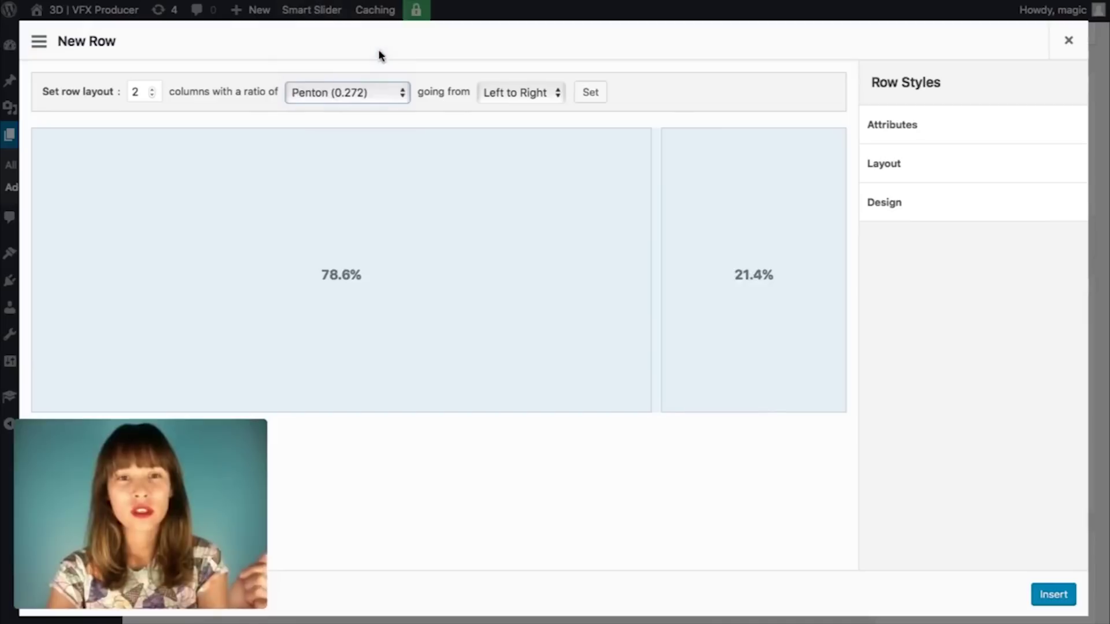
{"action": "left_click", "coordinate": [405, 92]}
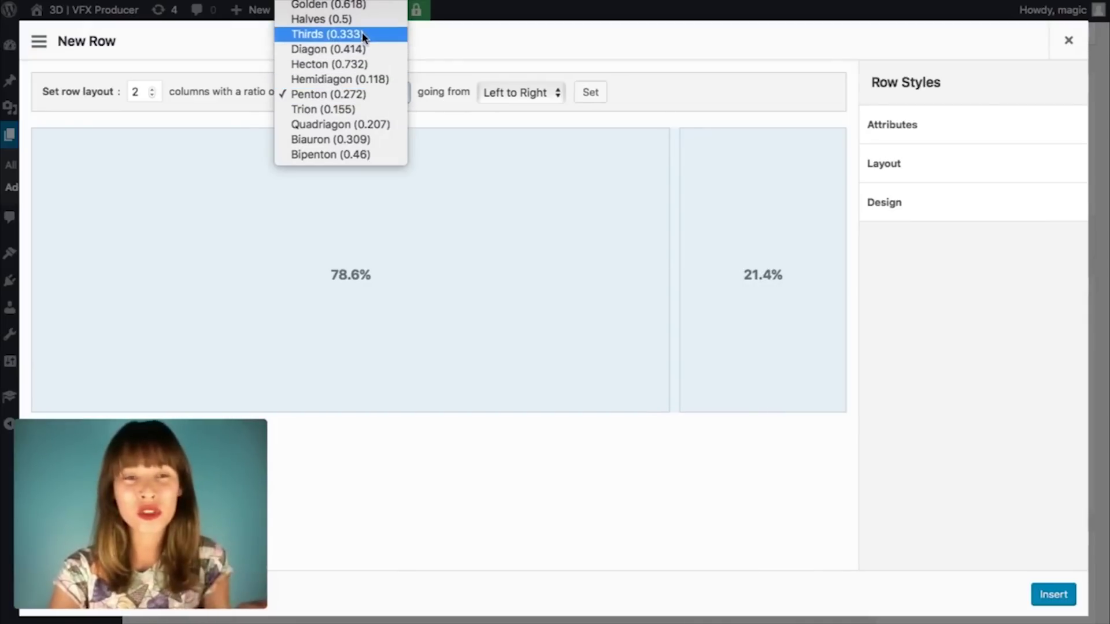
{"action": "left_click", "coordinate": [362, 33]}
{"action": "left_click", "coordinate": [404, 94]}
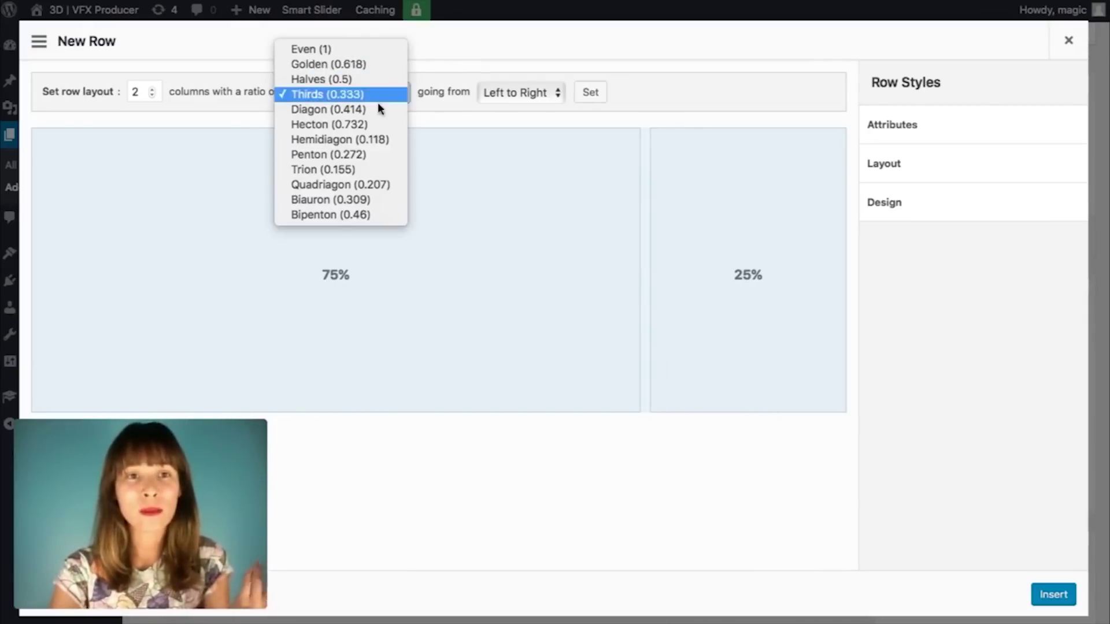
{"action": "left_click", "coordinate": [372, 65]}
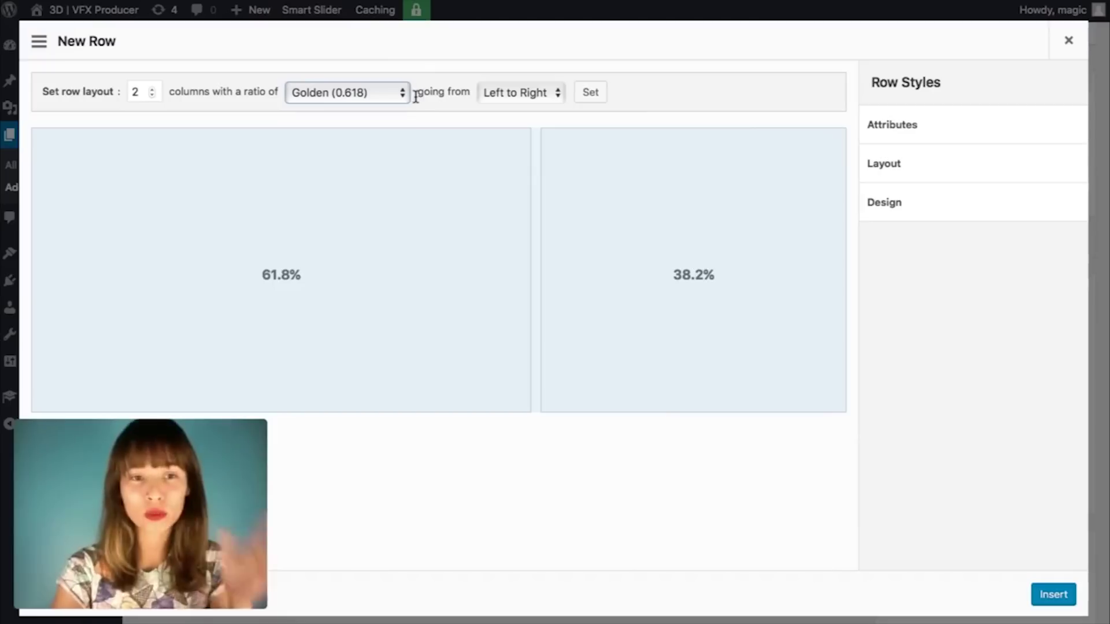
Step: Keep Left to Right column order and insert the 61.8% / 38.2% row
{"action": "left_click", "coordinate": [558, 94]}
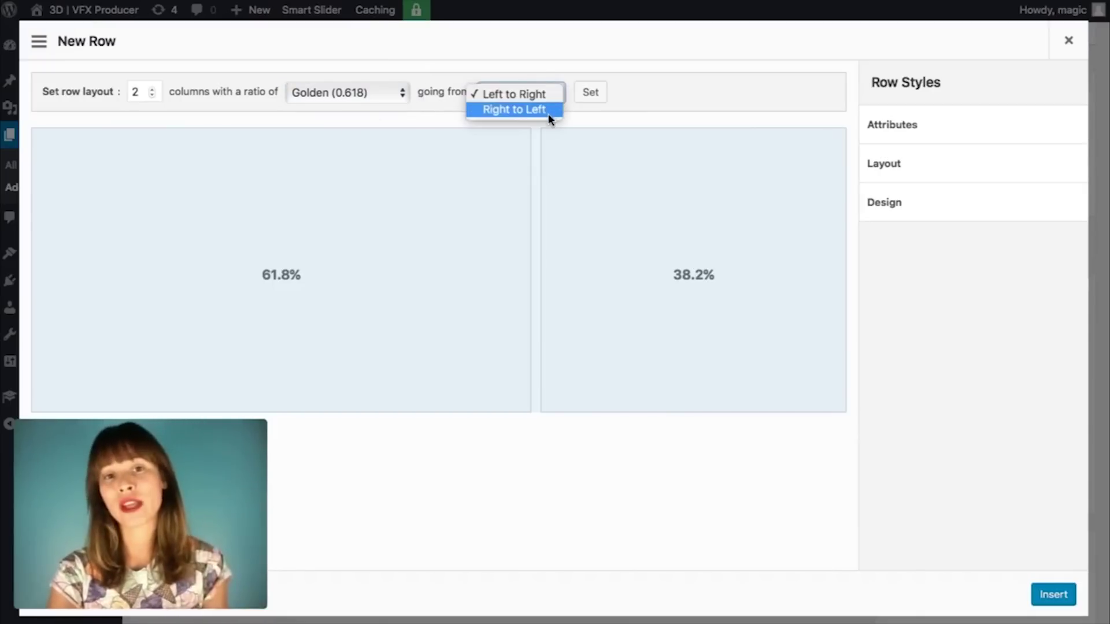
{"action": "left_click", "coordinate": [548, 112]}
{"action": "left_click", "coordinate": [560, 94]}
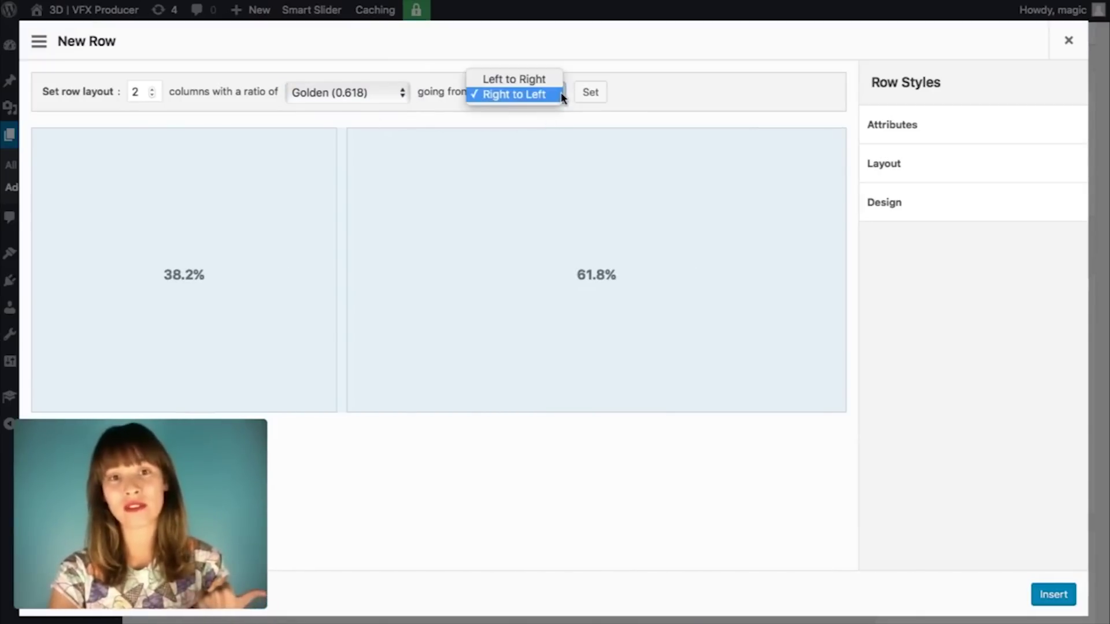
{"action": "left_click", "coordinate": [550, 77]}
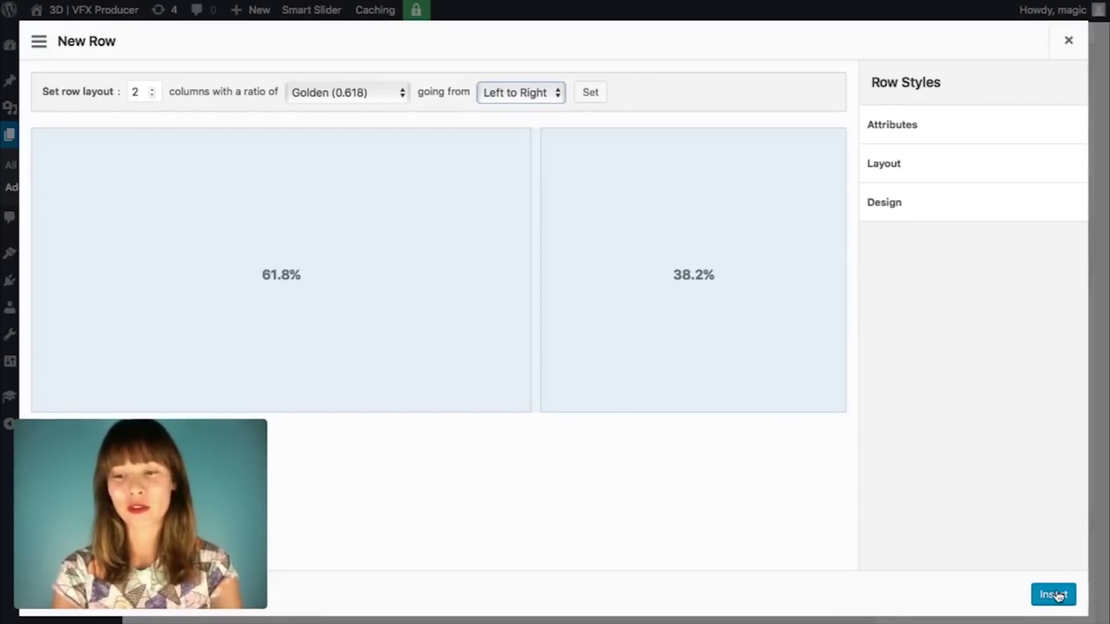
{"action": "left_click", "coordinate": [1052, 595]}
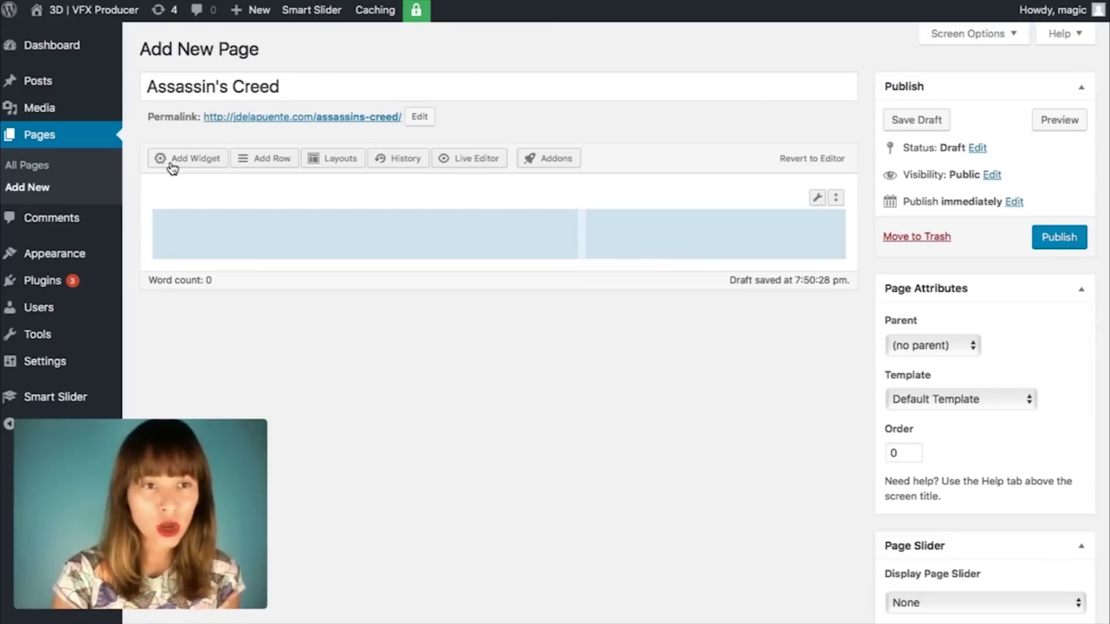
Step: Select the row's wider left column and open the Add New Widget list
{"action": "left_click", "coordinate": [248, 229]}
{"action": "left_click", "coordinate": [702, 225]}
{"action": "left_click", "coordinate": [495, 229]}
{"action": "left_click", "coordinate": [702, 230]}
{"action": "left_click", "coordinate": [531, 232]}
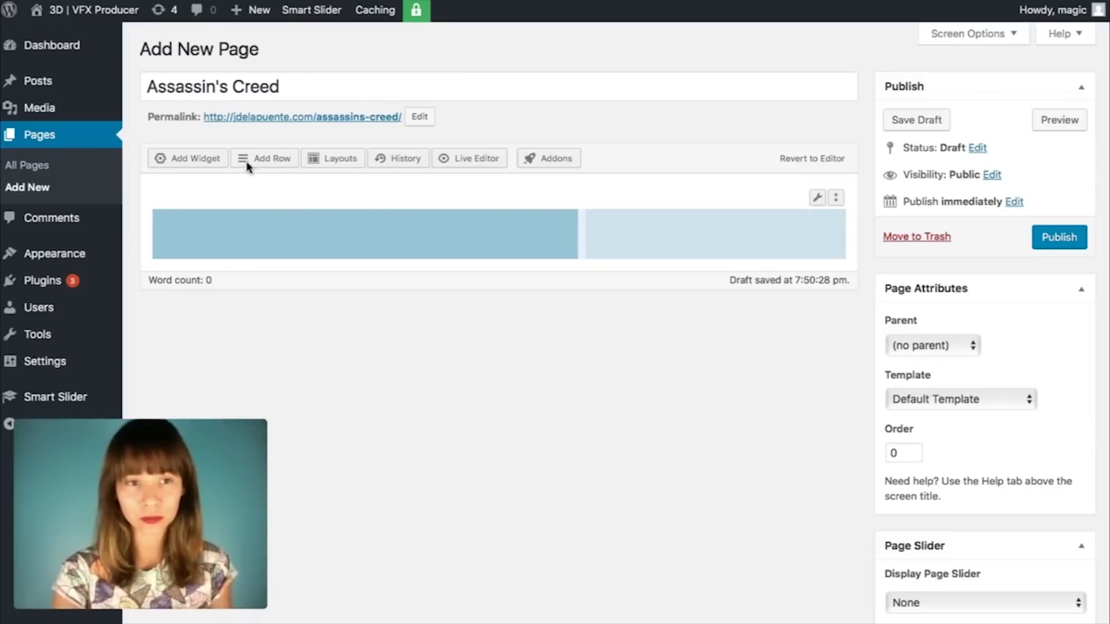
{"action": "left_click", "coordinate": [194, 158]}
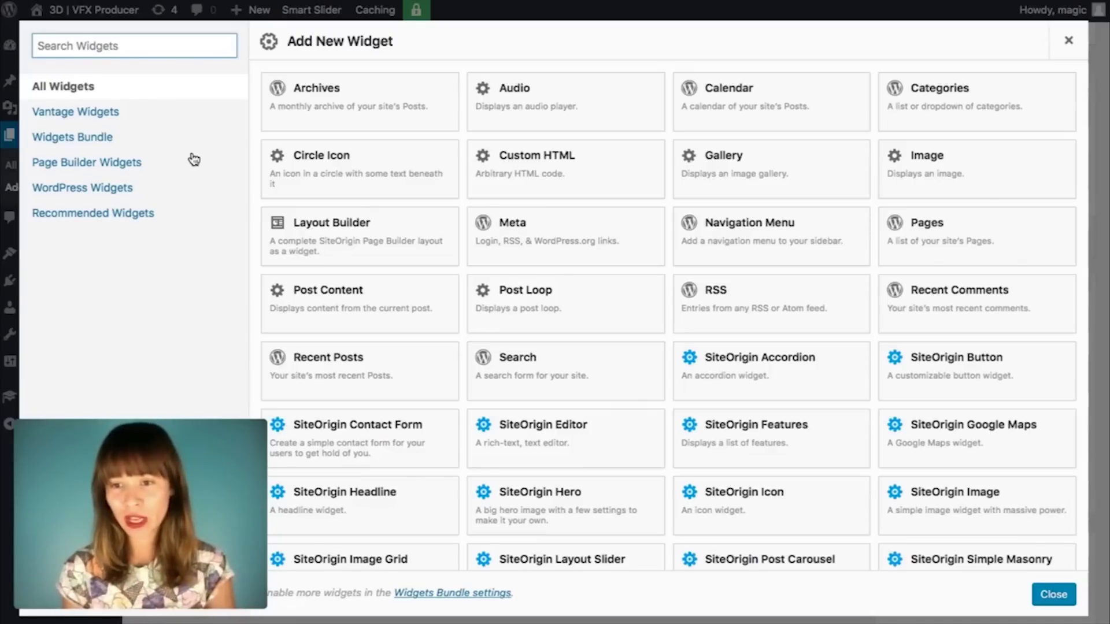
Step: Insert the SiteOrigin Slider widget into the row's left column, leaving the right column empty
{"action": "scroll", "coordinate": [656, 230], "scroll_direction": "down", "scroll_amount": 2}
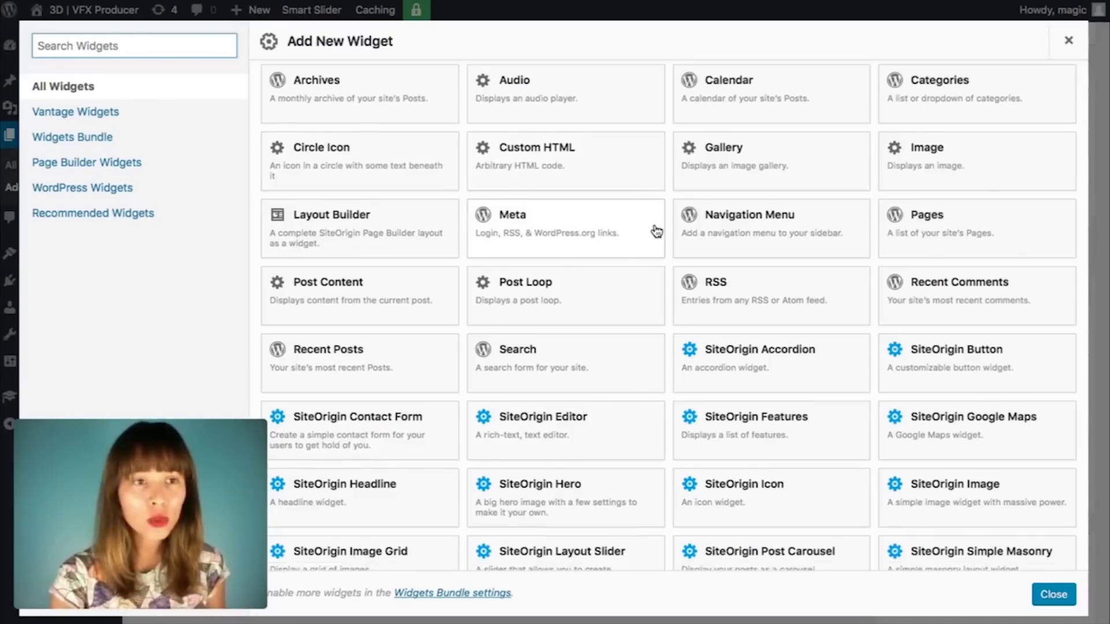
{"action": "scroll", "coordinate": [656, 231], "scroll_direction": "down", "scroll_amount": 2}
{"action": "scroll", "coordinate": [657, 232], "scroll_direction": "up", "scroll_amount": 4}
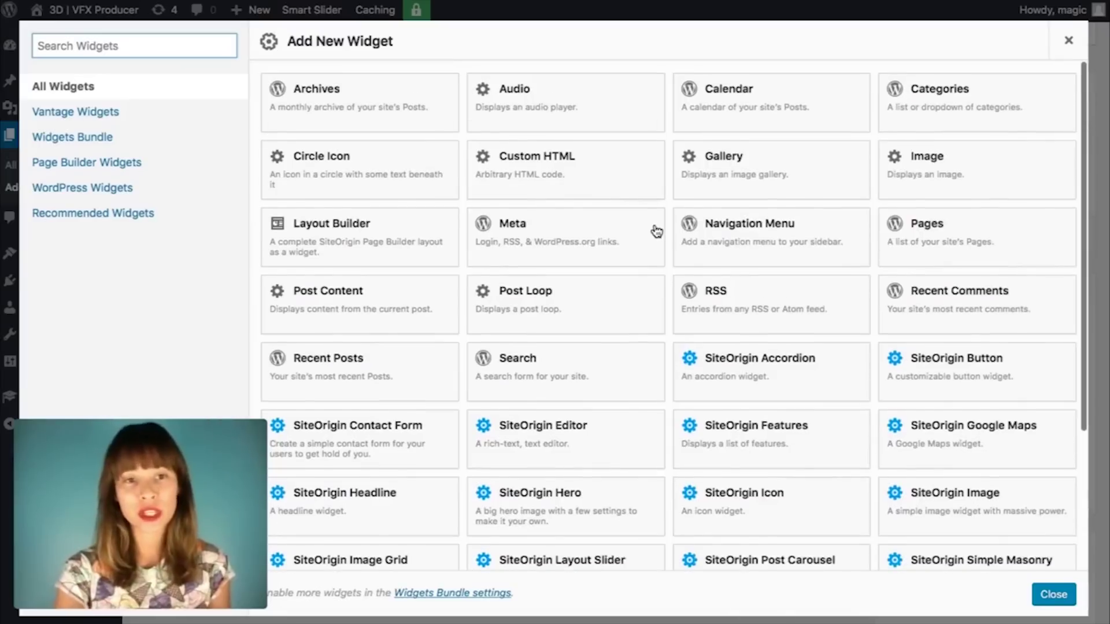
{"action": "scroll", "coordinate": [657, 231], "scroll_direction": "down", "scroll_amount": 5}
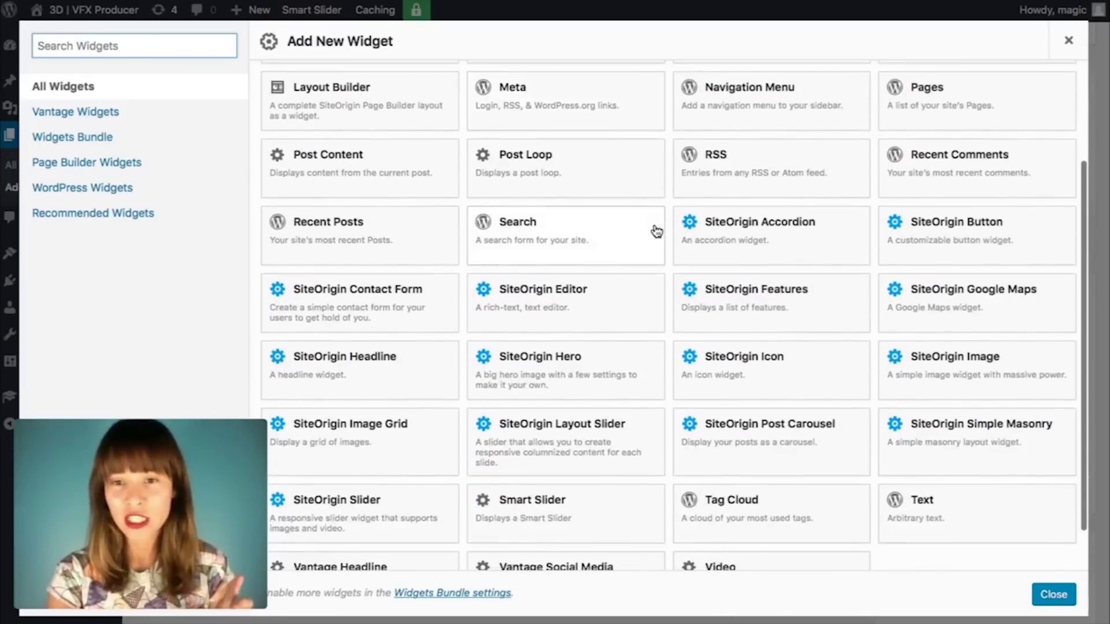
{"action": "scroll", "coordinate": [656, 232], "scroll_direction": "up", "scroll_amount": 1}
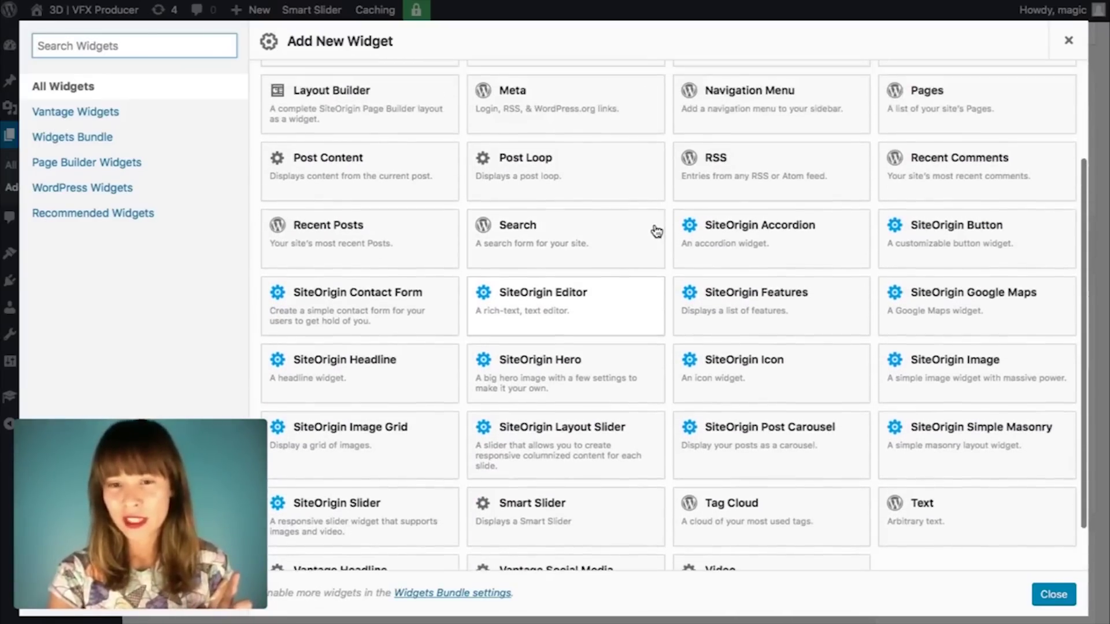
{"action": "scroll", "coordinate": [656, 231], "scroll_direction": "down", "scroll_amount": 1}
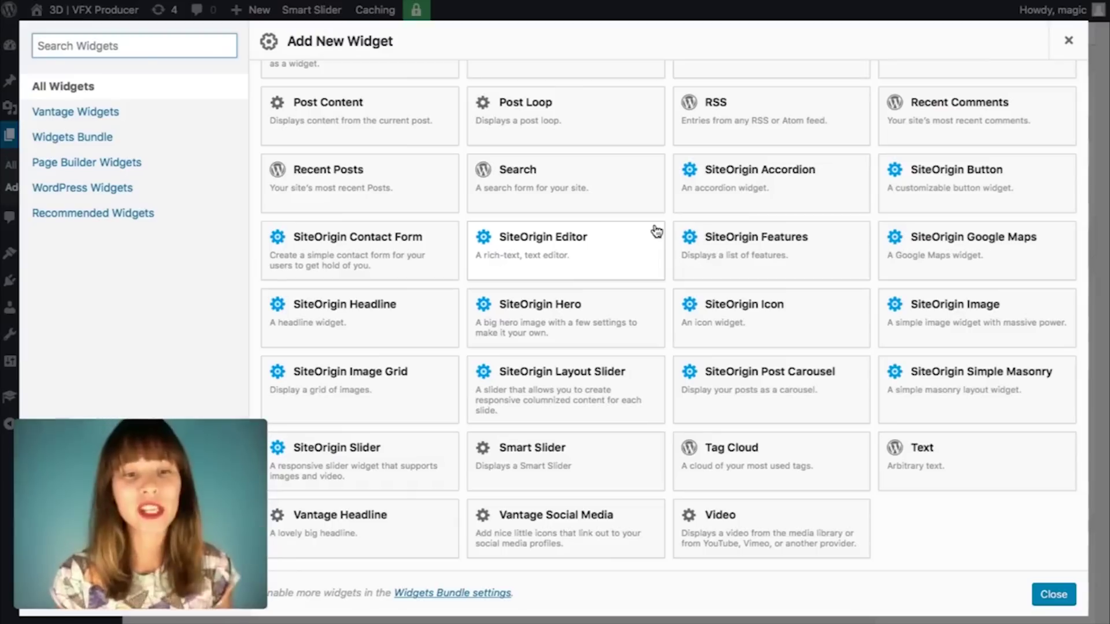
{"action": "left_click", "coordinate": [381, 459]}
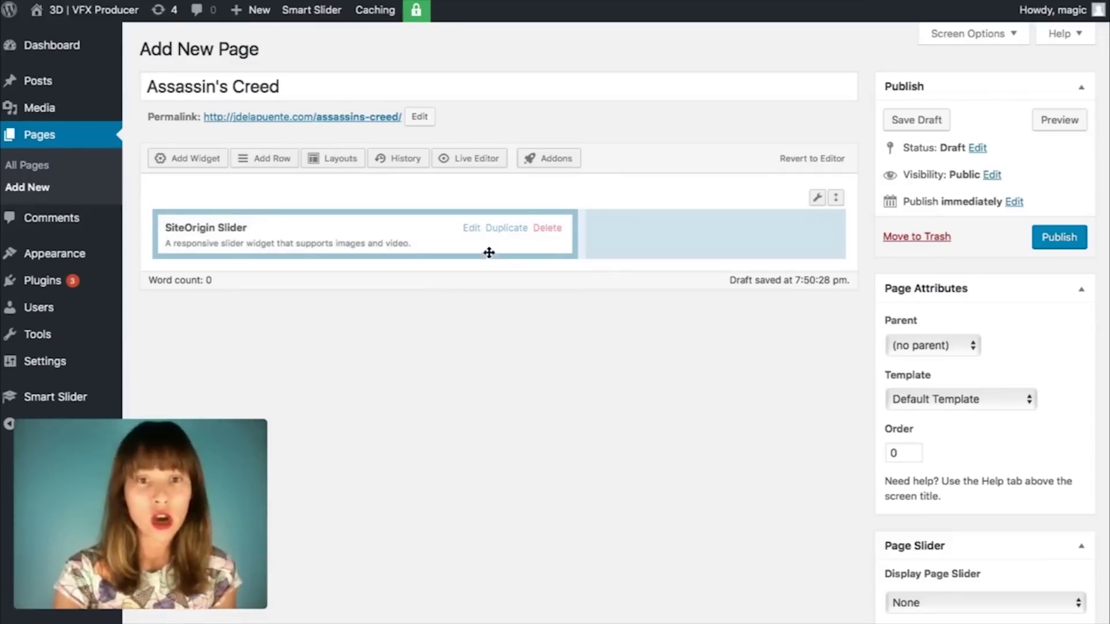
{"action": "left_click_drag", "start_coordinate": [391, 226], "coordinate": [435, 238]}
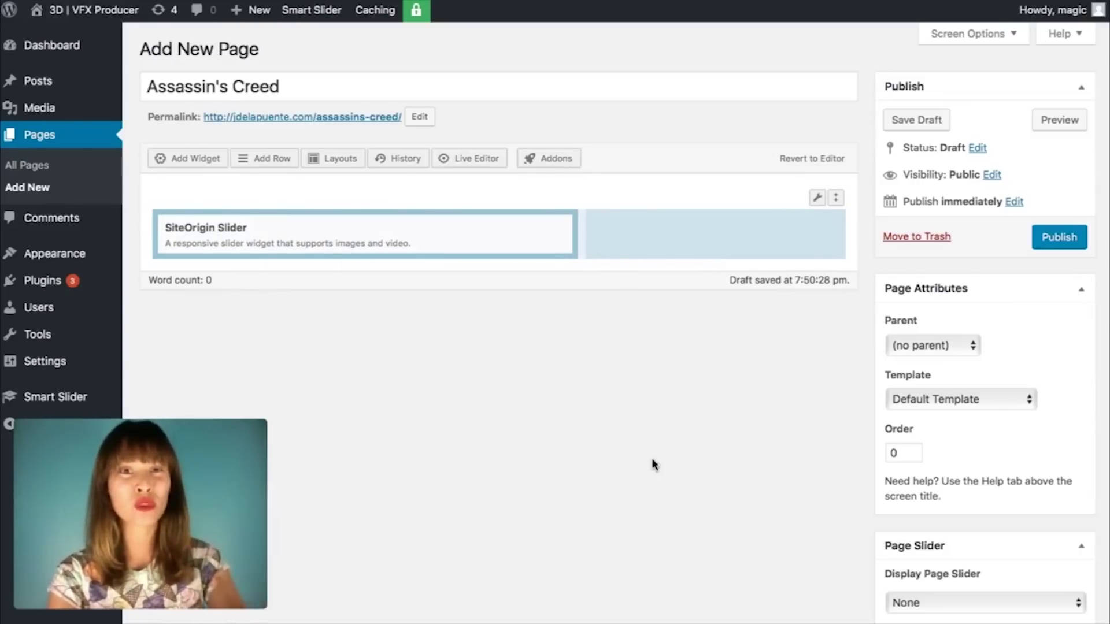
Step: Open the SiteOrigin Slider settings and cycle through the example slider's slides
{"action": "mouse_move", "coordinate": [287, 231]}
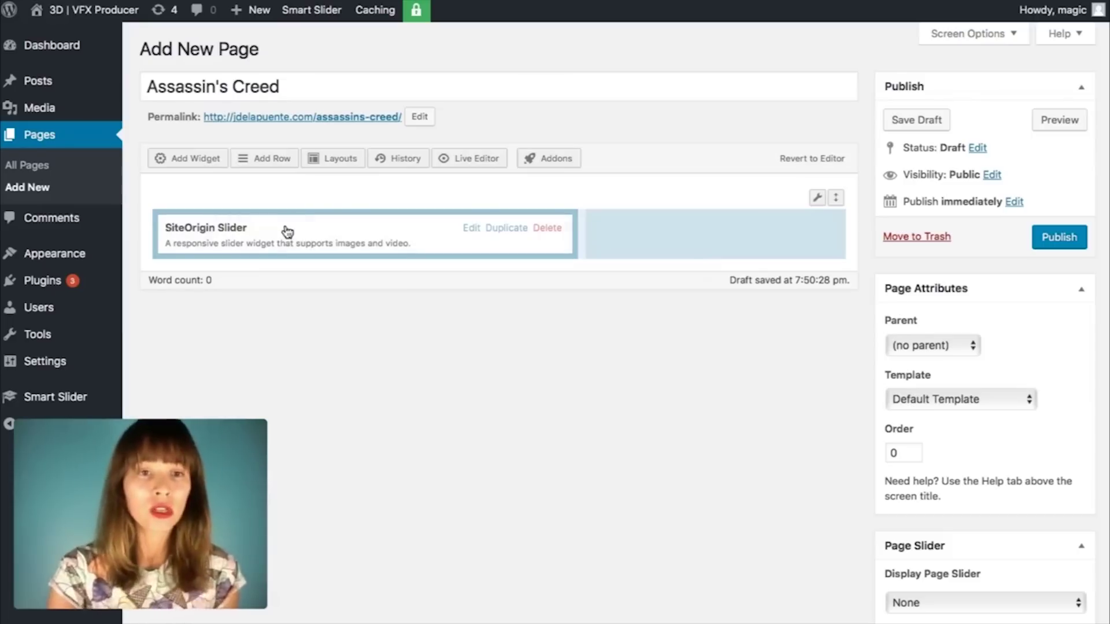
{"action": "left_click", "coordinate": [471, 229]}
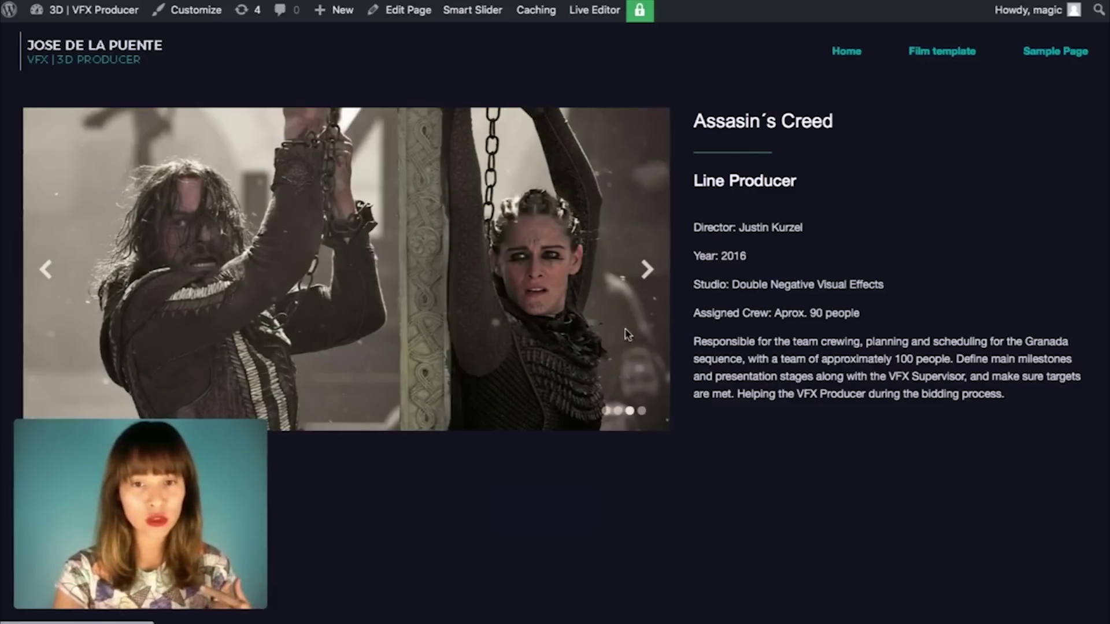
{"action": "left_click", "coordinate": [650, 281]}
{"action": "left_click", "coordinate": [651, 281]}
{"action": "left_click", "coordinate": [650, 281]}
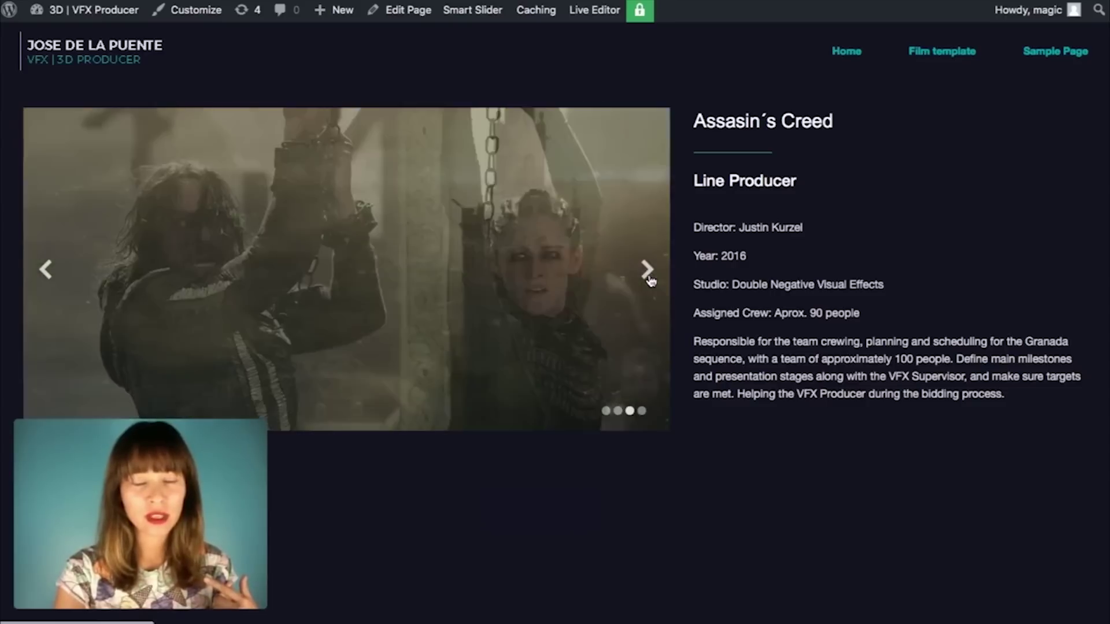
{"action": "left_click", "coordinate": [650, 281]}
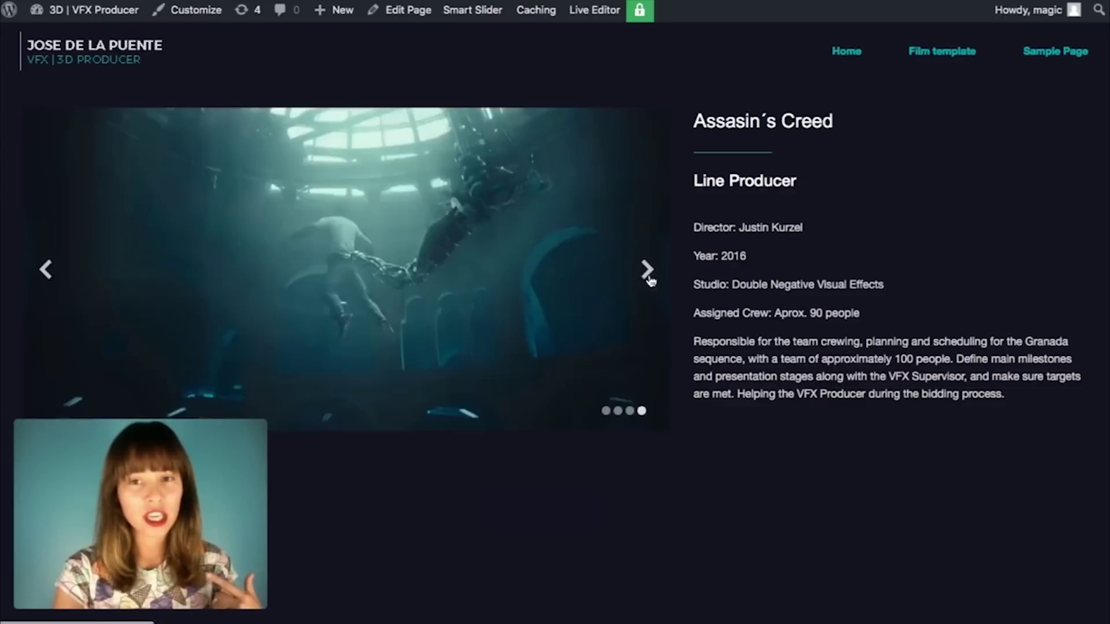
{"action": "left_click", "coordinate": [651, 281]}
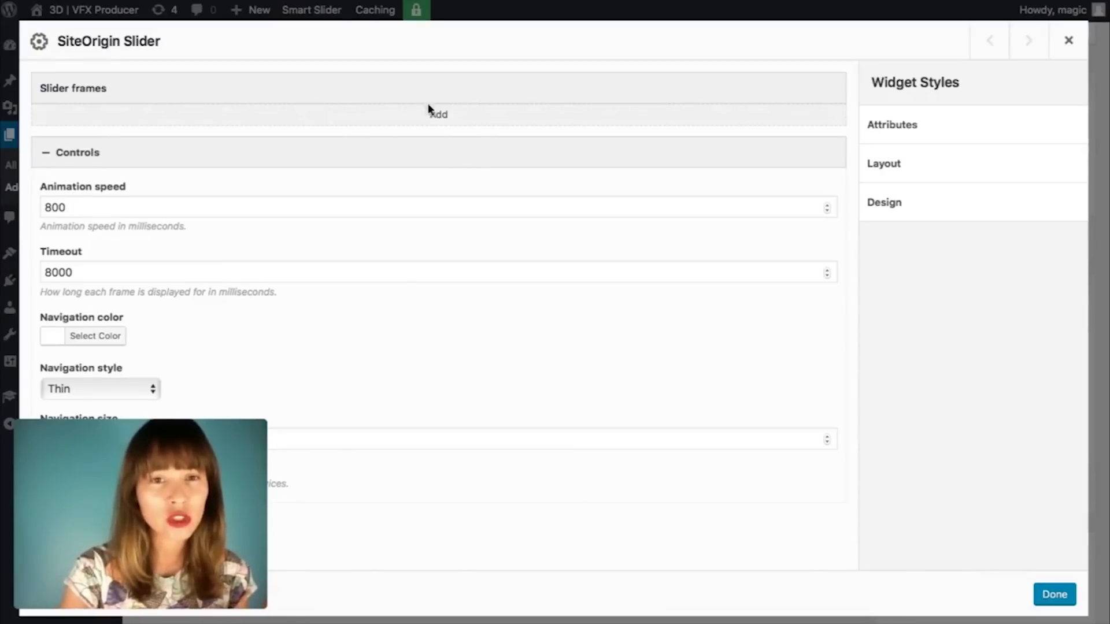
Step: Add a first slider frame and expand its background image, color and URL fields
{"action": "left_click", "coordinate": [438, 115]}
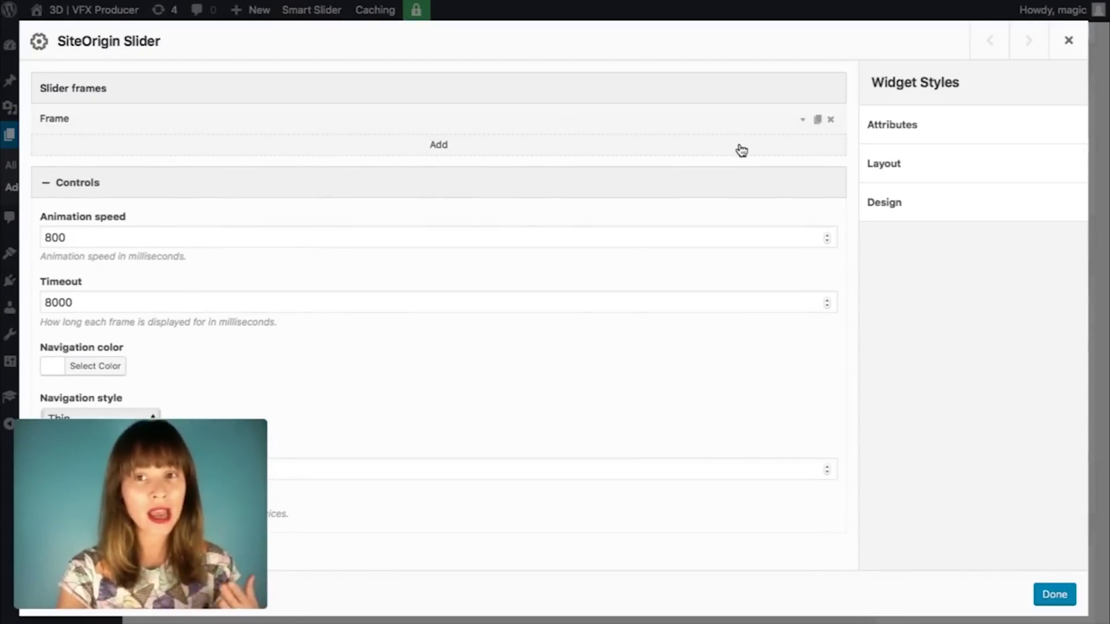
{"action": "left_click", "coordinate": [802, 125]}
{"action": "scroll", "coordinate": [714, 291], "scroll_direction": "down", "scroll_amount": 1}
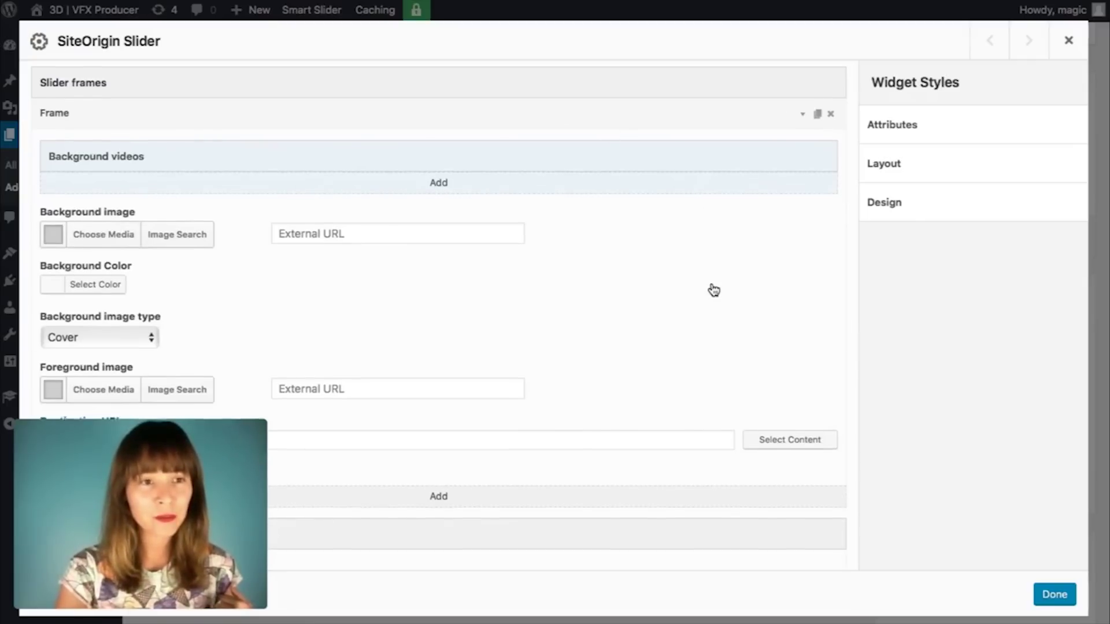
{"action": "scroll", "coordinate": [714, 291], "scroll_direction": "down", "scroll_amount": 4}
{"action": "scroll", "coordinate": [715, 291], "scroll_direction": "up", "scroll_amount": 2}
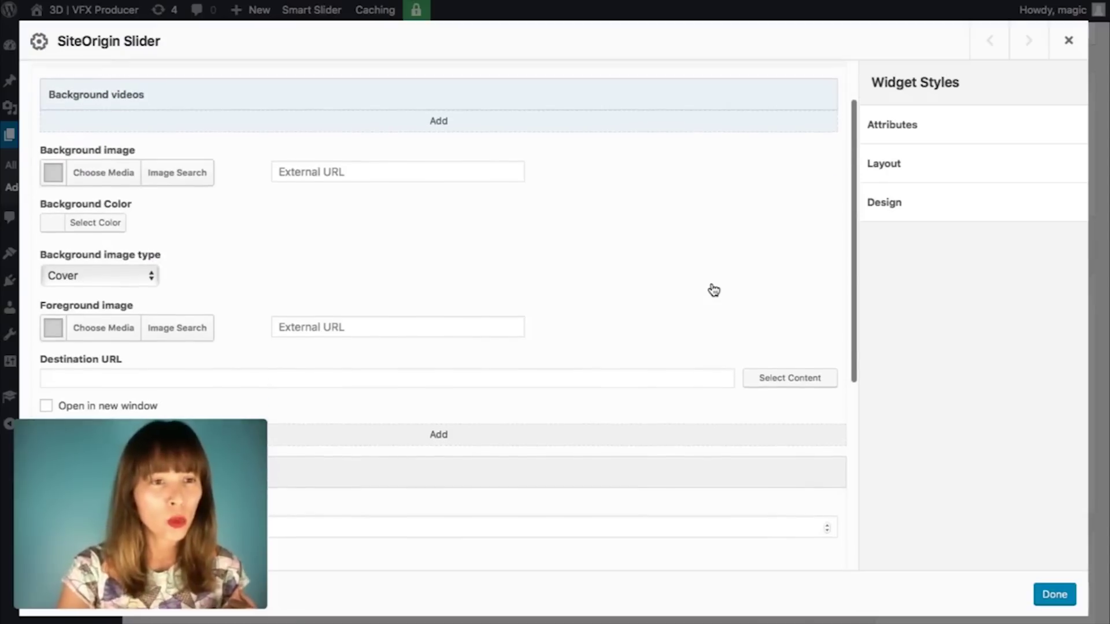
{"action": "scroll", "coordinate": [714, 290], "scroll_direction": "up", "scroll_amount": 2}
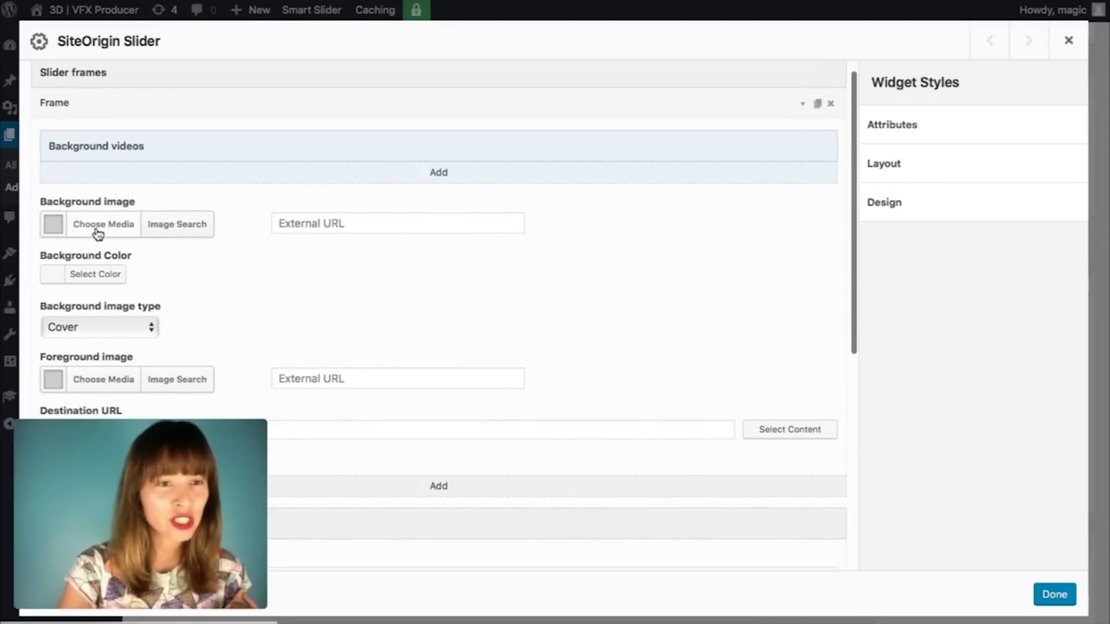
Step: Set the first frame's background to the Assassin's Creed street-scene image, keeping image type Cover
{"action": "scroll", "coordinate": [226, 250], "scroll_direction": "down", "scroll_amount": 4}
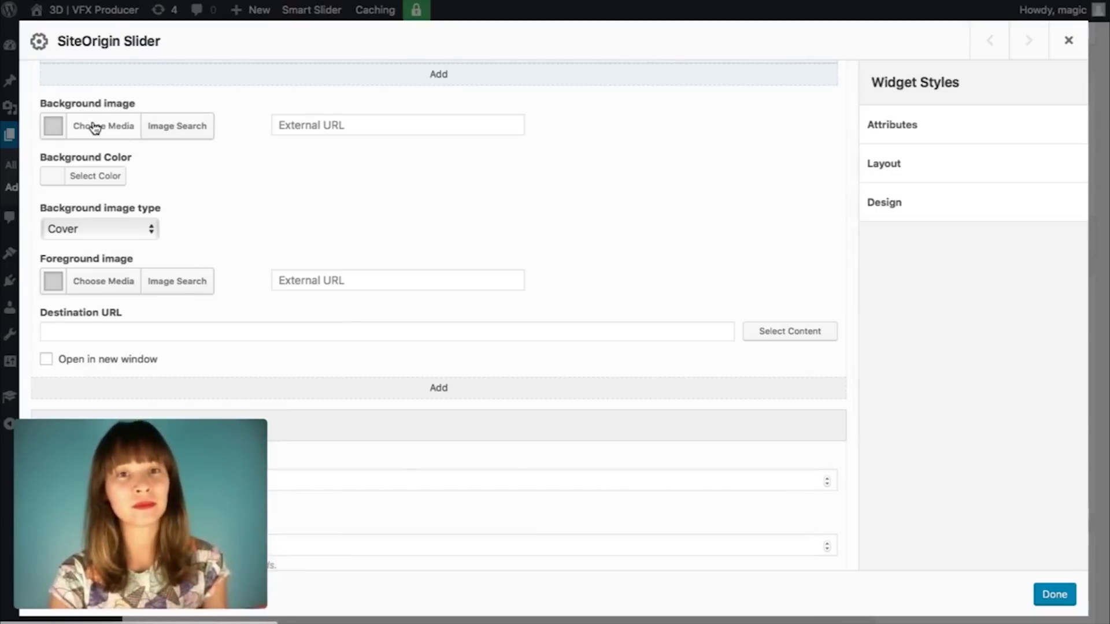
{"action": "left_click", "coordinate": [95, 128]}
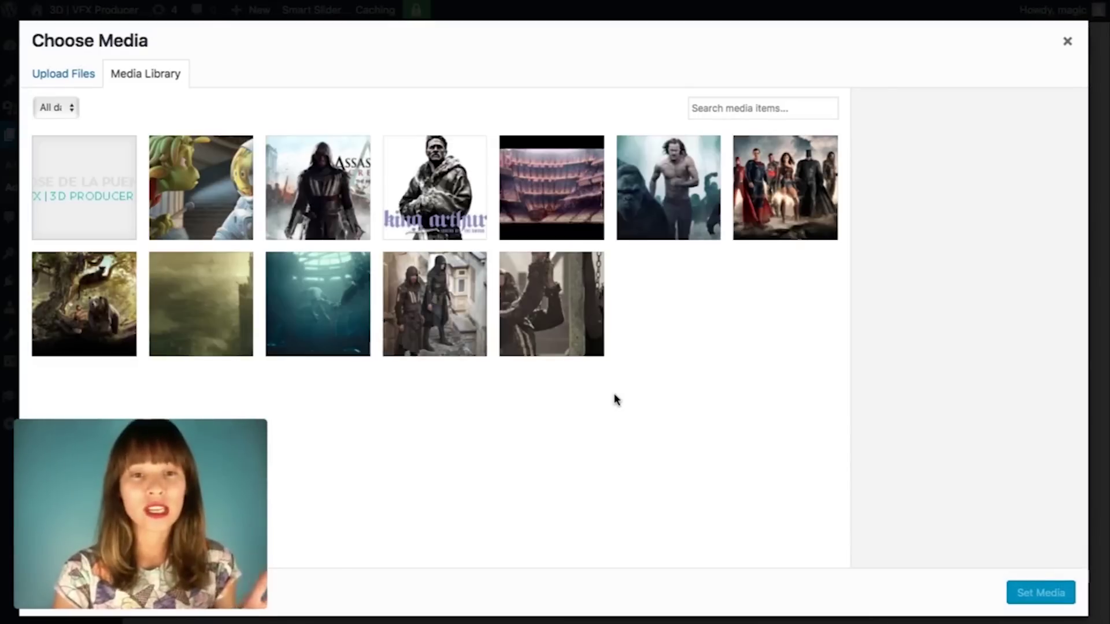
{"action": "left_click", "coordinate": [461, 330]}
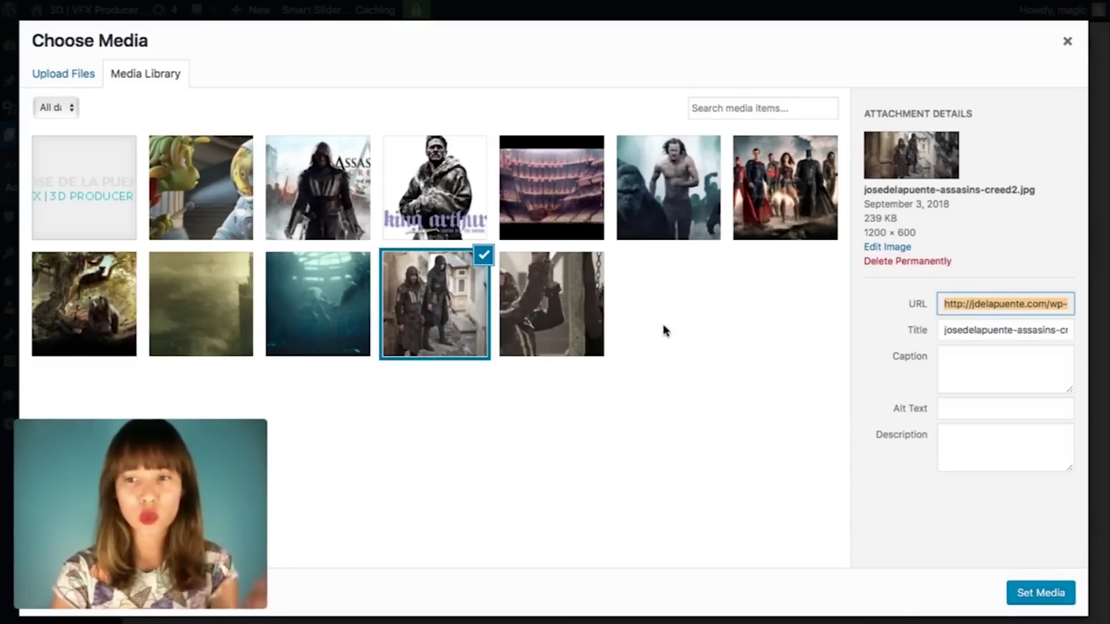
{"action": "left_click", "coordinate": [1027, 600]}
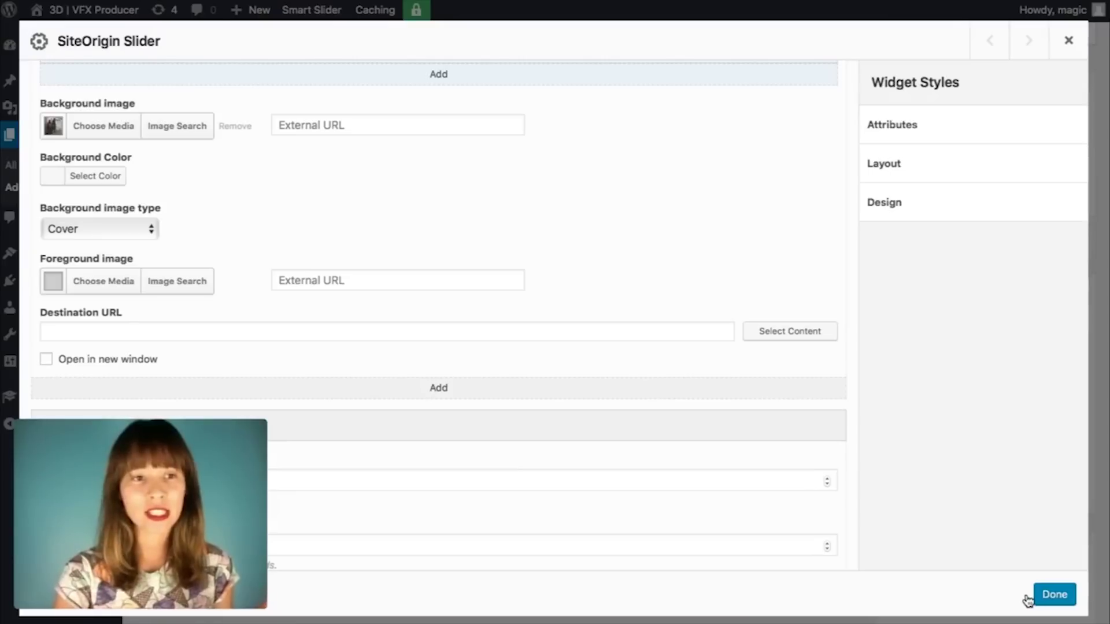
{"action": "left_click", "coordinate": [152, 232]}
{"action": "left_click", "coordinate": [196, 206]}
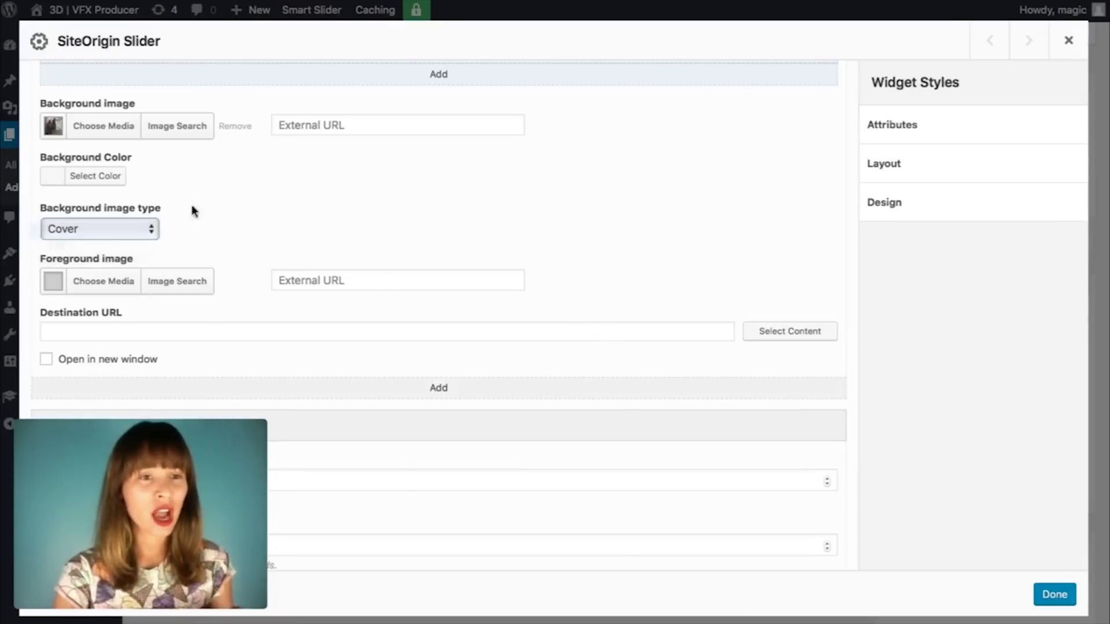
{"action": "left_click", "coordinate": [149, 233]}
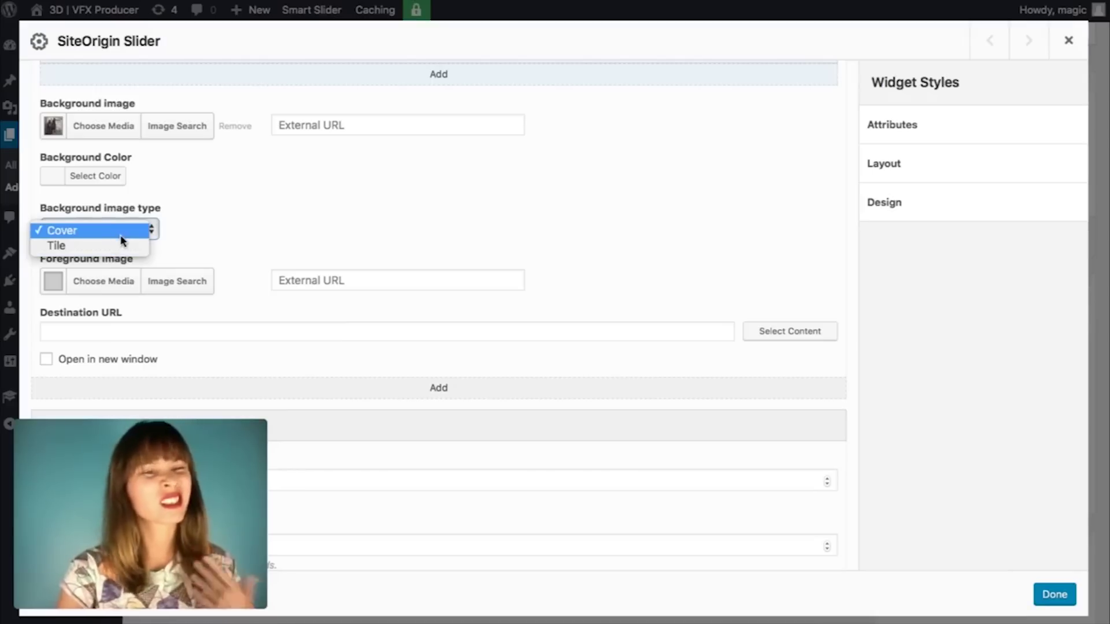
{"action": "left_click", "coordinate": [127, 231]}
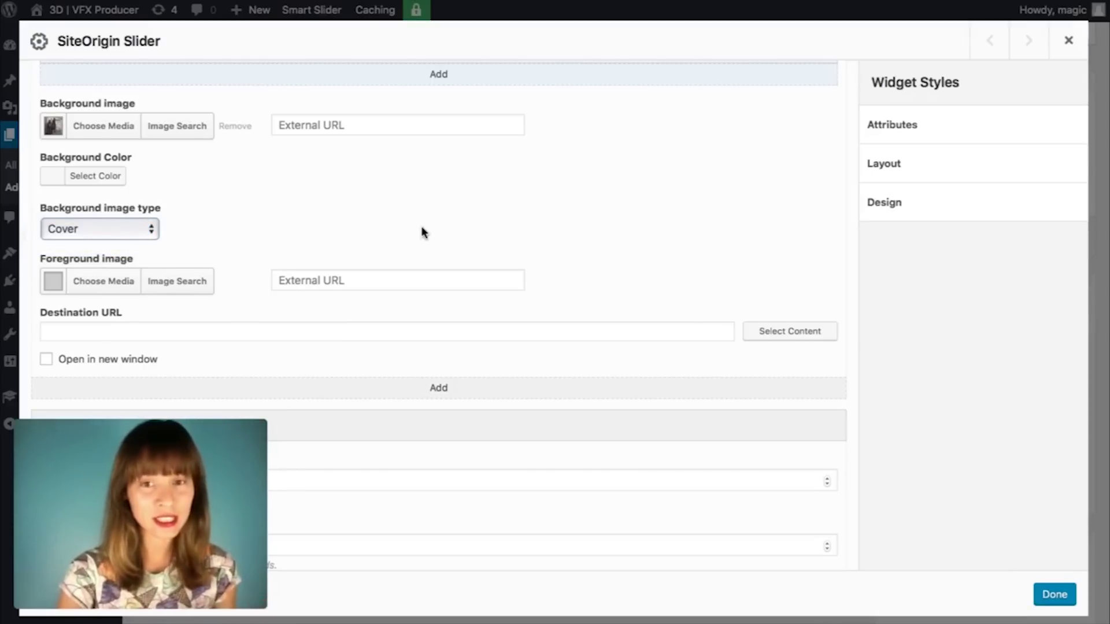
{"action": "scroll", "coordinate": [422, 231], "scroll_direction": "up", "scroll_amount": 3}
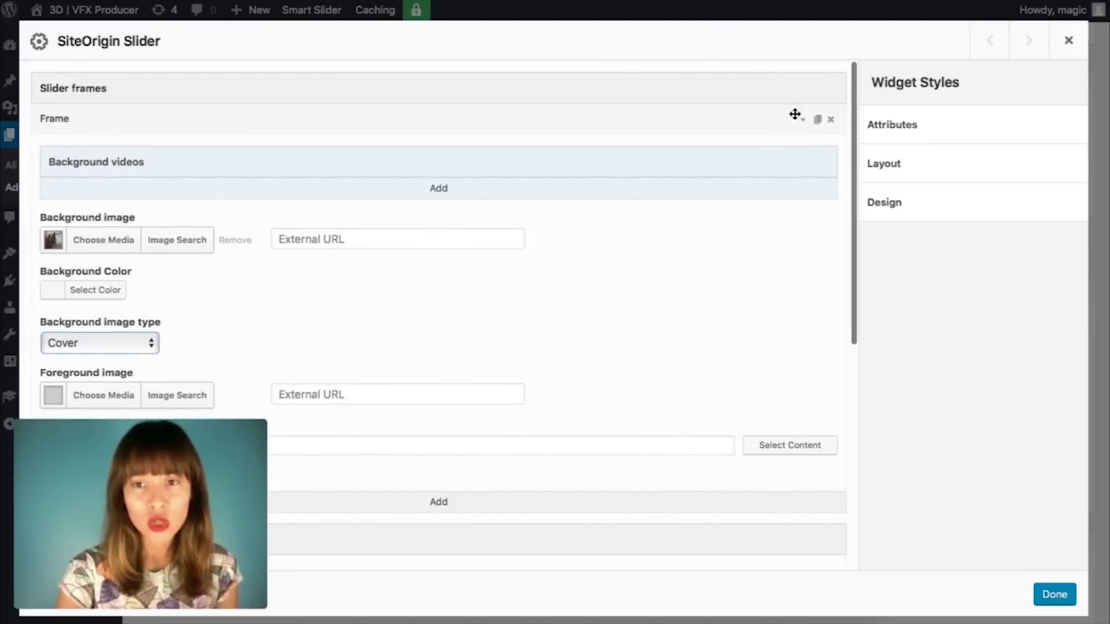
Step: Collapse the first frame so the 800 ms speed and 8000 ms timeout controls show beneath it
{"action": "left_click", "coordinate": [802, 126]}
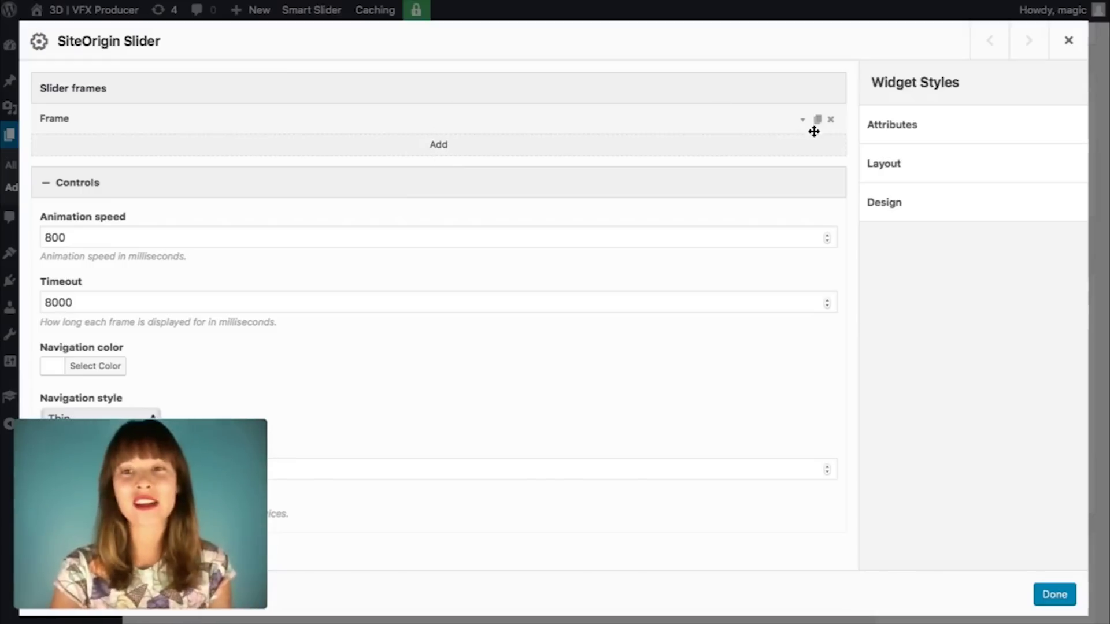
{"action": "left_click", "coordinate": [803, 124]}
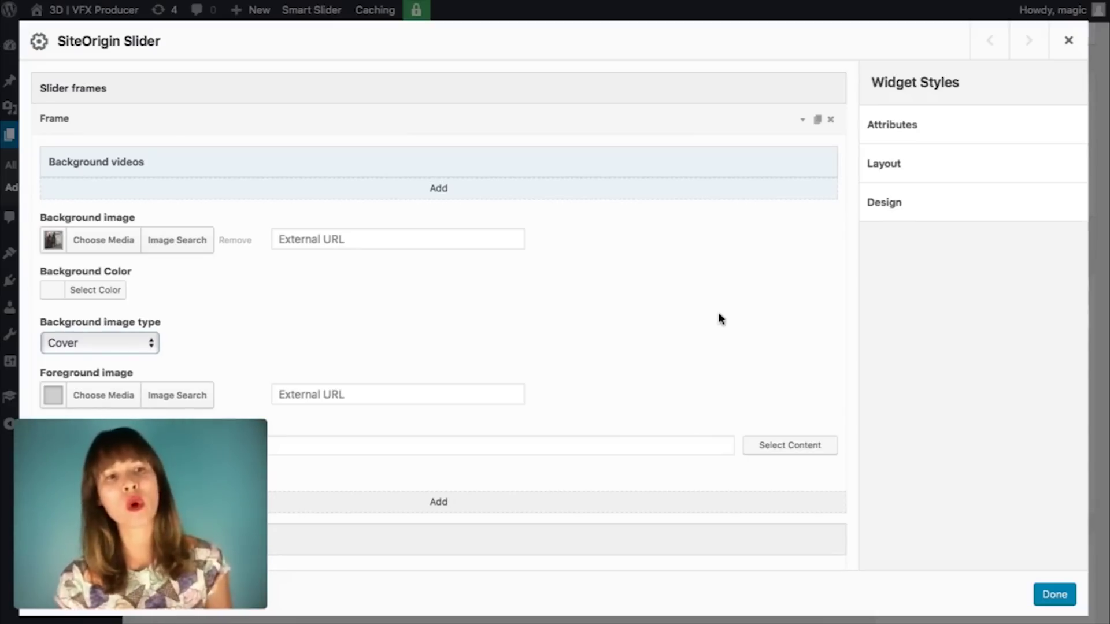
{"action": "scroll", "coordinate": [718, 314], "scroll_direction": "down", "scroll_amount": 3}
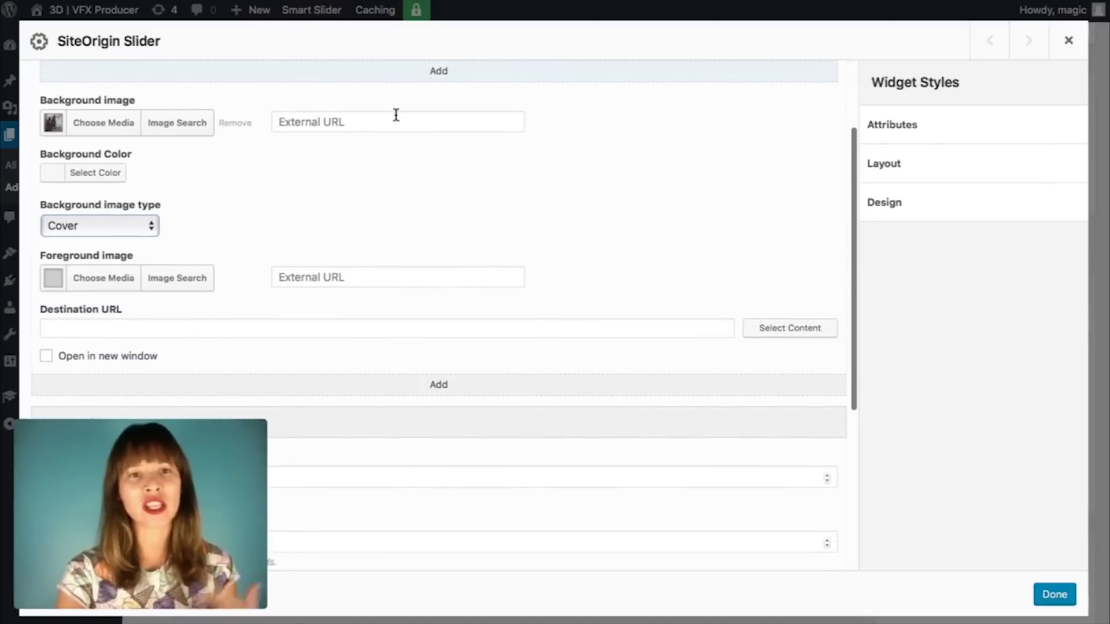
{"action": "scroll", "coordinate": [594, 198], "scroll_direction": "up", "scroll_amount": 3}
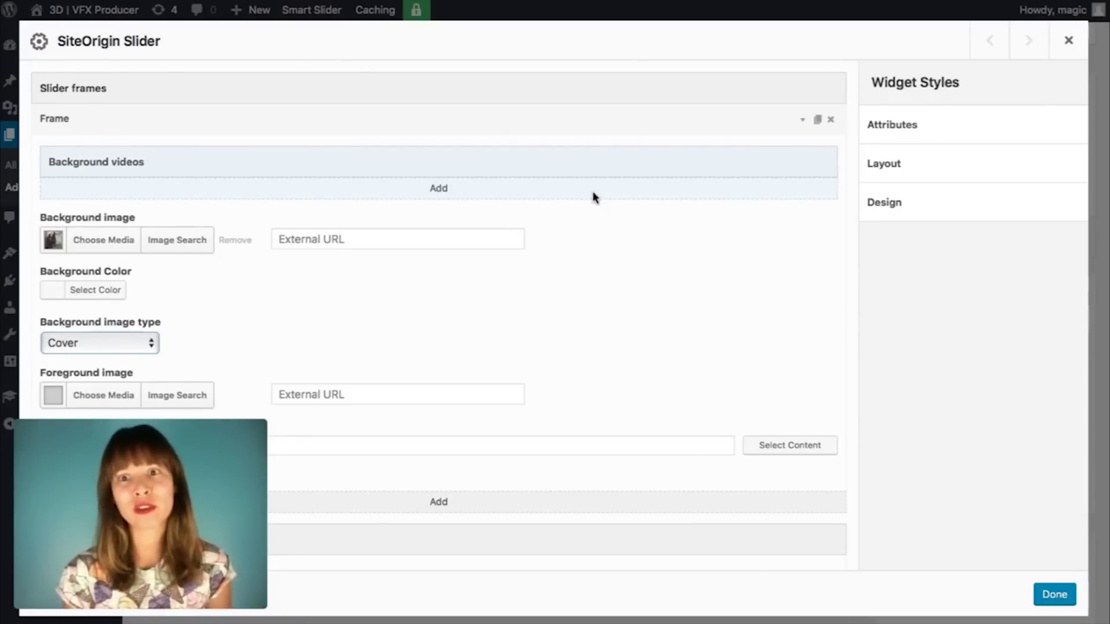
{"action": "left_click", "coordinate": [803, 122]}
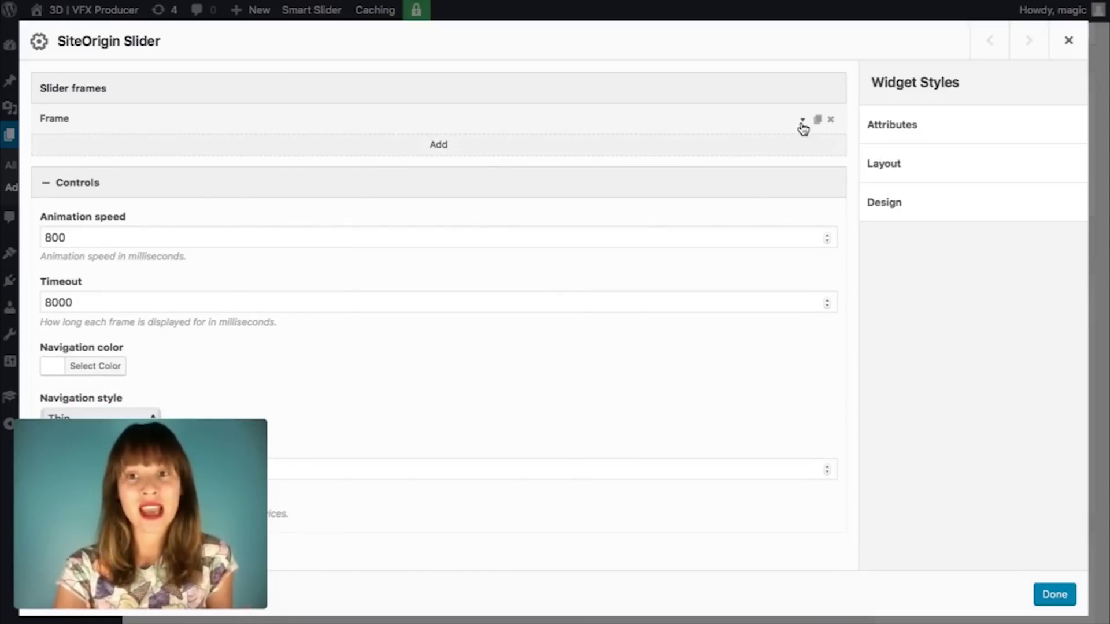
{"action": "left_click", "coordinate": [803, 123]}
{"action": "left_click", "coordinate": [802, 122]}
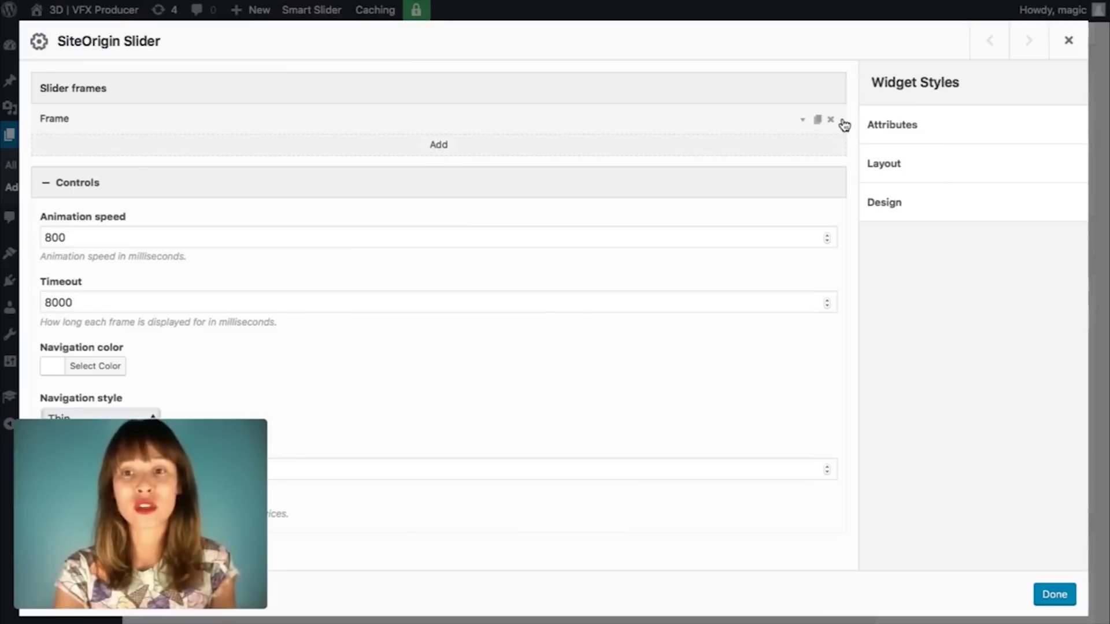
Step: Add a second frame with the underwater image as its background
{"action": "left_click", "coordinate": [817, 120]}
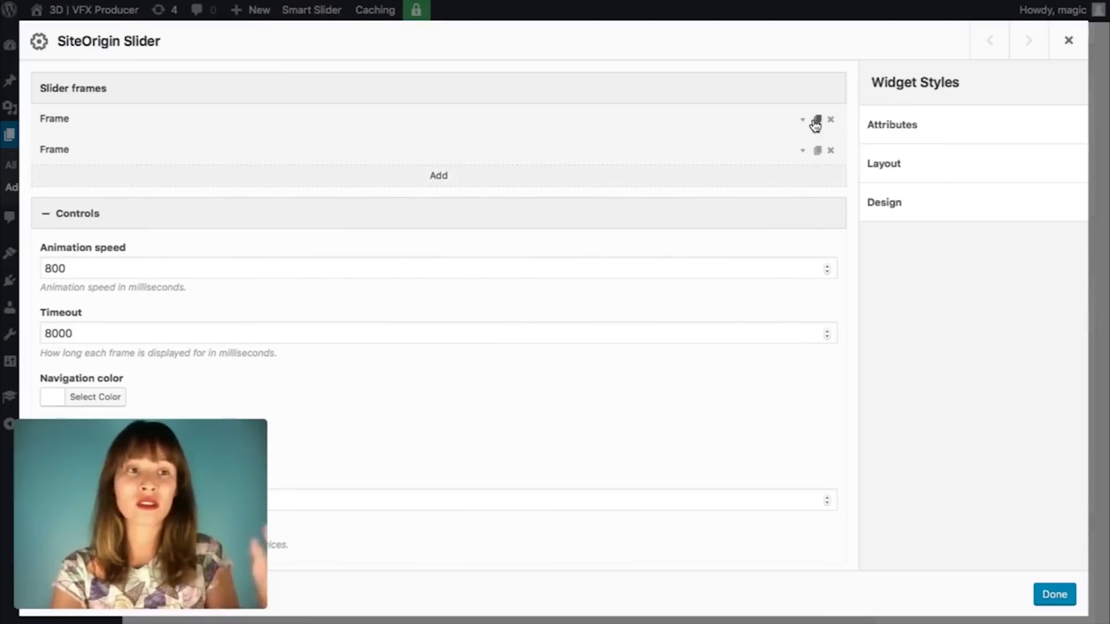
{"action": "left_click", "coordinate": [796, 153]}
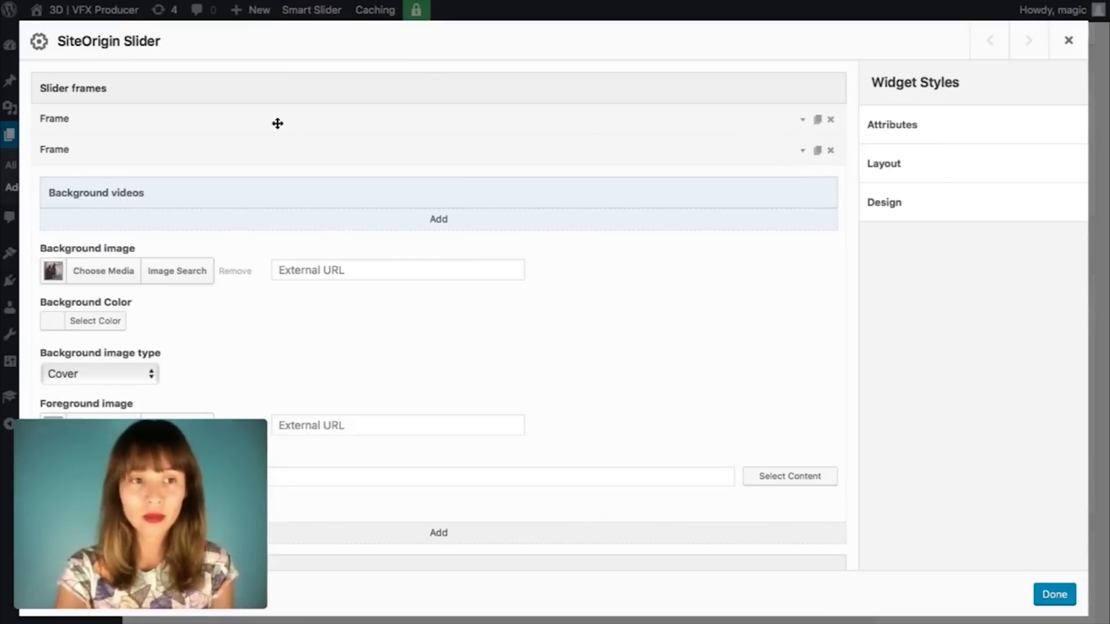
{"action": "left_click", "coordinate": [79, 286]}
{"action": "left_click", "coordinate": [332, 322]}
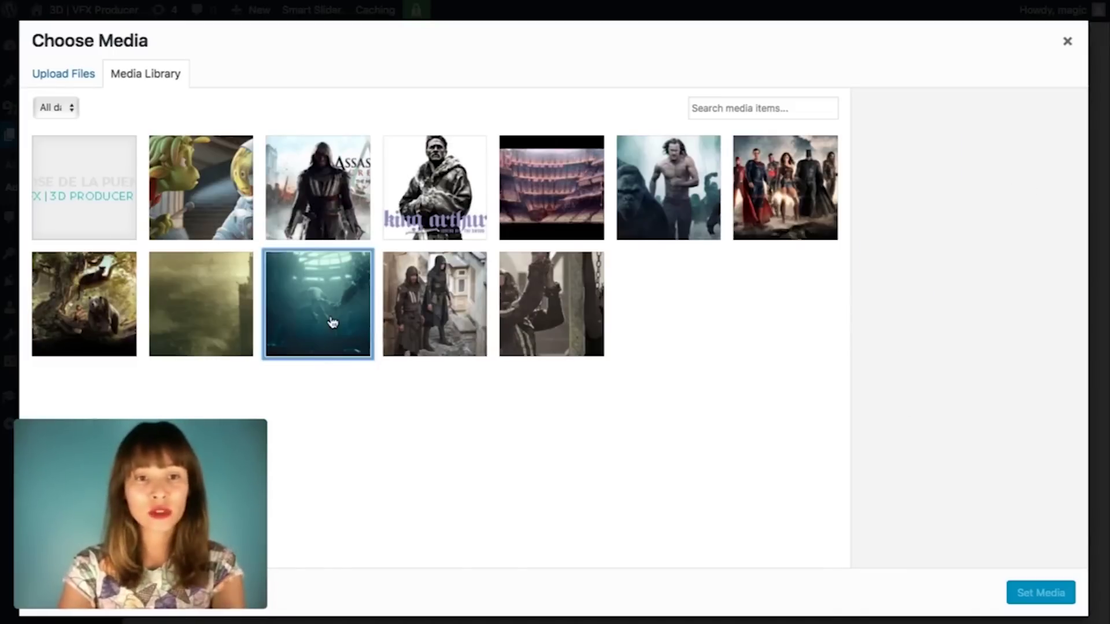
{"action": "left_click", "coordinate": [1022, 591]}
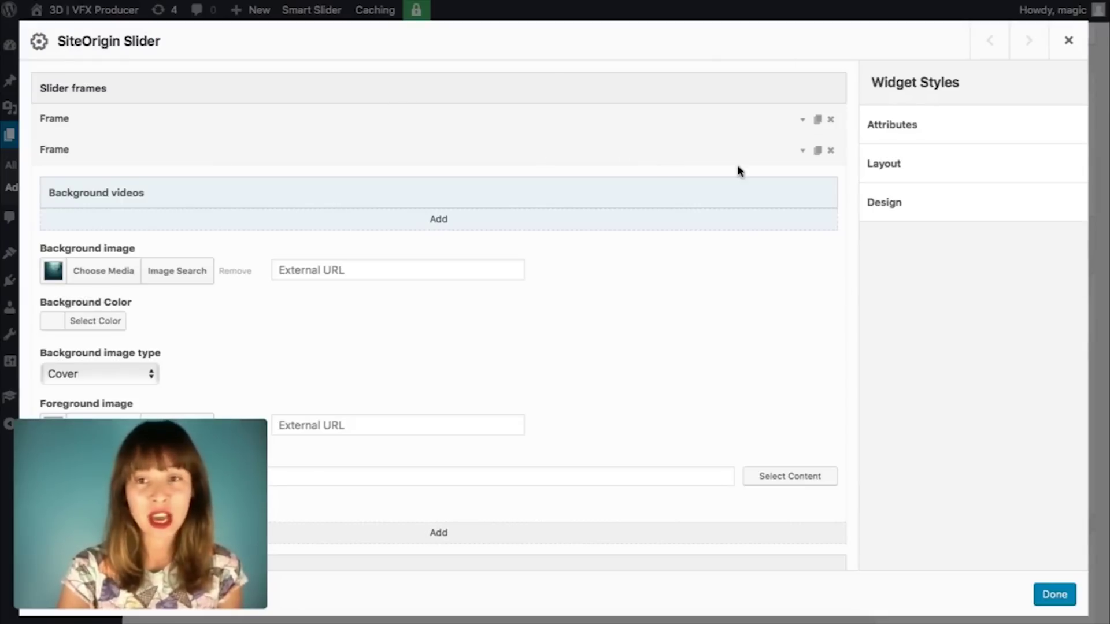
{"action": "left_click", "coordinate": [804, 152]}
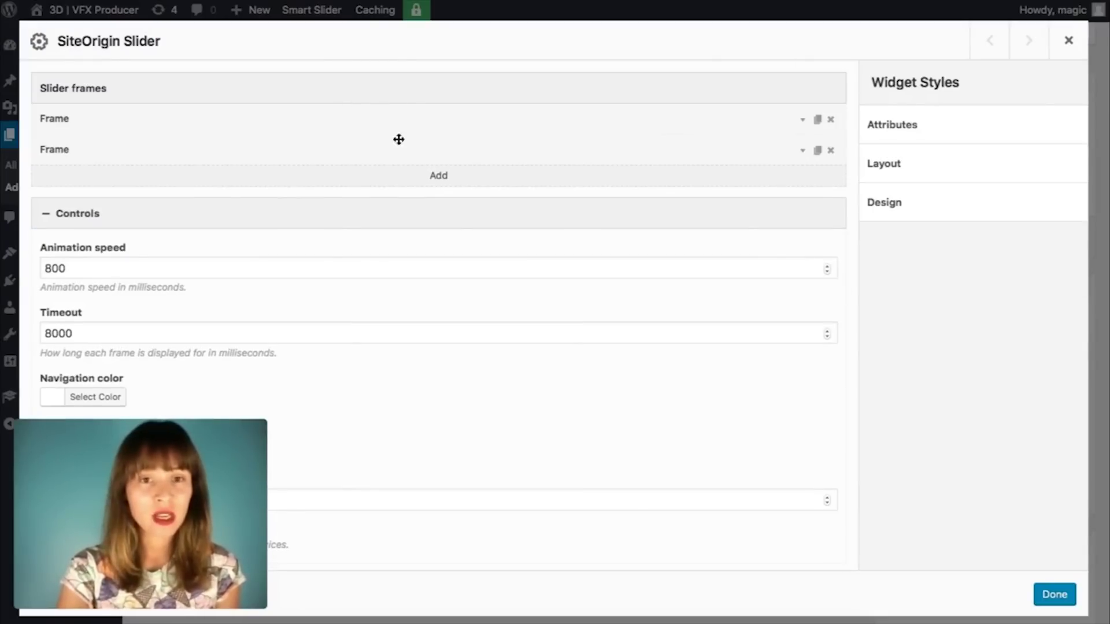
Step: Add a third frame using the foggy city tower image as background
{"action": "left_click", "coordinate": [442, 182]}
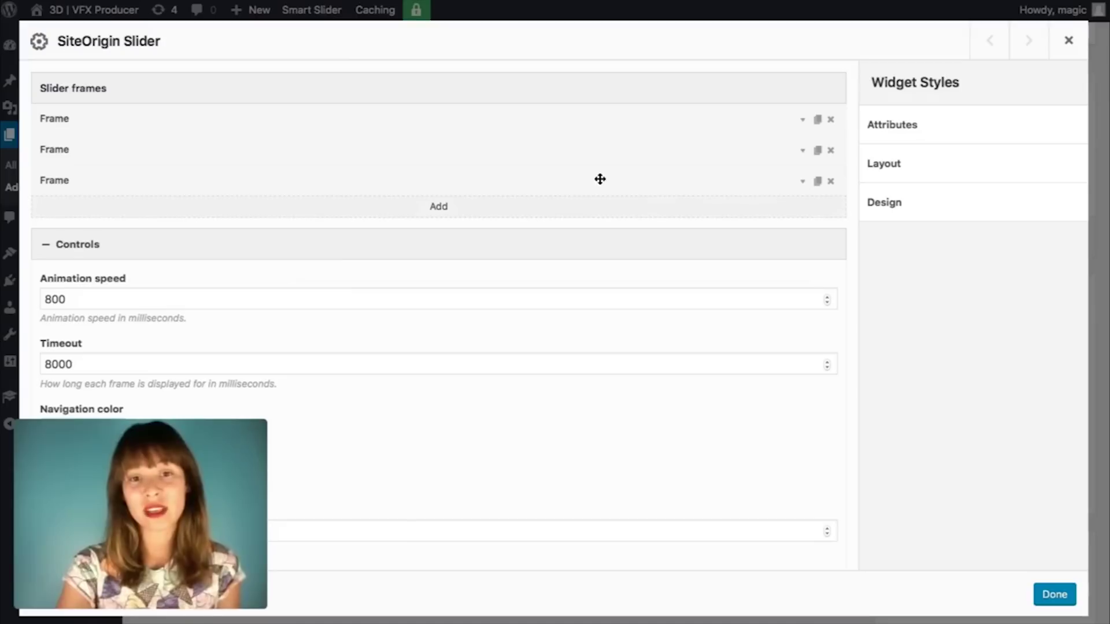
{"action": "left_click", "coordinate": [802, 182]}
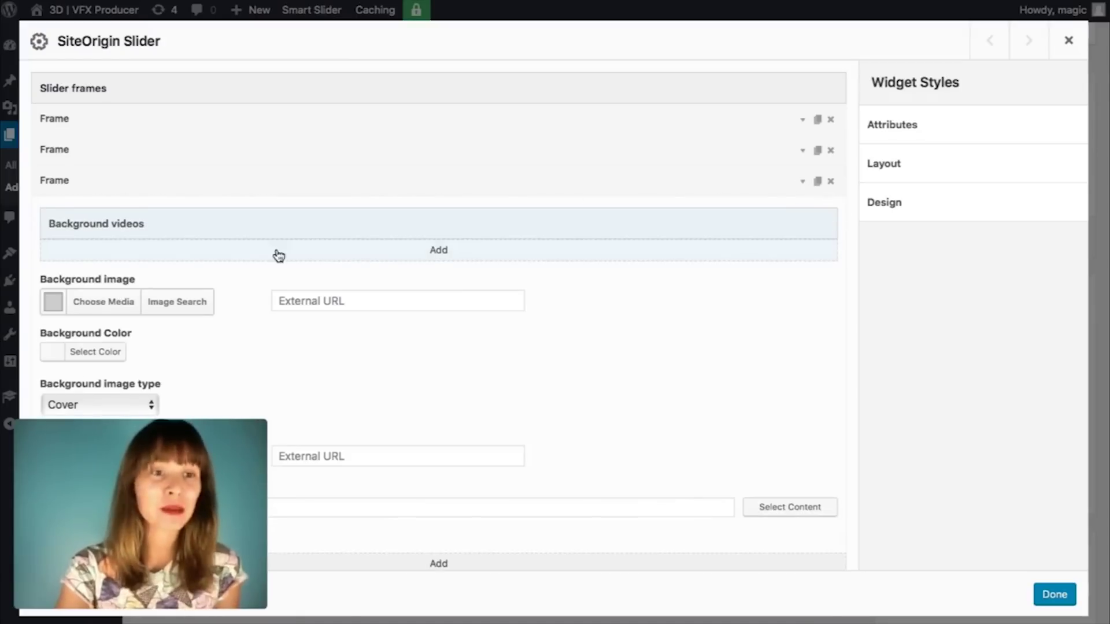
{"action": "left_click", "coordinate": [98, 309]}
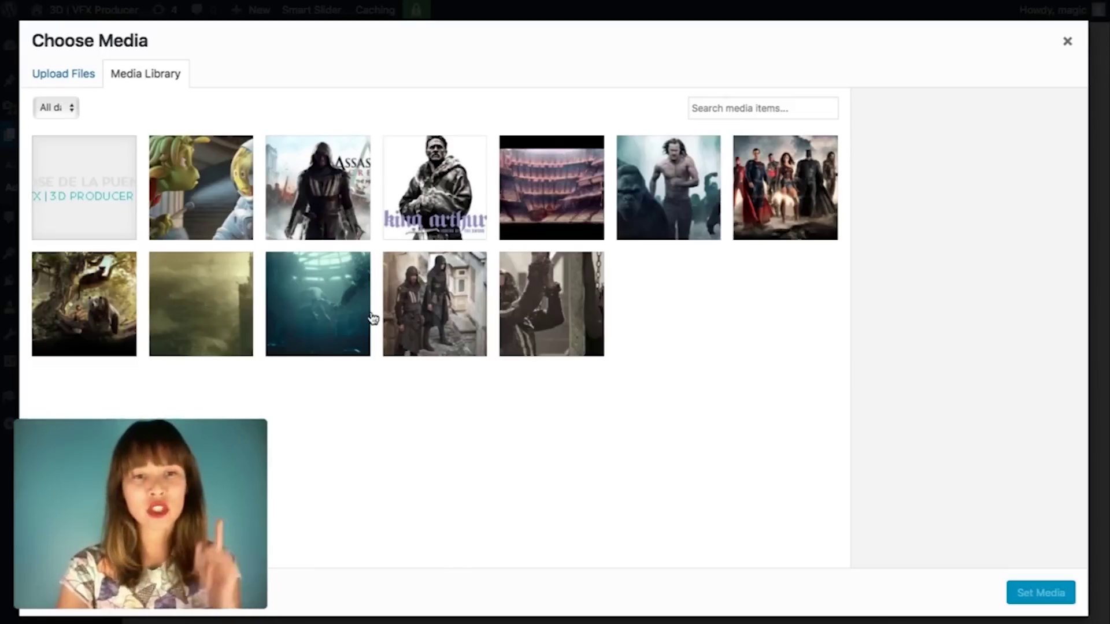
{"action": "left_click", "coordinate": [235, 337]}
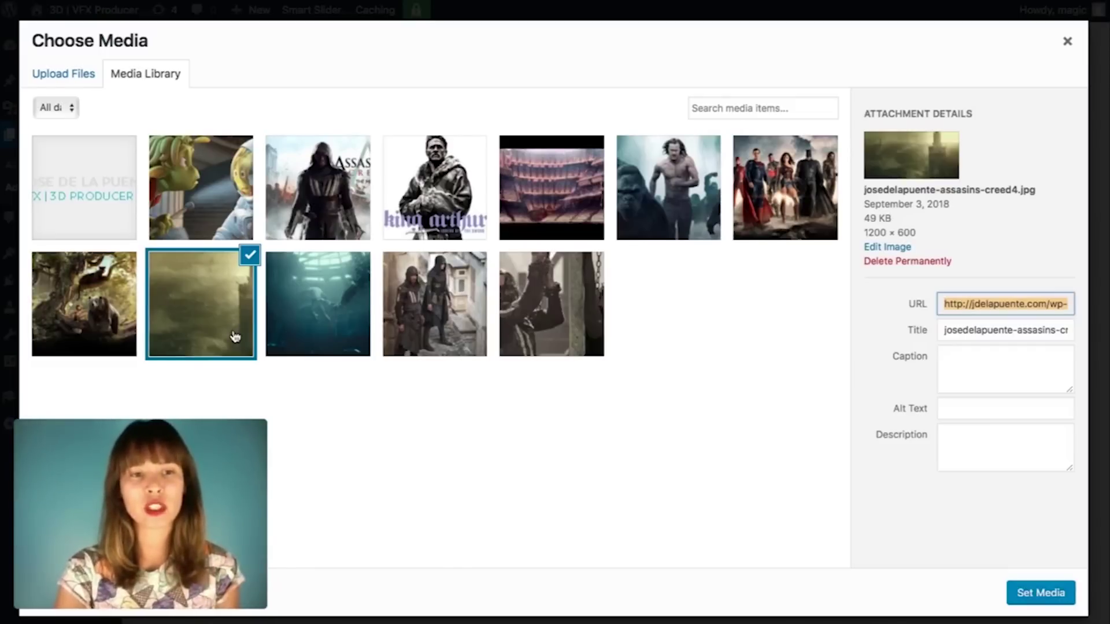
{"action": "left_click", "coordinate": [1045, 597]}
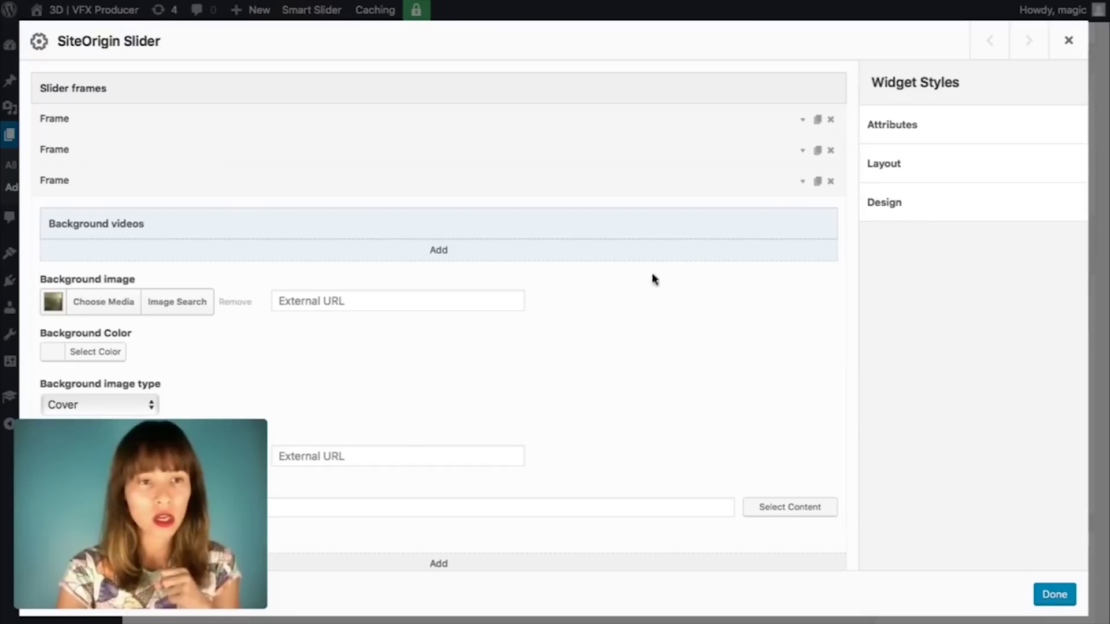
{"action": "left_click", "coordinate": [803, 182]}
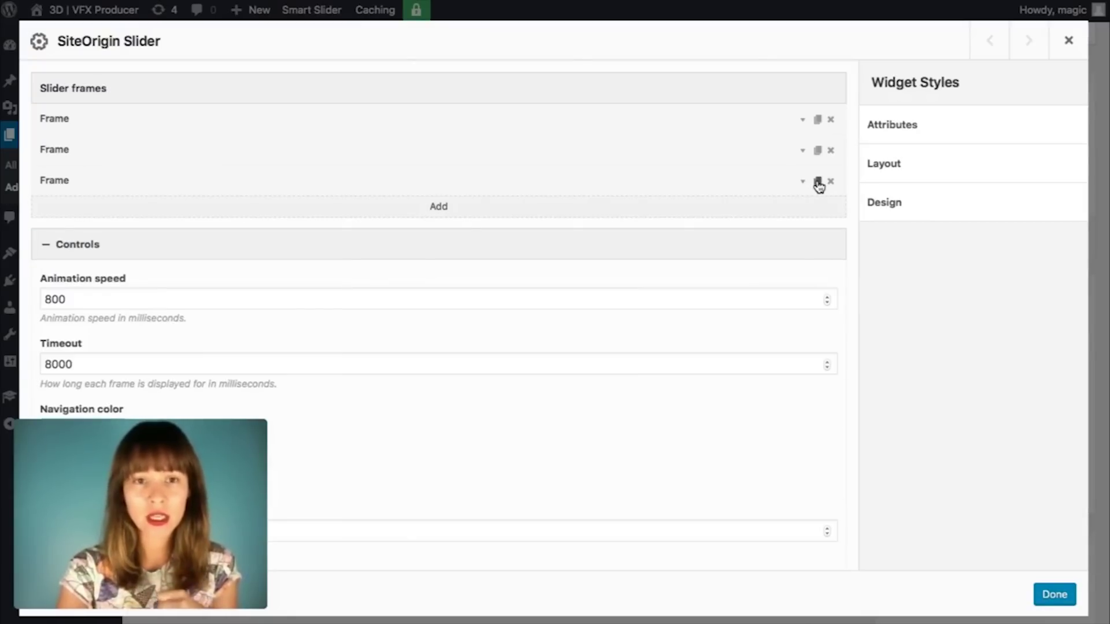
Step: Add a fourth frame with the chained-figure image as its background
{"action": "left_click", "coordinate": [452, 208]}
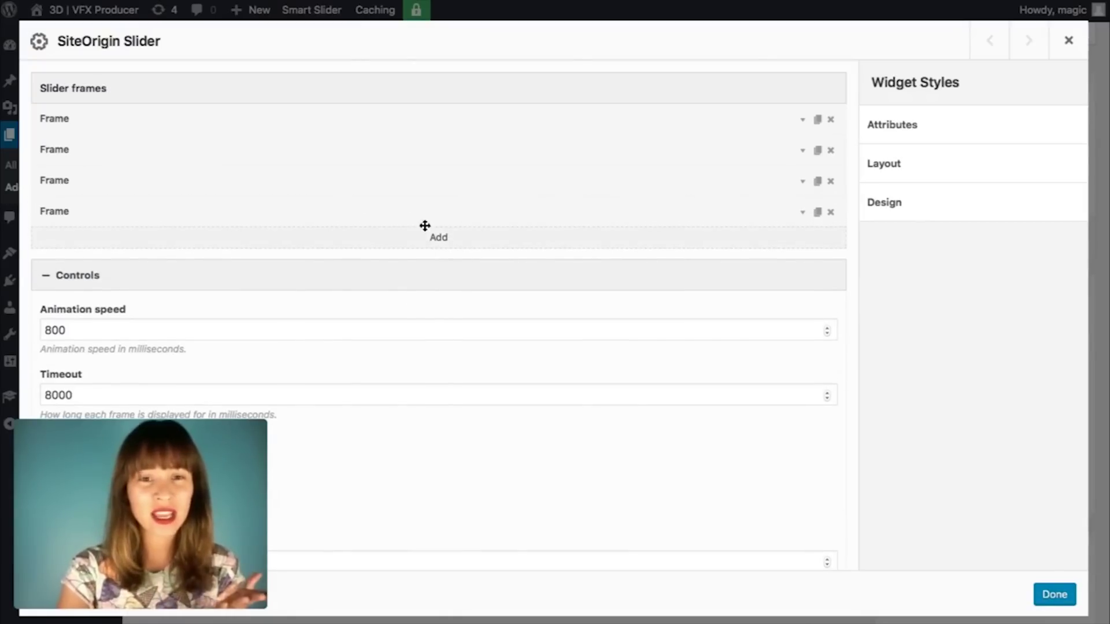
{"action": "left_click", "coordinate": [802, 214]}
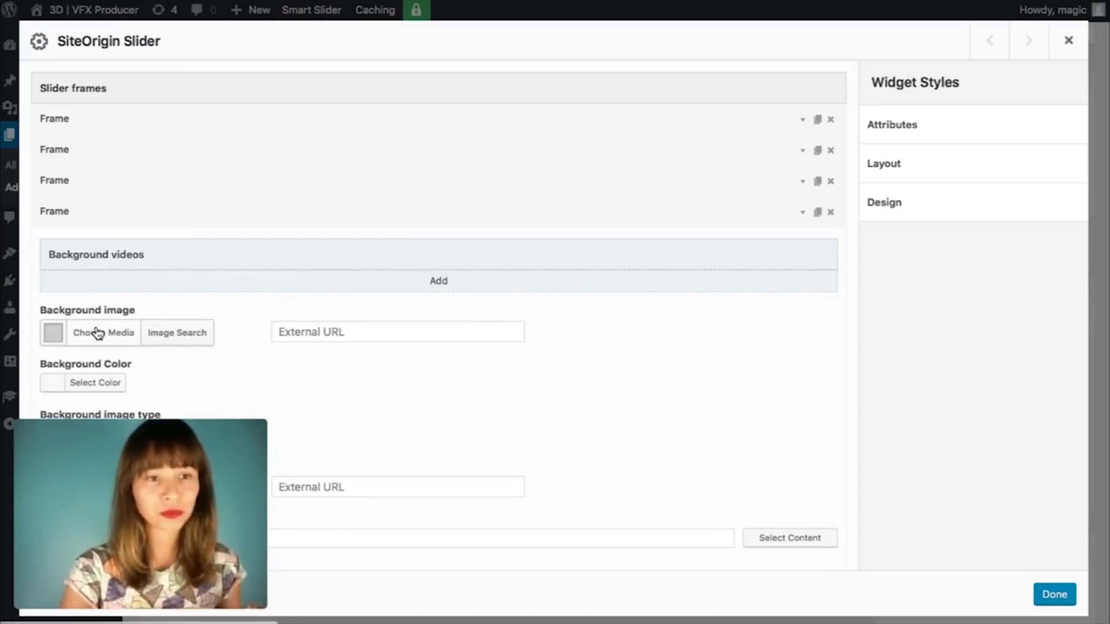
{"action": "left_click", "coordinate": [99, 334]}
{"action": "left_click", "coordinate": [538, 324]}
{"action": "left_click", "coordinate": [1060, 601]}
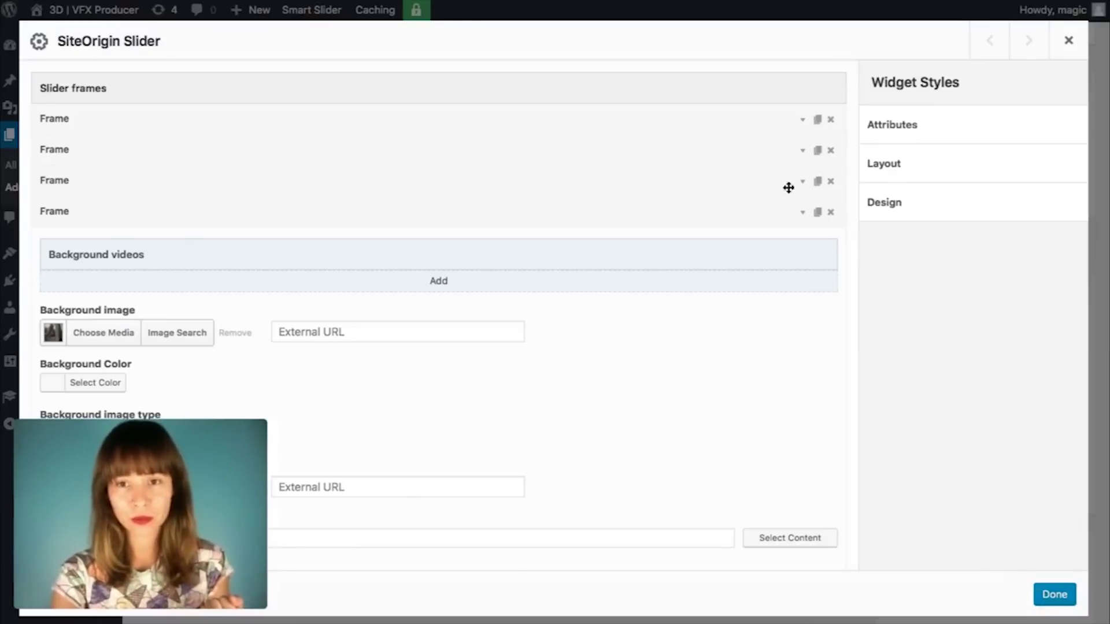
{"action": "scroll", "coordinate": [478, 238], "scroll_direction": "down", "scroll_amount": 3}
{"action": "scroll", "coordinate": [477, 238], "scroll_direction": "up", "scroll_amount": 3}
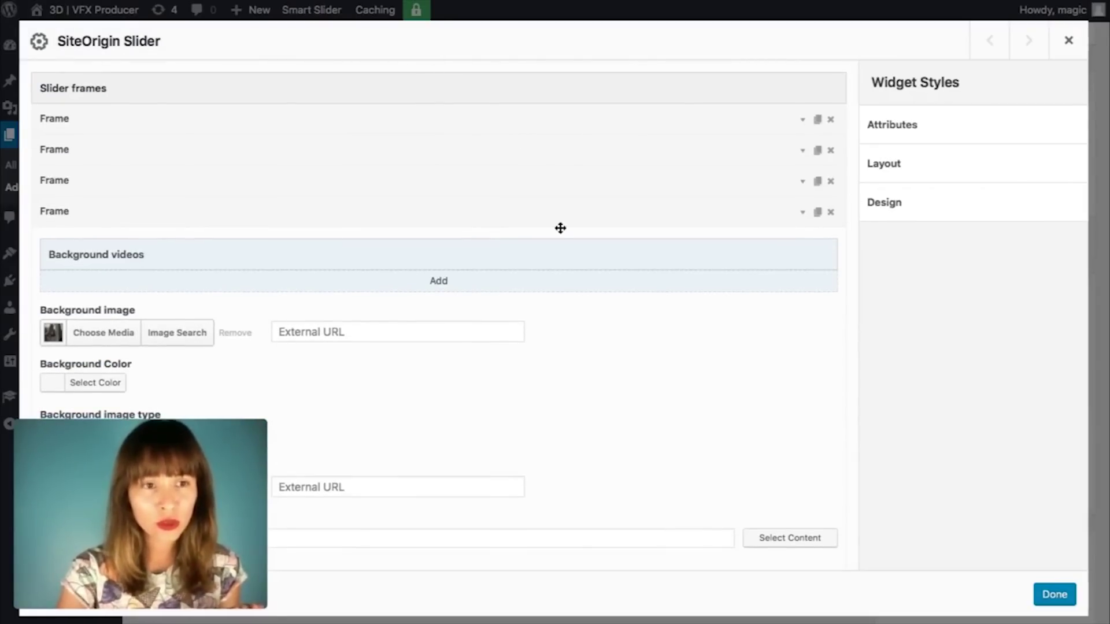
{"action": "scroll", "coordinate": [781, 266], "scroll_direction": "down", "scroll_amount": 5}
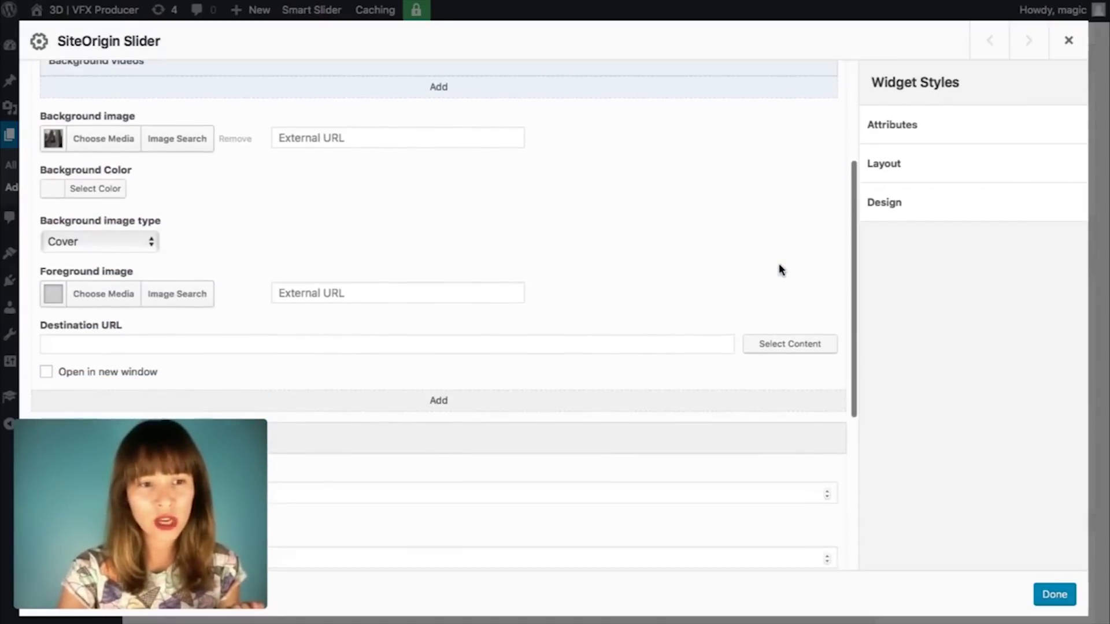
{"action": "scroll", "coordinate": [781, 268], "scroll_direction": "down", "scroll_amount": 5}
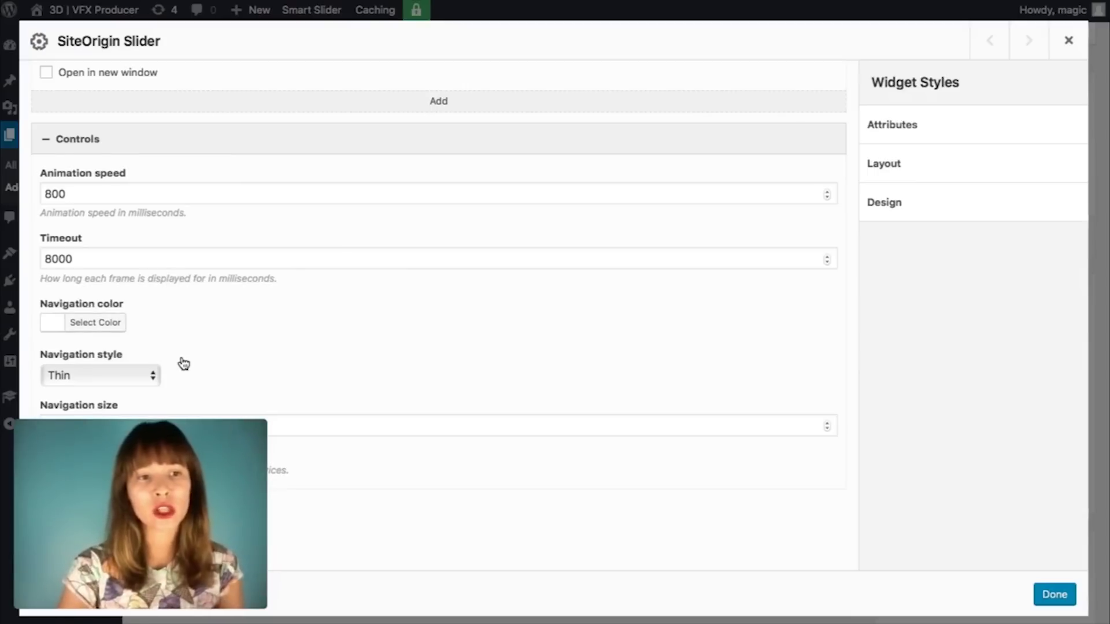
{"action": "scroll", "coordinate": [183, 364], "scroll_direction": "down", "scroll_amount": 1}
{"action": "scroll", "coordinate": [184, 363], "scroll_direction": "up", "scroll_amount": 1}
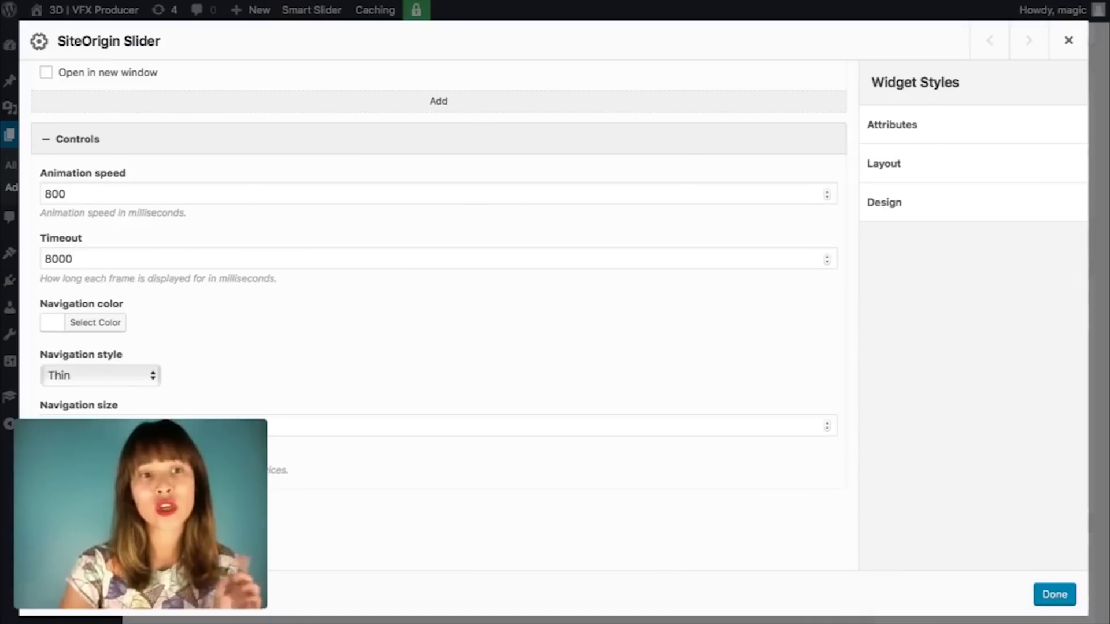
{"action": "scroll", "coordinate": [463, 228], "scroll_direction": "down", "scroll_amount": 2}
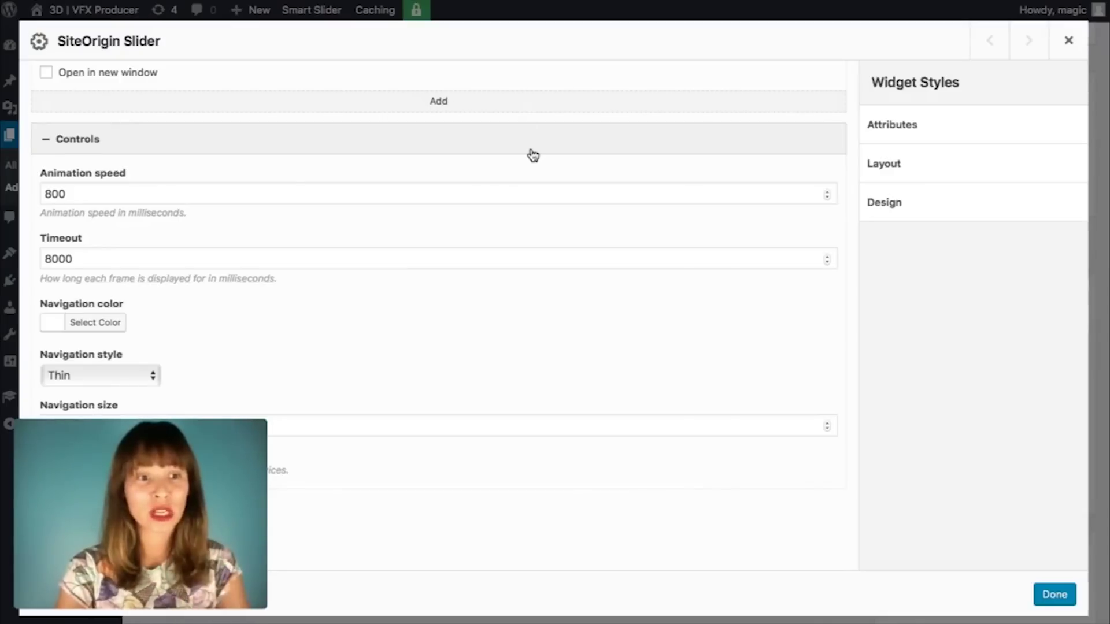
{"action": "scroll", "coordinate": [531, 154], "scroll_direction": "down", "scroll_amount": 2}
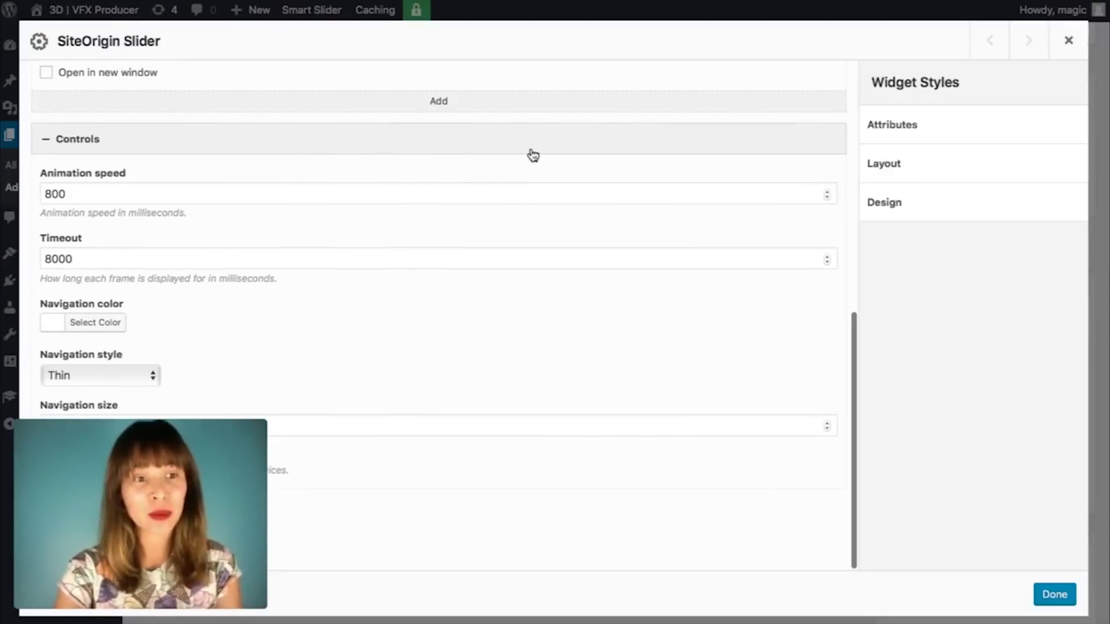
{"action": "left_click", "coordinate": [489, 156]}
{"action": "scroll", "coordinate": [501, 375], "scroll_direction": "down", "scroll_amount": 1}
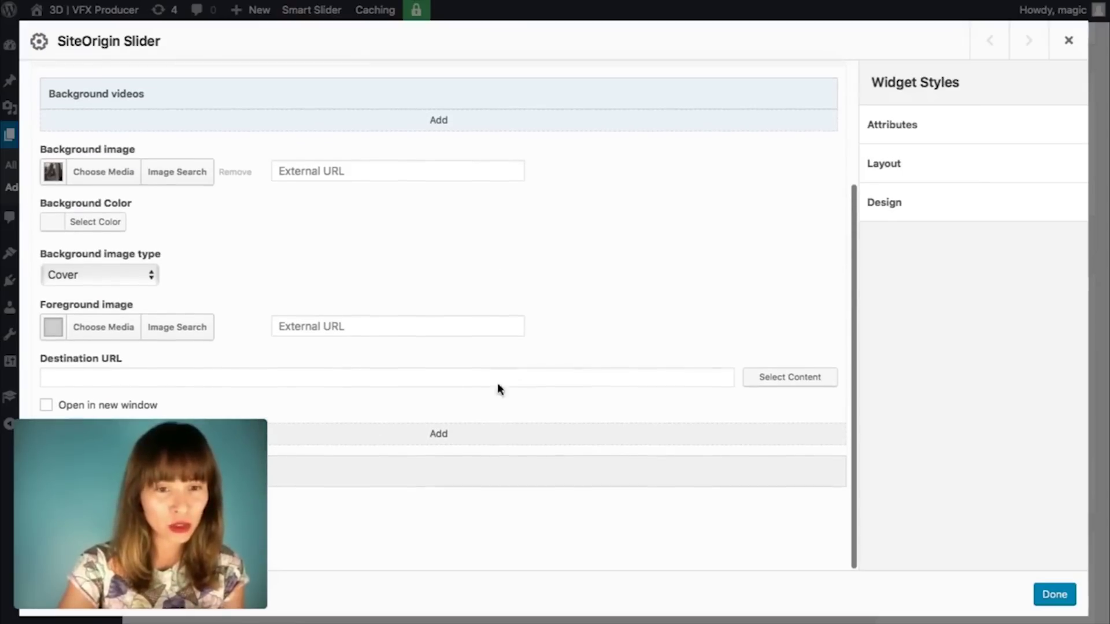
{"action": "left_click", "coordinate": [466, 479]}
{"action": "scroll", "coordinate": [491, 318], "scroll_direction": "down", "scroll_amount": 5}
{"action": "scroll", "coordinate": [492, 318], "scroll_direction": "down", "scroll_amount": 1}
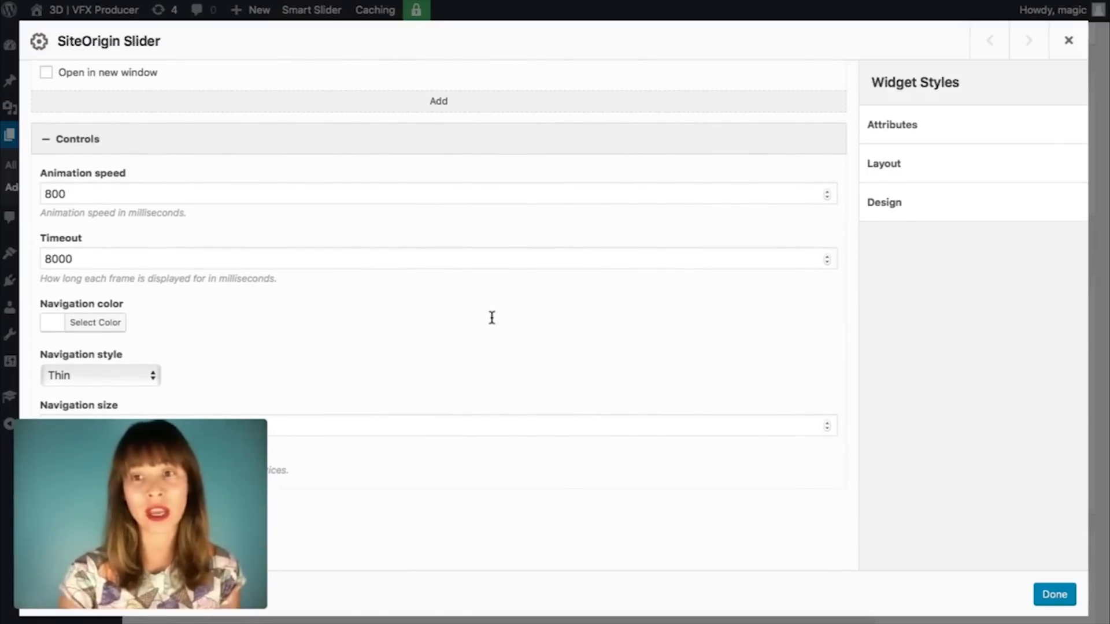
{"action": "left_click", "coordinate": [154, 376]}
{"action": "left_click", "coordinate": [151, 375]}
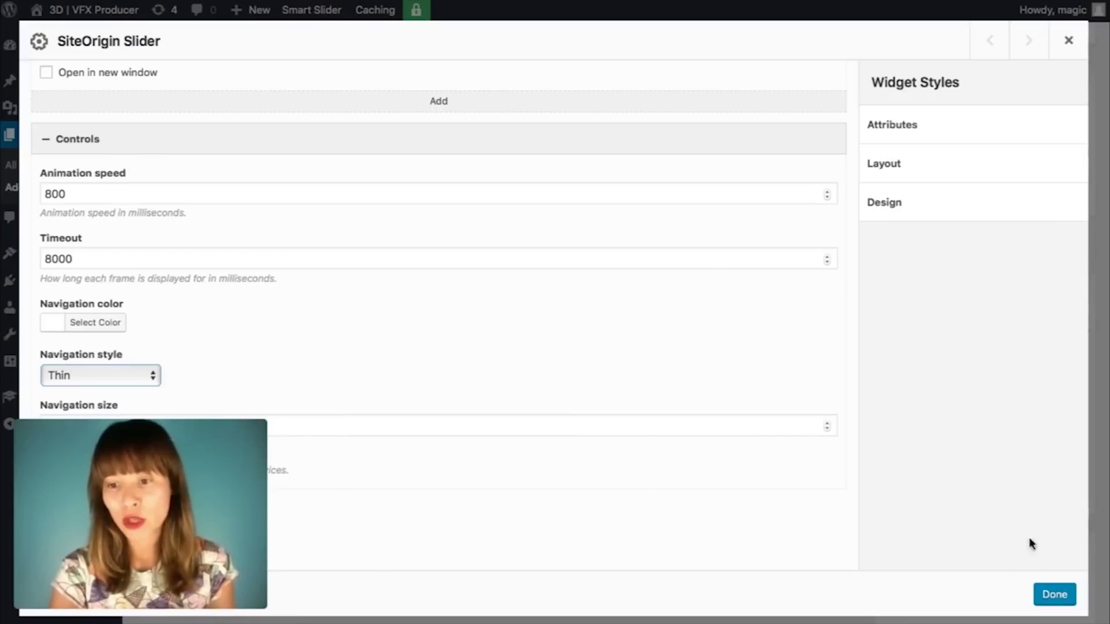
Step: Save the slider, publish the Assassin's Creed page, and open its permalink in a new tab
{"action": "left_click", "coordinate": [1053, 595]}
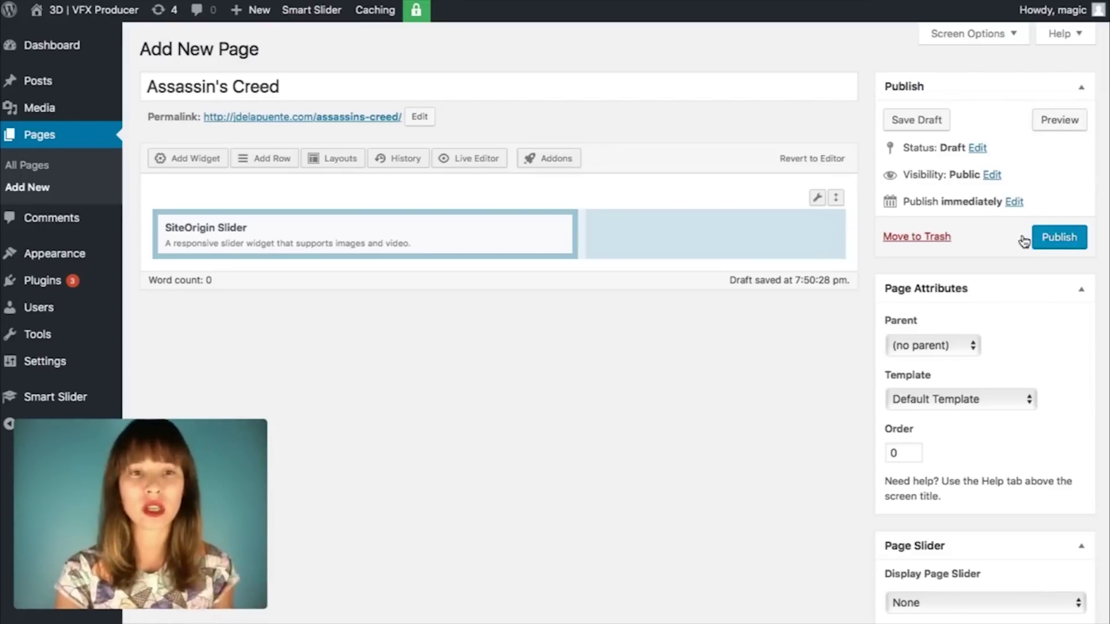
{"action": "left_click", "coordinate": [1056, 241]}
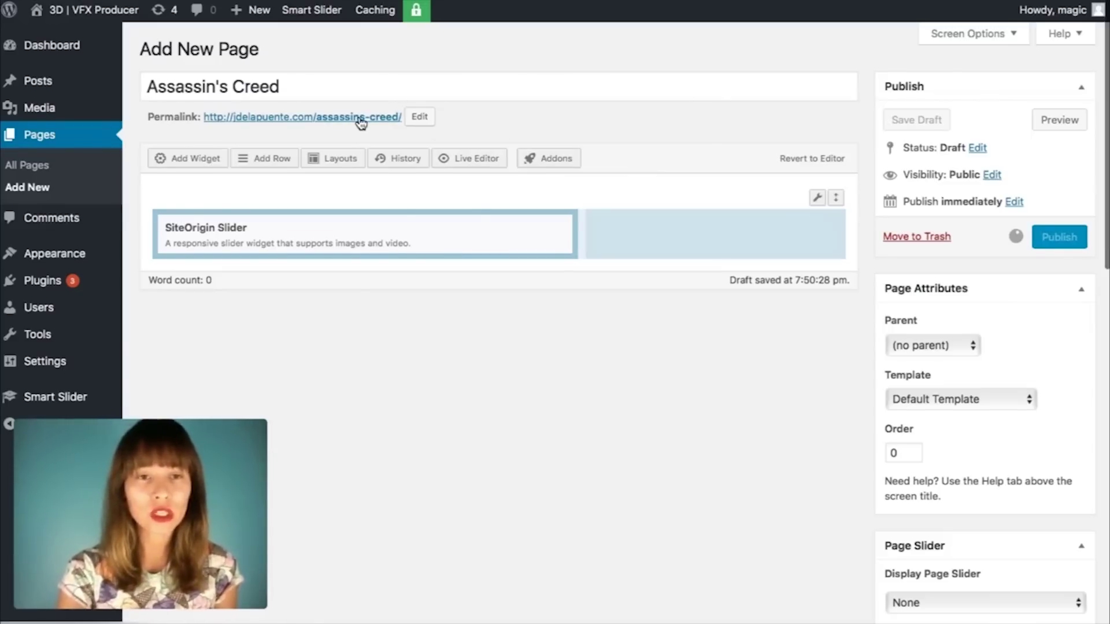
{"action": "right_click", "coordinate": [361, 122]}
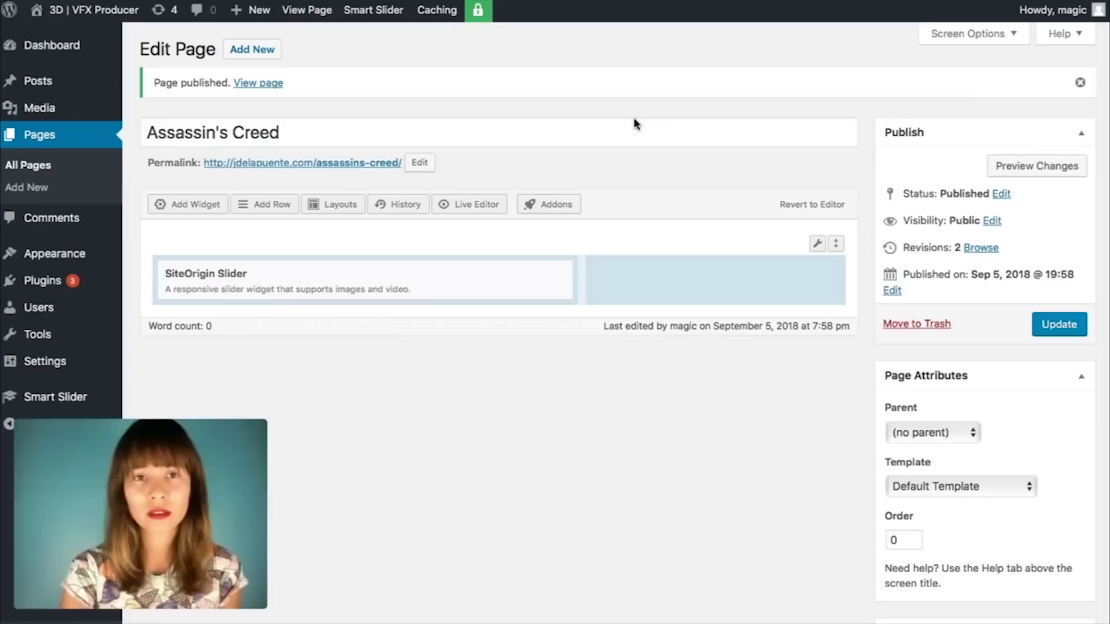
{"action": "right_click", "coordinate": [345, 167]}
{"action": "left_click", "coordinate": [346, 167]}
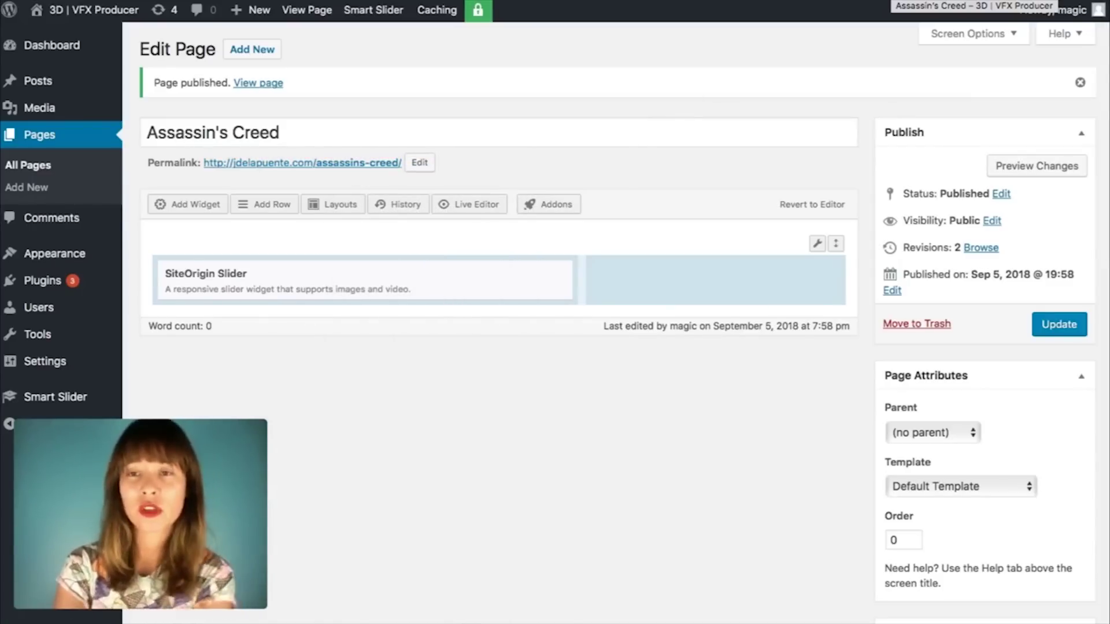
Step: On the live page, cycle through the slider images until the chain scene slide appears
{"action": "left_click", "coordinate": [892, 1]}
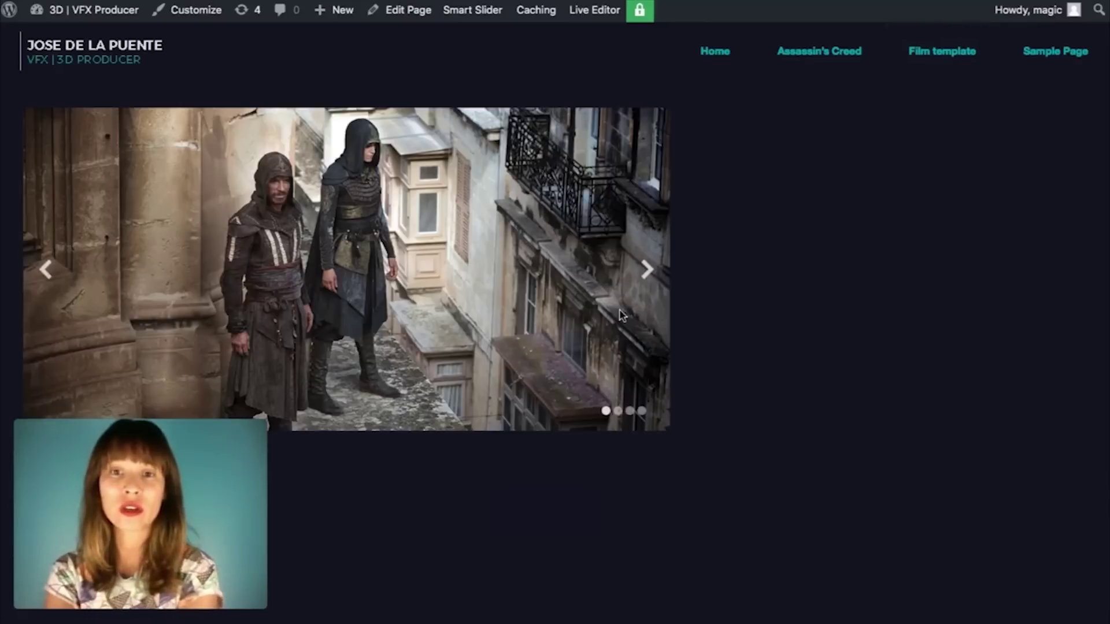
{"action": "left_click", "coordinate": [647, 270]}
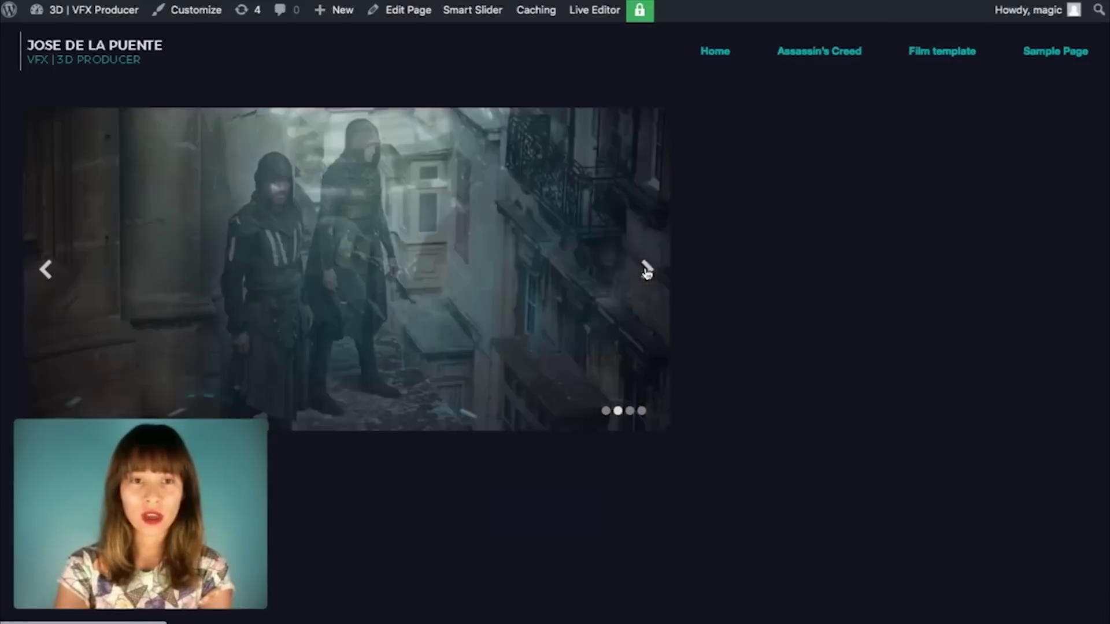
{"action": "left_click", "coordinate": [647, 269]}
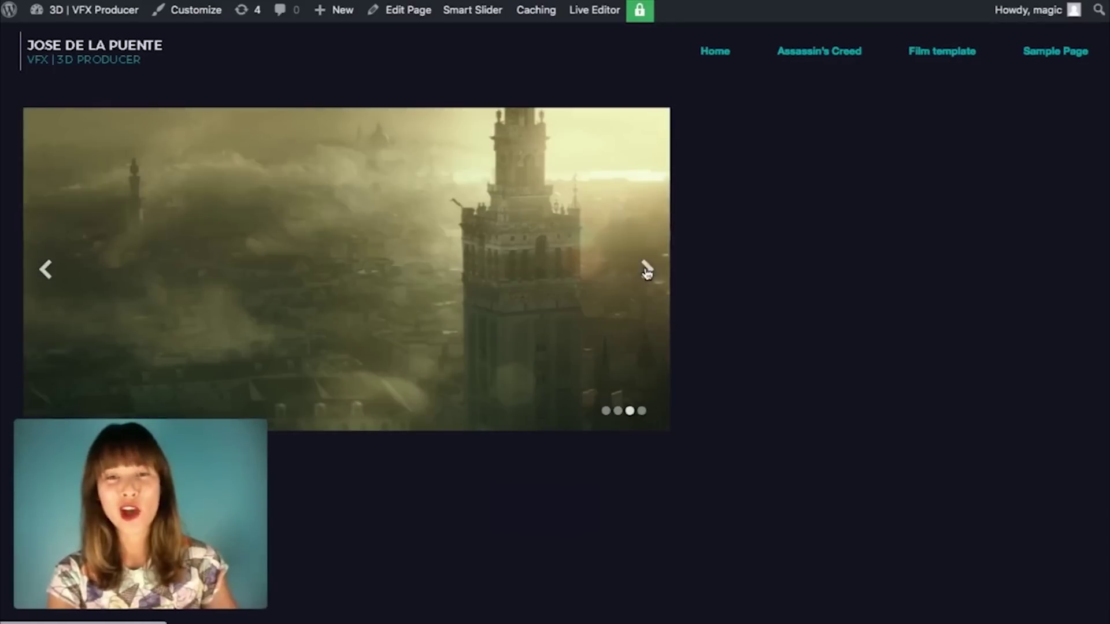
{"action": "left_click", "coordinate": [647, 269]}
{"action": "left_click", "coordinate": [647, 269]}
{"action": "left_click", "coordinate": [647, 272]}
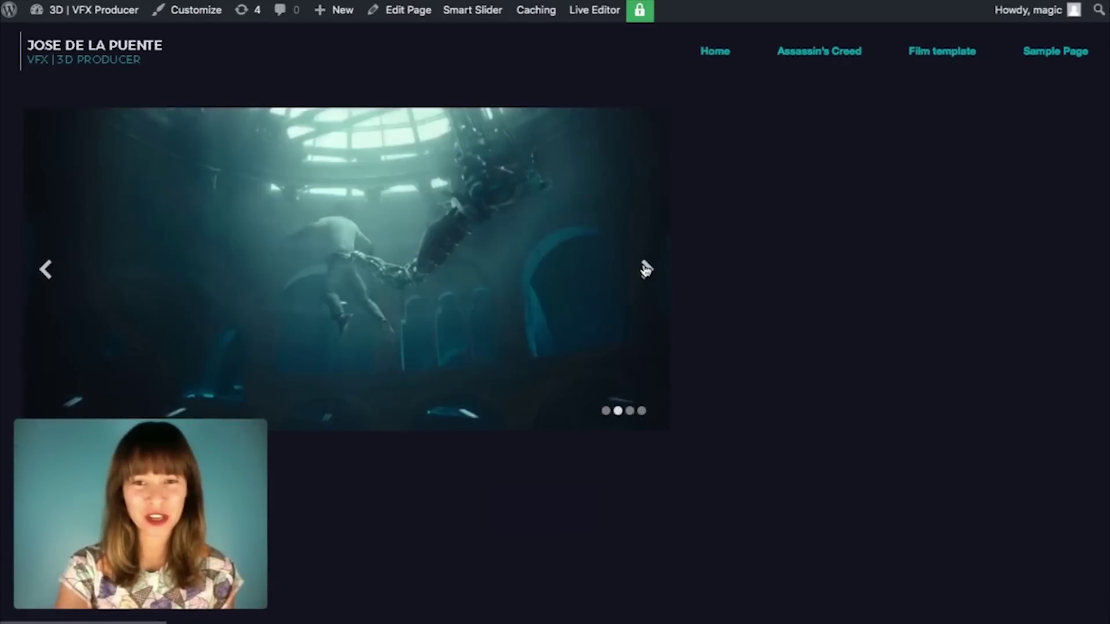
{"action": "left_click", "coordinate": [647, 267]}
{"action": "left_click", "coordinate": [646, 270]}
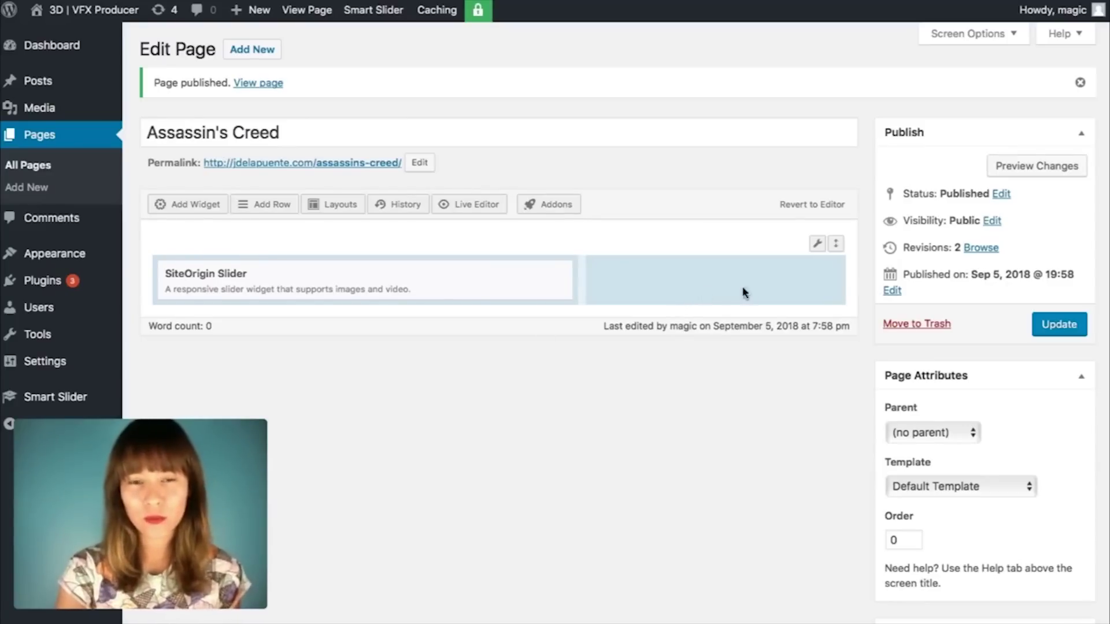
Step: Add a SiteOrigin Headline widget to the empty right cell of the layout row
{"action": "left_click", "coordinate": [671, 278]}
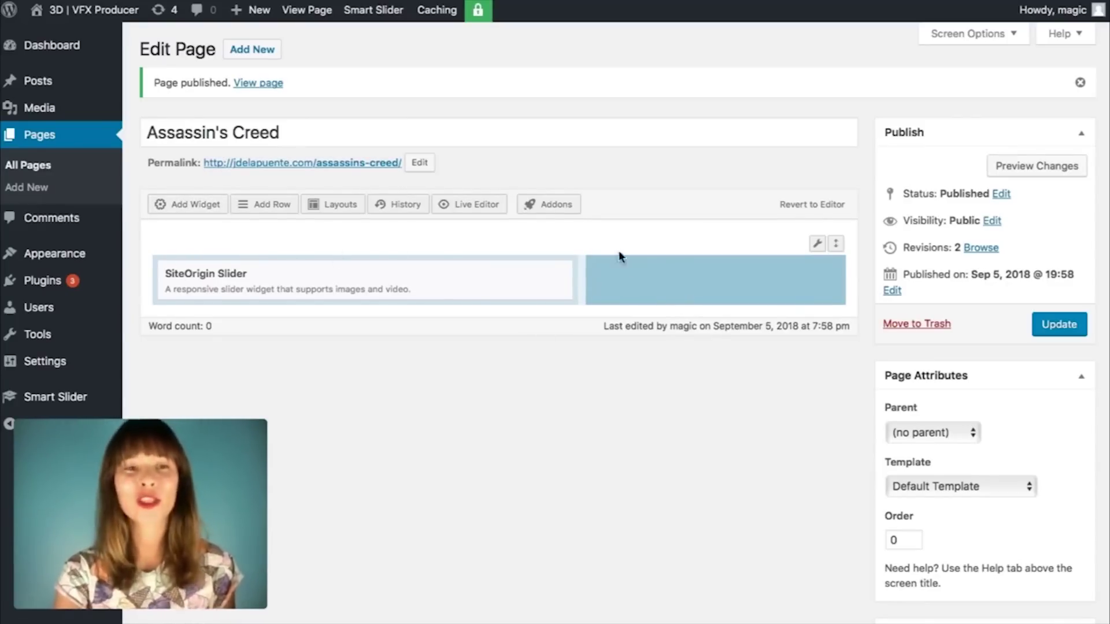
{"action": "left_click", "coordinate": [193, 202]}
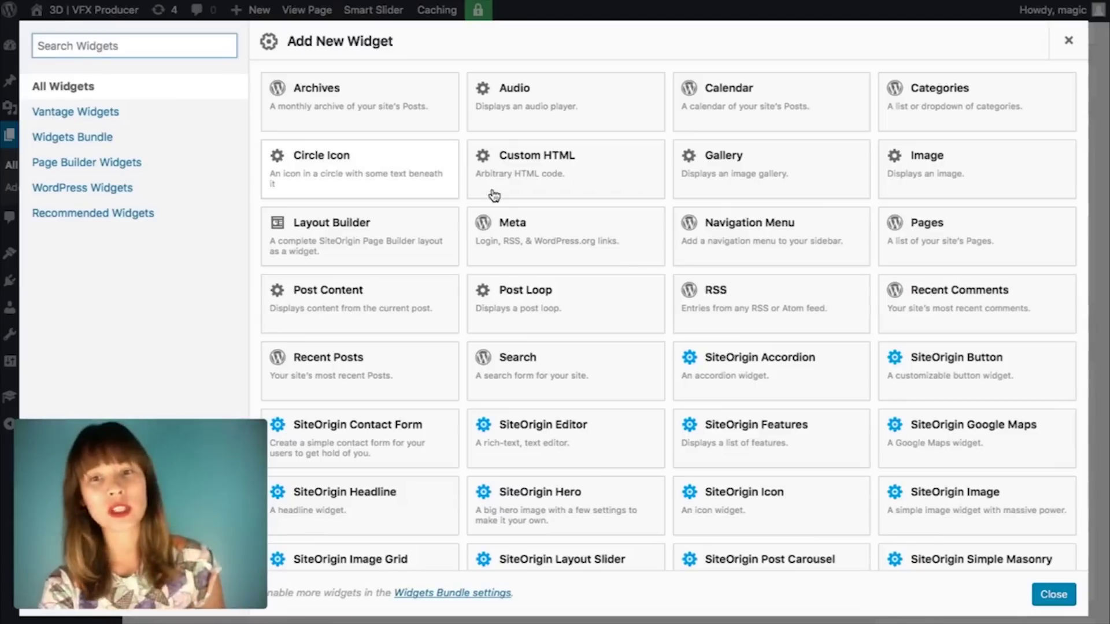
{"action": "scroll", "coordinate": [768, 375], "scroll_direction": "down", "scroll_amount": 5}
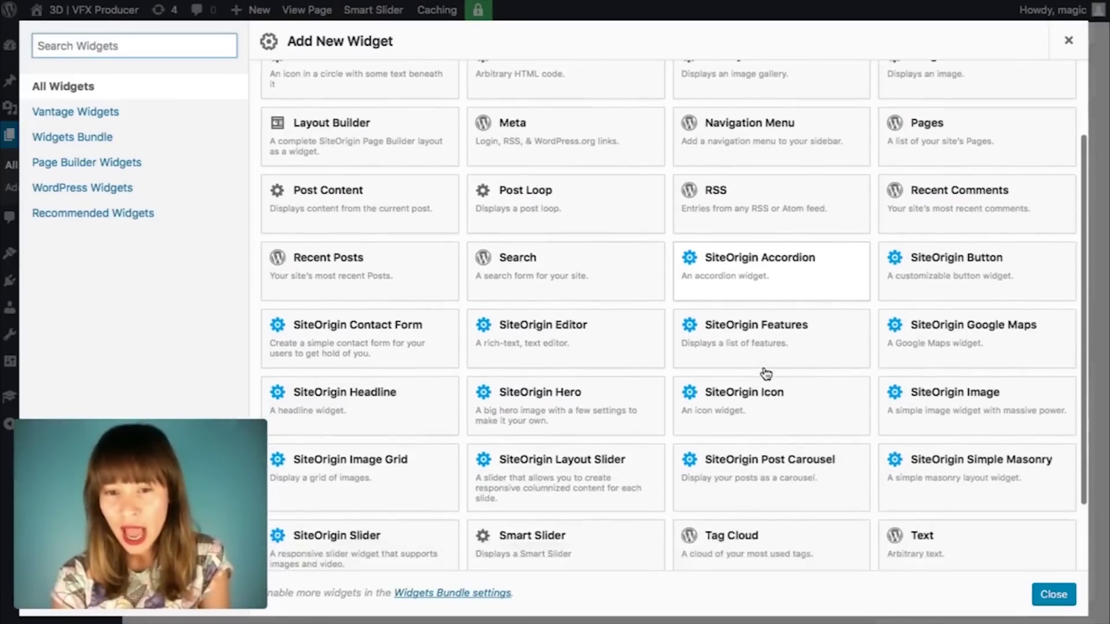
{"action": "scroll", "coordinate": [767, 374], "scroll_direction": "down", "scroll_amount": 2}
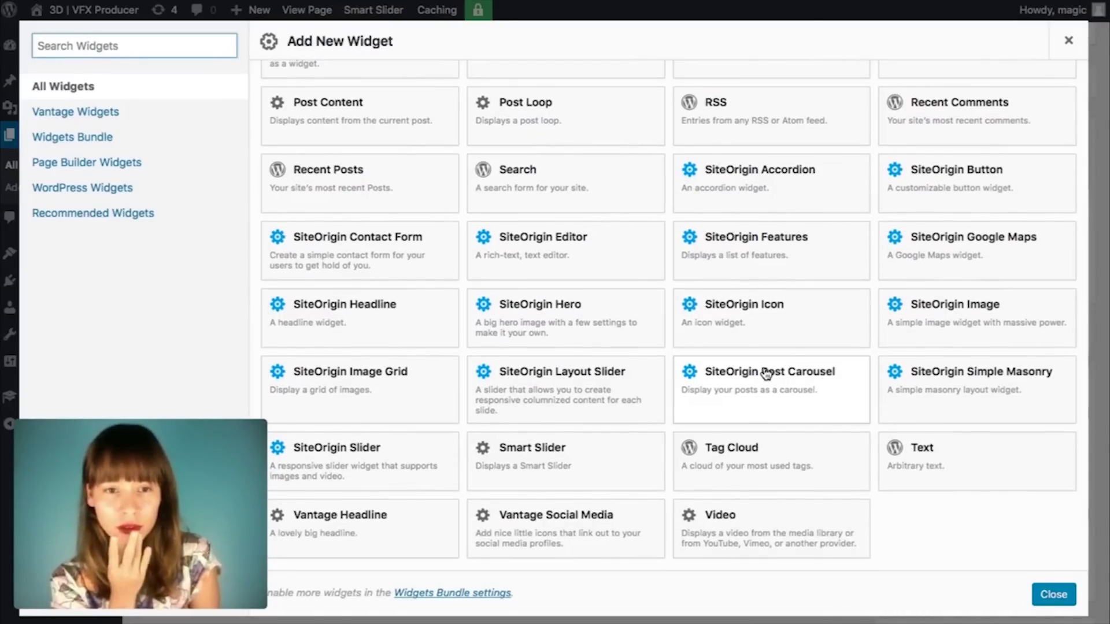
{"action": "left_click", "coordinate": [314, 326]}
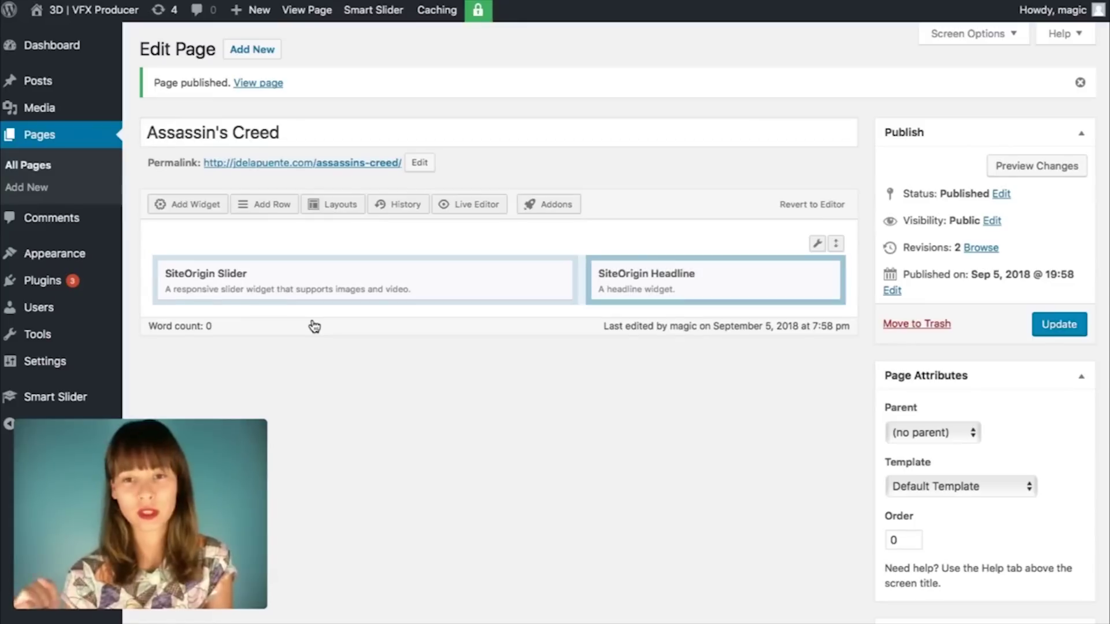
{"action": "mouse_move", "coordinate": [725, 277]}
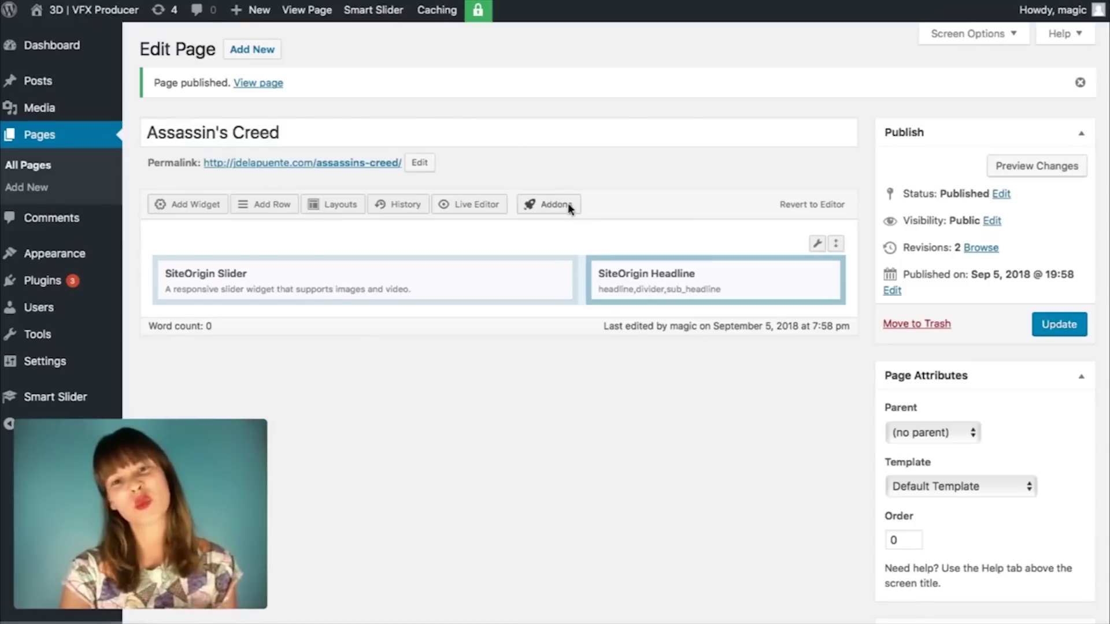
{"action": "mouse_move", "coordinate": [629, 283]}
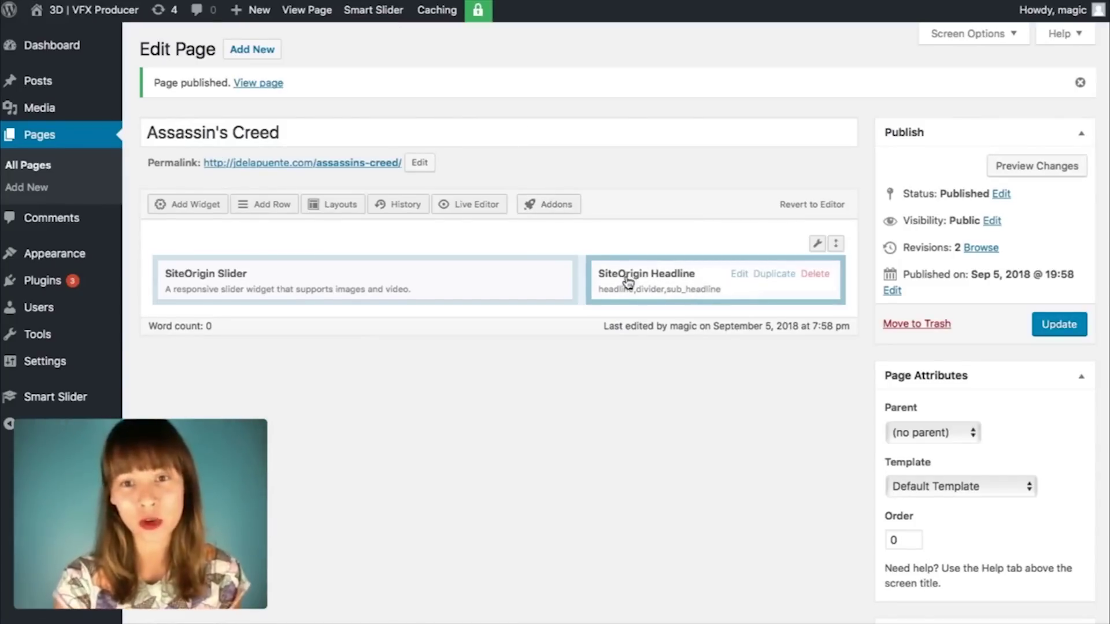
Step: Open the headline widget's settings and select 'Assassin´s Creed' on line 3 of the Sublime Text credits
{"action": "left_click", "coordinate": [738, 275]}
{"action": "scroll", "coordinate": [525, 339], "scroll_direction": "down", "scroll_amount": 1}
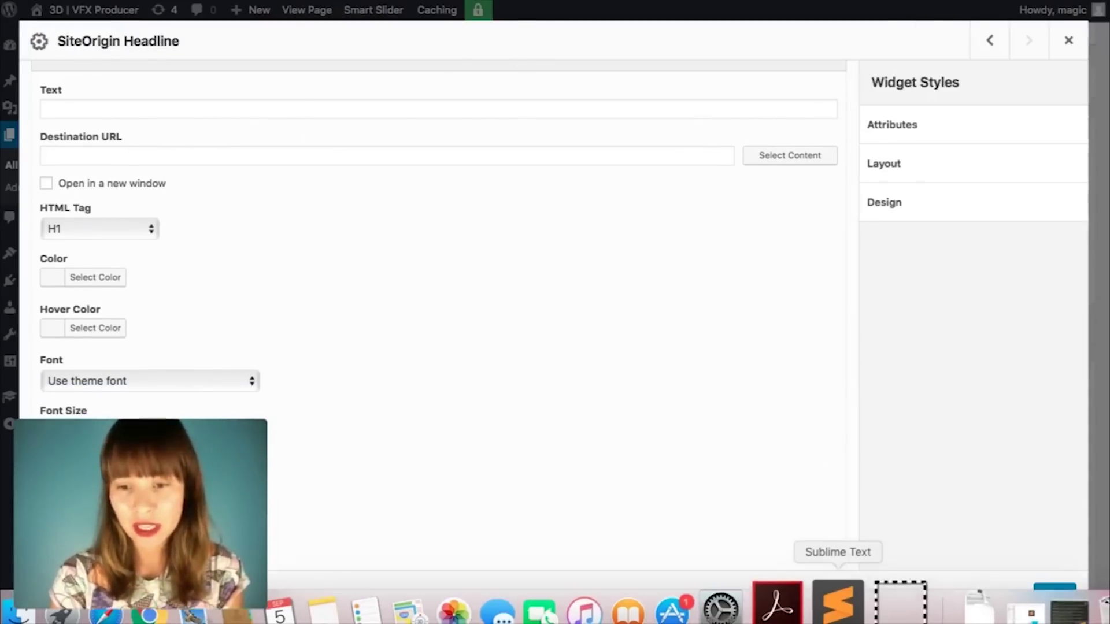
{"action": "left_click", "coordinate": [842, 604]}
{"action": "left_click", "coordinate": [650, 90]}
{"action": "left_click", "coordinate": [574, 46]}
{"action": "left_click", "coordinate": [544, 23]}
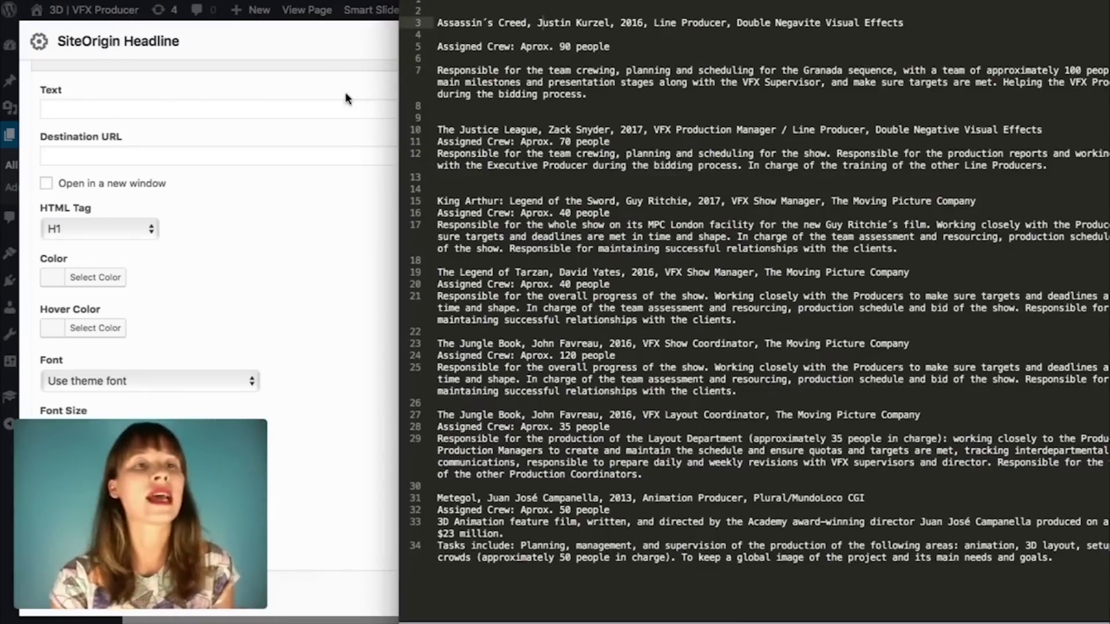
{"action": "left_click", "coordinate": [526, 13]}
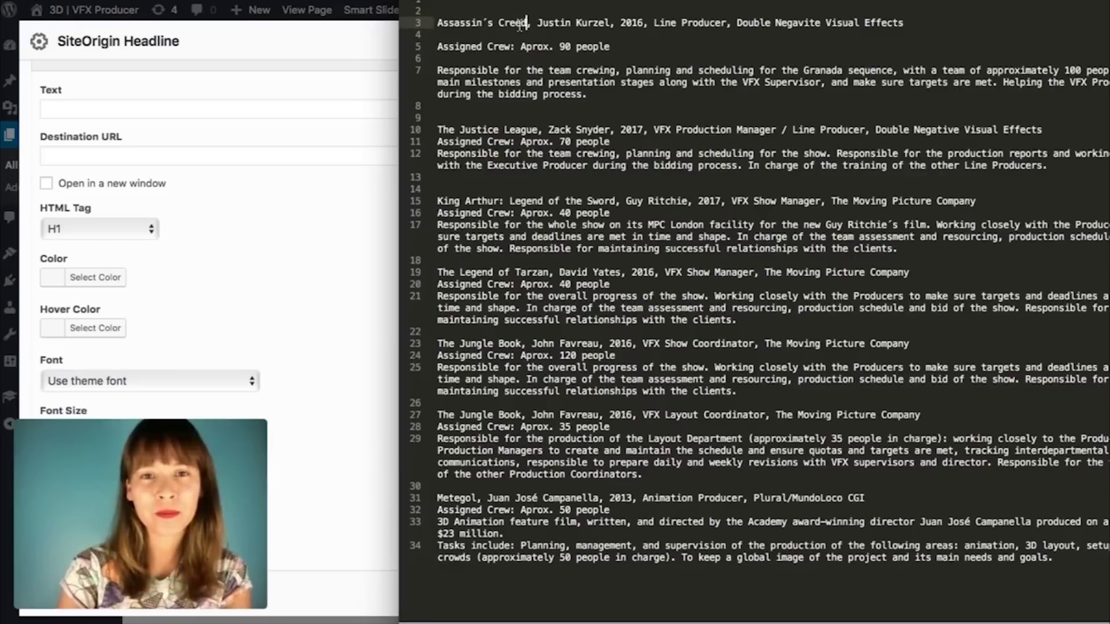
{"action": "left_click_drag", "start_coordinate": [527, 23], "coordinate": [431, 23]}
{"action": "key", "text": "super+c"}
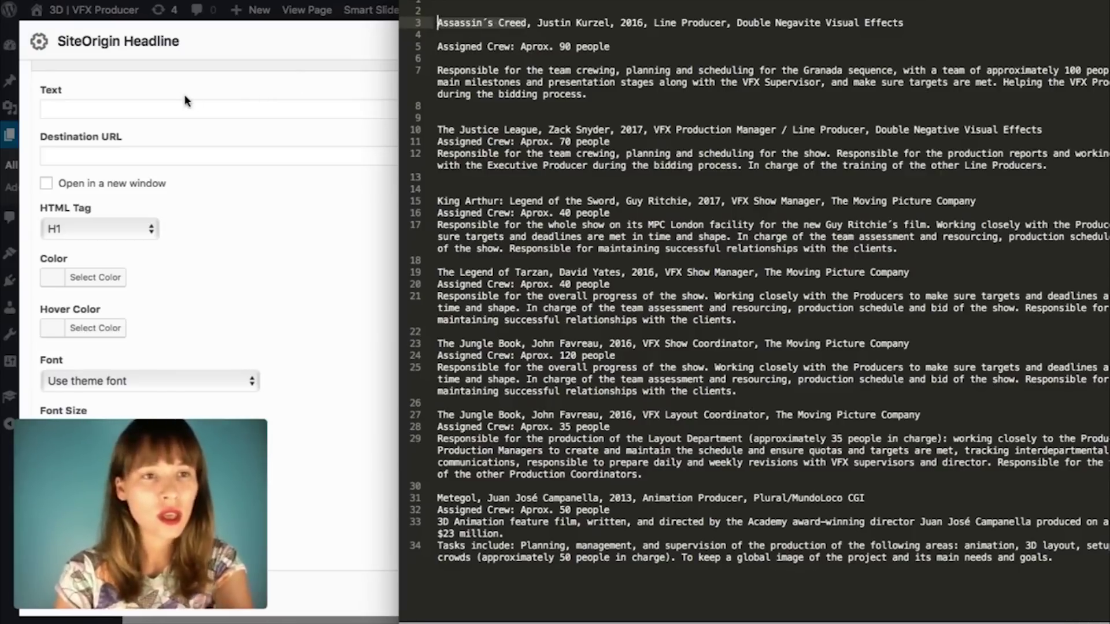
{"action": "left_click", "coordinate": [185, 94]}
Step: Paste 'Assassin´s Creed' as the headline text and colour it near-white #fefefe
{"action": "left_click", "coordinate": [107, 136]}
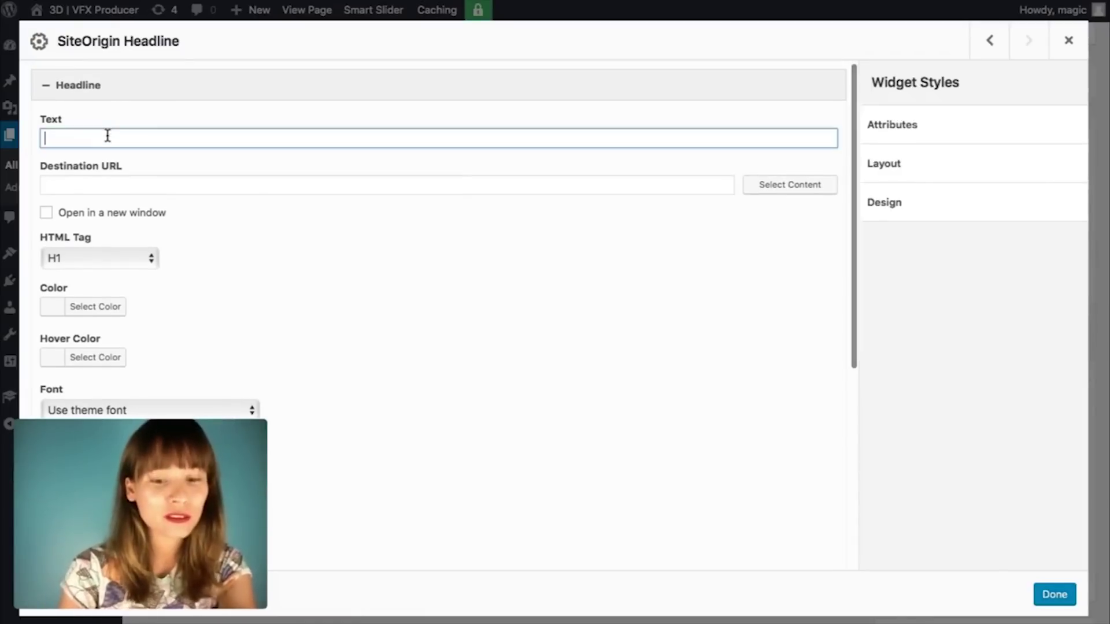
{"action": "key", "text": "super+v"}
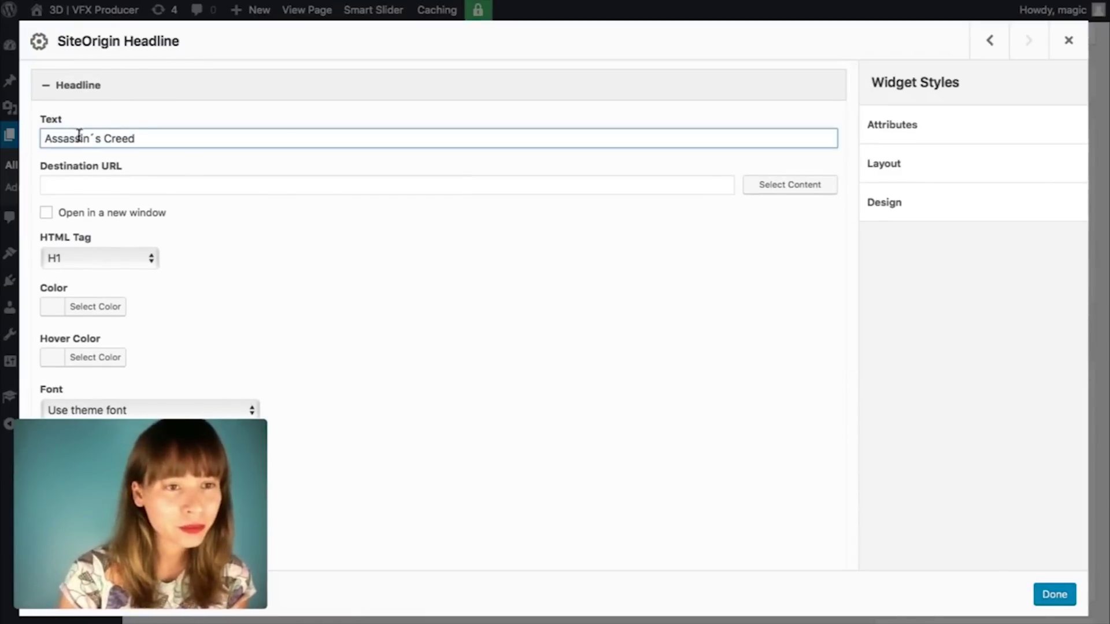
{"action": "scroll", "coordinate": [223, 238], "scroll_direction": "down", "scroll_amount": 4}
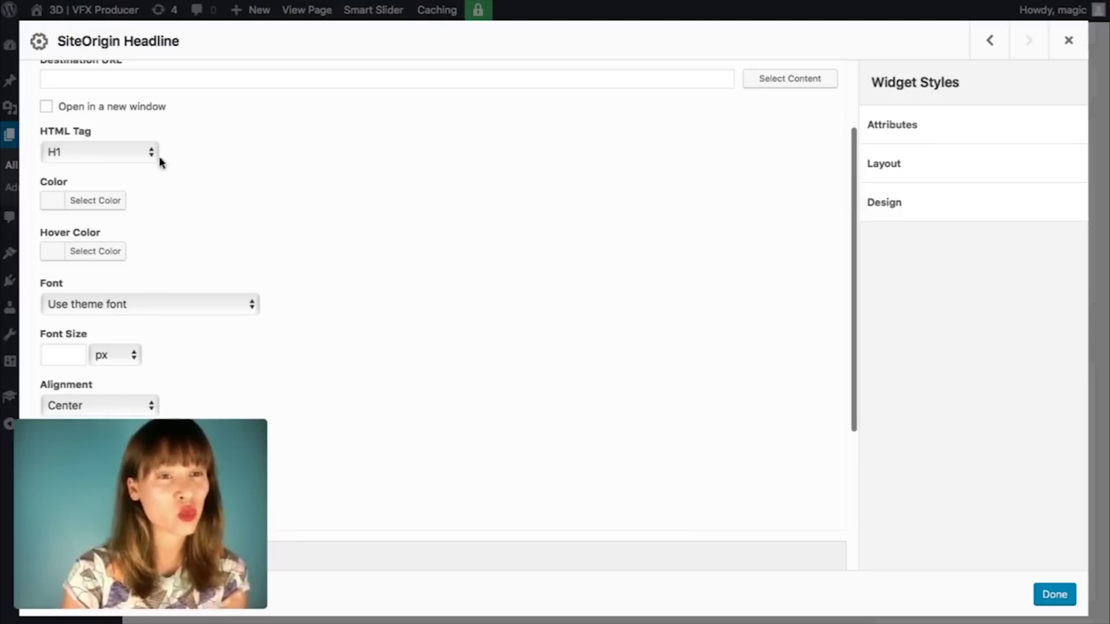
{"action": "left_click", "coordinate": [94, 204]}
{"action": "left_click", "coordinate": [163, 201]}
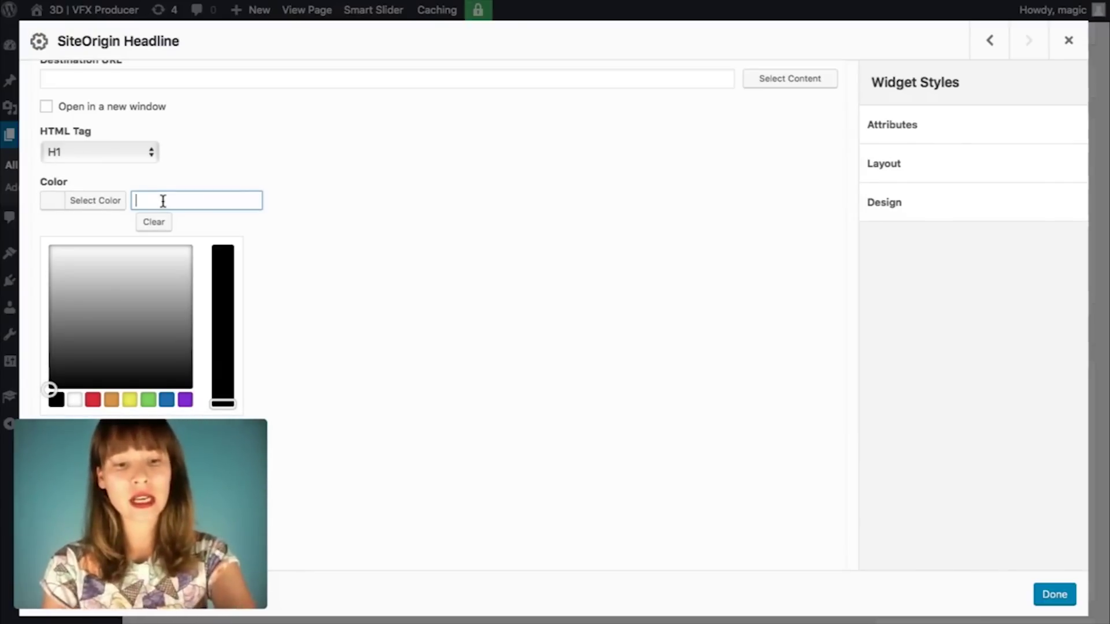
{"action": "type", "text": "#fefefe"}
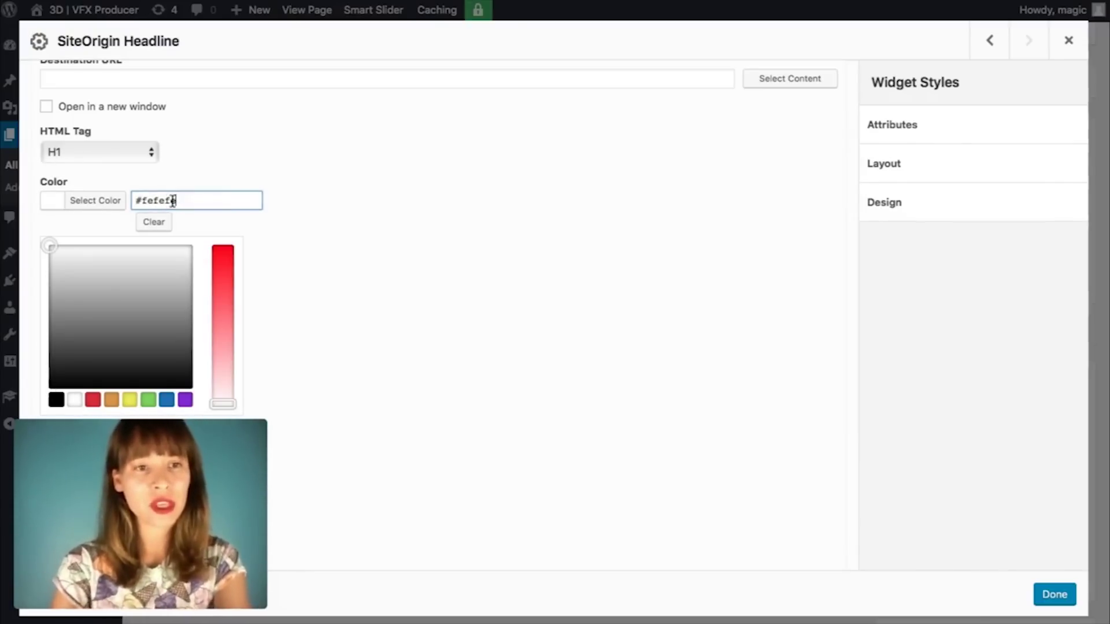
{"action": "left_click", "coordinate": [422, 223]}
{"action": "scroll", "coordinate": [422, 223], "scroll_direction": "down", "scroll_amount": 3}
{"action": "scroll", "coordinate": [422, 223], "scroll_direction": "down", "scroll_amount": 3}
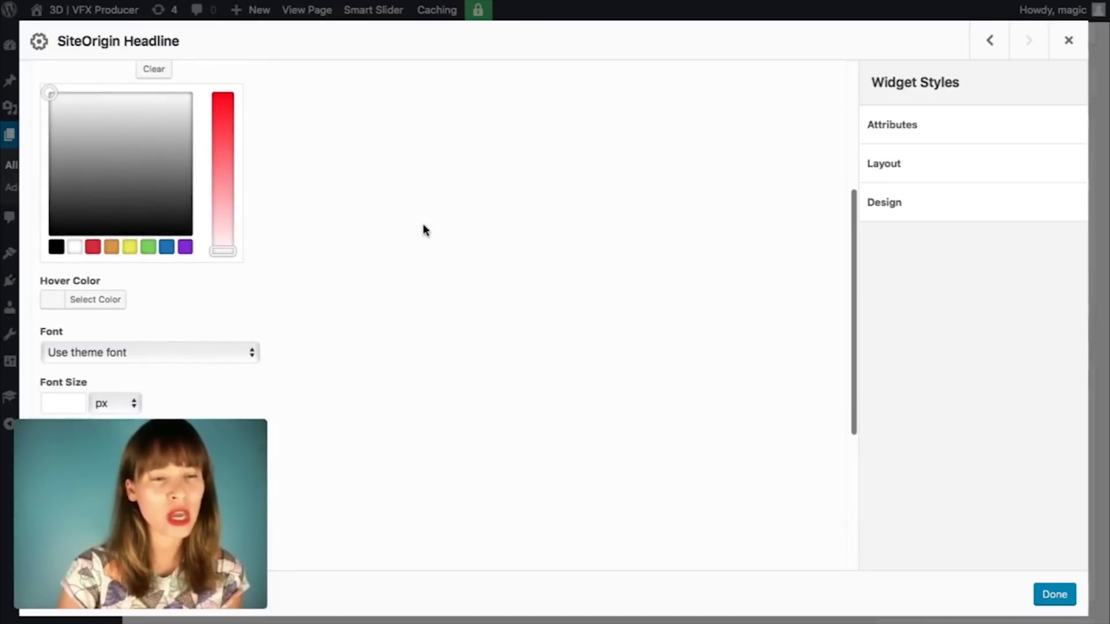
{"action": "scroll", "coordinate": [349, 214], "scroll_direction": "up", "scroll_amount": 10}
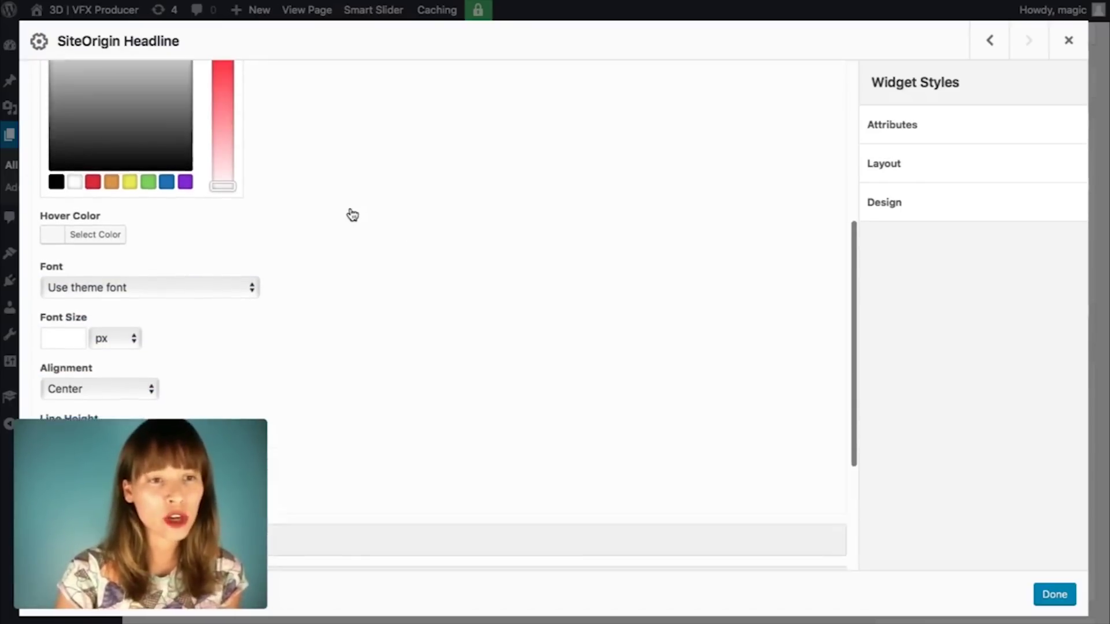
{"action": "scroll", "coordinate": [352, 214], "scroll_direction": "down", "scroll_amount": 6}
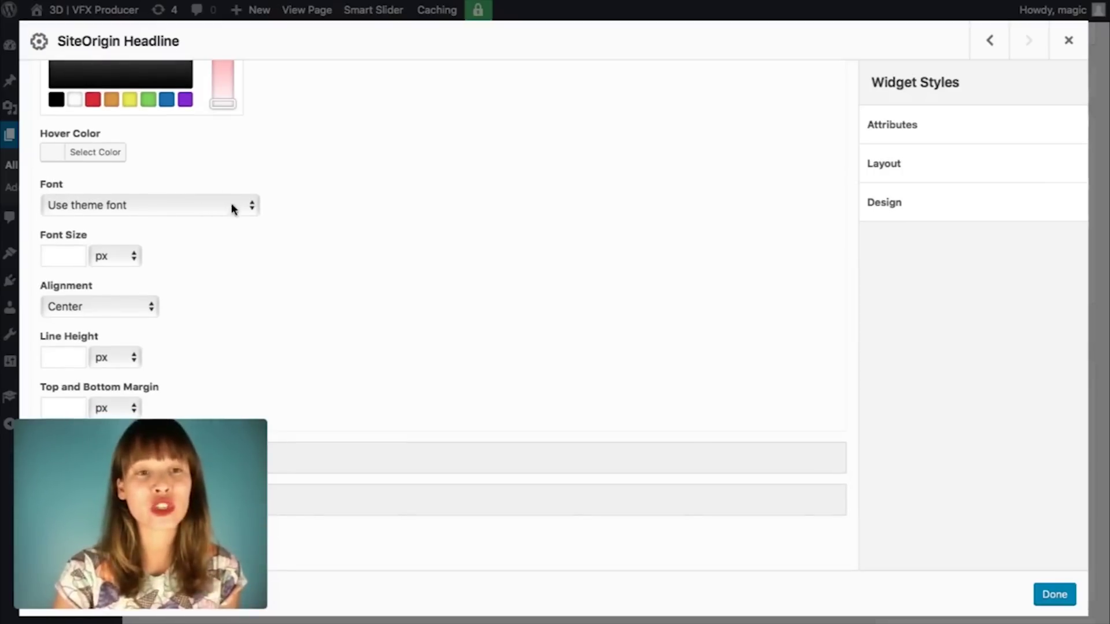
Step: Set the headline to Helvetica Neue at 50 px, left-aligned, then collapse the Headline section
{"action": "left_click", "coordinate": [250, 213]}
{"action": "scroll", "coordinate": [239, 318], "scroll_direction": "down", "scroll_amount": 20}
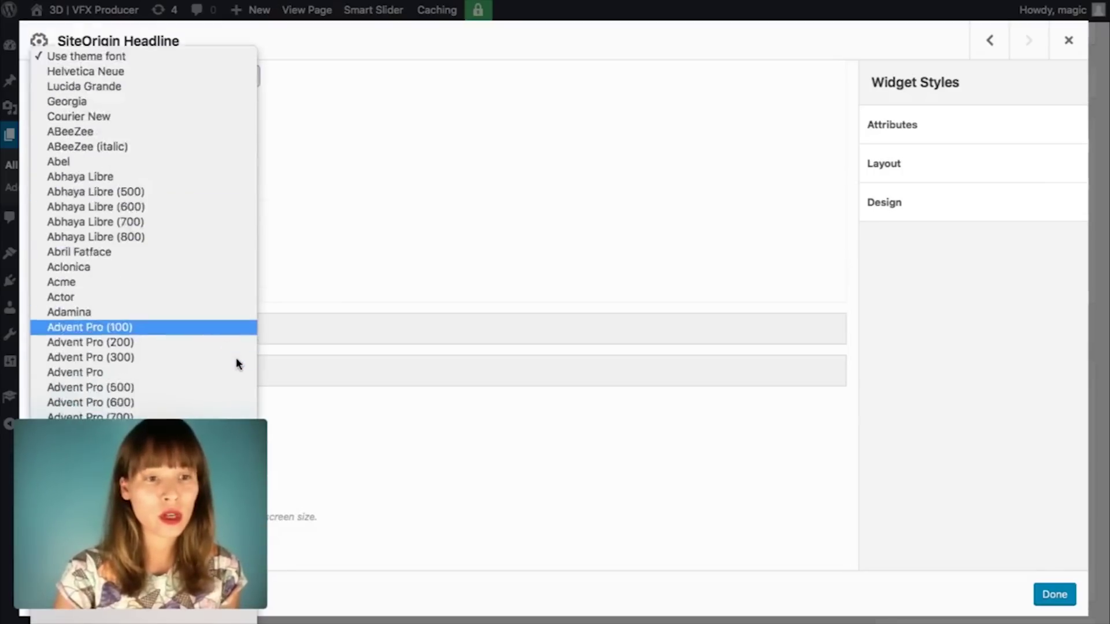
{"action": "scroll", "coordinate": [238, 363], "scroll_direction": "down", "scroll_amount": 20}
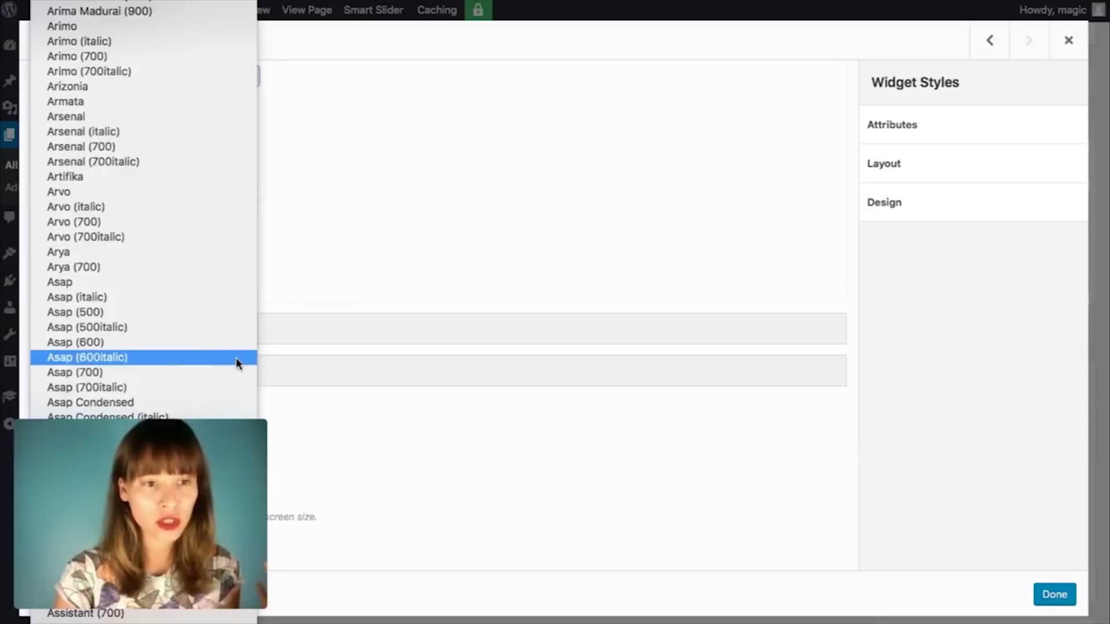
{"action": "scroll", "coordinate": [239, 363], "scroll_direction": "down", "scroll_amount": 10}
{"action": "scroll", "coordinate": [239, 363], "scroll_direction": "up", "scroll_amount": 20}
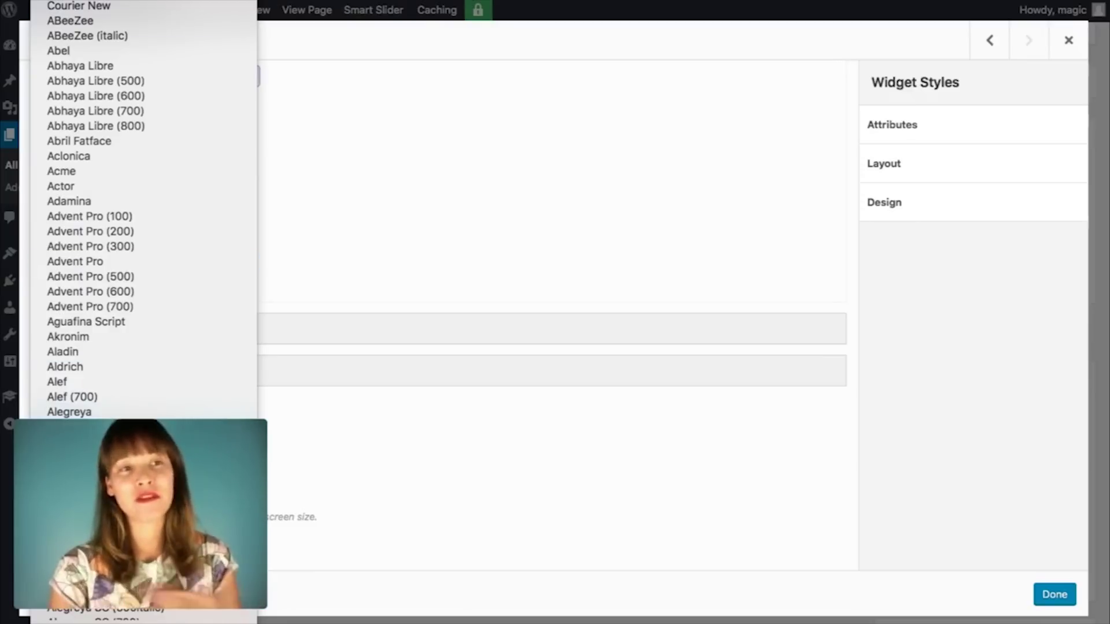
{"action": "left_click", "coordinate": [207, 18]}
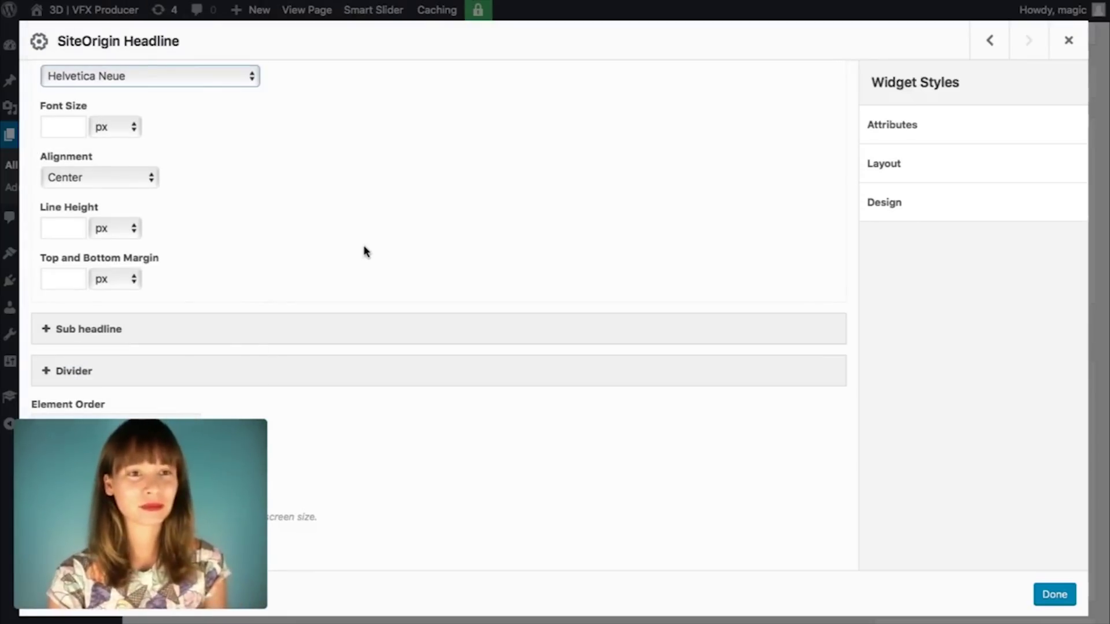
{"action": "left_click", "coordinate": [69, 123]}
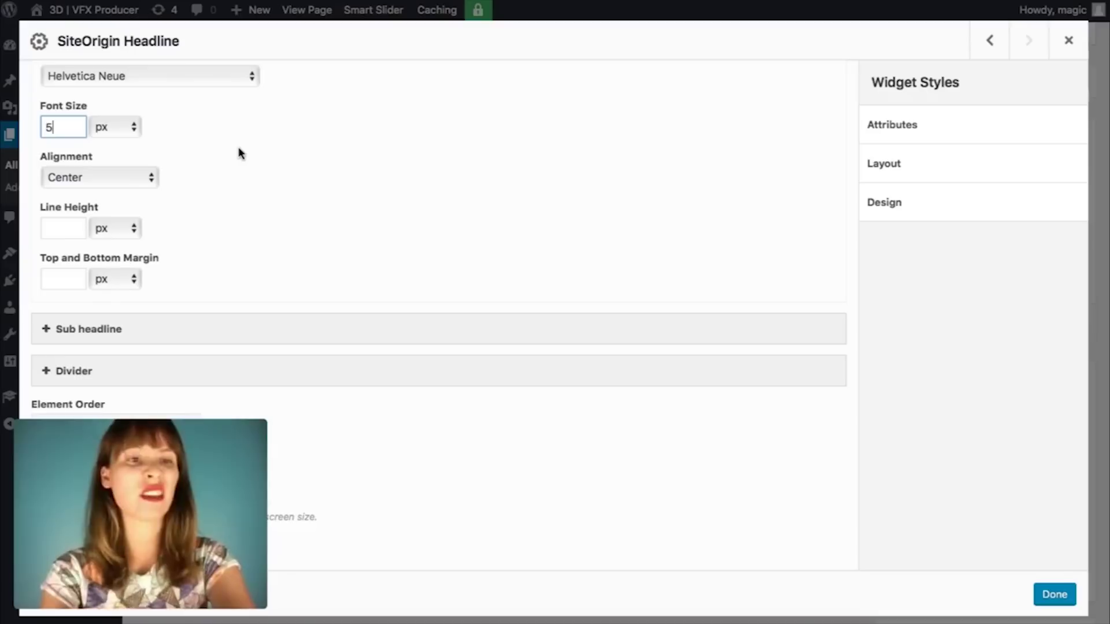
{"action": "left_click", "coordinate": [149, 175]}
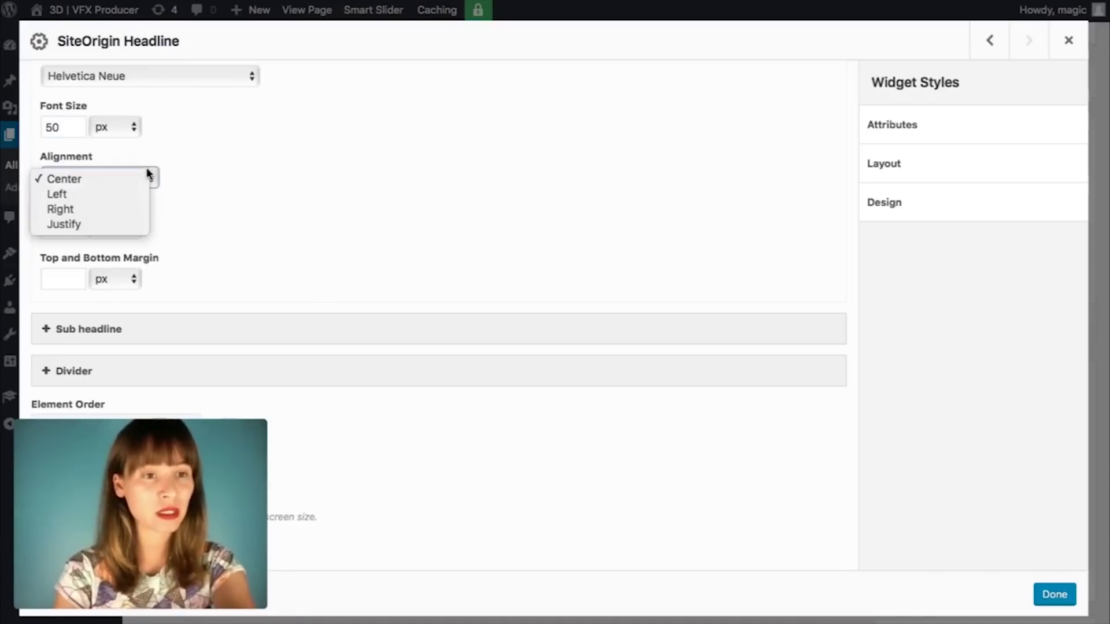
{"action": "left_click", "coordinate": [141, 194]}
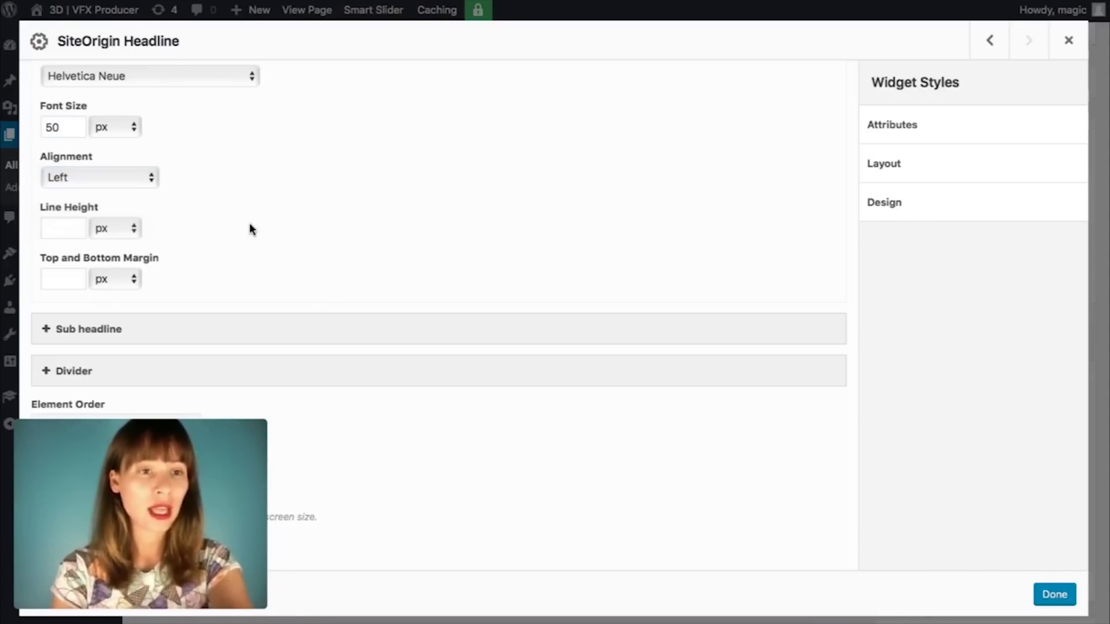
{"action": "scroll", "coordinate": [292, 266], "scroll_direction": "up", "scroll_amount": 6}
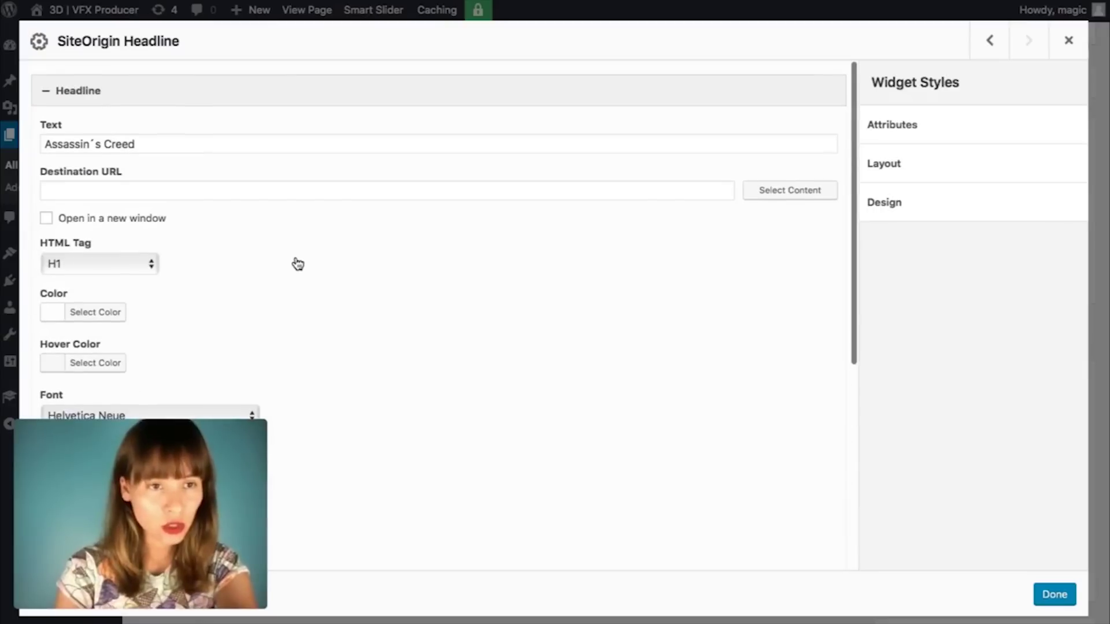
{"action": "left_click", "coordinate": [176, 91]}
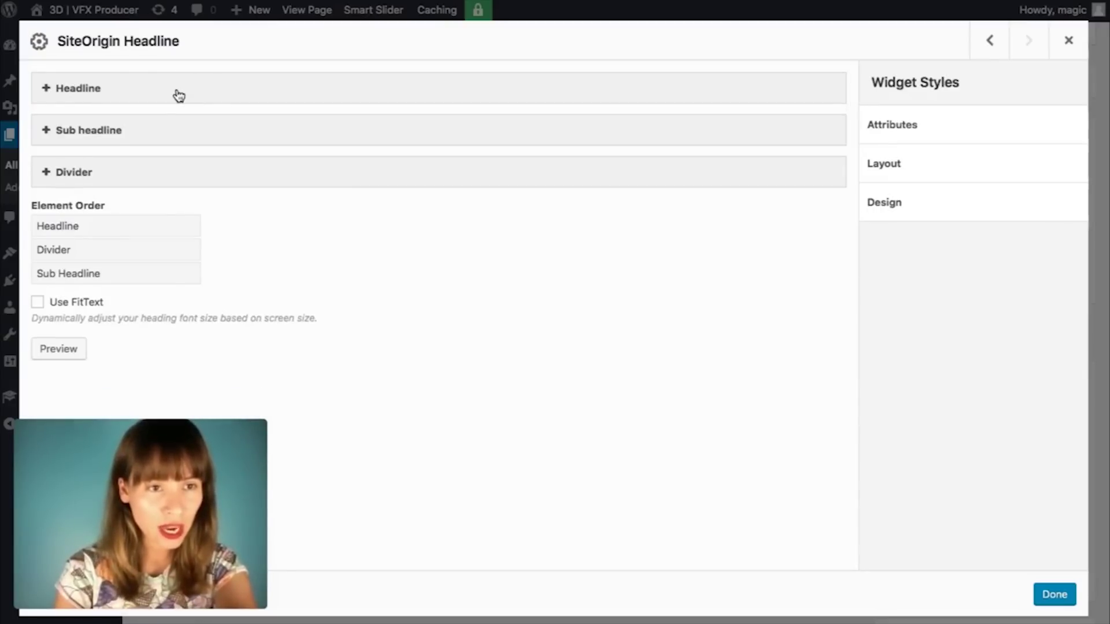
Step: Expand the sub headline and paste 'Line Producer' from the credits notes as its text
{"action": "left_click", "coordinate": [126, 132]}
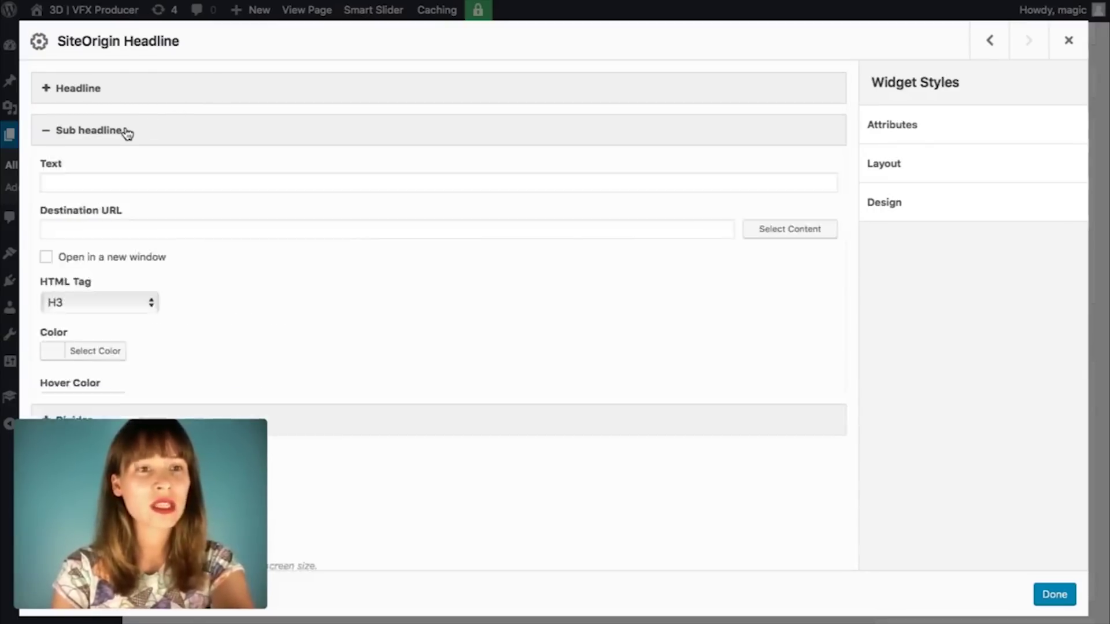
{"action": "scroll", "coordinate": [294, 208], "scroll_direction": "down", "scroll_amount": 1}
{"action": "mouse_move", "coordinate": [815, 602]}
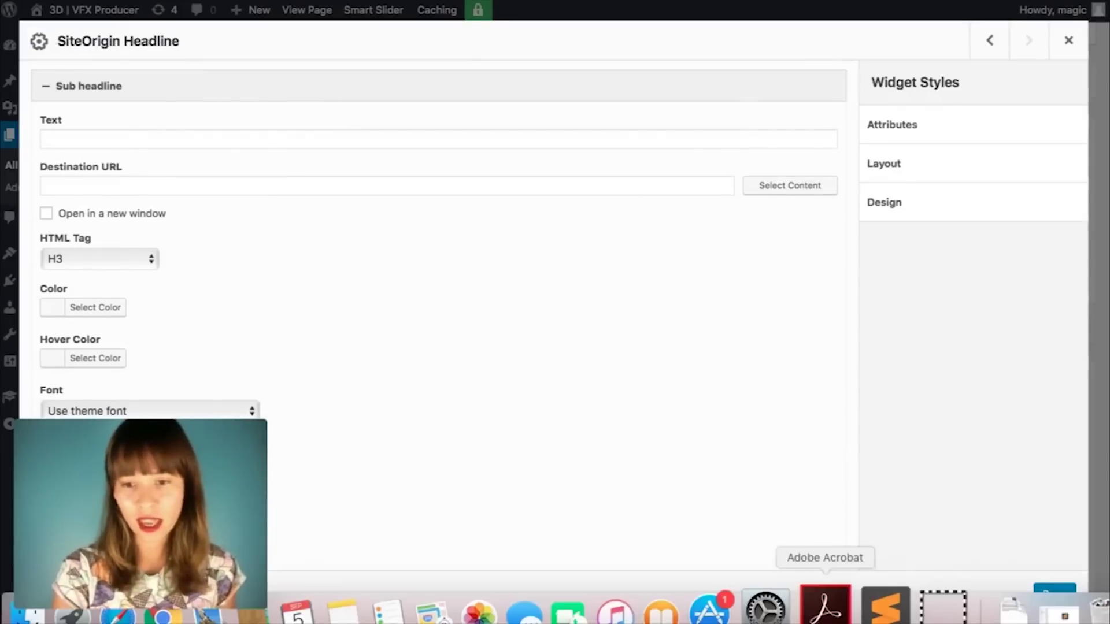
{"action": "left_click", "coordinate": [878, 602]}
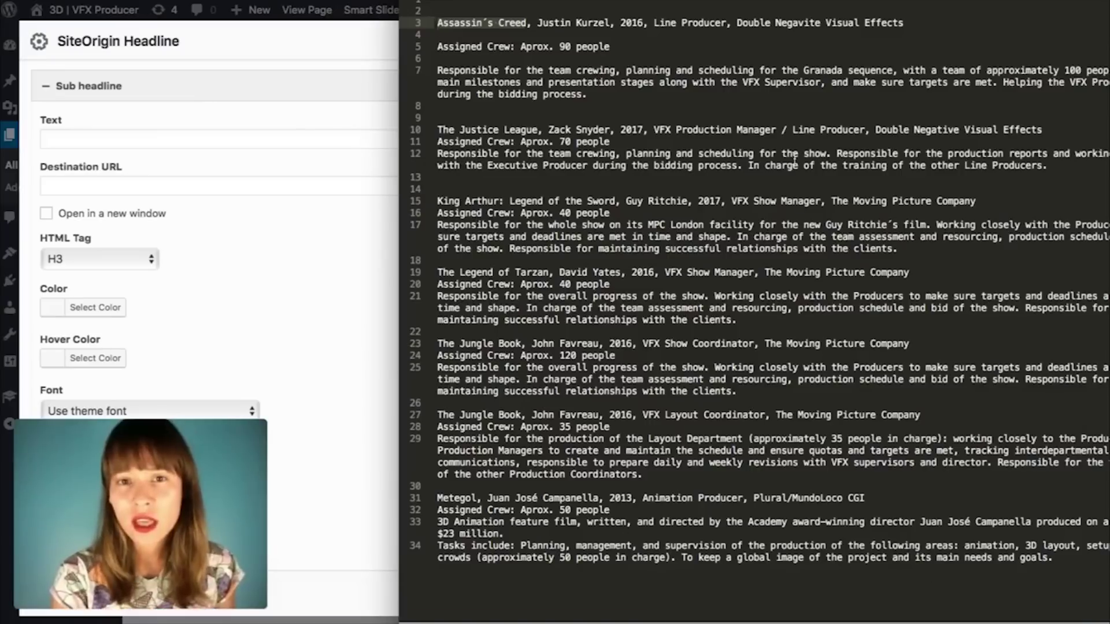
{"action": "left_click", "coordinate": [745, 51]}
{"action": "left_click", "coordinate": [678, 22]}
{"action": "left_click_drag", "start_coordinate": [726, 20], "coordinate": [652, 22]}
{"action": "key", "text": "ctrl+c"}
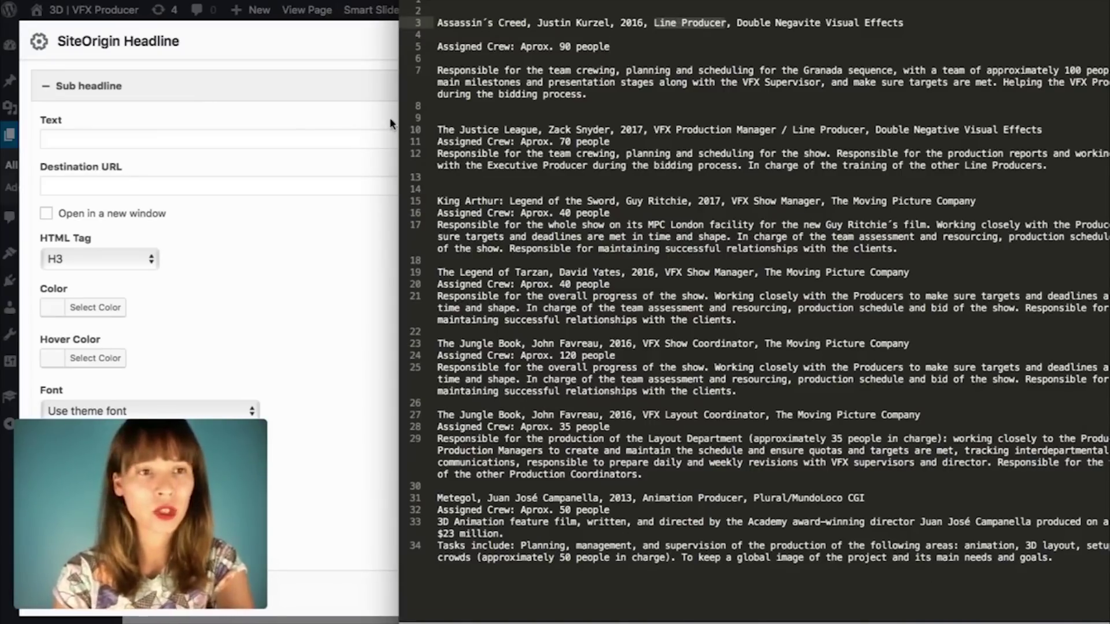
{"action": "left_click", "coordinate": [146, 139]}
{"action": "left_click", "coordinate": [110, 135]}
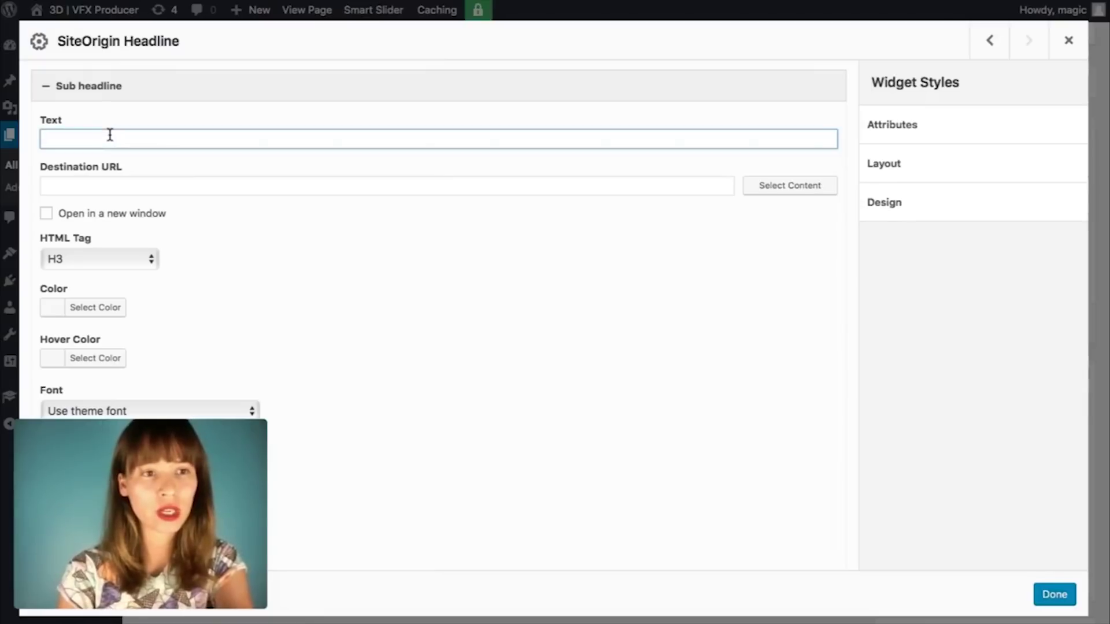
{"action": "key", "text": "ctrl+v"}
Step: Set the sub headline colour to near-white #fefefe
{"action": "scroll", "coordinate": [285, 220], "scroll_direction": "down", "scroll_amount": 4}
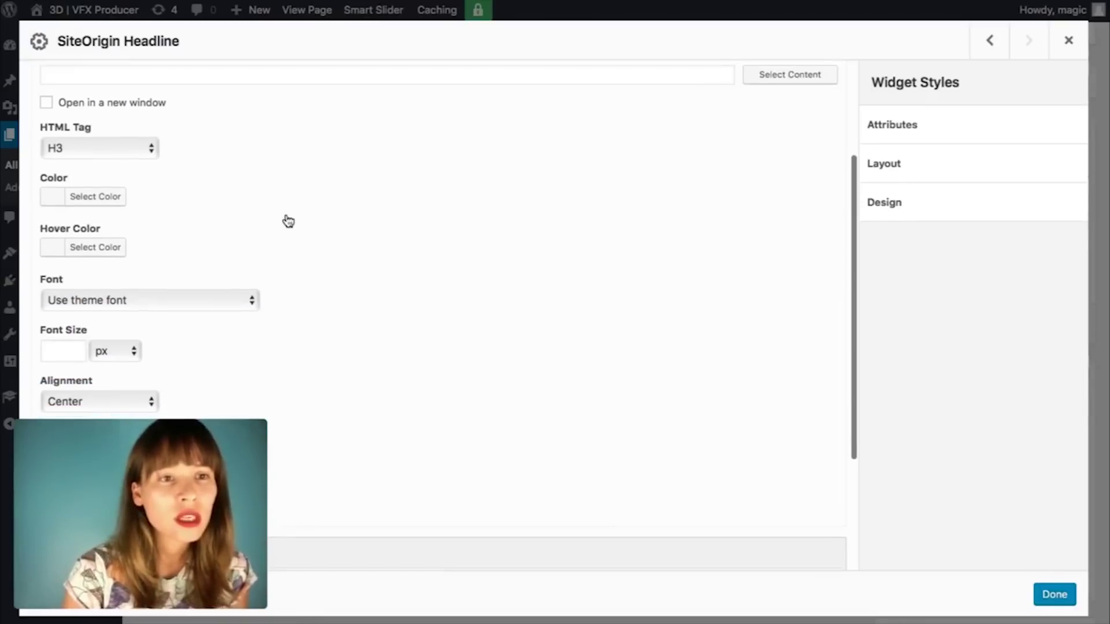
{"action": "left_click", "coordinate": [92, 192]}
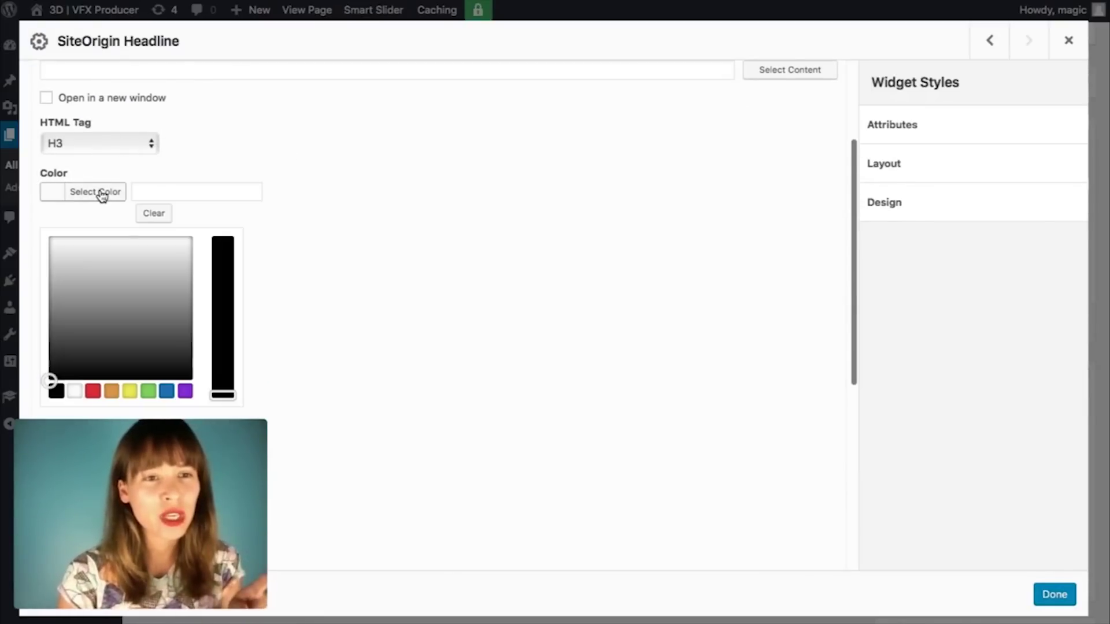
{"action": "left_click", "coordinate": [160, 190]}
{"action": "type", "text": "2"}
{"action": "key", "text": "BackSpace"}
{"action": "type", "text": "#fefefe"}
{"action": "left_click", "coordinate": [349, 255]}
Step: Give the sub headline Helvetica Neue font, left alignment and a 30 px font size
{"action": "scroll", "coordinate": [349, 255], "scroll_direction": "down", "scroll_amount": 3}
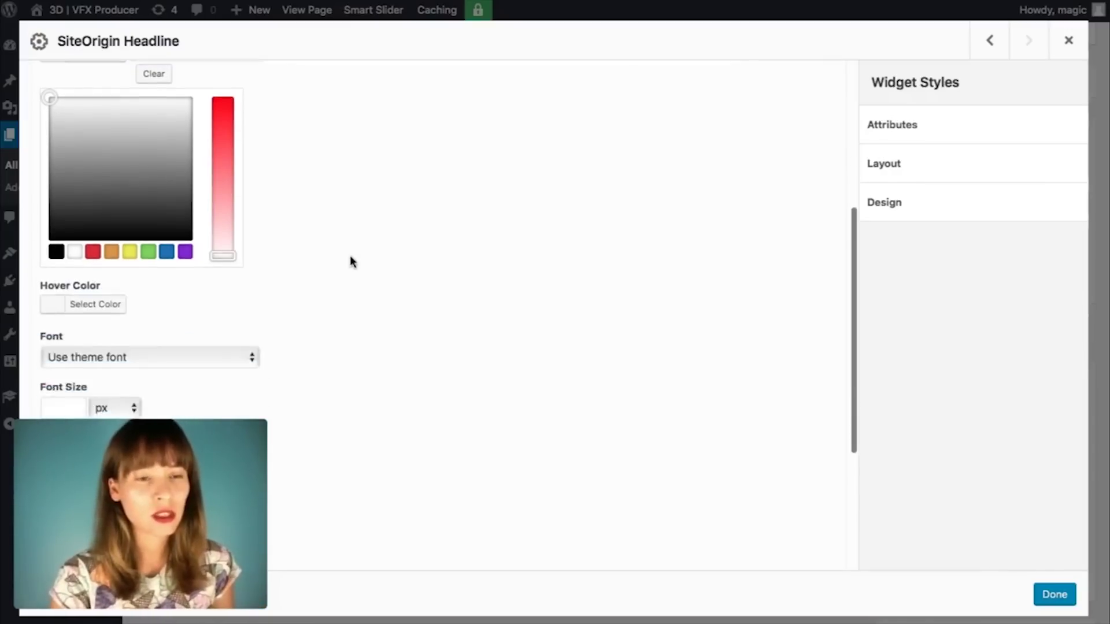
{"action": "scroll", "coordinate": [349, 255], "scroll_direction": "down", "scroll_amount": 2}
{"action": "scroll", "coordinate": [349, 255], "scroll_direction": "up", "scroll_amount": 5}
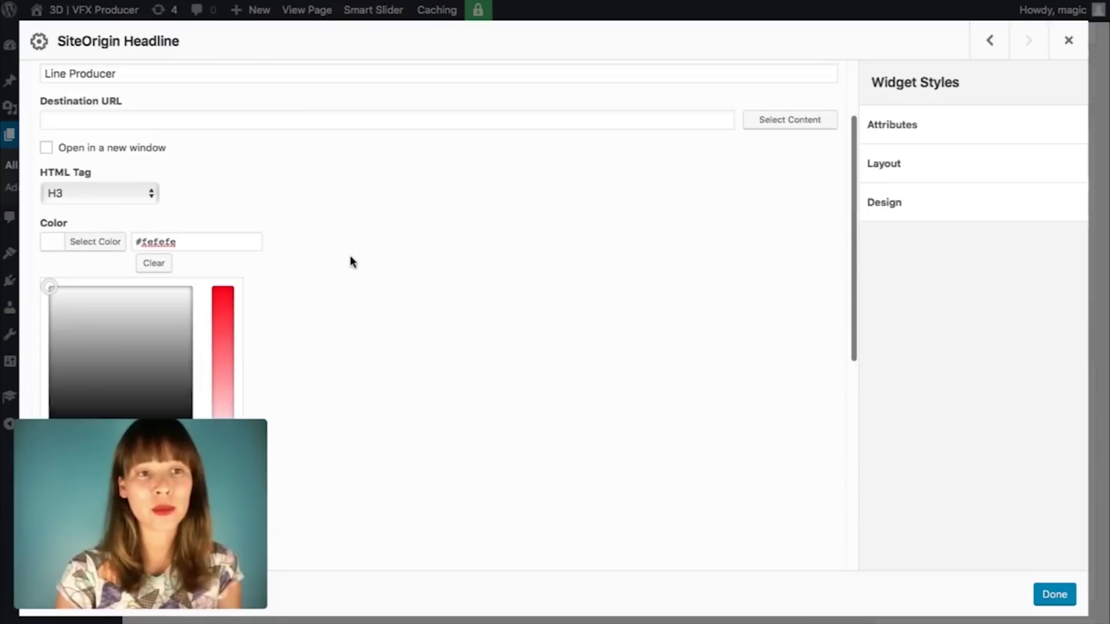
{"action": "scroll", "coordinate": [349, 255], "scroll_direction": "up", "scroll_amount": 3}
{"action": "scroll", "coordinate": [350, 255], "scroll_direction": "down", "scroll_amount": 1}
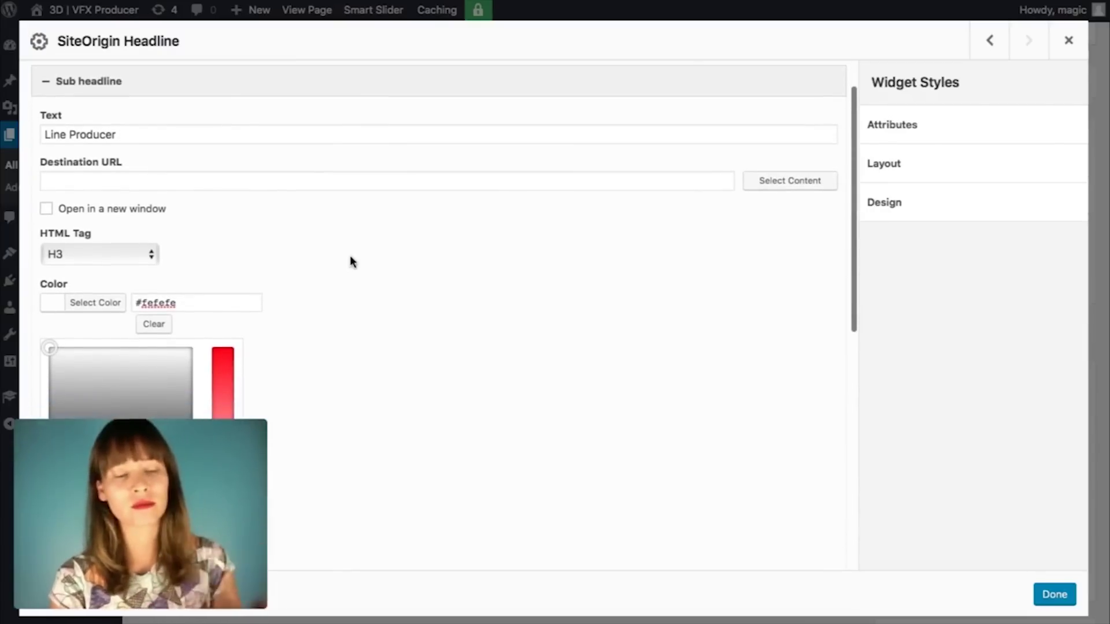
{"action": "scroll", "coordinate": [350, 258], "scroll_direction": "down", "scroll_amount": 6}
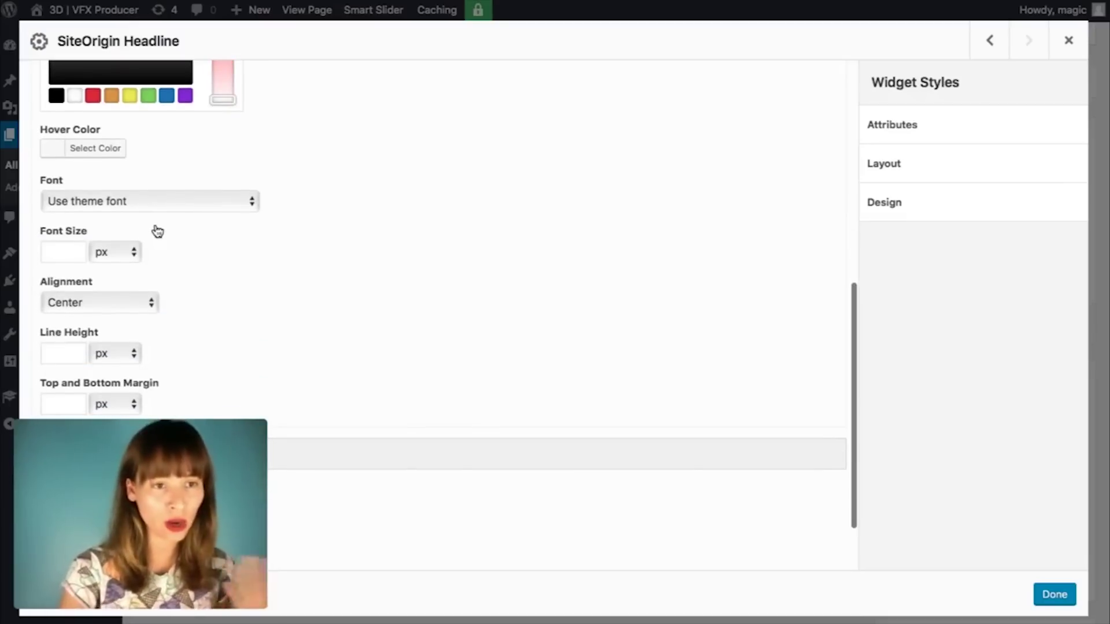
{"action": "left_click", "coordinate": [227, 209]}
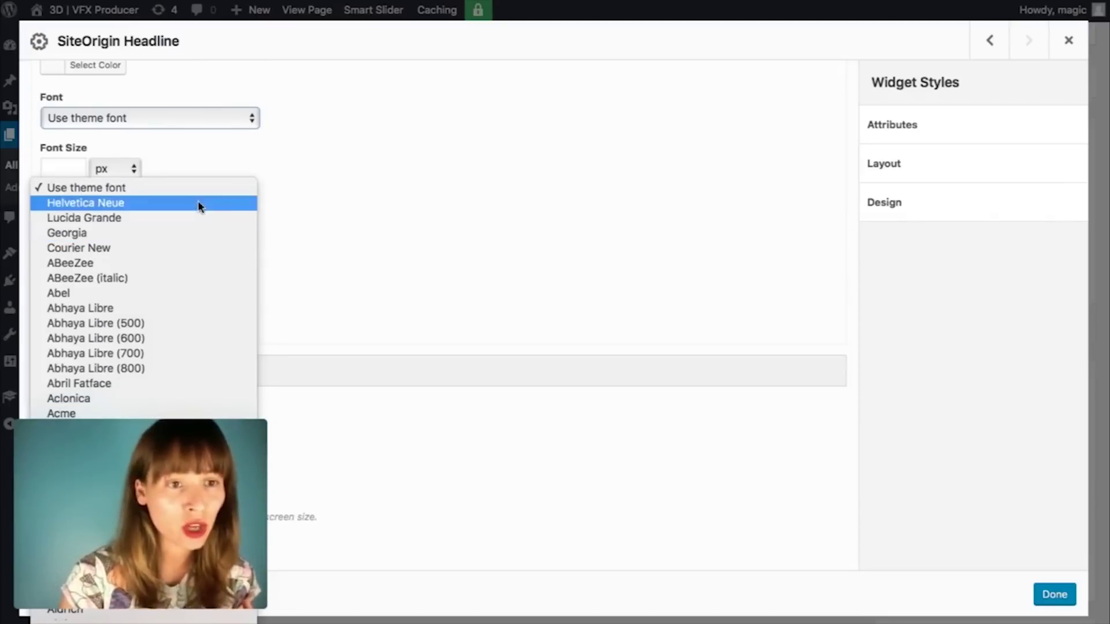
{"action": "left_click", "coordinate": [195, 203]}
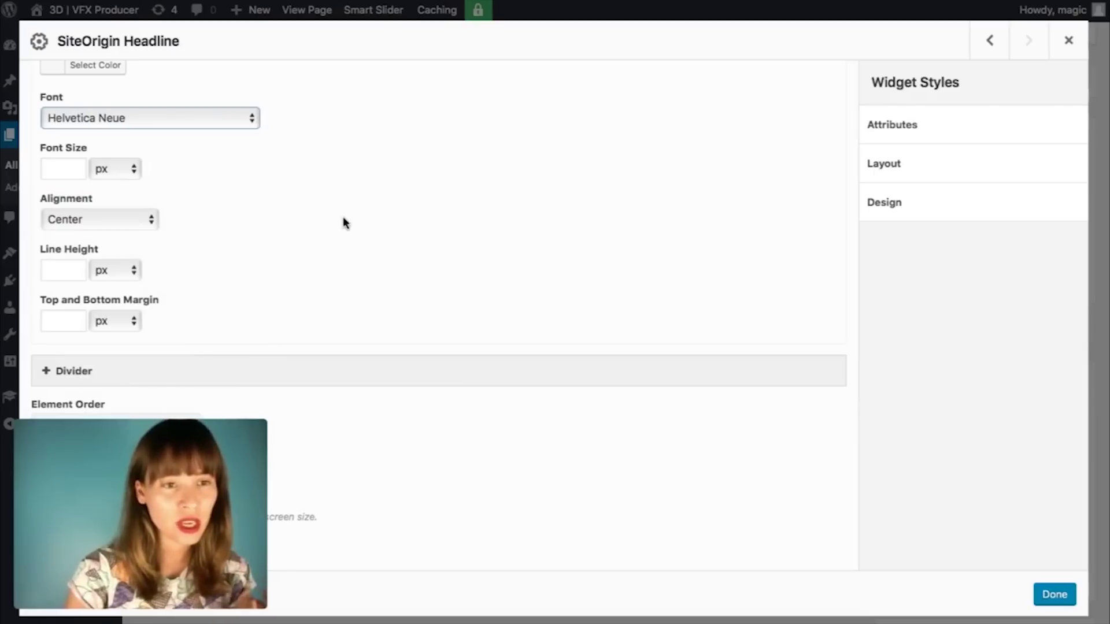
{"action": "left_click", "coordinate": [139, 221]}
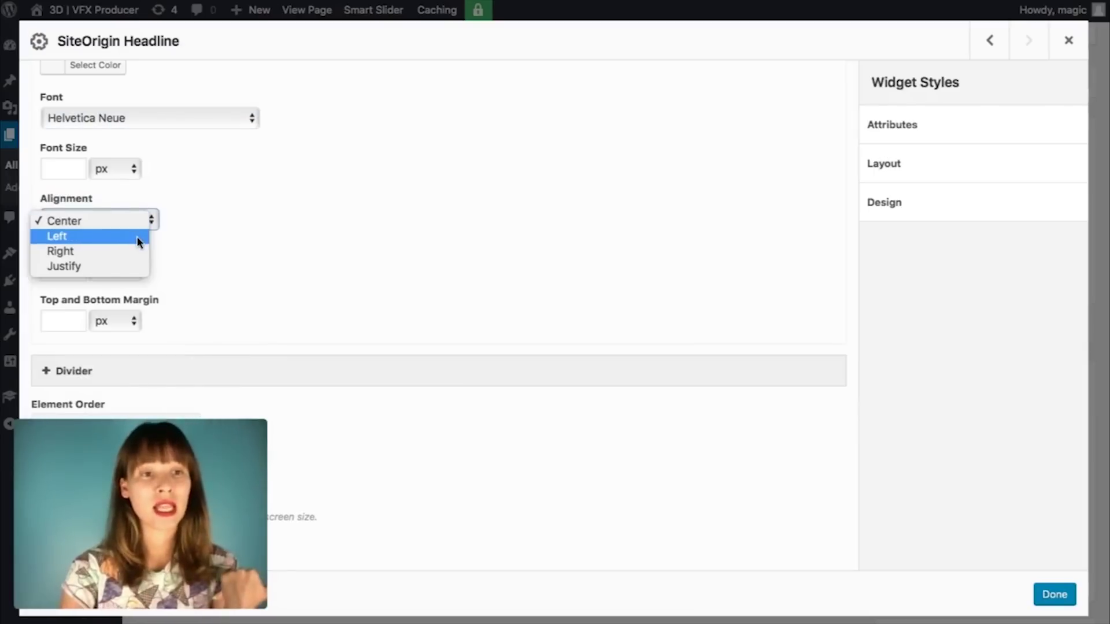
{"action": "left_click", "coordinate": [138, 236]}
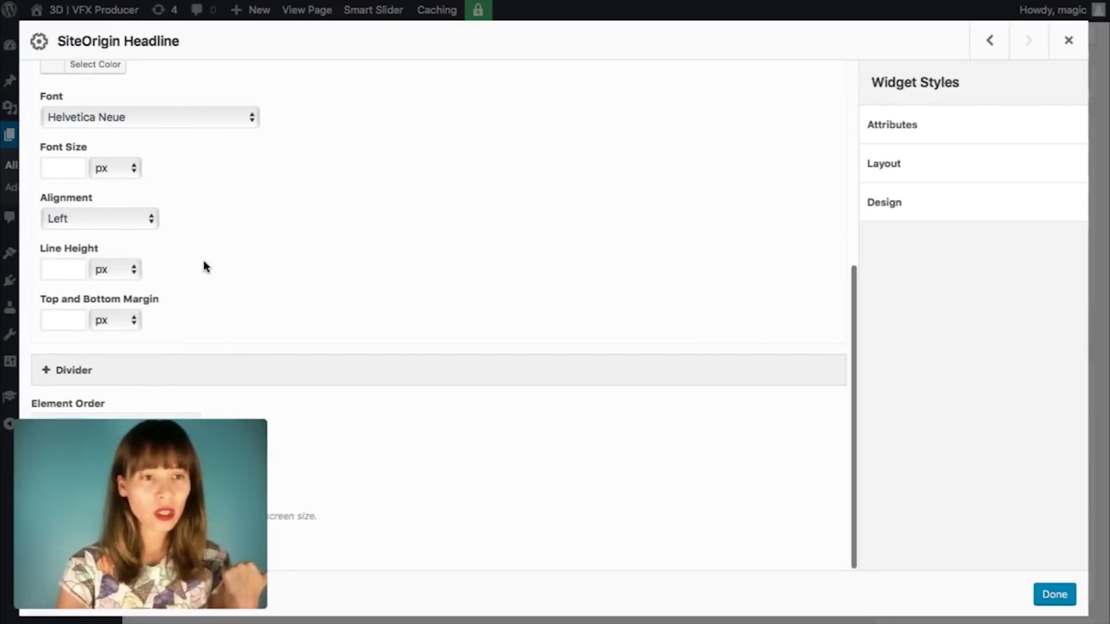
{"action": "scroll", "coordinate": [204, 265], "scroll_direction": "up", "scroll_amount": 3}
{"action": "left_click", "coordinate": [54, 232]}
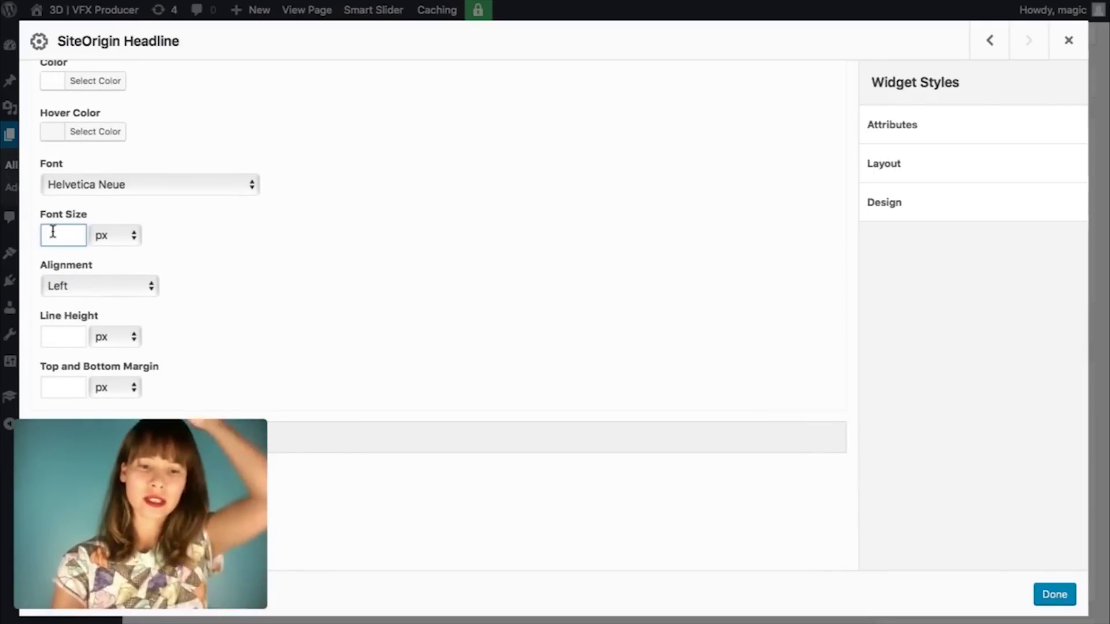
{"action": "type", "text": "30"}
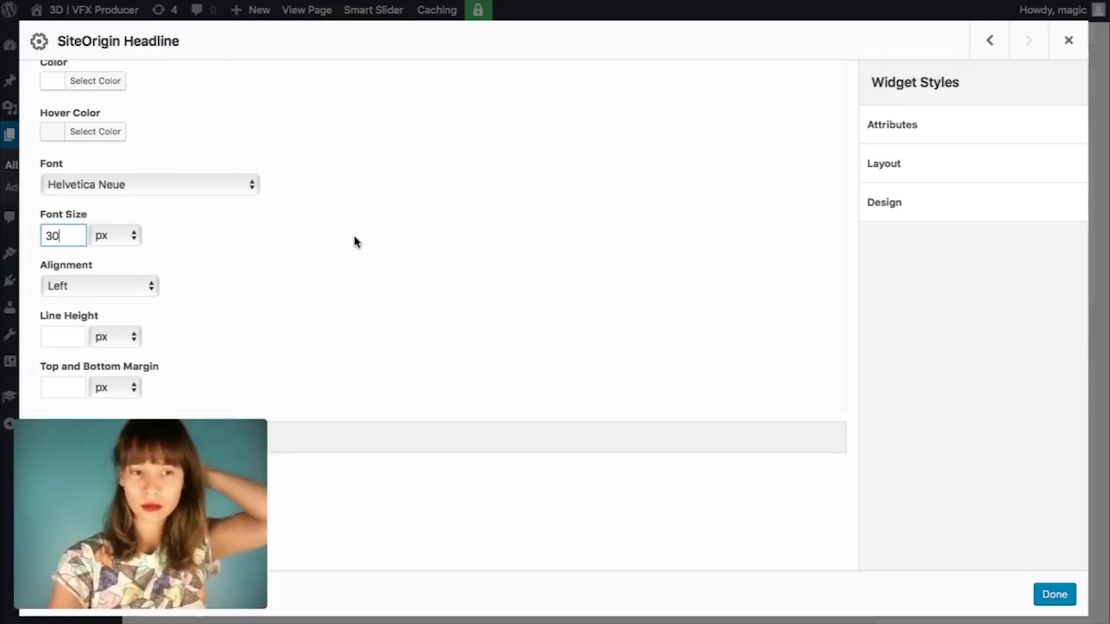
{"action": "scroll", "coordinate": [356, 242], "scroll_direction": "down", "scroll_amount": 2}
{"action": "scroll", "coordinate": [355, 241], "scroll_direction": "up", "scroll_amount": 12}
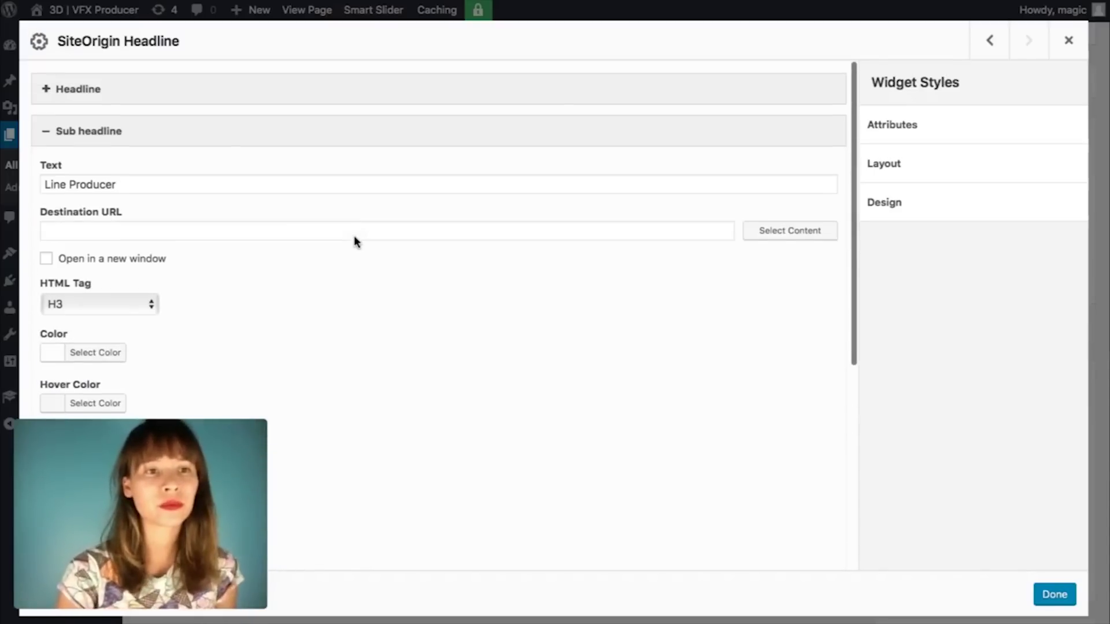
Step: Expand the divider settings and set it to a Solid style, left-aligned
{"action": "left_click", "coordinate": [108, 132]}
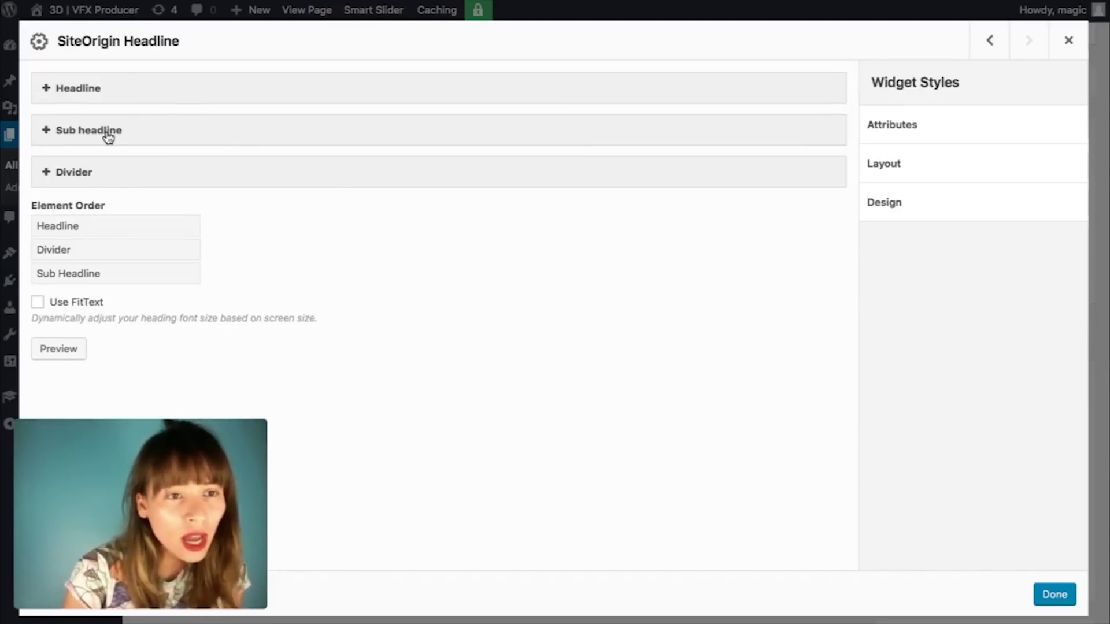
{"action": "left_click", "coordinate": [260, 184]}
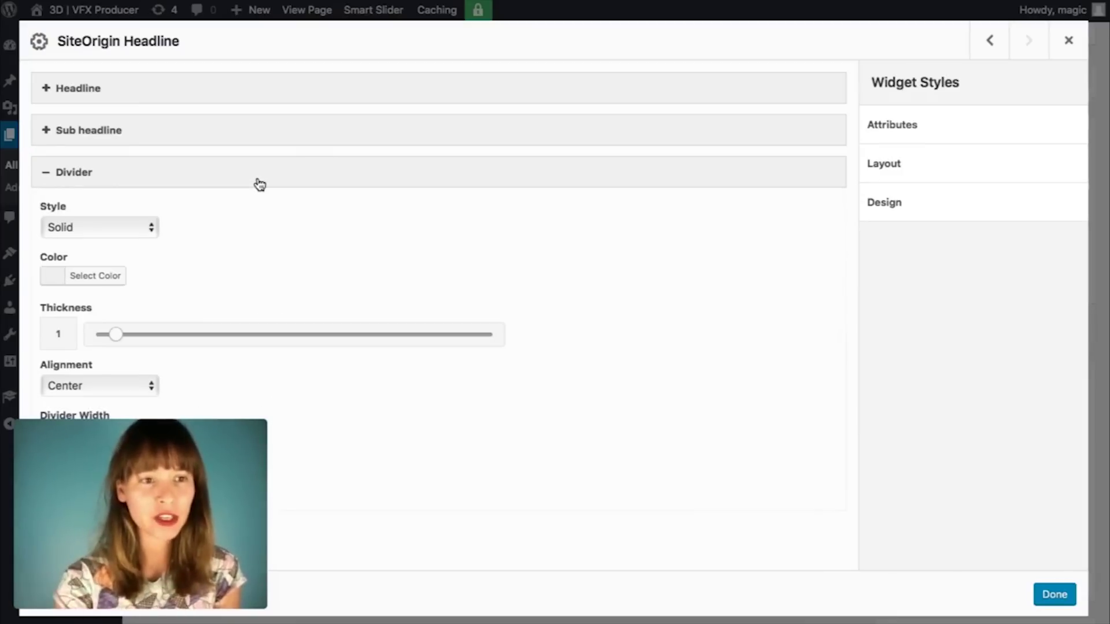
{"action": "scroll", "coordinate": [281, 273], "scroll_direction": "down", "scroll_amount": 3}
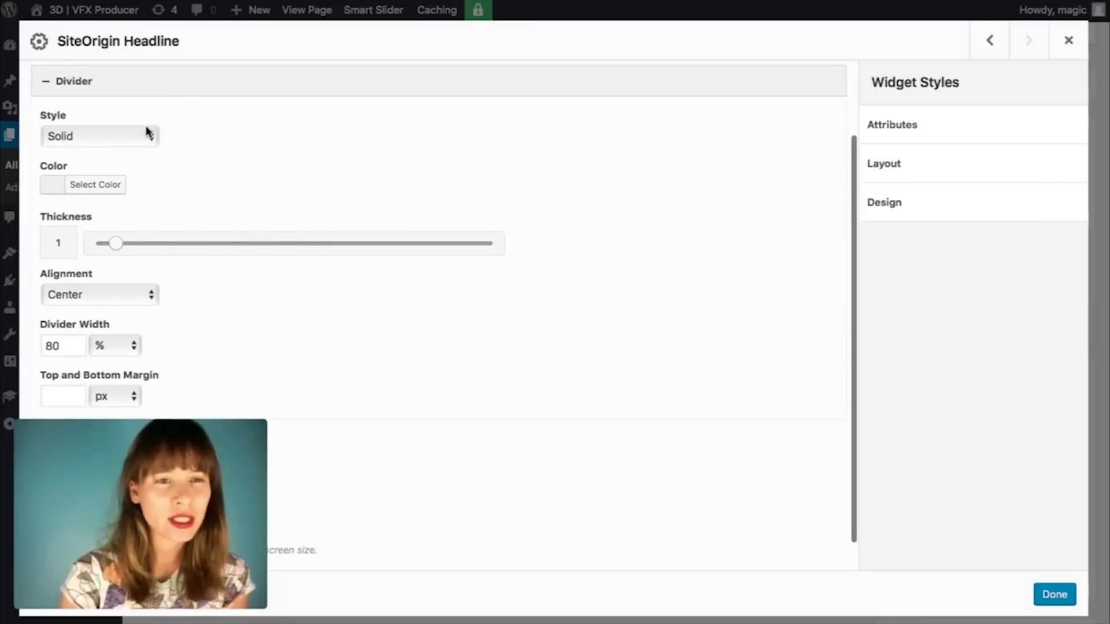
{"action": "left_click", "coordinate": [148, 133]}
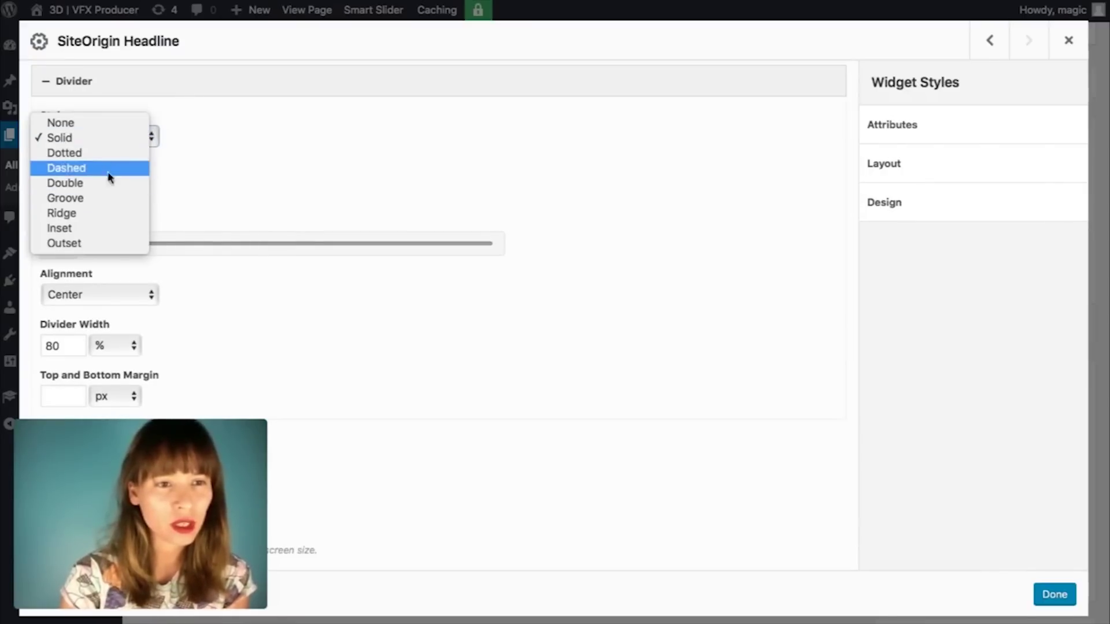
{"action": "left_click", "coordinate": [92, 140]}
{"action": "scroll", "coordinate": [204, 177], "scroll_direction": "down", "scroll_amount": 1}
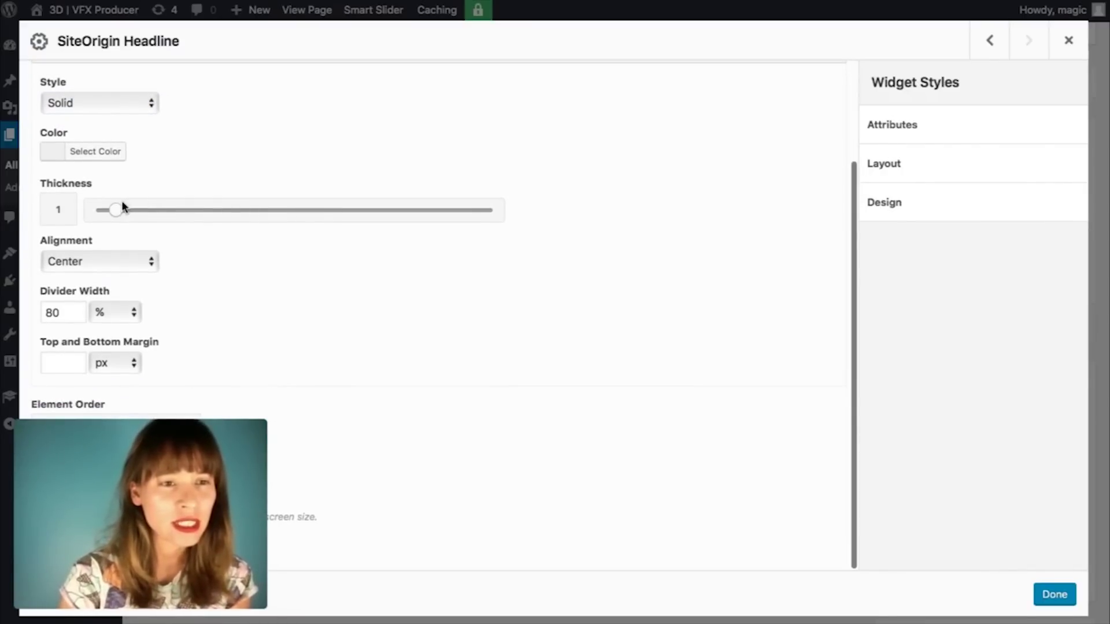
{"action": "left_click", "coordinate": [152, 267]}
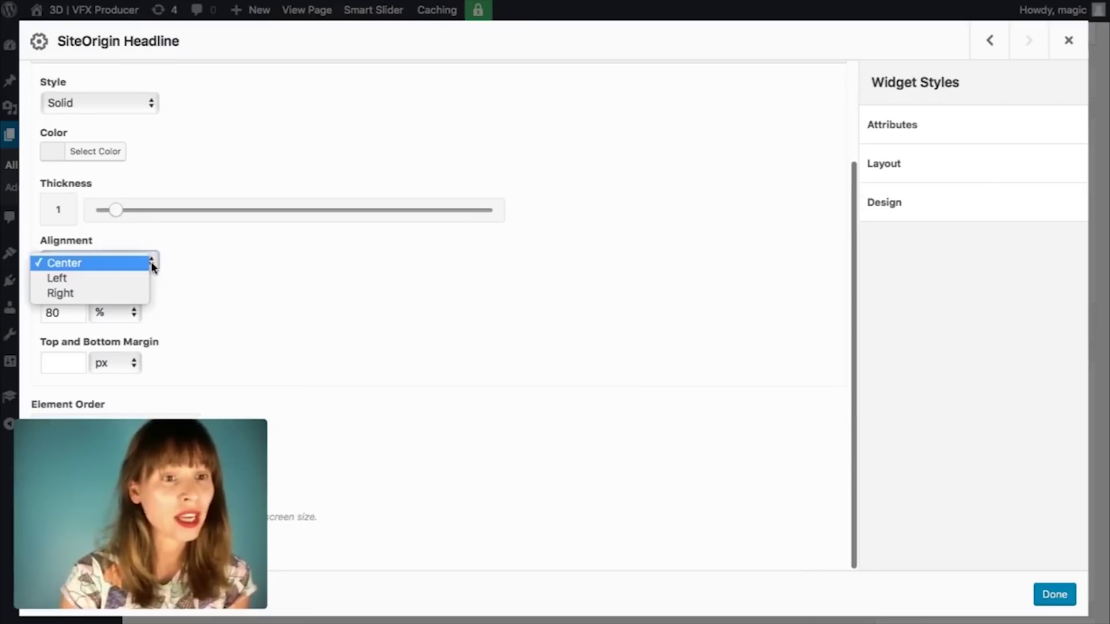
{"action": "left_click", "coordinate": [146, 279]}
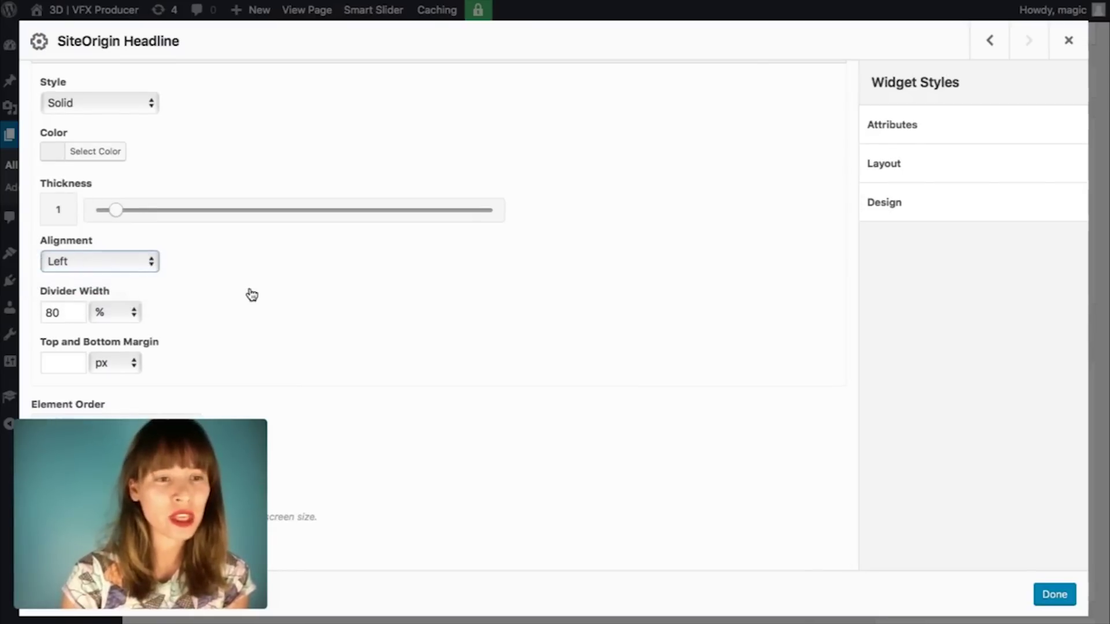
Step: Set the divider width to 40% and select the teal code 17BCB8 in Coolors
{"action": "key", "text": "Tab"}
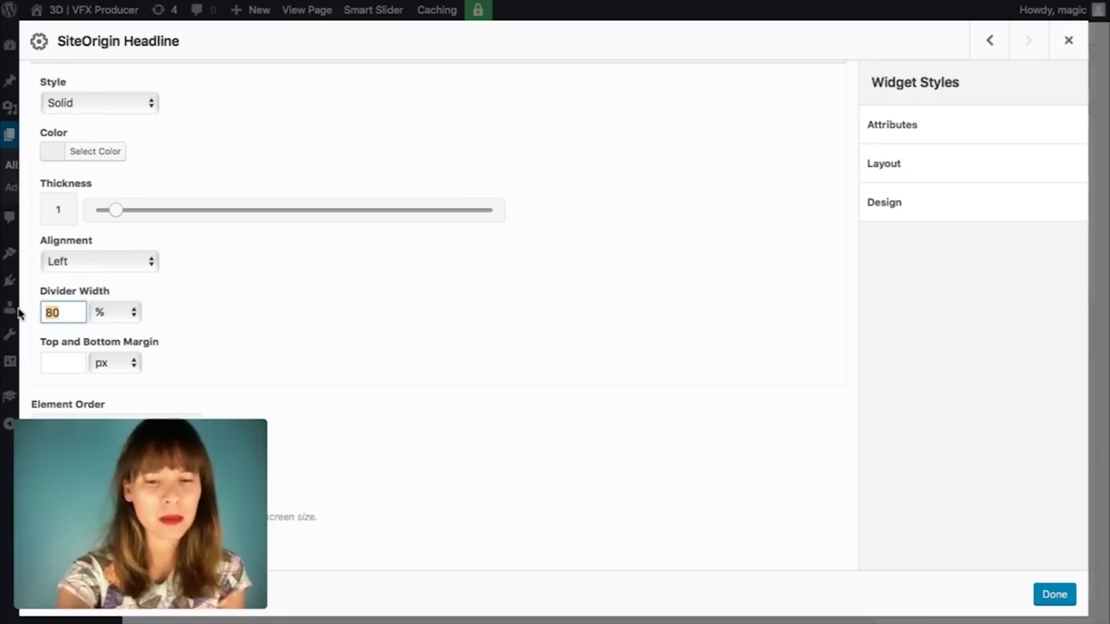
{"action": "type", "text": "5"}
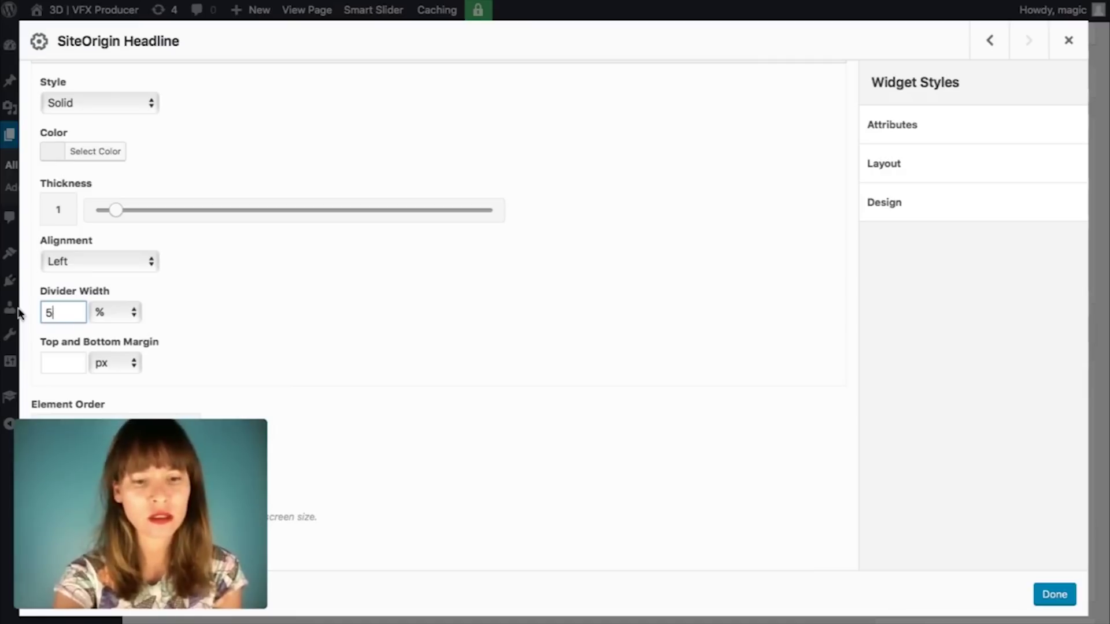
{"action": "key", "text": "Tab"}
{"action": "scroll", "coordinate": [496, 313], "scroll_direction": "up", "scroll_amount": 2}
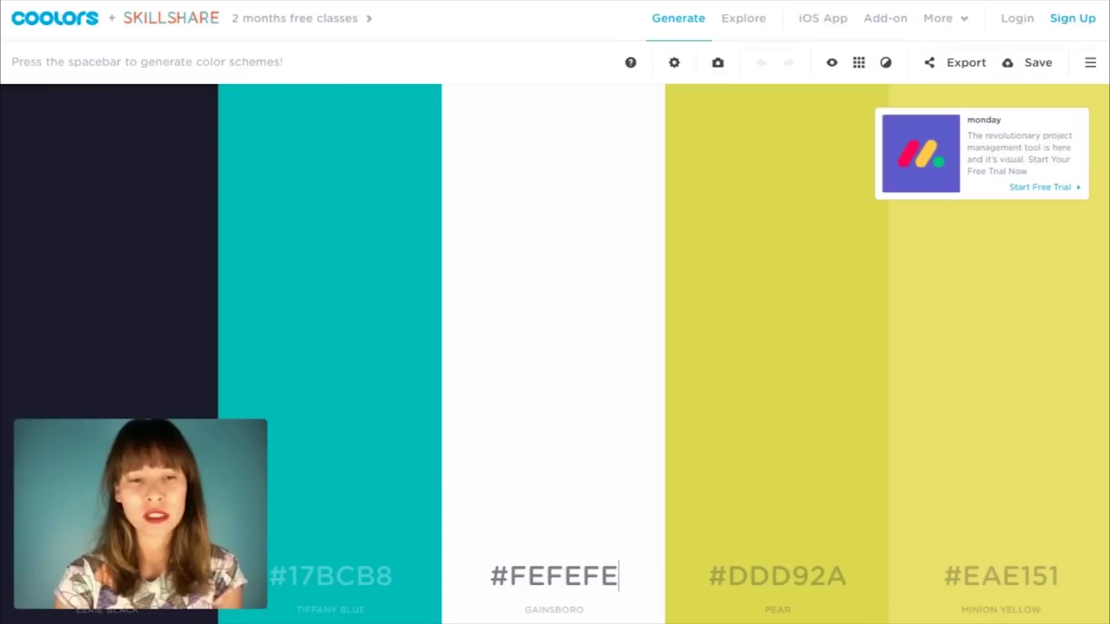
{"action": "left_click", "coordinate": [379, 573]}
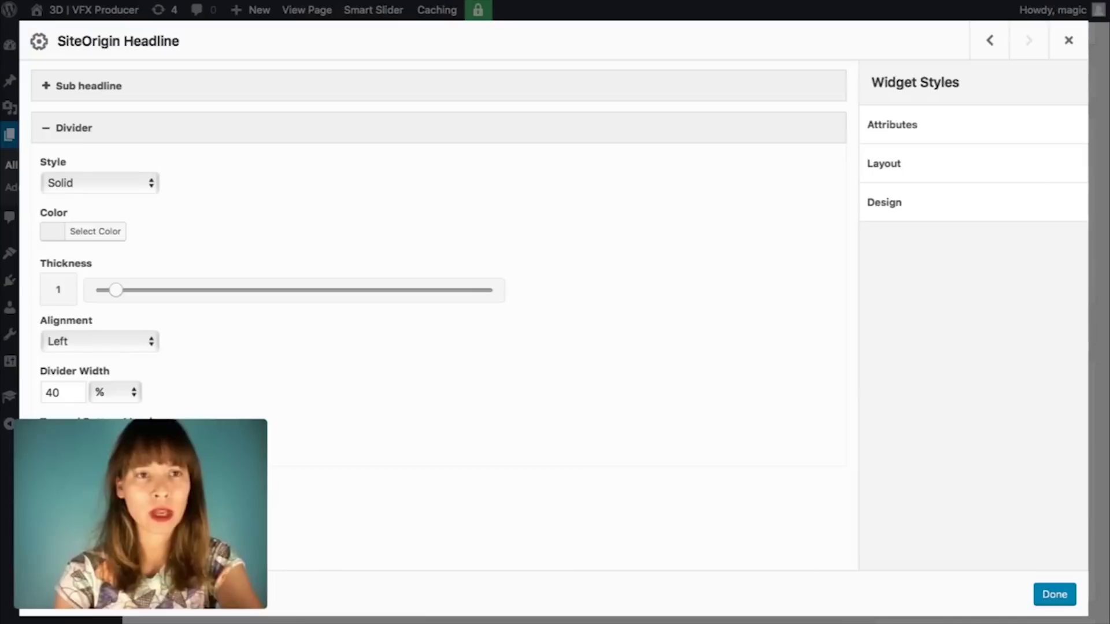
Step: Paste teal #17bcb8 as the divider colour, keeping the order Headline, Divider, Sub Headline
{"action": "left_click", "coordinate": [61, 231]}
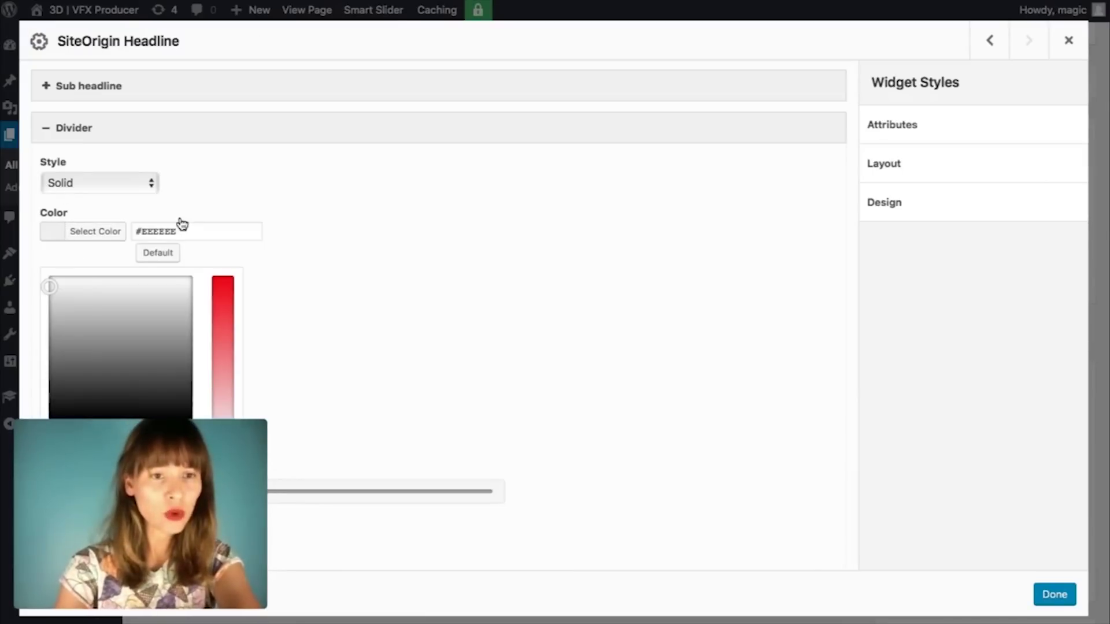
{"action": "left_click_drag", "start_coordinate": [141, 228], "coordinate": [215, 228]}
{"action": "type", "text": "#17bcb8"}
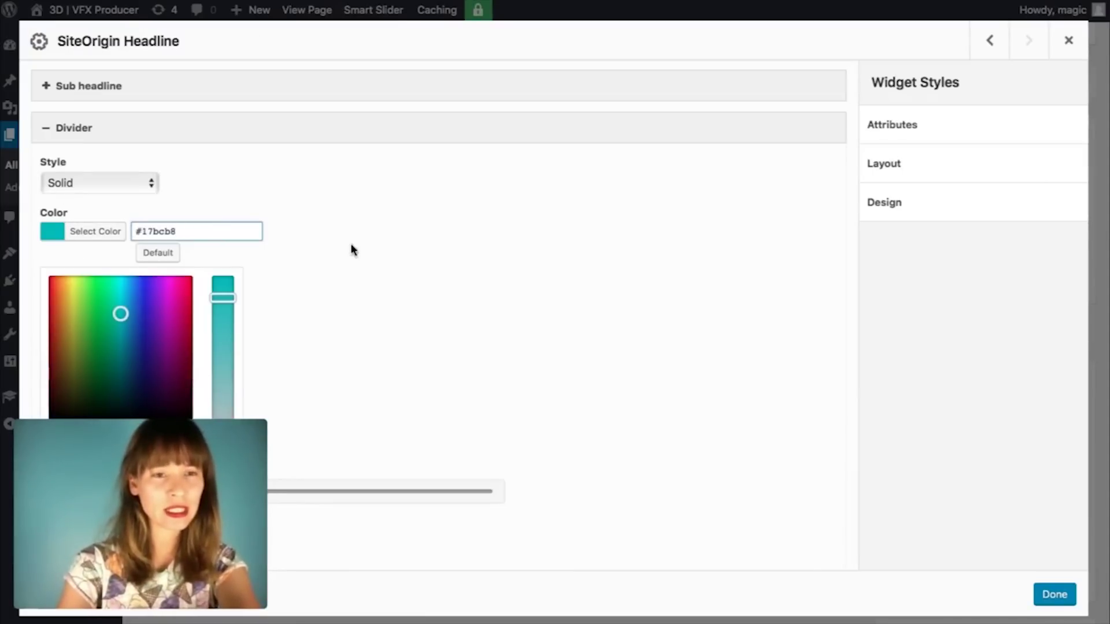
{"action": "scroll", "coordinate": [352, 246], "scroll_direction": "down", "scroll_amount": 1}
{"action": "scroll", "coordinate": [351, 249], "scroll_direction": "down", "scroll_amount": 8}
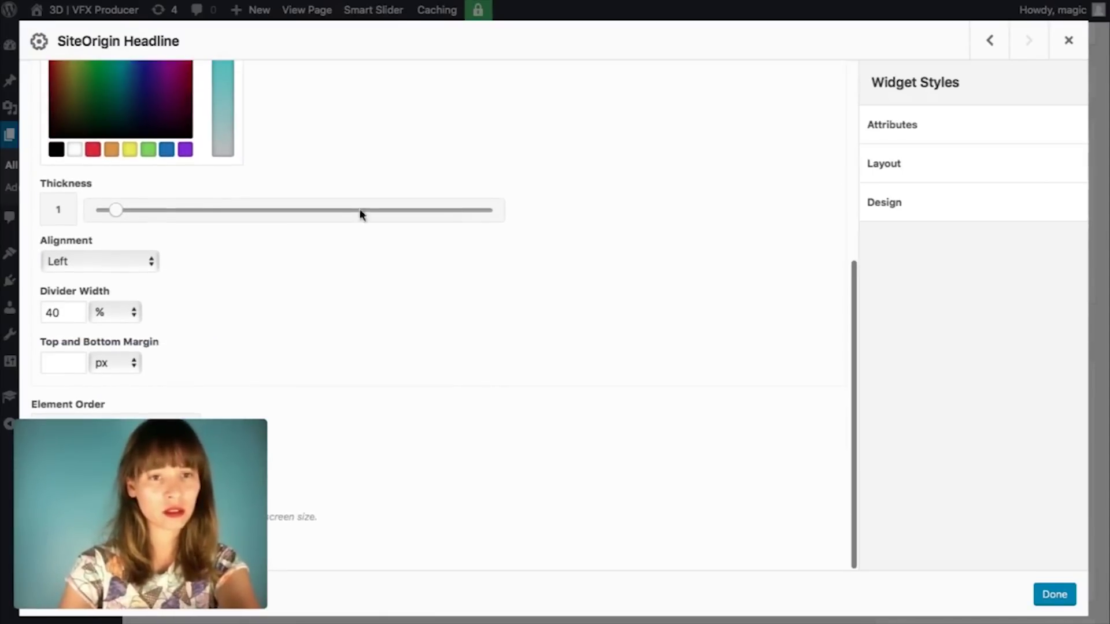
{"action": "scroll", "coordinate": [360, 211], "scroll_direction": "up", "scroll_amount": 9}
{"action": "left_click", "coordinate": [343, 147]}
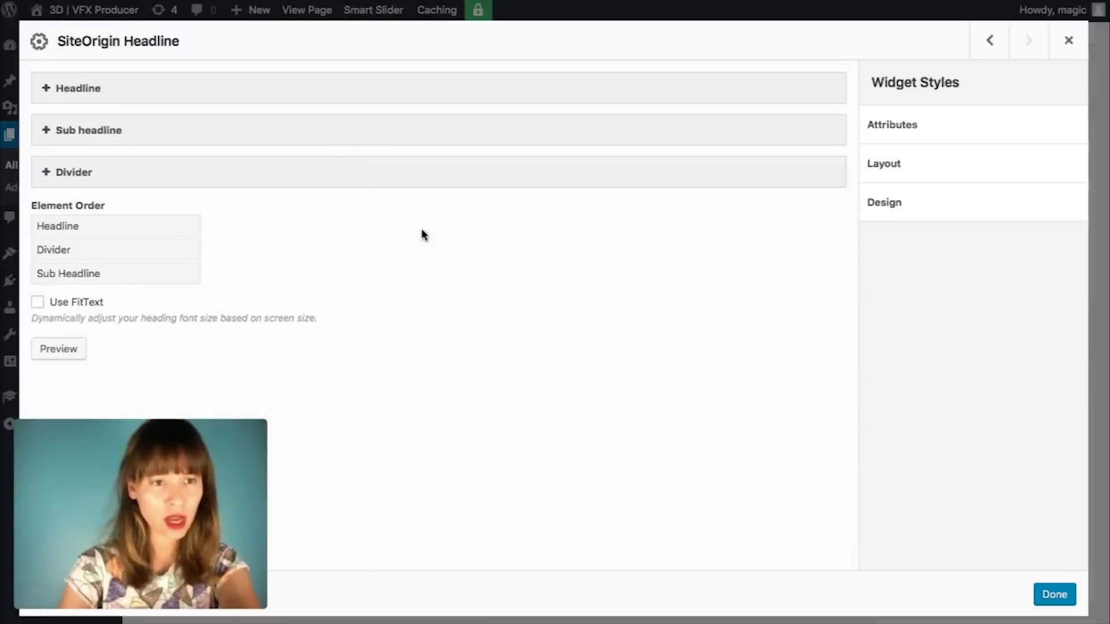
{"action": "left_click_drag", "start_coordinate": [92, 233], "coordinate": [72, 246]}
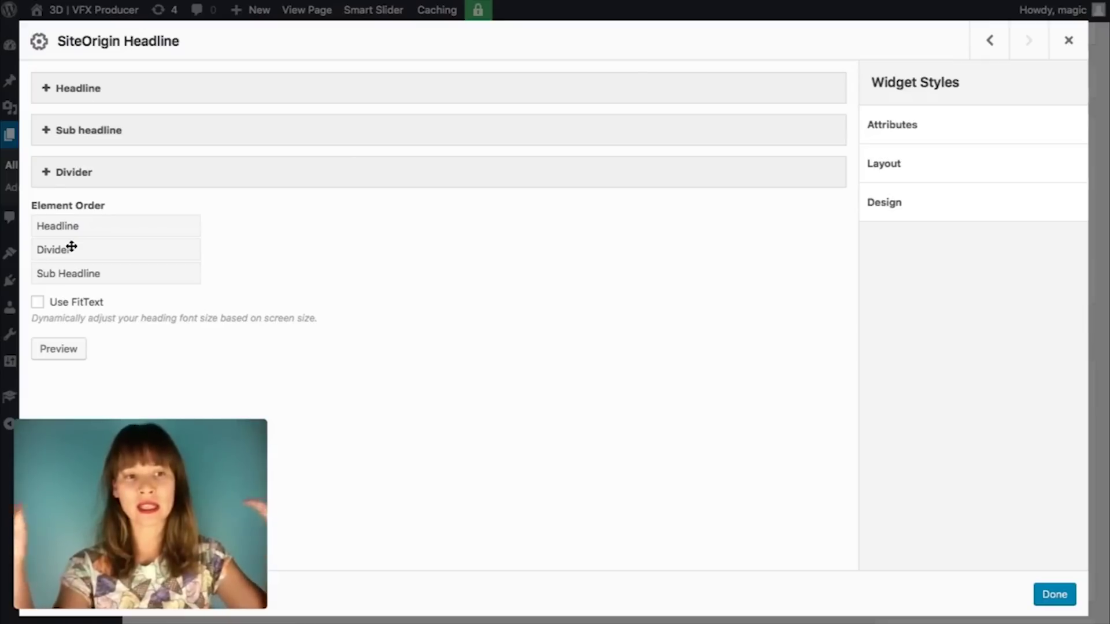
Step: Close the headline widget, update the page, and reopen the headline widget's settings
{"action": "left_click", "coordinate": [1055, 601]}
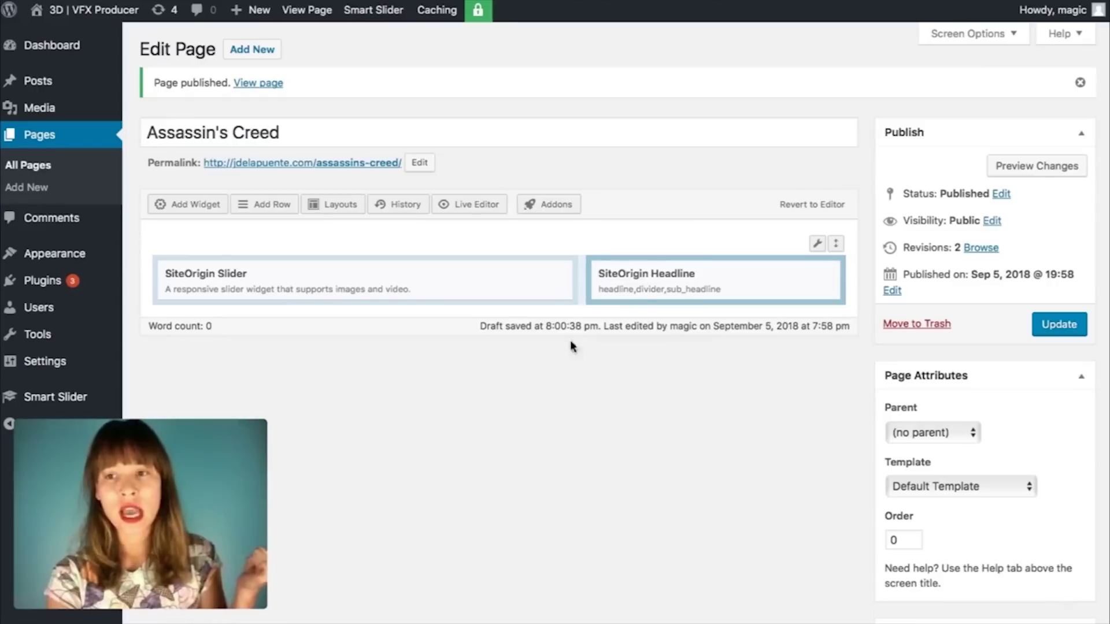
{"action": "left_click", "coordinate": [1056, 329]}
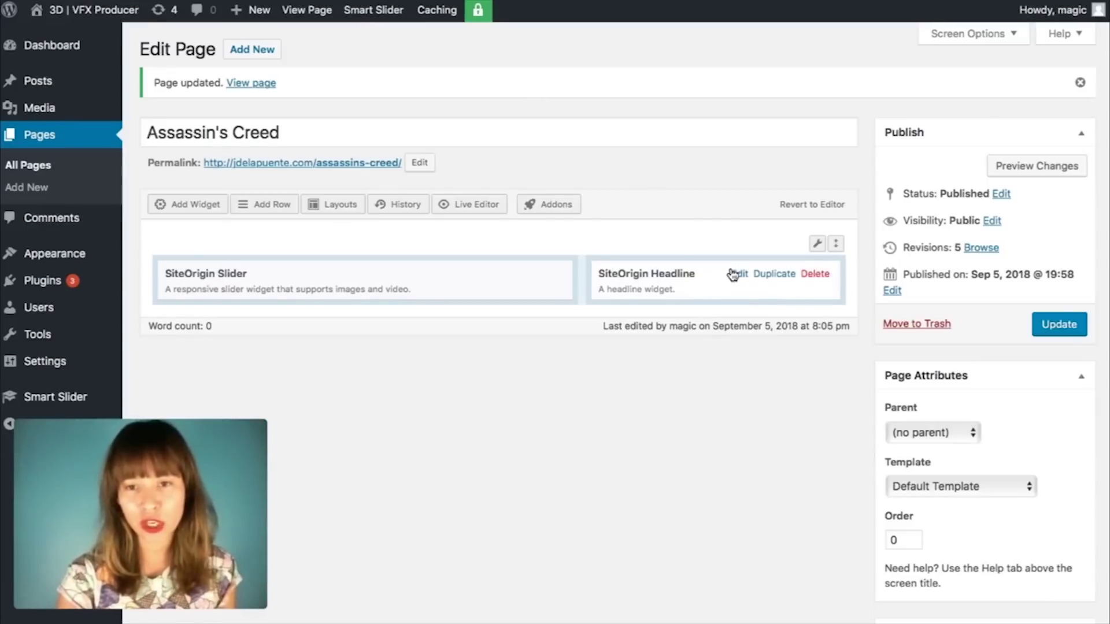
{"action": "left_click", "coordinate": [737, 274]}
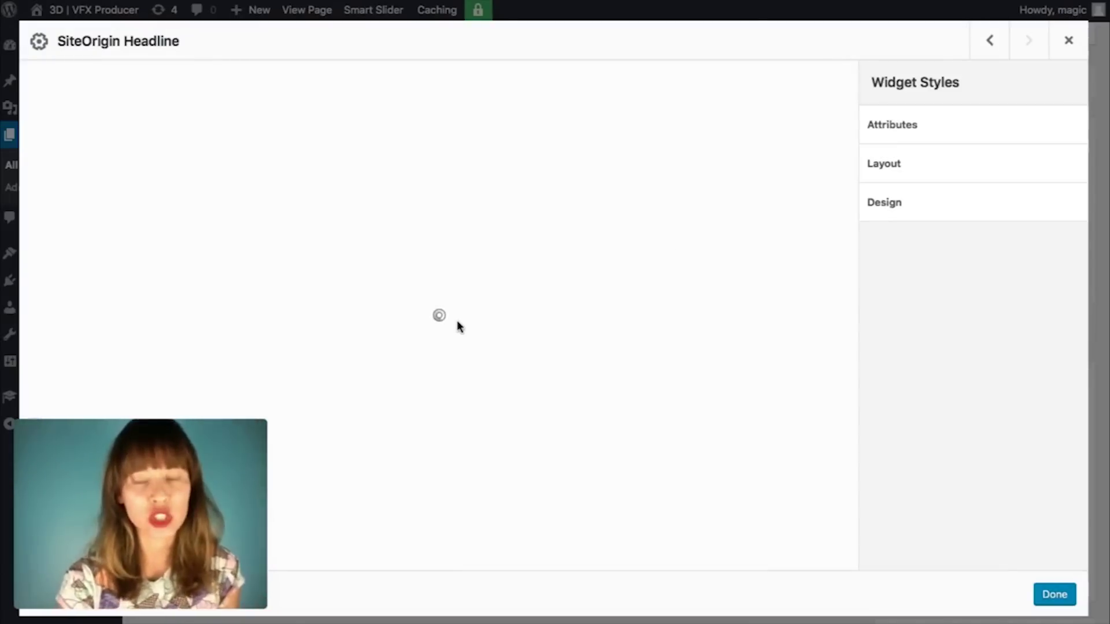
Step: Clear the headline's 50 font size
{"action": "left_click", "coordinate": [196, 91]}
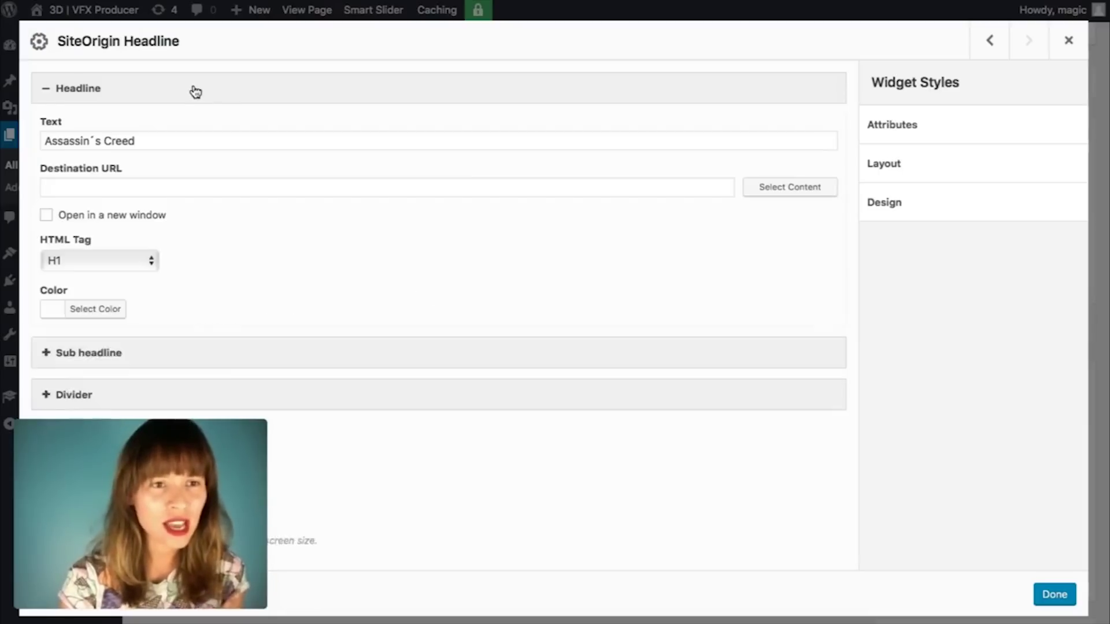
{"action": "scroll", "coordinate": [258, 178], "scroll_direction": "down", "scroll_amount": 3}
{"action": "scroll", "coordinate": [258, 178], "scroll_direction": "down", "scroll_amount": 2}
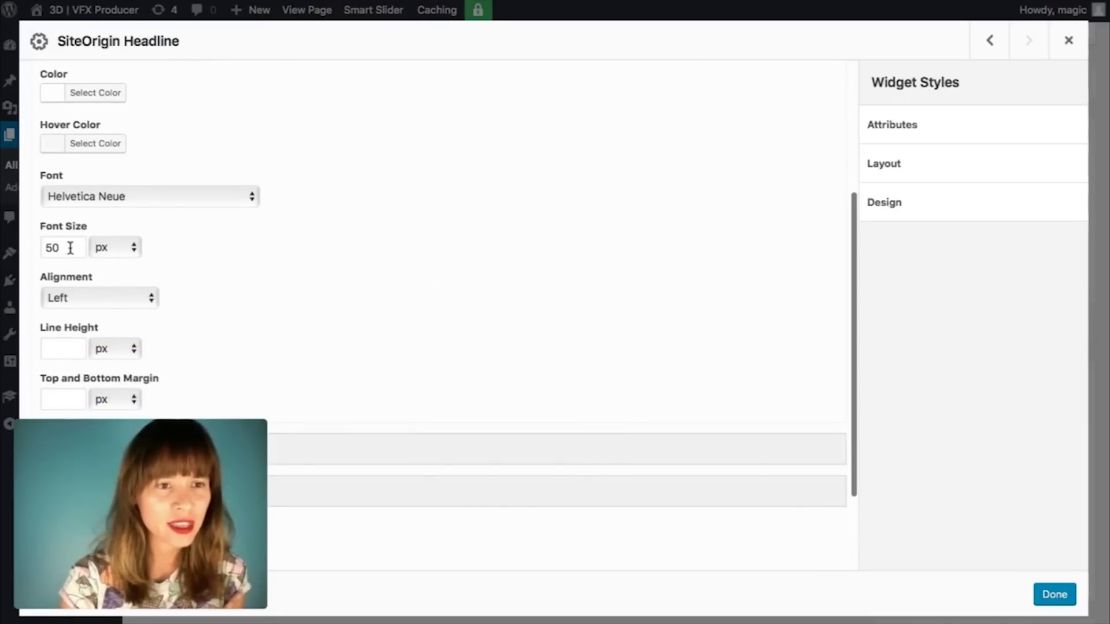
{"action": "double_click", "coordinate": [51, 249]}
{"action": "key", "text": "BackSpace"}
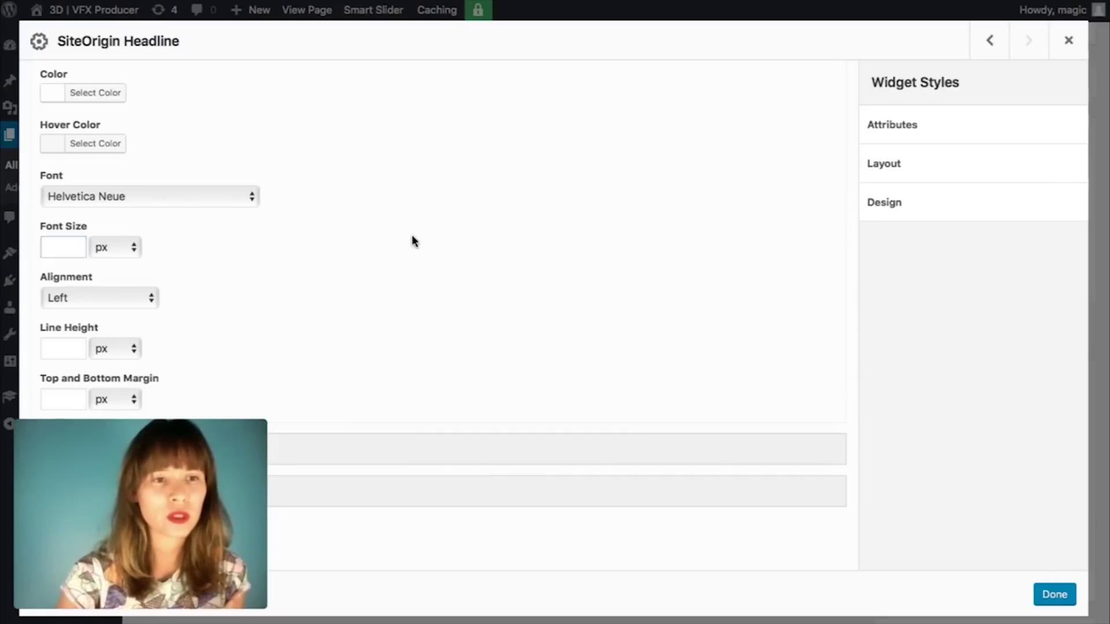
{"action": "scroll", "coordinate": [412, 235], "scroll_direction": "down", "scroll_amount": 1}
{"action": "scroll", "coordinate": [411, 235], "scroll_direction": "down", "scroll_amount": 3}
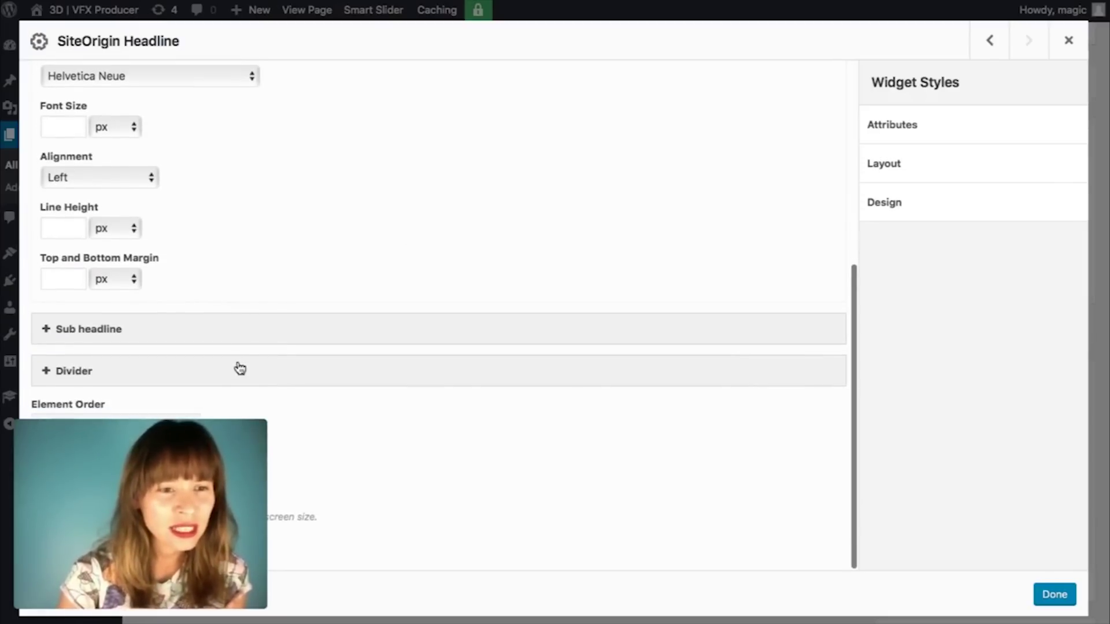
Step: Clear the sub headline's 30 font size, then close the widget and update the page
{"action": "left_click", "coordinate": [232, 333]}
{"action": "scroll", "coordinate": [384, 267], "scroll_direction": "down", "scroll_amount": 8}
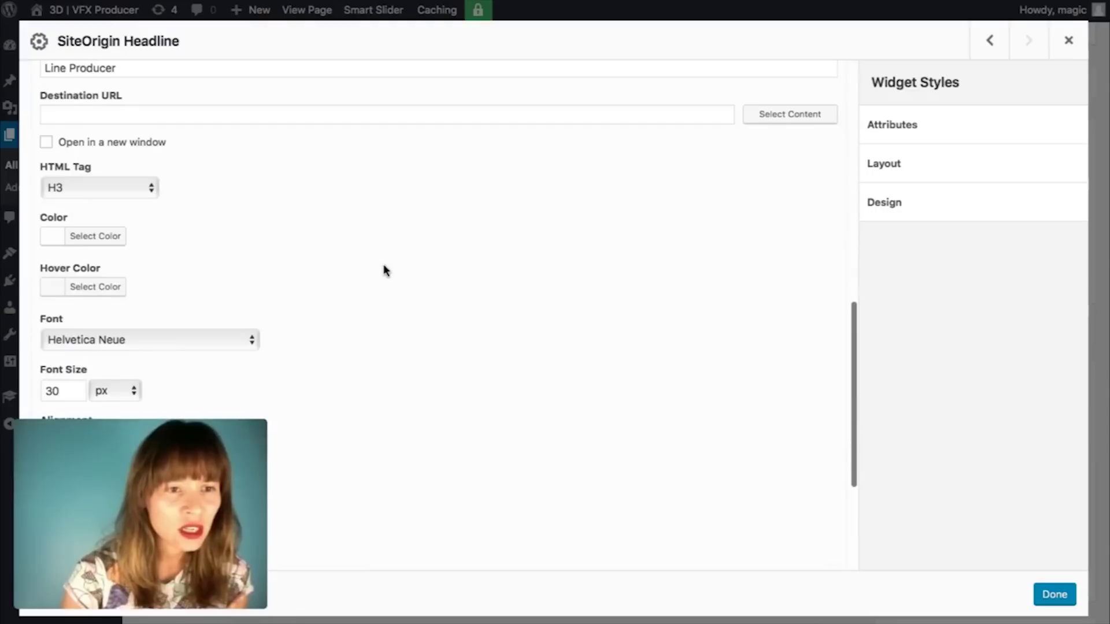
{"action": "scroll", "coordinate": [273, 312], "scroll_direction": "down", "scroll_amount": 3}
{"action": "left_click_drag", "start_coordinate": [65, 258], "coordinate": [21, 259]}
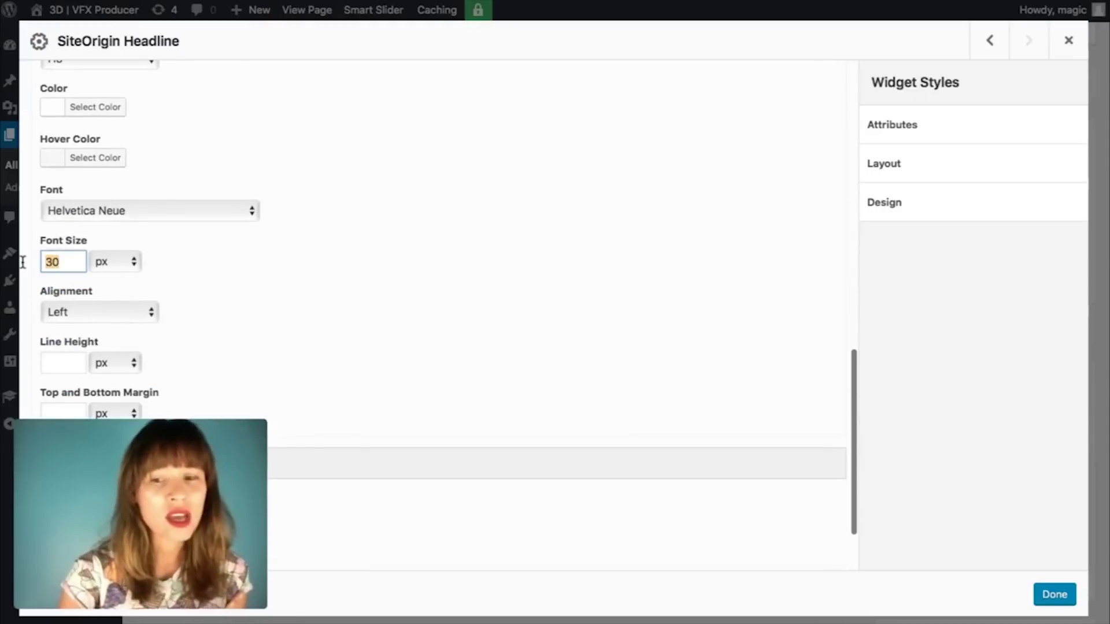
{"action": "key", "text": "BackSpace"}
{"action": "left_click", "coordinate": [668, 235]}
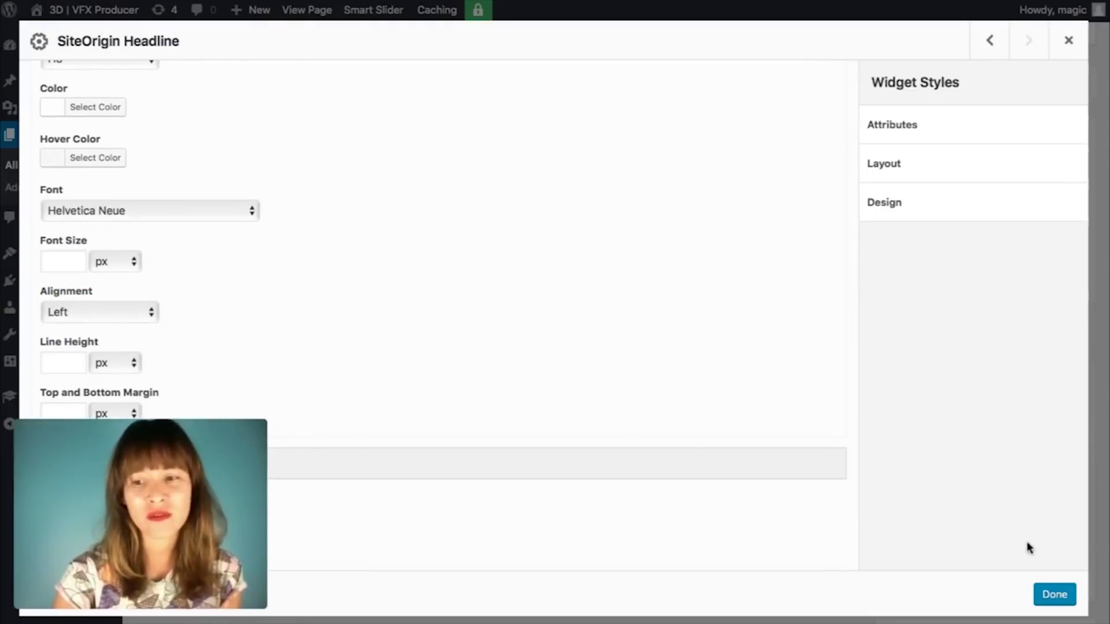
{"action": "left_click", "coordinate": [1053, 594]}
{"action": "left_click", "coordinate": [1070, 333]}
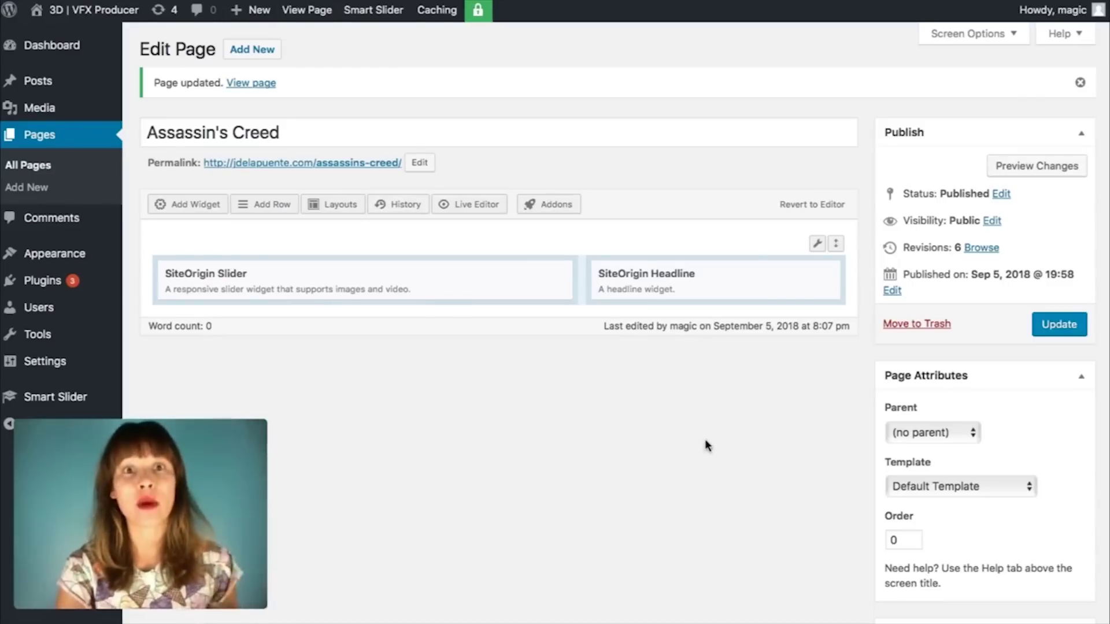
Step: Add a SiteOrigin Editor widget, place it under SiteOrigin Headline in the right column, and open its settings
{"action": "left_click", "coordinate": [194, 206]}
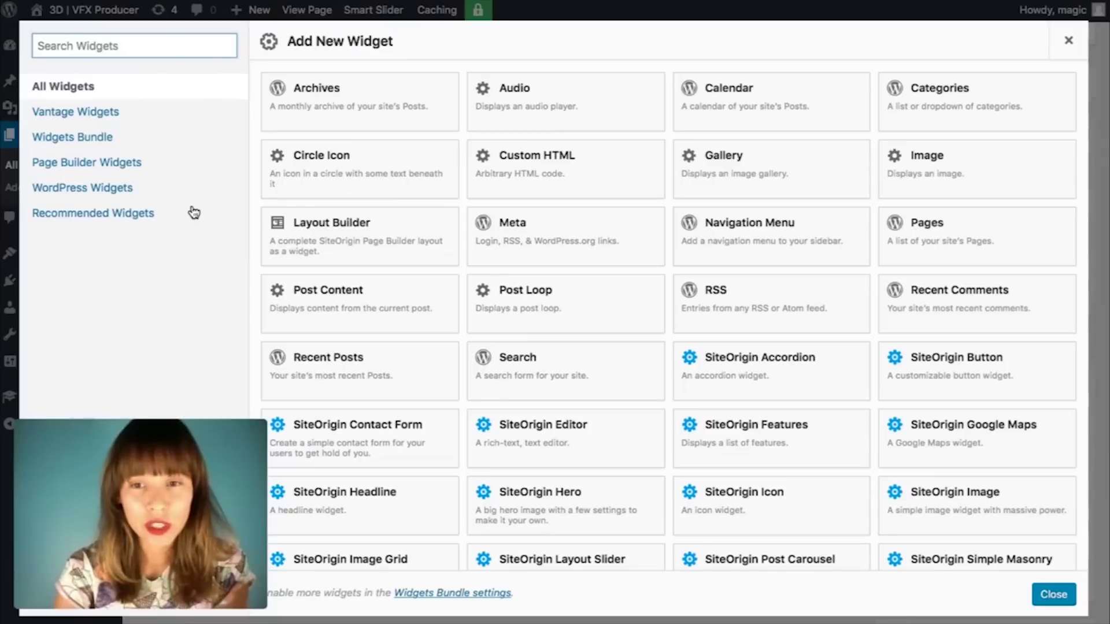
{"action": "scroll", "coordinate": [779, 347], "scroll_direction": "down", "scroll_amount": 1}
{"action": "scroll", "coordinate": [781, 346], "scroll_direction": "down", "scroll_amount": 2}
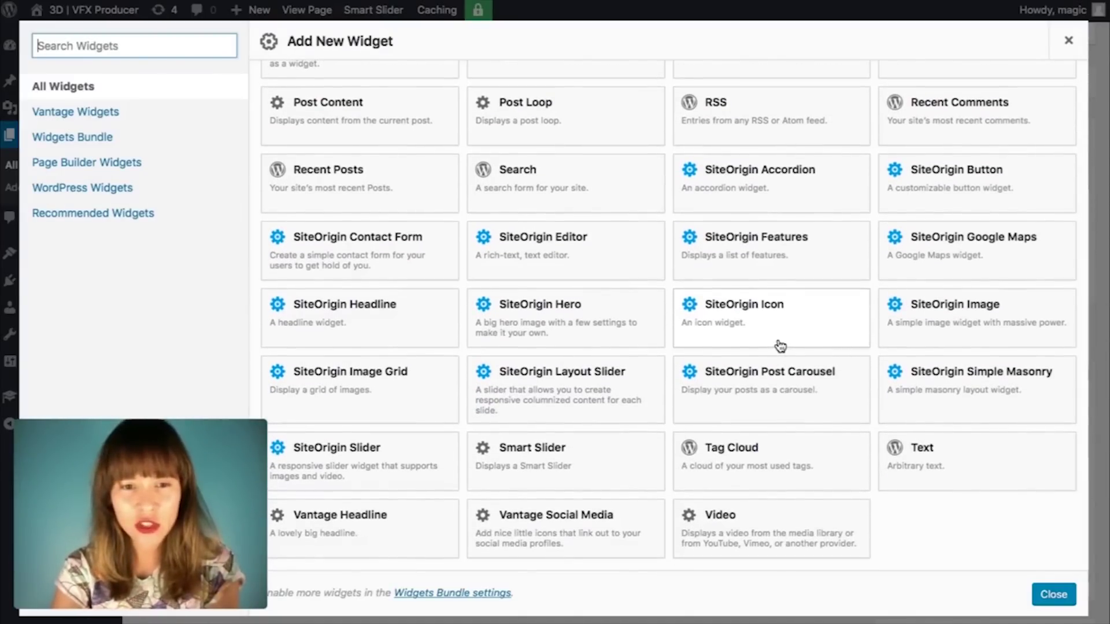
{"action": "scroll", "coordinate": [788, 515], "scroll_direction": "up", "scroll_amount": 1}
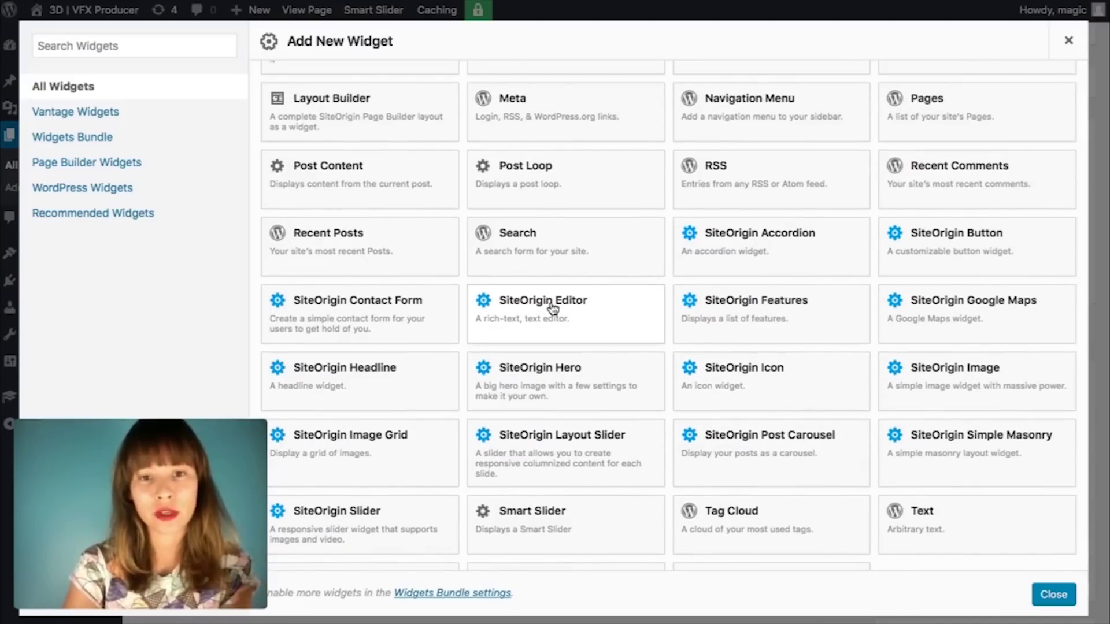
{"action": "left_click", "coordinate": [552, 309]}
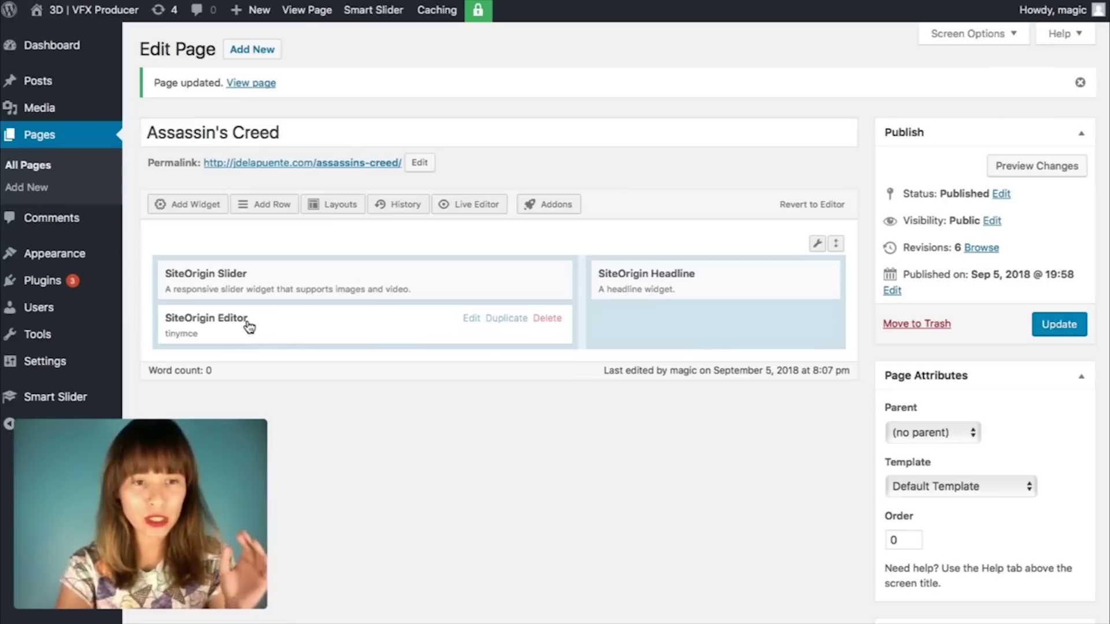
{"action": "left_click_drag", "start_coordinate": [249, 327], "coordinate": [666, 320]}
{"action": "mouse_move", "coordinate": [682, 318]}
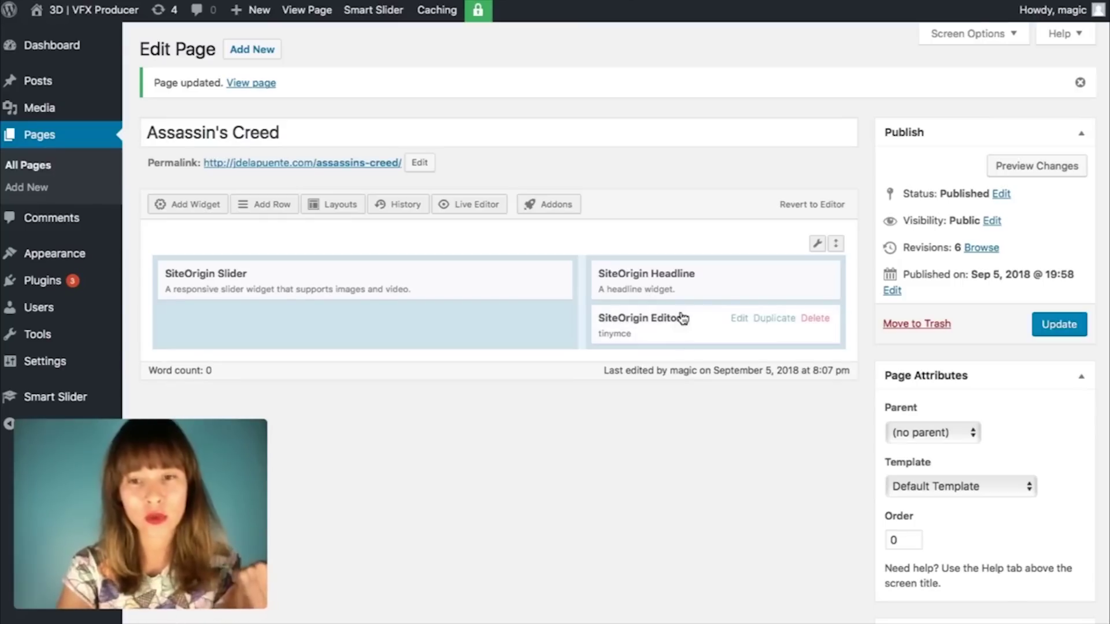
{"action": "left_click", "coordinate": [749, 327]}
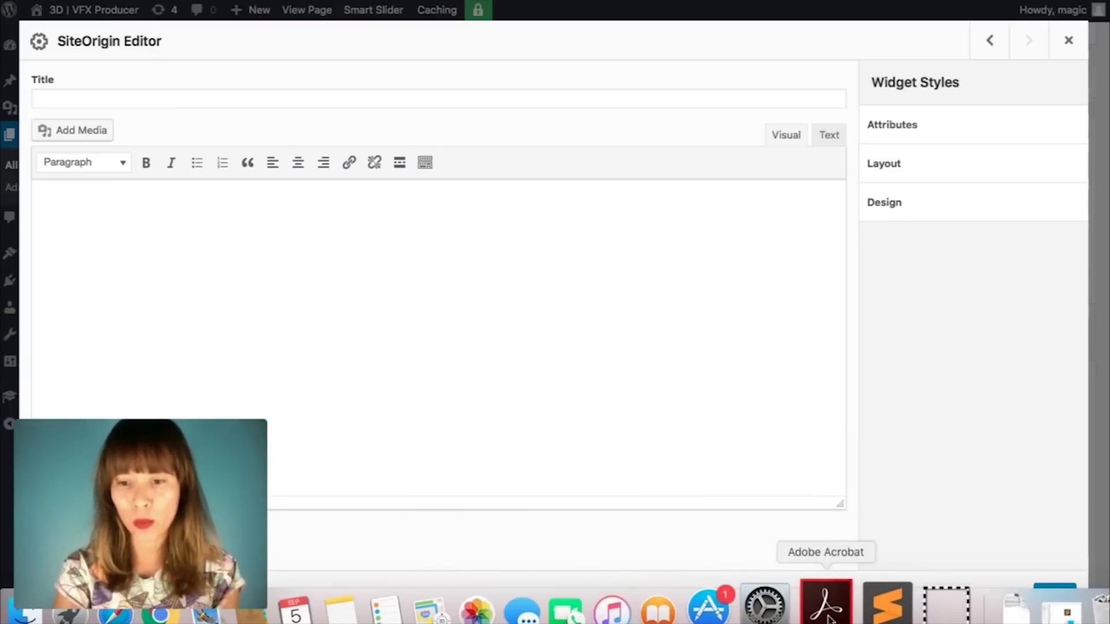
Step: Paste the Assassin's Creed credit paragraphs from the text file into the editor
{"action": "left_click", "coordinate": [862, 617]}
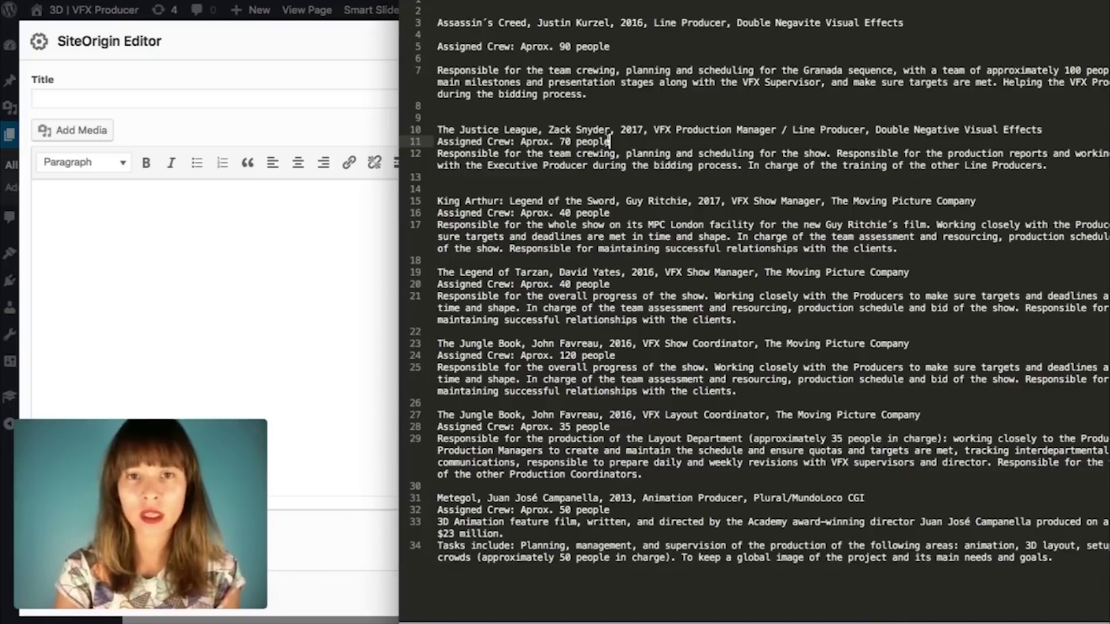
{"action": "left_click", "coordinate": [527, 81]}
{"action": "left_click_drag", "start_coordinate": [438, 22], "coordinate": [686, 108]}
{"action": "key", "text": "super+c"}
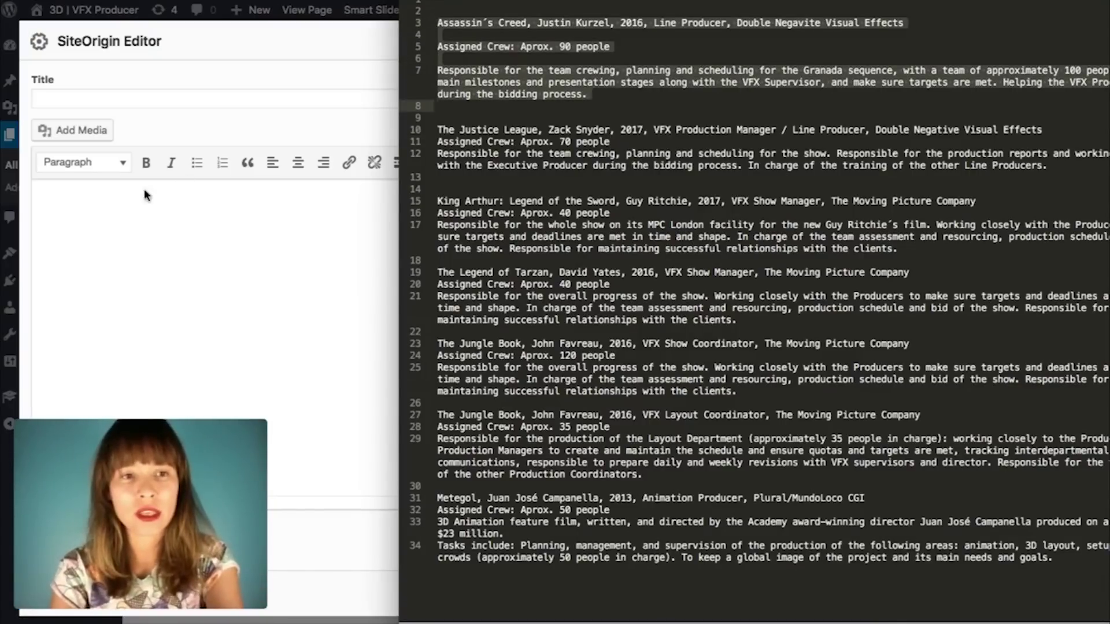
{"action": "left_click", "coordinate": [108, 228]}
{"action": "key", "text": "super+v"}
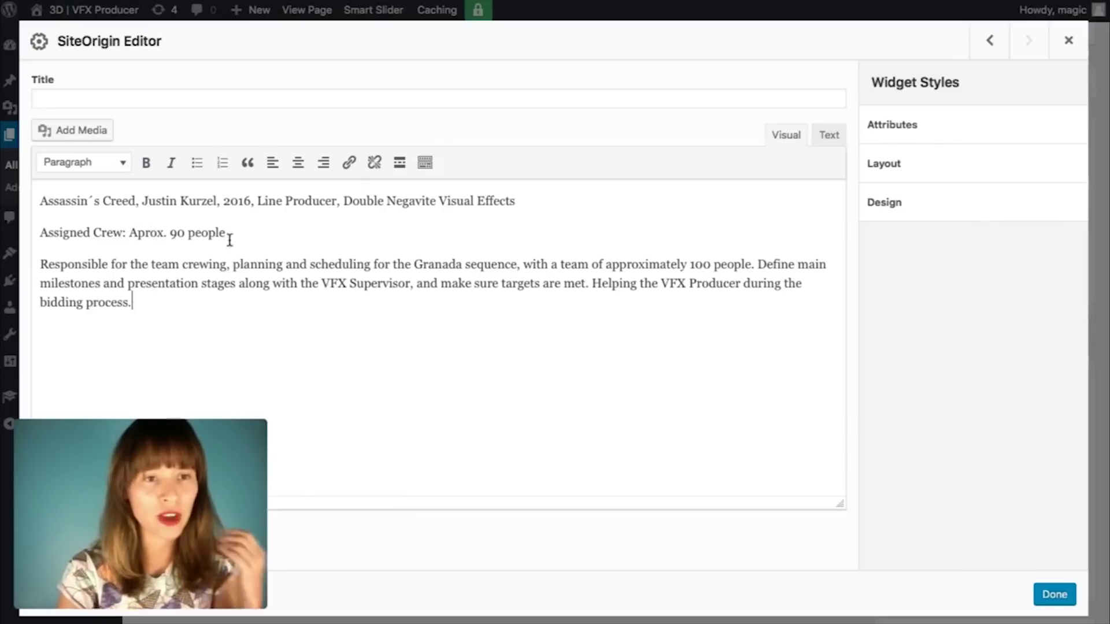
Step: Replace the film title with a 'Director:' label and start a 'Year:' line after Kurzel
{"action": "left_click", "coordinate": [242, 245]}
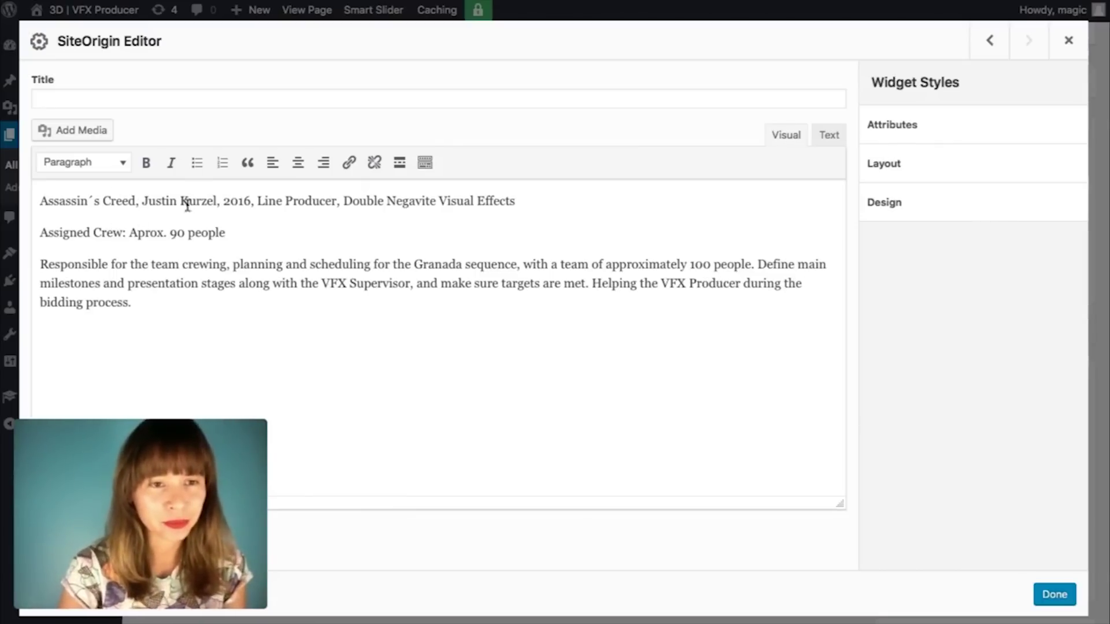
{"action": "left_click_drag", "start_coordinate": [142, 201], "coordinate": [39, 200]}
{"action": "key", "text": "BackSpace"}
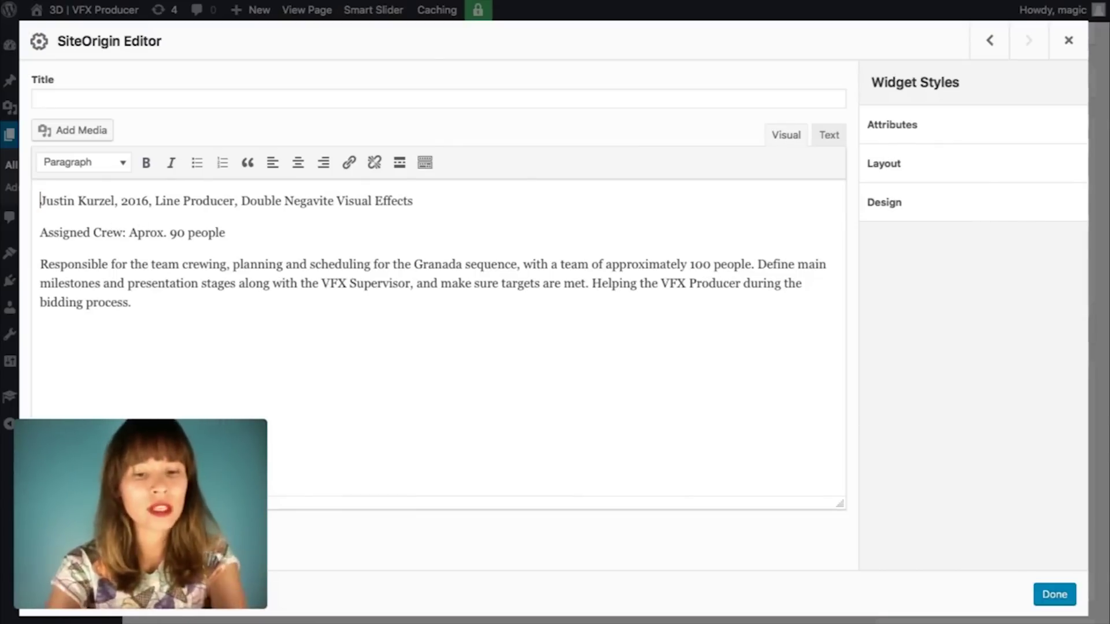
{"action": "type", "text": "Direct"}
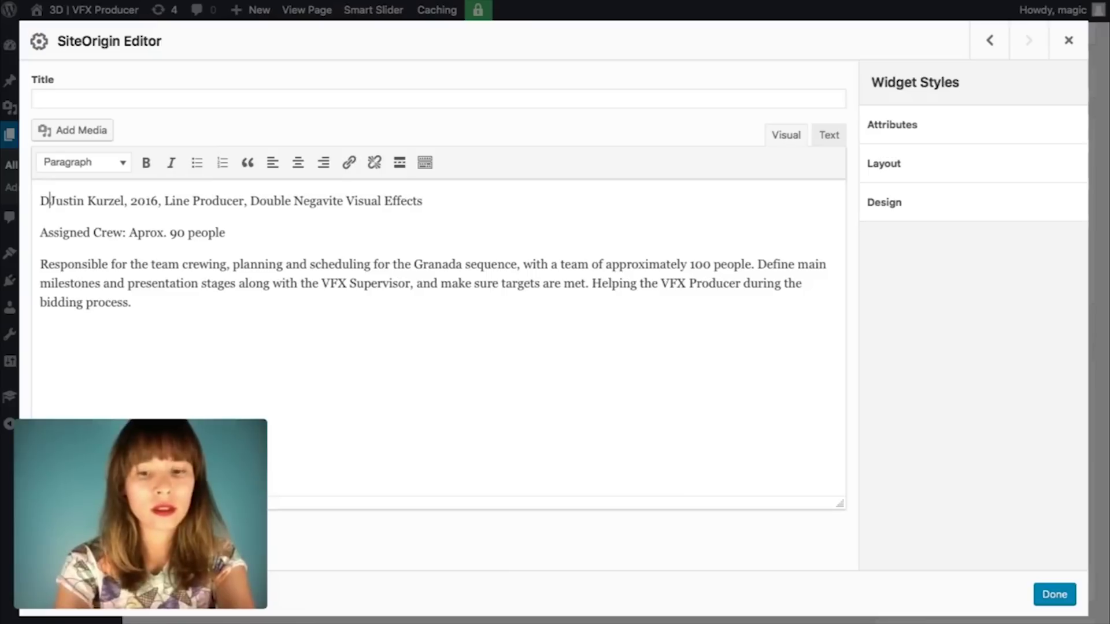
{"action": "type", "text": "or:"}
{"action": "key", "text": "Return"}
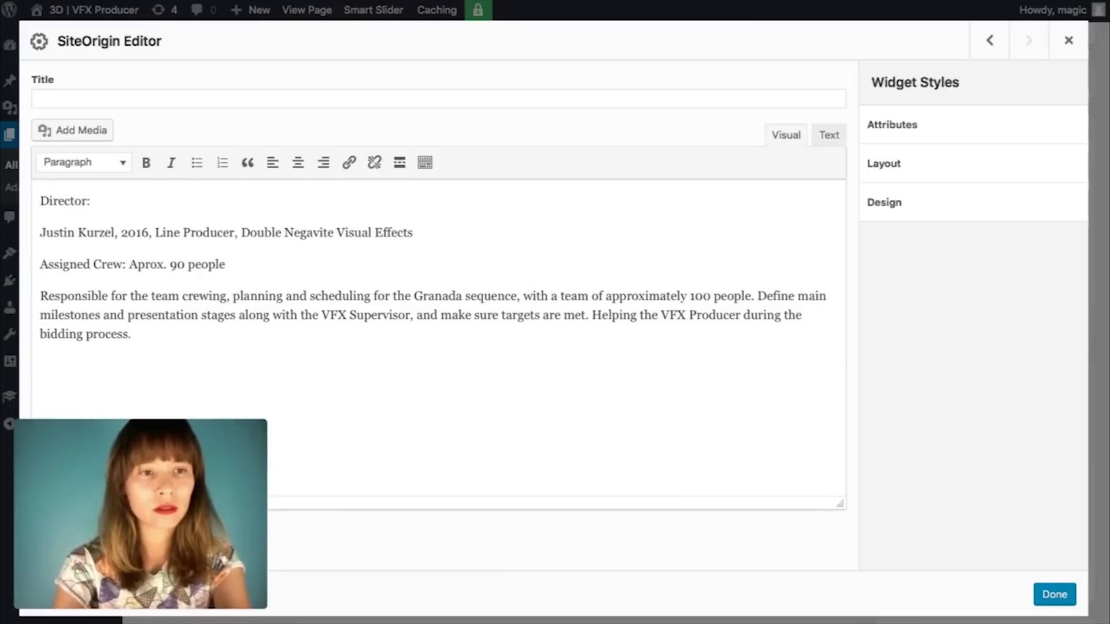
{"action": "key", "text": "BackSpace"}
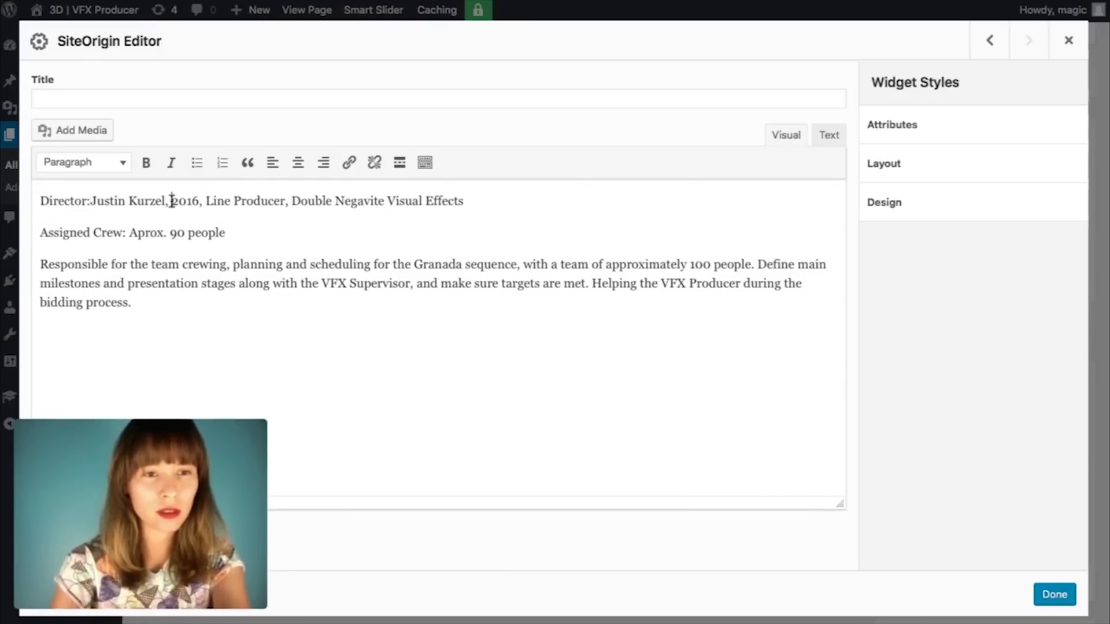
{"action": "left_click", "coordinate": [170, 201]}
{"action": "key", "text": "Return"}
{"action": "type", "text": "Year:"}
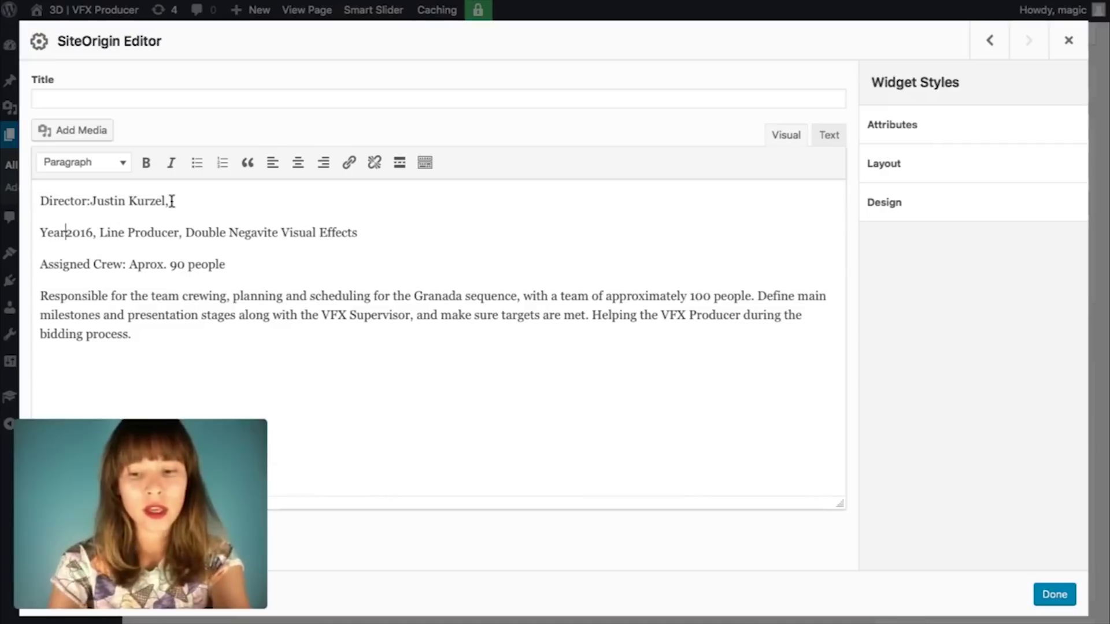
Step: Delete the Line Producer role, put 'Studio:' on its own line, and close the editor
{"action": "left_click", "coordinate": [196, 206]}
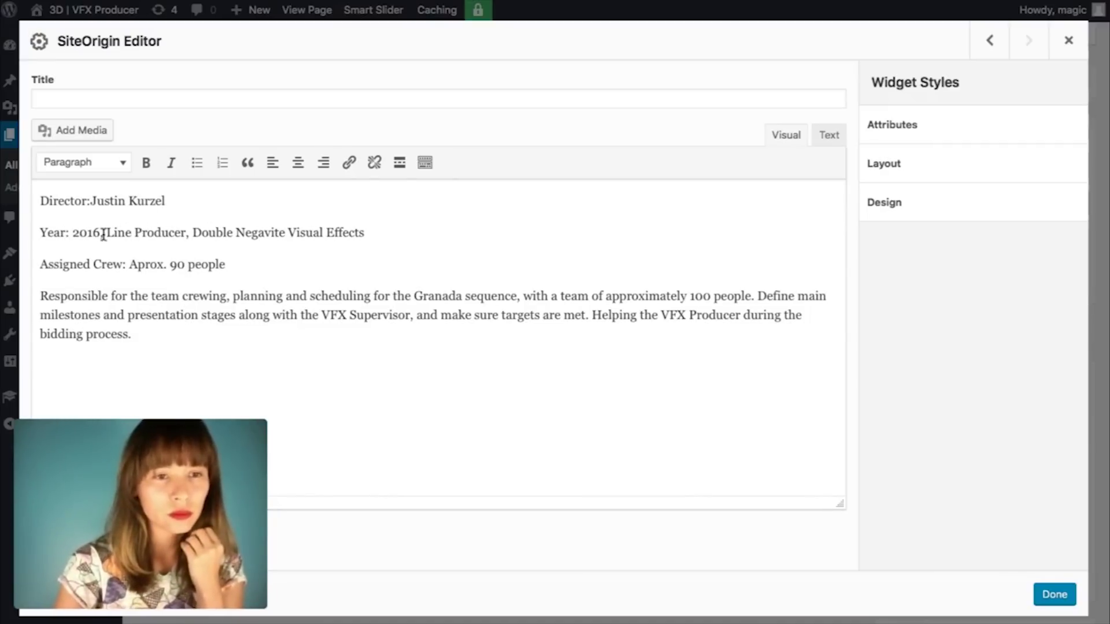
{"action": "left_click_drag", "start_coordinate": [103, 231], "coordinate": [197, 230]}
{"action": "key", "text": "BackSpace"}
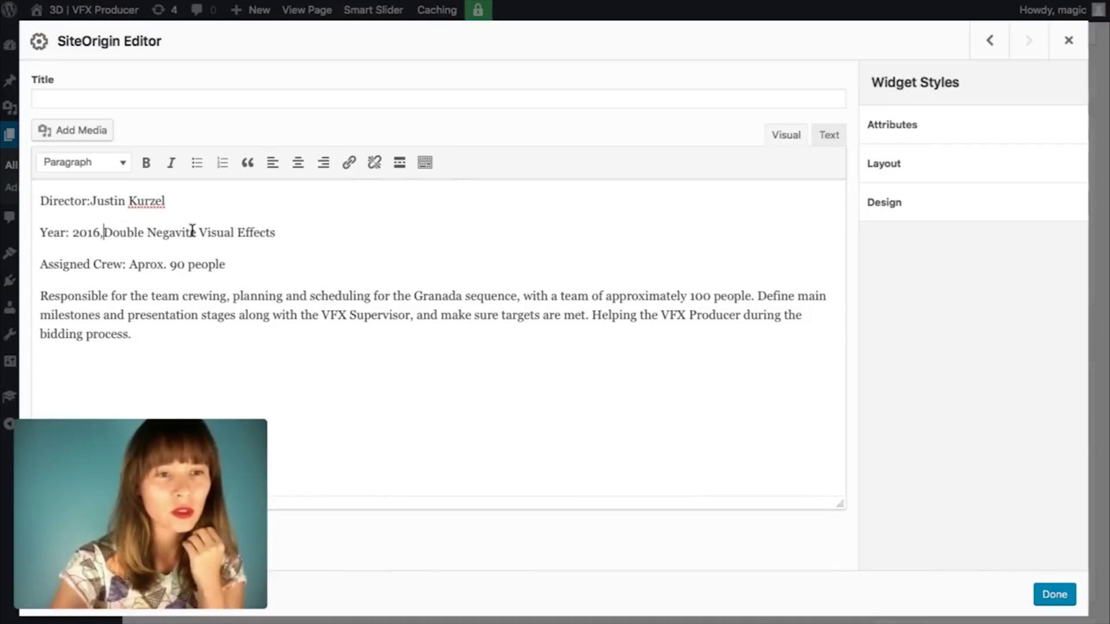
{"action": "key", "text": "BackSpace"}
{"action": "key", "text": "Return"}
{"action": "type", "text": "S"}
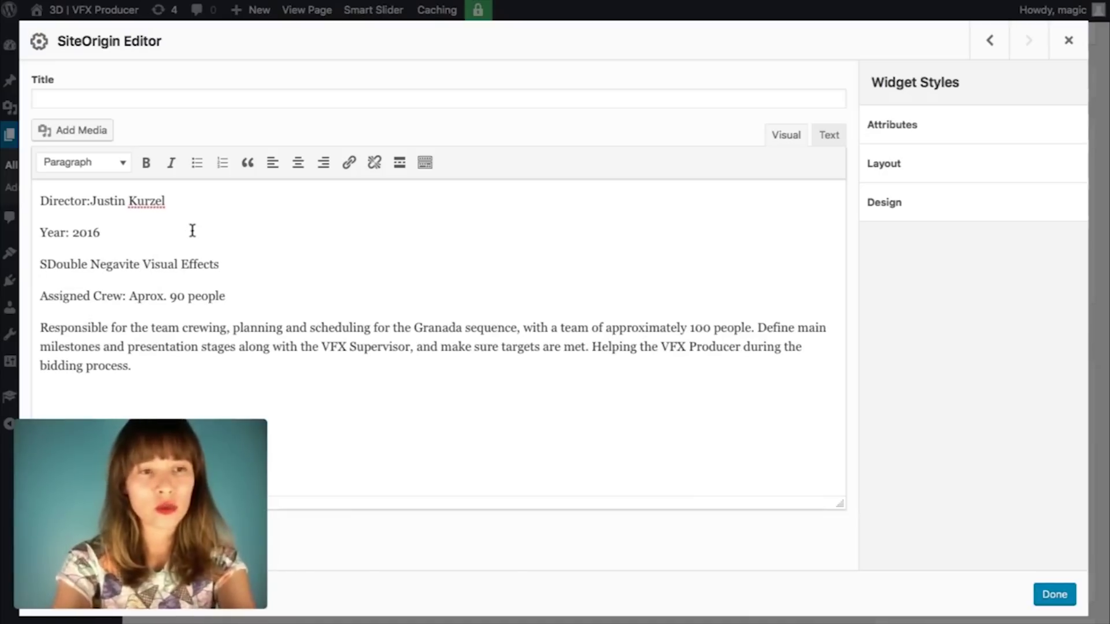
{"action": "type", "text": "tudio:"}
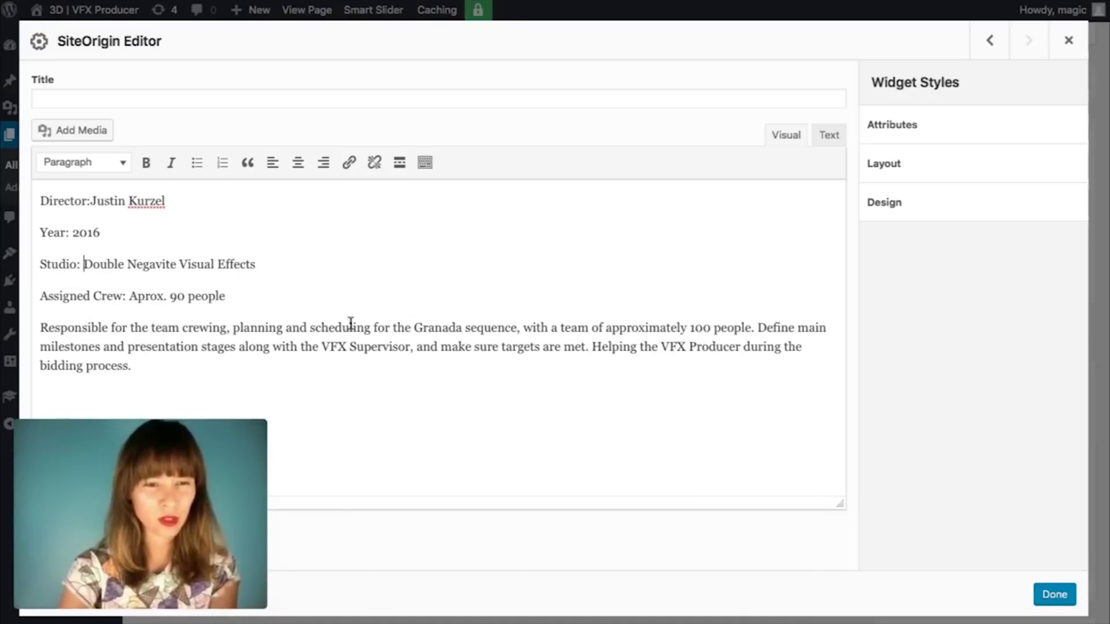
{"action": "scroll", "coordinate": [567, 319], "scroll_direction": "down", "scroll_amount": 2}
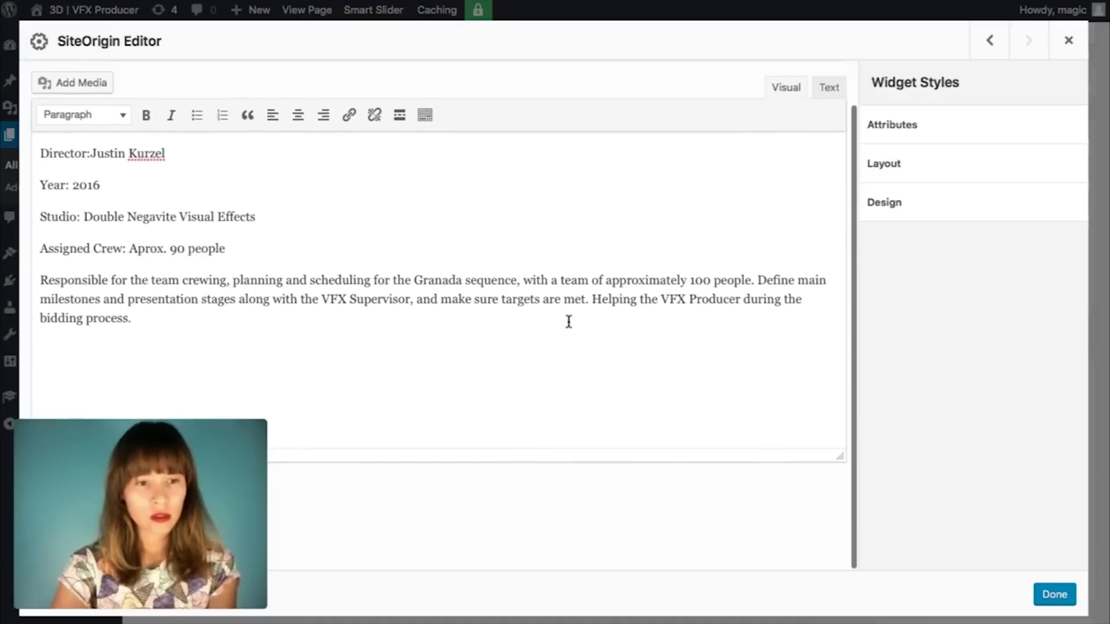
{"action": "scroll", "coordinate": [569, 321], "scroll_direction": "up", "scroll_amount": 2}
{"action": "scroll", "coordinate": [569, 322], "scroll_direction": "down", "scroll_amount": 2}
{"action": "scroll", "coordinate": [567, 320], "scroll_direction": "up", "scroll_amount": 2}
{"action": "scroll", "coordinate": [567, 320], "scroll_direction": "down", "scroll_amount": 2}
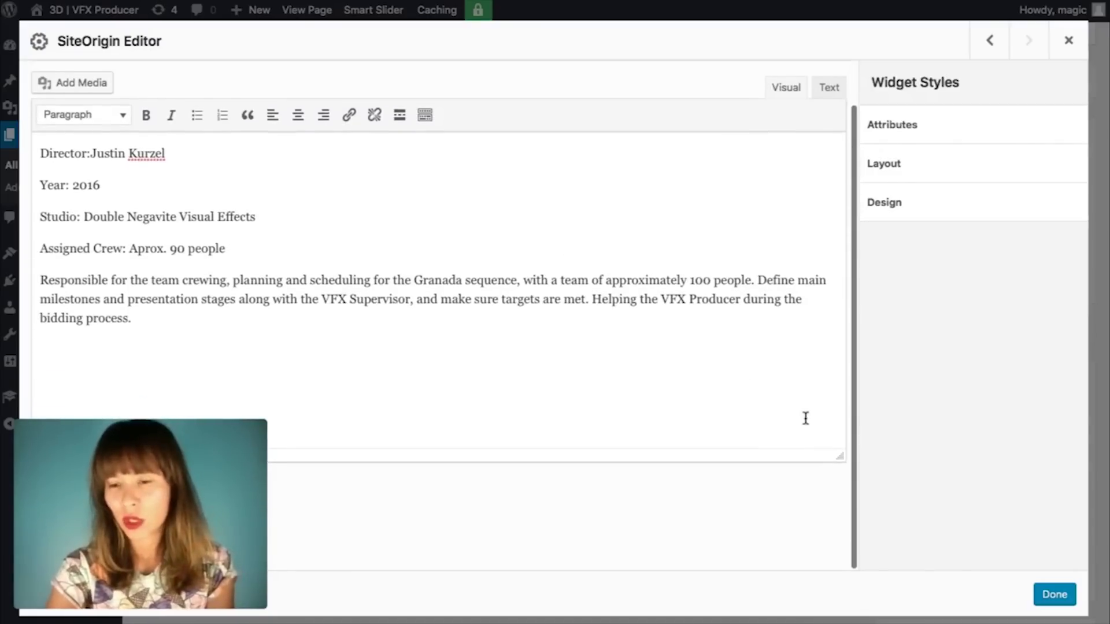
{"action": "left_click", "coordinate": [1053, 595]}
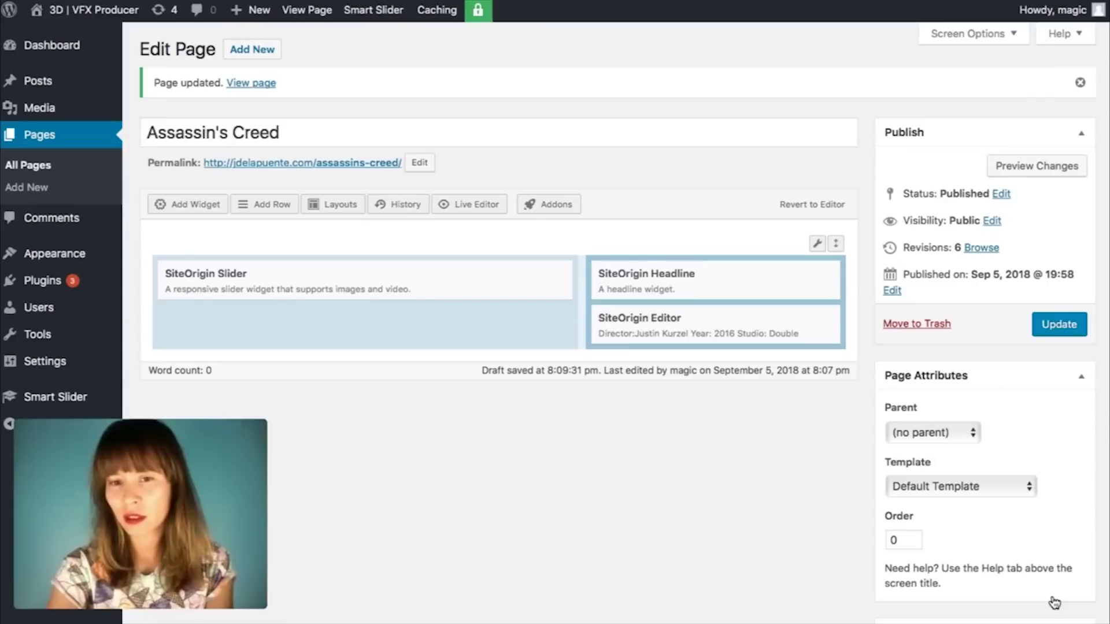
Step: Update the Assassin's Creed page and check the credits beside the slider on the live page
{"action": "left_click", "coordinate": [1052, 327]}
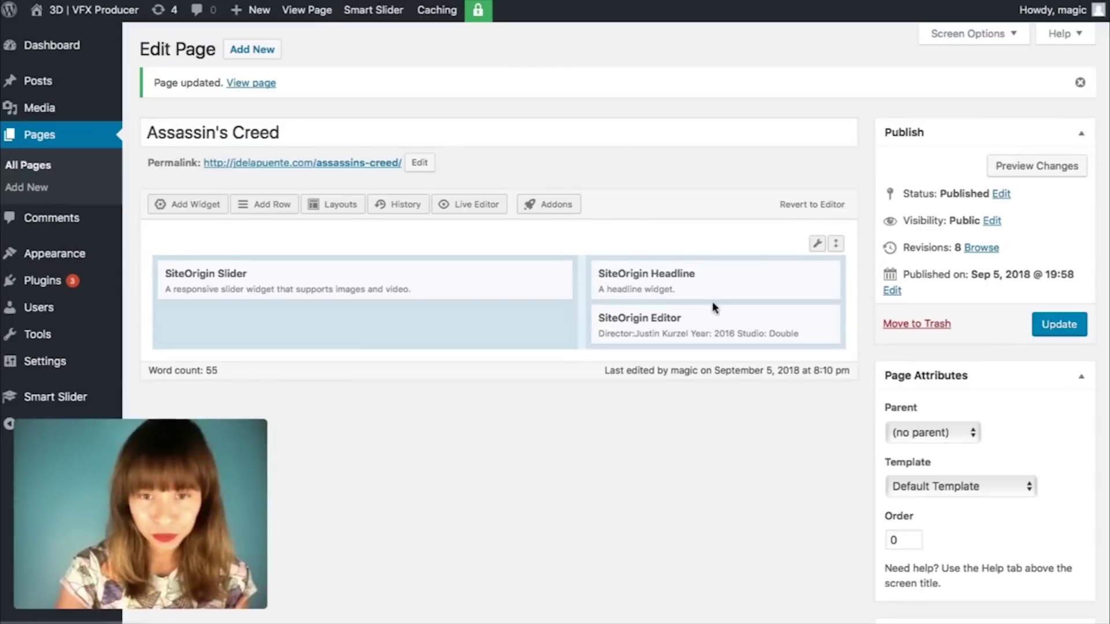
{"action": "scroll", "coordinate": [767, 442], "scroll_direction": "down", "scroll_amount": 3}
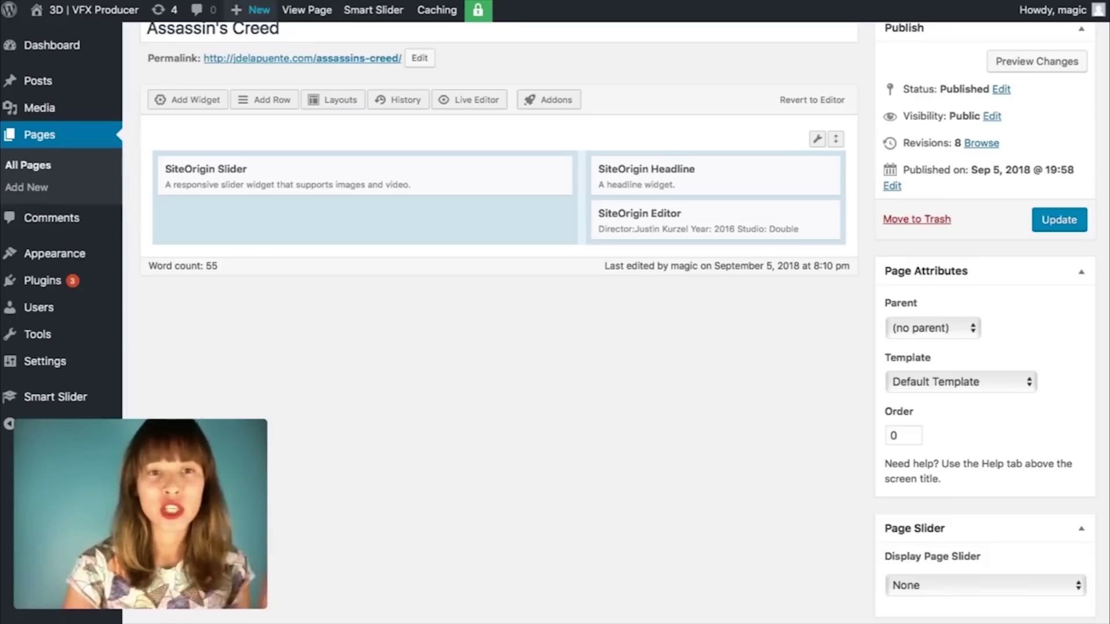
{"action": "left_click", "coordinate": [276, 108]}
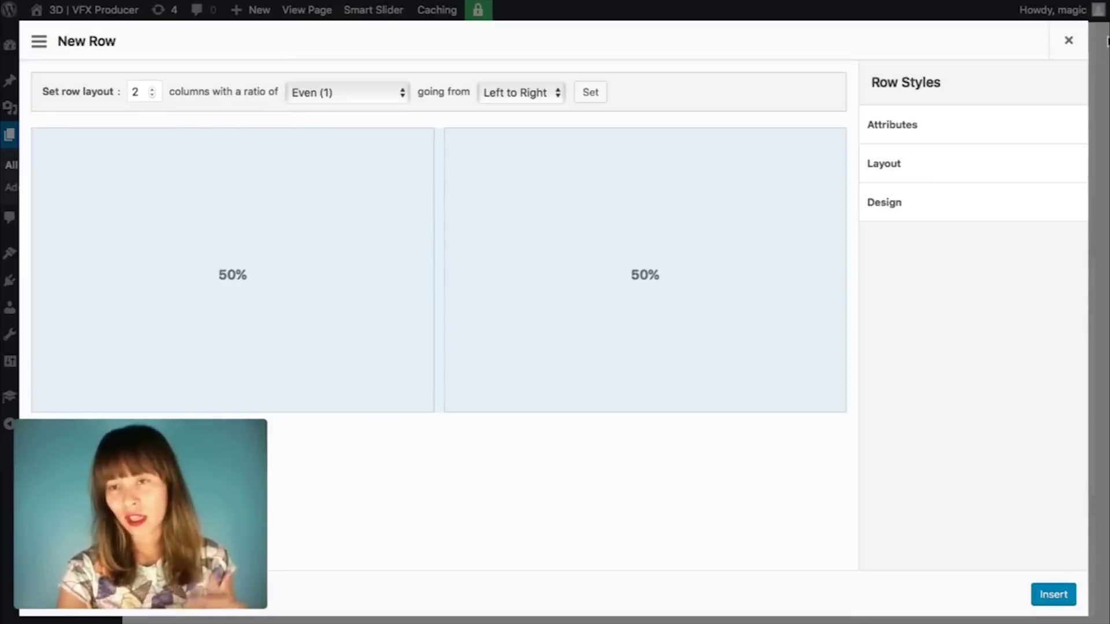
{"action": "left_click", "coordinate": [1068, 41]}
{"action": "left_click", "coordinate": [185, 104]}
{"action": "scroll", "coordinate": [509, 373], "scroll_direction": "down", "scroll_amount": 2}
{"action": "scroll", "coordinate": [509, 373], "scroll_direction": "down", "scroll_amount": 5}
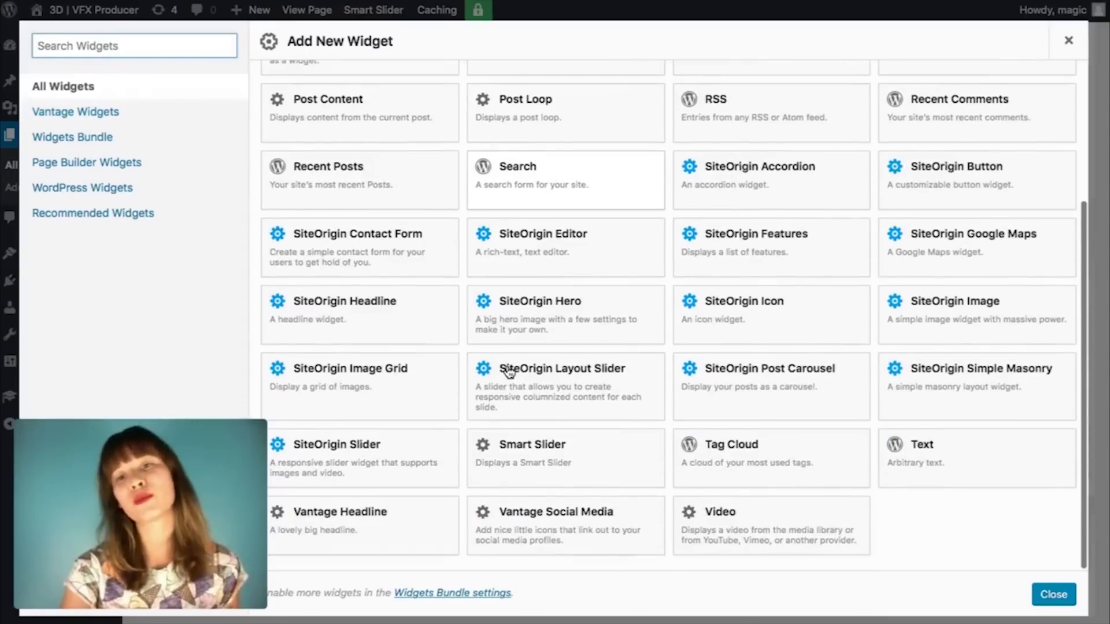
{"action": "scroll", "coordinate": [509, 373], "scroll_direction": "up", "scroll_amount": 6}
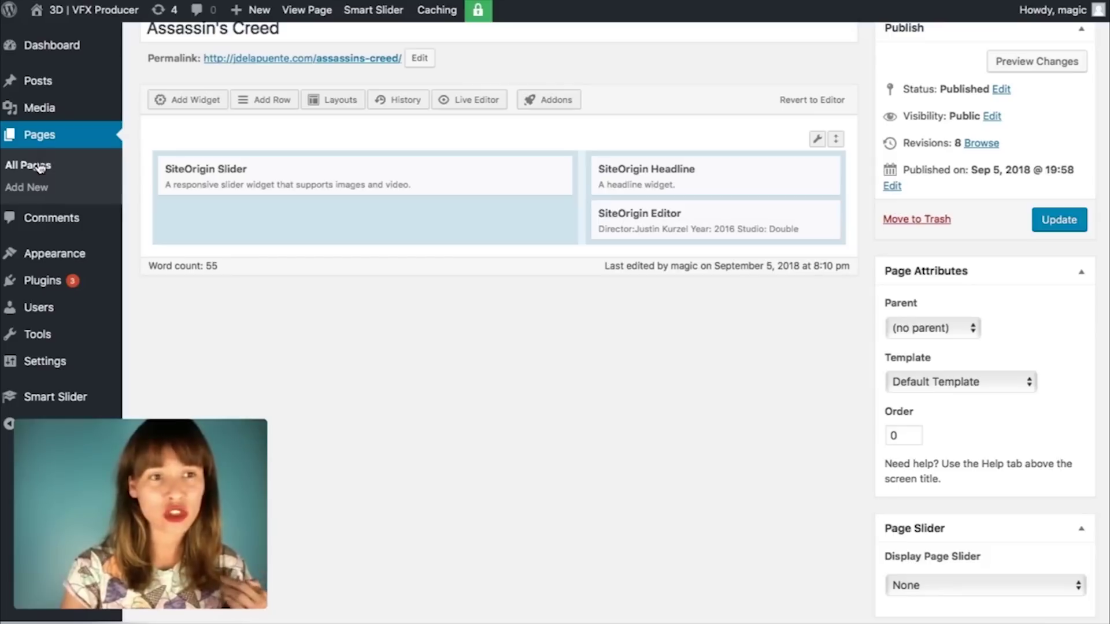
Step: Clone the Assassin's Creed page from the All Pages list into a new draft
{"action": "left_click", "coordinate": [40, 167]}
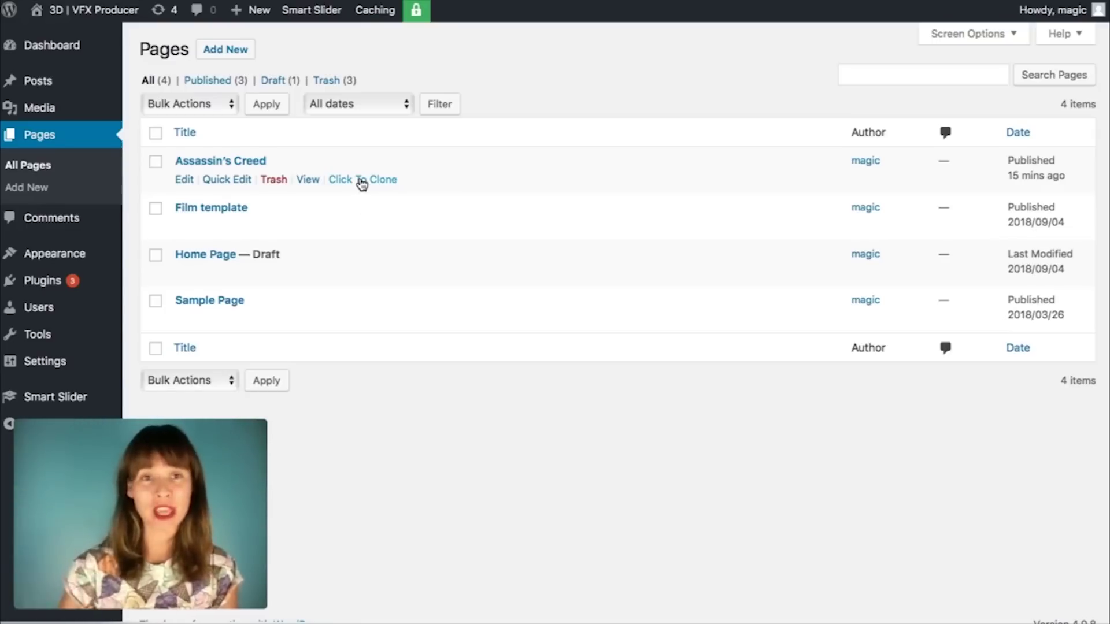
{"action": "left_click", "coordinate": [362, 180]}
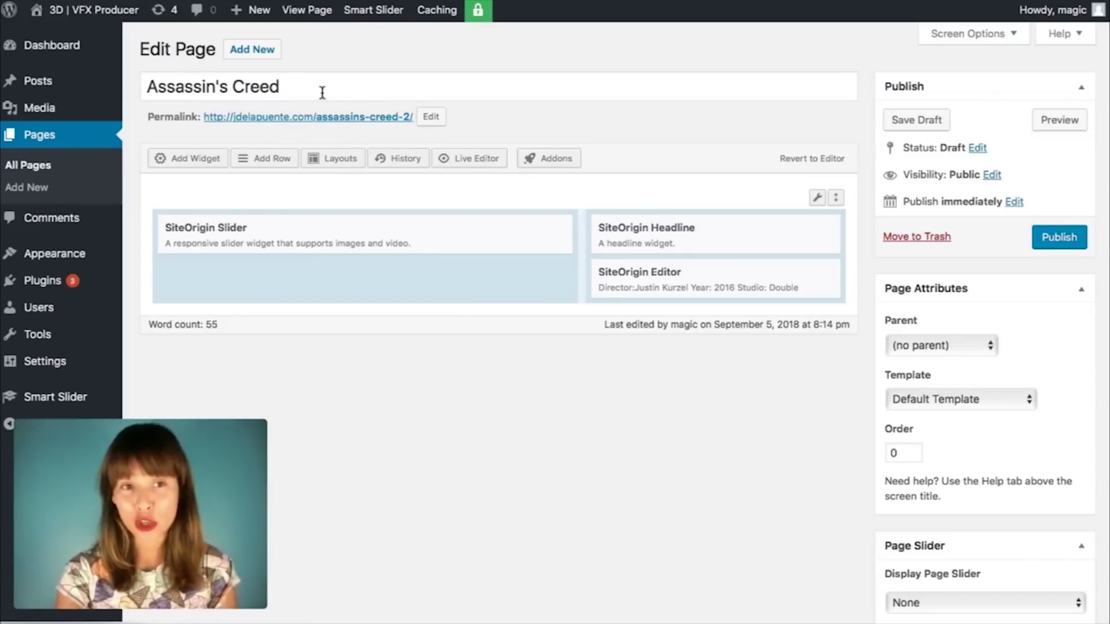
Step: Change the copied page's title to 'Tarzan'
{"action": "left_click_drag", "start_coordinate": [312, 86], "coordinate": [122, 86]}
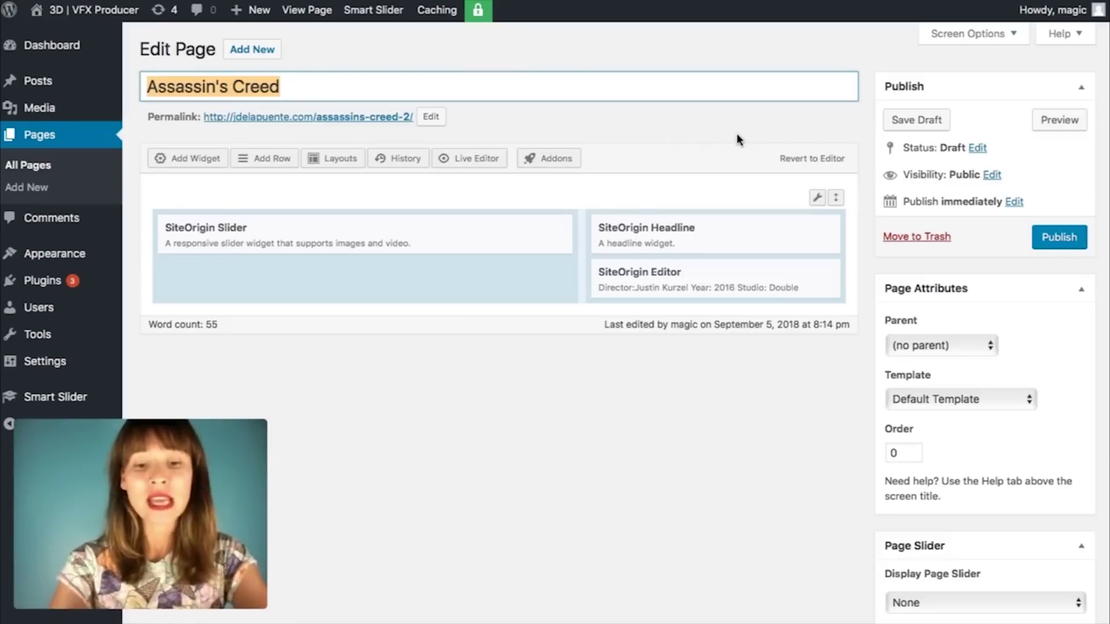
{"action": "type", "text": "Tarzan"}
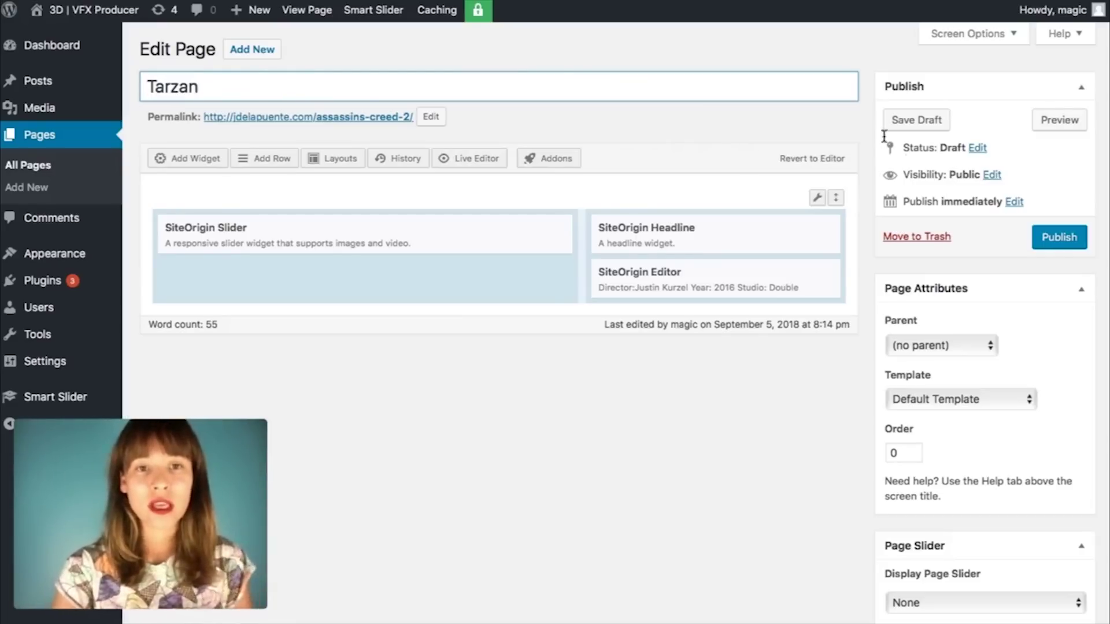
{"action": "left_click", "coordinate": [629, 130]}
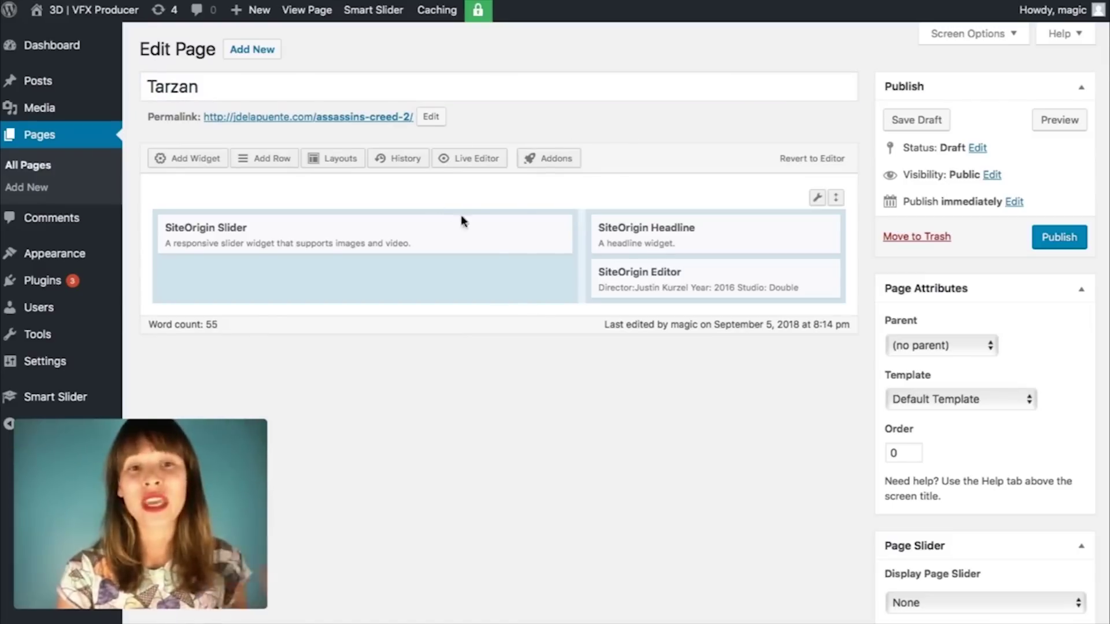
Step: Open the SiteOrigin Slider widget's settings and close them without changes
{"action": "mouse_move", "coordinate": [339, 243]}
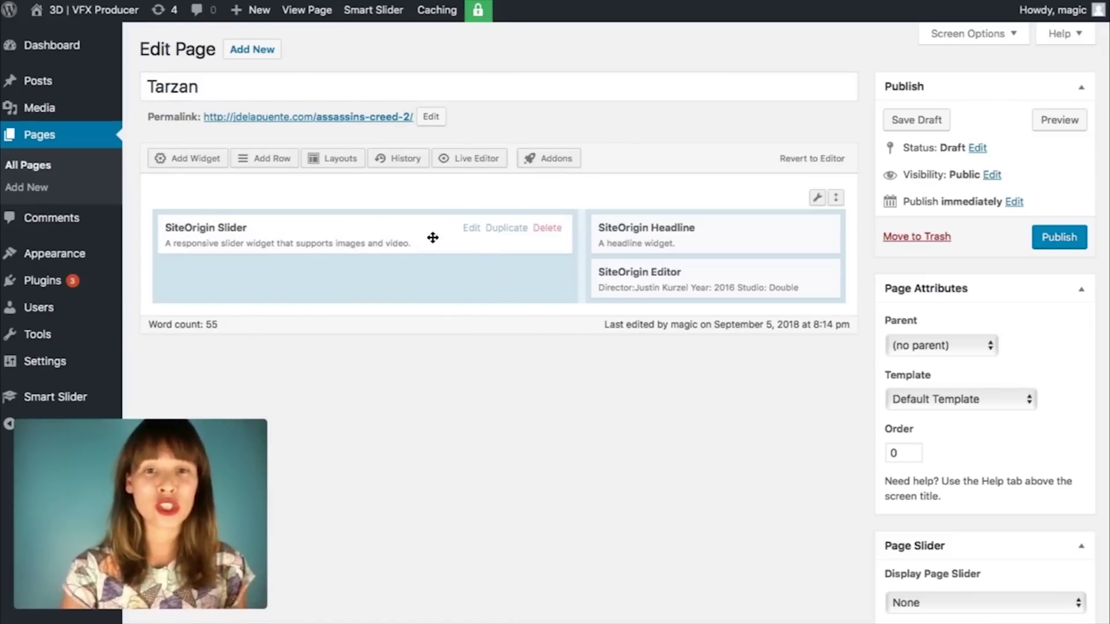
{"action": "left_click", "coordinate": [470, 229]}
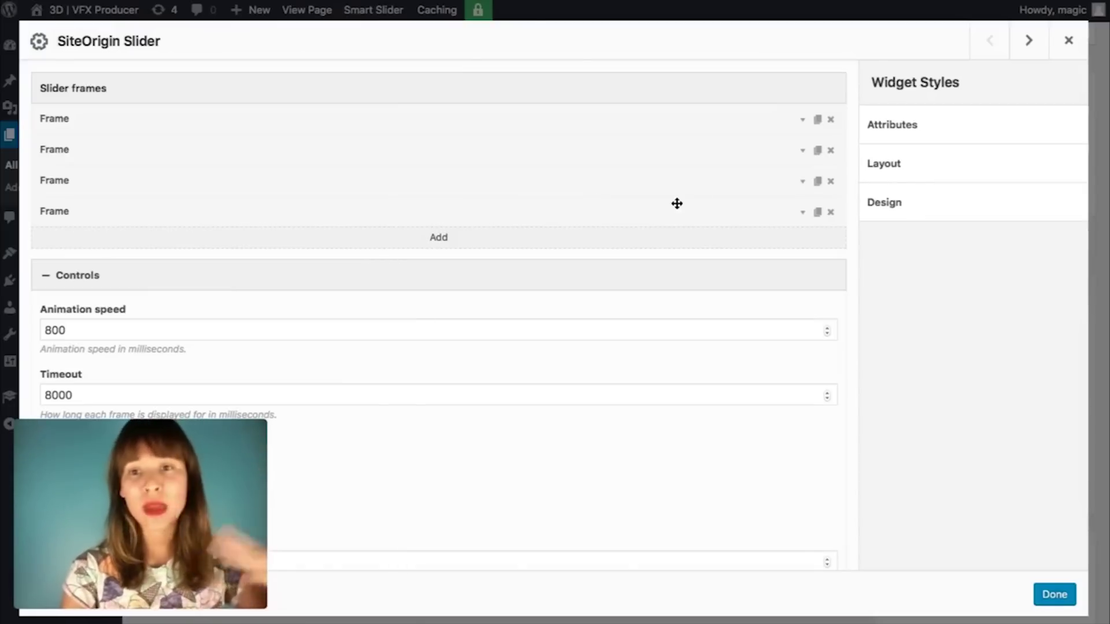
{"action": "left_click", "coordinate": [1068, 40]}
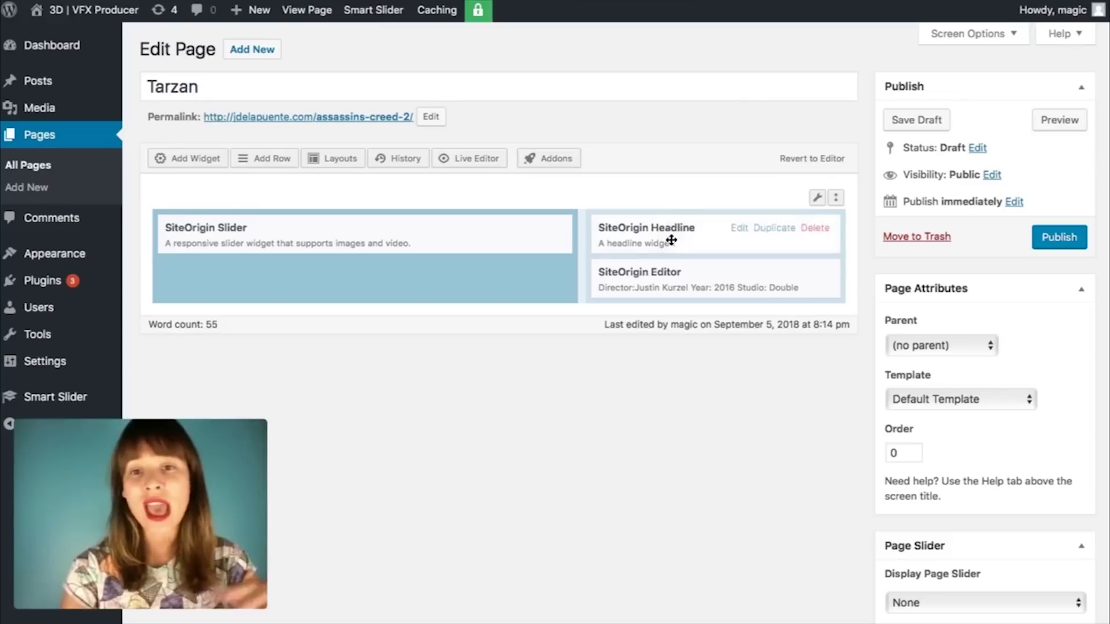